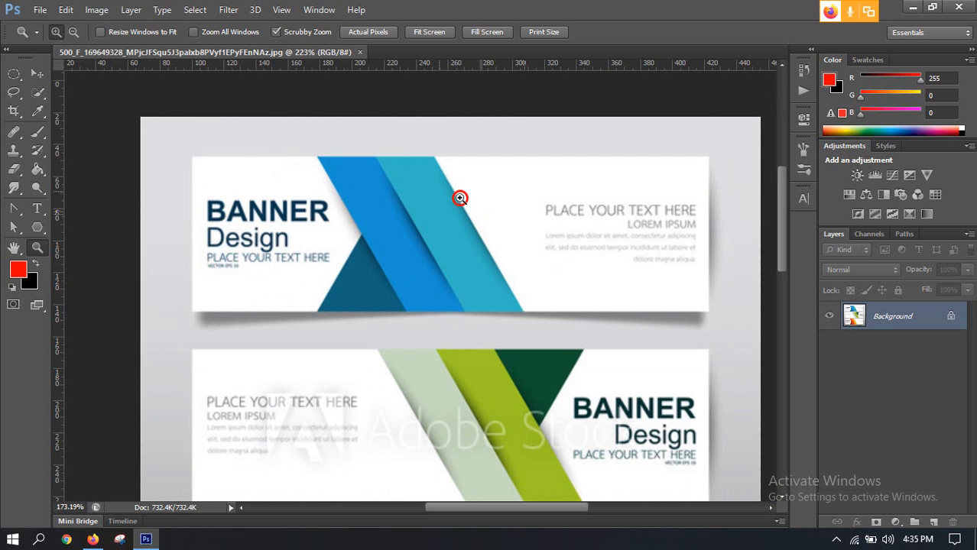
Choose the Rectangular Marquee tool and switch the banner image to full-screen mode
left_click_drag(13, 73, 57, 77)
left_click(59, 72)
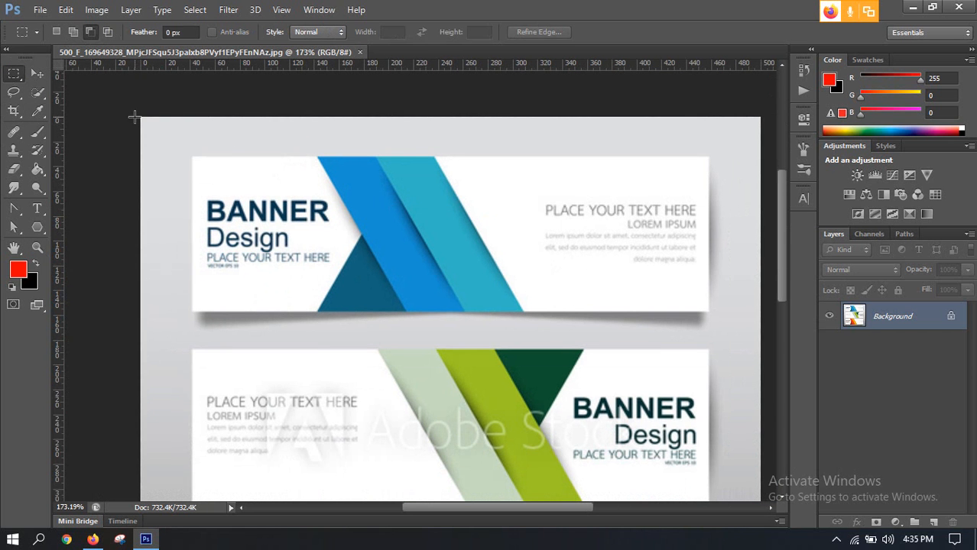
scroll(593, 217, "up", 2)
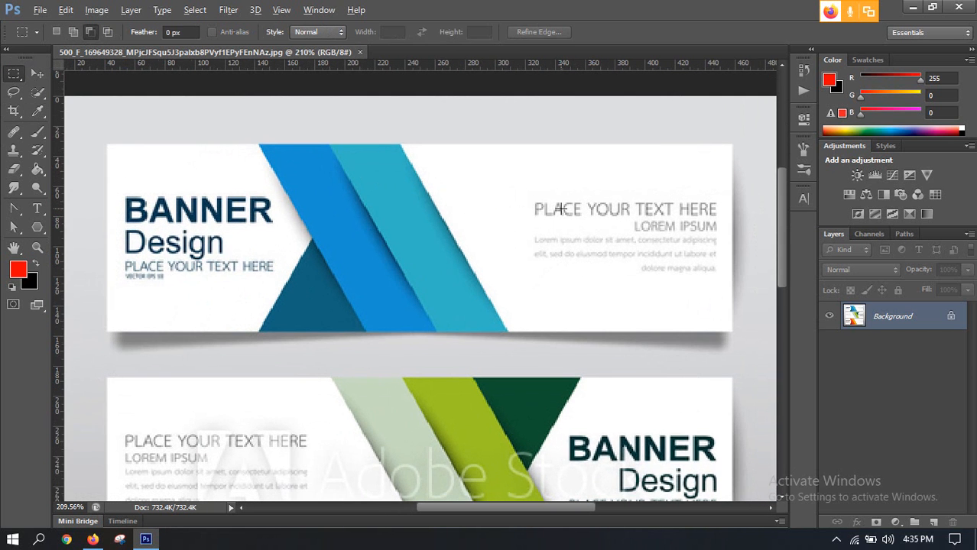
scroll(560, 209, "up", 1)
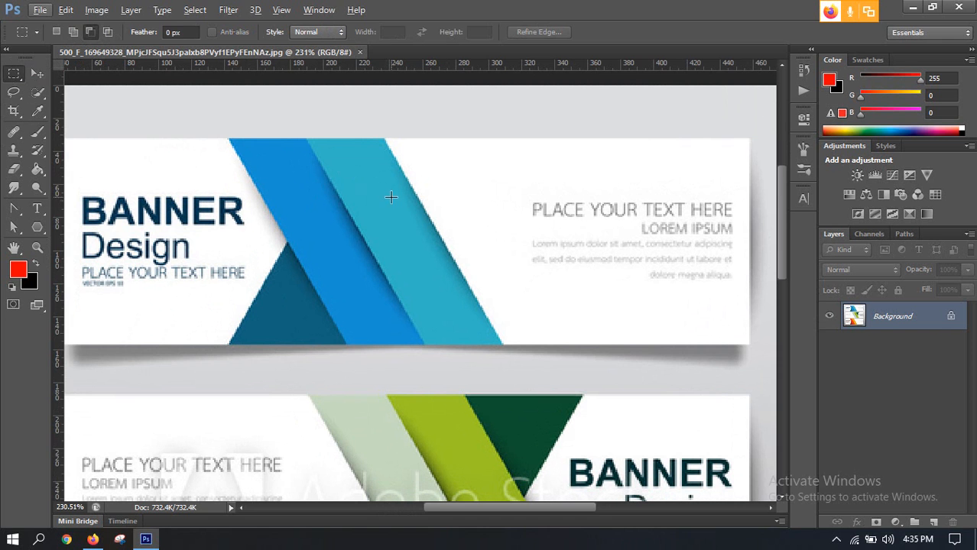
key("f")
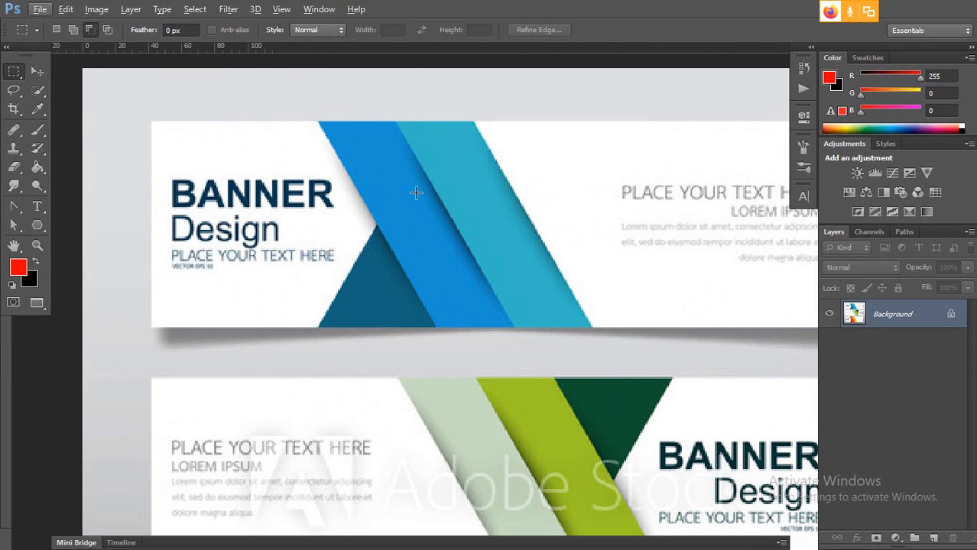
key("f")
left_click(460, 195)
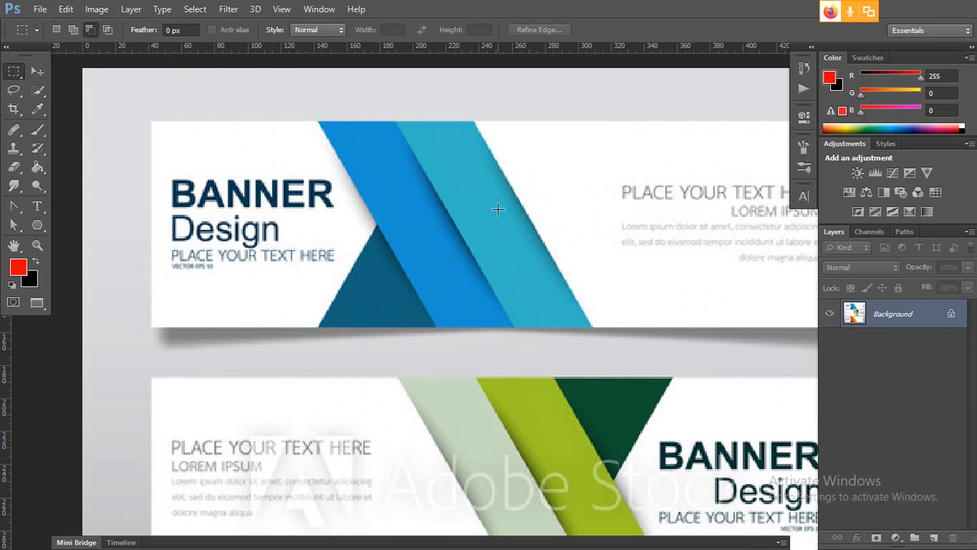
key("f")
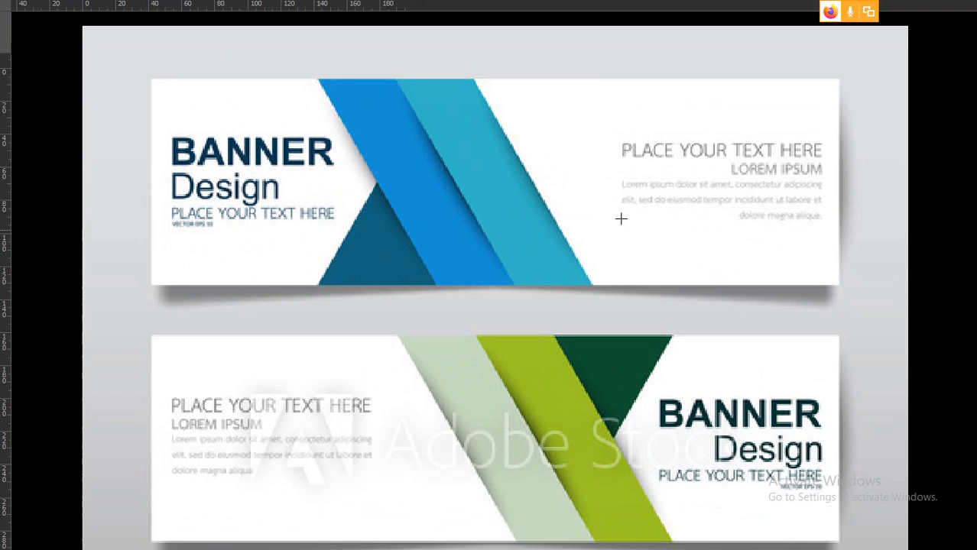
Draw a rectangular selection around the whole blue banner at the top of the image
scroll(285, 109, "up", 2)
scroll(331, 127, "up", 2)
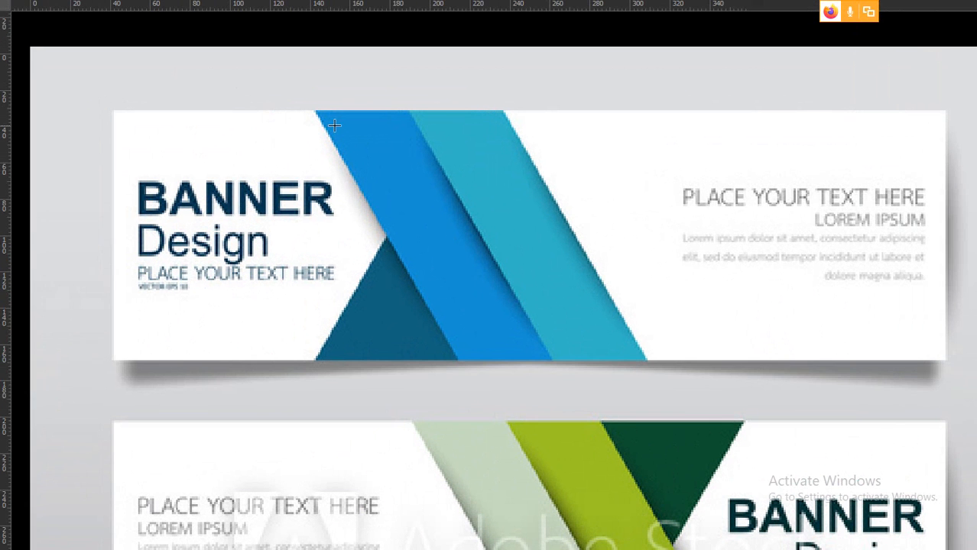
left_click_drag(460, 129, 434, 135)
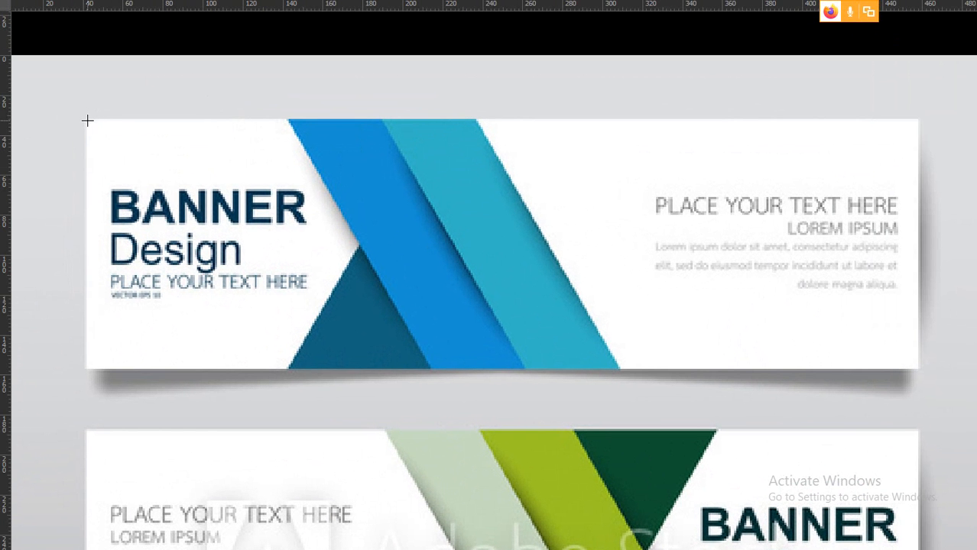
left_click_drag(86, 121, 578, 330)
key("ctrl+d")
left_click_drag(87, 120, 918, 366)
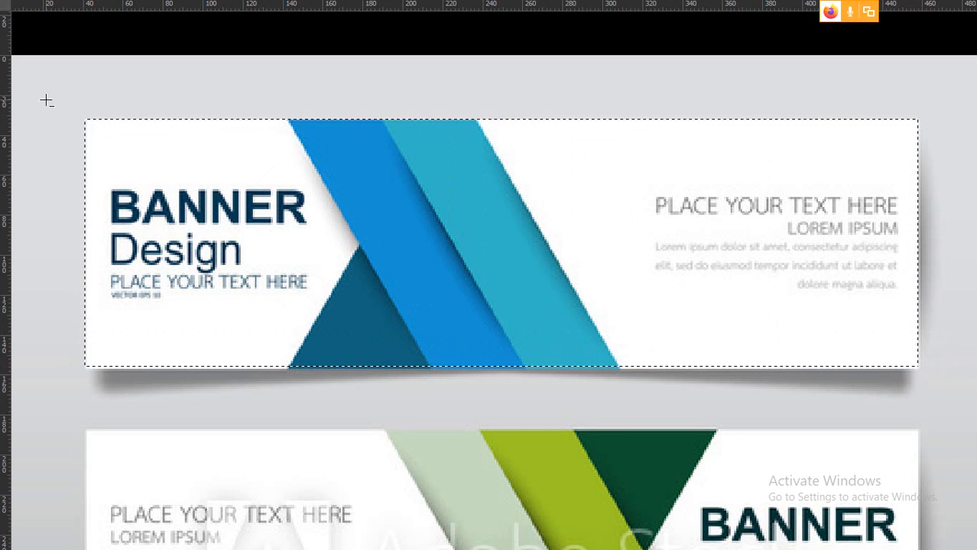
Subtract the thin excess strip along the blue banner's left edge from the selection and check its remaining edges
scroll(74, 135, "up", 2)
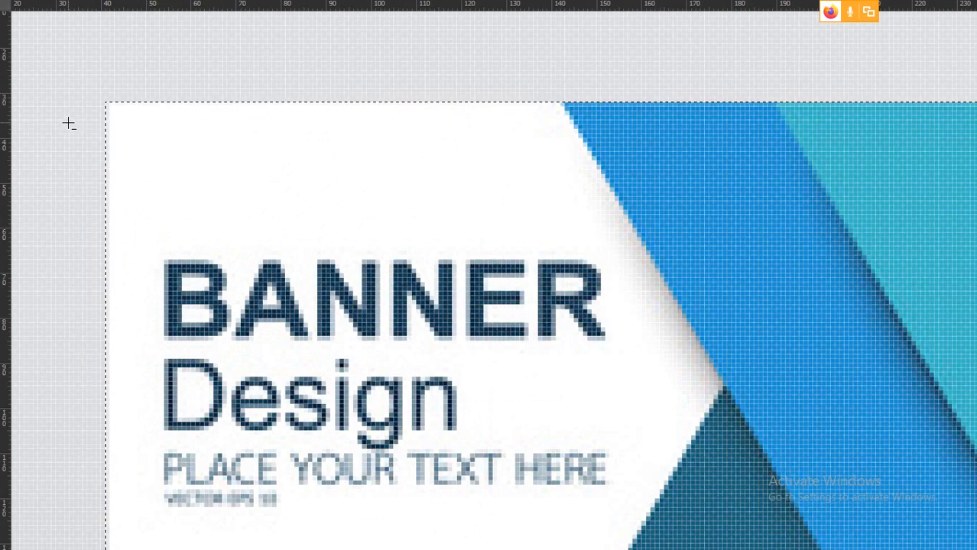
scroll(79, 111, "down", 1)
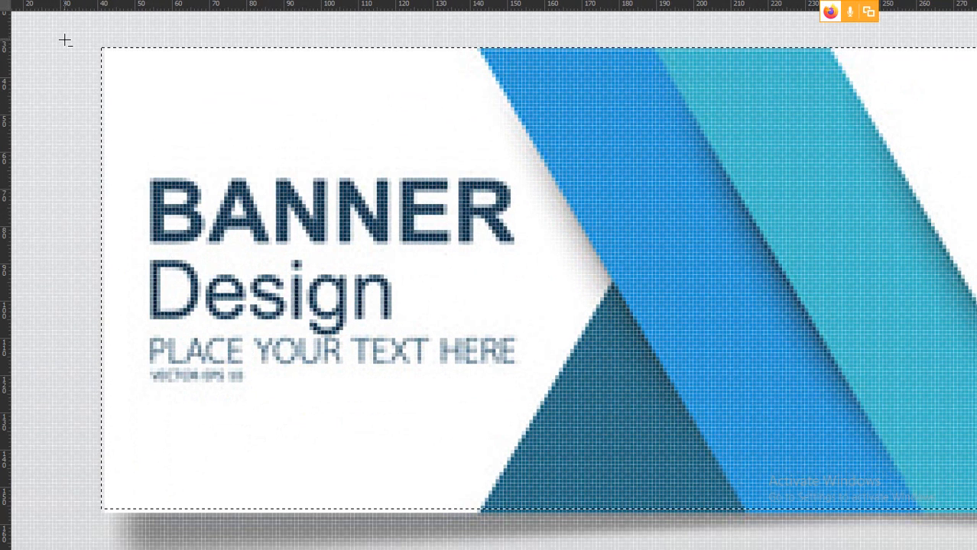
left_click_drag(60, 36, 103, 510)
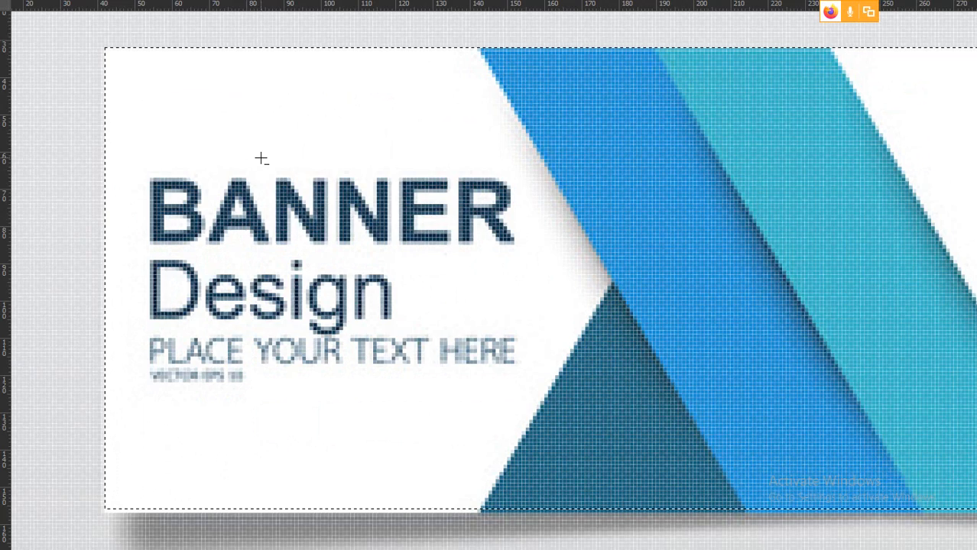
scroll(260, 159, "down", 5)
scroll(475, 176, "up", 2)
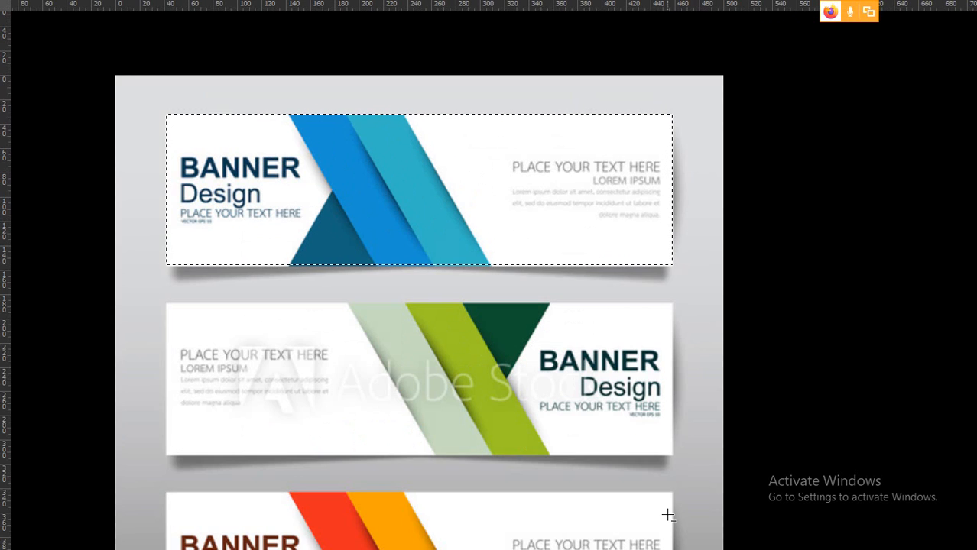
scroll(486, 176, "up", 3)
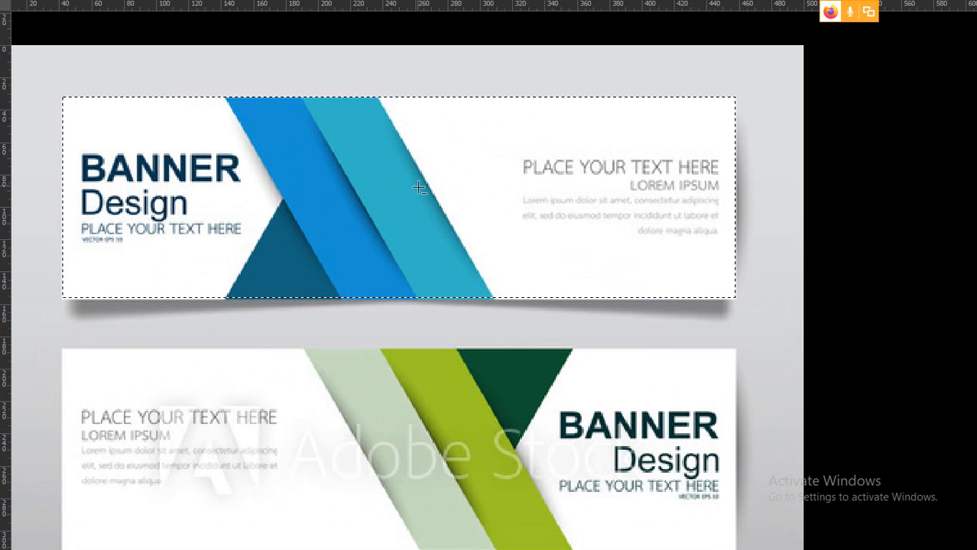
Copy the selected banner onto a new layer and hide the Background layer in the standard screen view
key("v")
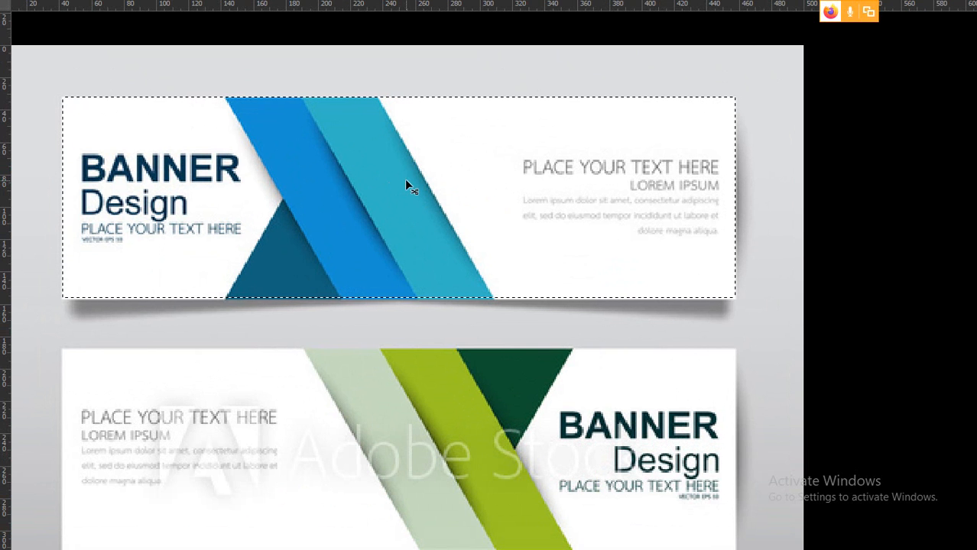
key("ctrl+d")
left_click_drag(432, 208, 564, 221)
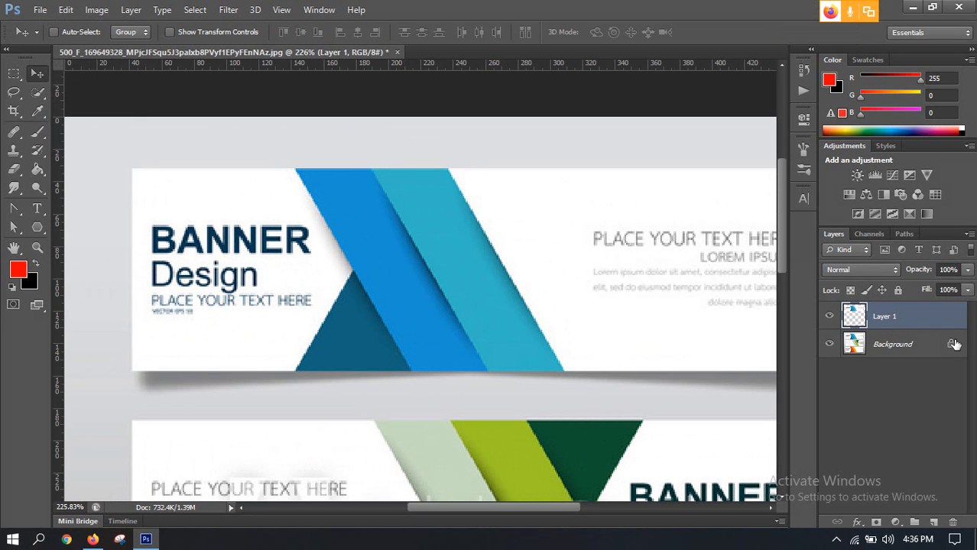
left_click(829, 344)
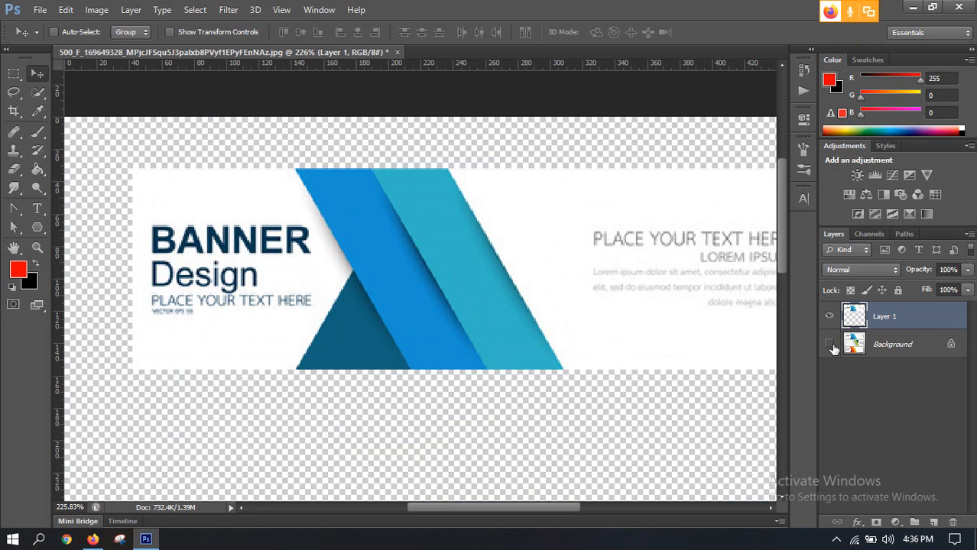
scroll(499, 237, "down", 6)
scroll(452, 211, "up", 2)
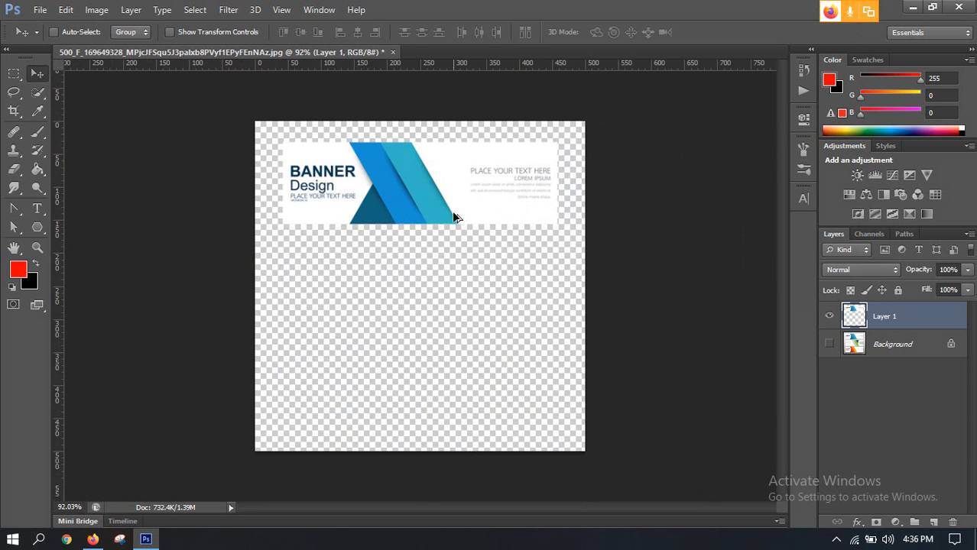
scroll(450, 156, "up", 5)
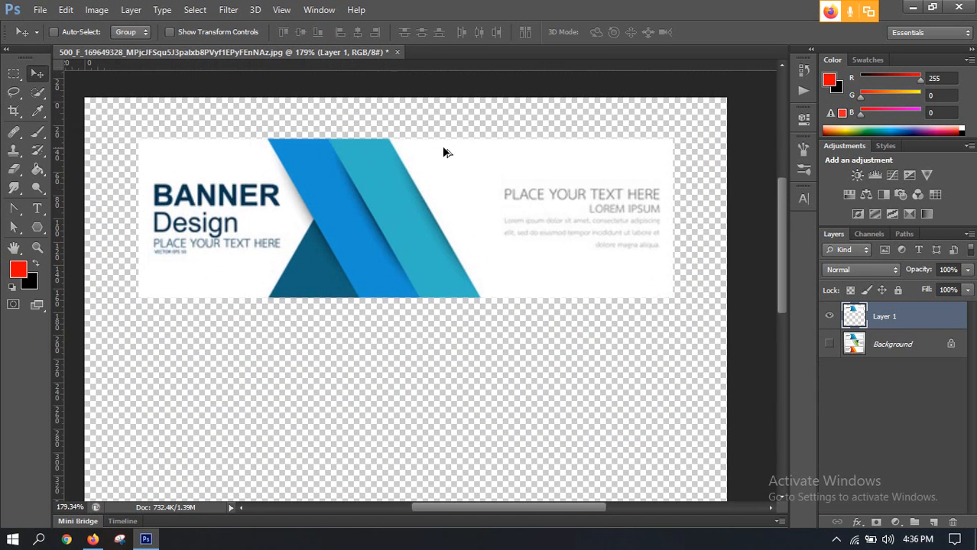
scroll(405, 183, "down", 1)
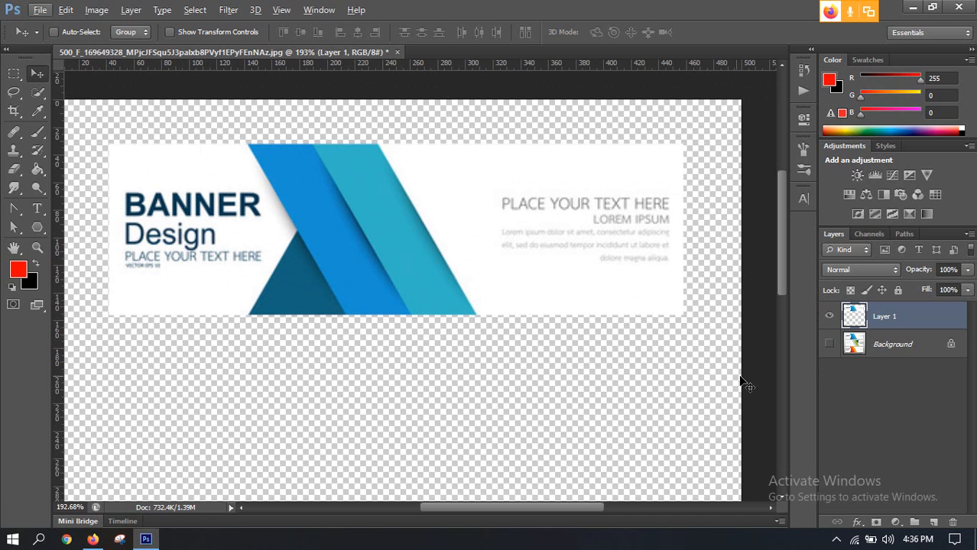
scroll(639, 340, "down", 3)
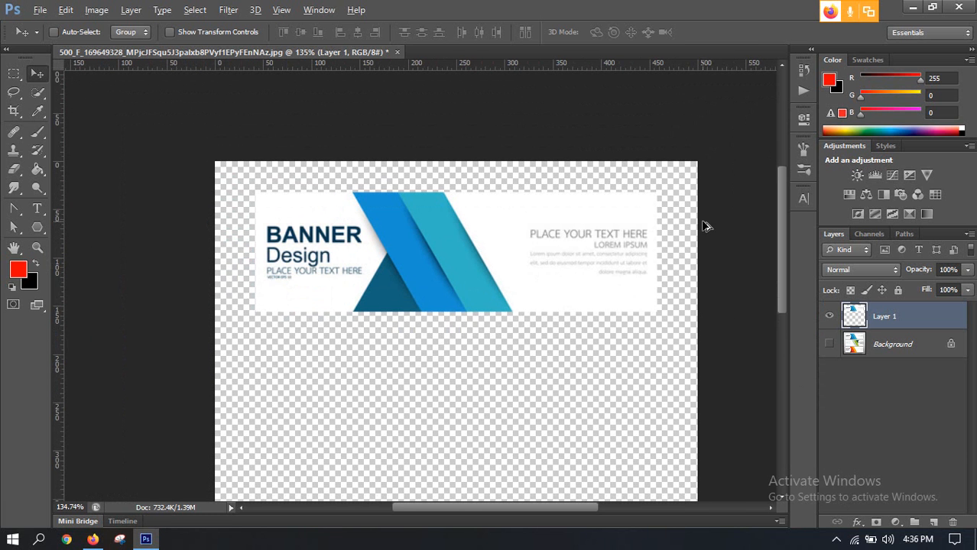
scroll(699, 224, "up", 2)
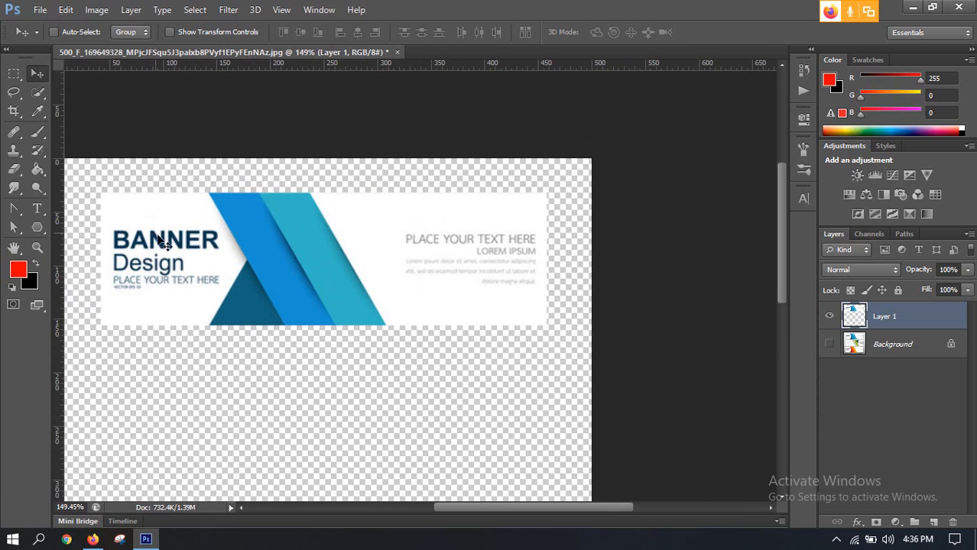
scroll(153, 223, "up", 1)
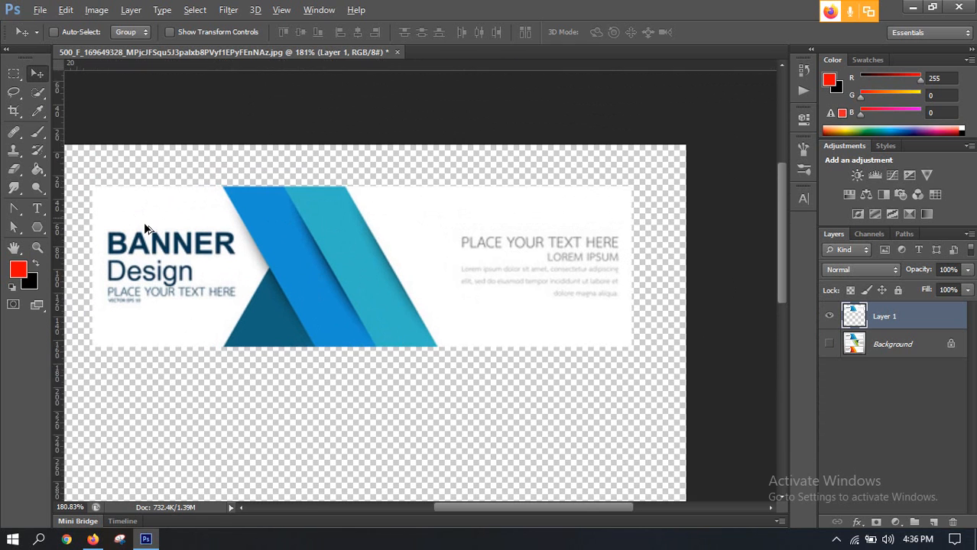
Switch to Firefox and search Google Images for "web banner size" in place of the earlier animated banner search
left_click(93, 540)
left_click(385, 21)
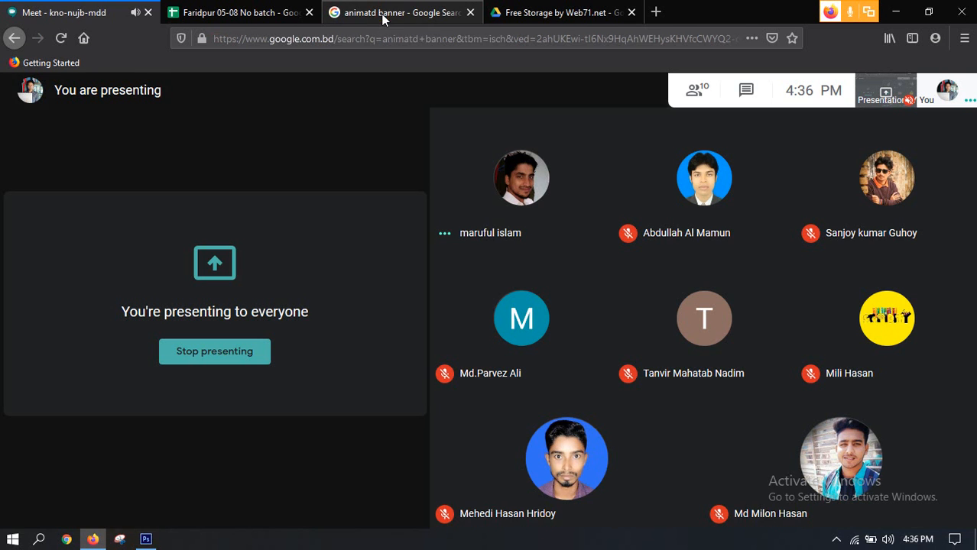
left_click(539, 19)
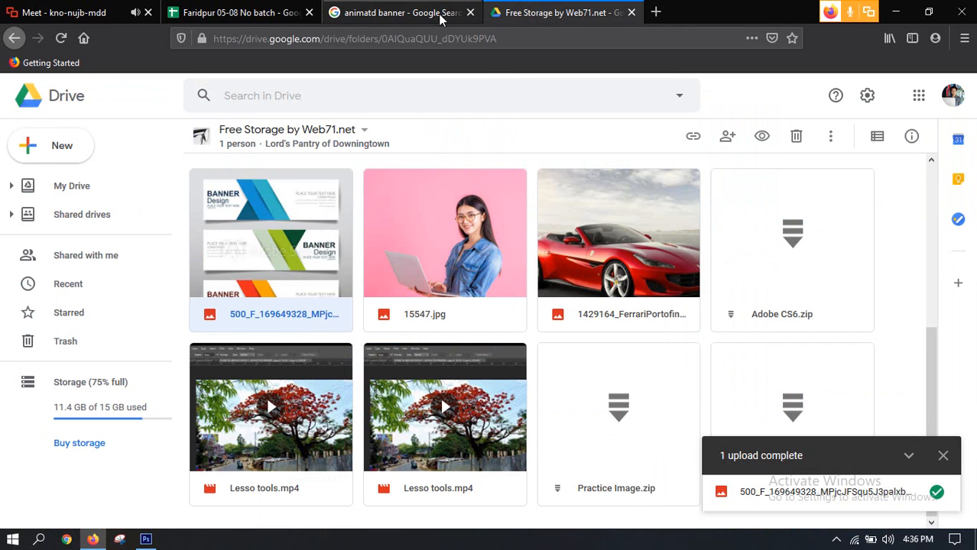
left_click(401, 12)
scroll(387, 151, "up", 10)
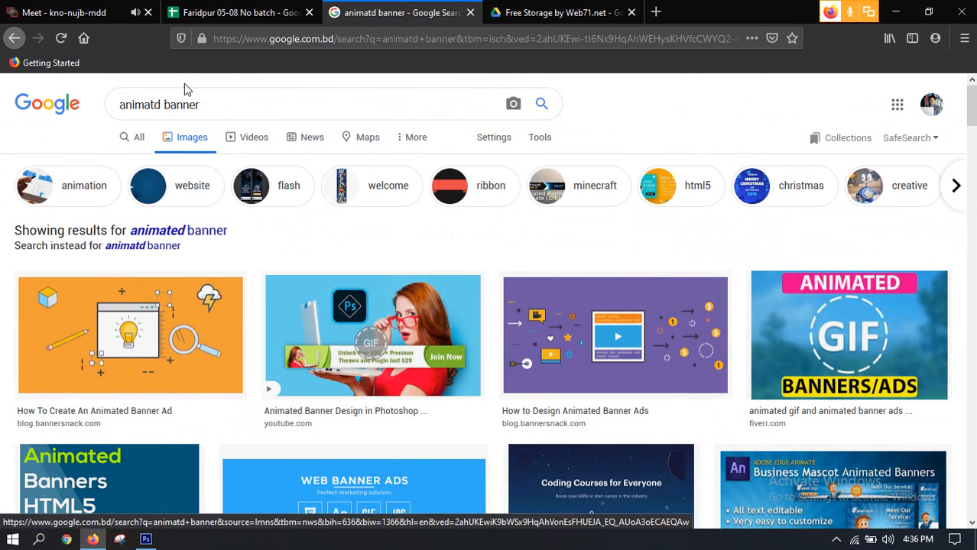
left_click_drag(220, 105, 115, 106)
type("w")
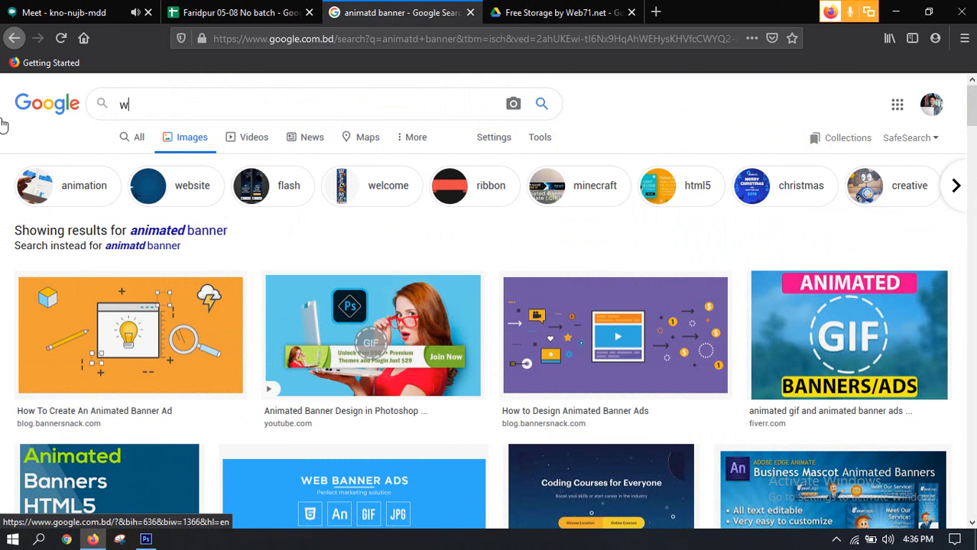
type("eb banner size")
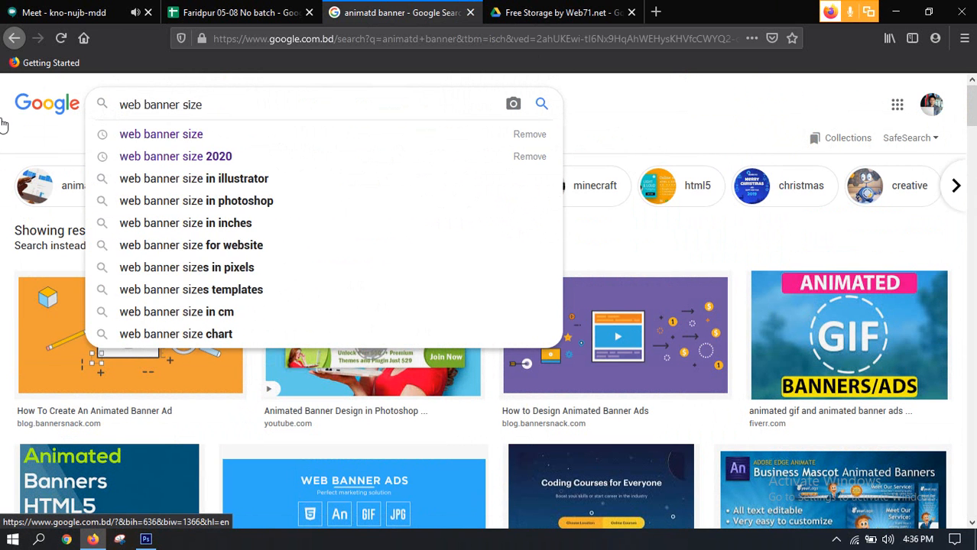
key("Return")
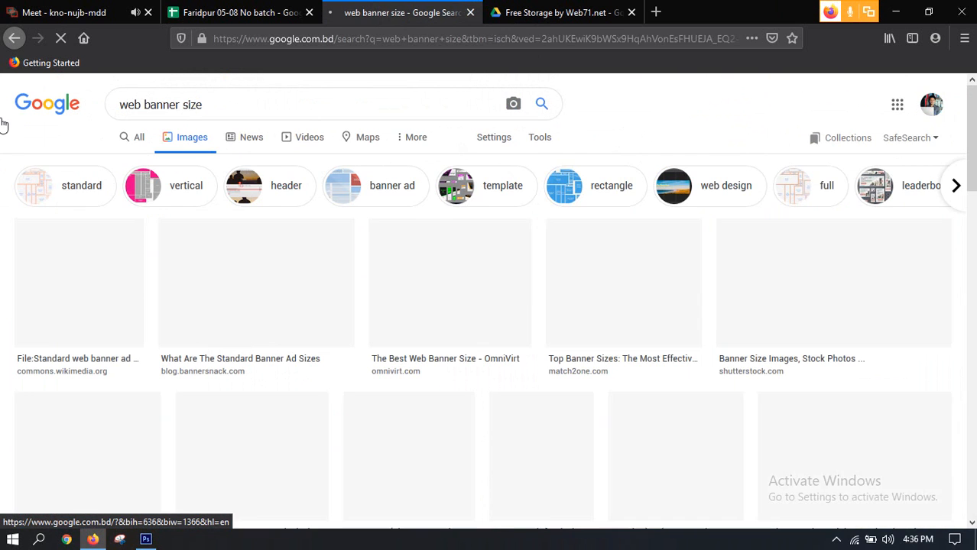
Preview the Shutterstock banner template image, close the preview and browse the other web banner size charts
scroll(879, 474, "down", 1)
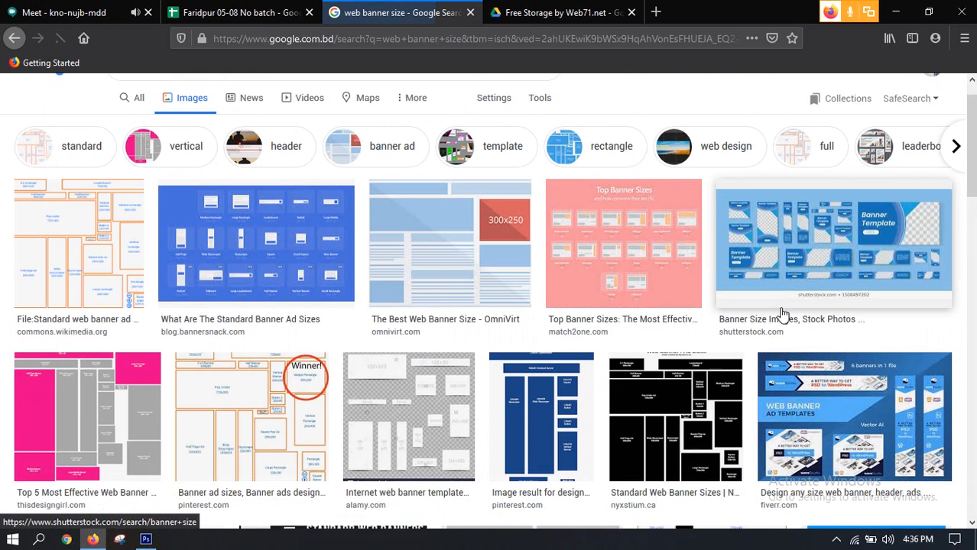
left_click(823, 211)
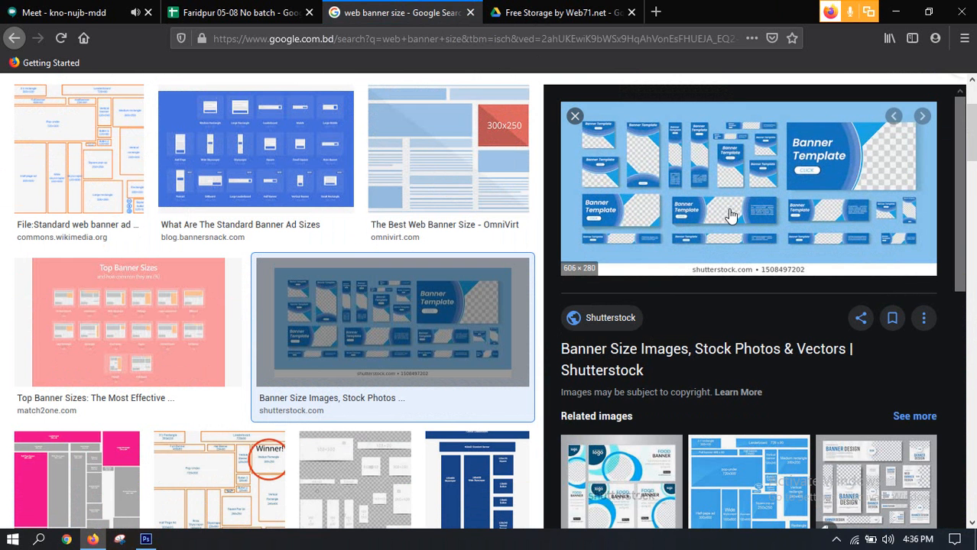
scroll(746, 241, "up", 2)
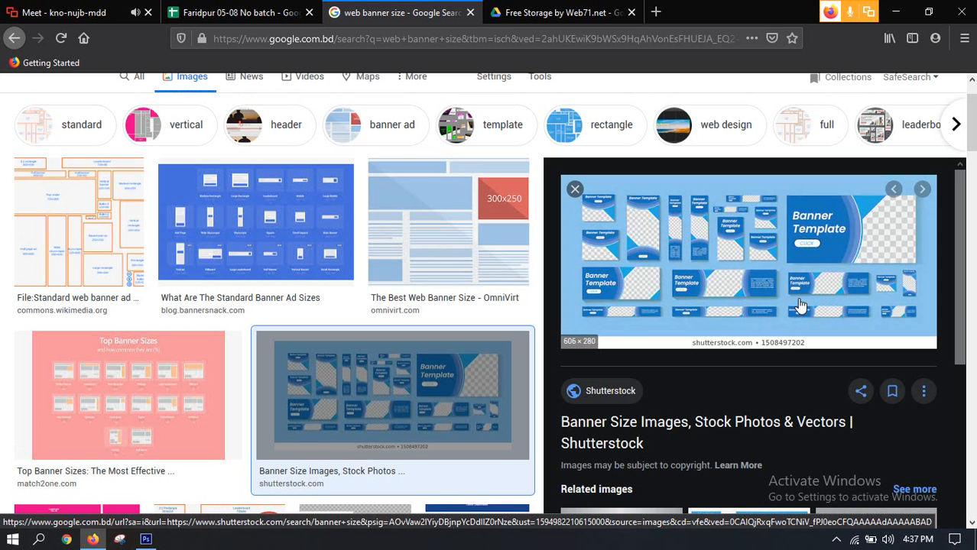
scroll(539, 321, "down", 4)
scroll(539, 229, "up", 5)
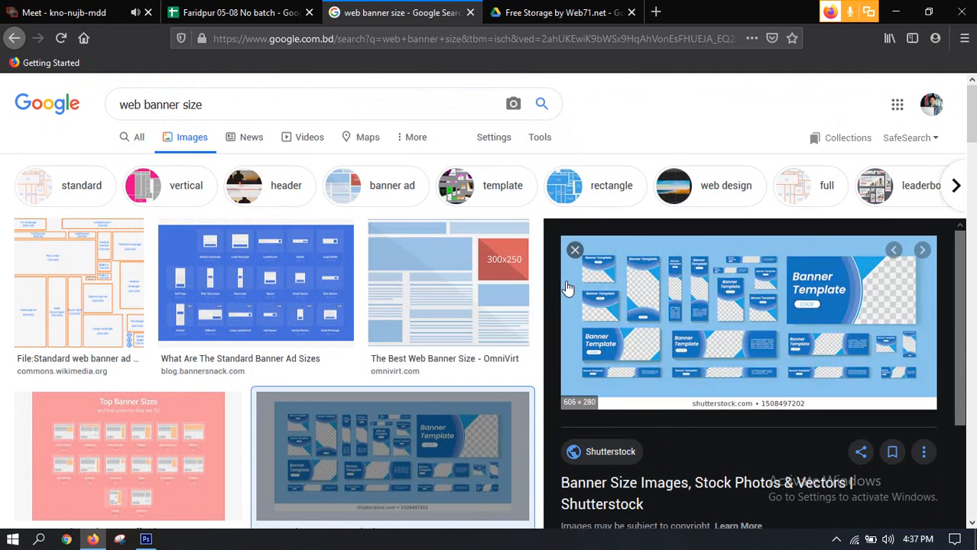
left_click(575, 252)
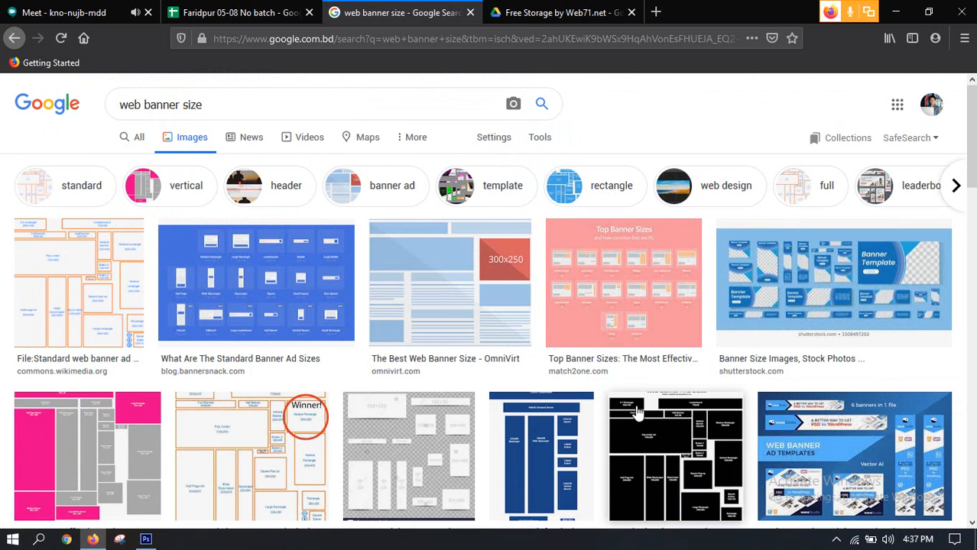
scroll(643, 343, "down", 3)
scroll(136, 306, "down", 2)
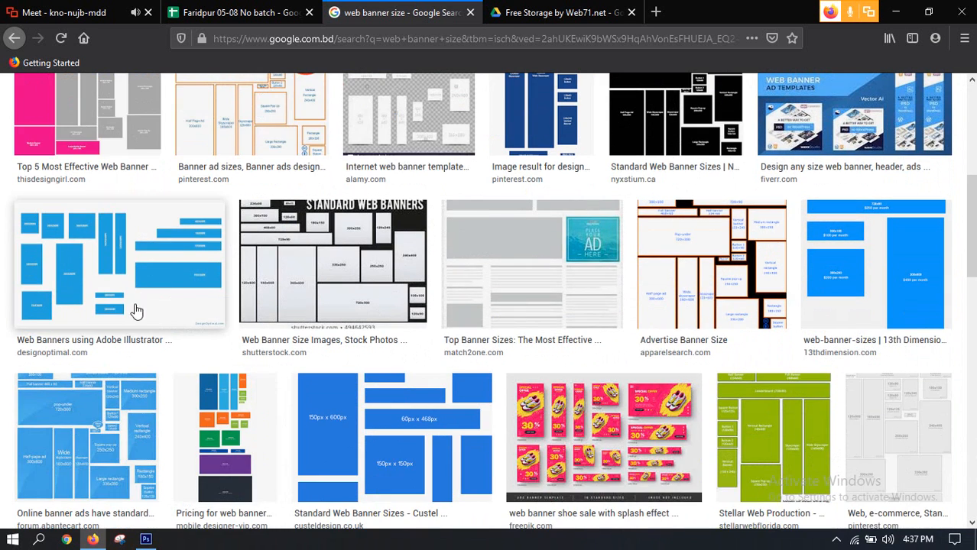
View the DesignOptimal web banner size chart as a full image and examine its banner sizes
left_click(123, 277)
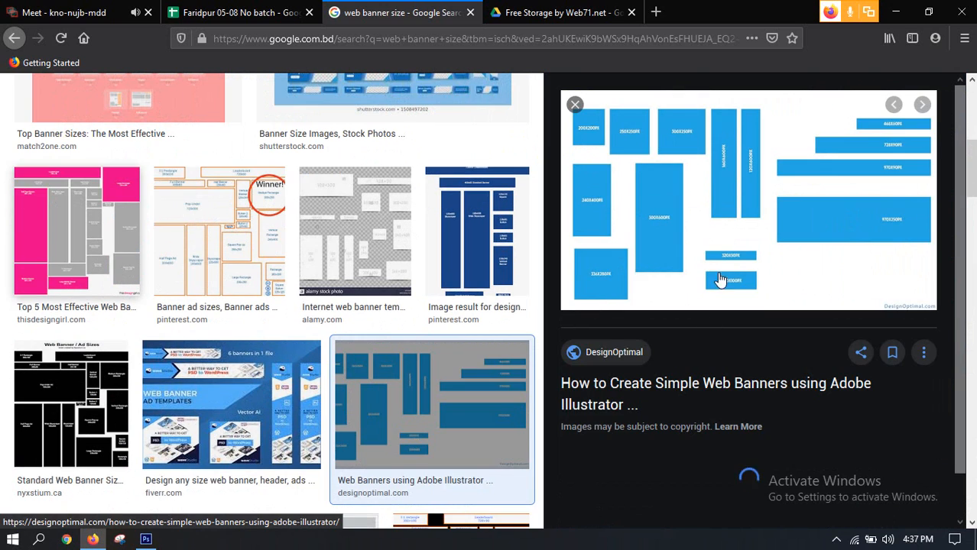
right_click(725, 217)
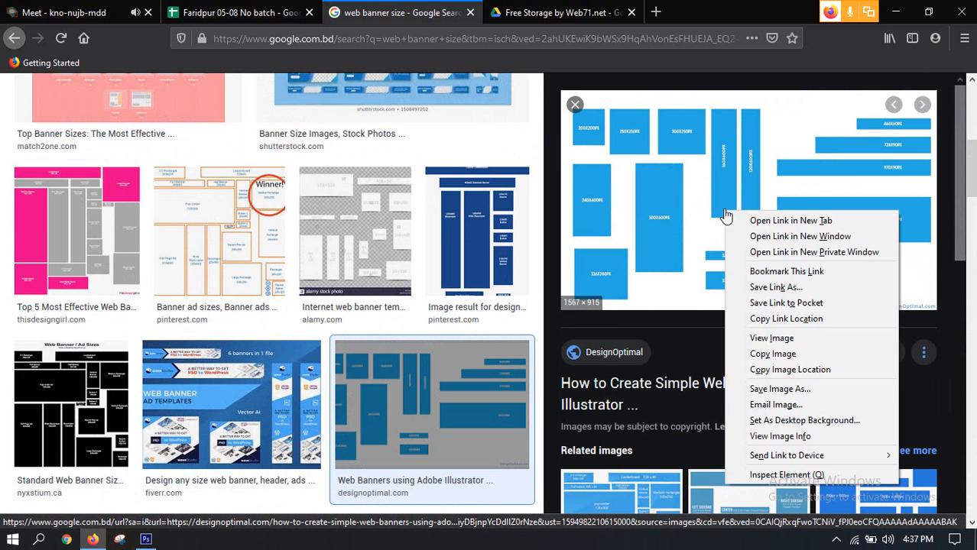
left_click(753, 336)
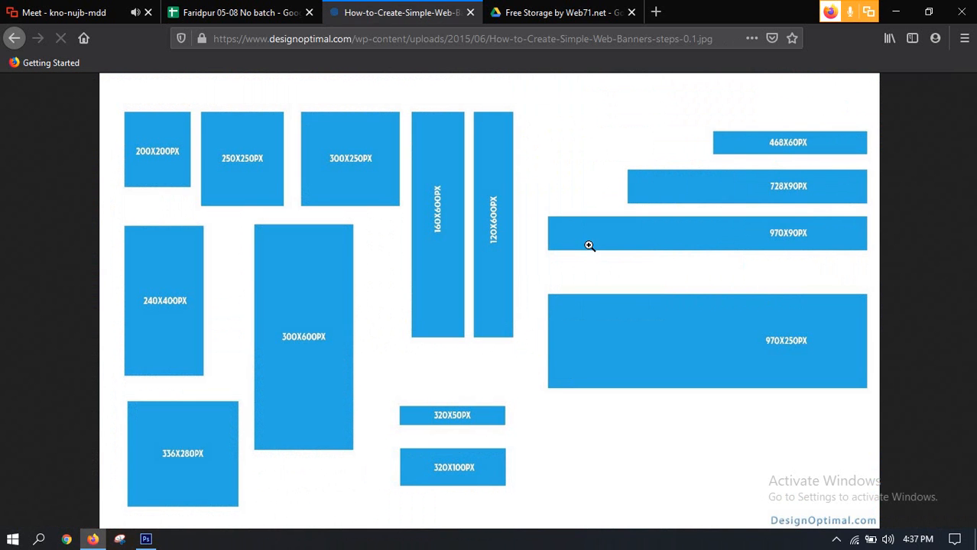
left_click(270, 255)
left_click(280, 263)
left_click(459, 288)
left_click(445, 301)
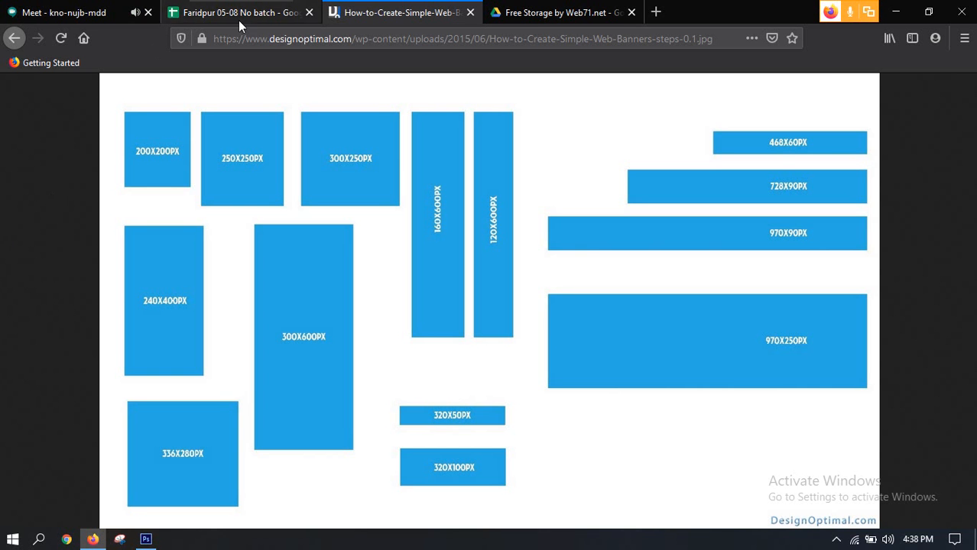
left_click(54, 10)
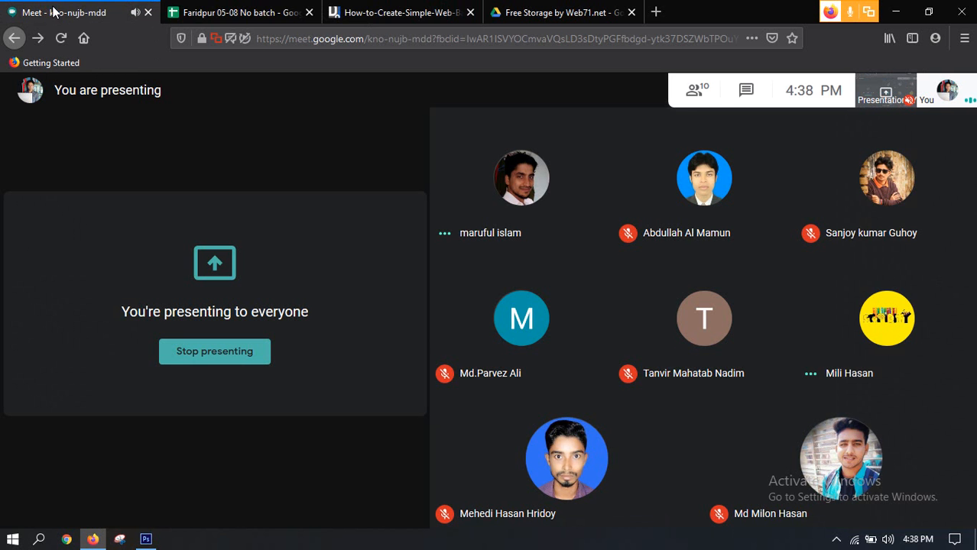
left_click(392, 13)
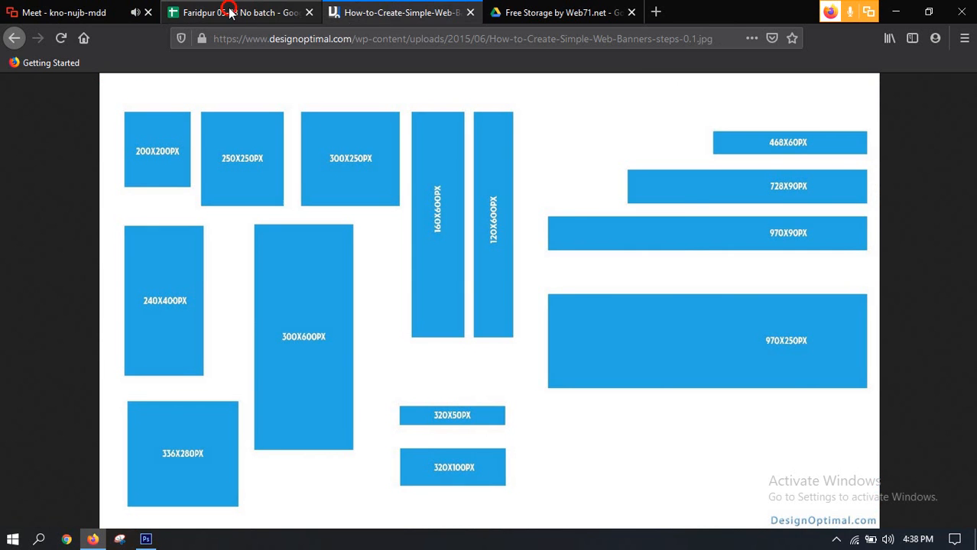
left_click(229, 12)
left_click(61, 11)
left_click(371, 7)
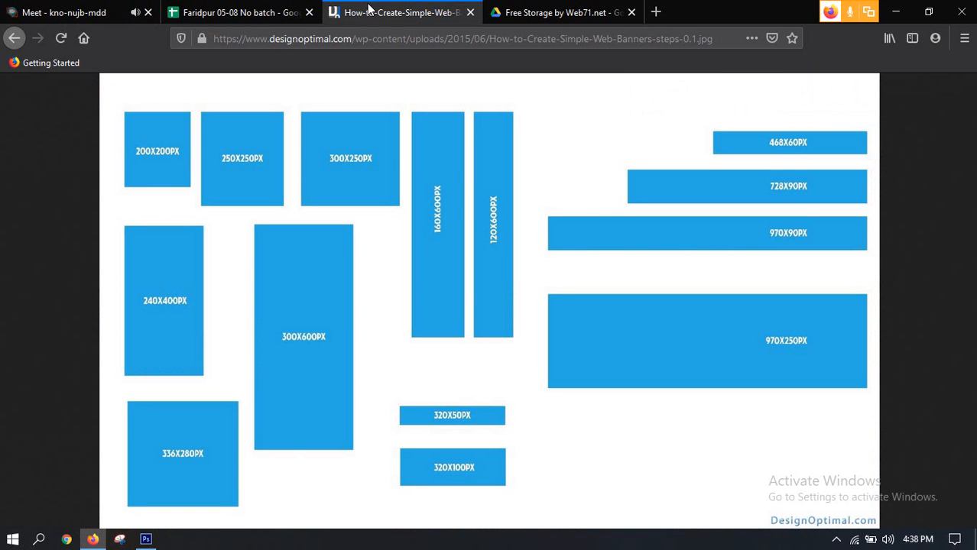
Examine the leaderboard, skyscraper and 970X250PX banner sizes on the chart at enlarged and fitted views
left_click(565, 156)
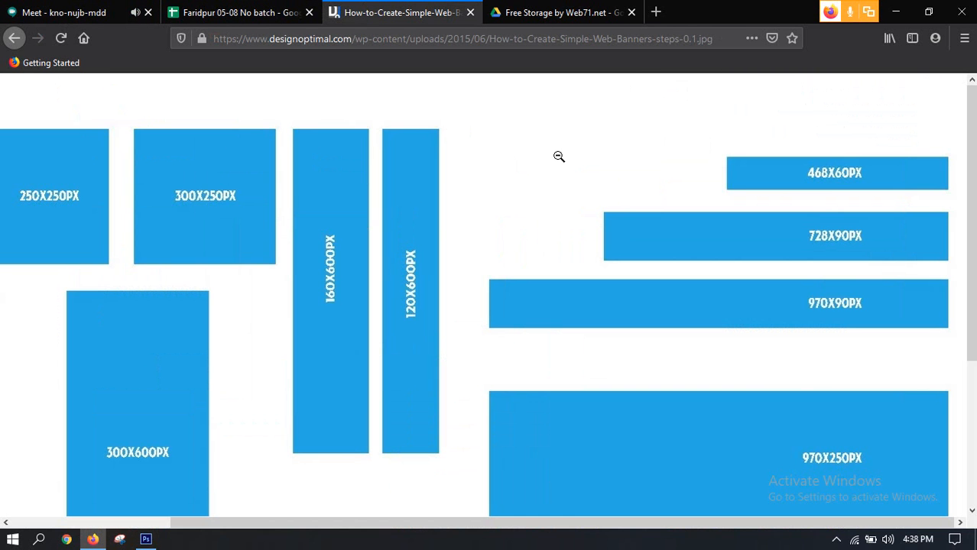
left_click(516, 160)
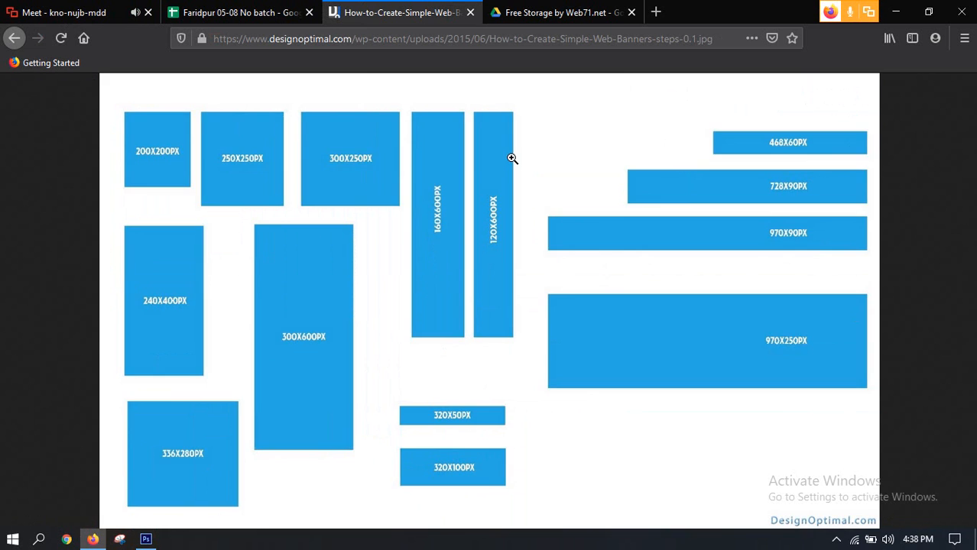
left_click(628, 486)
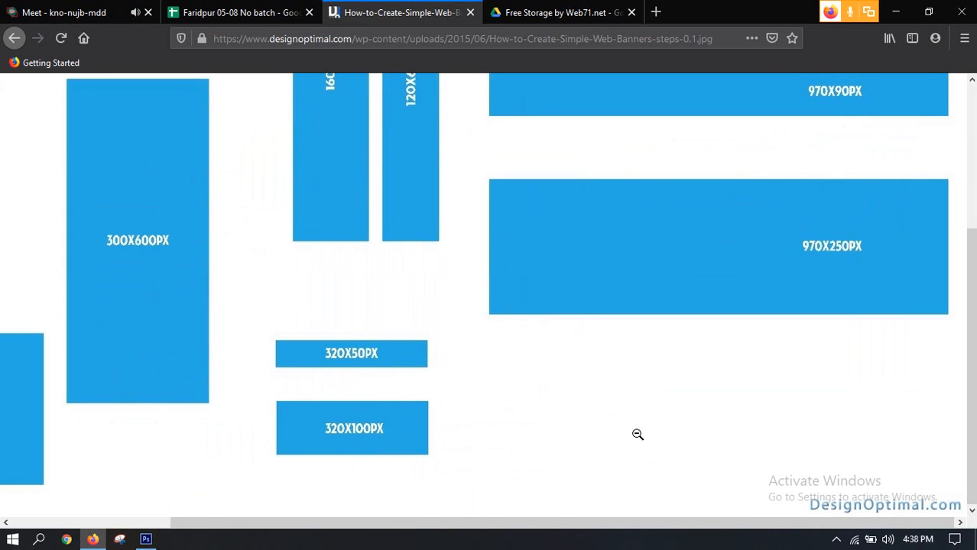
scroll(638, 433, "up", 3)
left_click(521, 183)
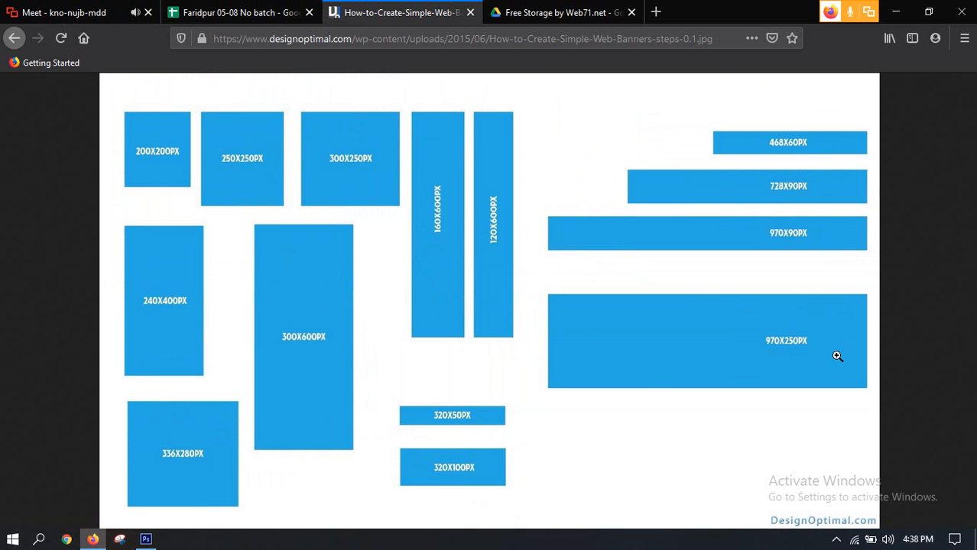
left_click(869, 368)
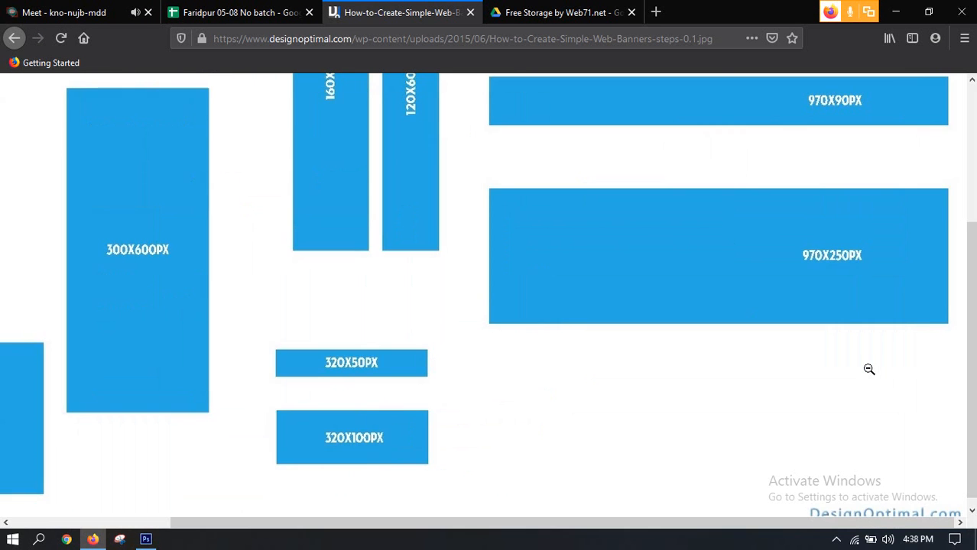
scroll(898, 335, "up", 2)
scroll(899, 336, "down", 1)
scroll(899, 336, "down", 1)
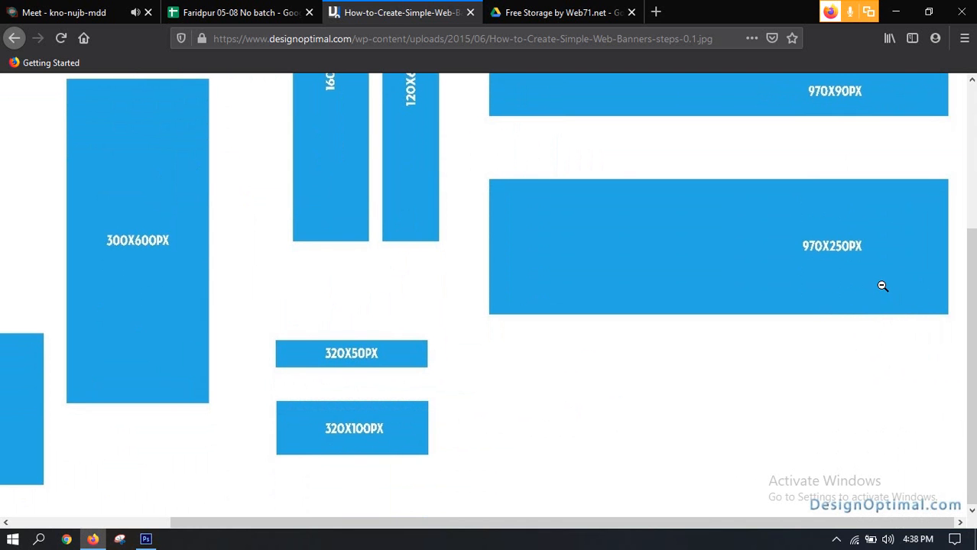
left_click(466, 281)
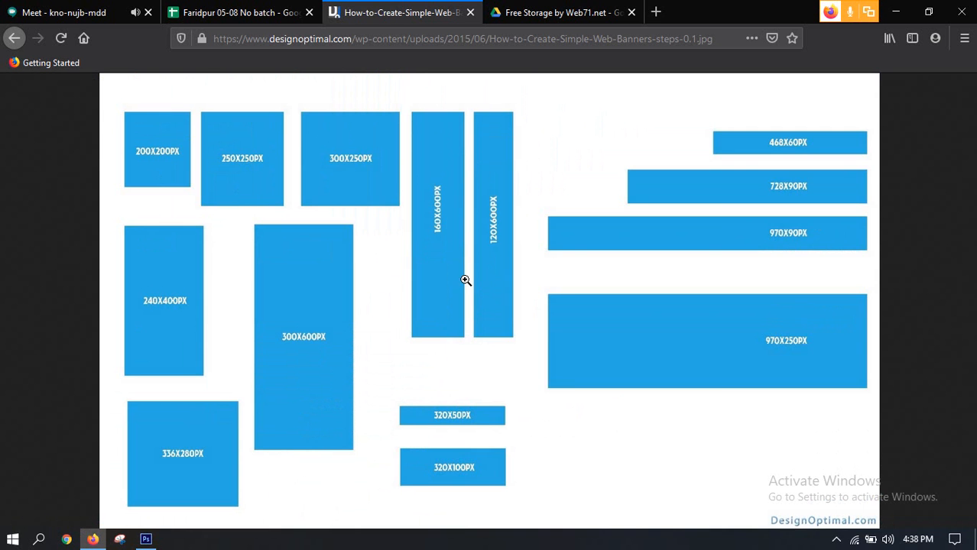
left_click(830, 354)
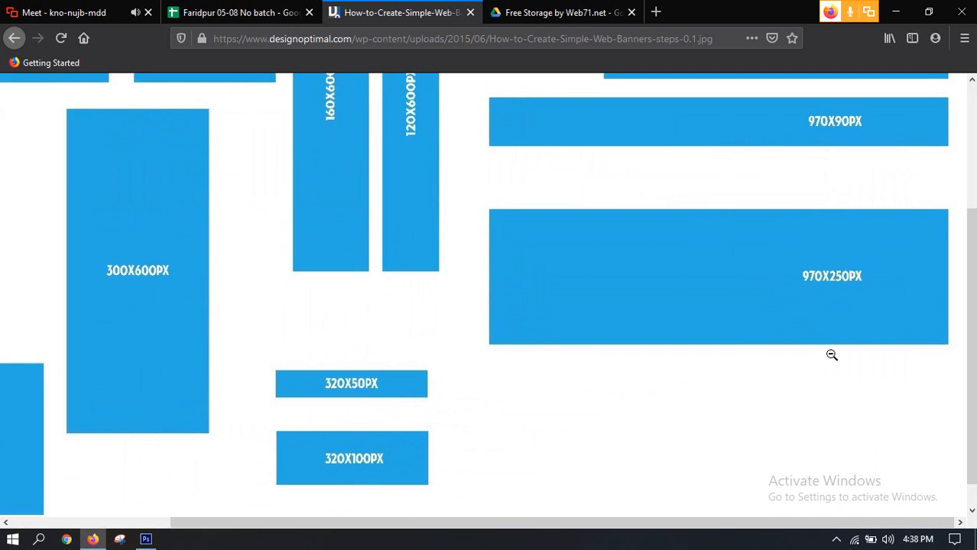
left_click(691, 292)
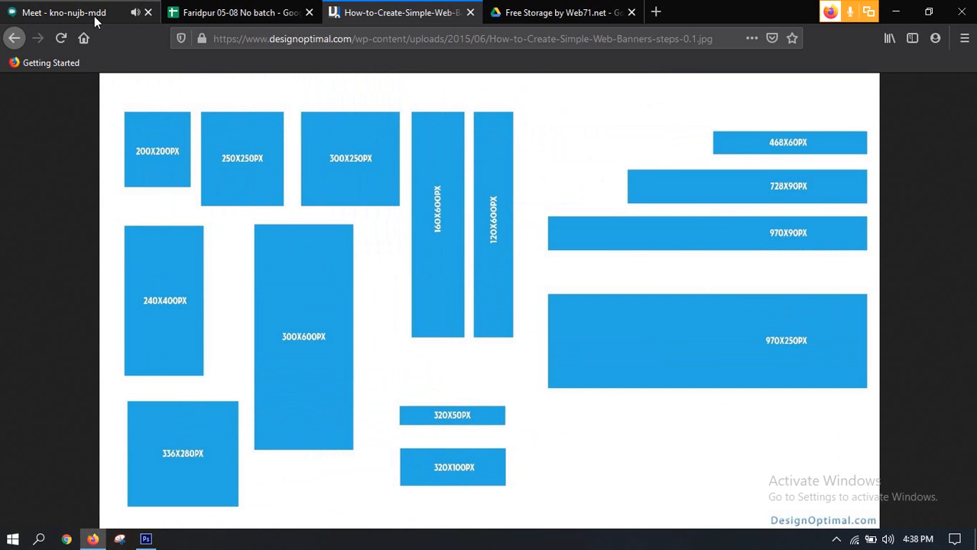
Switch to Photoshop and create a 970 × 250 pixel document at 72 pixels/inch in RGB Color with white background contents
left_click(146, 538)
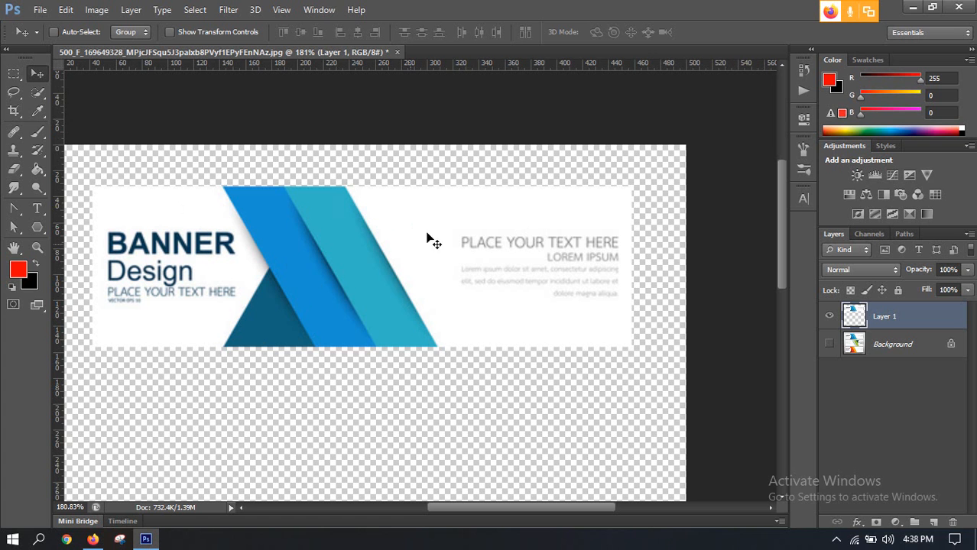
left_click(93, 538)
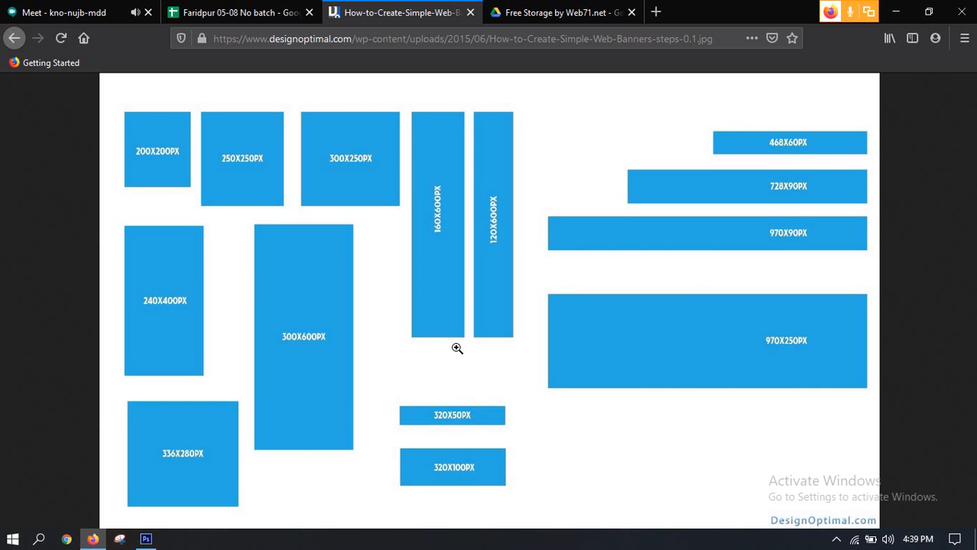
left_click(146, 539)
left_click(40, 9)
left_click(40, 9)
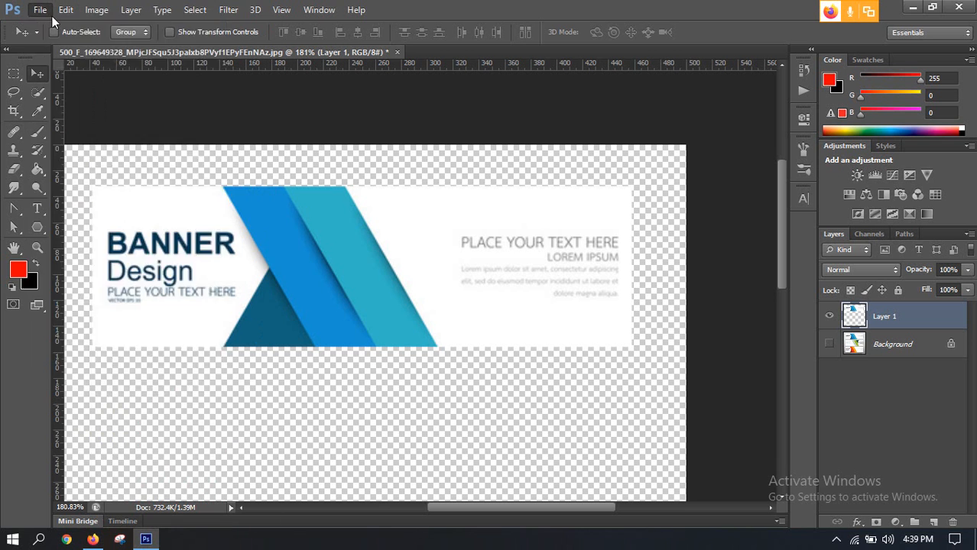
left_click(39, 10)
left_click(49, 26)
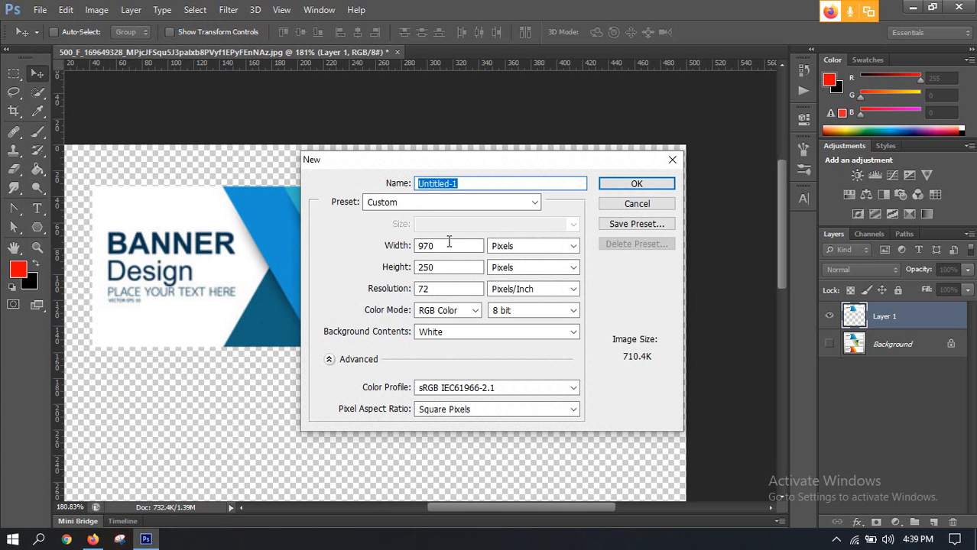
left_click(436, 267)
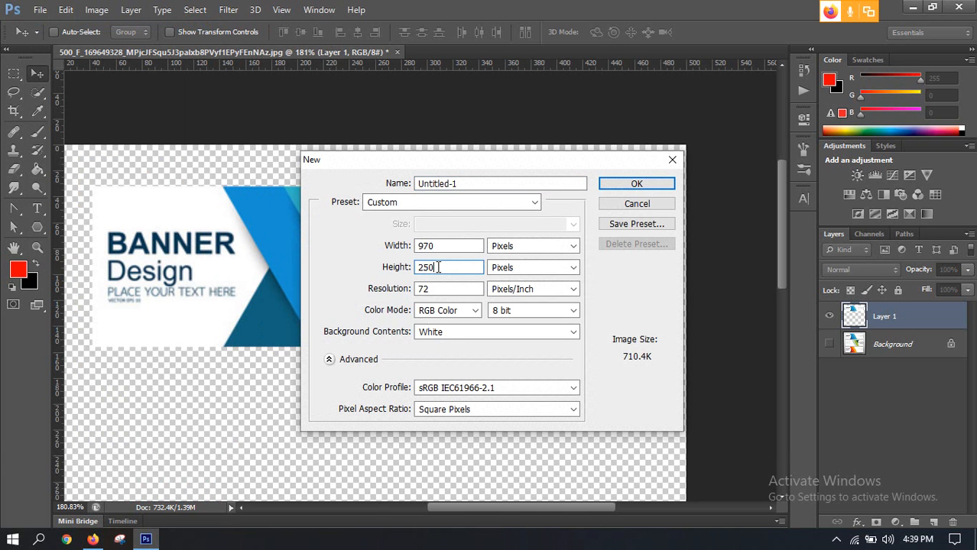
left_click_drag(458, 158, 421, 121)
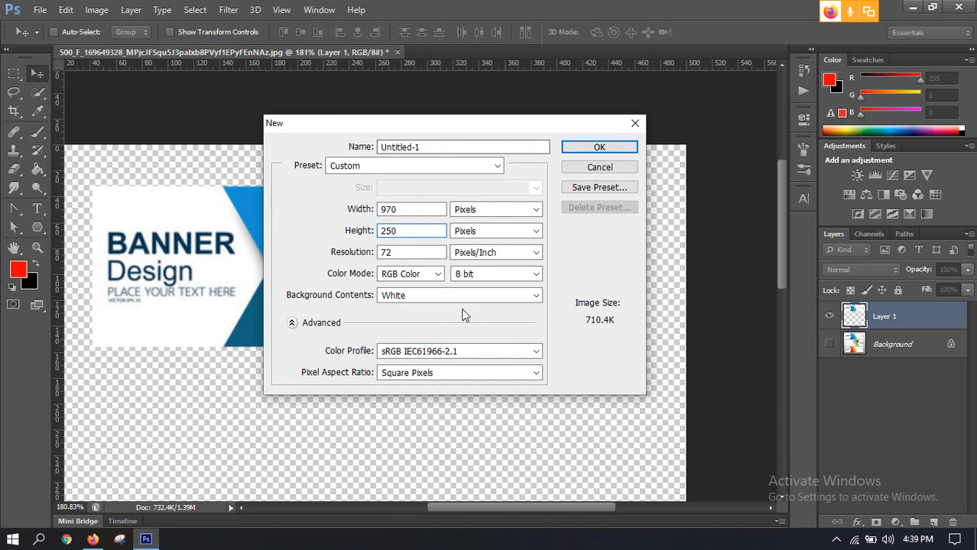
left_click(420, 254)
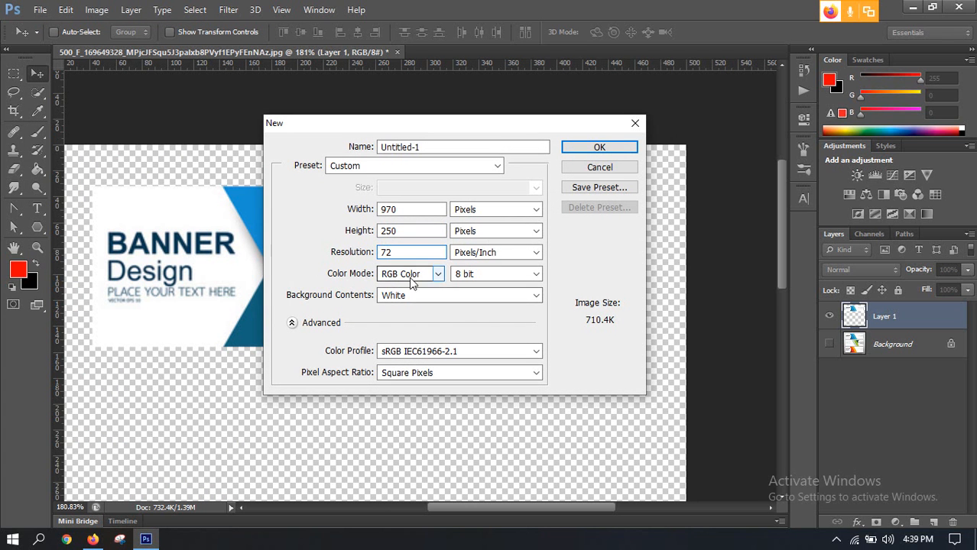
left_click(601, 146)
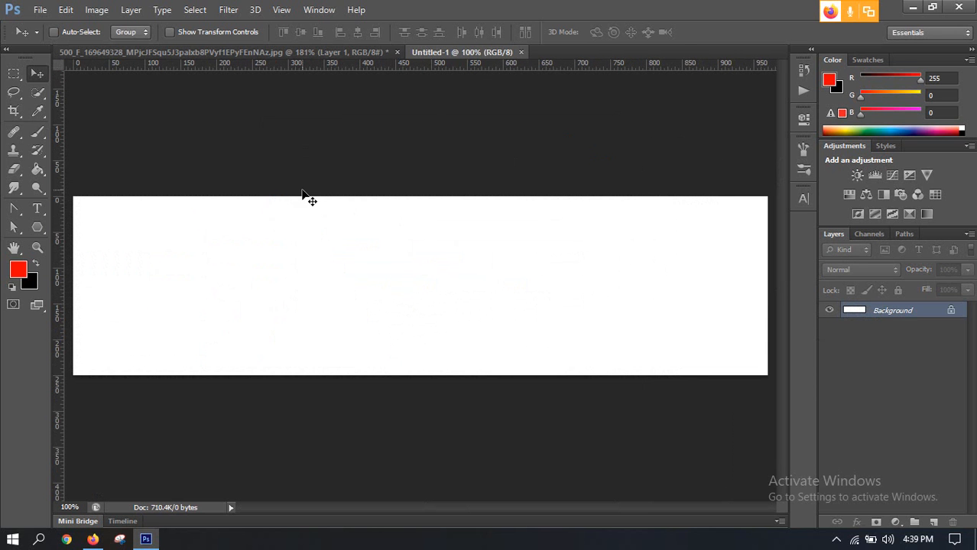
Copy the isolated blue banner layer from the source image into the new blank document
left_click(36, 247)
left_click_drag(341, 293, 323, 275)
left_click(175, 52)
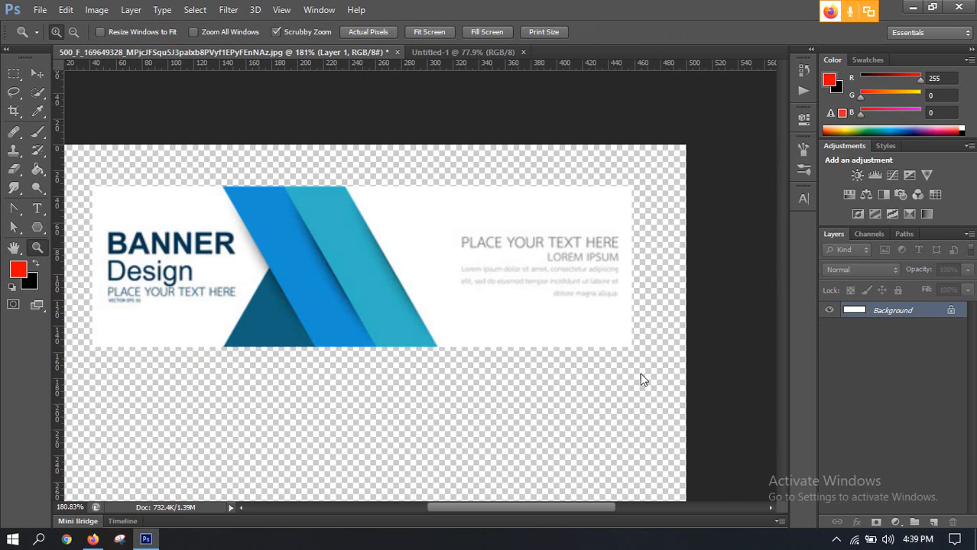
left_click(36, 73)
mouse_move(422, 271)
left_mouse_down()
mouse_move(489, 176)
mouse_move(392, 65)
mouse_move(426, 48)
mouse_move(419, 278)
left_mouse_up()
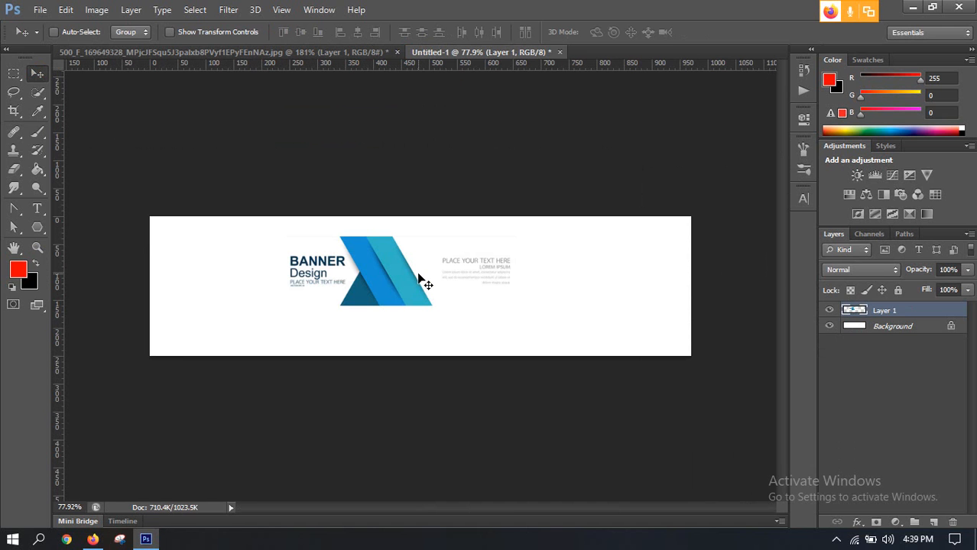
Free-transform the banner layer, aligning it with the canvas's upper-left corner and stretching it to fill the full 970 × 250 px
key("ctrl+t")
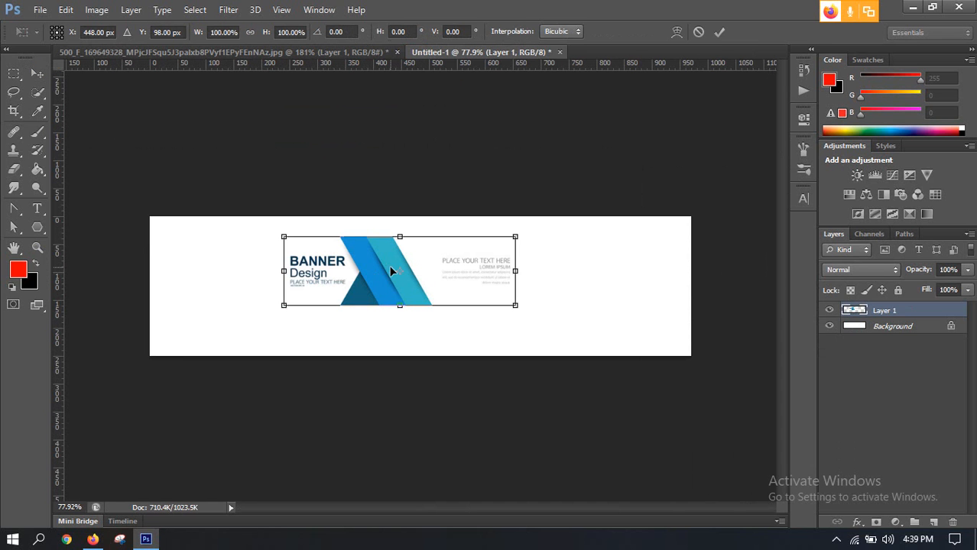
left_click_drag(393, 268, 285, 254)
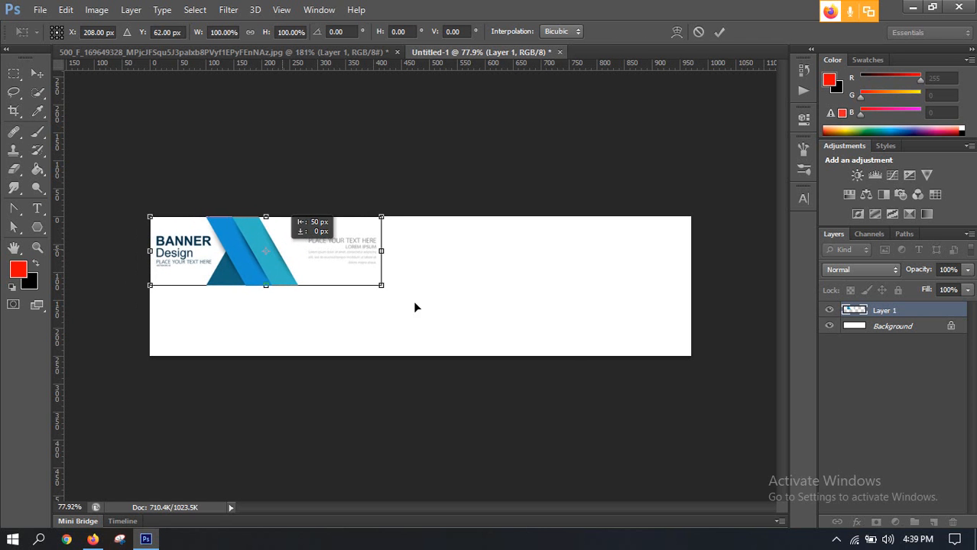
left_click_drag(381, 285, 691, 352)
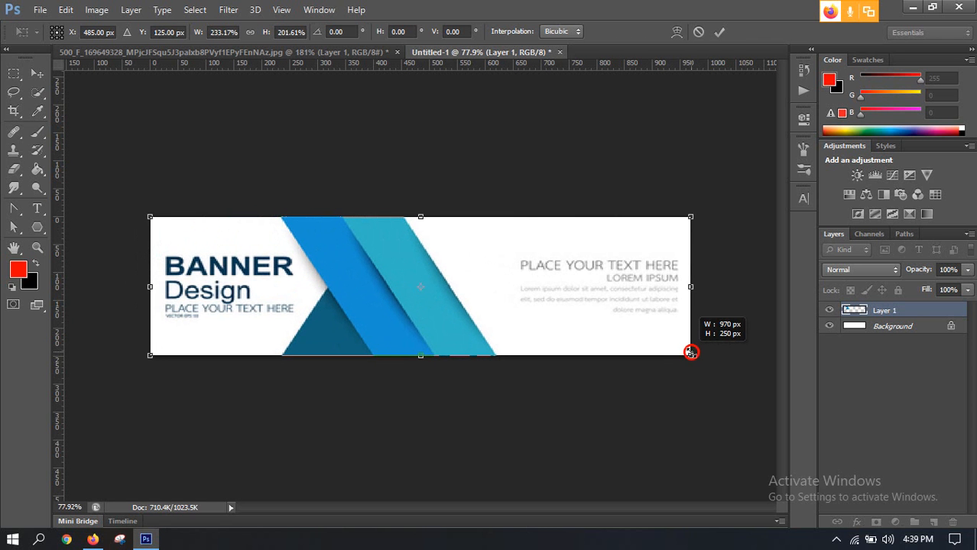
left_click(719, 31)
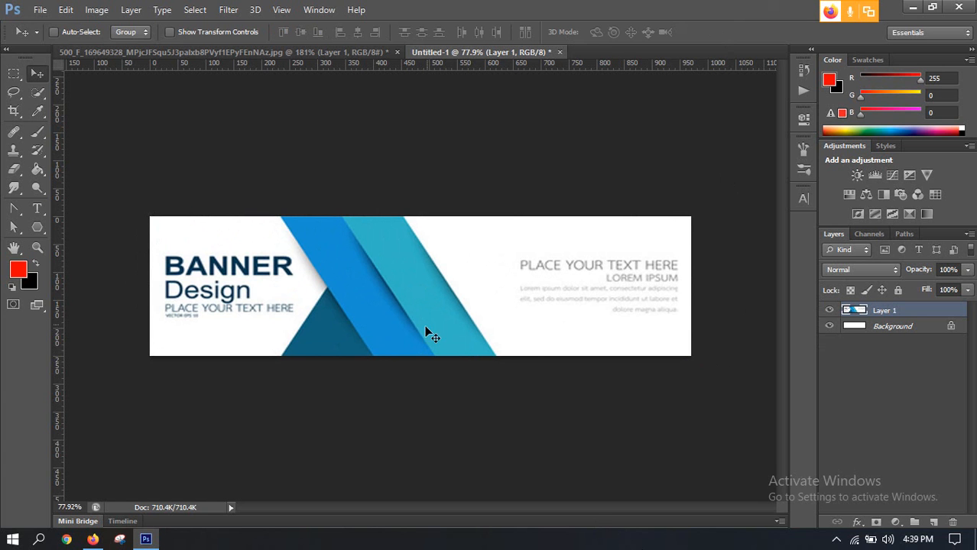
scroll(433, 302, "up", 1)
scroll(368, 289, "up", 1)
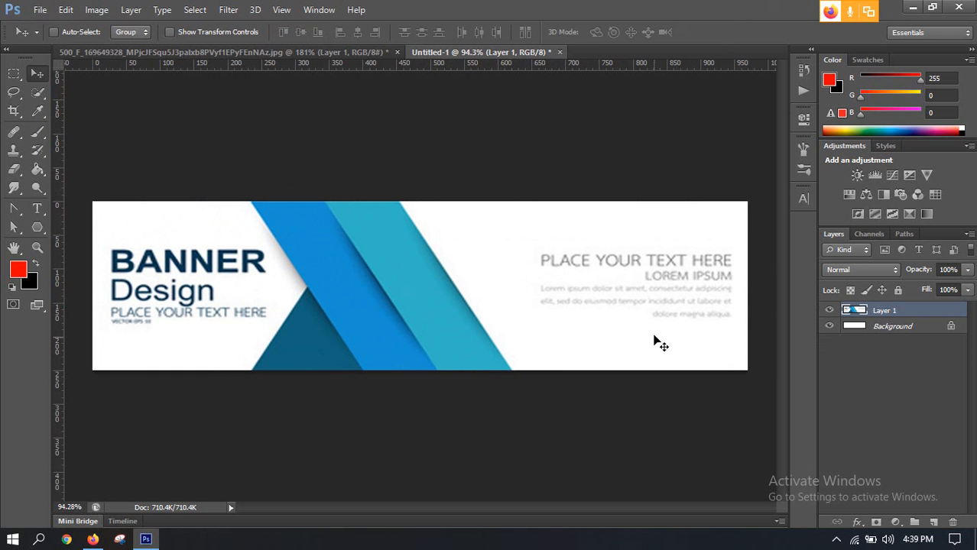
scroll(735, 284, "up", 1)
scroll(737, 284, "up", 1)
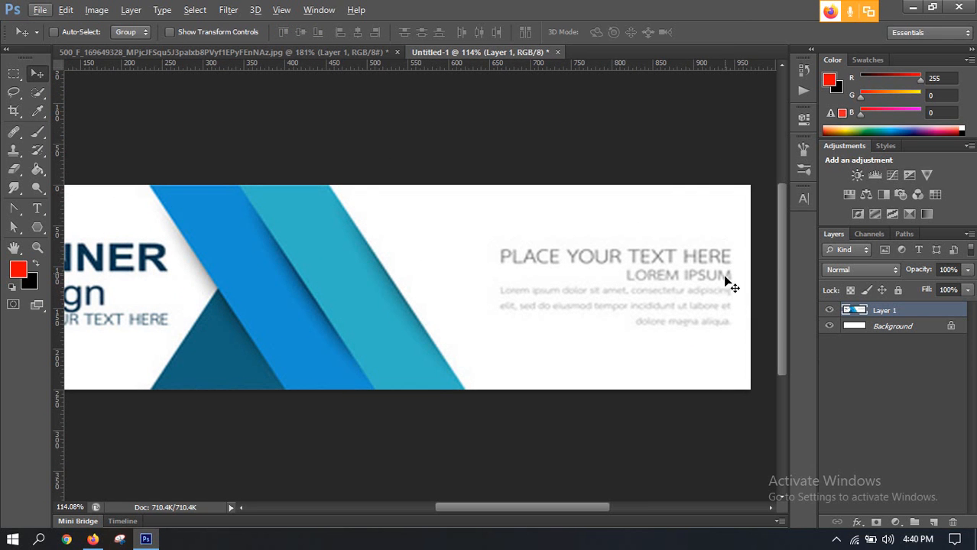
scroll(730, 306, "down", 2)
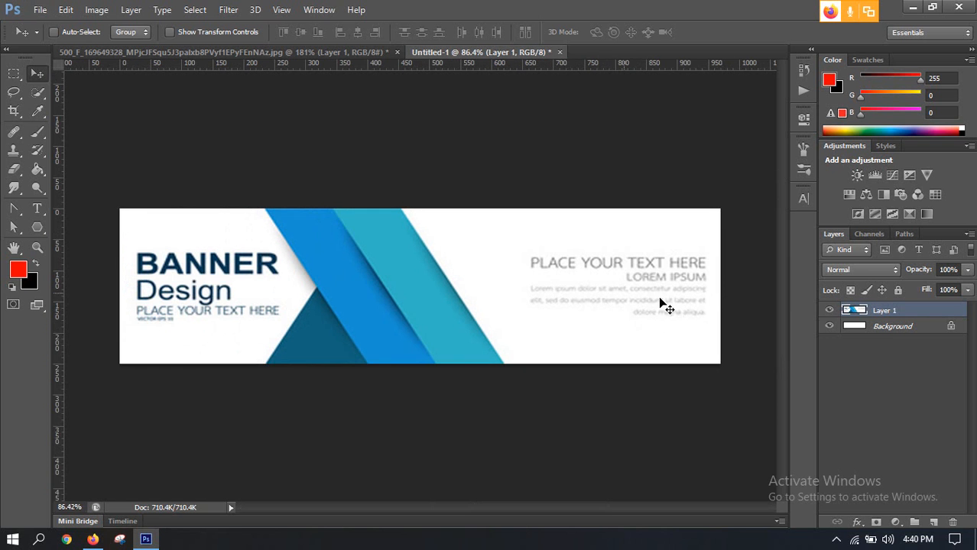
scroll(290, 258, "up", 1)
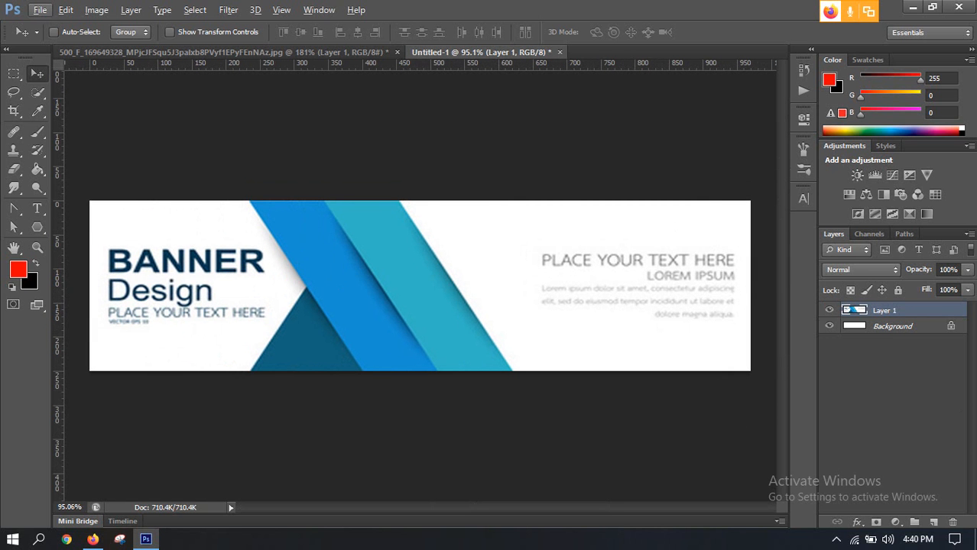
Place a horizontal guide about 20 px below the banner's upper edge and a vertical guide about 20 px inside its left edge
right_click(190, 65)
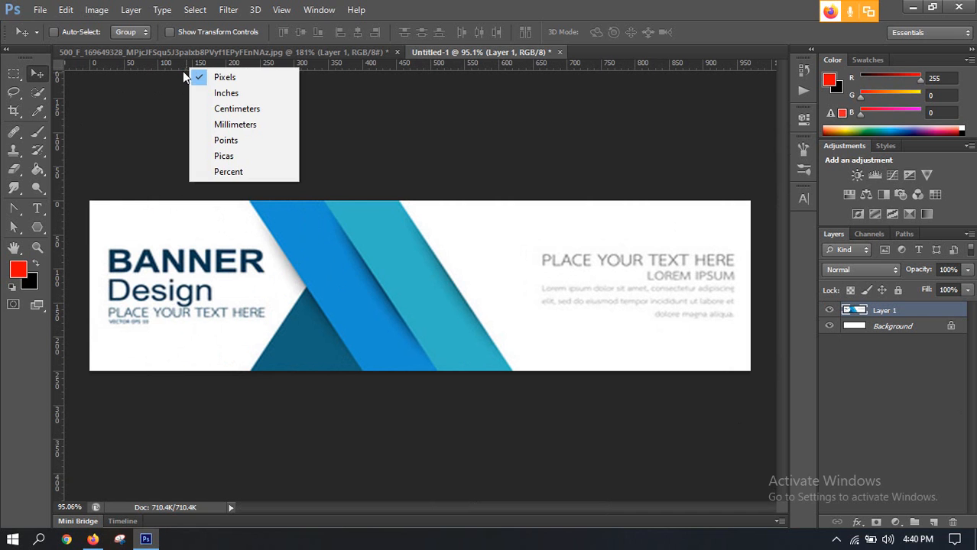
left_click(178, 66)
left_click_drag(179, 67, 214, 215)
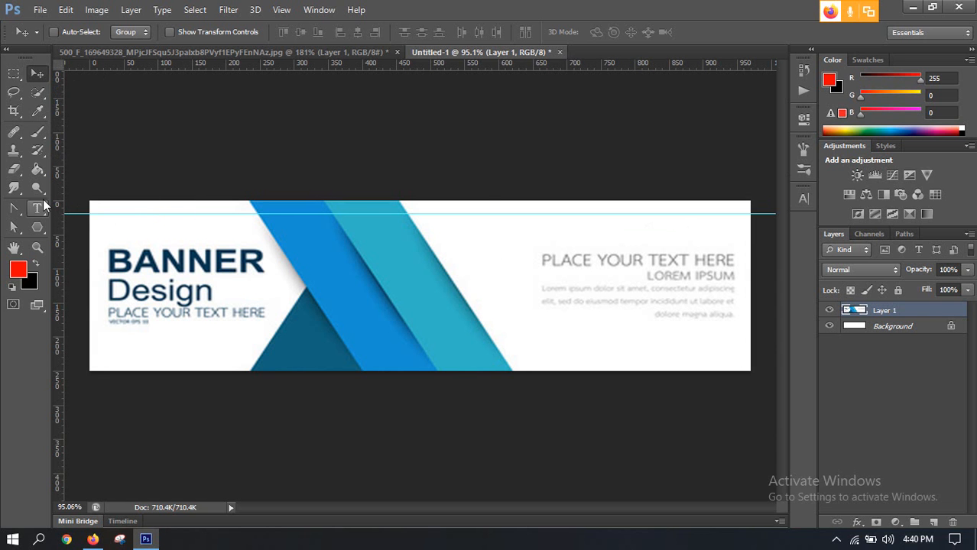
left_click_drag(61, 214, 103, 217)
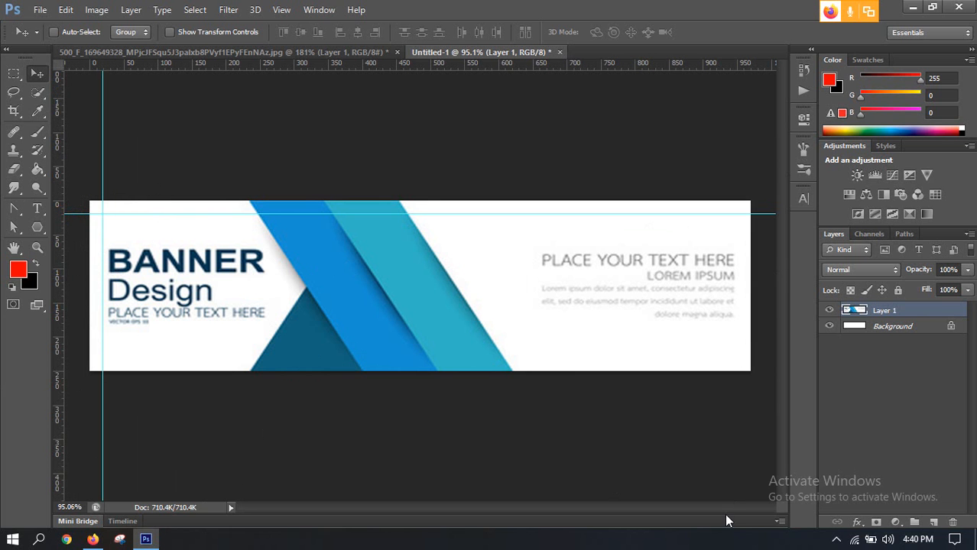
Add a second vertical guide and position it about 20 px inside the banner's right edge
left_click_drag(61, 249, 595, 258)
left_click(516, 156)
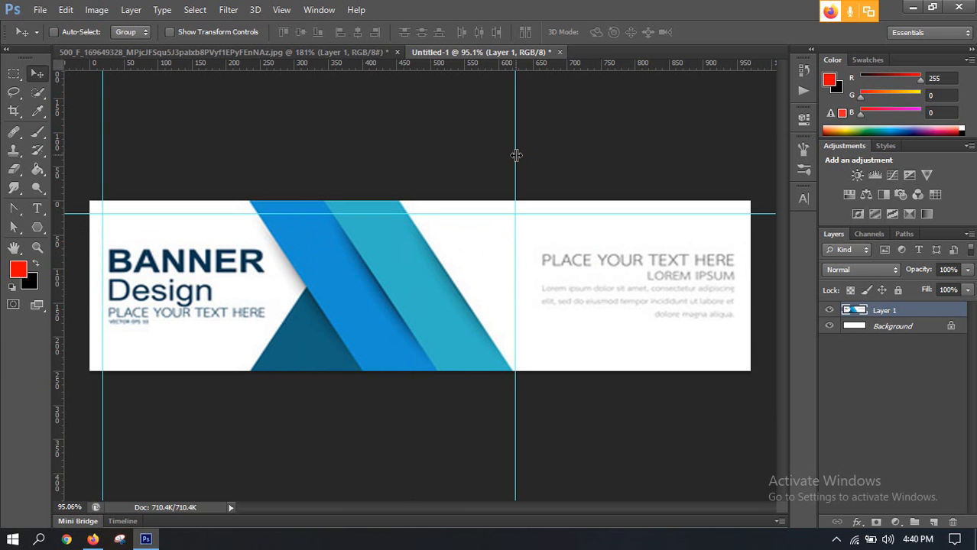
left_click_drag(516, 155, 755, 256)
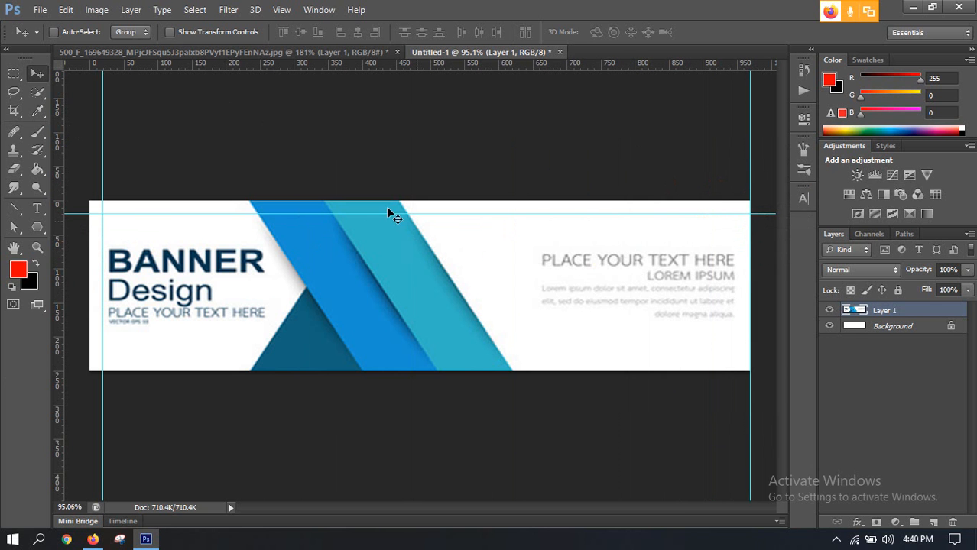
scroll(774, 285, "up", 3)
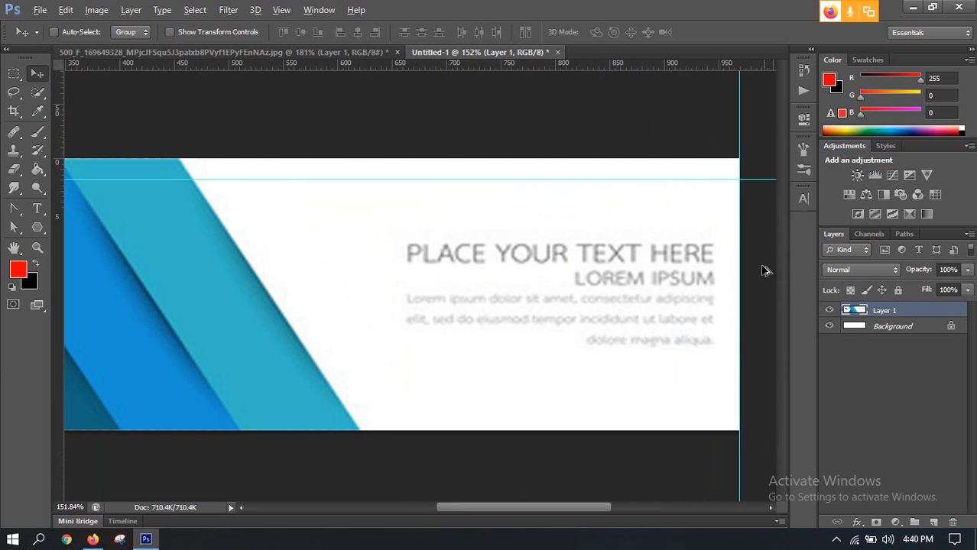
left_click_drag(713, 233, 602, 234)
scroll(609, 242, "up", 1)
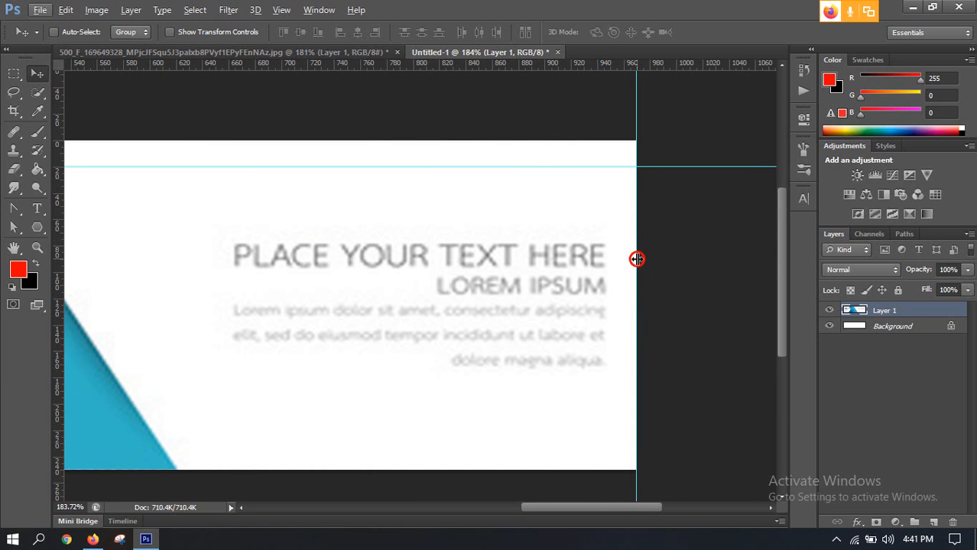
left_click_drag(637, 259, 612, 261)
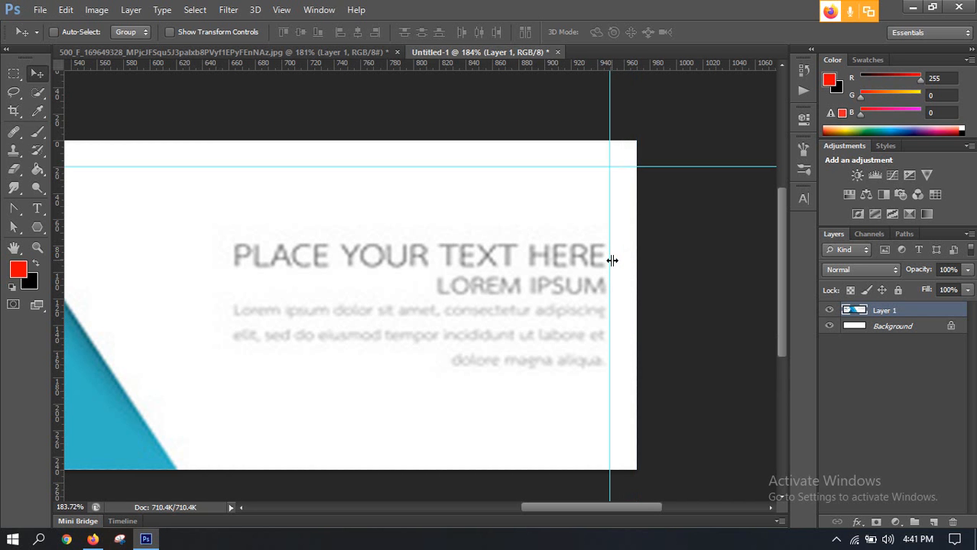
Place a second horizontal guide about 20 px above the banner's lower edge
scroll(610, 257, "down", 3)
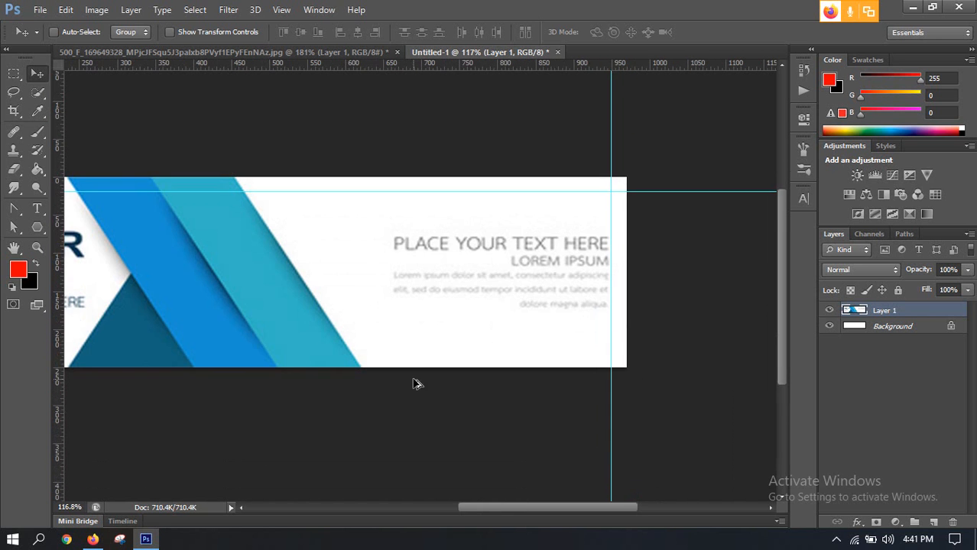
scroll(384, 361, "up", 3)
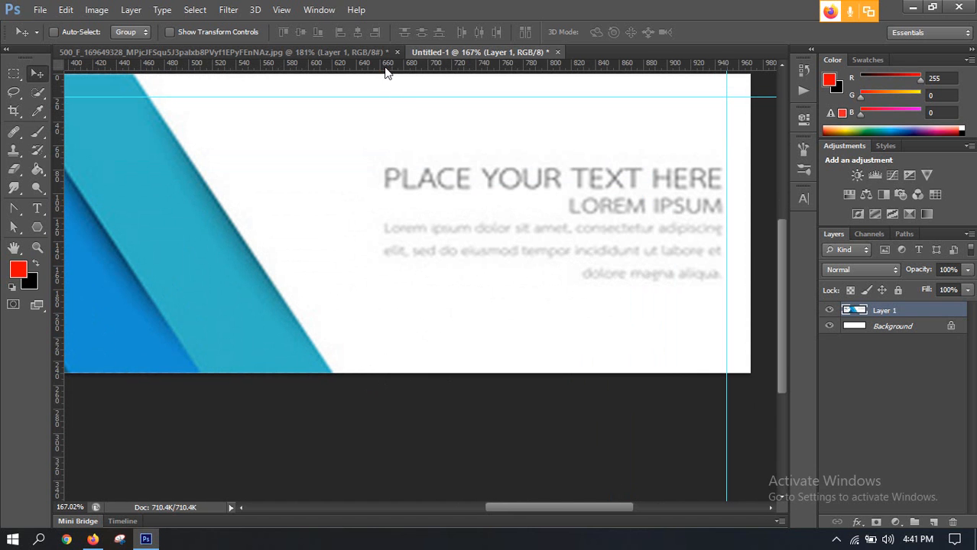
left_click_drag(386, 71, 396, 351)
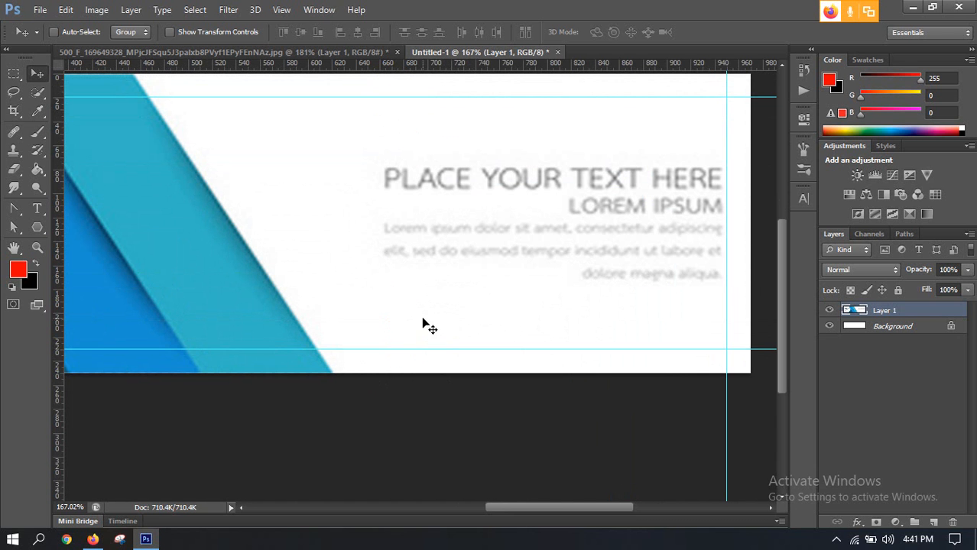
scroll(425, 322, "down", 12)
scroll(425, 322, "up", 5)
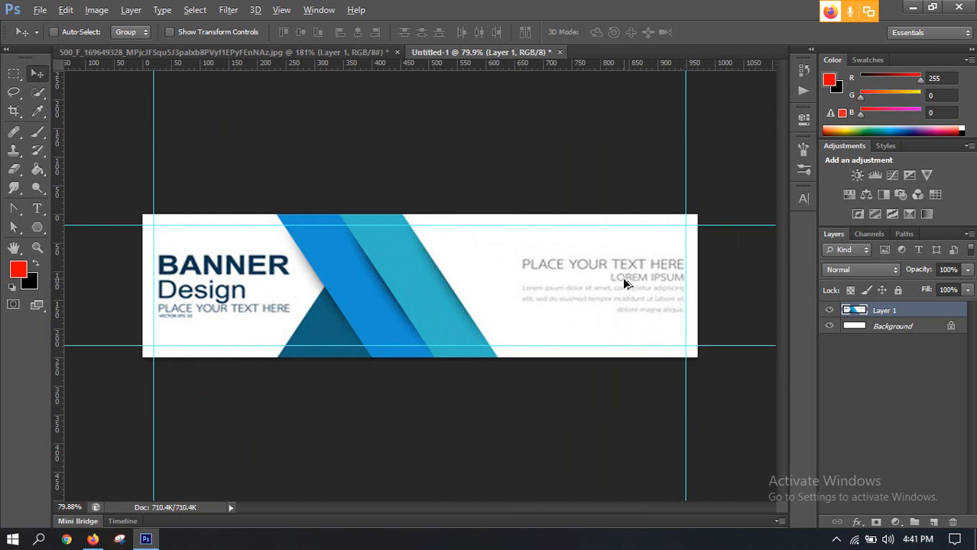
scroll(333, 272, "up", 2)
scroll(539, 273, "down", 3)
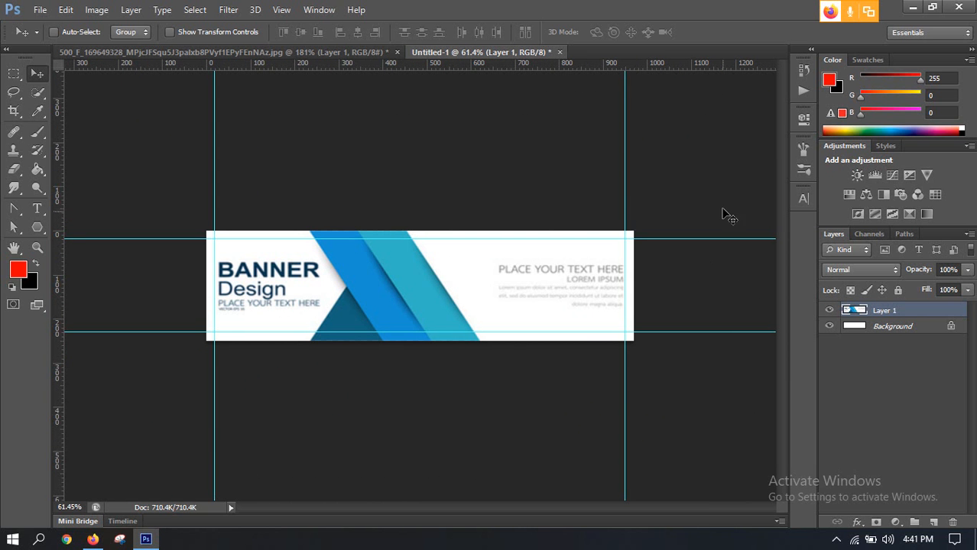
scroll(621, 290, "up", 3)
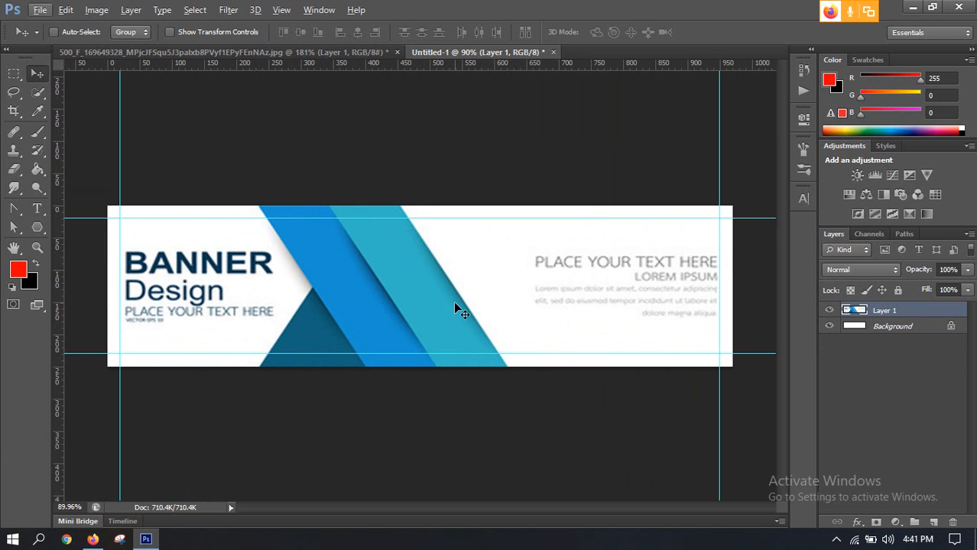
scroll(564, 277, "up", 3)
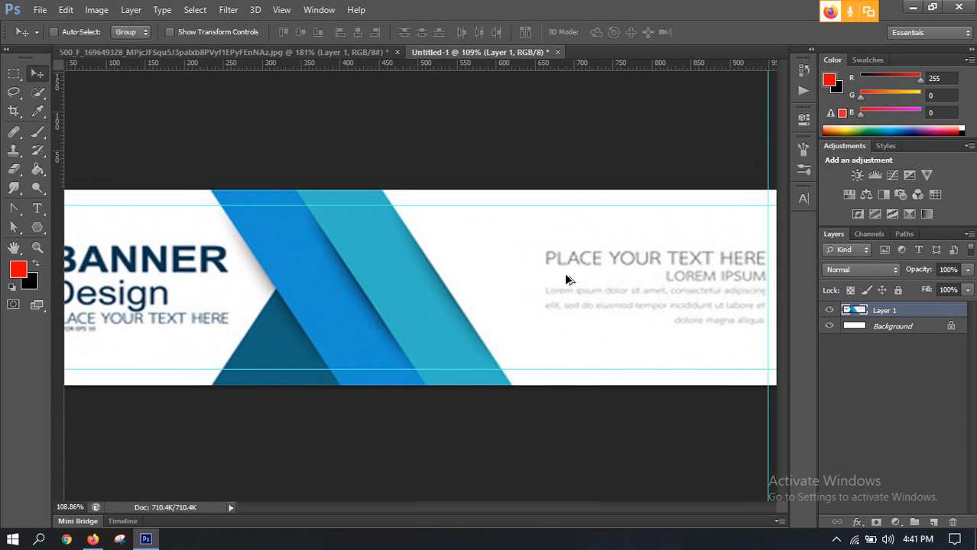
scroll(563, 273, "down", 4)
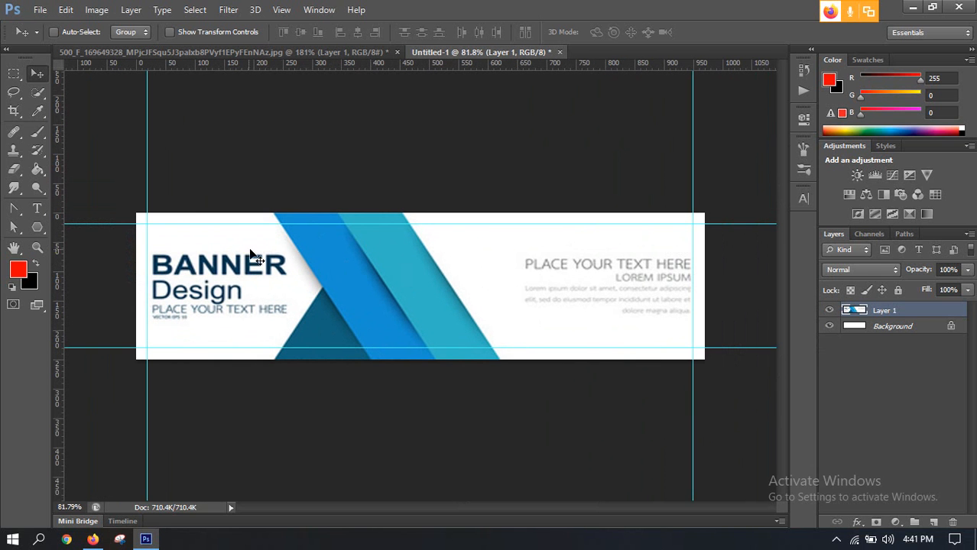
Remove all four margin guides from the banner
left_click_drag(379, 224, 382, 66)
left_click_drag(146, 172, 57, 168)
left_click_drag(692, 159, 59, 155)
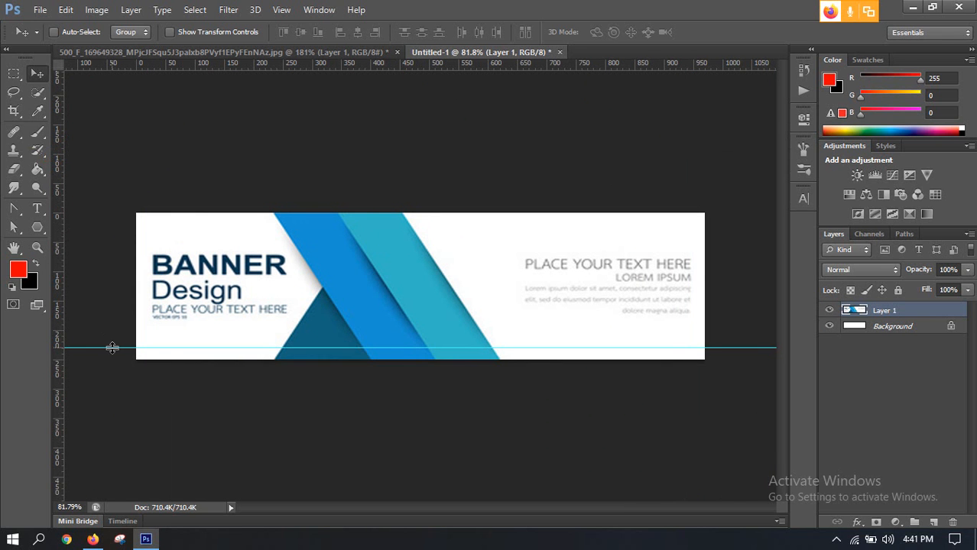
left_click_drag(113, 348, 249, 68)
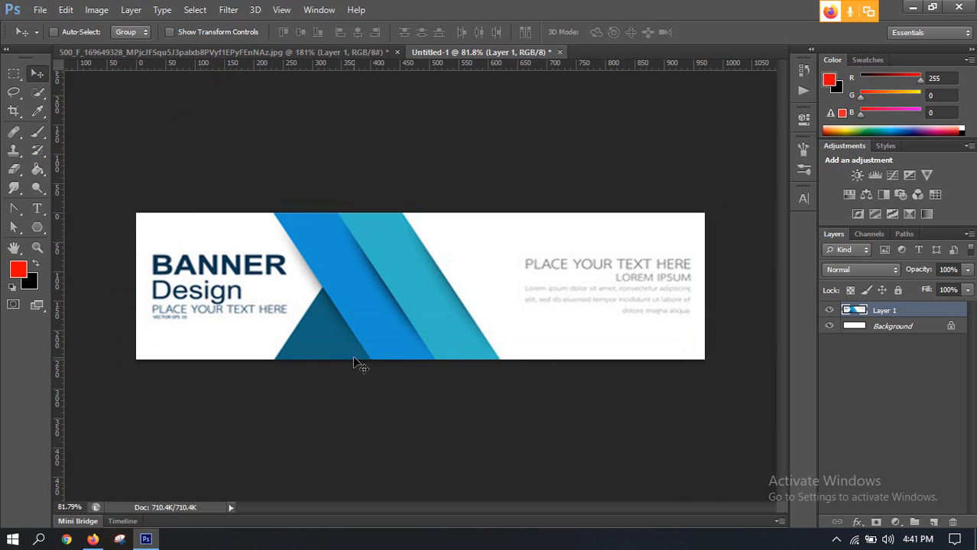
Create a 20 × 20 px rectangle shape and move it into the banner's upper-left corner
left_click_drag(38, 231, 104, 225)
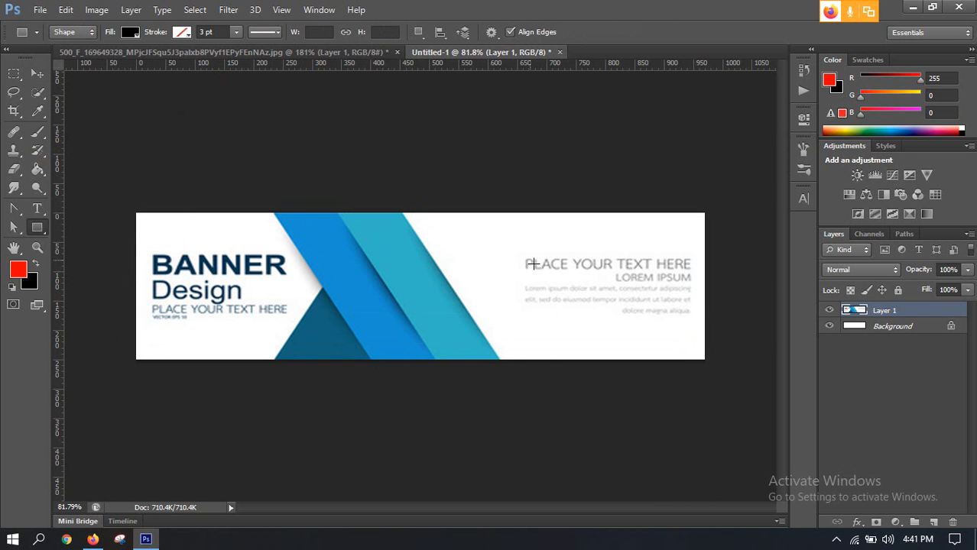
left_click(468, 239)
type("20")
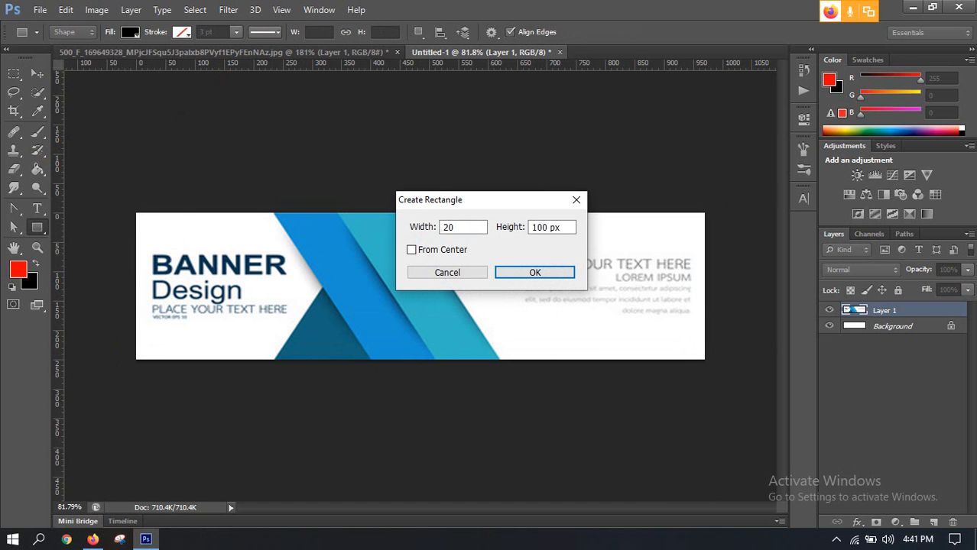
key("Tab")
type("20")
key("Return")
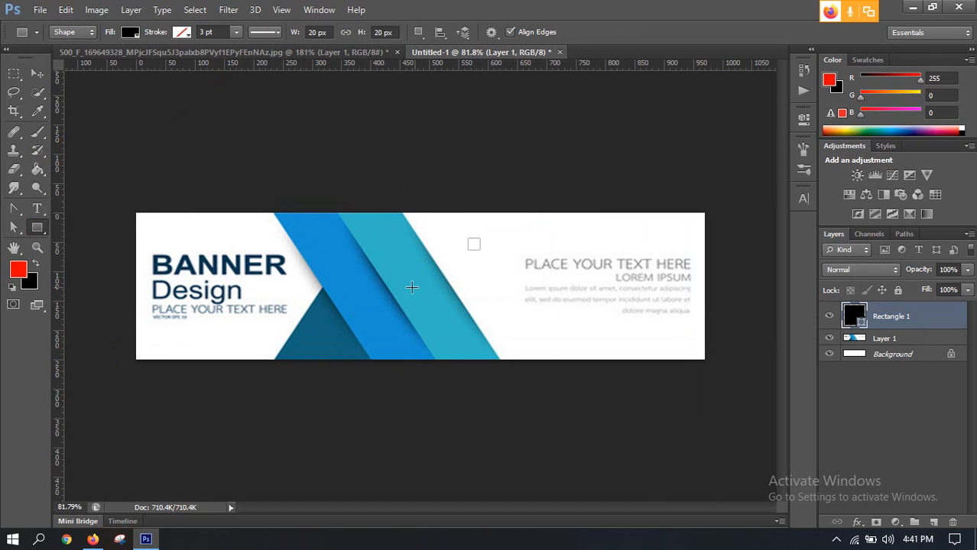
left_click(37, 73)
left_click_drag(475, 244, 143, 219)
Place a horizontal guide and a vertical guide along the inner edges of the black square in the upper-left corner
scroll(125, 109, "up", 5)
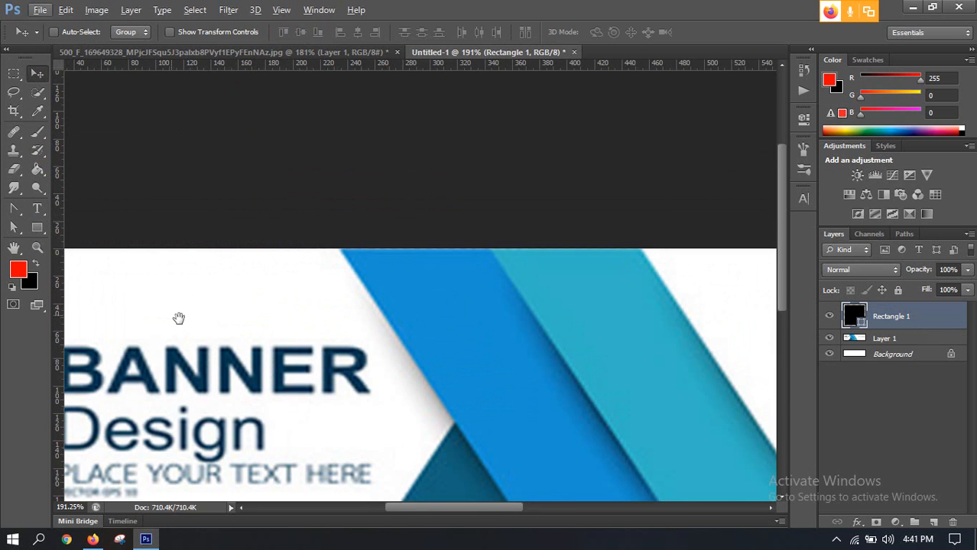
left_click_drag(178, 319, 560, 246)
scroll(423, 224, "up", 1)
scroll(303, 198, "up", 5)
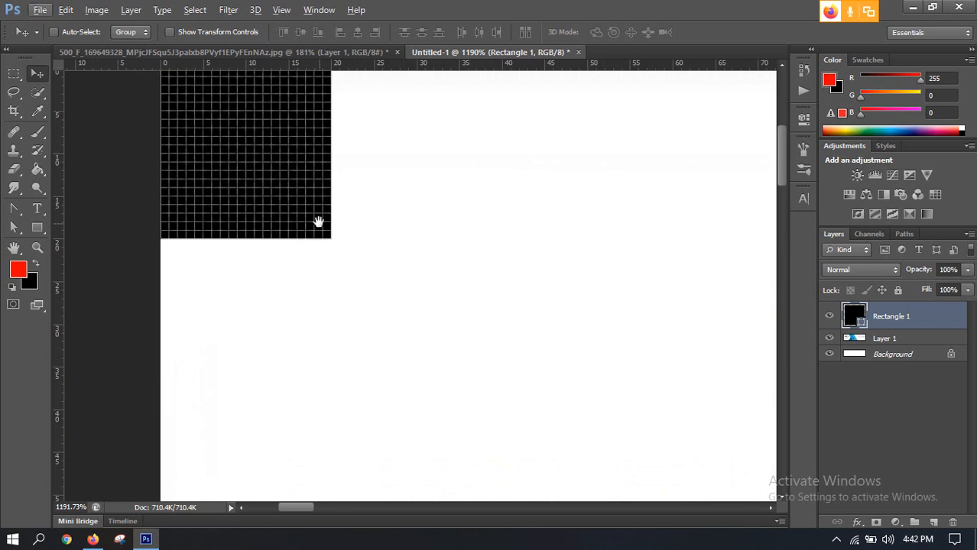
left_click_drag(343, 235, 421, 292)
left_click_drag(347, 66, 392, 291)
left_click_drag(58, 173, 399, 239)
scroll(396, 241, "down", 5)
scroll(395, 242, "down", 5)
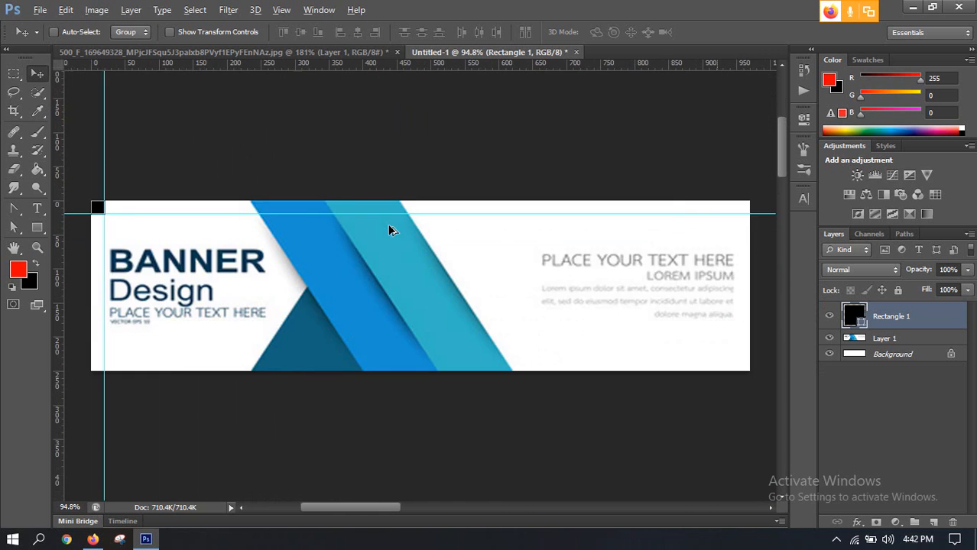
Move the black square into the banner's lower-right corner and place horizontal and vertical guides along its inner edges
left_click(219, 239)
left_click_drag(219, 238, 268, 99)
scroll(626, 331, "up", 5)
left_click_drag(449, 304, 275, 342)
left_click_drag(327, 243, 389, 291)
left_click_drag(372, 64, 409, 268)
left_click_drag(65, 233, 364, 283)
scroll(456, 253, "down", 6)
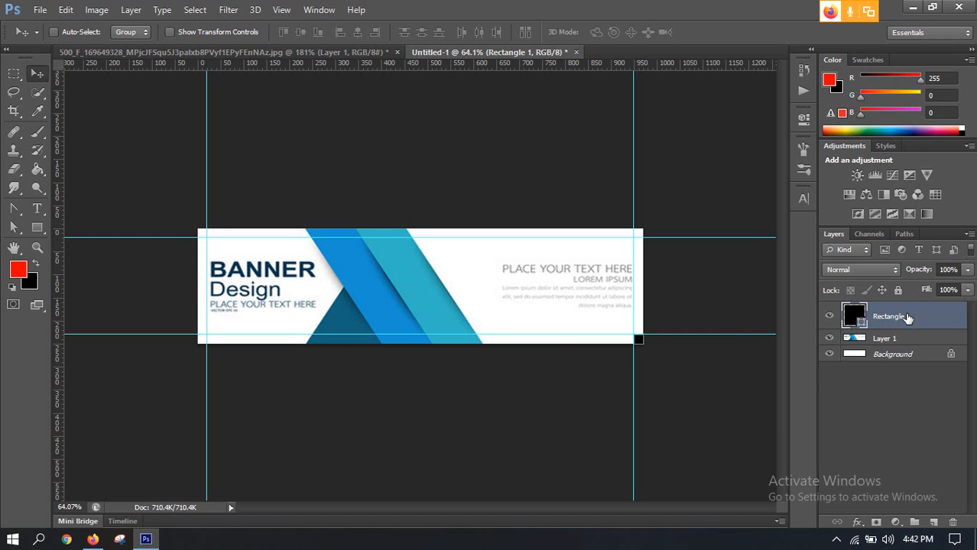
Delete the black square's shape layer, keeping the four margin guides
key("Delete")
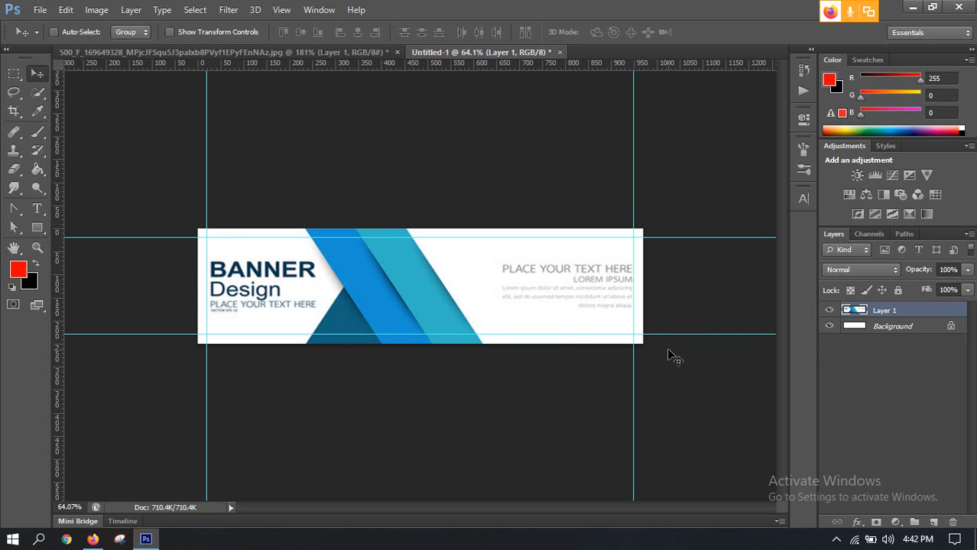
scroll(444, 333, "up", 6)
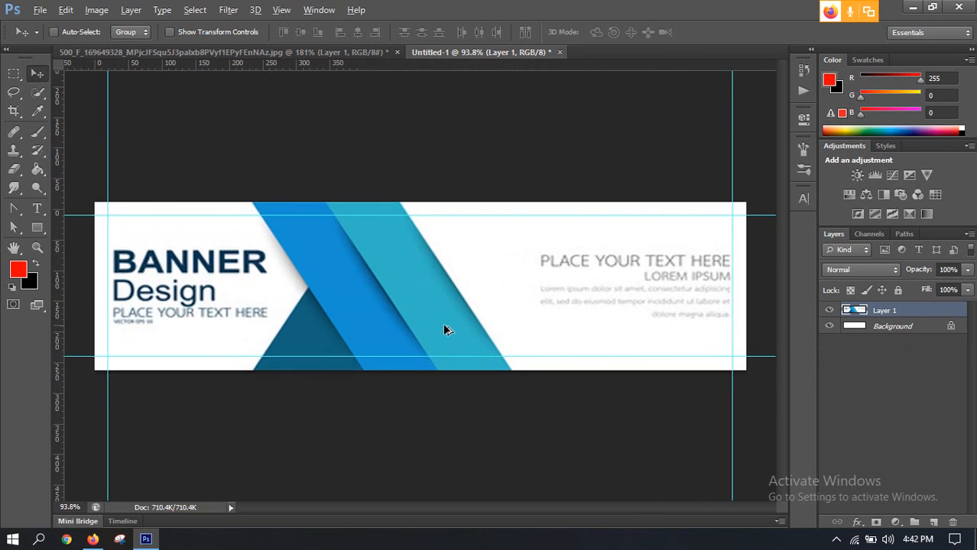
scroll(446, 321, "down", 3)
scroll(331, 240, "down", 1)
scroll(332, 240, "down", 1)
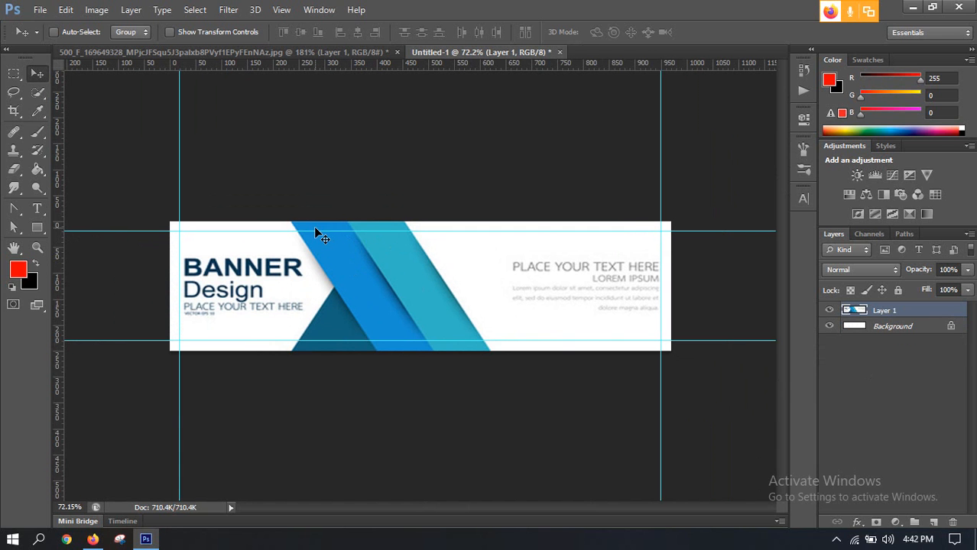
Draw three black rectangles across the banner: a tall narrow one, one about 326 × 69 px and one about 155 × 156 px
left_click_drag(37, 227, 75, 221)
scroll(294, 225, "up", 4)
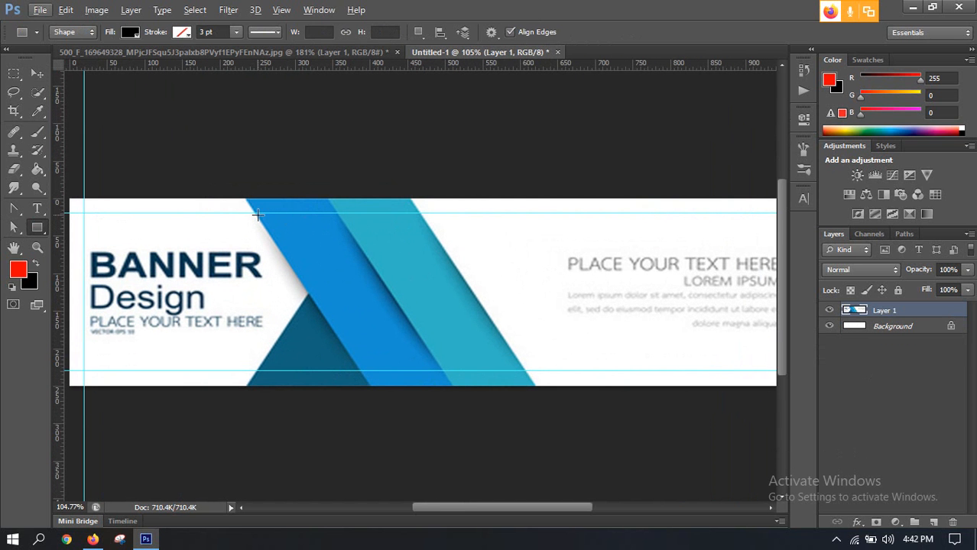
left_click_drag(266, 231, 311, 345)
mouse_move(361, 261)
left_mouse_down()
mouse_move(482, 299)
mouse_move(606, 312)
left_mouse_up()
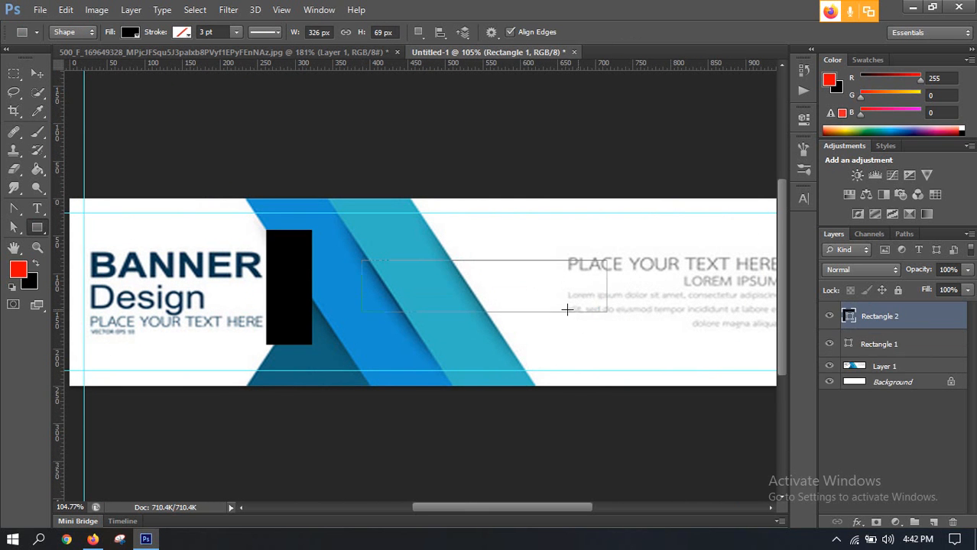
left_click_drag(493, 234, 609, 351)
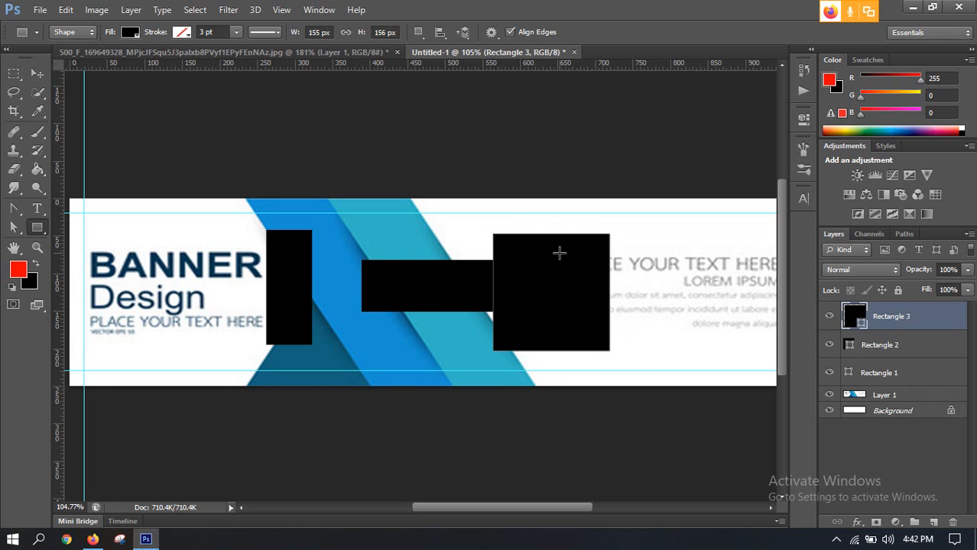
Delete the three black rectangles' shape layers, leaving only Layer 1 and the Background
key("Delete")
key("Delete")
key("Delete")
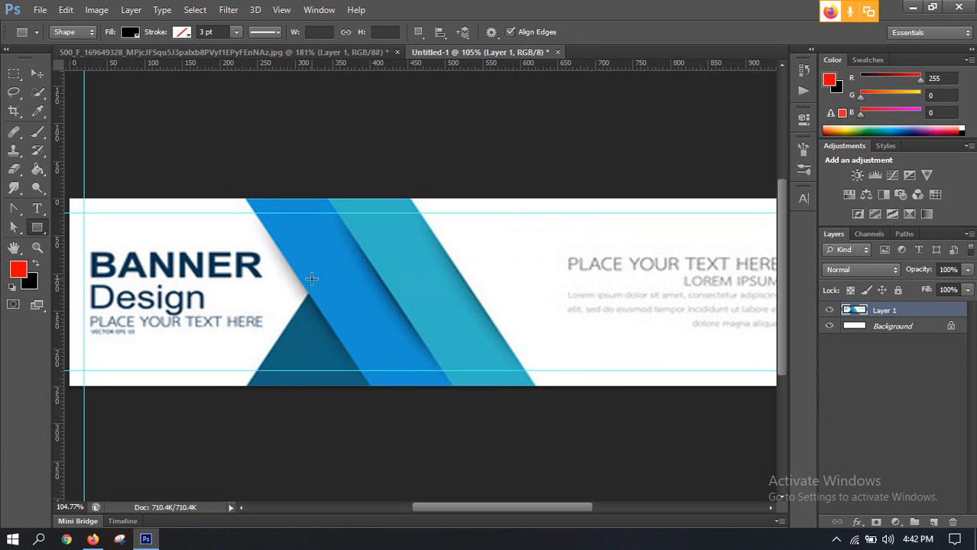
Try drawing a rectangle about 40 × 203 px over the blue stripe and rotating it about -34° to match the slant, discarding both
left_click_drag(323, 219, 354, 370)
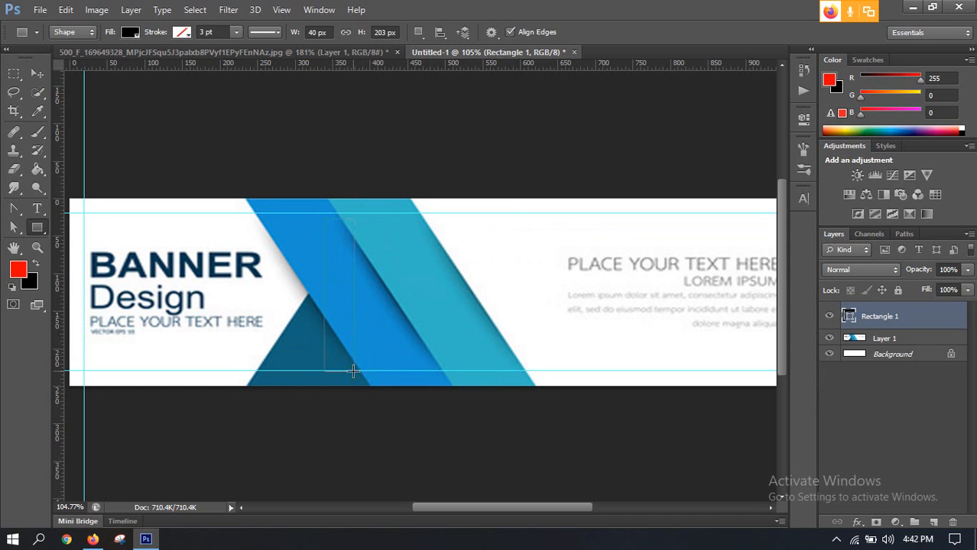
key("ctrl+t")
left_click_drag(347, 193, 269, 201)
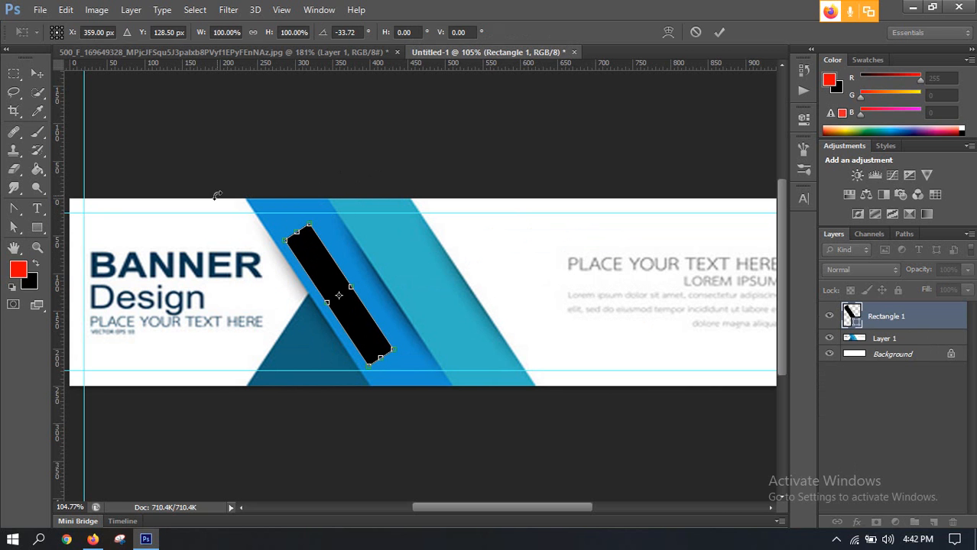
left_click(696, 32)
key("ctrl+z")
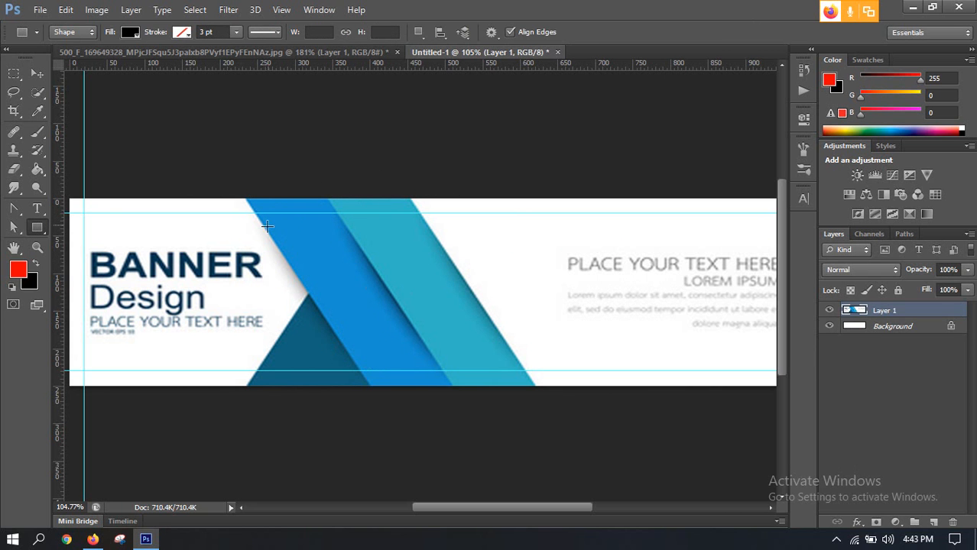
Draw a black rectangle 109 px wide matching the blue stripe's top edge and fit its height to the banner's 250 px
scroll(271, 217, "up", 8)
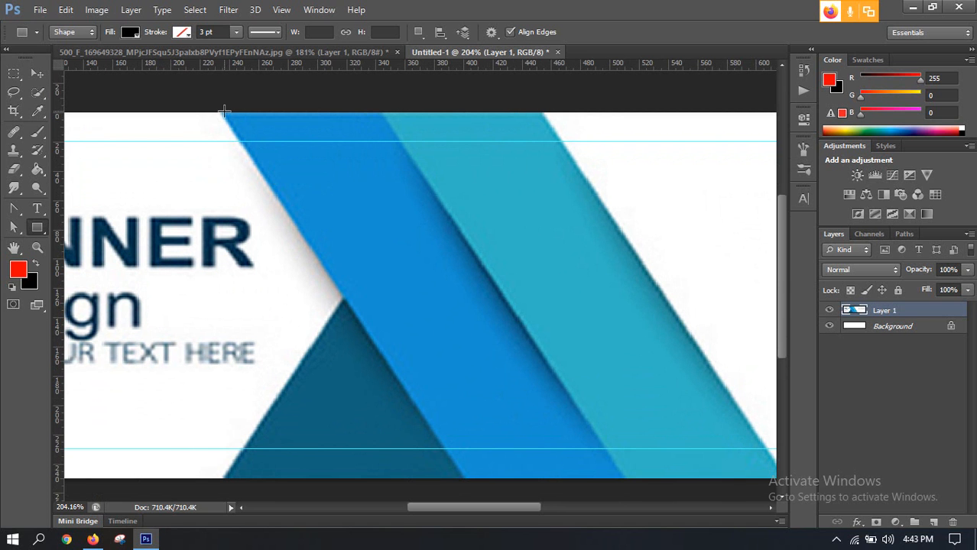
left_click_drag(222, 107, 380, 495)
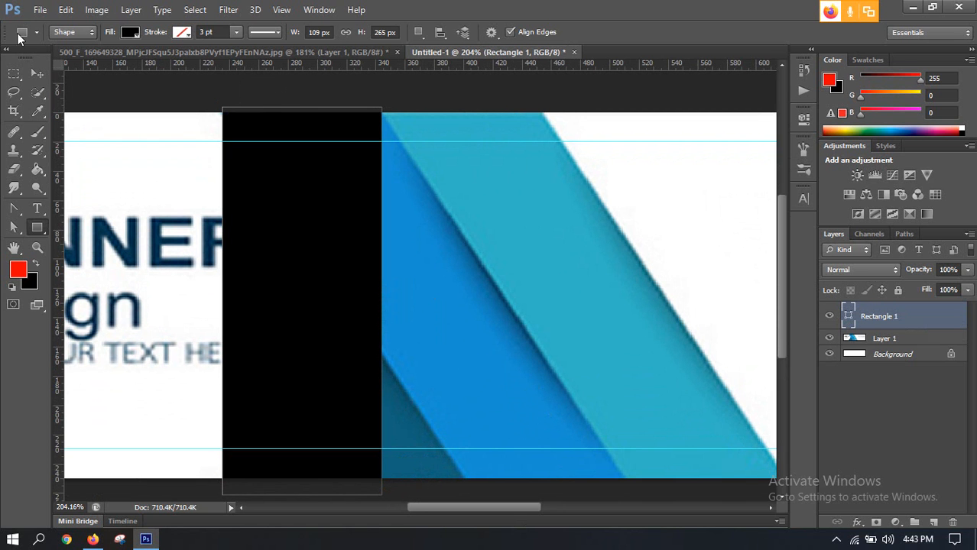
left_click(40, 71)
scroll(506, 299, "down", 4)
scroll(321, 315, "up", 2)
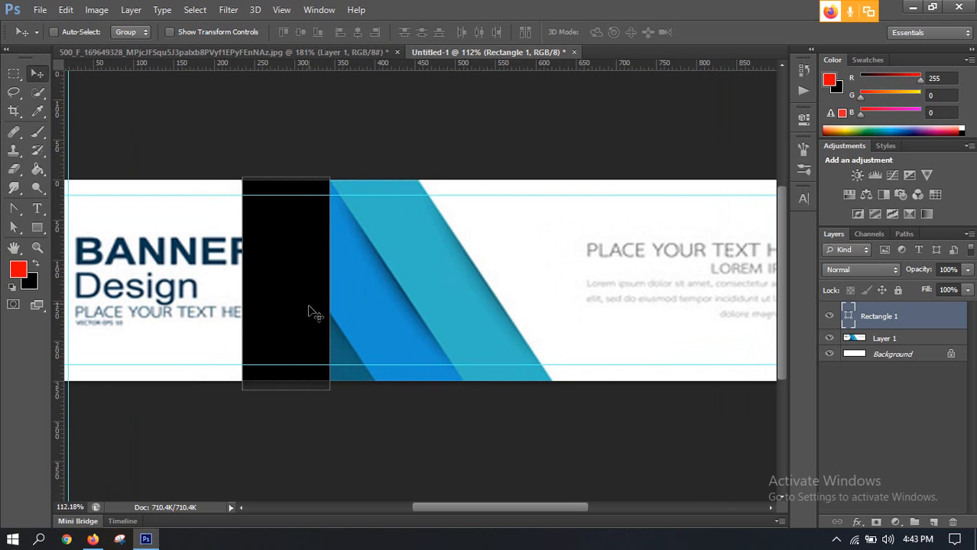
key("ctrl+t")
scroll(306, 230, "up", 2)
scroll(287, 175, "up", 2)
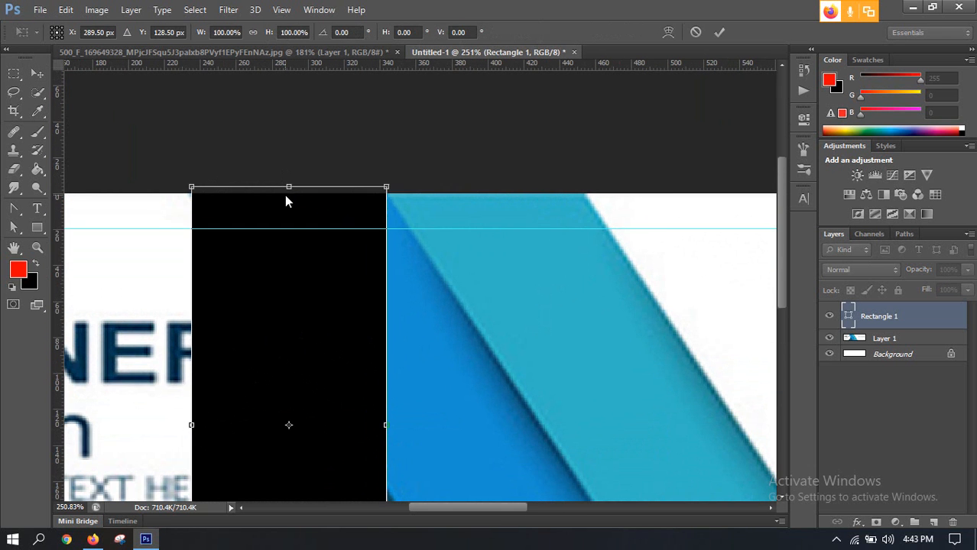
left_click_drag(288, 186, 289, 194)
scroll(316, 200, "down", 5)
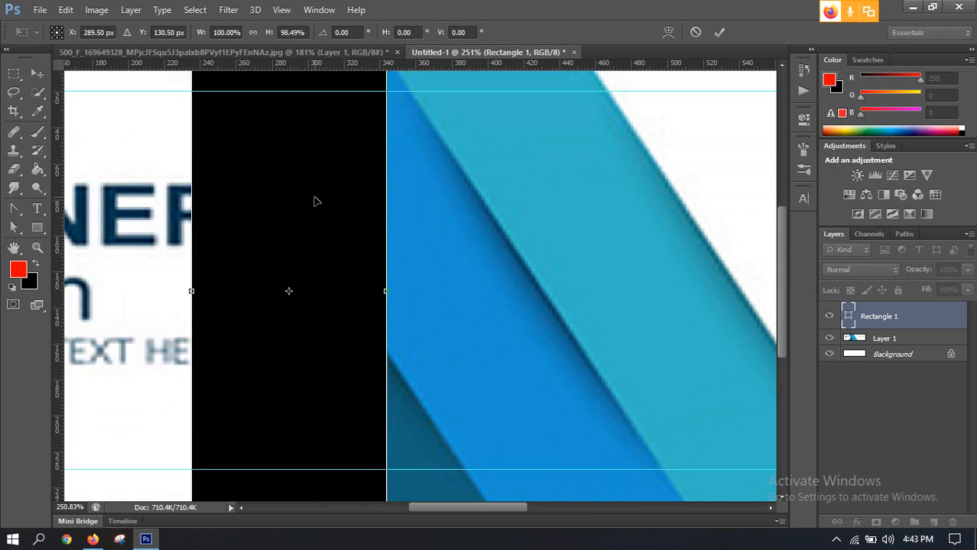
left_click_drag(297, 405, 289, 380)
left_click(719, 32)
key("ctrl+0")
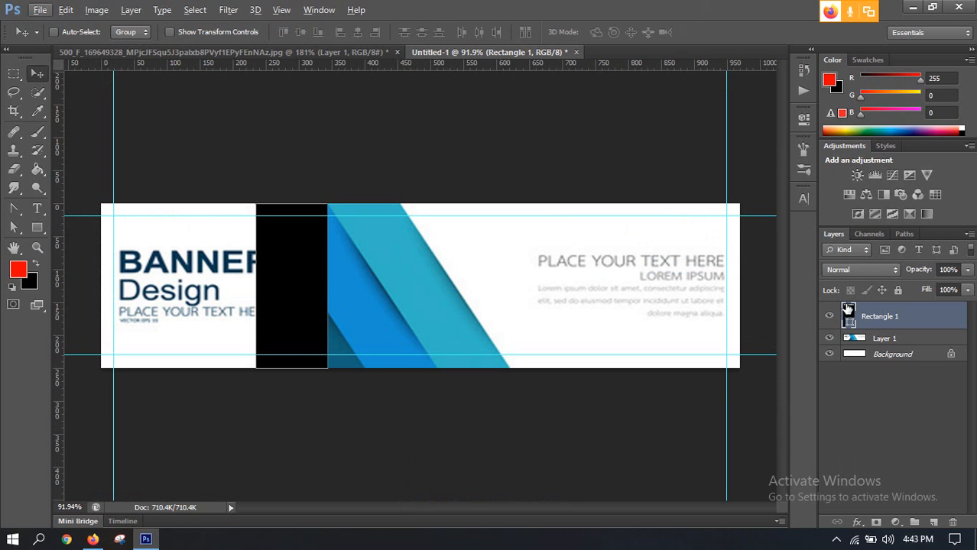
Fill the black rectangle with the blue #1892d1 sampled from the reference stripe
double_click(849, 315)
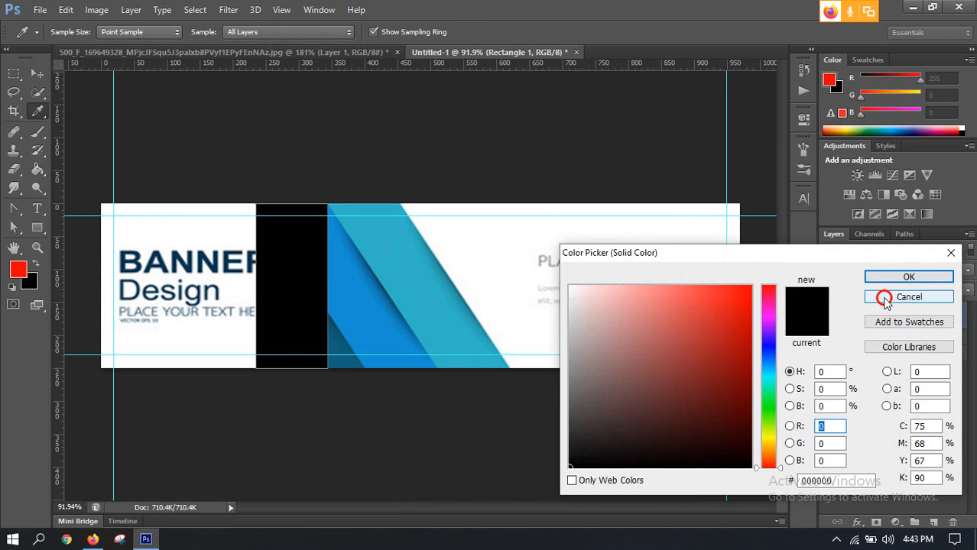
left_click(879, 297)
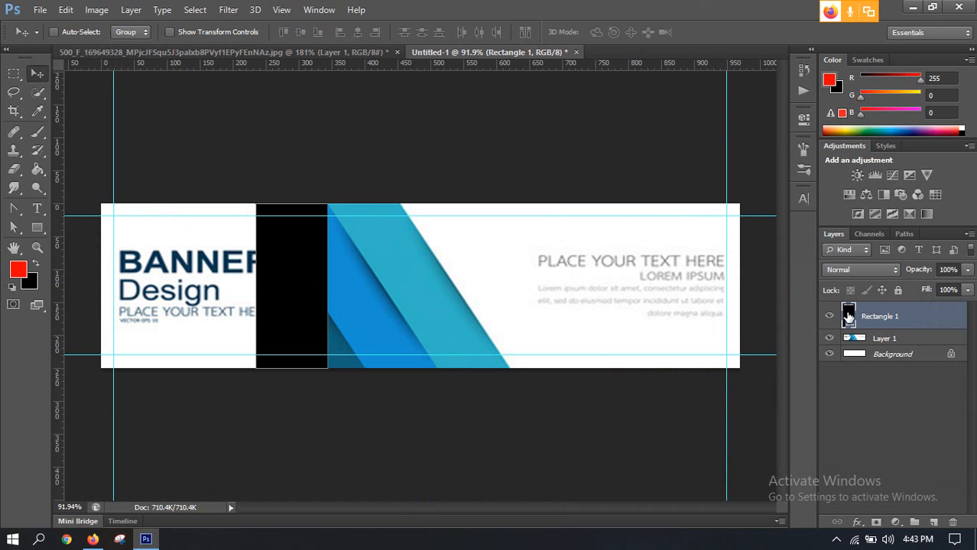
double_click(848, 316)
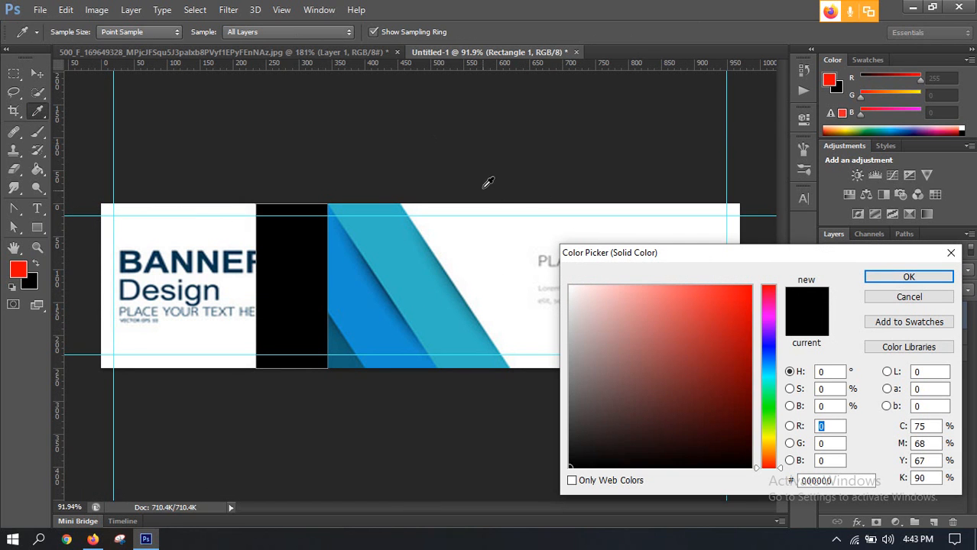
left_click(355, 299)
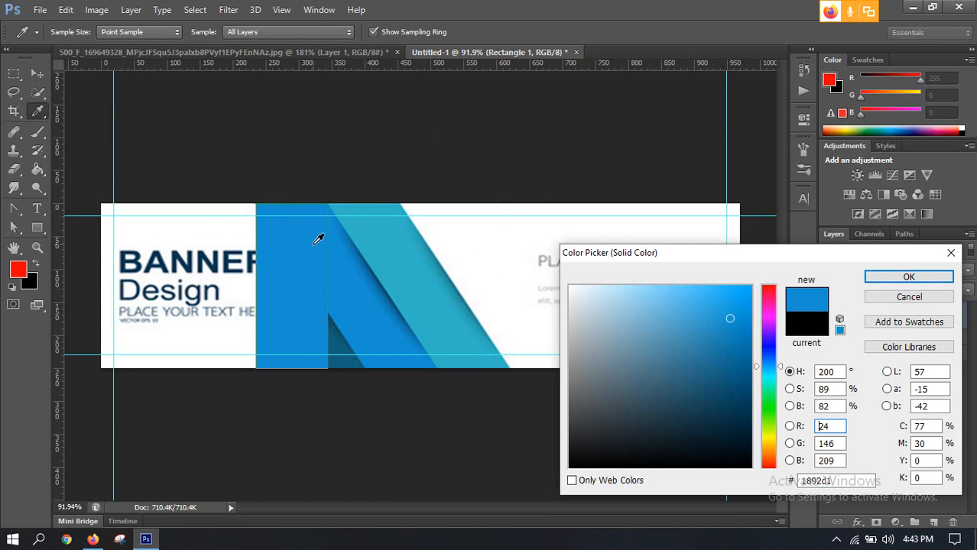
left_click(872, 276)
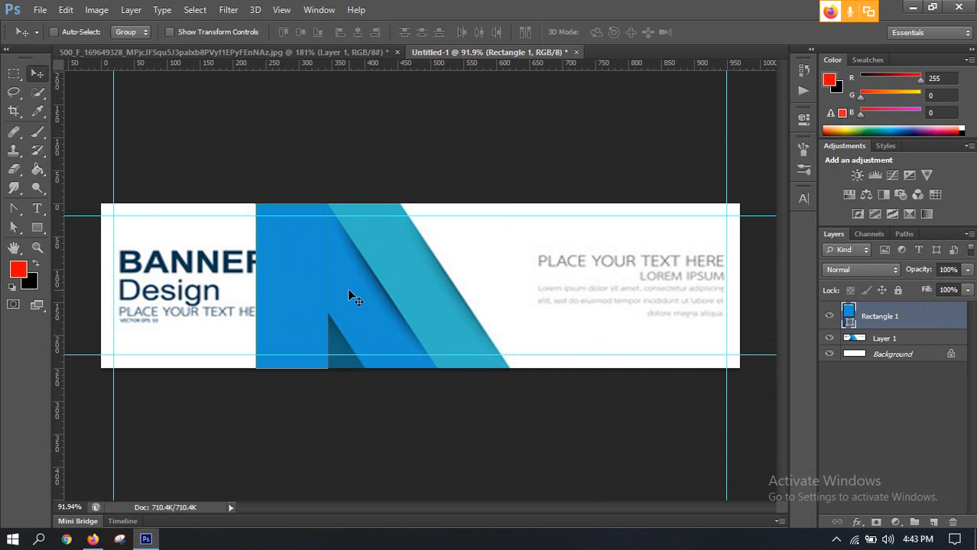
Show the blue rectangle's corner anchor points with the Direct Selection tool
scroll(350, 295, "up", 4)
scroll(240, 182, "up", 2)
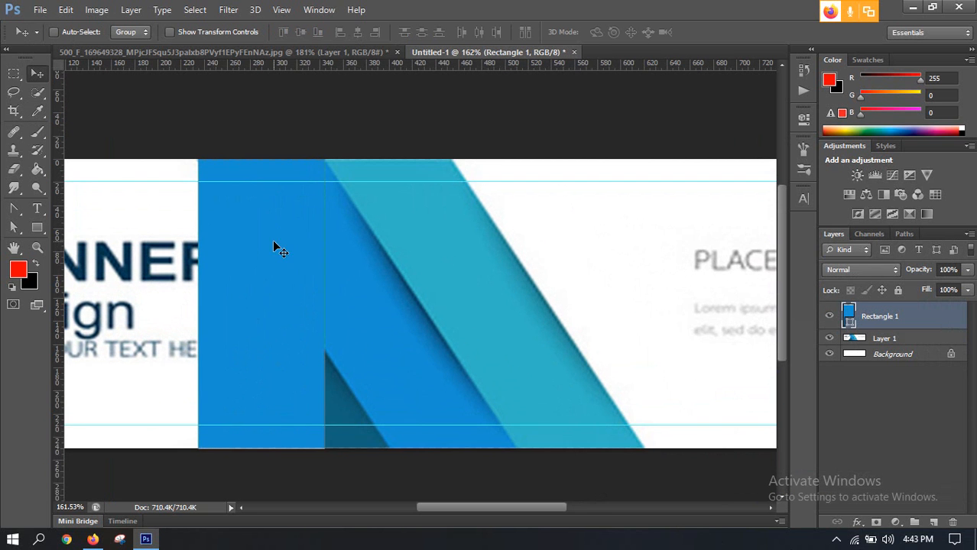
scroll(264, 240, "down", 2)
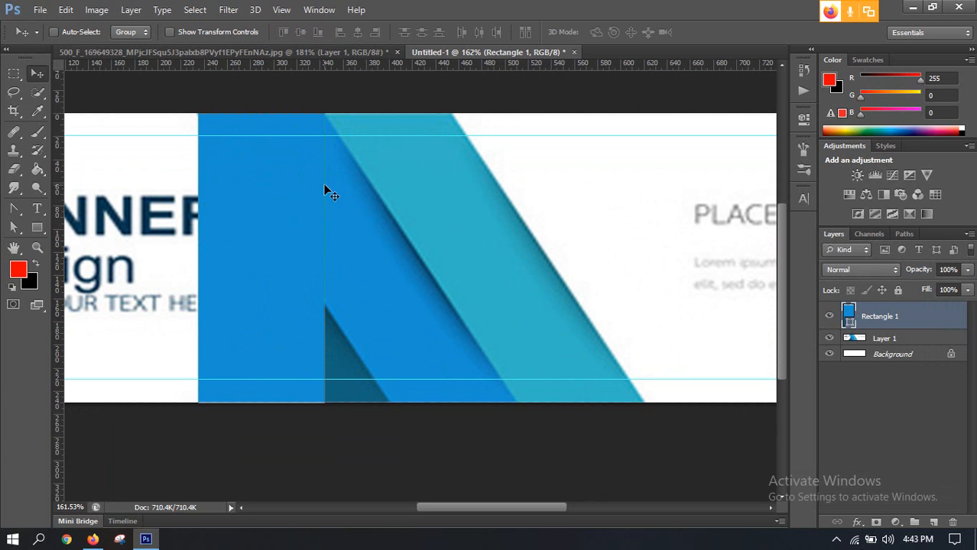
key("alt")
left_click(15, 230)
left_click_drag(17, 233, 68, 243)
left_click(198, 245)
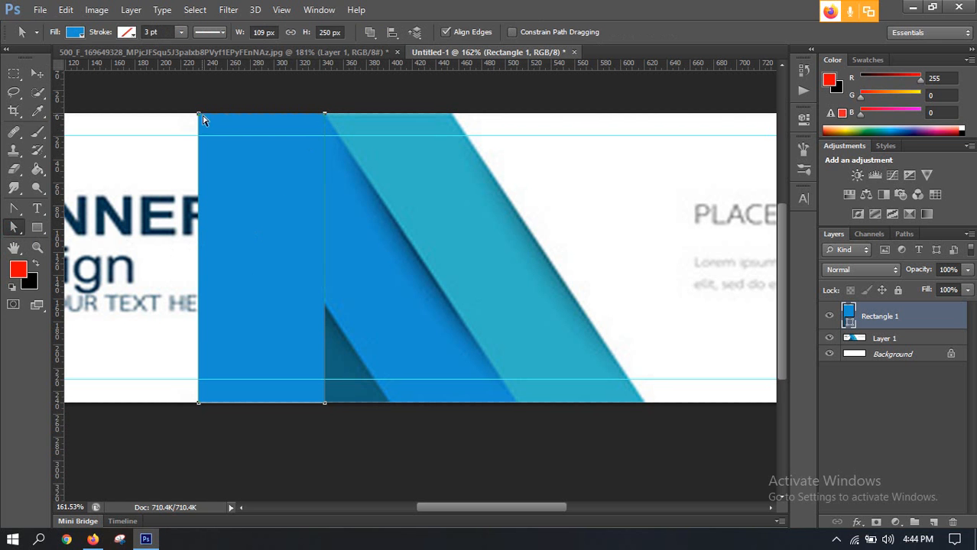
Try moving only the blue rectangle's lower-right anchor point out across the teal stripe, and undo the change
left_click(330, 413)
left_click(326, 405)
left_click_drag(326, 405, 636, 356)
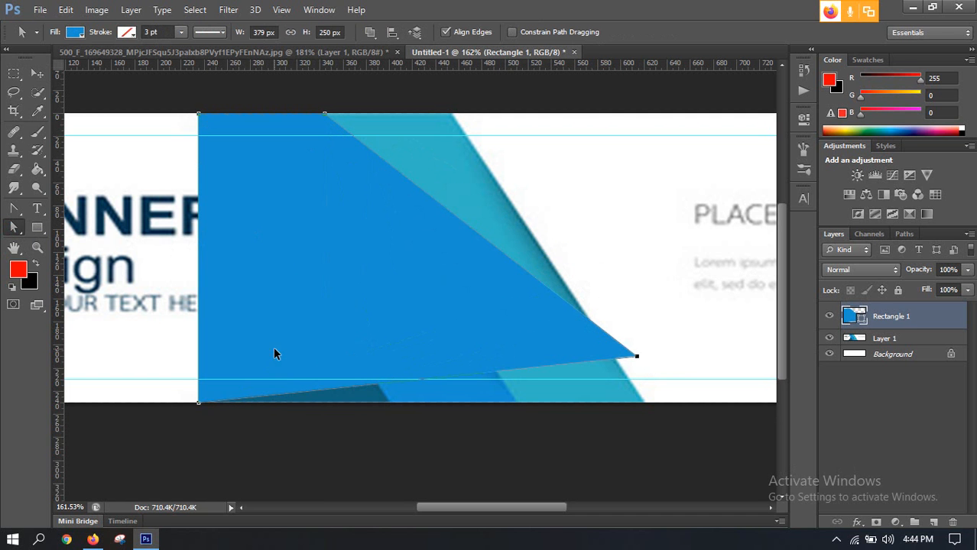
key("ctrl+alt+z")
key("ctrl+alt+z")
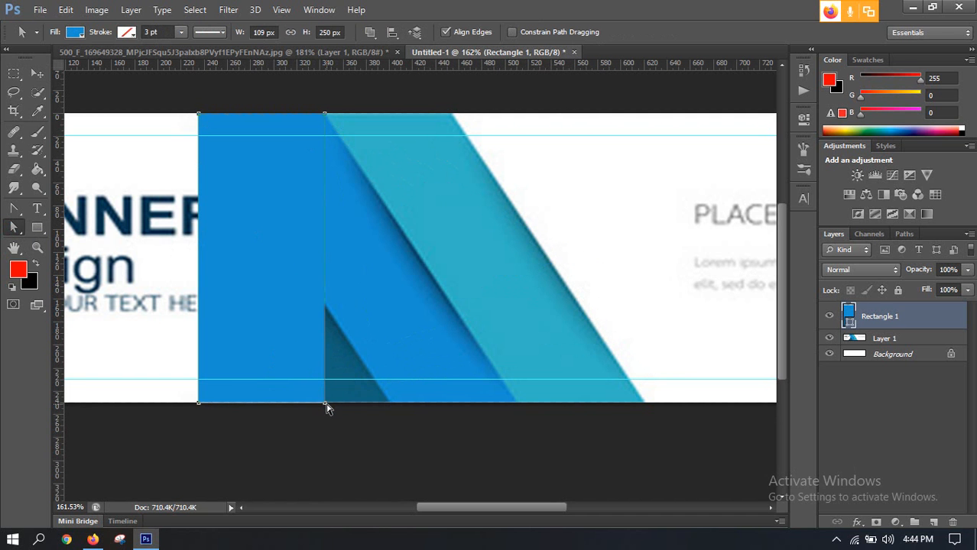
Try slanting the blue rectangle by shifting its two lower anchor points along the banner's bottom edge, and undo the moves
left_click_drag(325, 404, 517, 405)
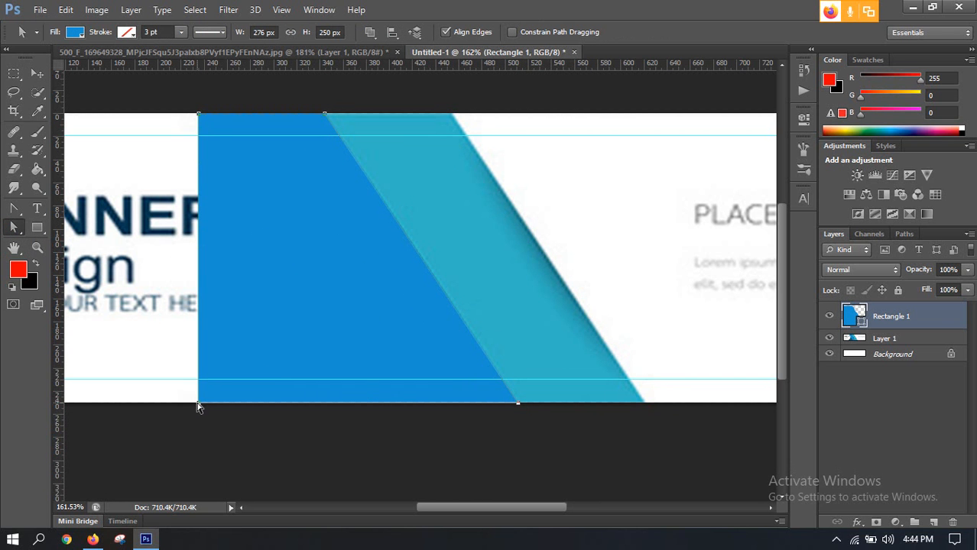
left_click_drag(198, 406, 390, 405)
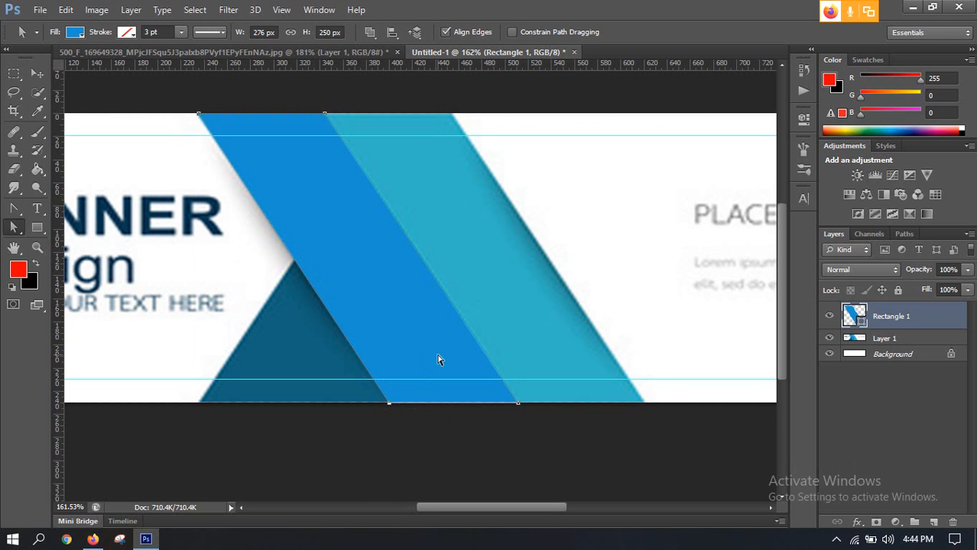
scroll(455, 398, "up", 3)
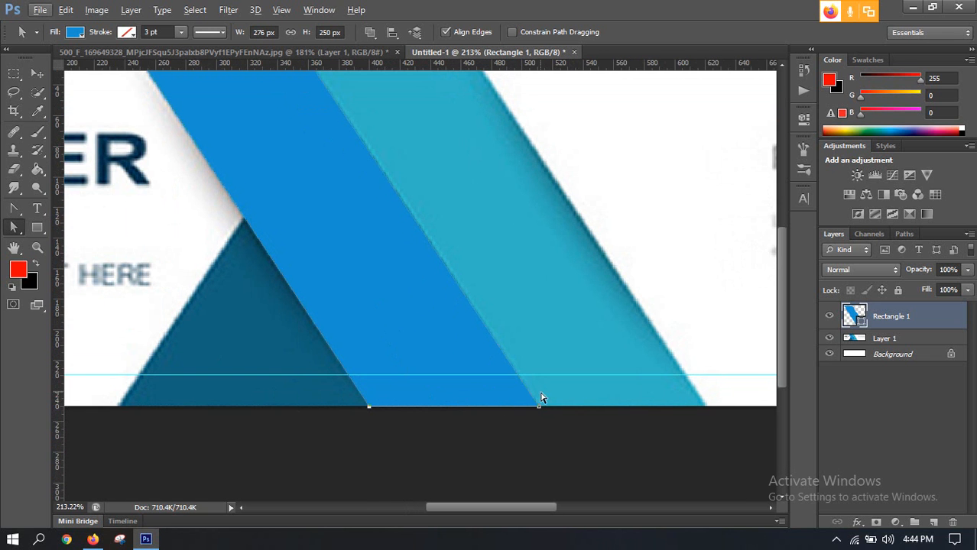
scroll(532, 393, "down", 2)
left_click_drag(390, 389, 398, 396)
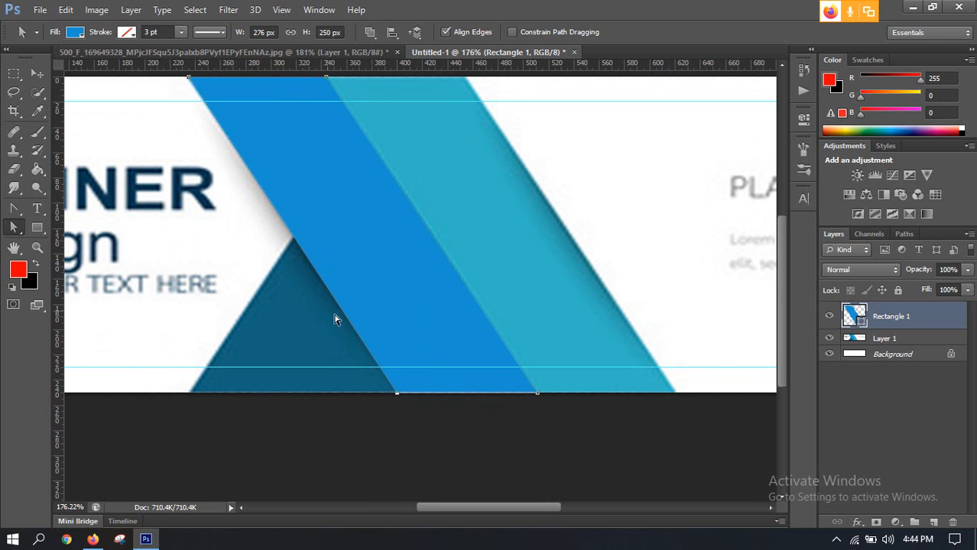
scroll(334, 320, "up", 2)
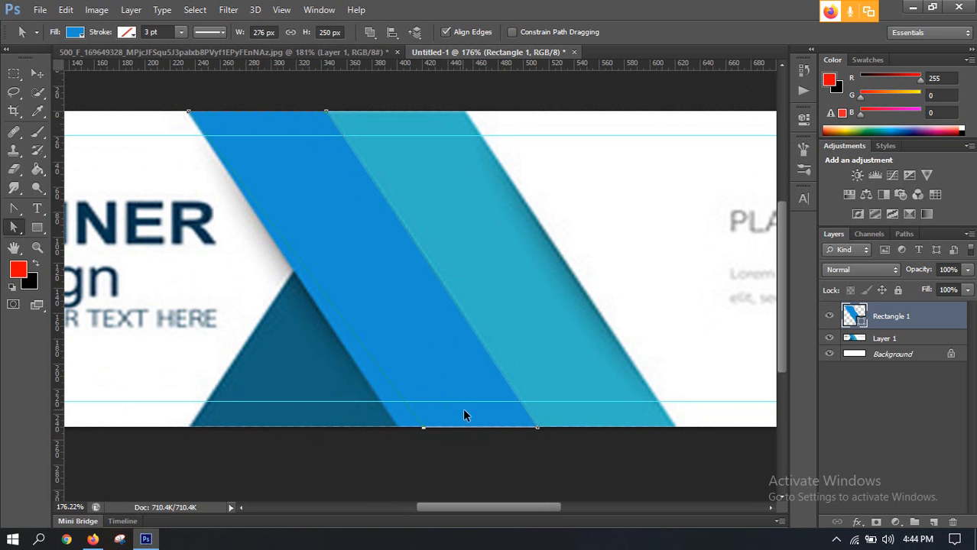
key("ctrl+z")
key("ctrl+z")
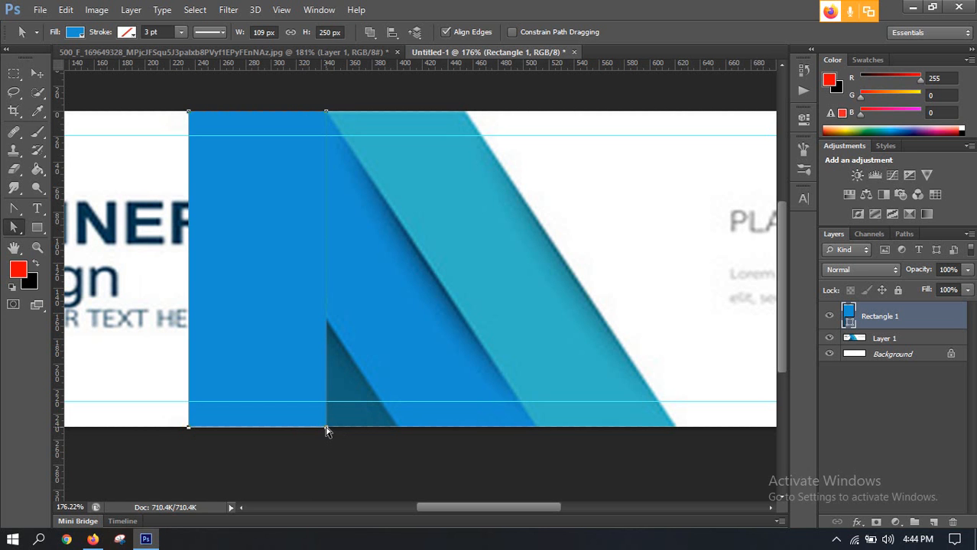
Move the rectangle's two lower anchor points onto the reference blue stripe's bottom corners, forming a parallelogram 277 px wide overall
left_click_drag(327, 429, 538, 431)
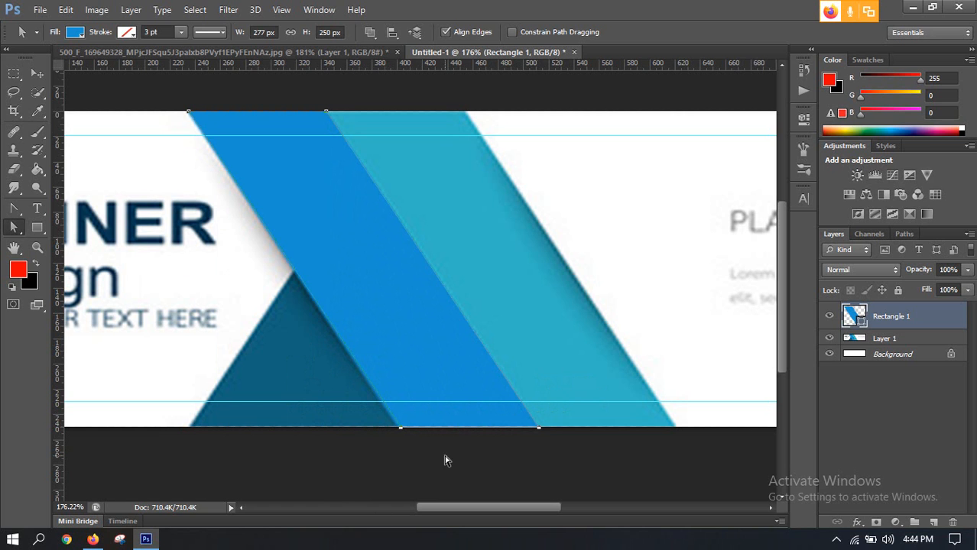
Switch to the browser to check the Google Meet call, and return to the banner in Photoshop
left_click(92, 538)
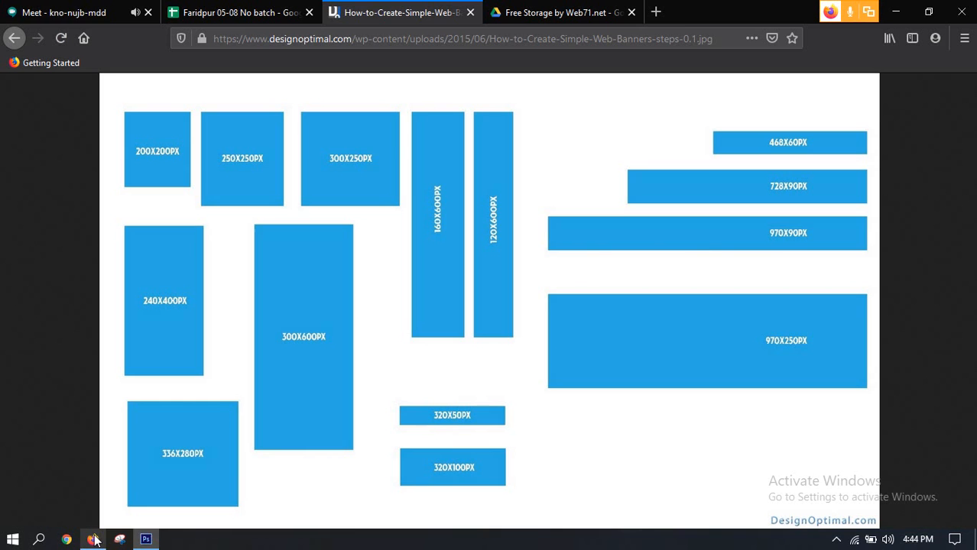
left_click(97, 11)
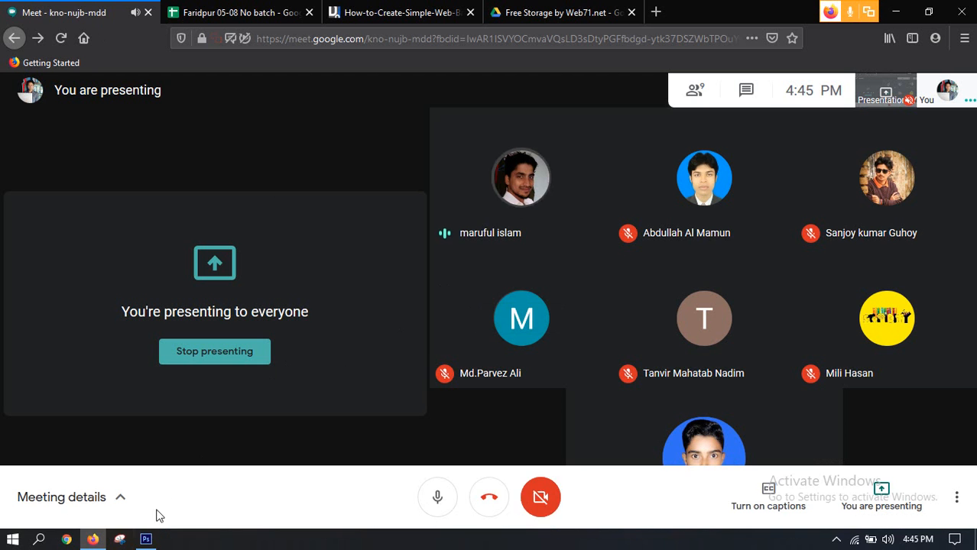
mouse_move(145, 541)
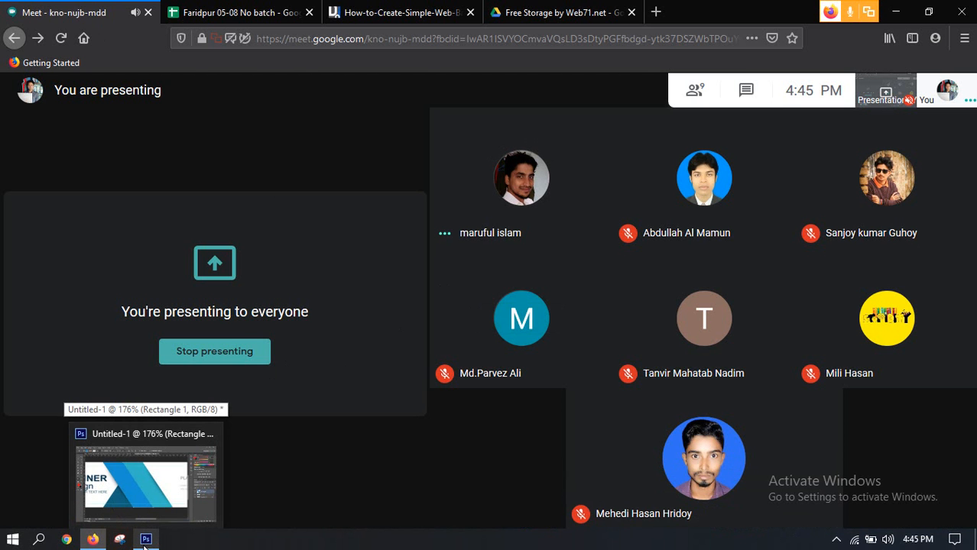
left_click(145, 543)
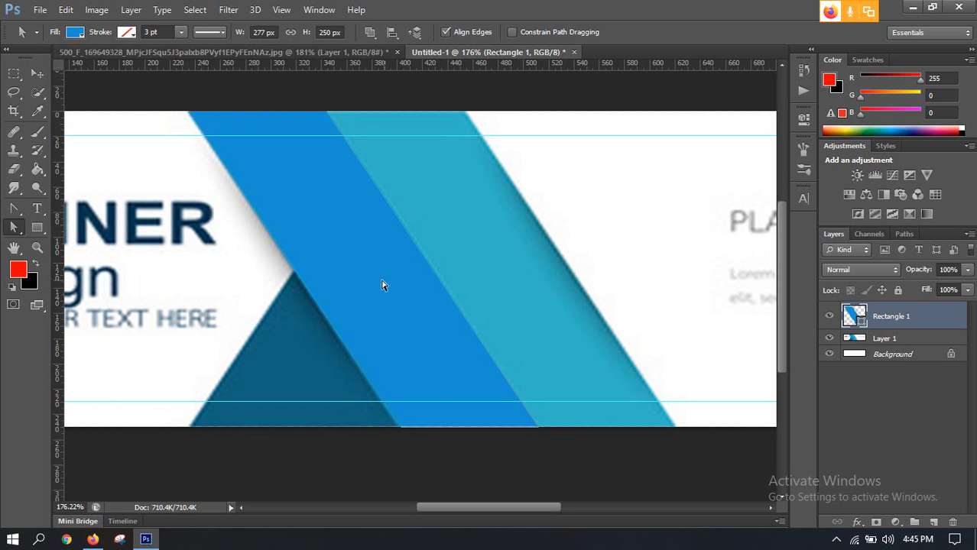
Preview the dark navy #002e46 as the slanted blue shape's fill colour and discard it
left_click(37, 74)
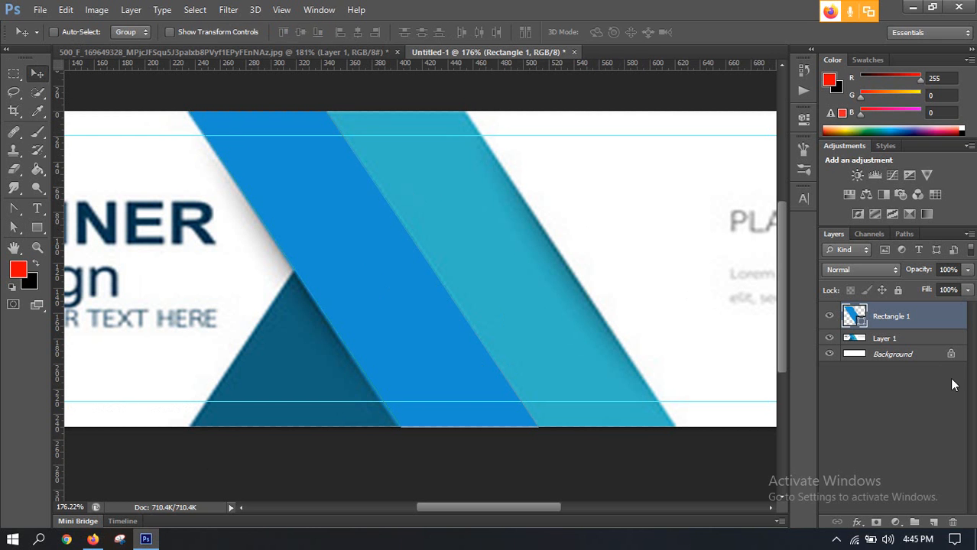
double_click(860, 316)
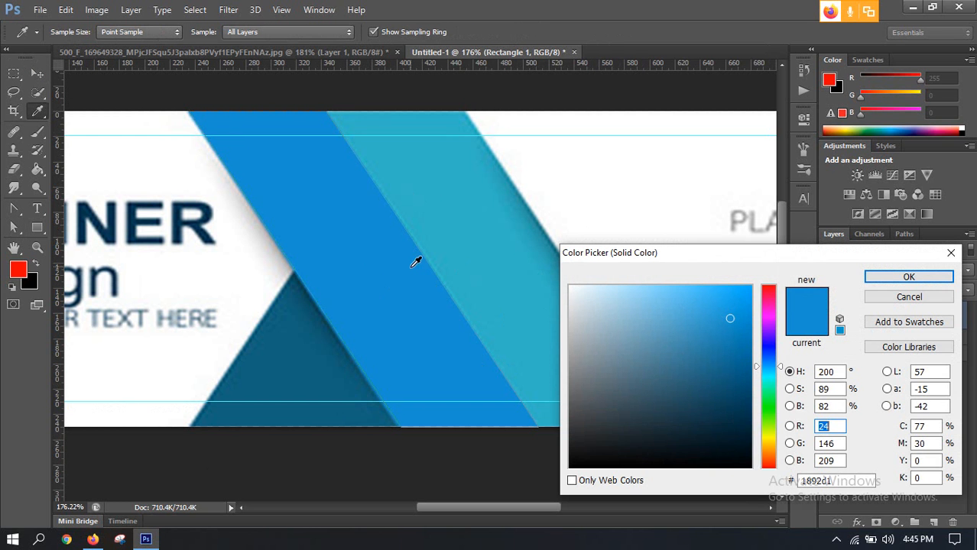
left_click(751, 417)
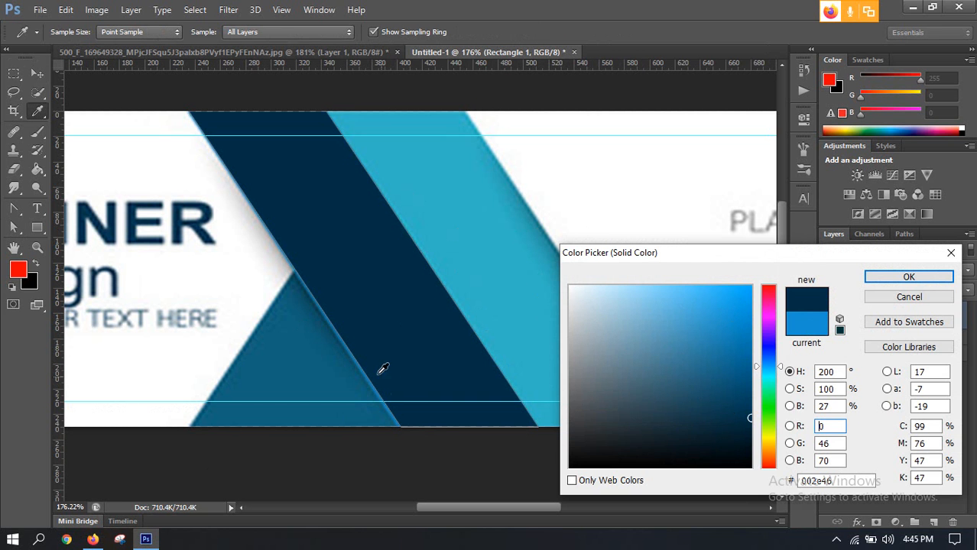
left_click(879, 297)
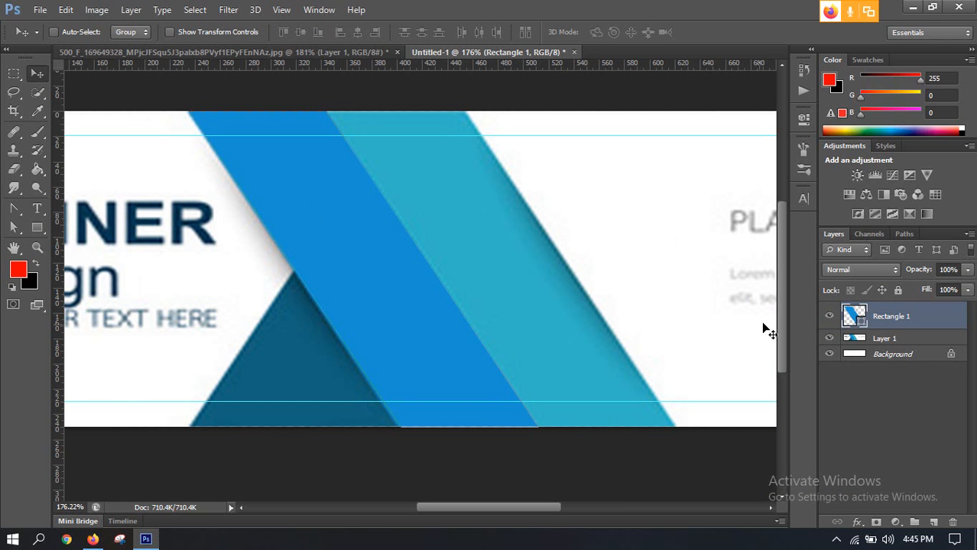
Try moving the blue slanted shape to the right past the teal stripe, and undo the move
left_click_drag(355, 212, 600, 239)
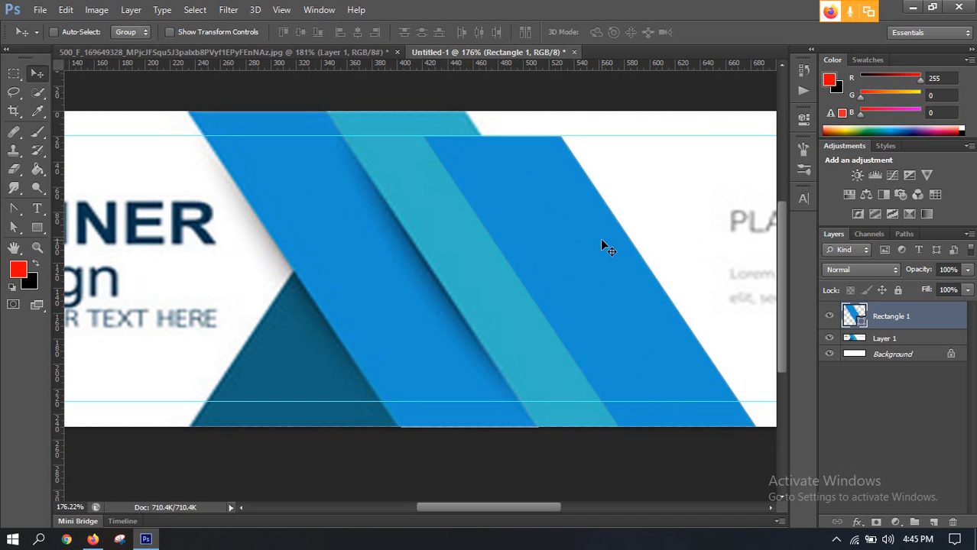
key("ctrl+z")
scroll(408, 207, "up", 3)
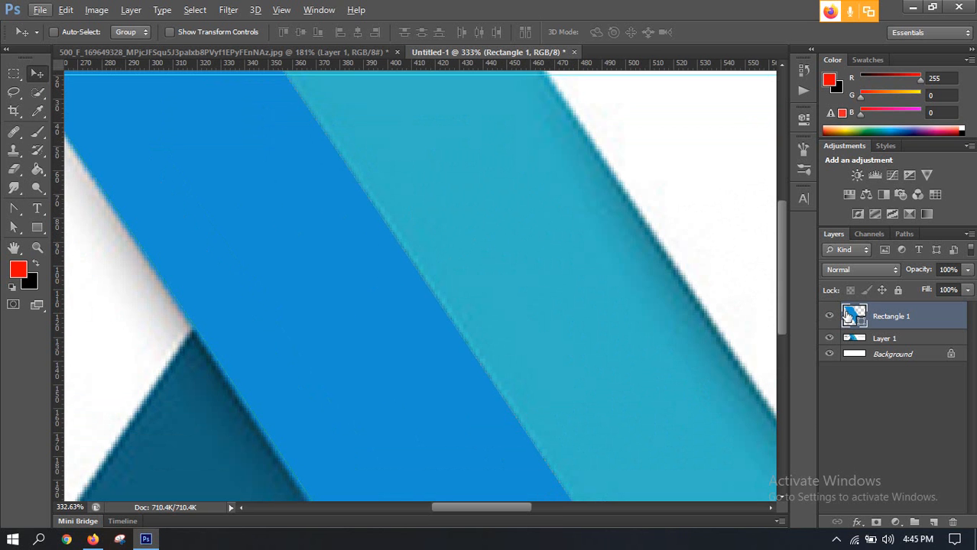
Duplicate the blue slanted shape and fill the copy with teal sampled from the reference's teal stripe, checking it by toggling its visibility
key("ctrl+j")
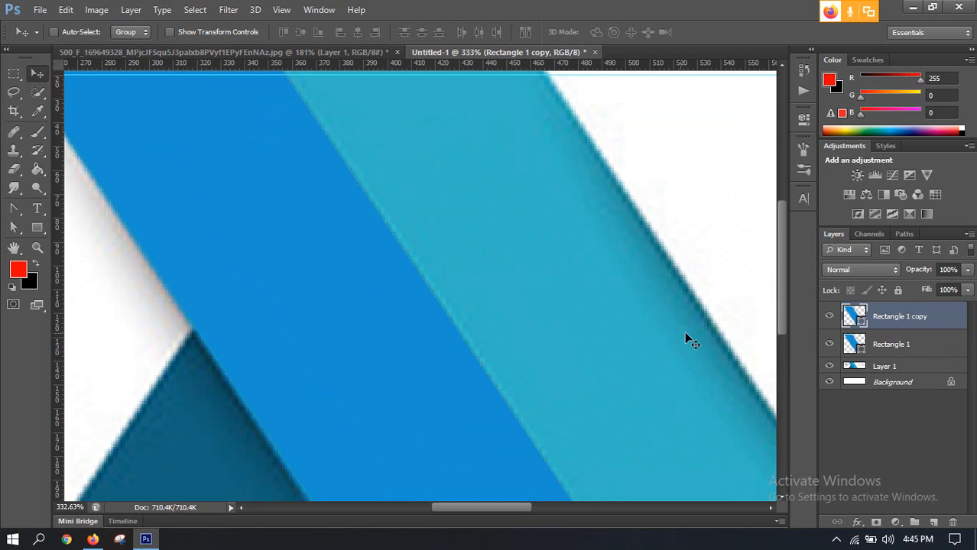
double_click(854, 316)
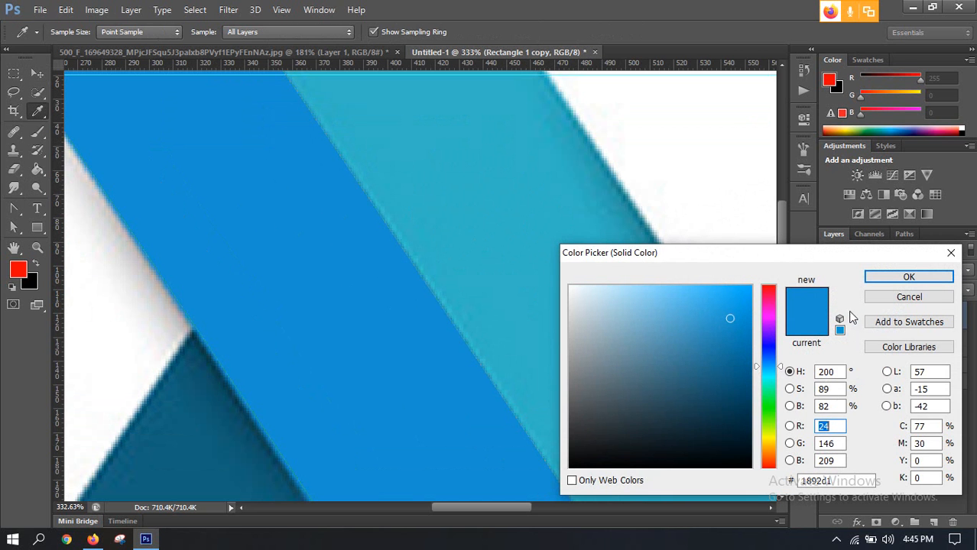
left_click(490, 196)
left_click(914, 279)
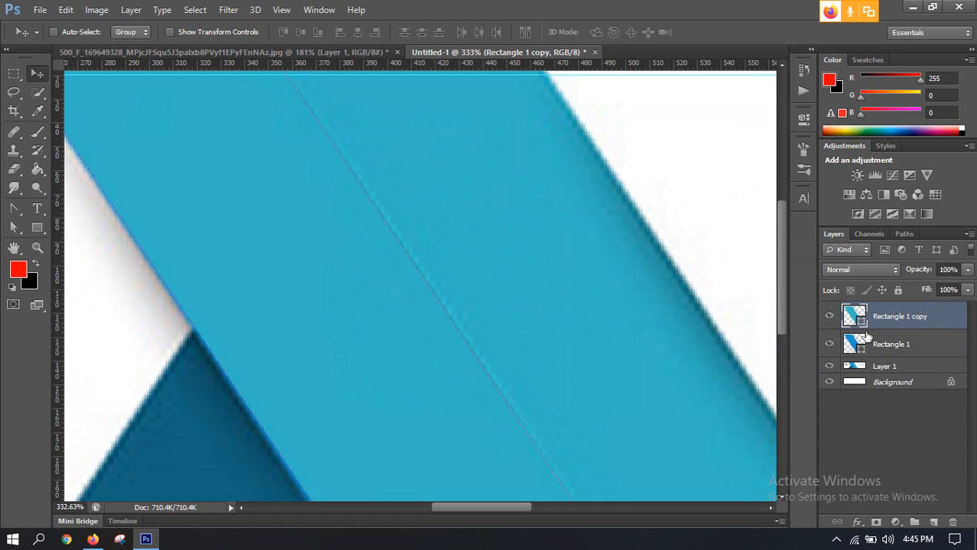
left_click(829, 316)
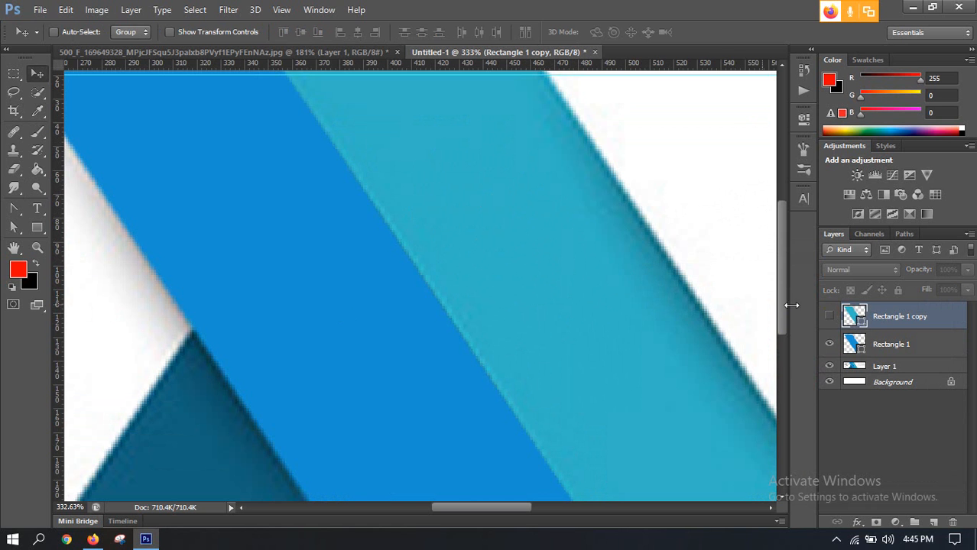
left_click(830, 316)
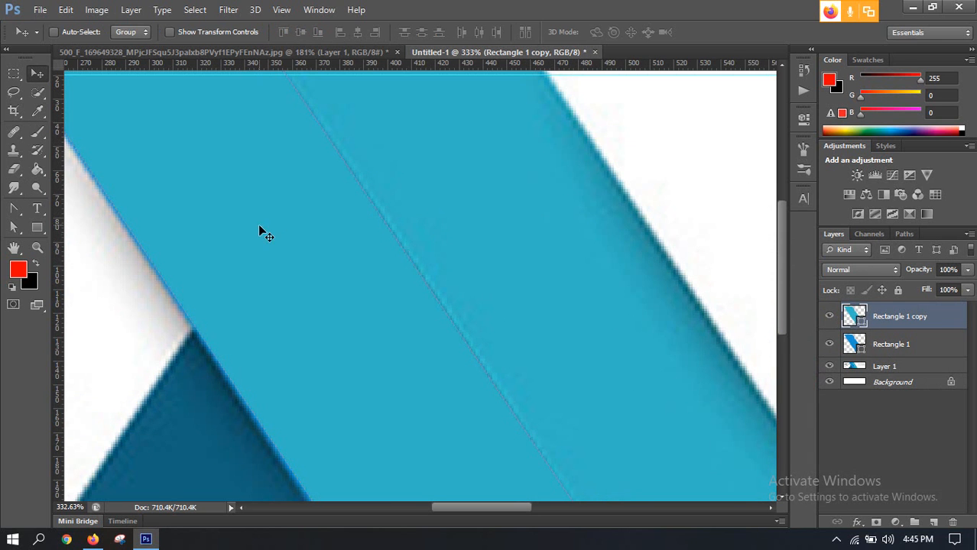
Move the teal copy over the reference's teal stripe, with its left edge flush against the blue slanted shape
scroll(263, 222, "down", 5)
left_click_drag(268, 210, 251, 260)
scroll(324, 207, "up", 5)
scroll(325, 212, "up", 2)
scroll(262, 251, "up", 6)
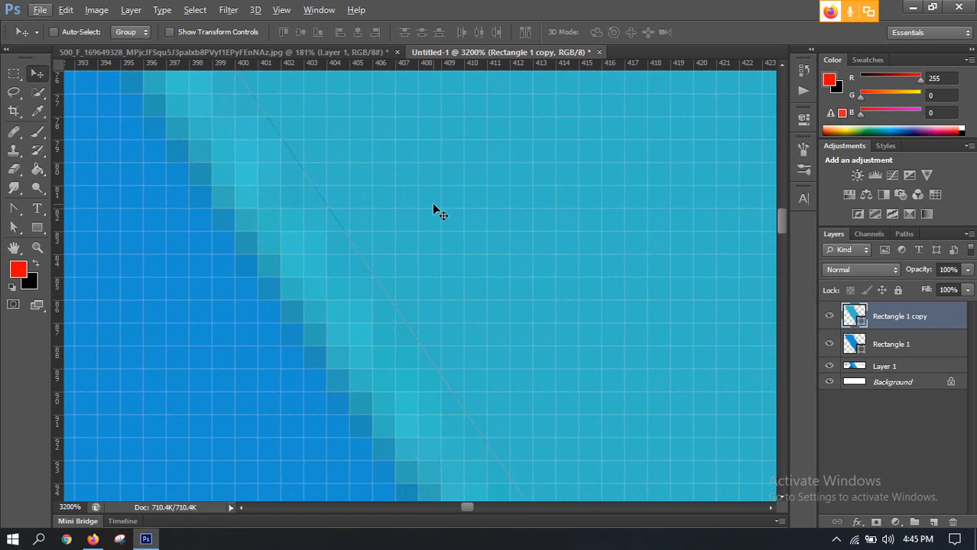
left_click_drag(434, 204, 335, 210)
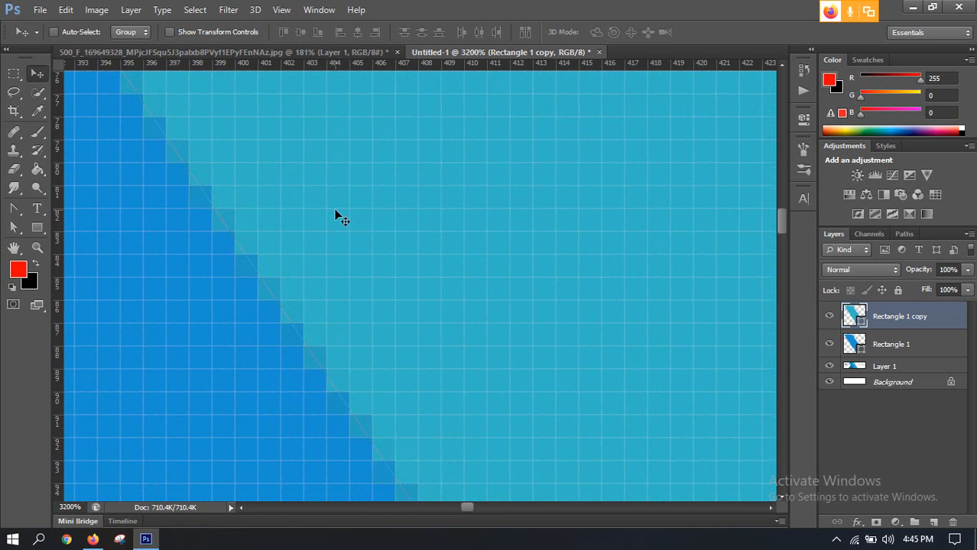
scroll(336, 213, "down", 10)
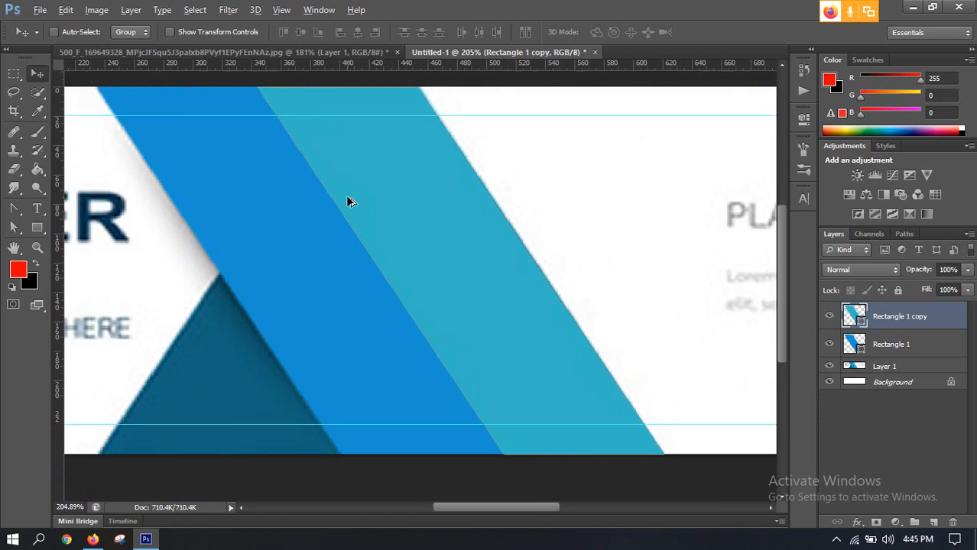
scroll(347, 202, "down", 4)
scroll(383, 218, "up", 1)
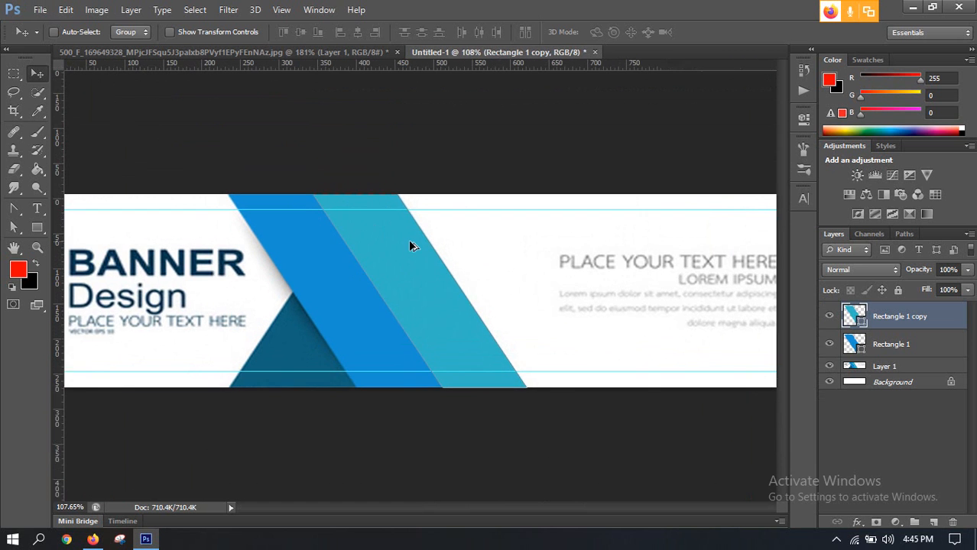
scroll(290, 370, "up", 1)
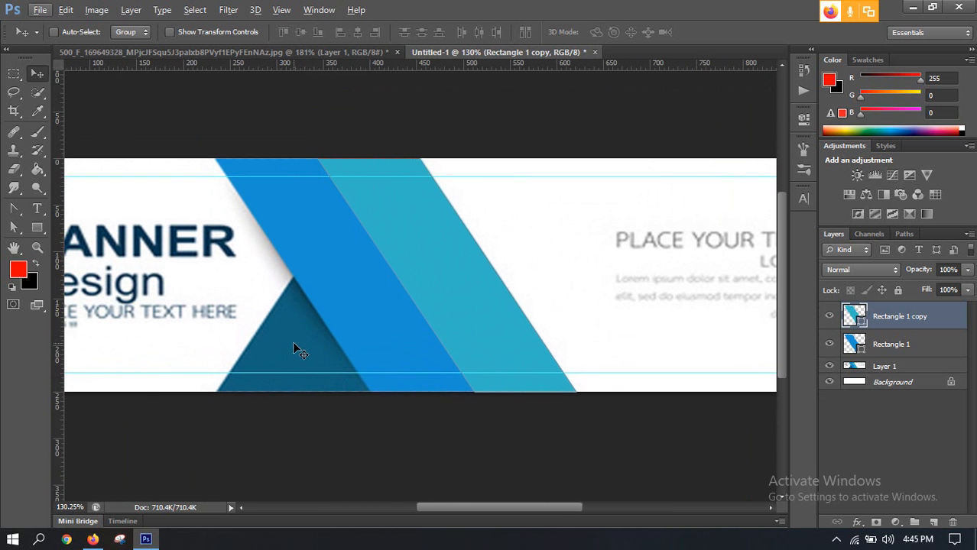
scroll(293, 344, "down", 2)
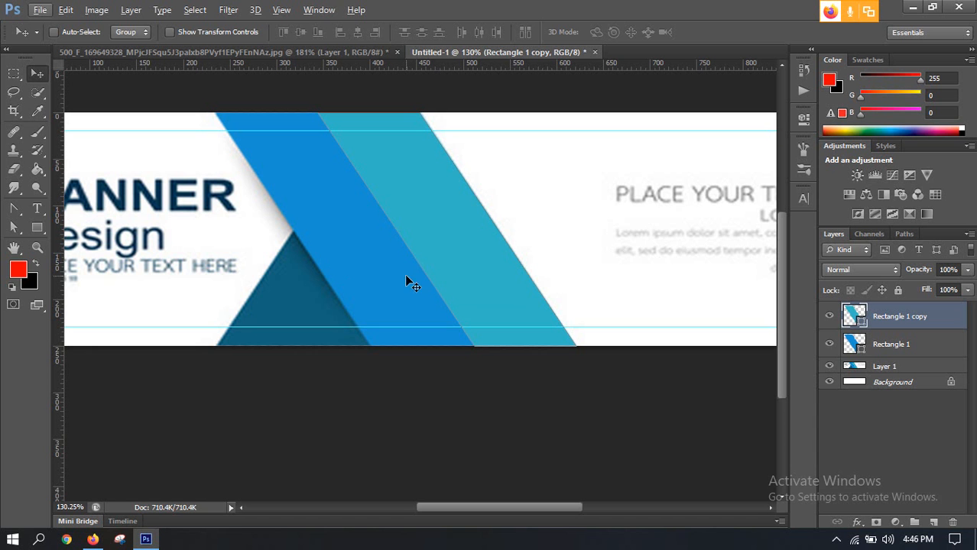
Draw a 165 × 123 px rectangle over the reference's dark triangle, spanning its base and reaching its apex, replacing a misaligned first attempt
left_click(36, 227)
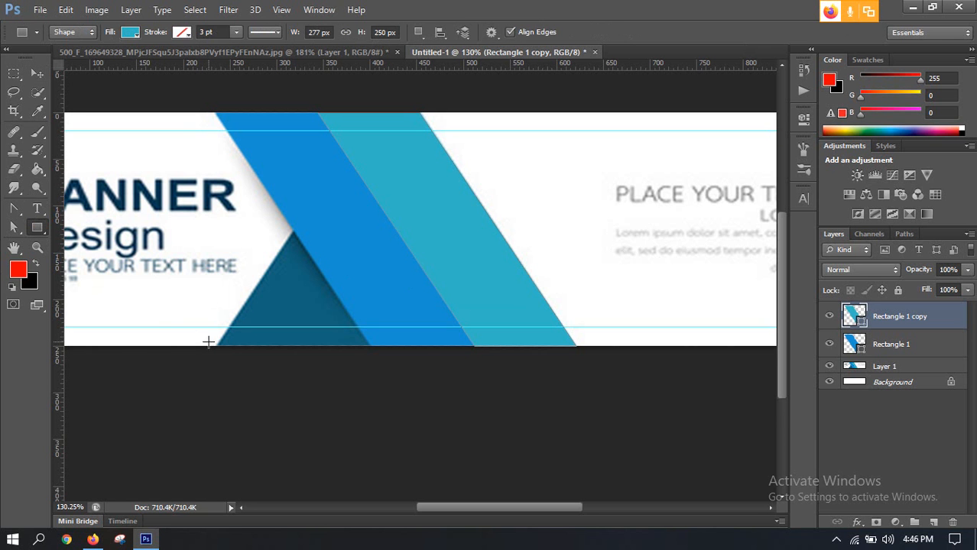
scroll(223, 357, "up", 5)
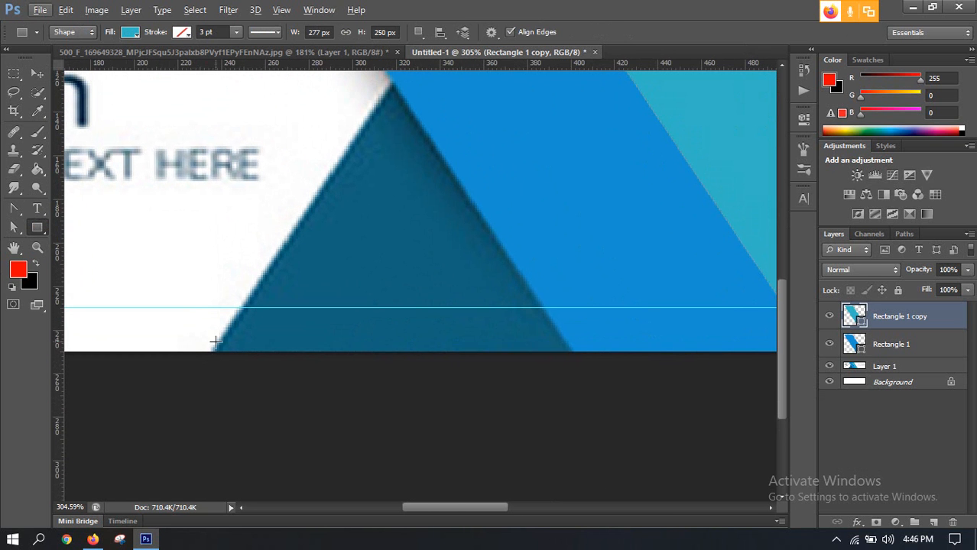
left_click_drag(215, 353, 564, 85)
right_click(564, 85)
left_click(543, 97)
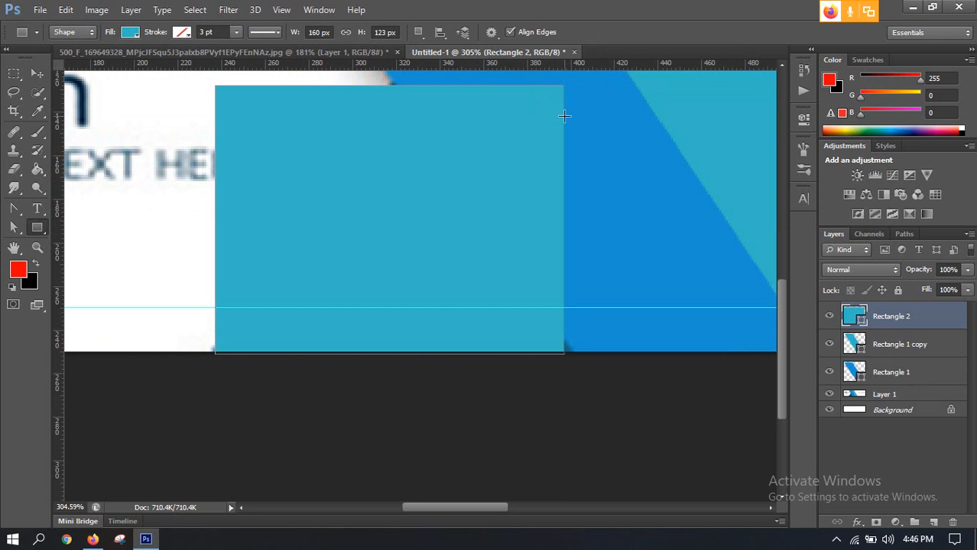
key("ctrl+z")
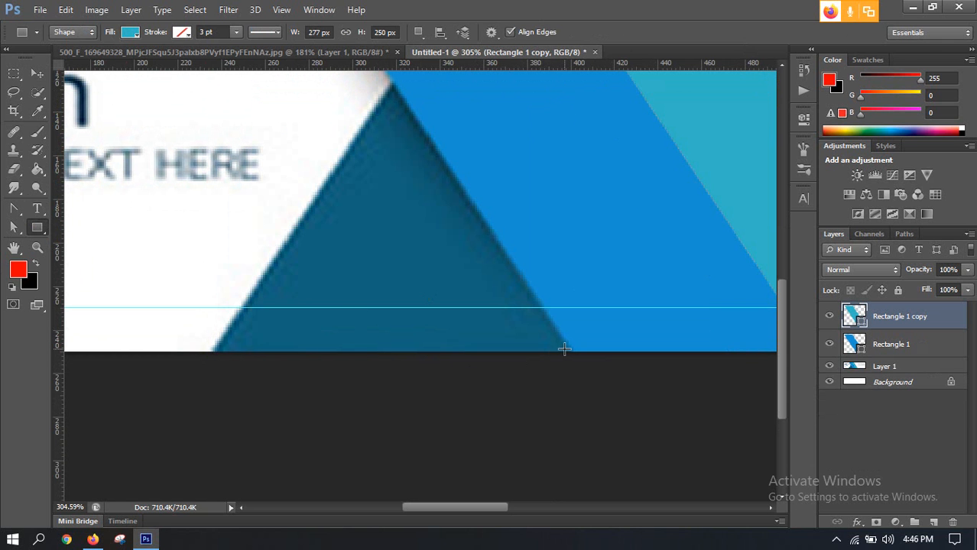
left_click_drag(570, 350, 214, 85)
scroll(602, 341, "down", 2)
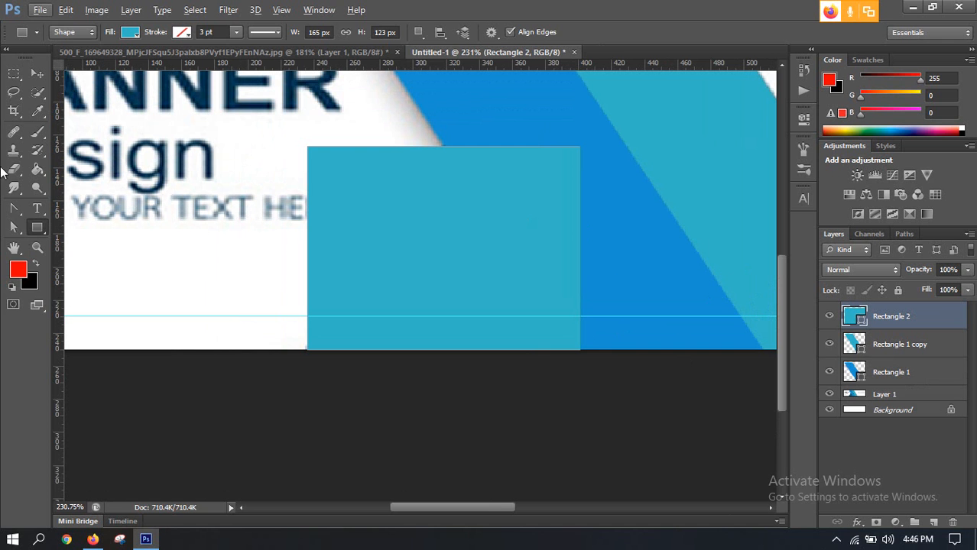
Move the new rectangle's upper-left anchor point onto the apex of the reference's dark triangle
left_click(14, 227)
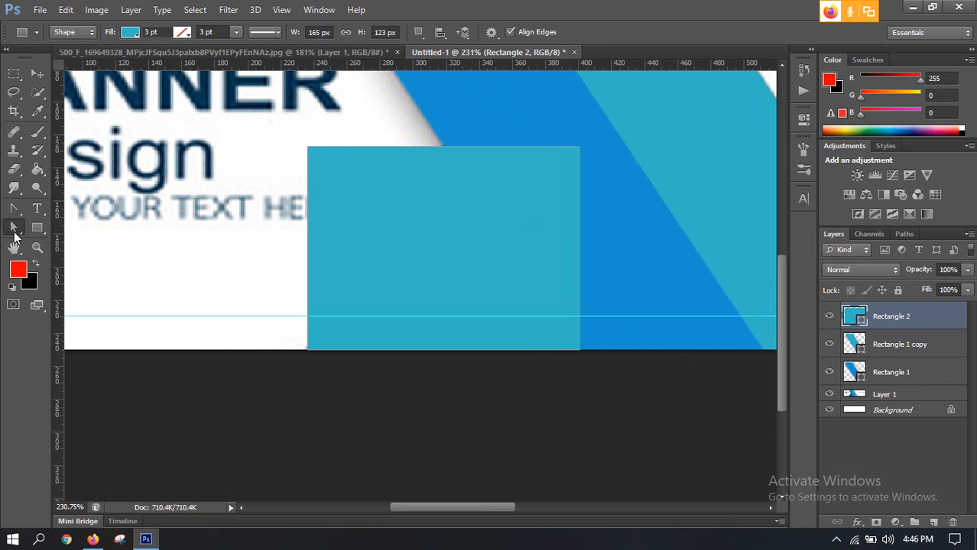
left_click(311, 151)
left_click_drag(307, 150, 443, 149)
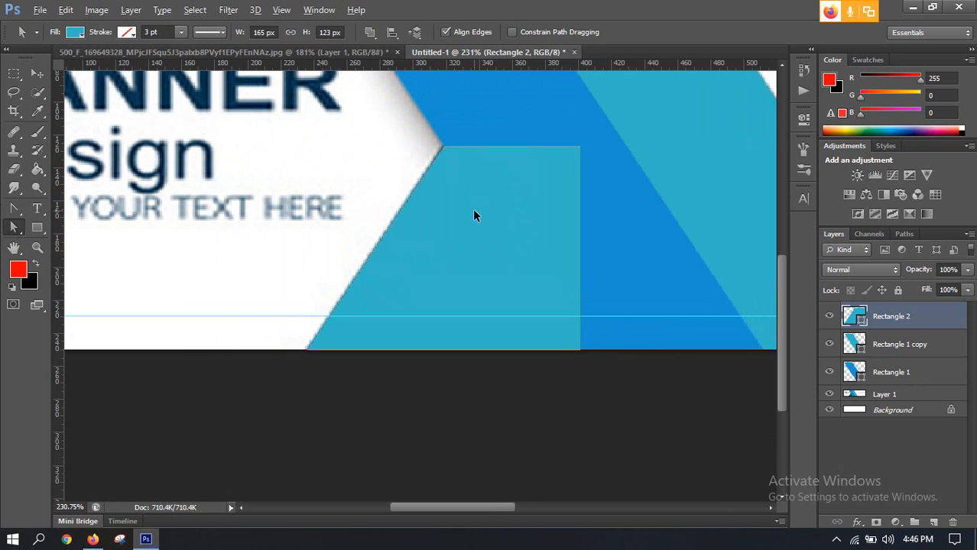
key("ctrl+0")
scroll(345, 315, "up", 2)
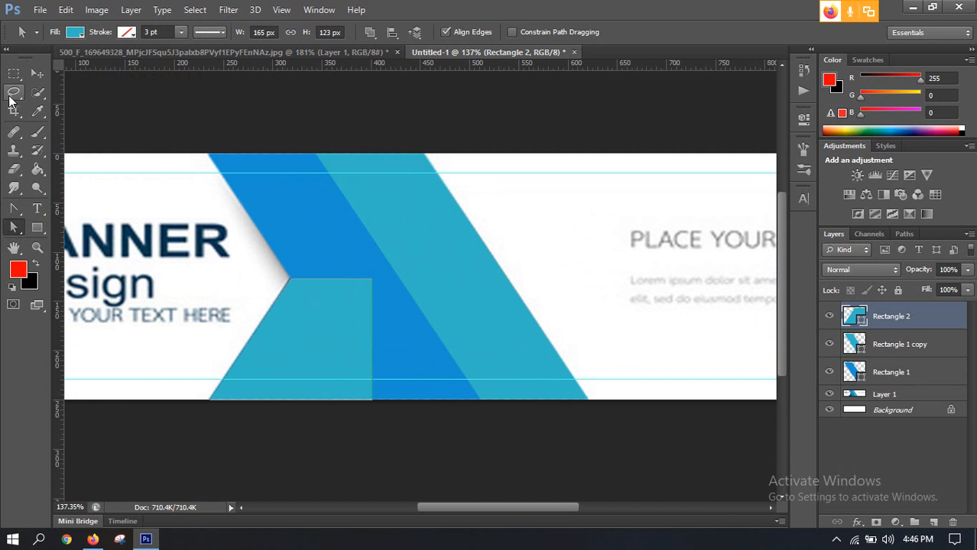
Place the Rectangle 2 layer below both slanted stripe layers and compare it with the reference by toggling its visibility
left_click(38, 74)
left_click_drag(887, 317, 891, 383)
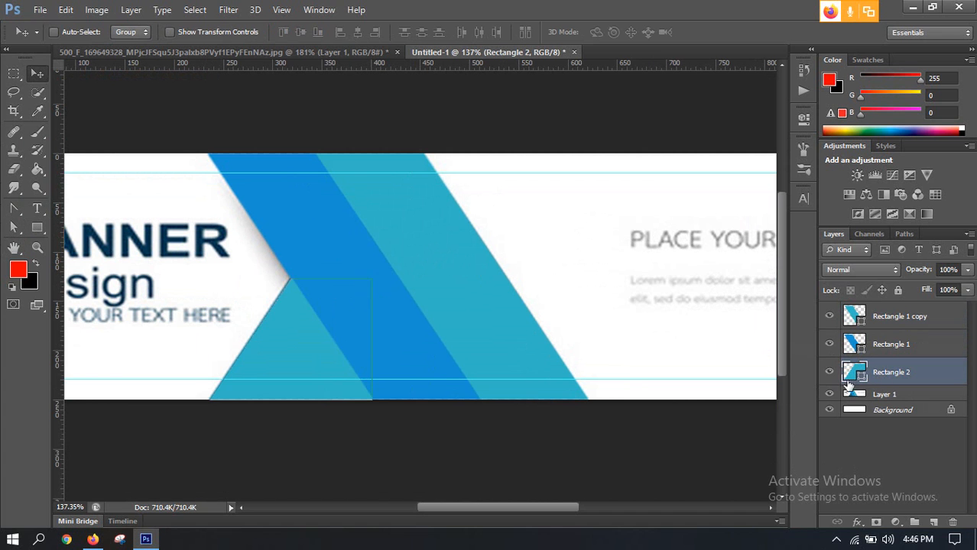
left_click(829, 373)
left_click(829, 373)
Hide Rectangle 2, set its fill to the dark teal sampled from the reference triangle, and show it again
left_click(834, 374)
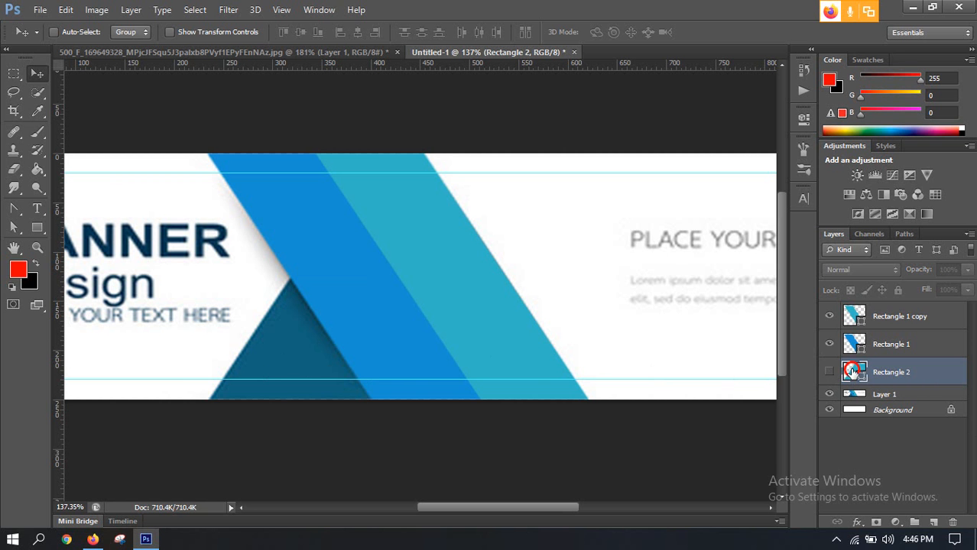
double_click(853, 372)
left_click(350, 346)
left_click(910, 277)
left_click(829, 373)
key("ctrl+0")
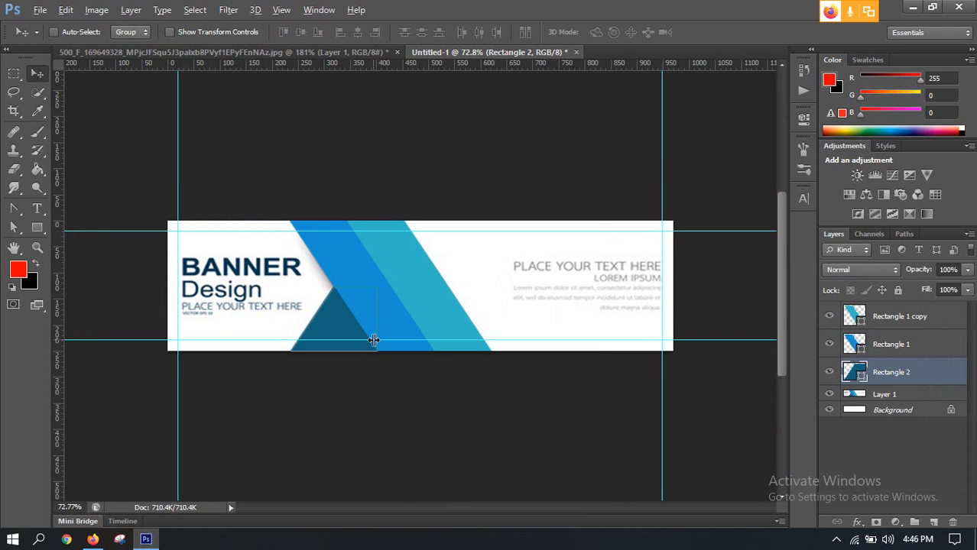
Move the dark teal Rectangle 2 shape left, out from behind the blue stripe, exposing its full outline
left_click(890, 411)
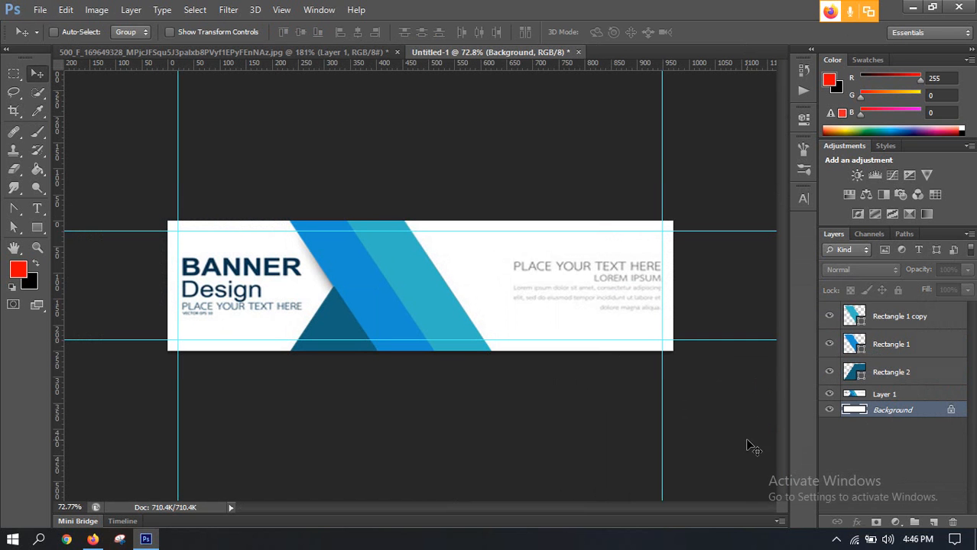
scroll(386, 395, "up", 2)
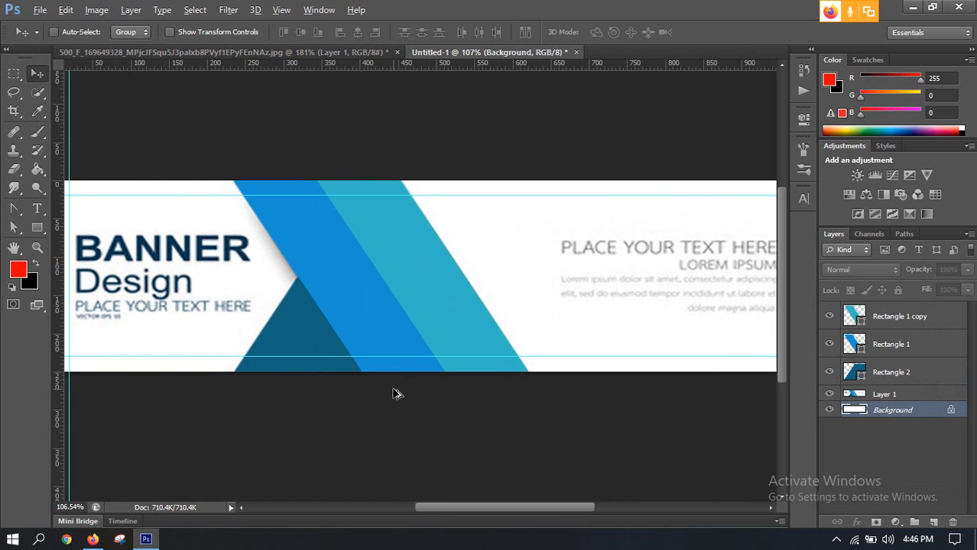
key("alt")
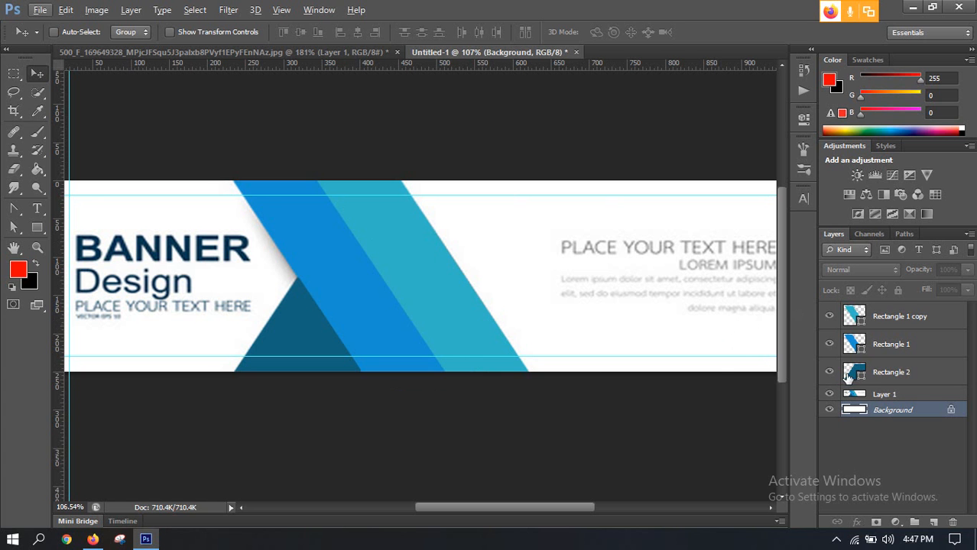
left_click(878, 372)
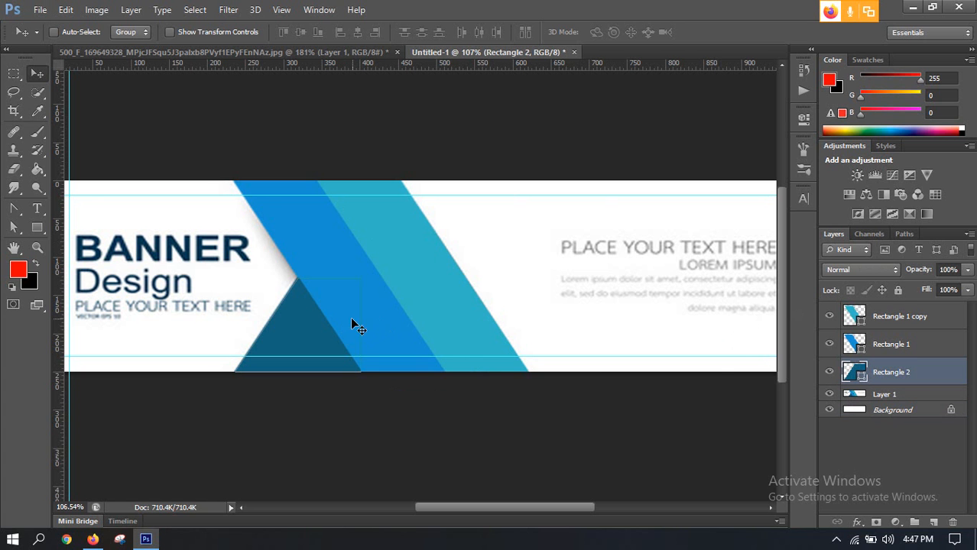
left_click_drag(293, 333, 194, 332)
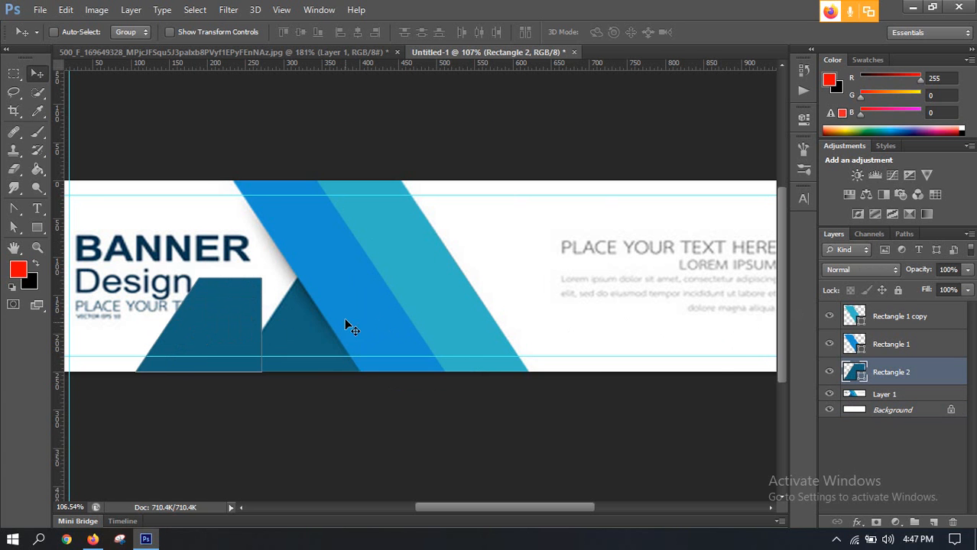
scroll(212, 308, "up", 3)
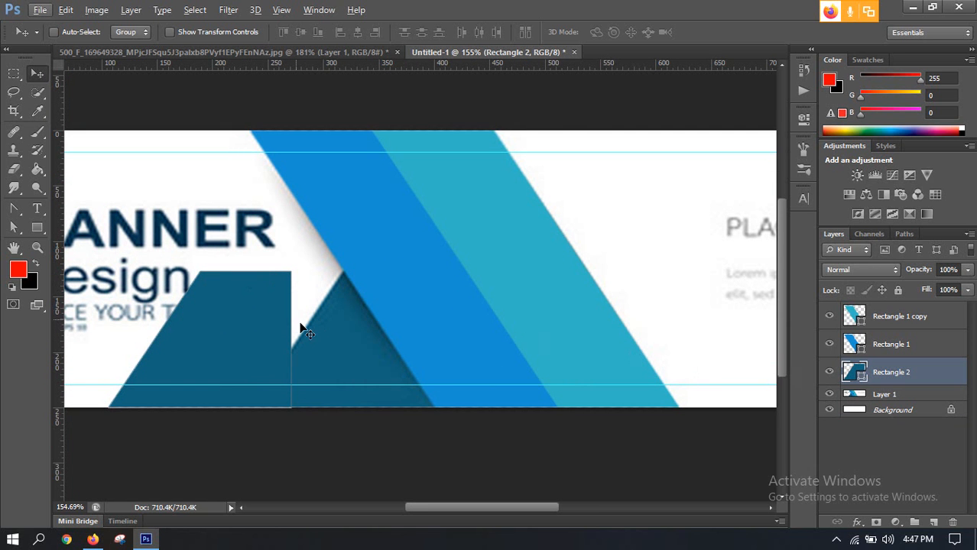
left_click_drag(298, 327, 200, 313)
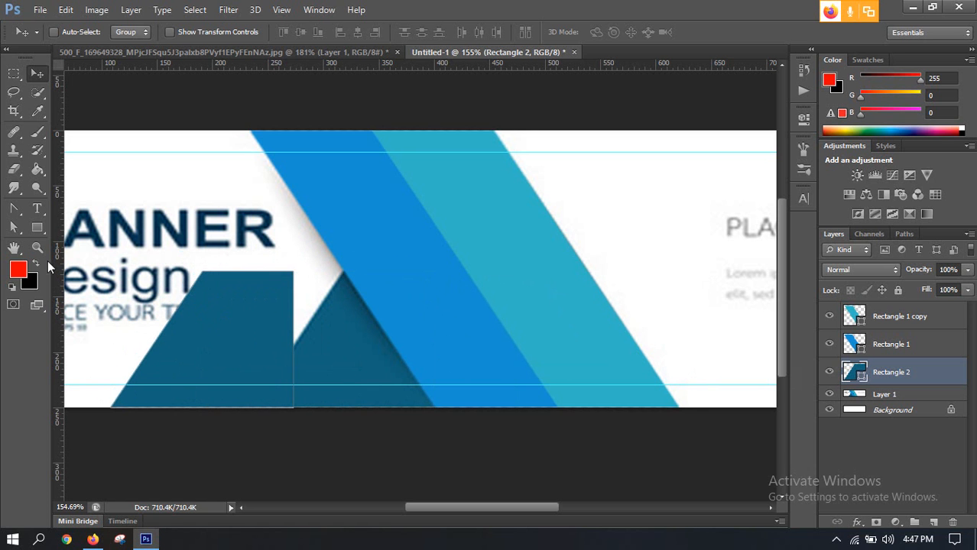
Shift the upper-left anchor point of the dark teal shape to the right along its top edge
left_click(17, 227)
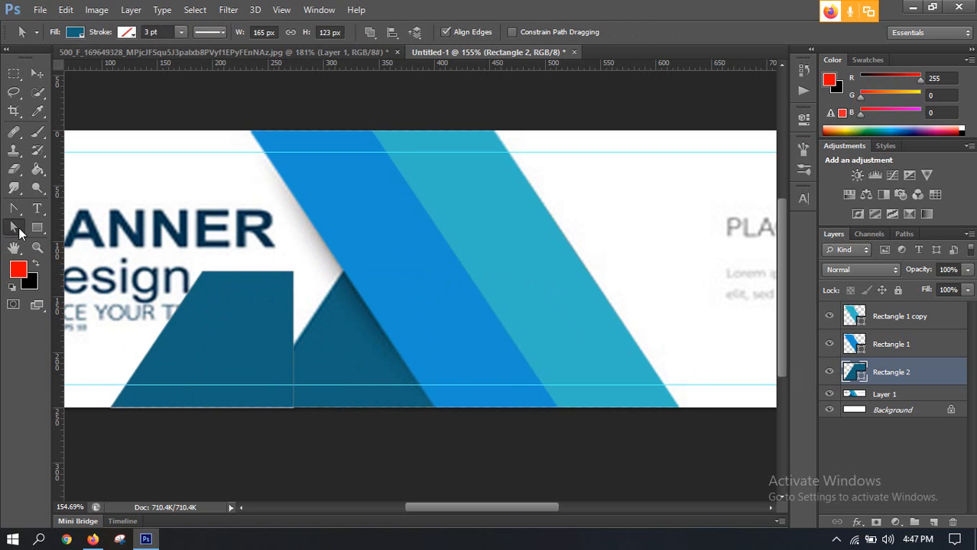
left_click(203, 276)
left_click_drag(203, 272, 241, 271)
Undo the dark teal shape's anchor edit and moves, and delete the Rectangle 2 layer
key("ctrl+z")
key("ctrl+alt+z")
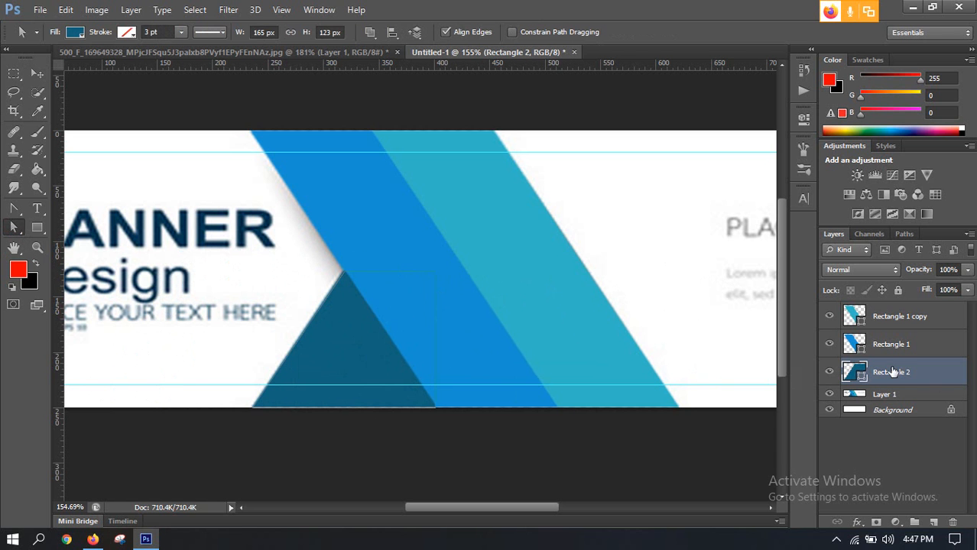
key("Delete")
Draw a black three-sided polygon about 181 × 157 px and move it over the reference triangle, behind the blue stripe
left_click(42, 232)
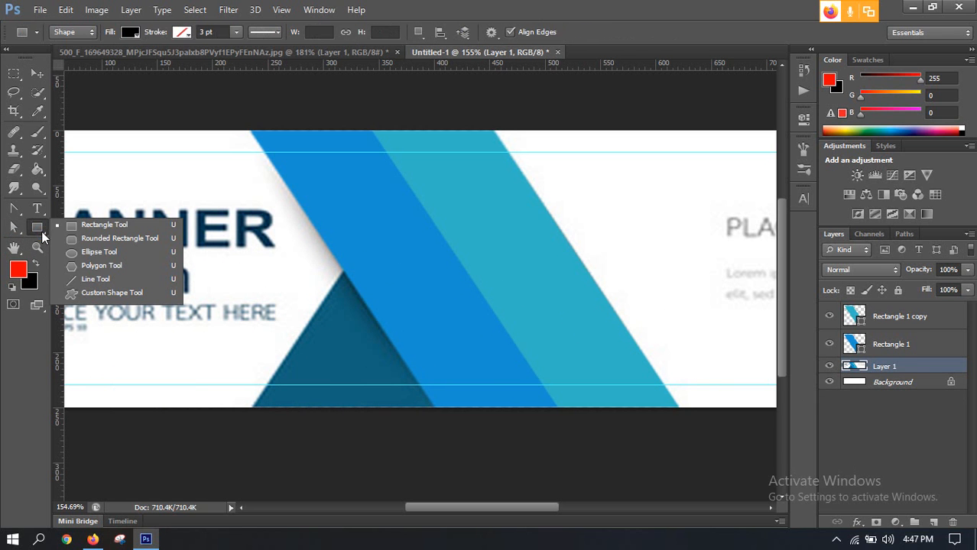
left_click(78, 263)
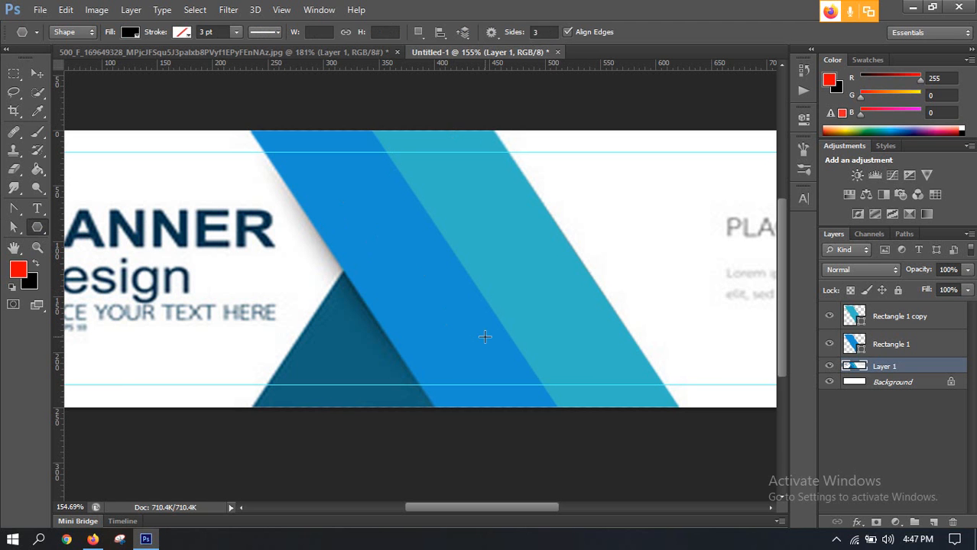
left_click_drag(484, 336, 493, 222)
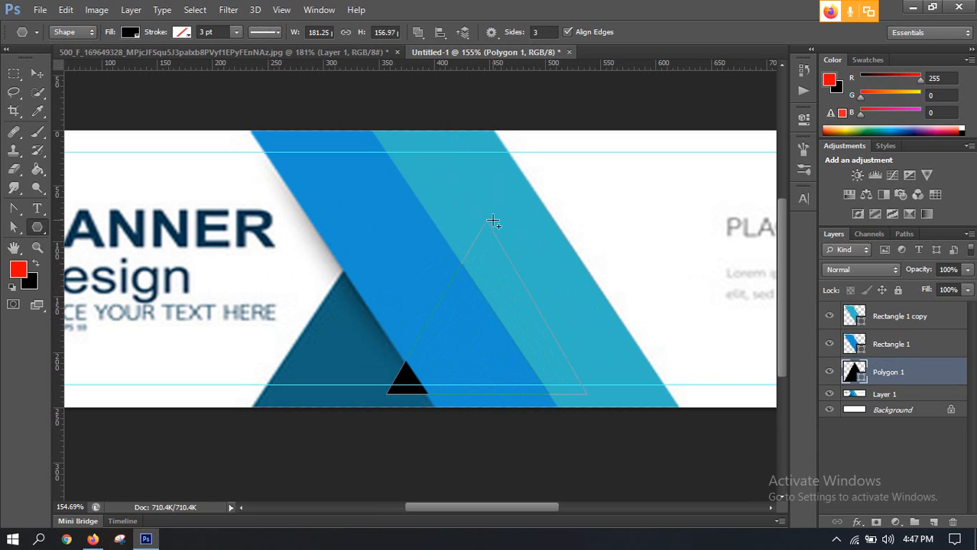
left_click(37, 73)
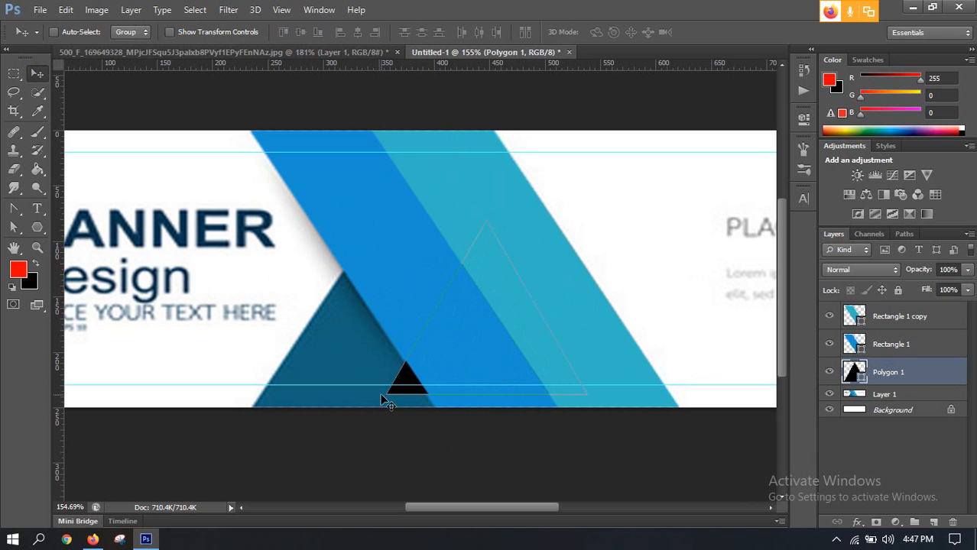
left_click_drag(384, 401, 189, 399)
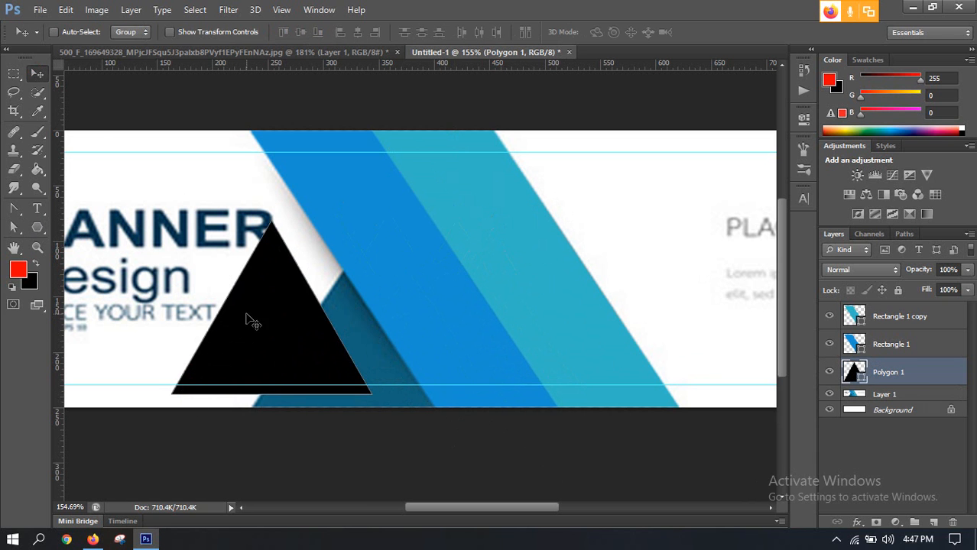
left_click_drag(246, 320, 343, 322)
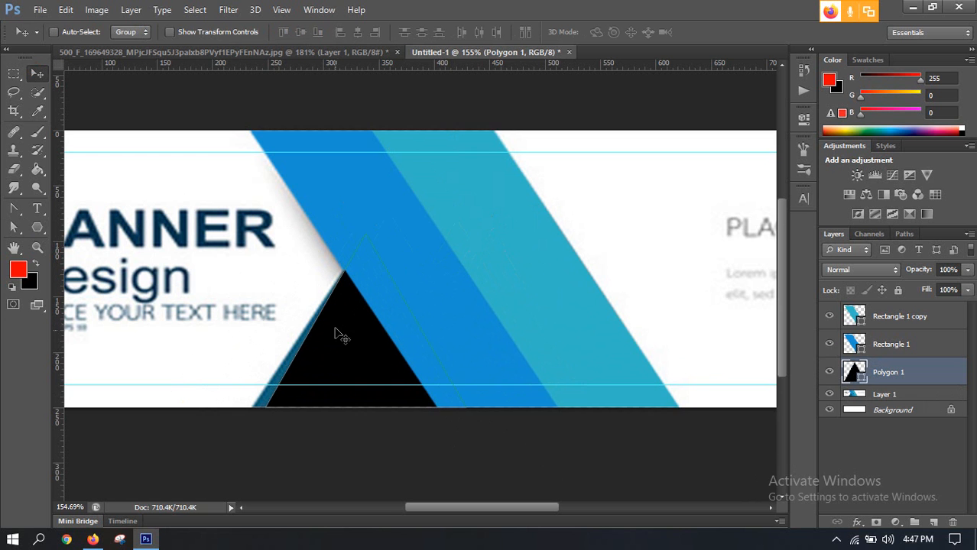
Shift the polygon's lower-left anchor point outward to about 196 px total width so its slanted edge covers the reference triangle
scroll(342, 337, "up", 3)
left_click(323, 348)
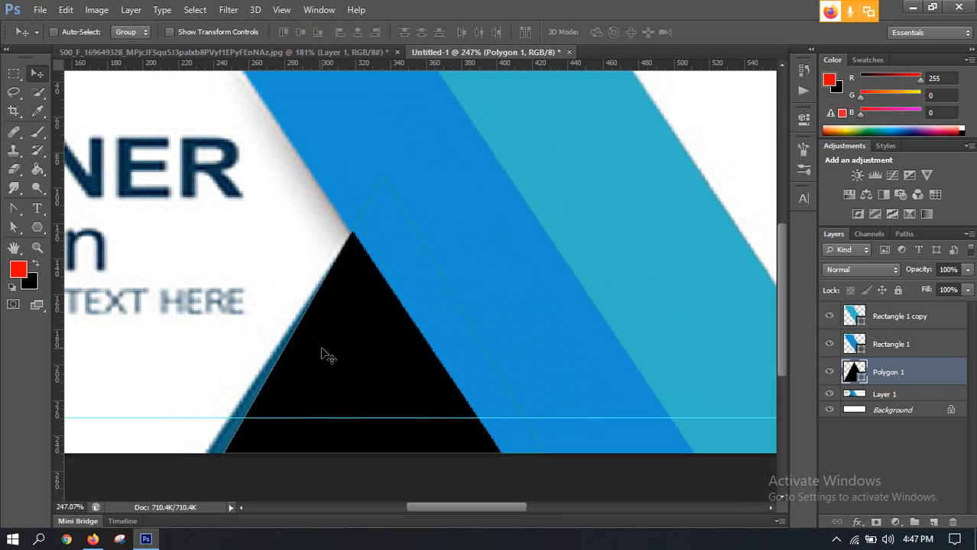
scroll(323, 353, "down", 2)
scroll(428, 382, "up", 2)
scroll(417, 311, "down", 1)
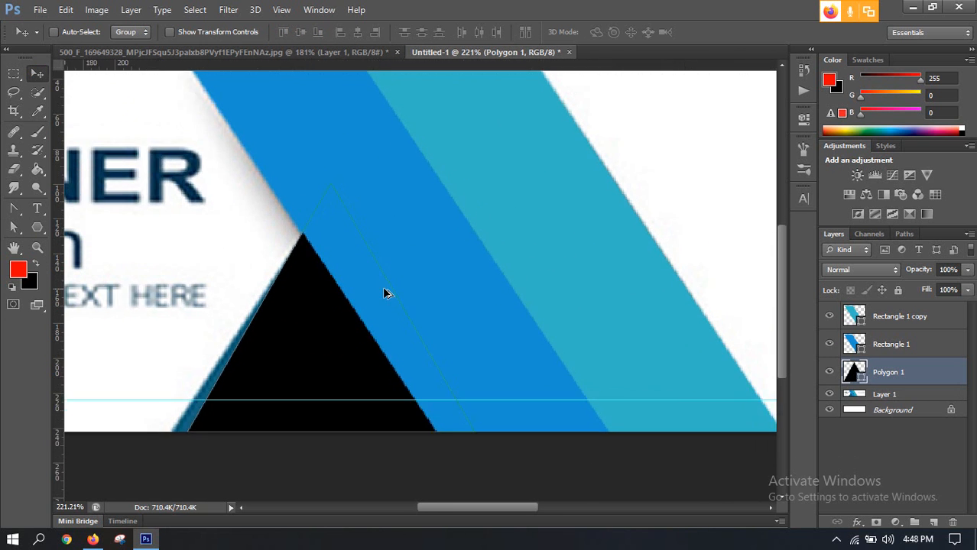
scroll(383, 294, "down", 2)
scroll(268, 396, "up", 1)
scroll(268, 396, "up", 2)
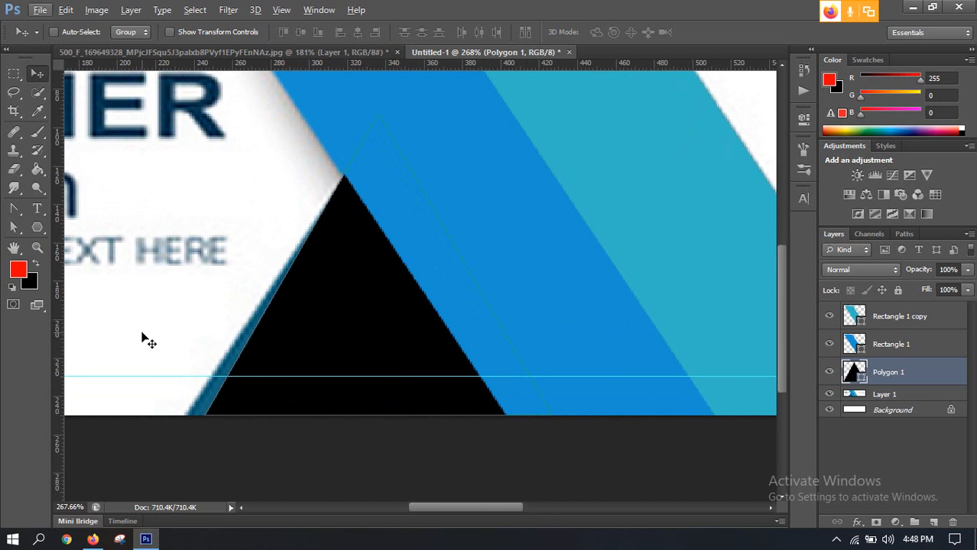
left_click(14, 227)
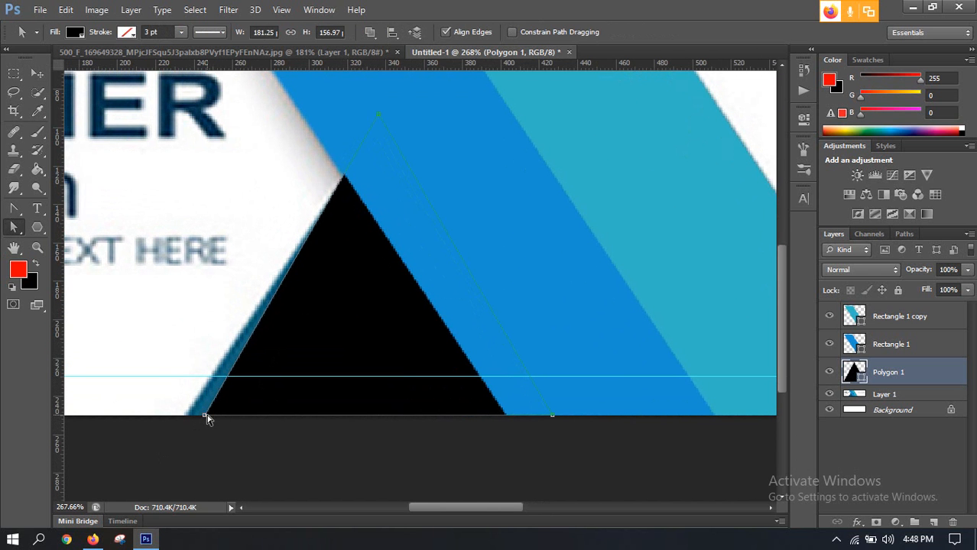
left_click_drag(205, 417, 176, 416)
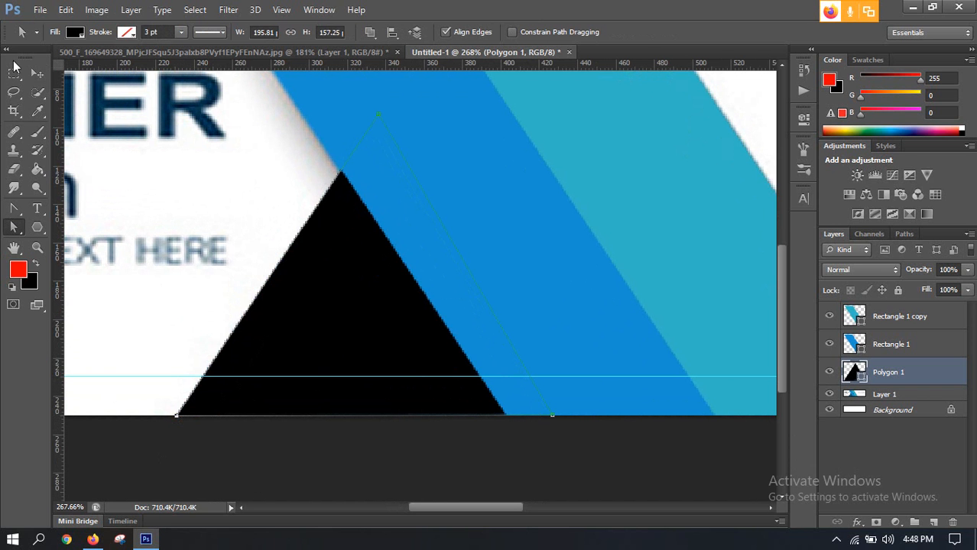
left_click(37, 73)
mouse_move(323, 353)
left_mouse_down()
mouse_move(336, 351)
mouse_move(328, 351)
left_mouse_up()
scroll(381, 360, "down", 5)
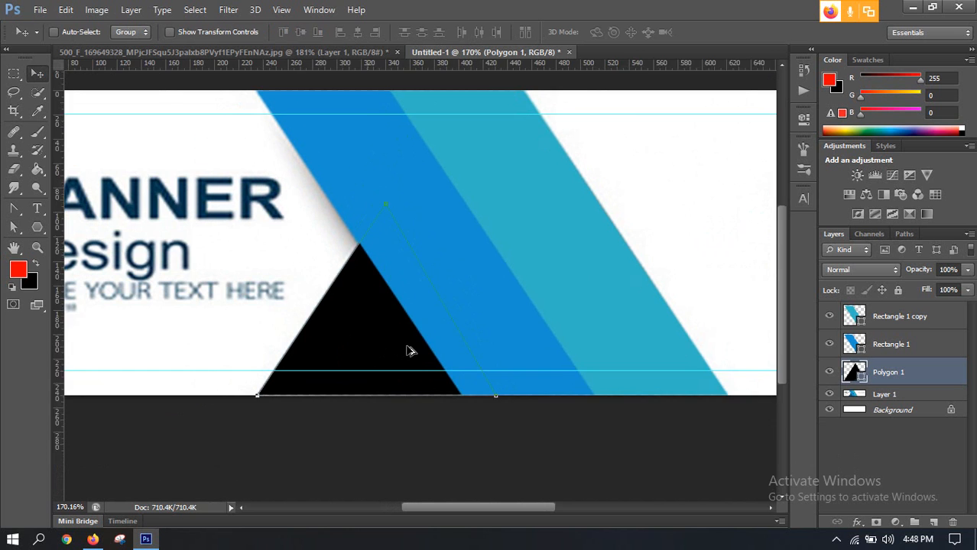
Hide Polygon 1, set its fill to the dark teal sampled from the reference triangle, and show it again
scroll(409, 351, "up", 2)
left_click(829, 373)
key("i")
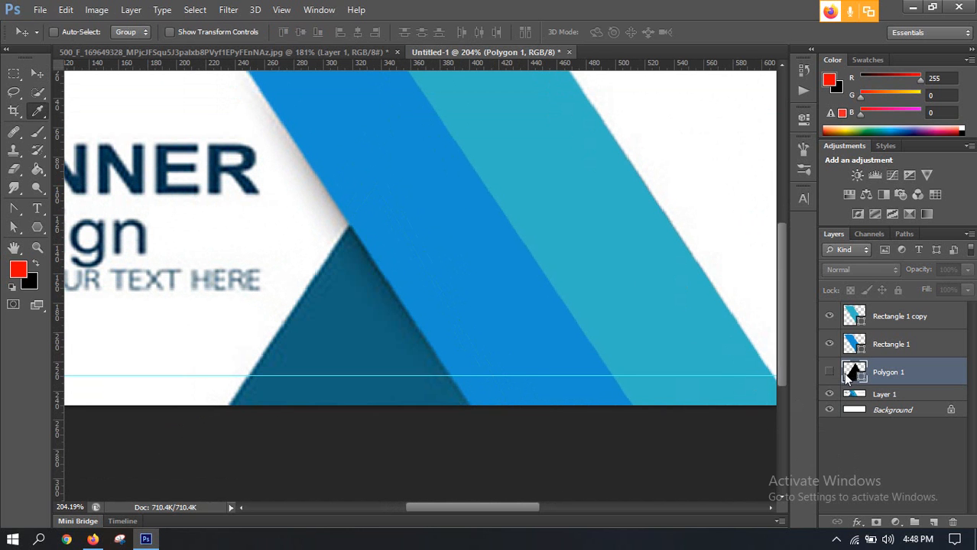
double_click(847, 373)
left_click(373, 347)
left_click(879, 279)
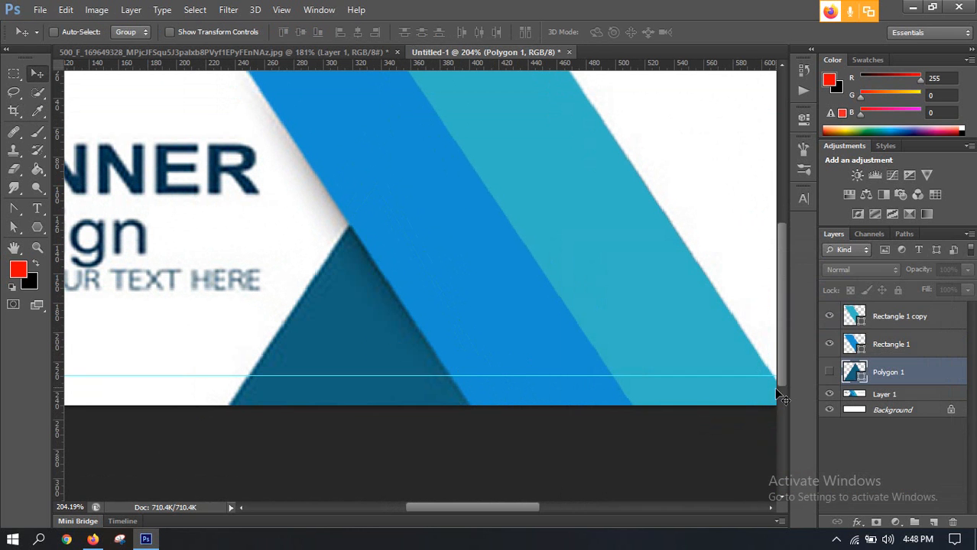
left_click(830, 374)
right_click(830, 374)
left_click(609, 347)
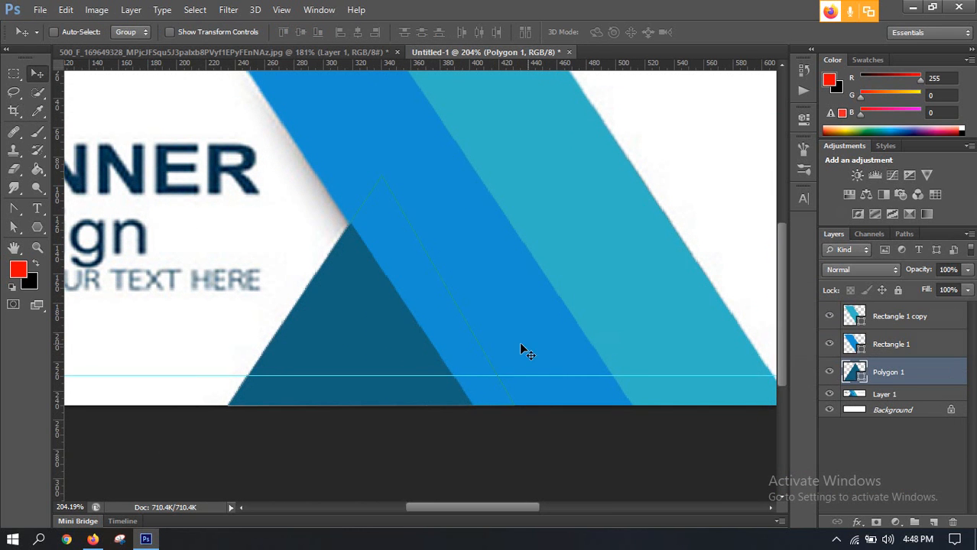
scroll(510, 342, "down", 4)
scroll(493, 334, "up", 3)
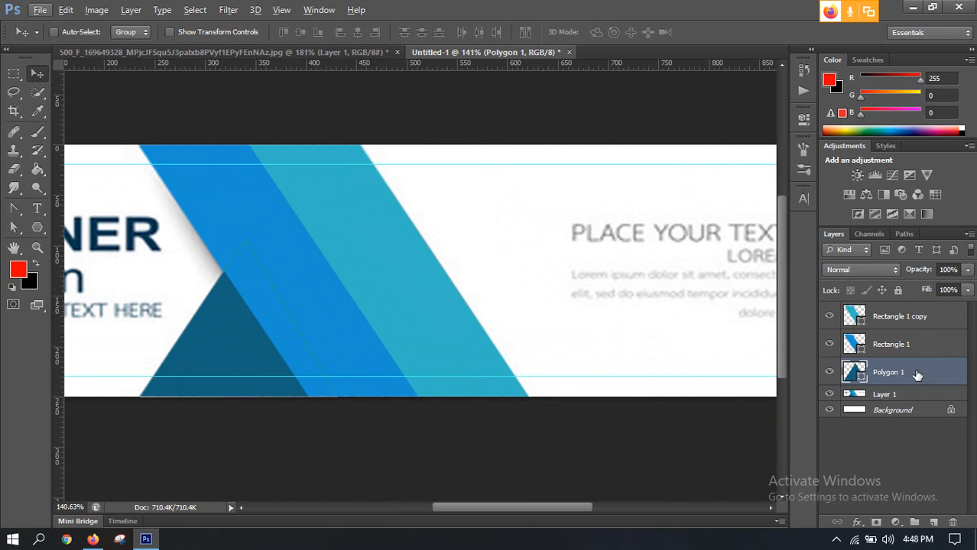
left_click(910, 350)
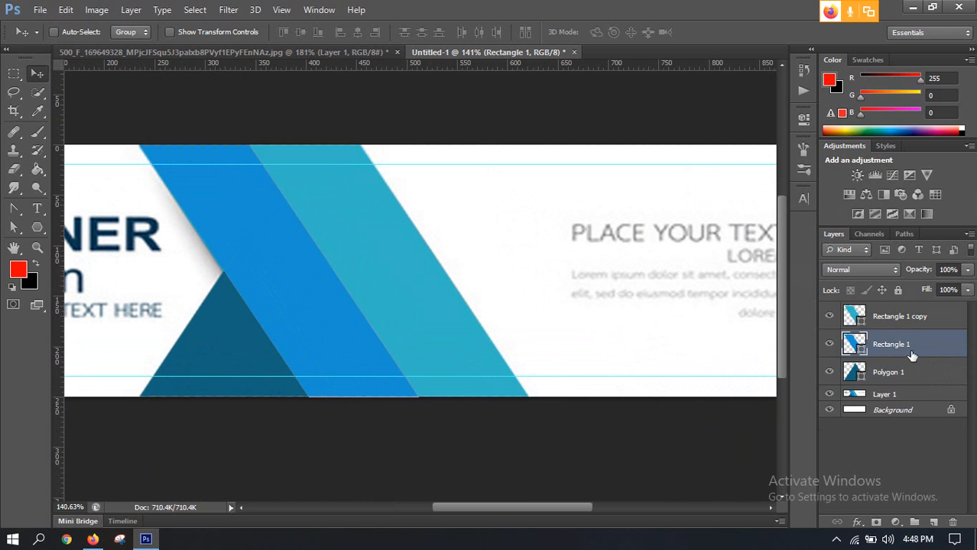
left_click(887, 396)
left_click_drag(899, 375, 905, 310)
key("ctrl+z")
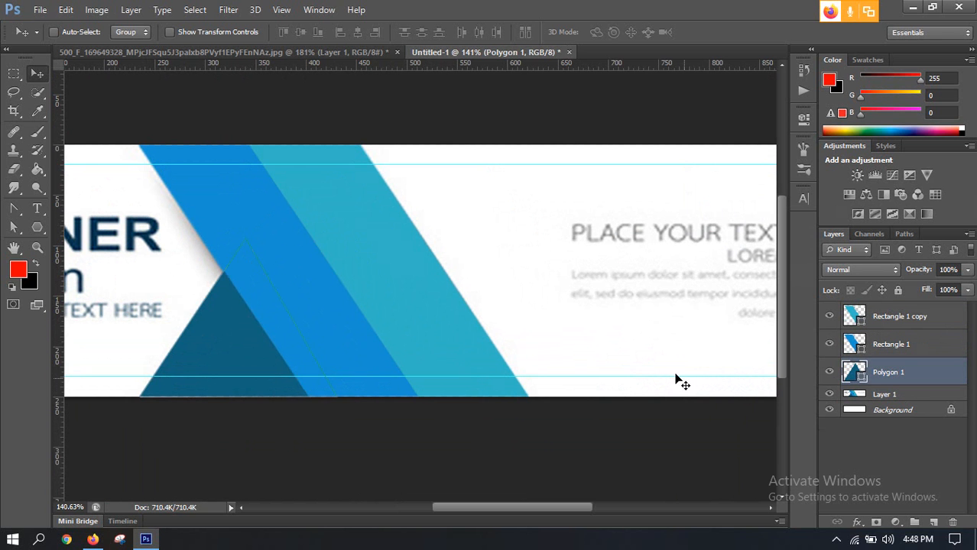
Compare the reference image shown alone with the recreated shapes, examining the shadows along the stripe and triangle edges
key("ctrl+0")
key("alt")
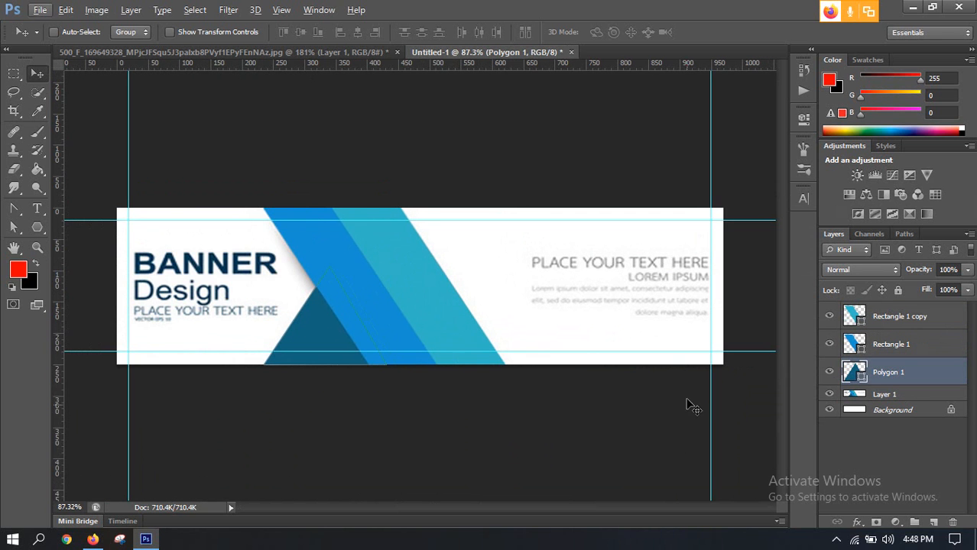
scroll(486, 330, "up", 2)
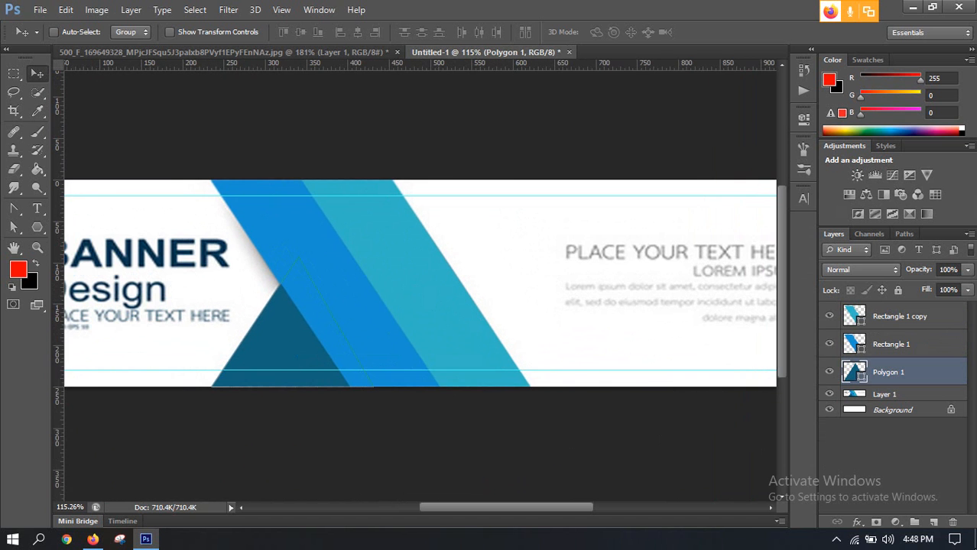
left_click(829, 396, "alt")
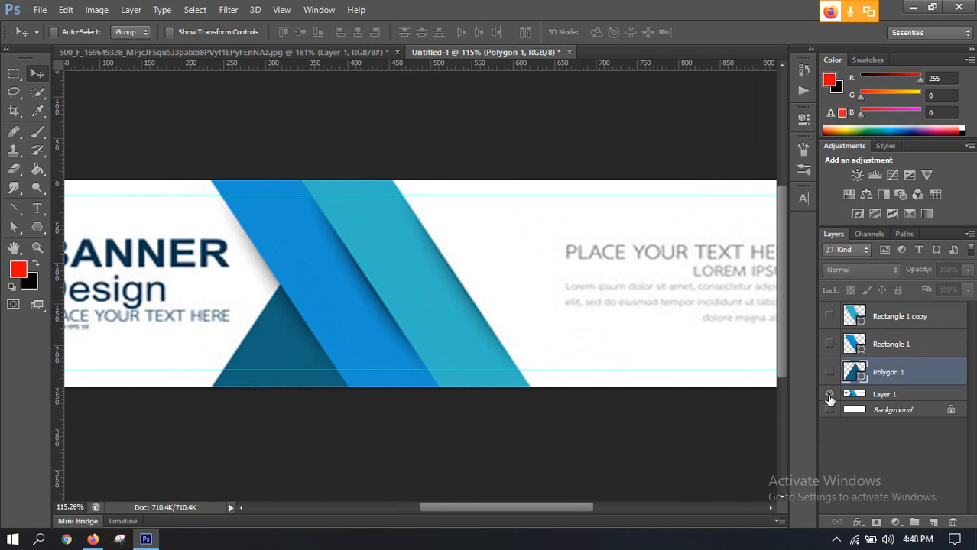
scroll(405, 362, "up", 2)
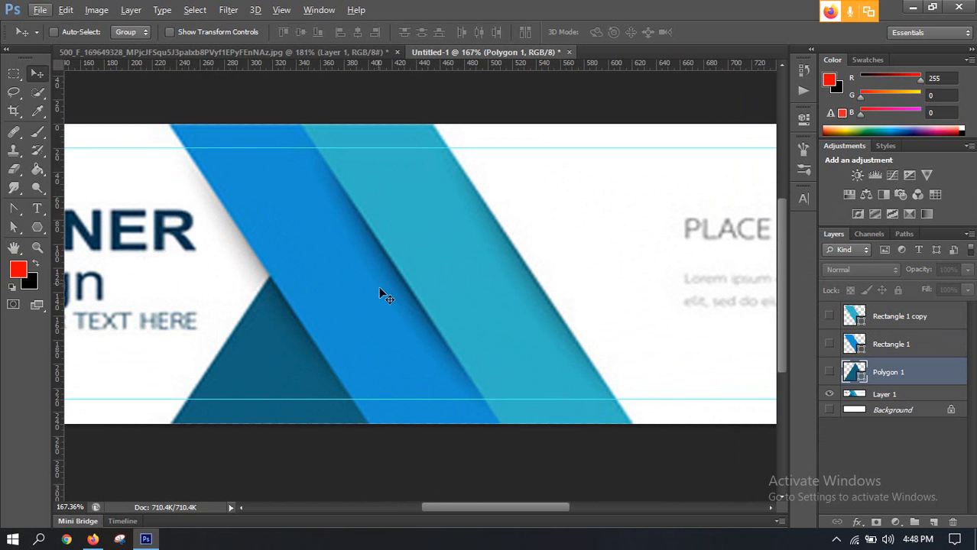
left_click(829, 393, "alt")
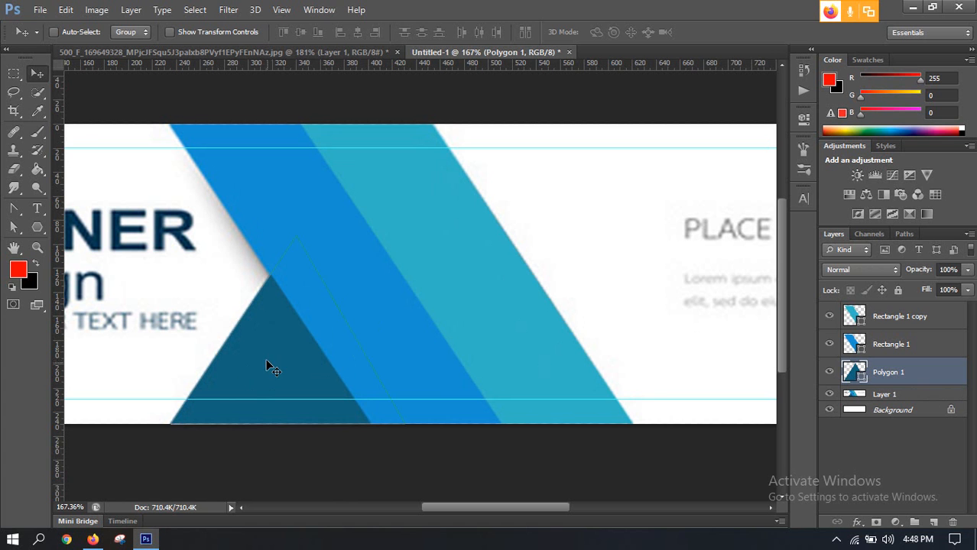
left_click(830, 393, "alt")
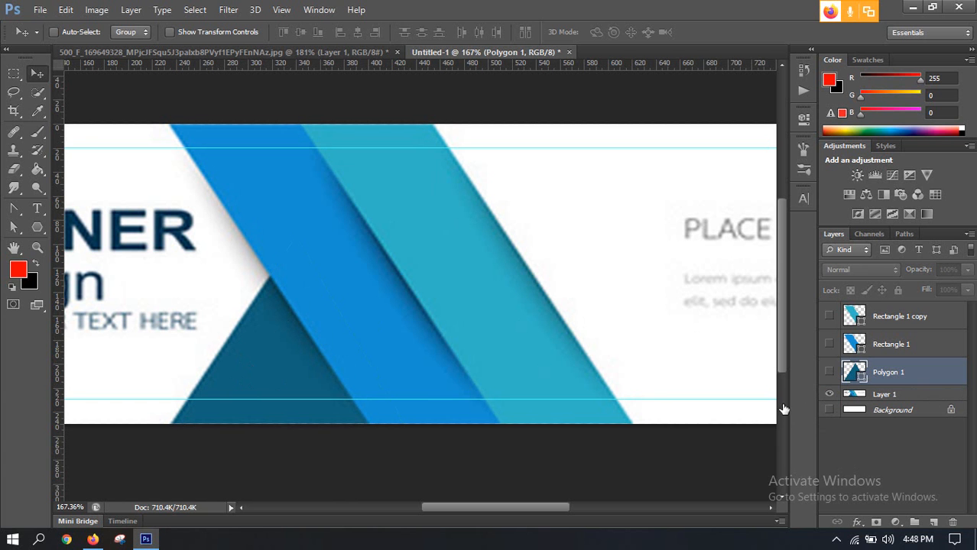
left_click(829, 394, "alt")
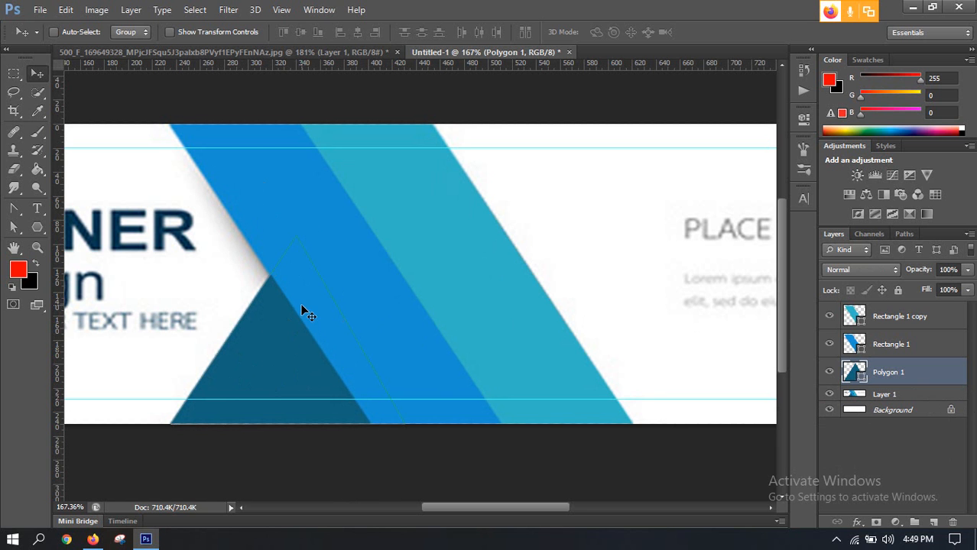
Add a new empty layer directly above Polygon 1, beneath the blue stripe's layer
left_click(888, 348)
left_click(889, 370)
left_click(889, 347)
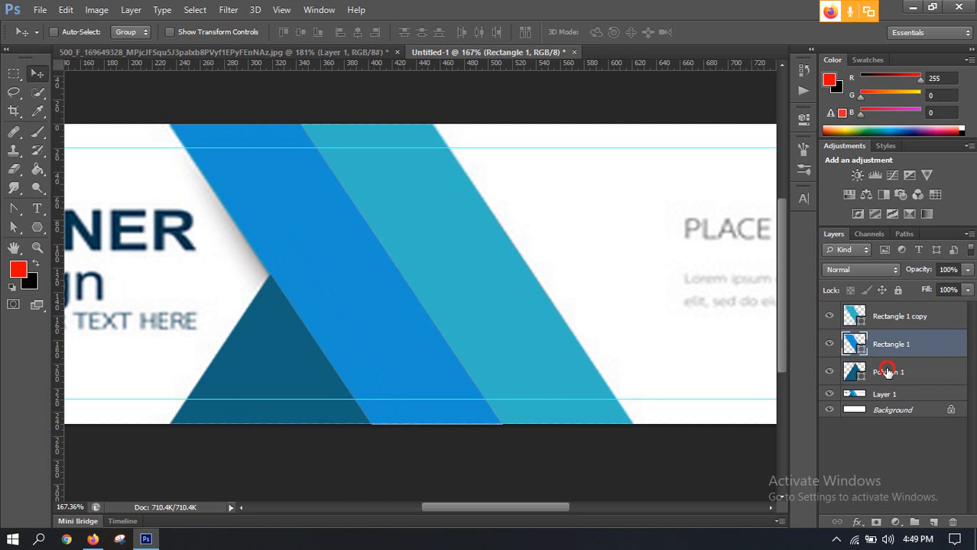
left_click(887, 372)
left_click(933, 523)
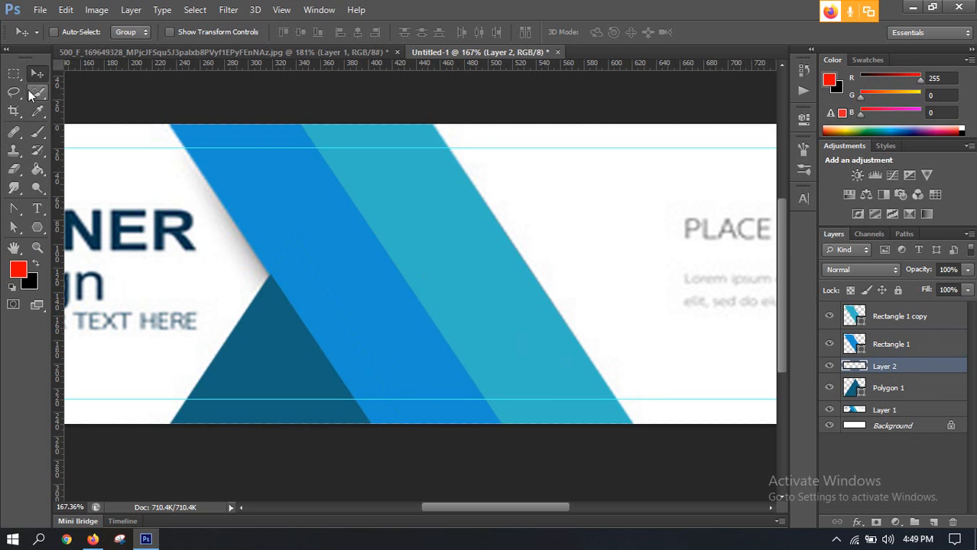
Make a tall, narrow elliptical selection between the two horizontal guides and fill it with black on the new layer
left_click(12, 74)
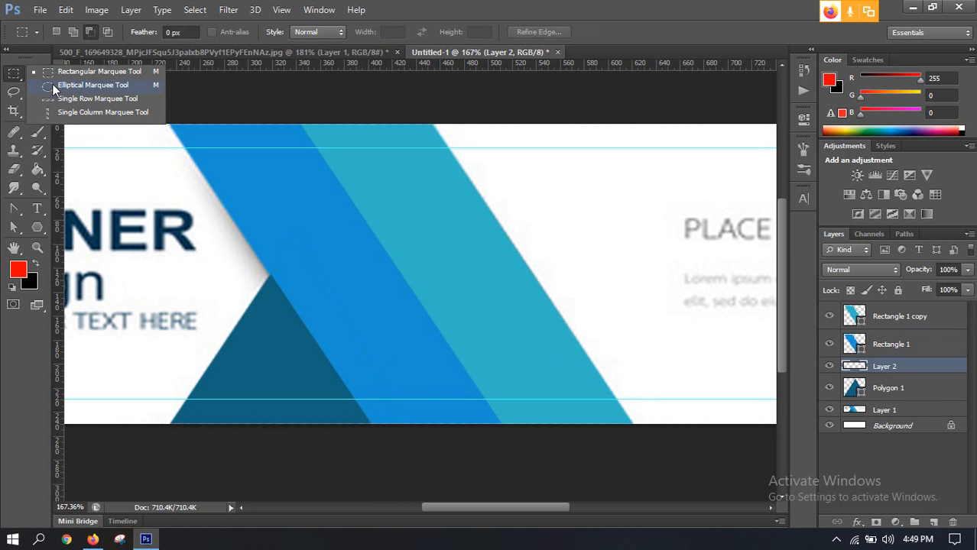
left_click(84, 85)
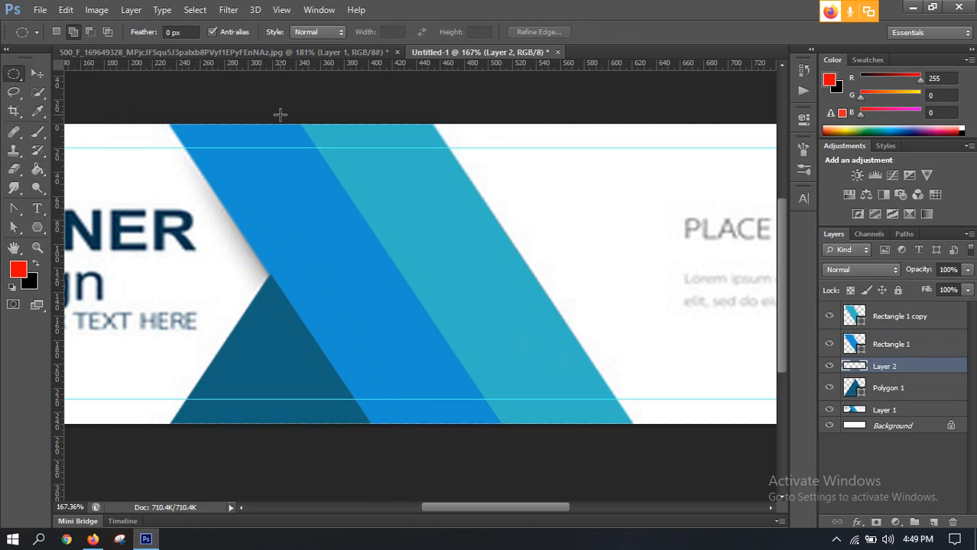
left_click_drag(299, 146, 347, 398)
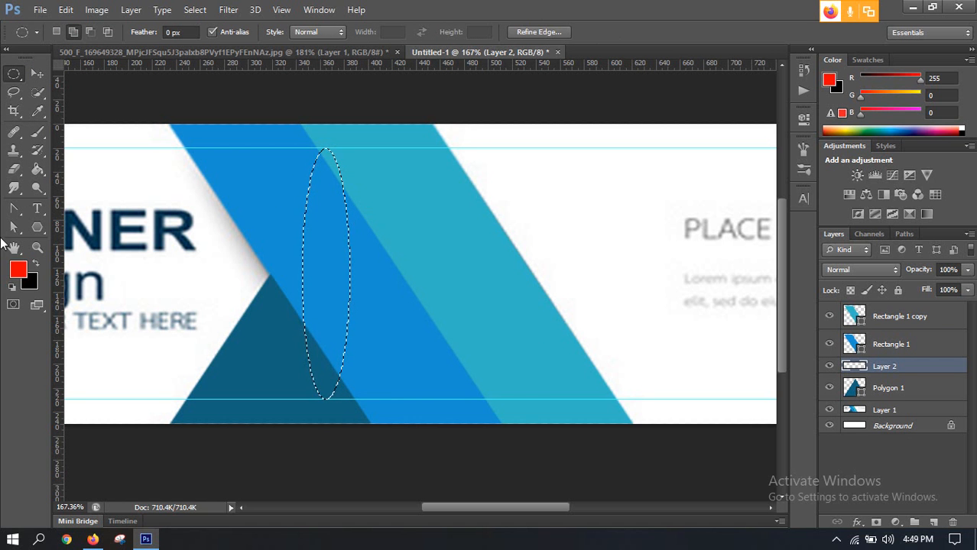
key("ctrl+shift+BackSpace")
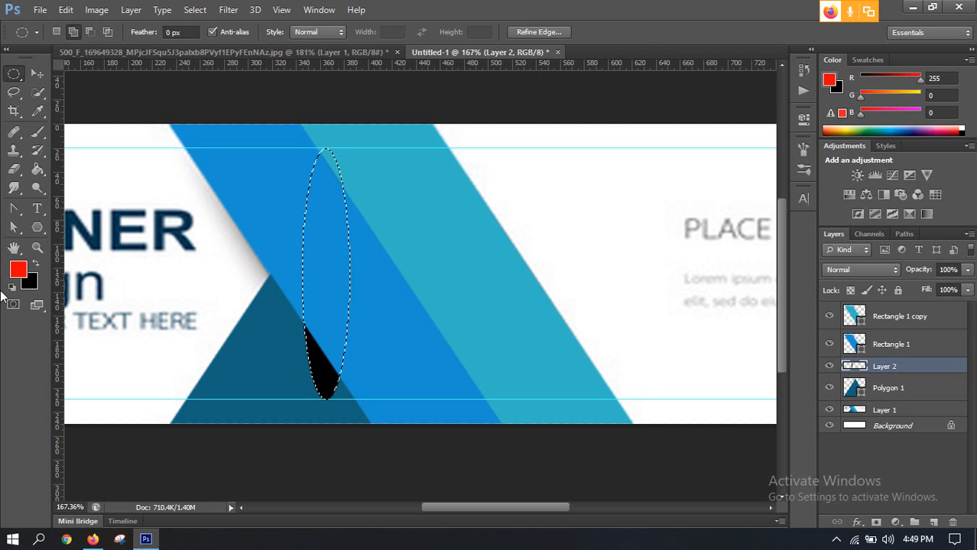
Deselect the ellipse and move it left, out from behind the blue stripe onto the banner's heading text
left_click(37, 74)
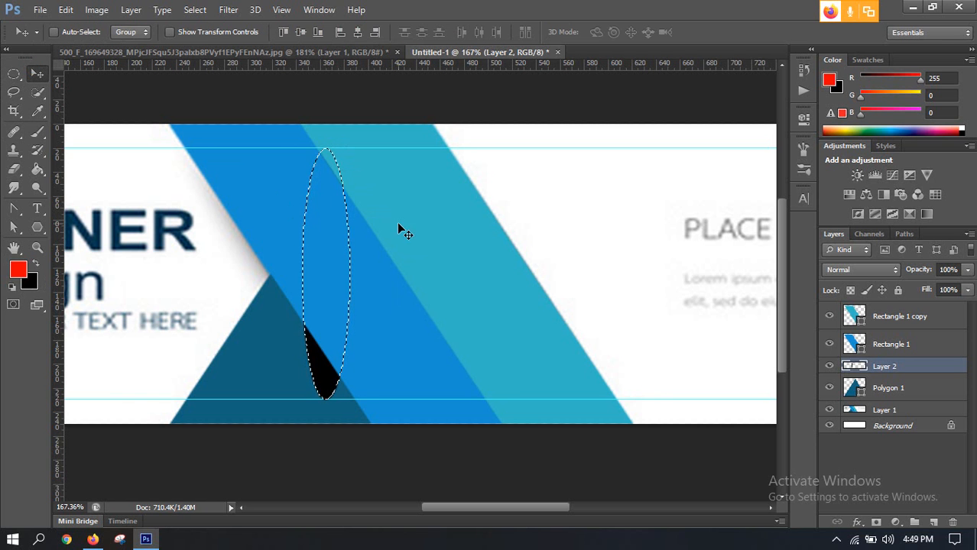
key("ctrl+d")
left_click_drag(341, 278, 144, 277)
left_click_drag(223, 272, 371, 246)
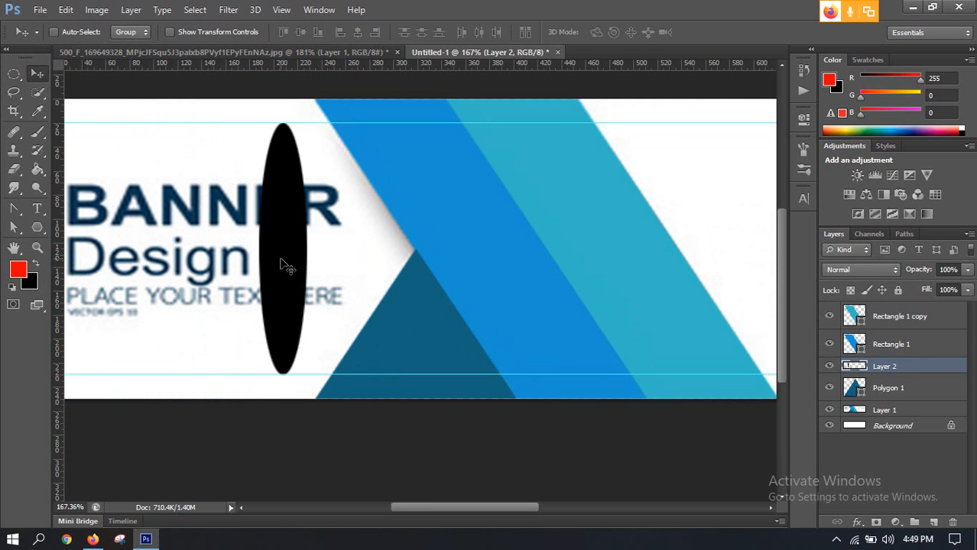
Apply a Gaussian Blur with a radius of 8.4 pixels to the black ellipse on Layer 2
left_click(228, 12)
mouse_move(247, 153)
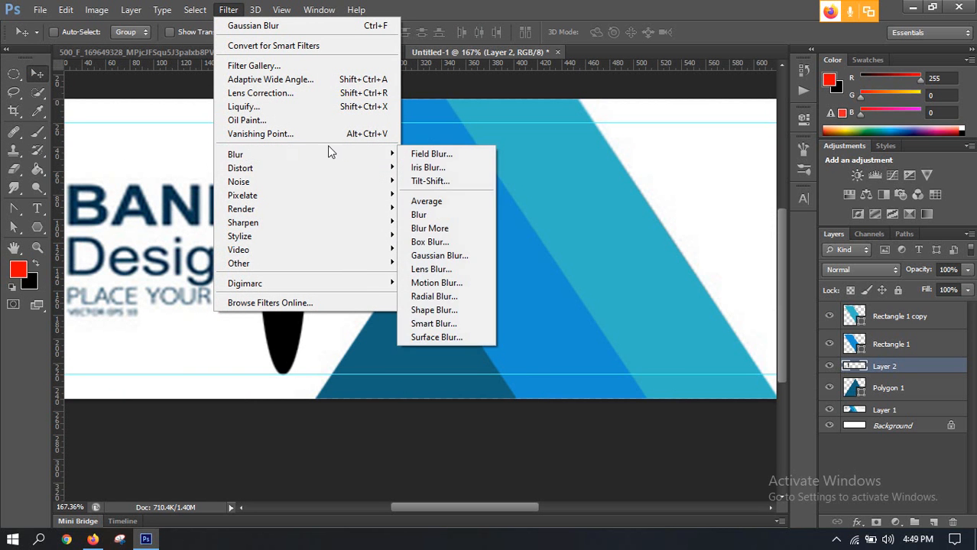
left_click(429, 256)
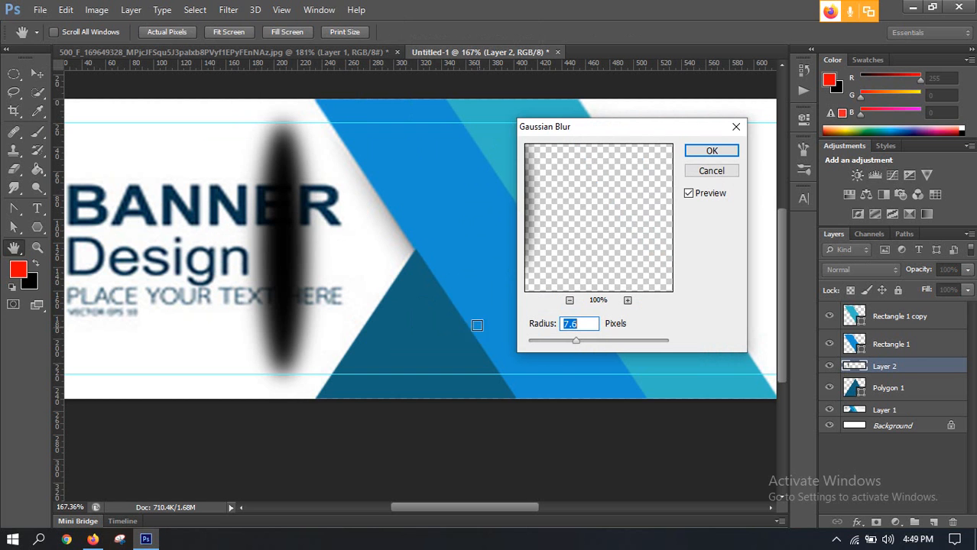
left_click_drag(575, 343, 578, 342)
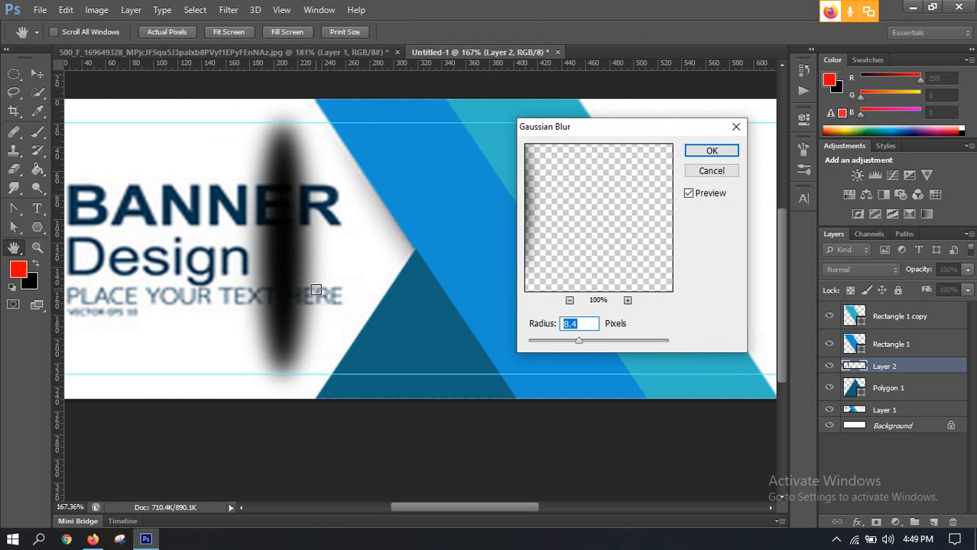
left_click(725, 156)
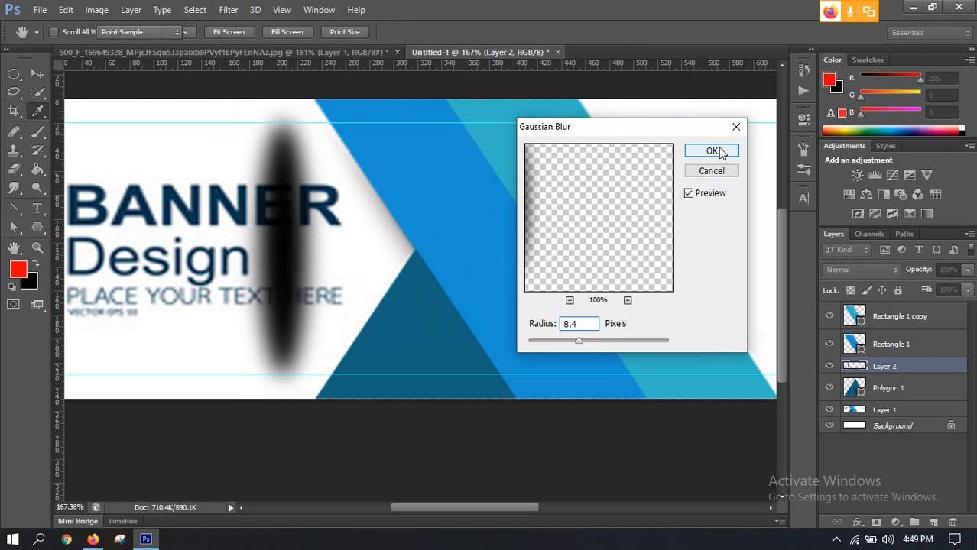
Lower Layer 2's opacity to 57% and reposition the blurred ellipse over the banner's heading text
left_click(968, 269)
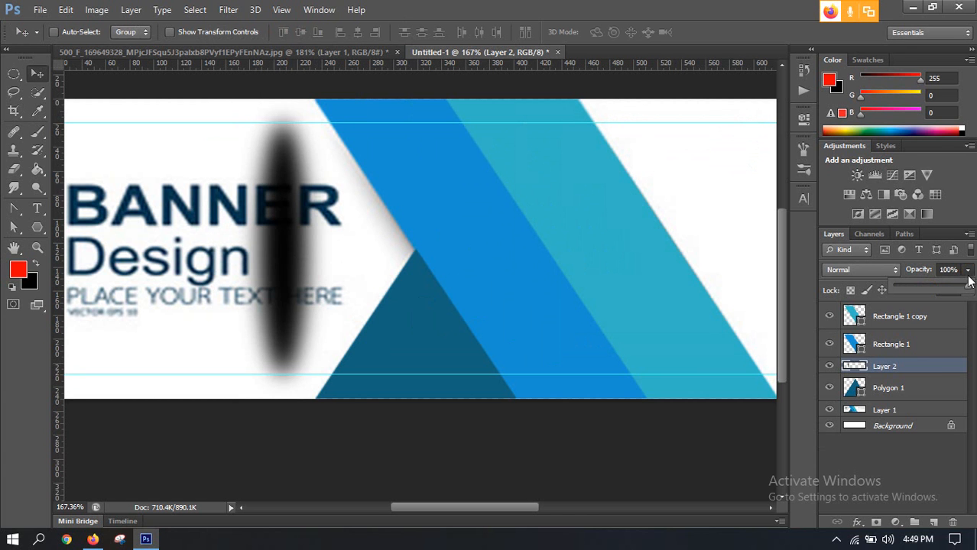
left_click_drag(965, 290, 937, 290)
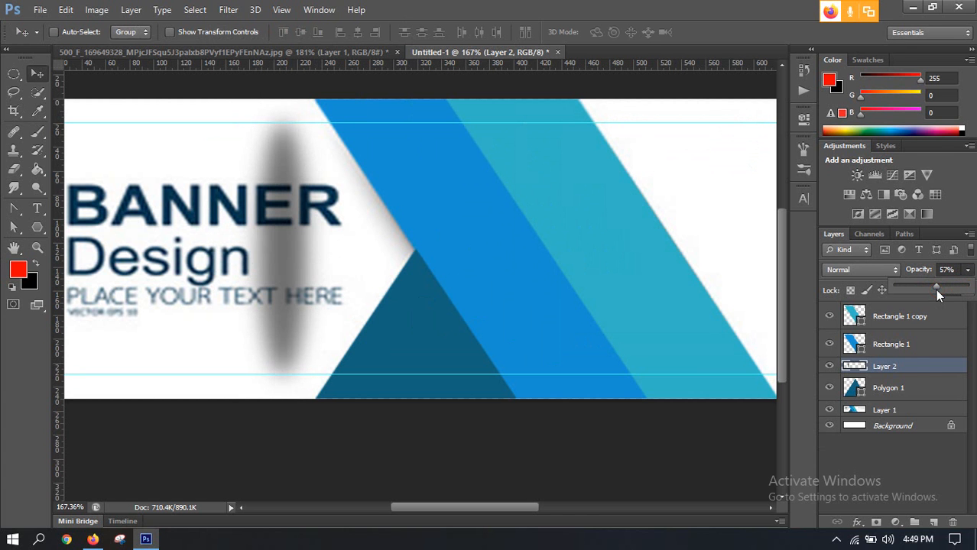
left_click(910, 366)
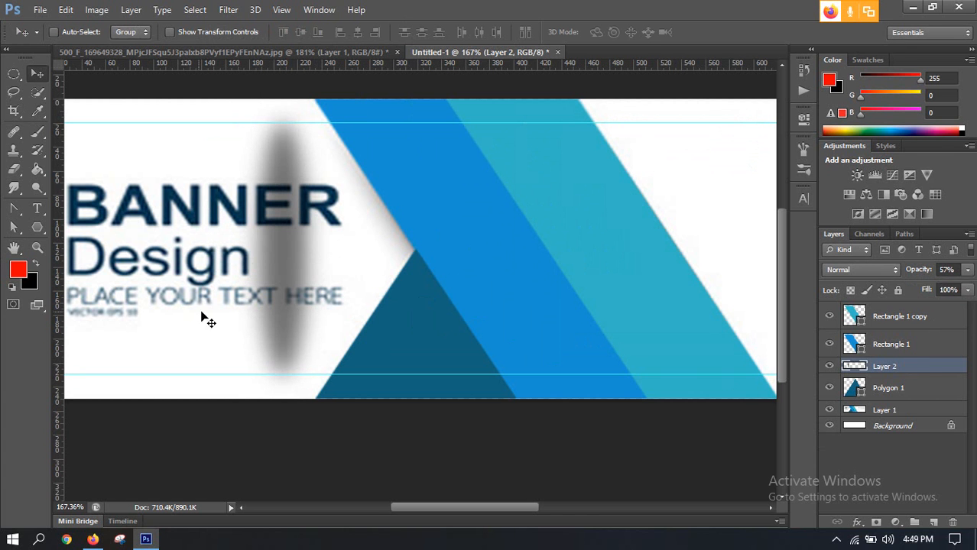
mouse_move(294, 252)
left_mouse_down()
mouse_move(708, 247)
mouse_move(460, 244)
mouse_move(228, 230)
mouse_move(201, 216)
left_mouse_up()
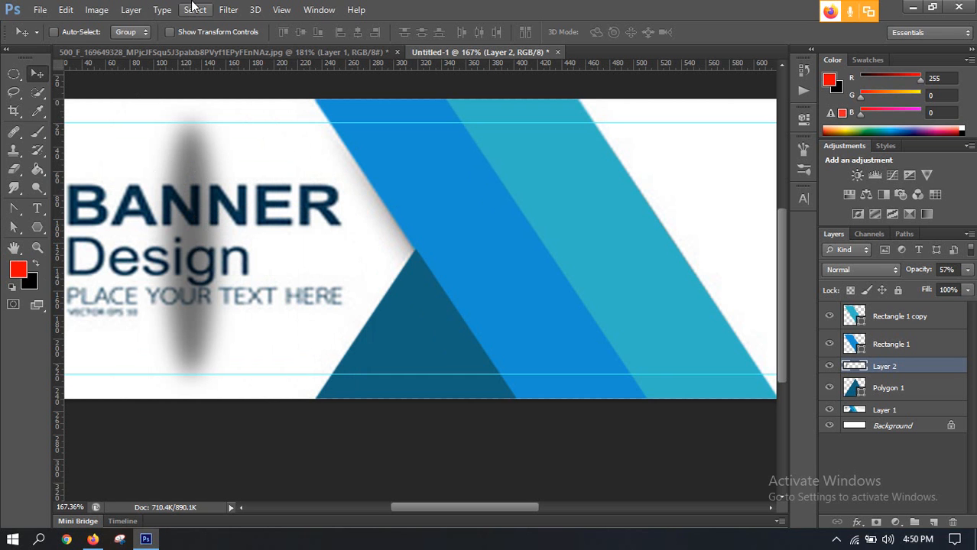
left_click_drag(190, 257, 236, 257)
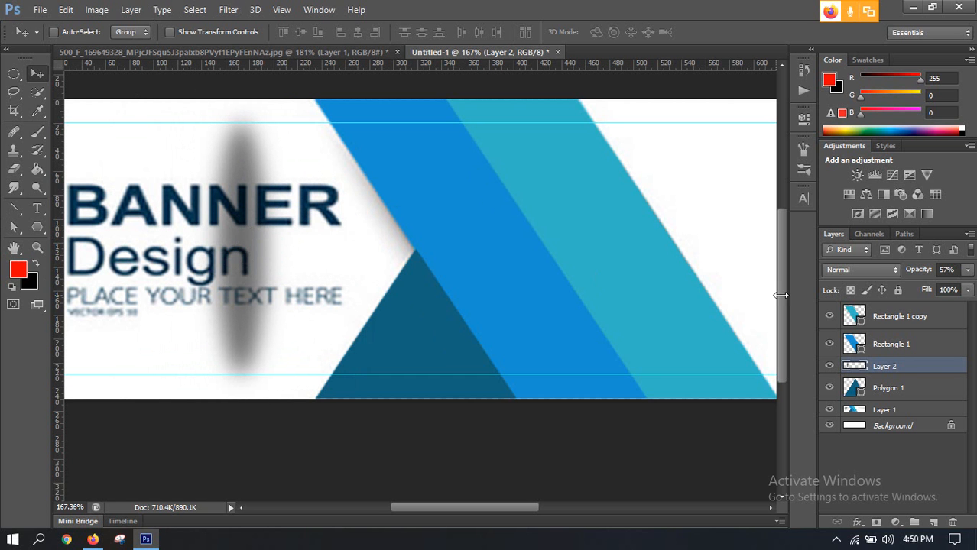
left_click(958, 269)
left_click(232, 244)
left_click_drag(236, 245, 262, 247)
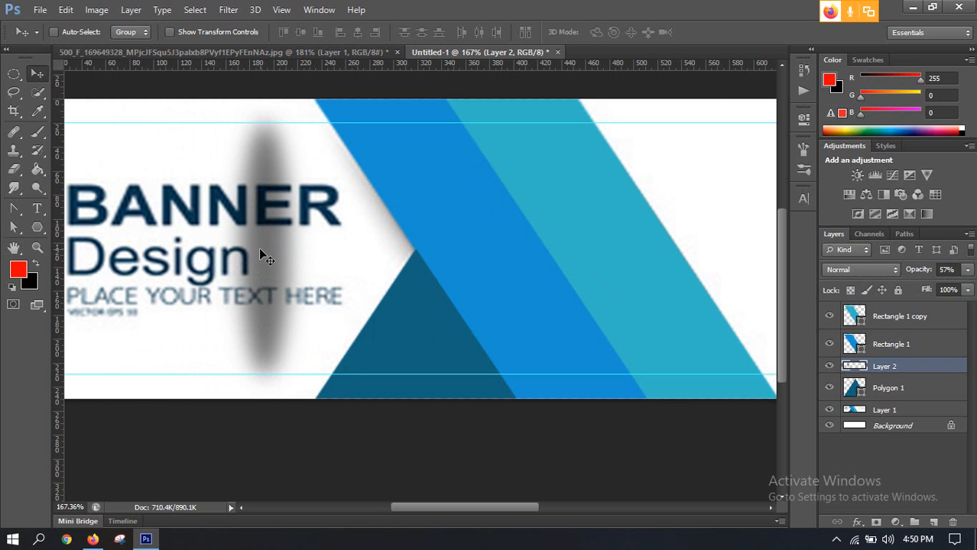
Rotate the blurred ellipse about -32° to match the blue stripe's slant and place it partly behind the stripe's left edge
key("ctrl+t")
left_click_drag(277, 91, 196, 95)
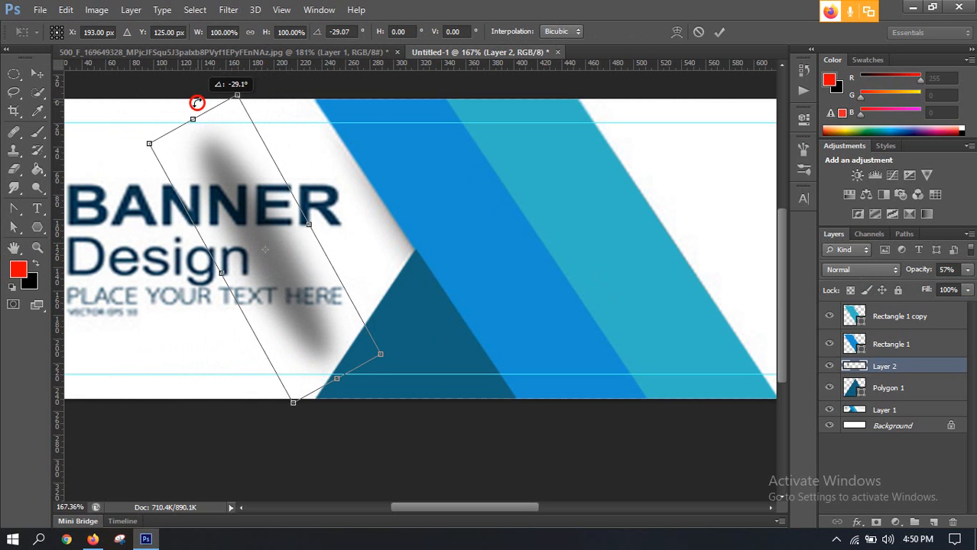
left_click_drag(265, 247, 380, 271)
left_click_drag(271, 259, 411, 259)
left_click_drag(522, 370, 539, 364)
left_click_drag(414, 254, 426, 254)
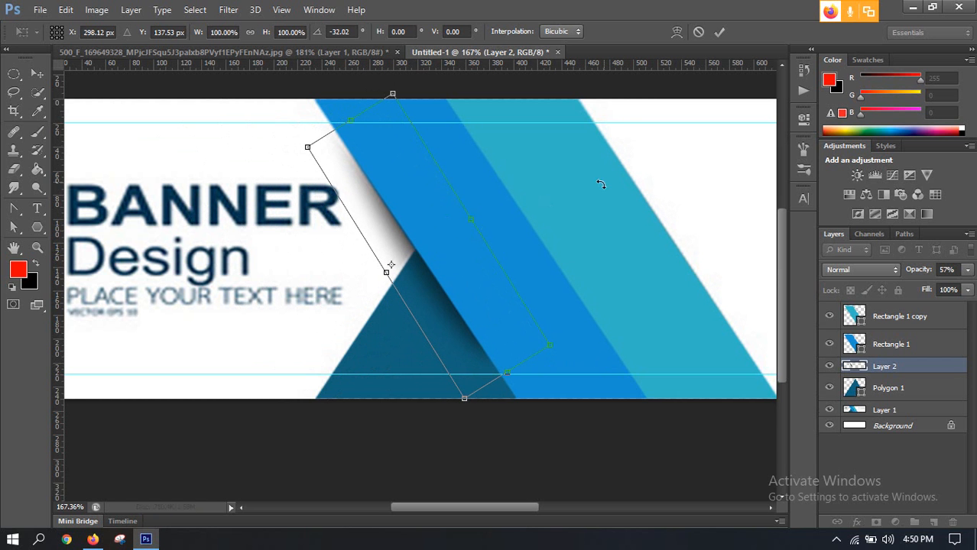
Nudge the rotated shadow slightly right behind the blue stripe and apply the transform
scroll(445, 254, "up", 2)
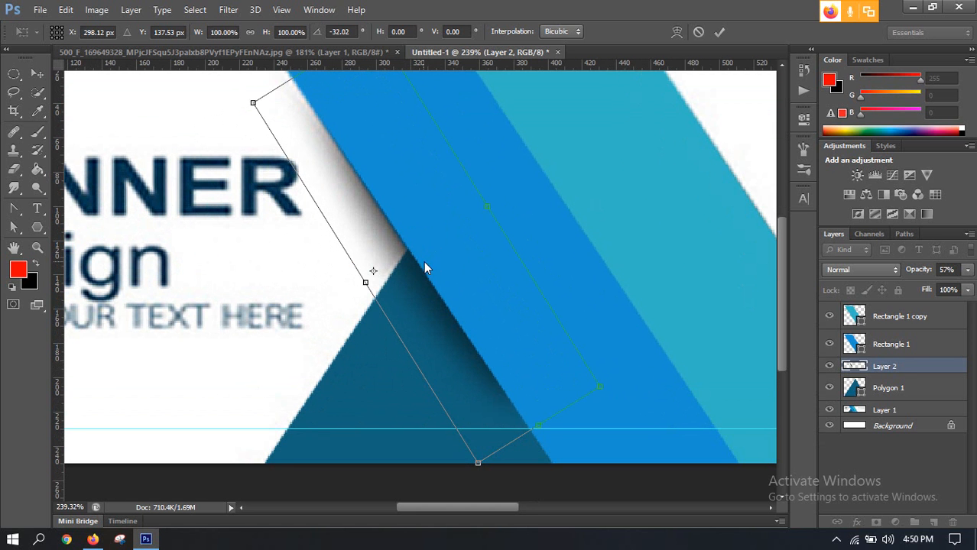
mouse_move(423, 261)
left_mouse_down()
mouse_move(433, 260)
mouse_move(422, 259)
left_mouse_up()
key("Right")
key("Right")
key("Right")
key("Right")
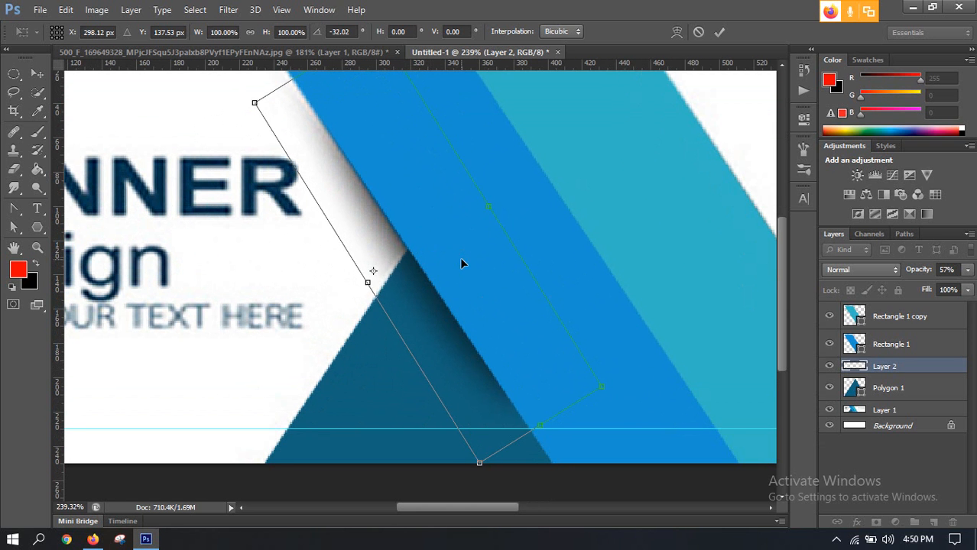
left_click(720, 33)
Hide the reference image in Layer 1 and compare the artwork with the Layer 2 shadow off and on
scroll(459, 252, "down", 3)
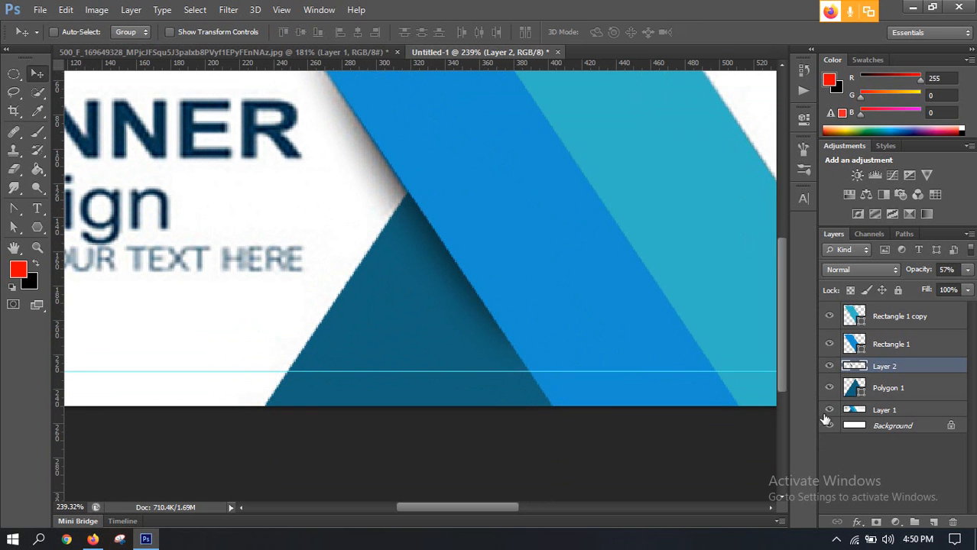
left_click(828, 411)
scroll(509, 384, "down", 5)
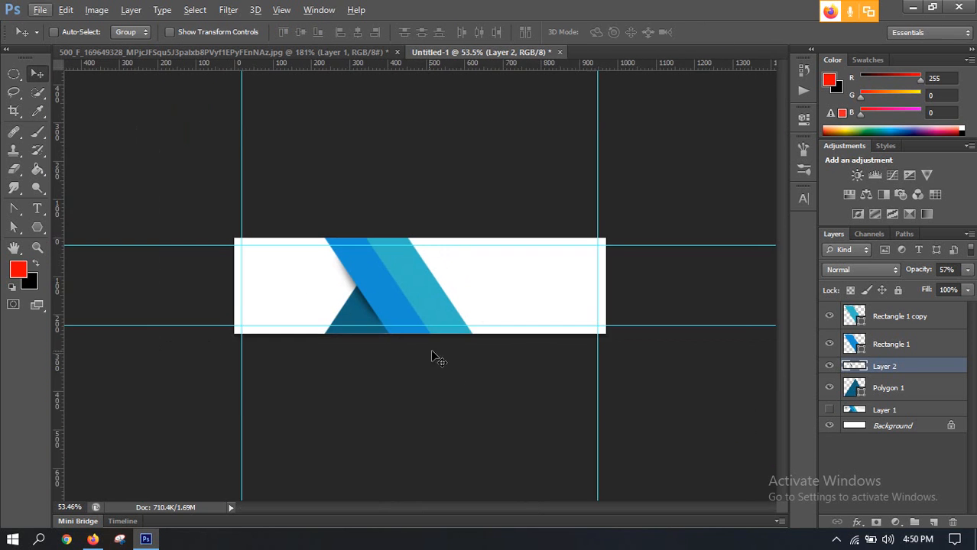
scroll(431, 349, "up", 3)
scroll(336, 289, "up", 2)
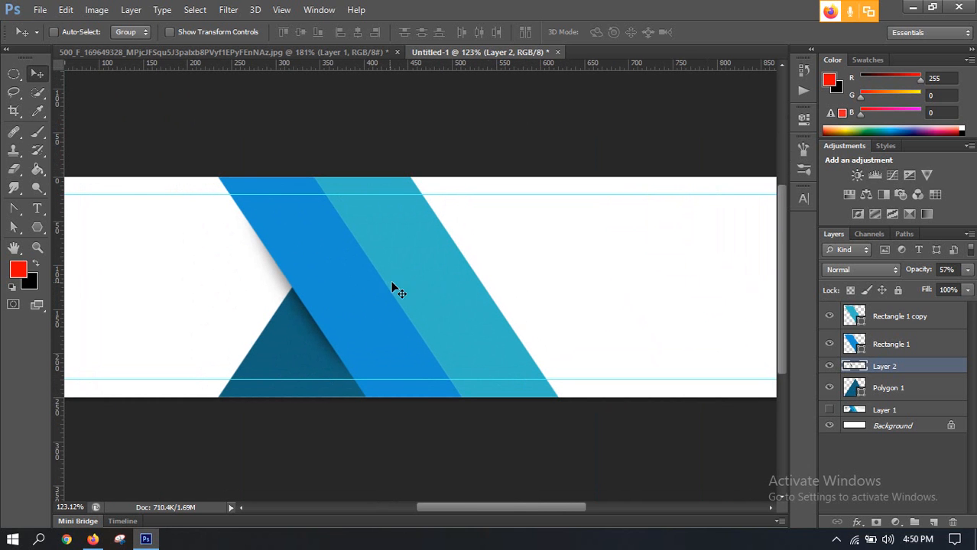
left_click(829, 366)
left_click(829, 367)
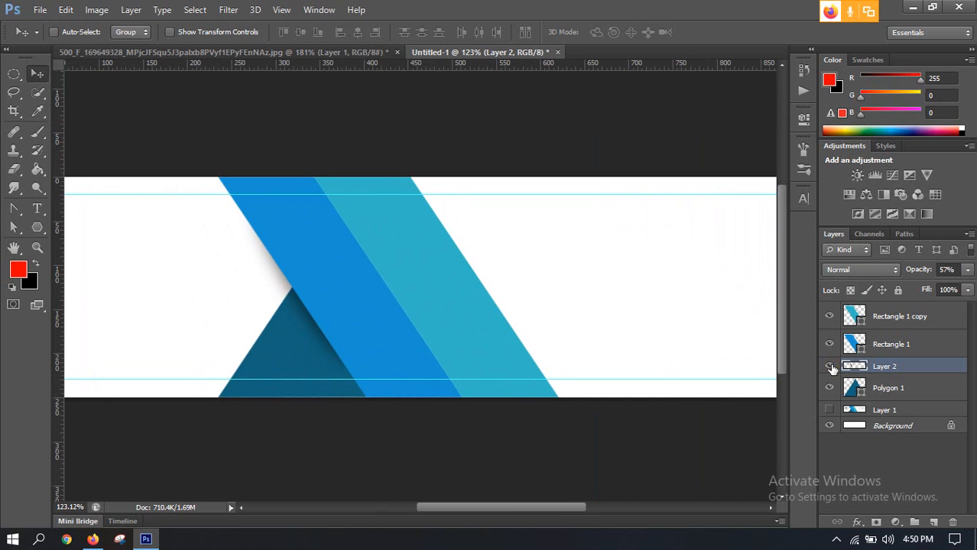
Set the opacity of the shadow on Layer 2 to 65%
left_click(967, 272)
left_click_drag(946, 287, 951, 289)
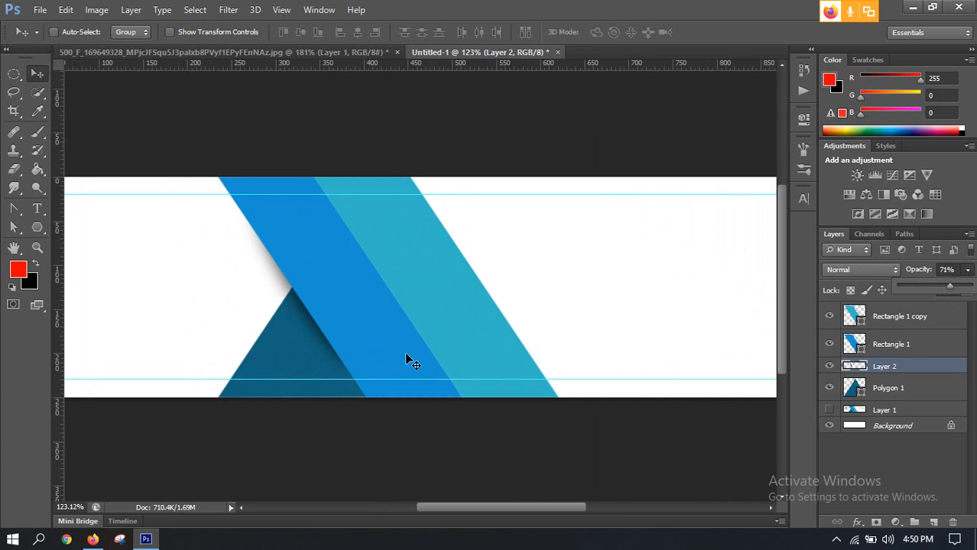
left_click(894, 270)
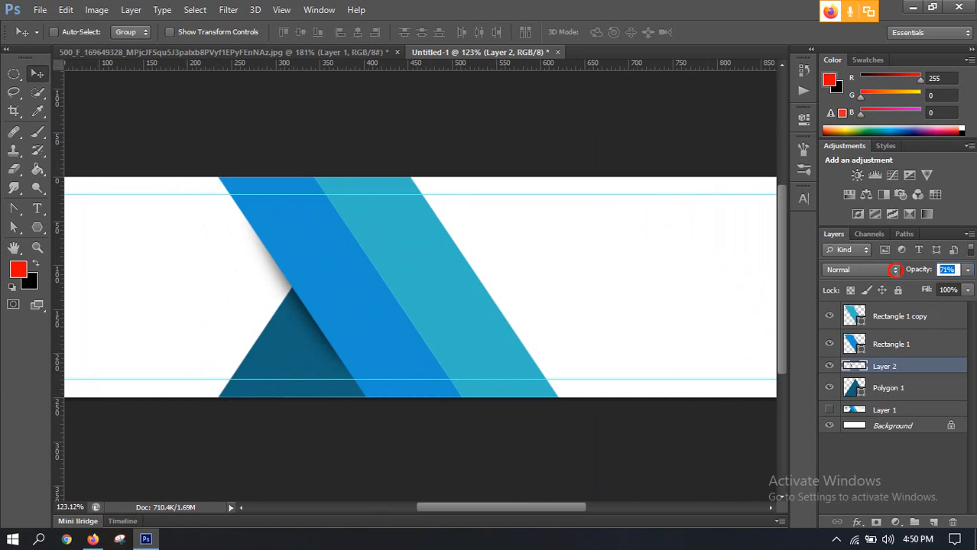
type("65")
key("Return")
Place a duplicate of the Layer 2 shadow above Rectangle 1, along the teal stripe's left edge, and compare it with the reference image
scroll(346, 231, "down", 3)
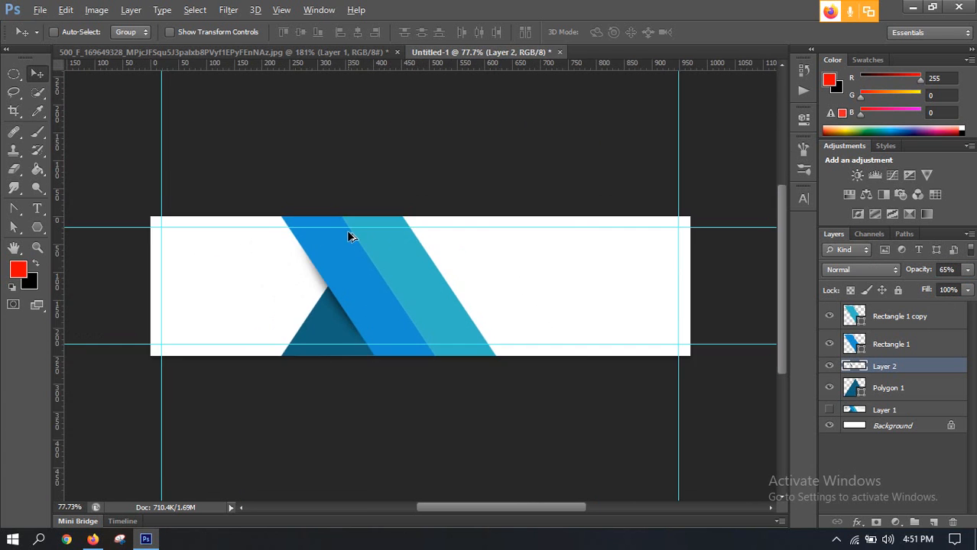
scroll(352, 318, "up", 2)
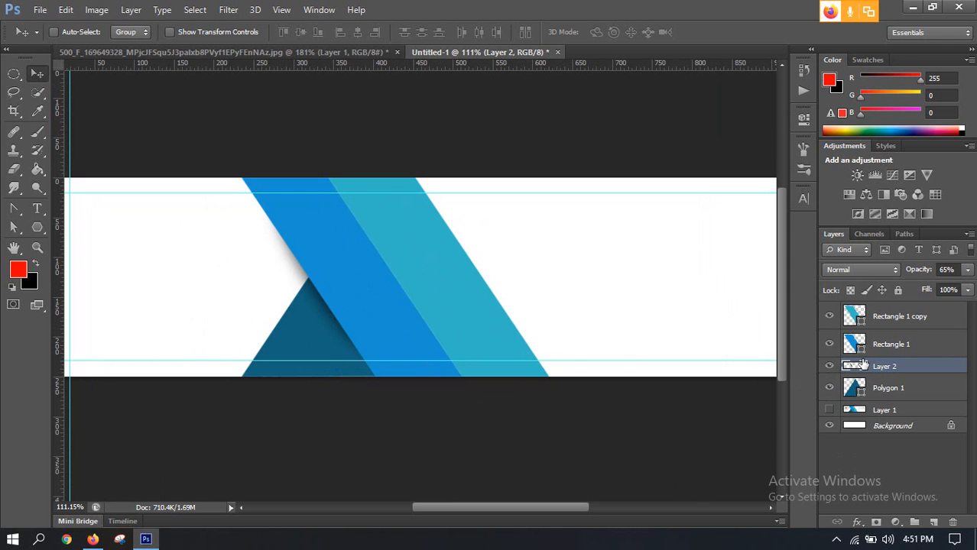
key("ctrl+j")
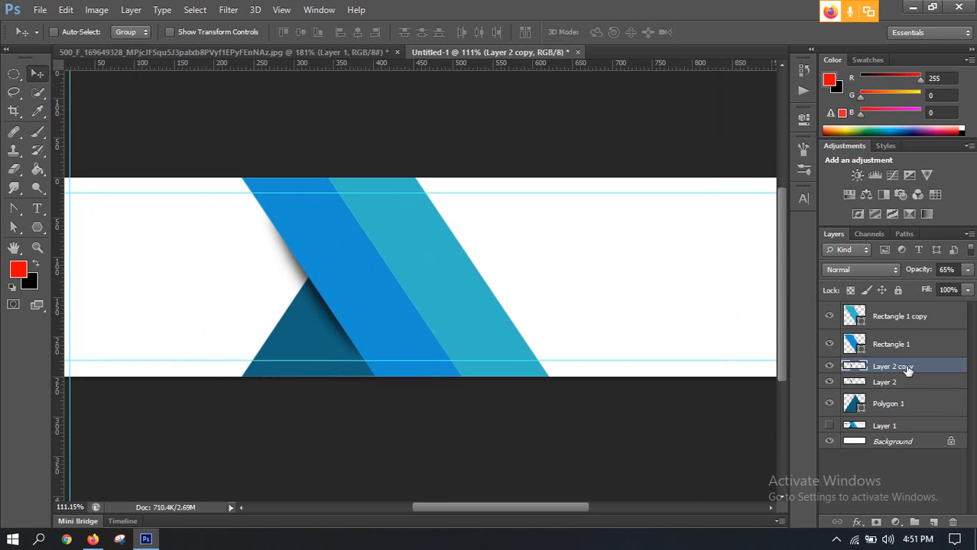
left_click_drag(902, 370, 886, 328)
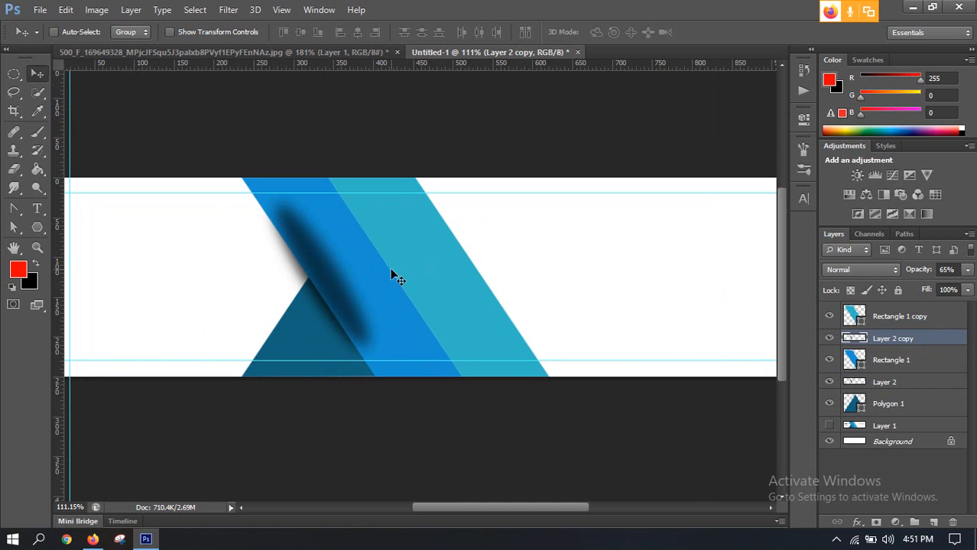
left_click_drag(348, 281, 435, 275)
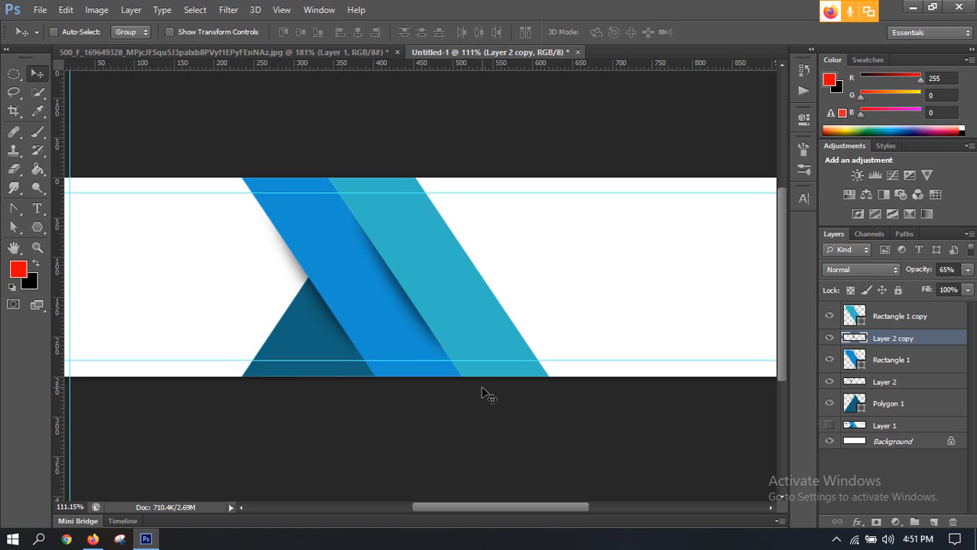
left_click(829, 426, "alt")
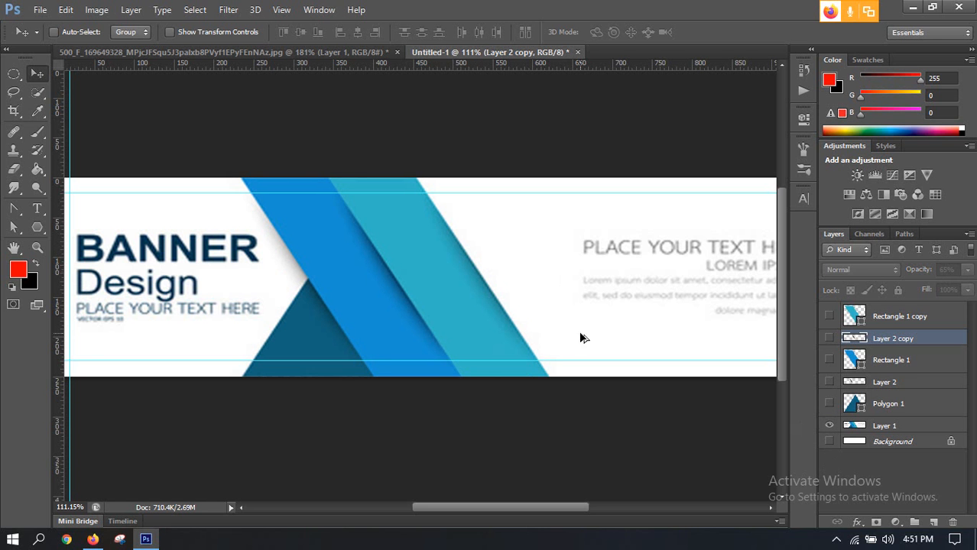
left_click(828, 427, "alt")
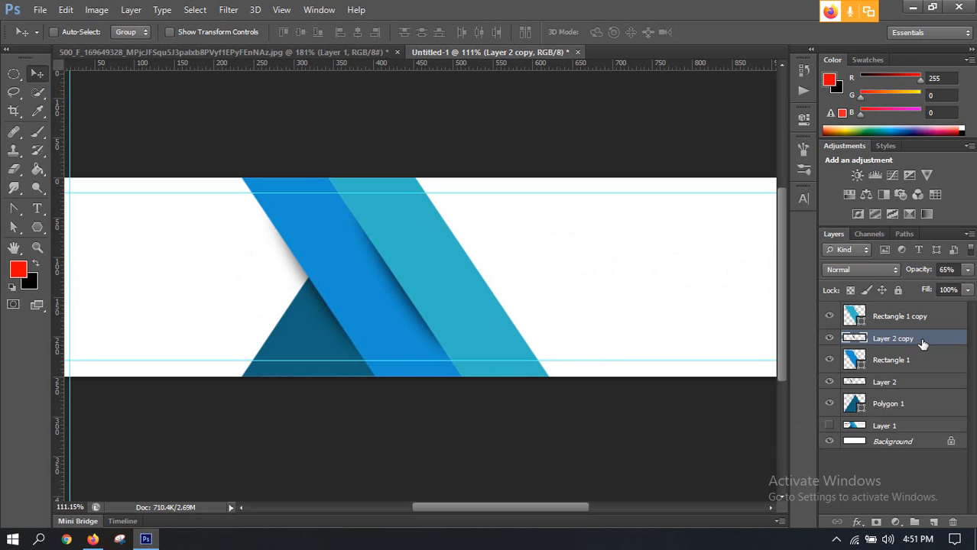
Duplicate the Layer 2 copy shadow, move it above Rectangle 1 copy and position it along the teal stripe's right edge
key("ctrl+j")
left_click_drag(905, 336, 906, 310)
left_click_drag(419, 291, 500, 282)
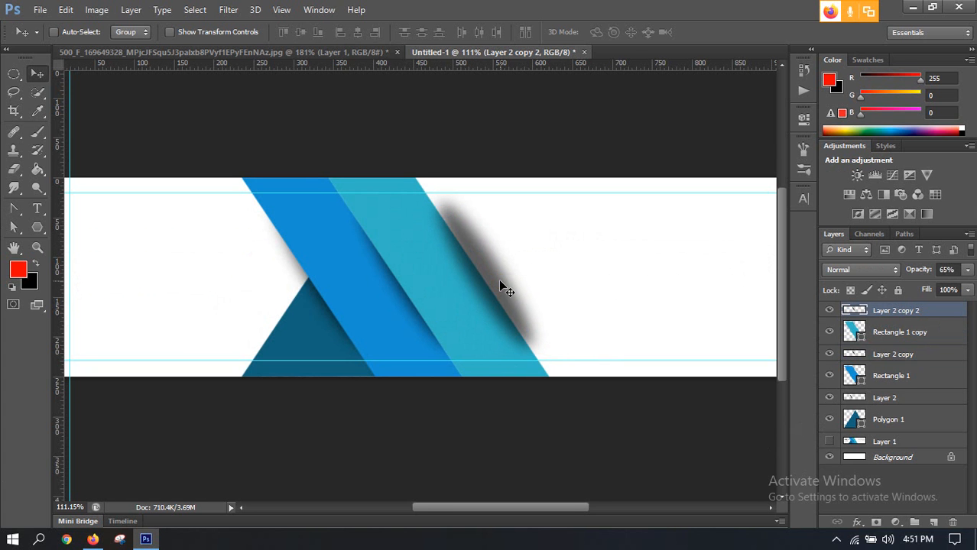
scroll(489, 274, "up", 3)
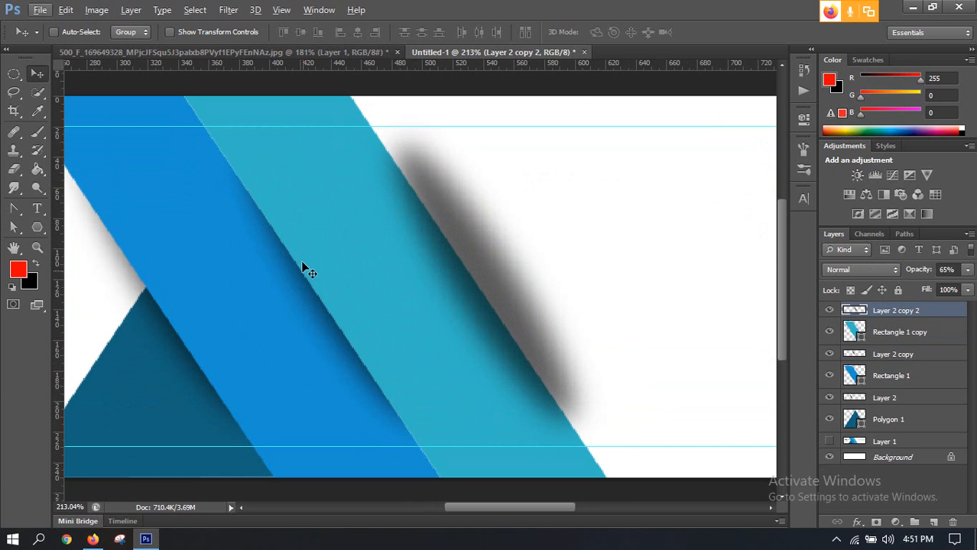
left_click_drag(475, 265, 496, 278)
Examine the placement of the topmost shadow along the teal stripe's right edge at several magnifications
scroll(496, 279, "down", 4)
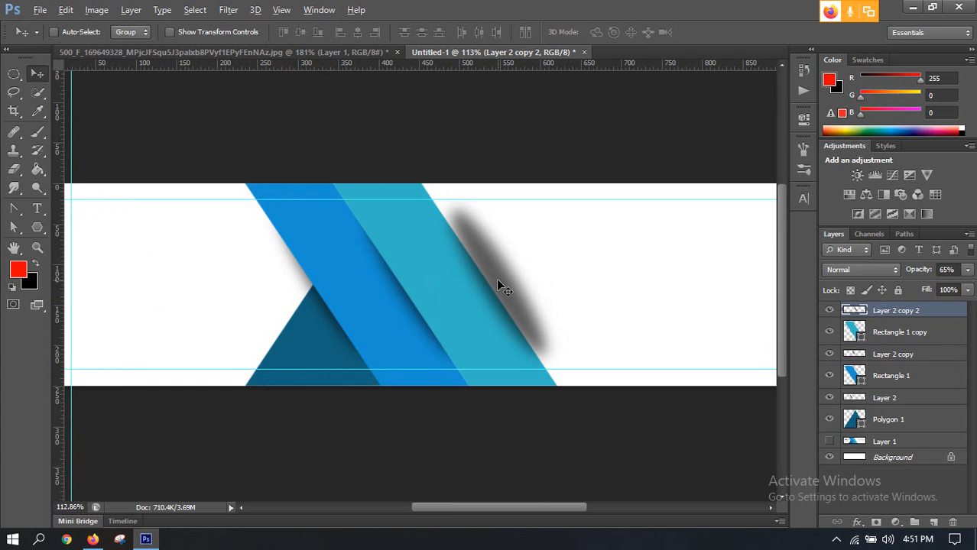
left_click(458, 272)
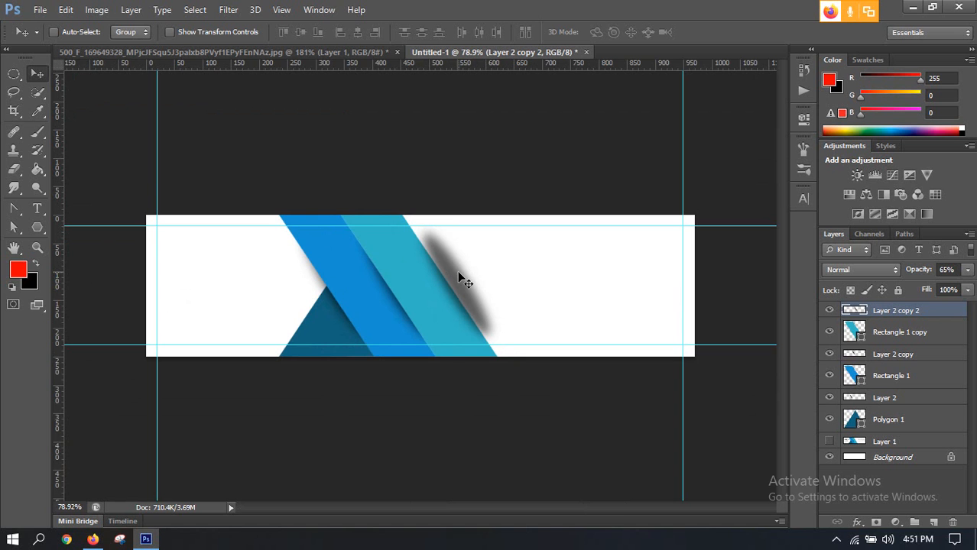
scroll(458, 273, "up", 3)
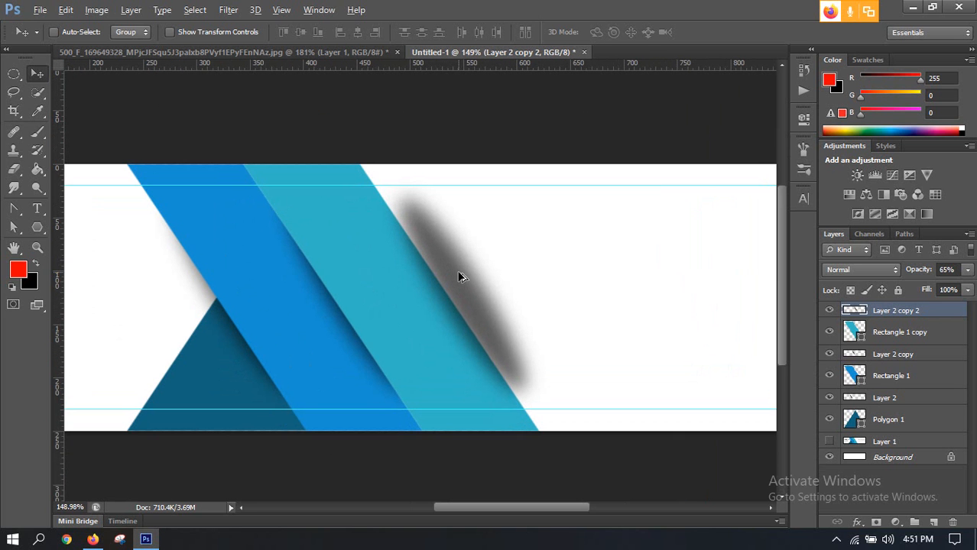
scroll(458, 277, "up", 1)
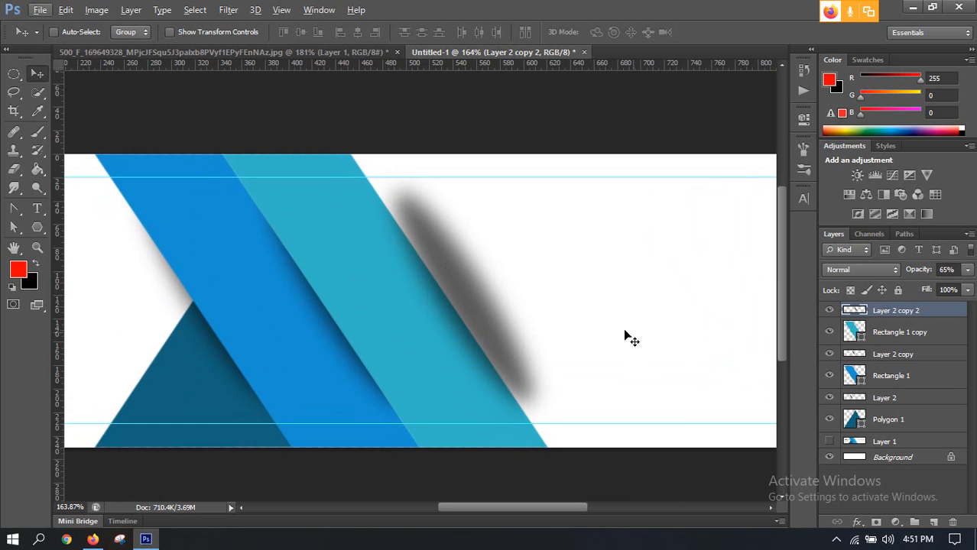
scroll(467, 282, "up", 1)
scroll(444, 260, "up", 5)
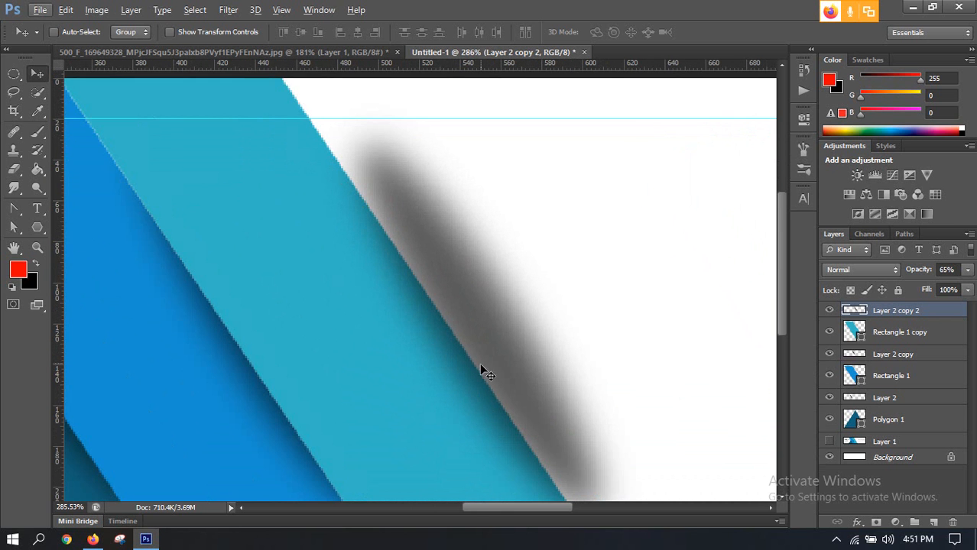
scroll(473, 326, "down", 2)
scroll(304, 197, "down", 2)
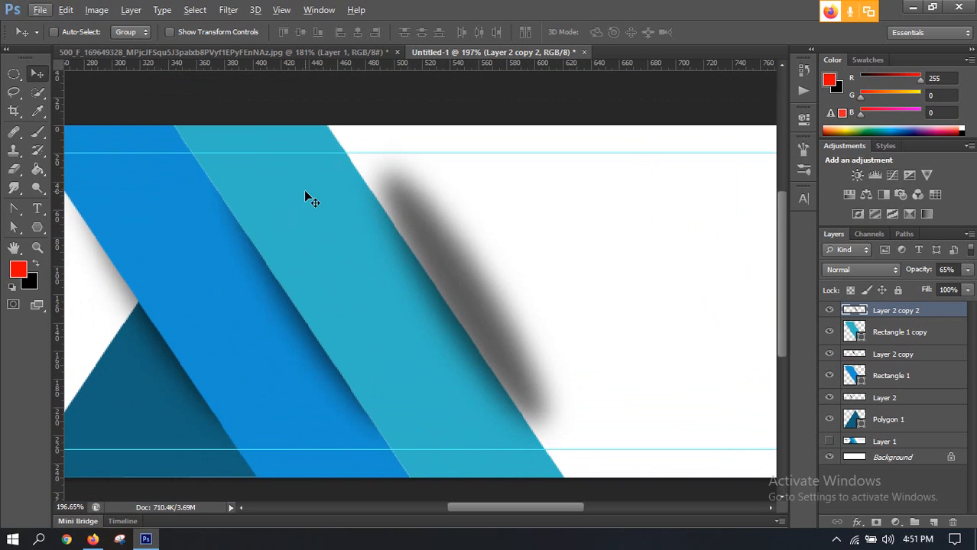
Delete the part of the topmost shadow that falls outside the teal stripe, using the Rectangle 1 copy outline as selection, and deselect
left_click(853, 331, "ctrl")
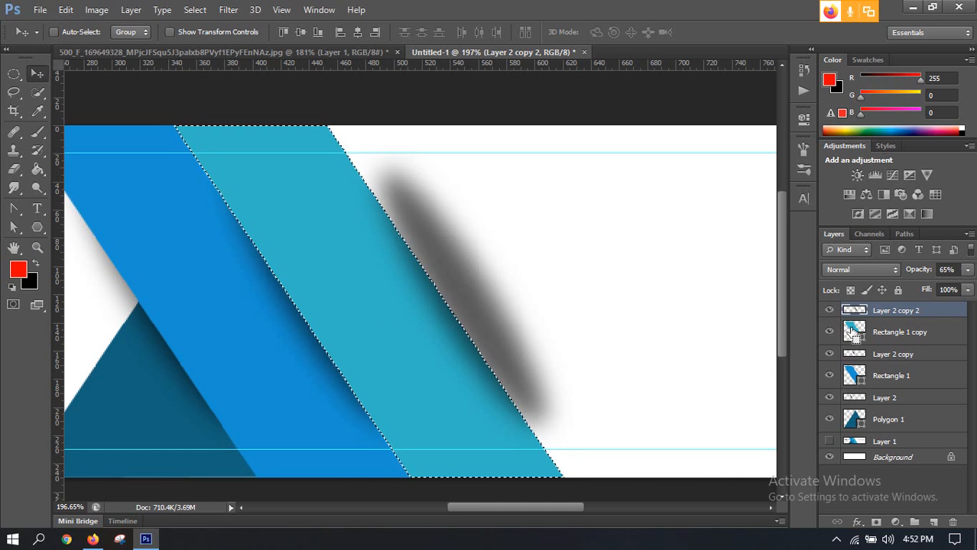
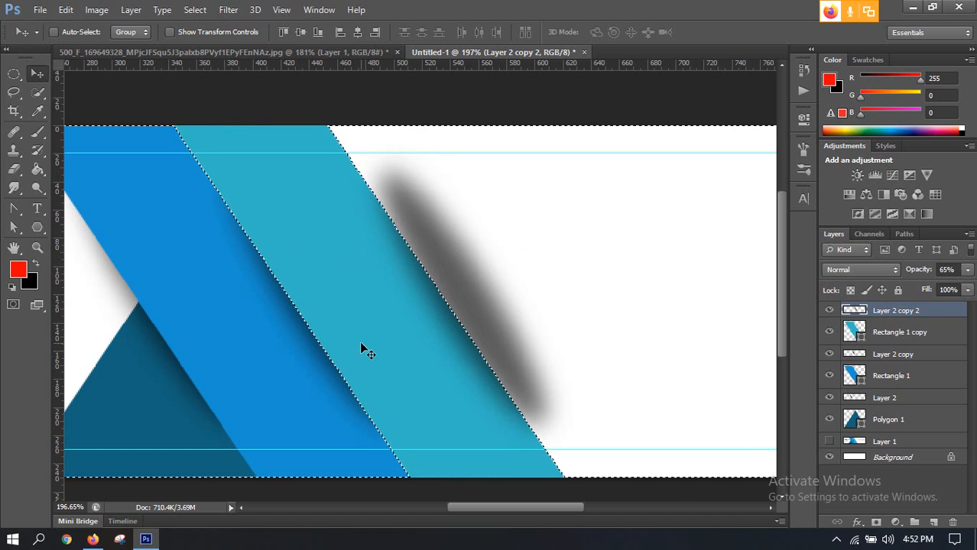
key("ctrl+shift+i")
key("Delete")
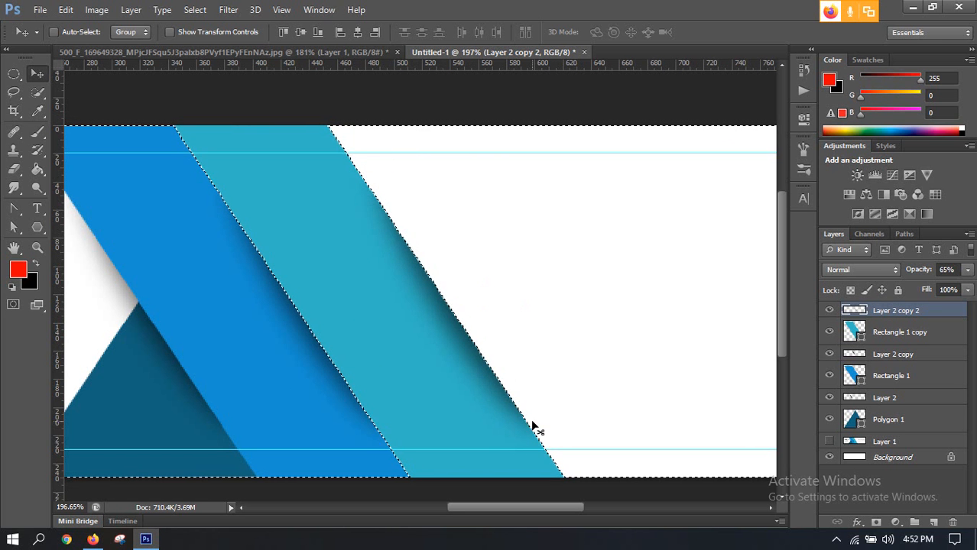
key("ctrl+d")
scroll(503, 379, "down", 5)
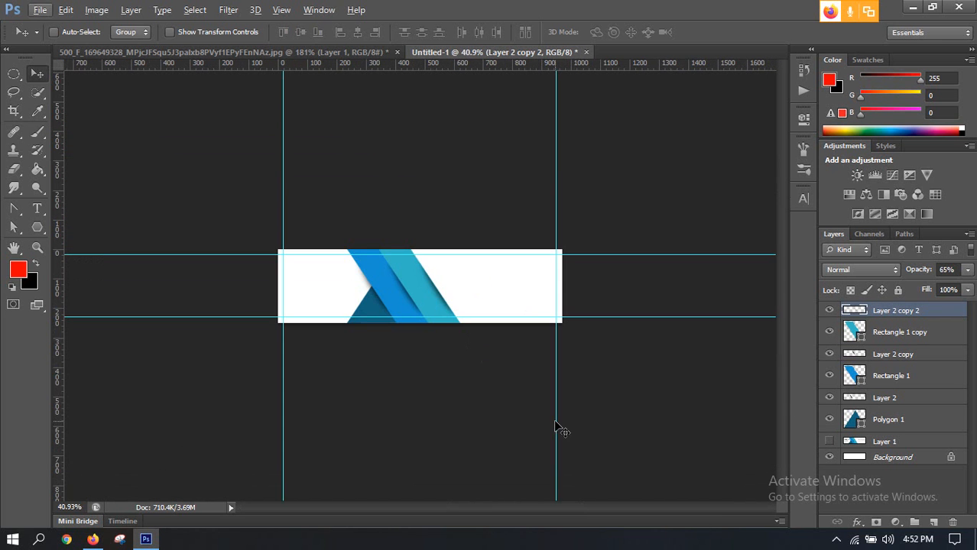
scroll(436, 288, "up", 2)
scroll(497, 295, "up", 2)
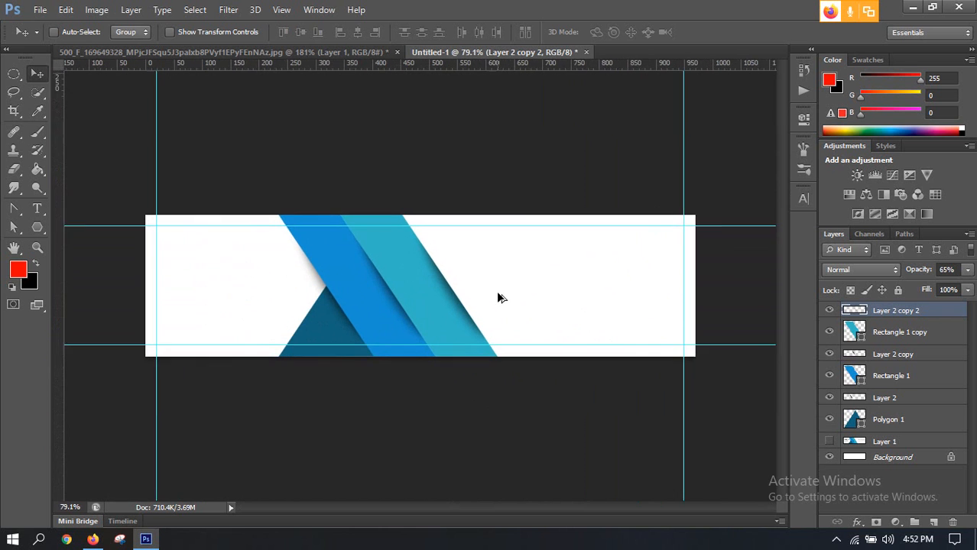
scroll(497, 295, "down", 3)
scroll(498, 297, "up", 4)
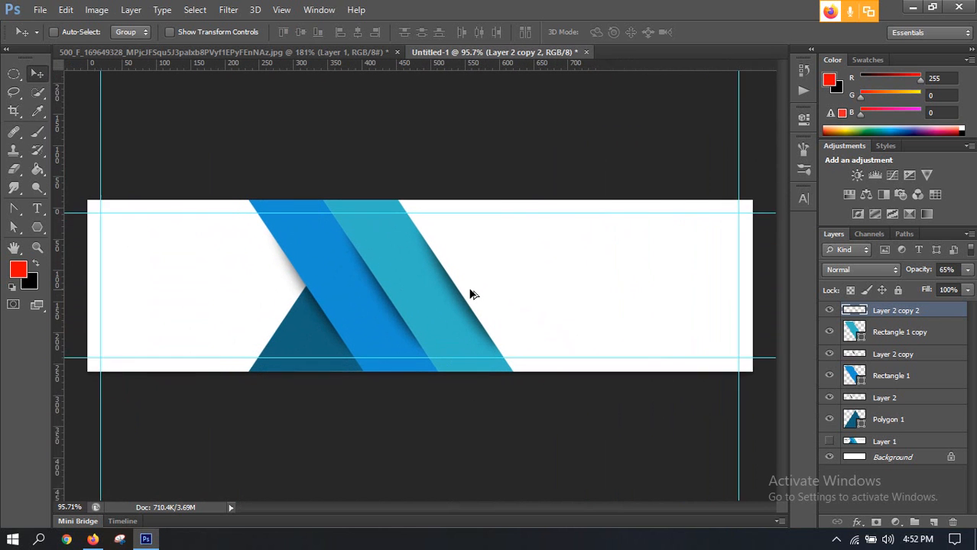
Set the opacity of the Layer 2 copy 2 shadow to 40%
left_click(967, 270)
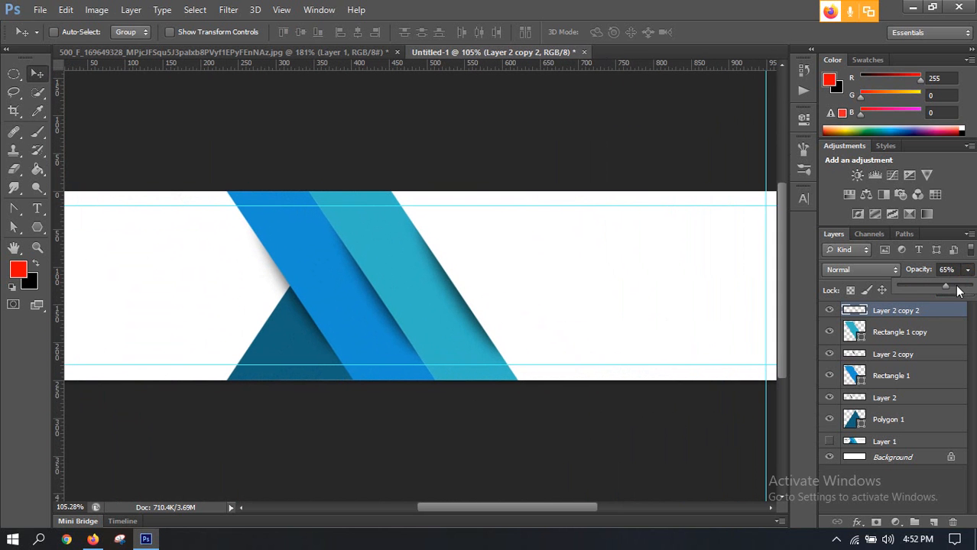
left_click_drag(954, 288, 931, 288)
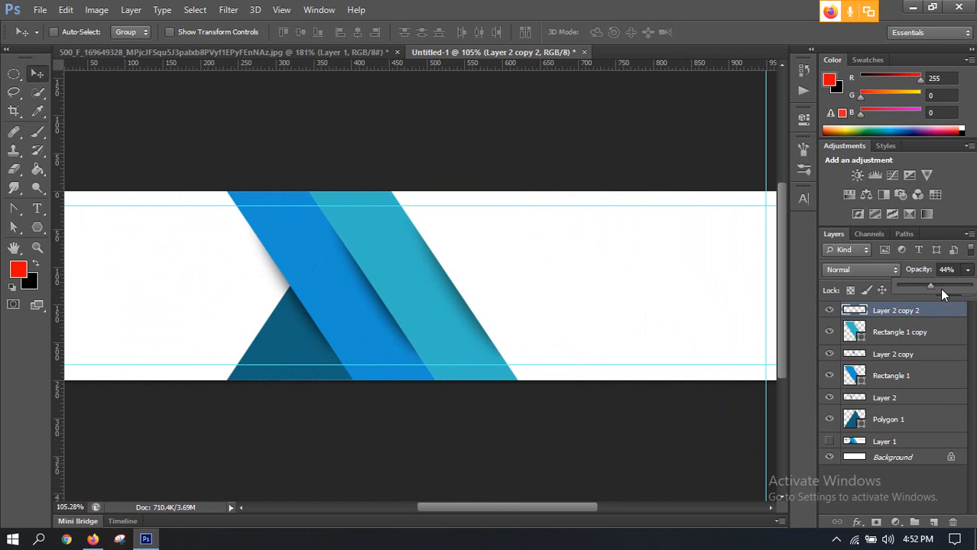
left_click(956, 270)
type("40")
key("Return")
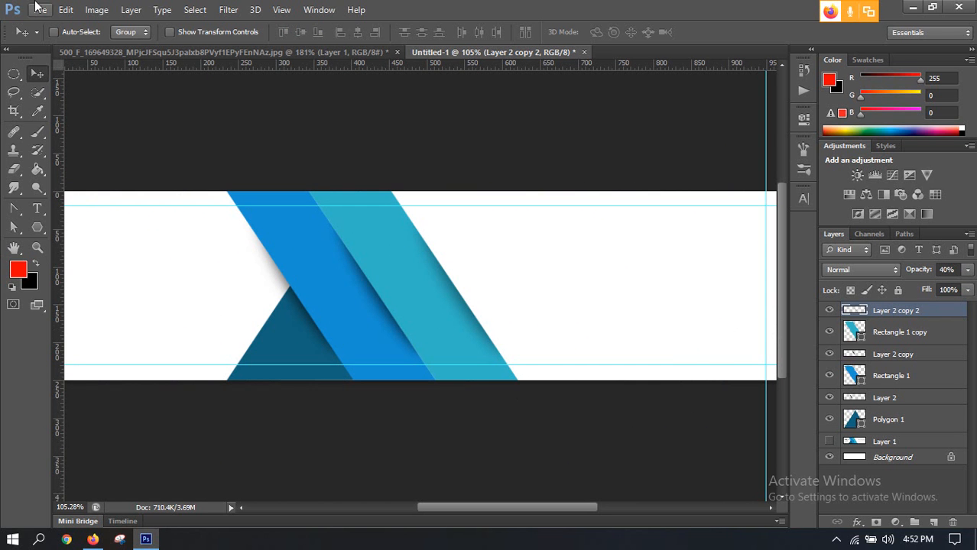
left_click(15, 74)
left_click(39, 74)
Compare the finished stripes and shadows with the reference image by showing Layer 1 briefly and hiding it again
scroll(415, 335, "down", 5)
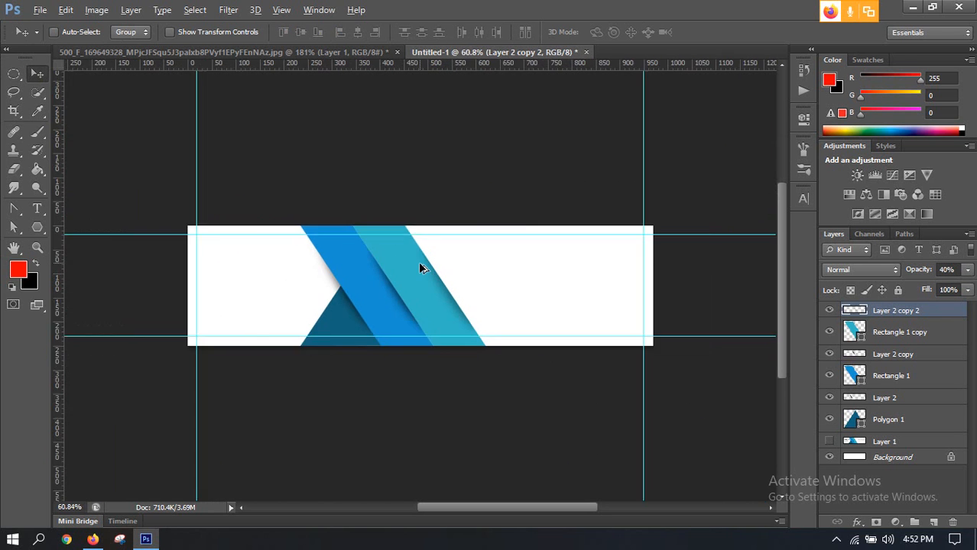
left_click(830, 442)
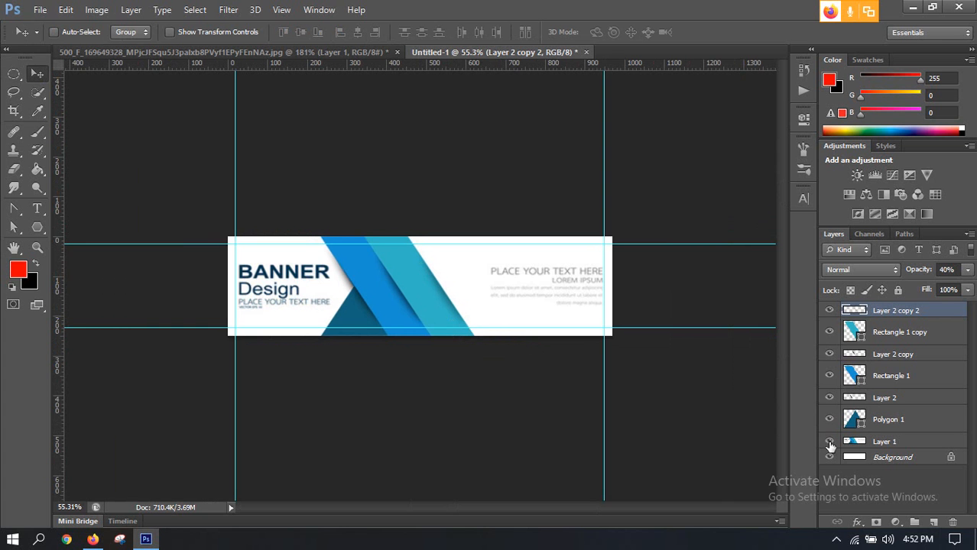
scroll(419, 288, "up", 4)
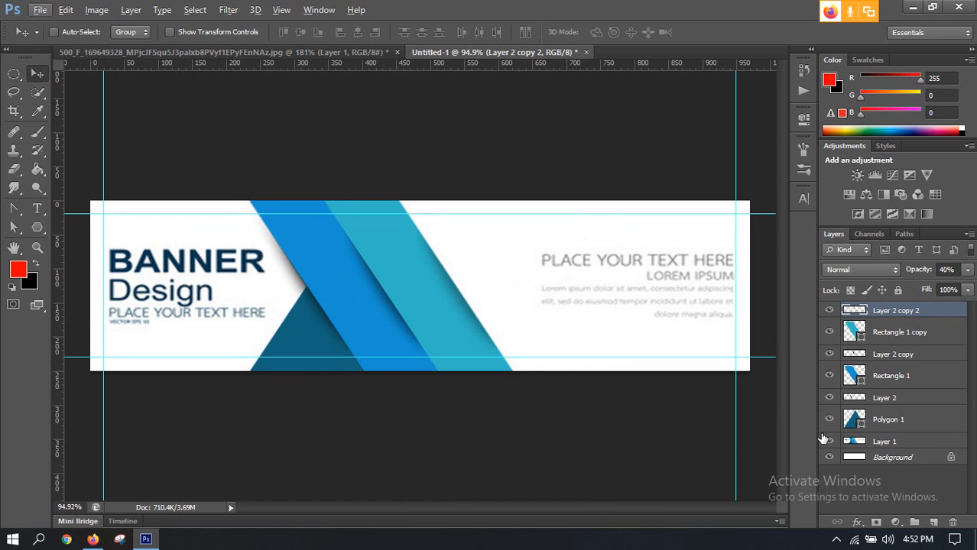
left_click(830, 441)
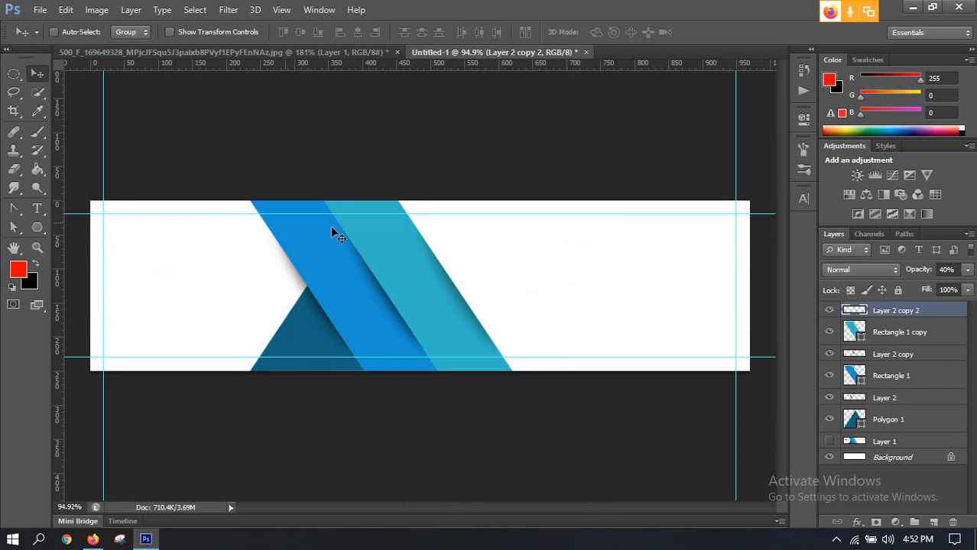
Add a text layer to the right of the stripes reading "Banner" and "Design" on two separate lines
left_click(34, 209)
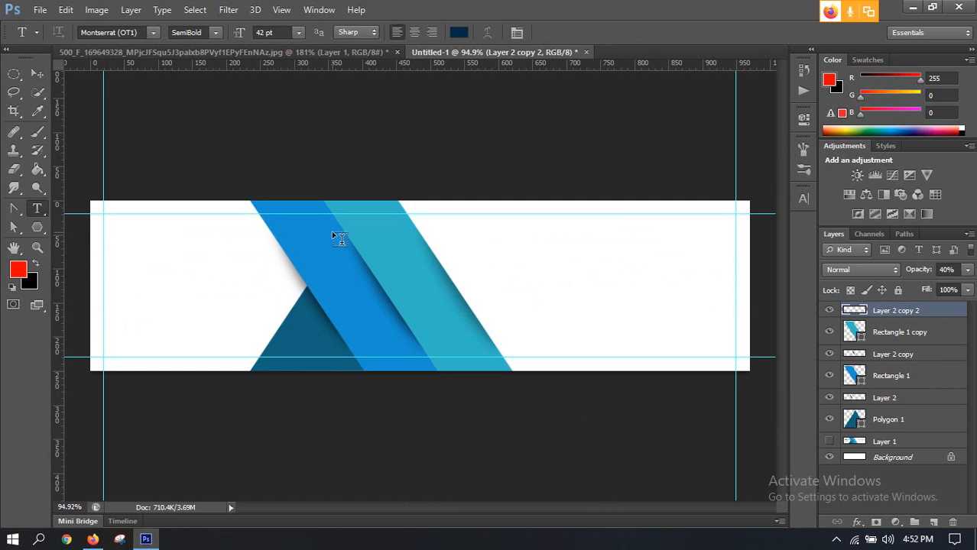
left_click(497, 247)
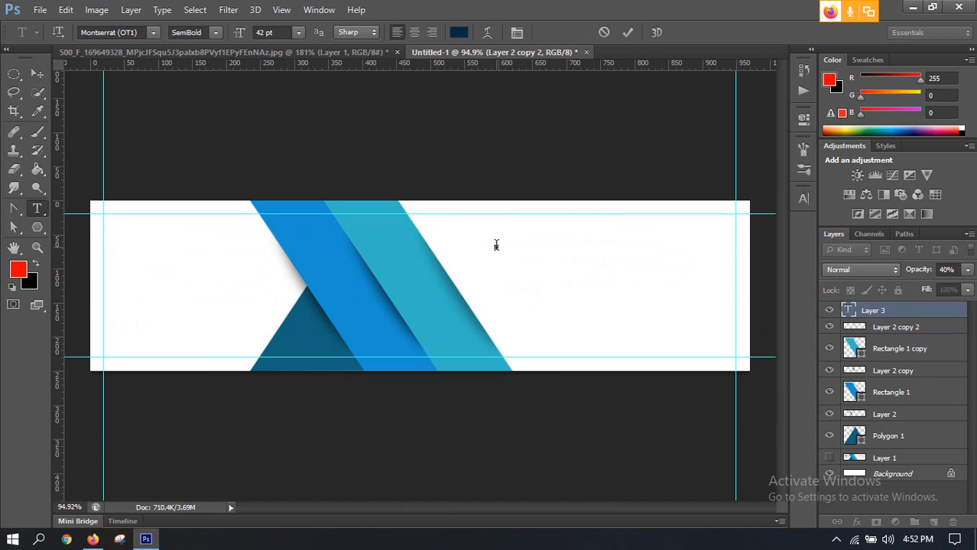
type("Ban")
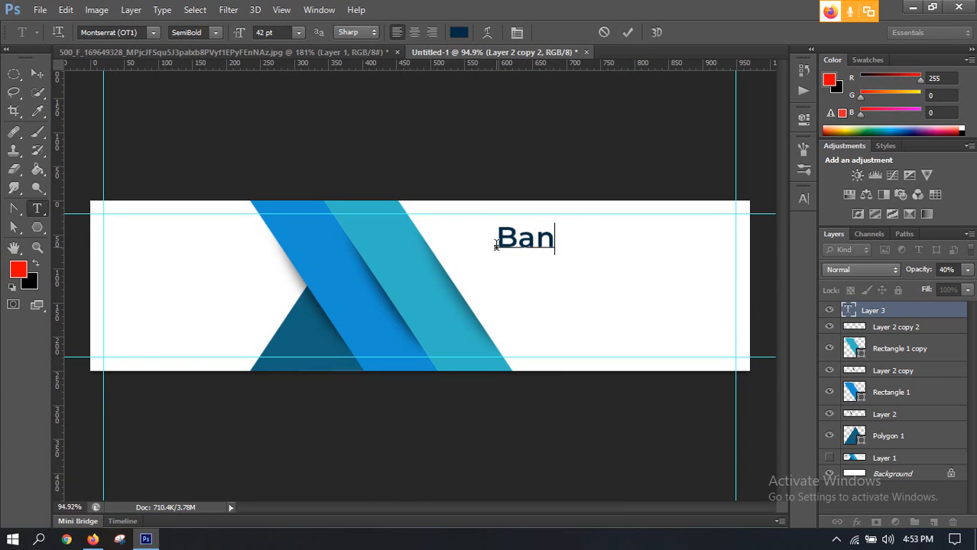
type("ner Design")
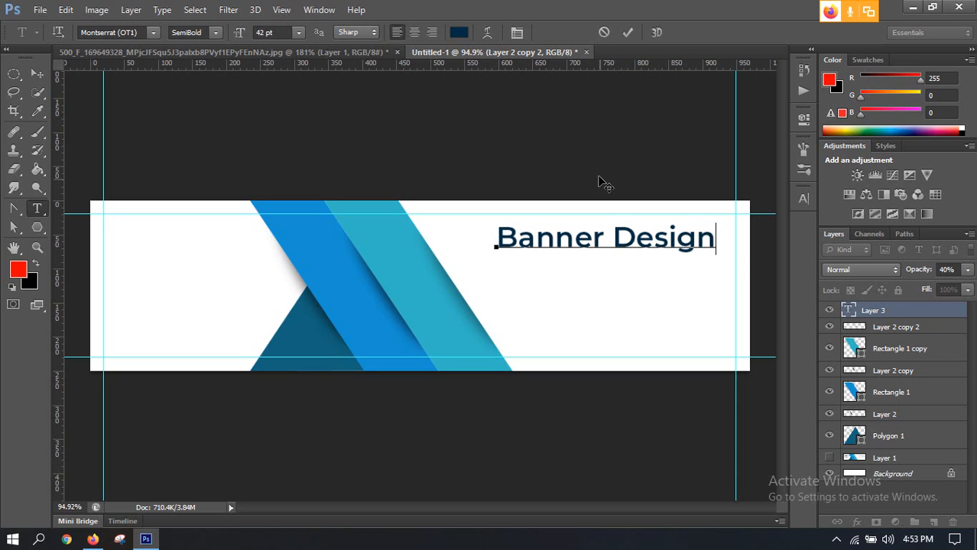
left_click(616, 241)
key("BackSpace")
key("Return")
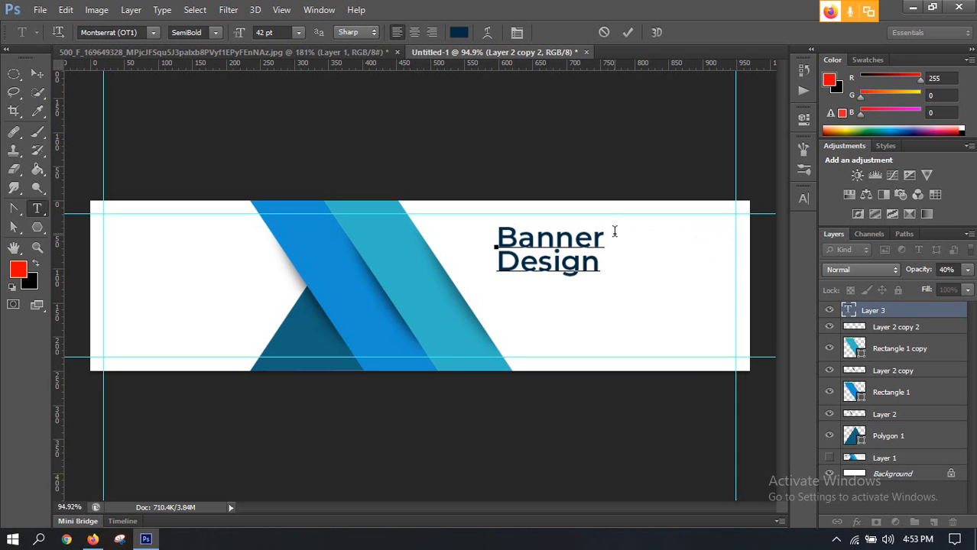
Show the reference image on Layer 1 and set the font style of the word "Design" to Regular
left_click(830, 458)
left_click(830, 459)
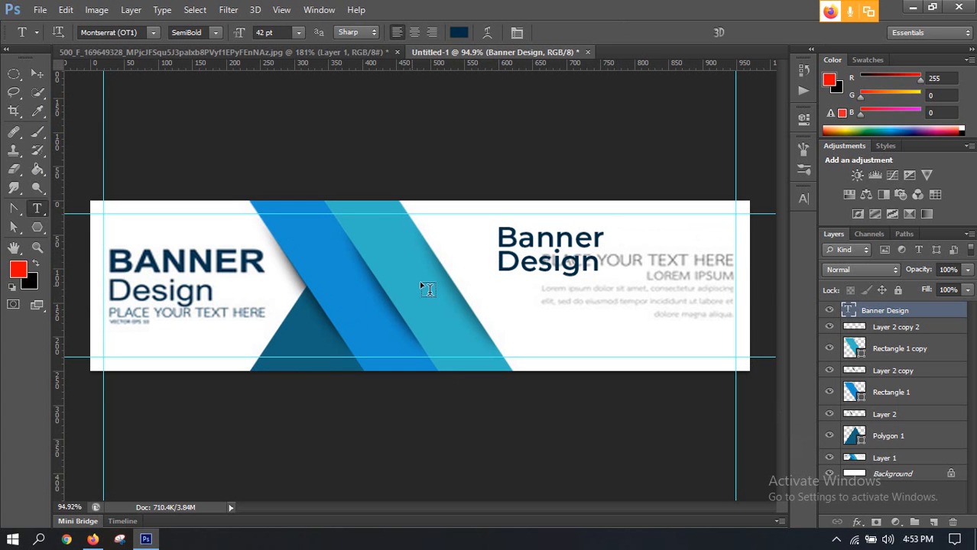
double_click(848, 311)
left_click(537, 266)
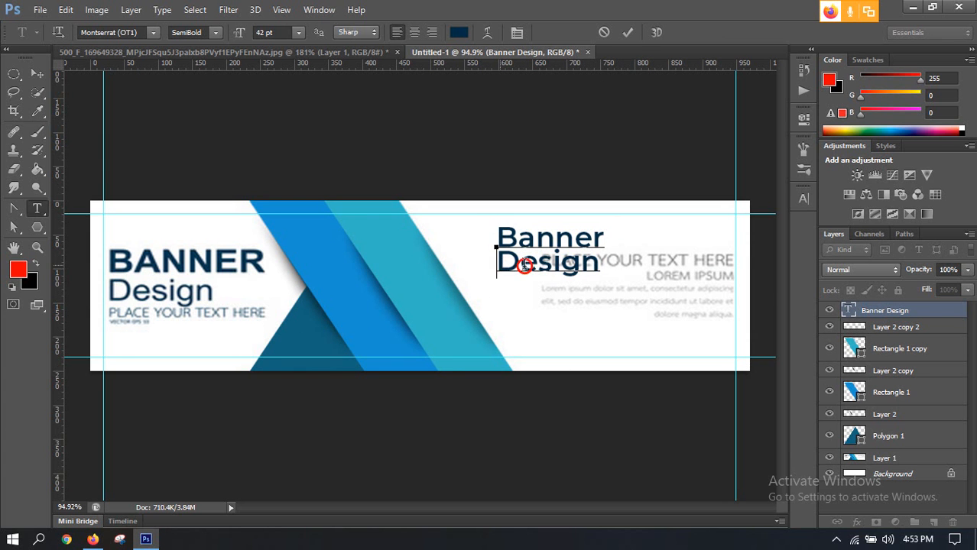
double_click(520, 263)
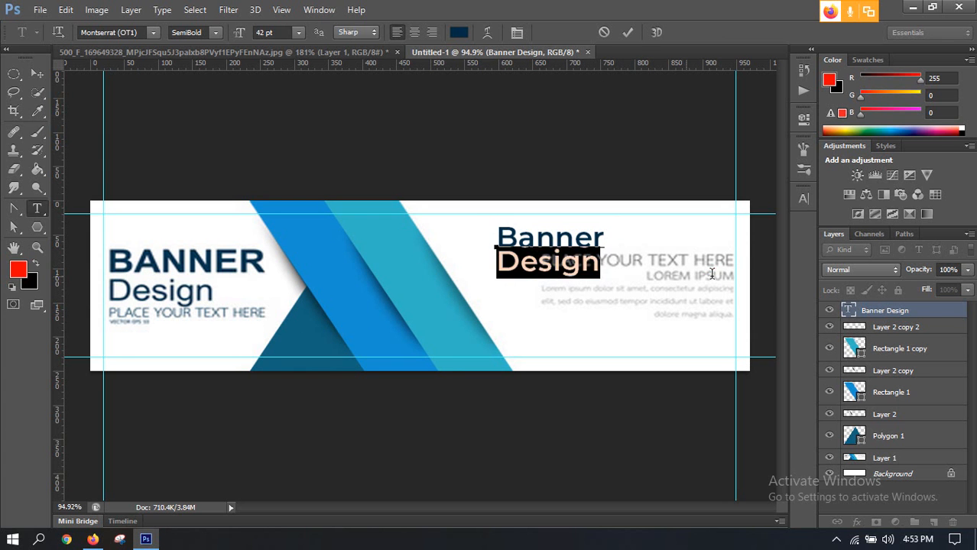
left_click(215, 32)
left_click(191, 68)
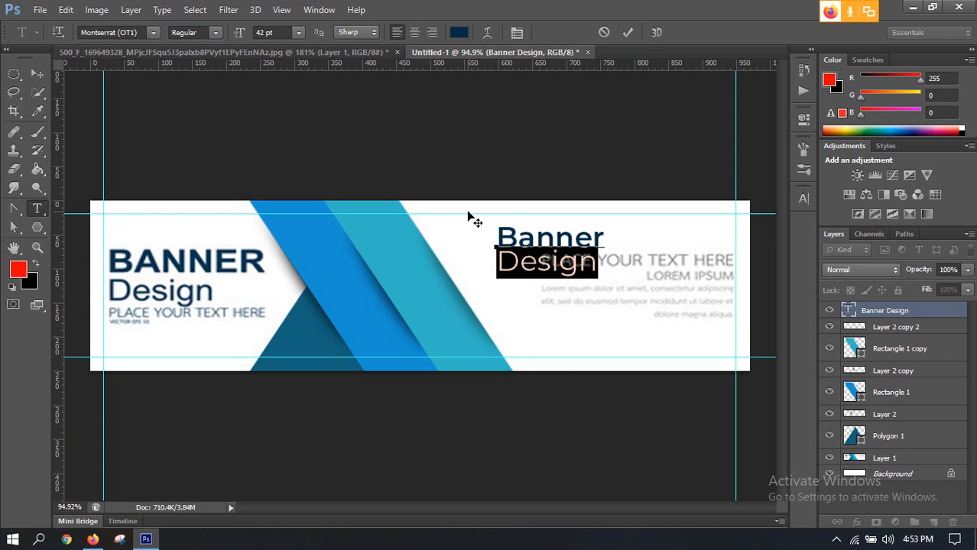
Select the word "Banner" in the heading and display its detailed character formatting options
left_click_drag(497, 233, 616, 236)
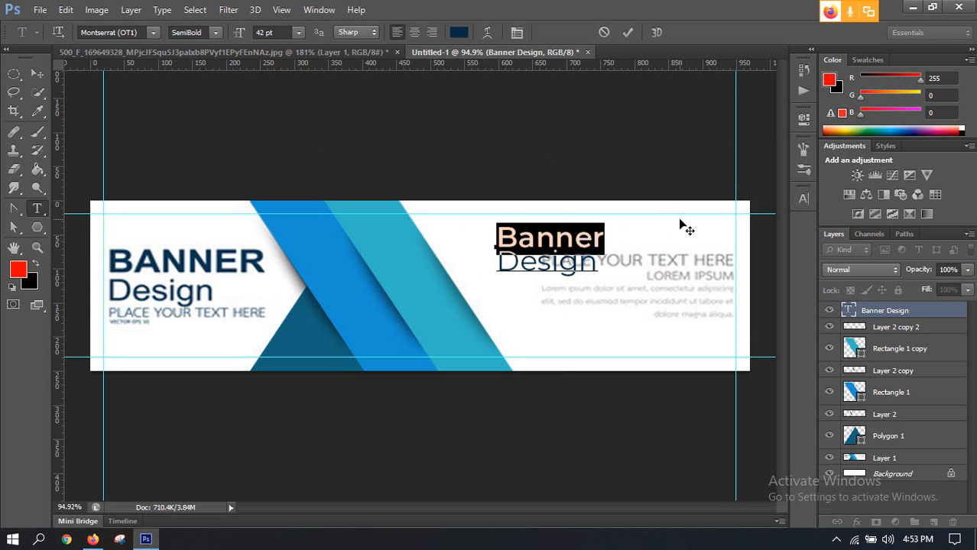
left_click(318, 9)
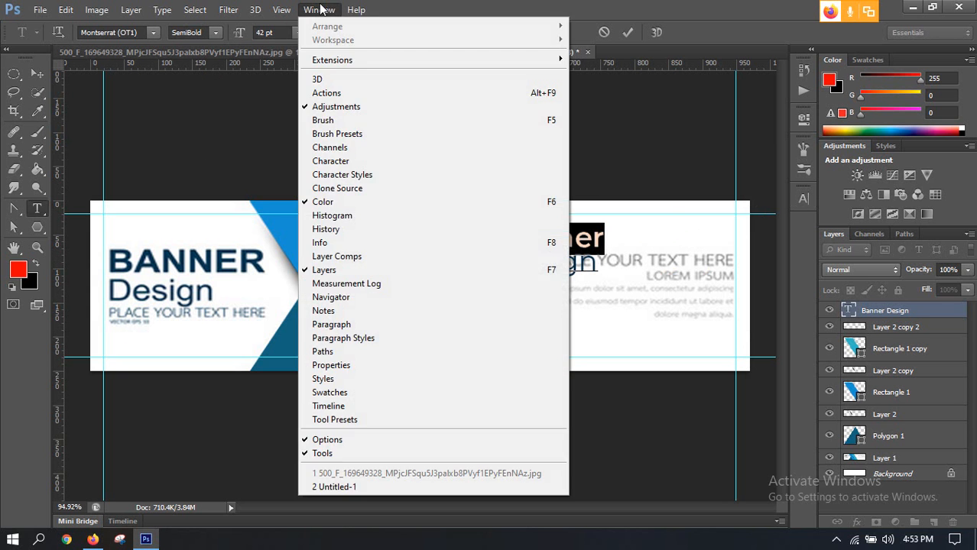
left_click(330, 161)
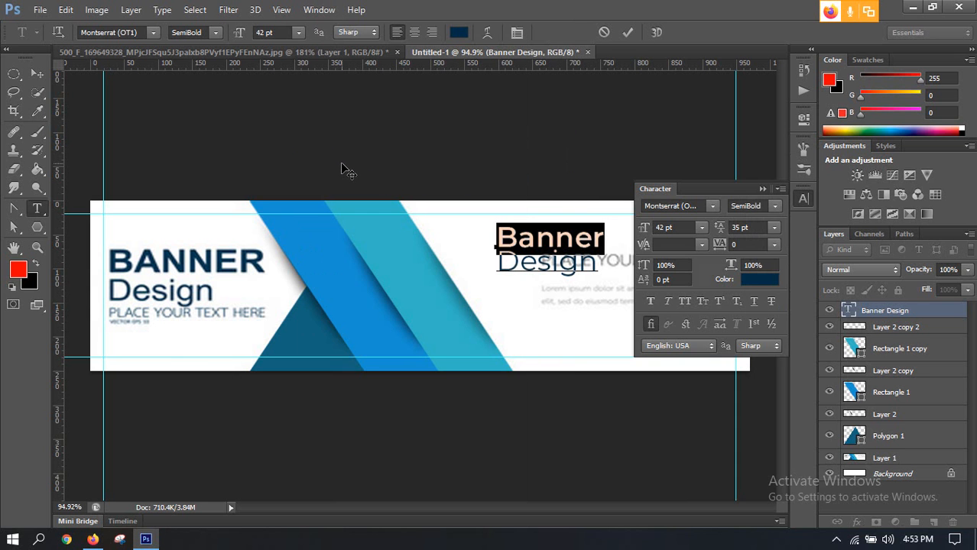
left_click(805, 198)
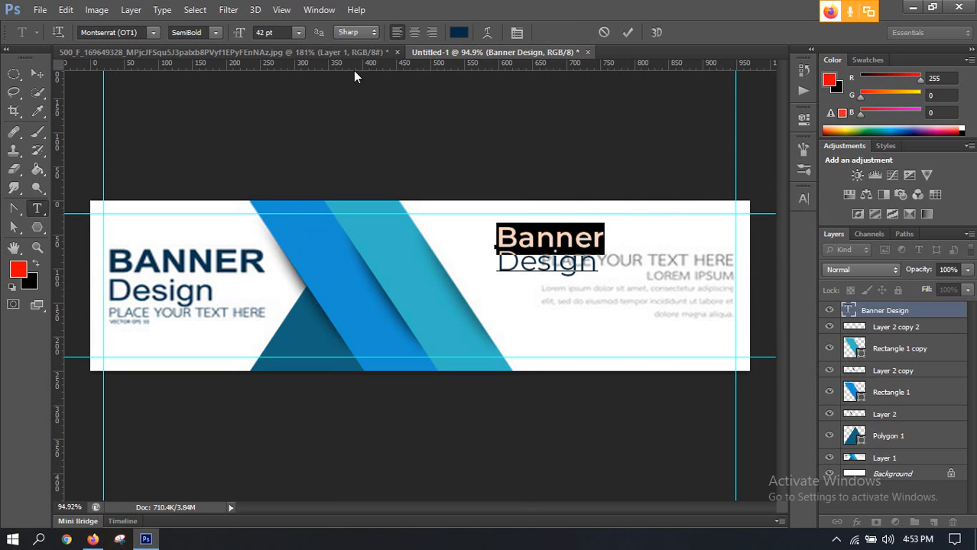
left_click(319, 9)
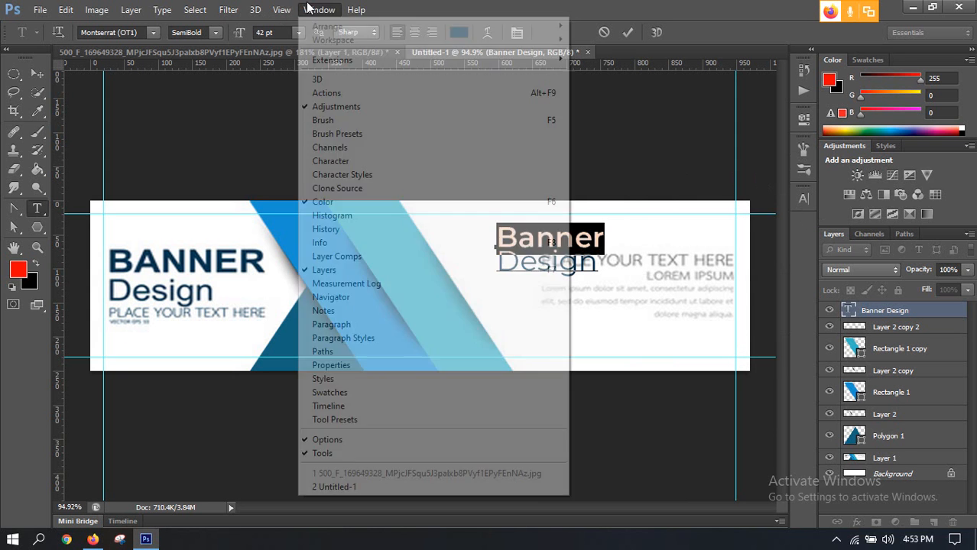
left_click(321, 160)
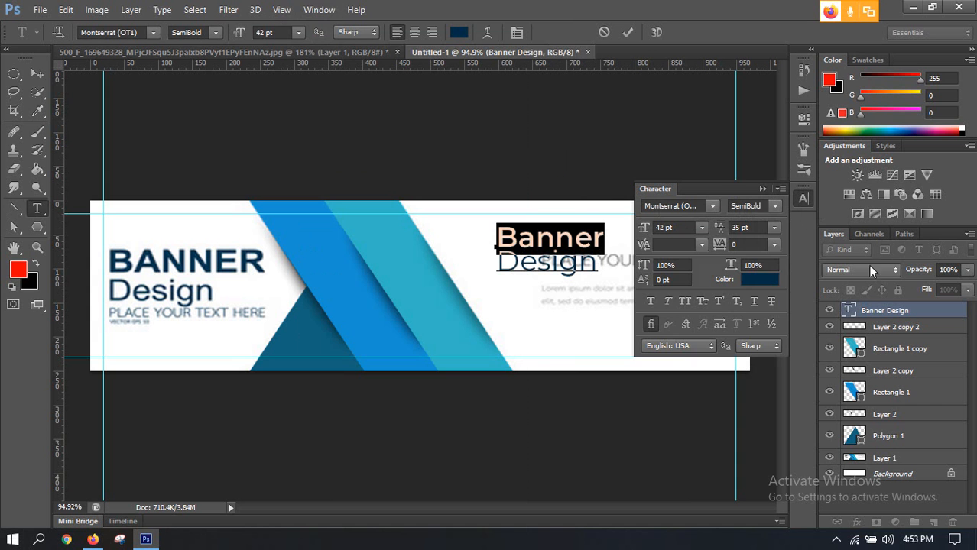
Try faux italic, all caps and small caps on the word "Banner"
left_click(671, 301)
left_click(684, 301)
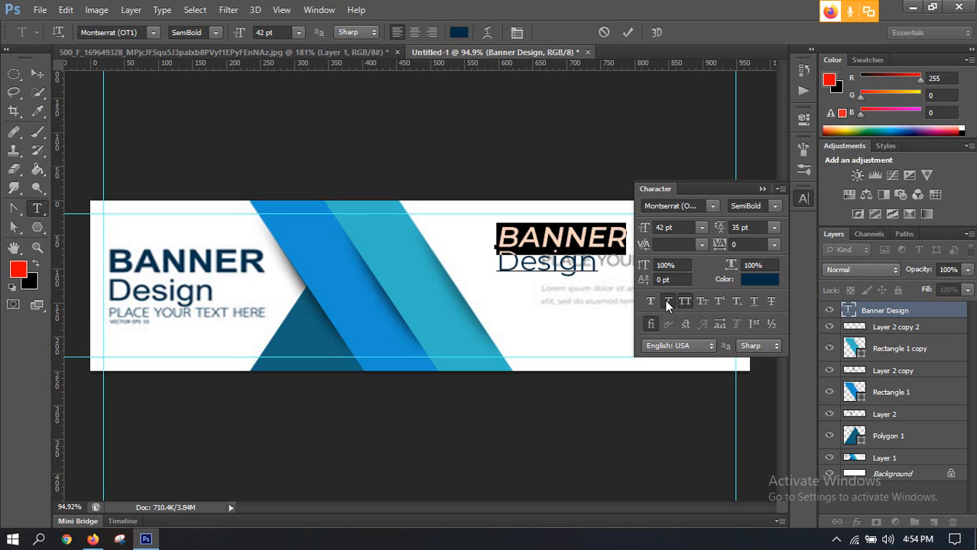
left_click(667, 302)
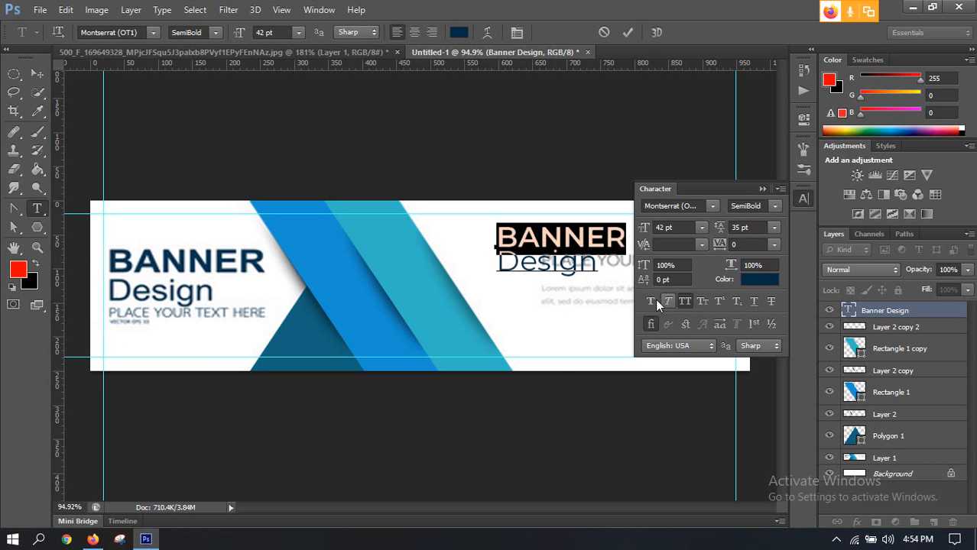
left_click(701, 302)
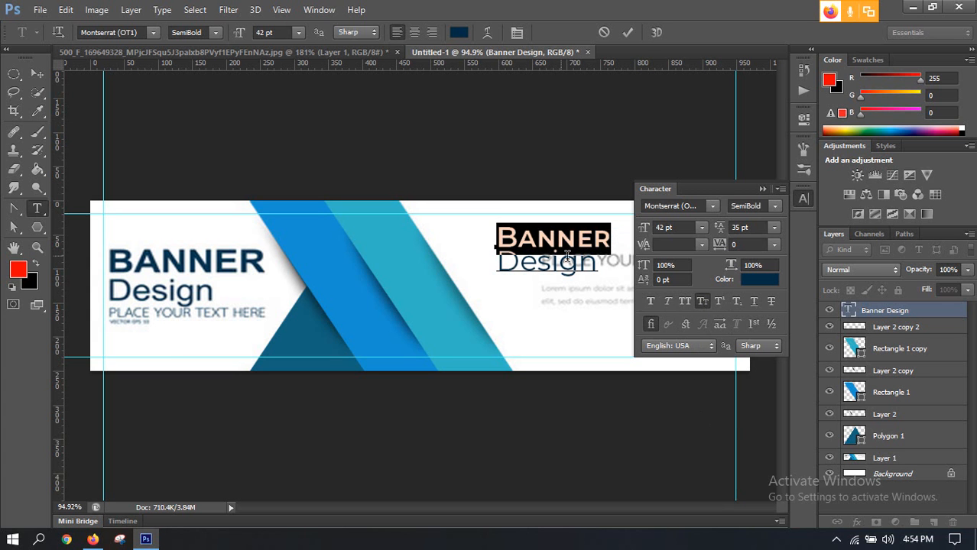
left_click(702, 302)
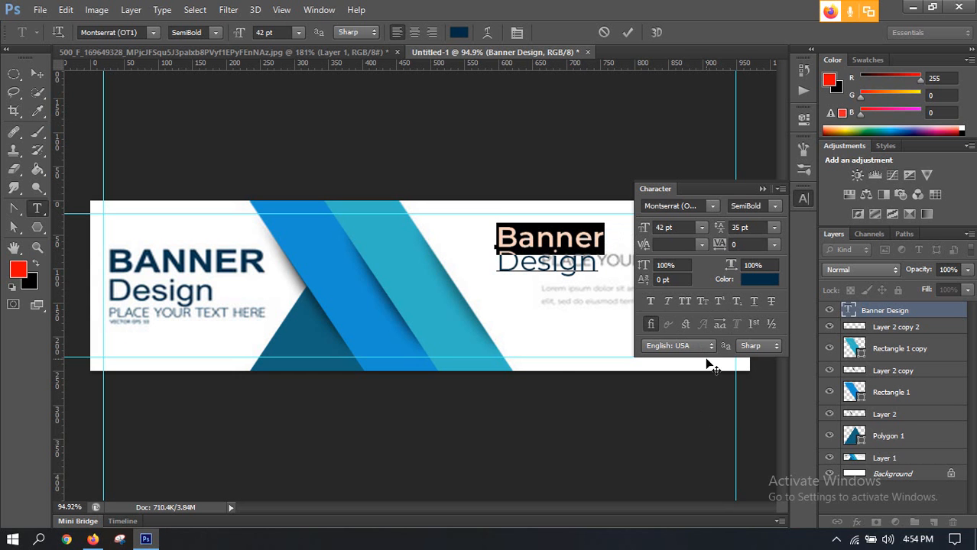
left_click(650, 324)
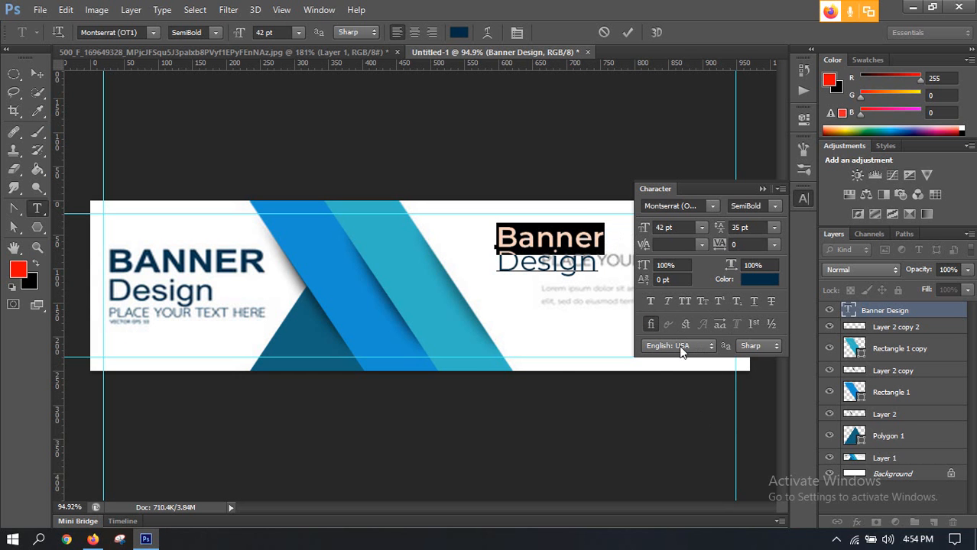
Format the word "Banner" in All Caps and collapse the character settings
left_click(685, 301)
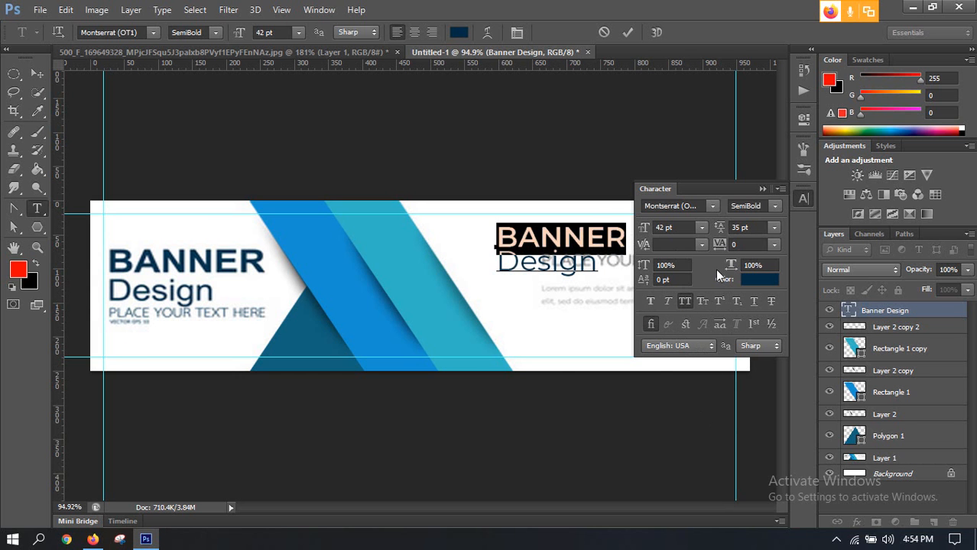
left_click(805, 198)
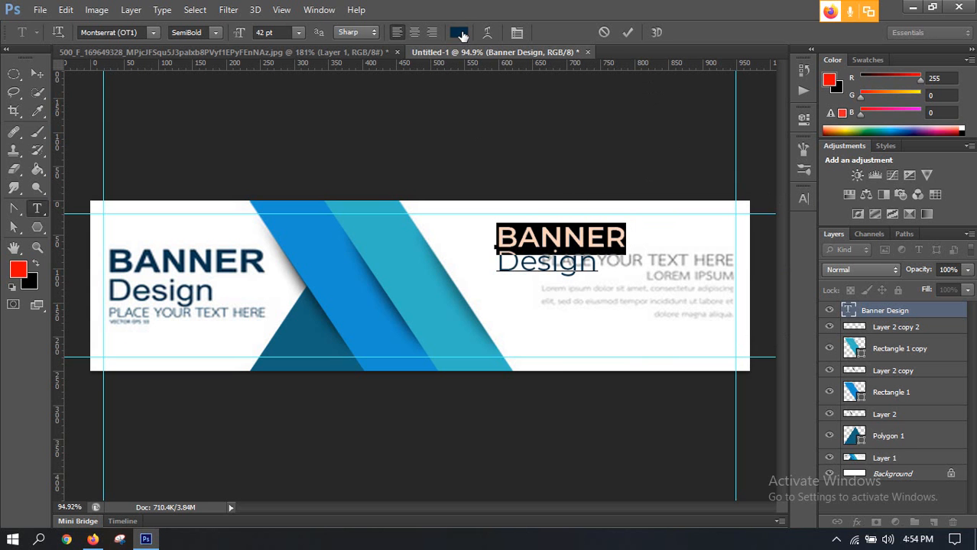
Recolor the word "Banner" in the new heading to the dark navy #08354c sampled from the reference heading
left_click(459, 32)
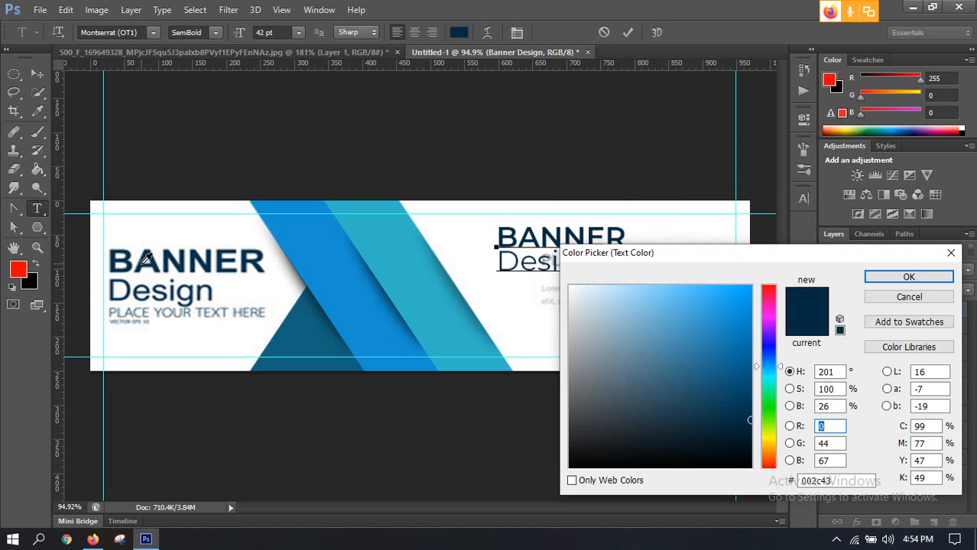
left_click(144, 265)
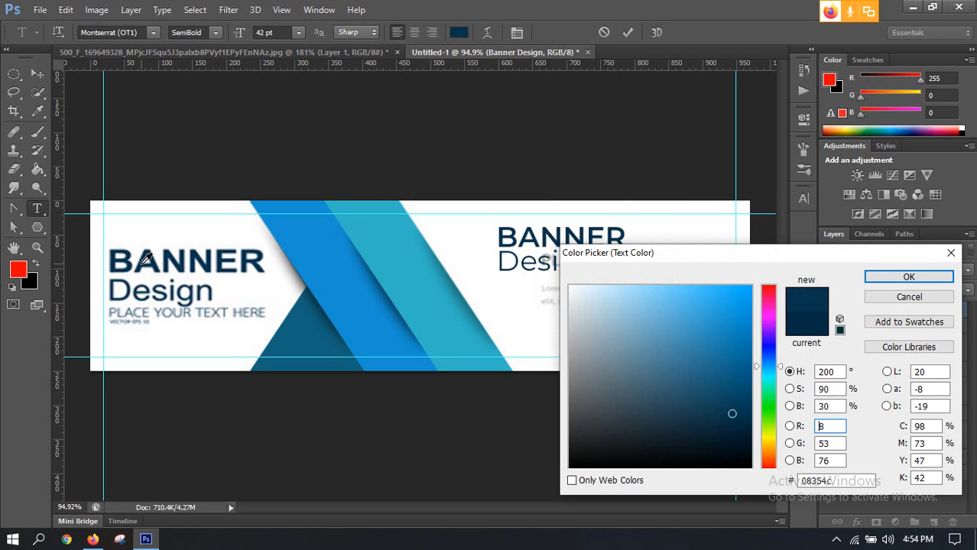
left_click(899, 277)
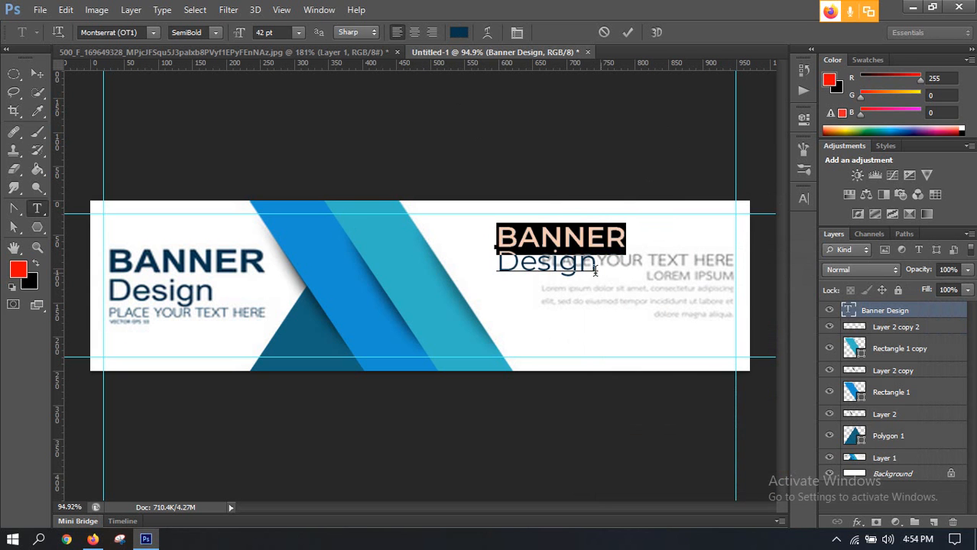
left_click(558, 261)
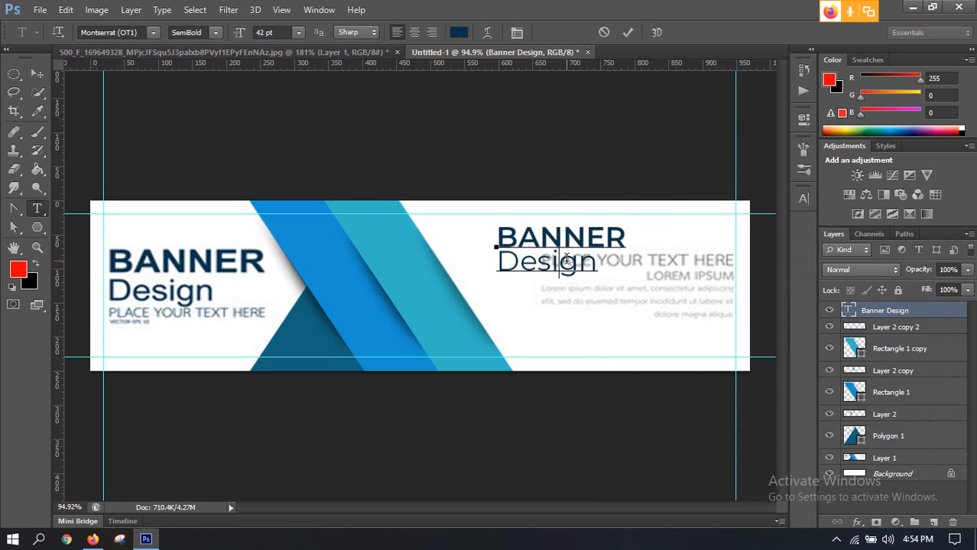
left_click(628, 32)
Move the new "Banner Design" heading slightly down and to the left, undoing the extra move further down
key("v")
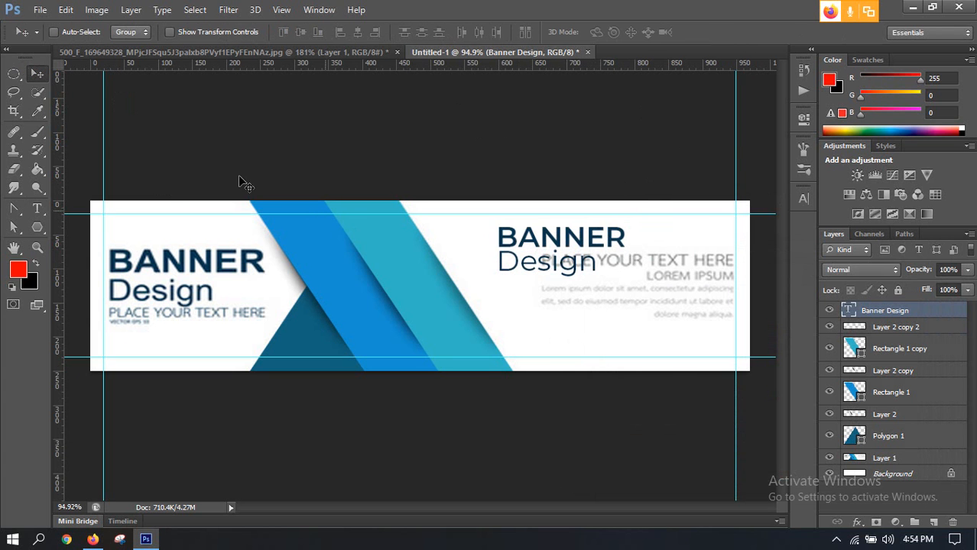
left_click_drag(551, 257, 527, 266)
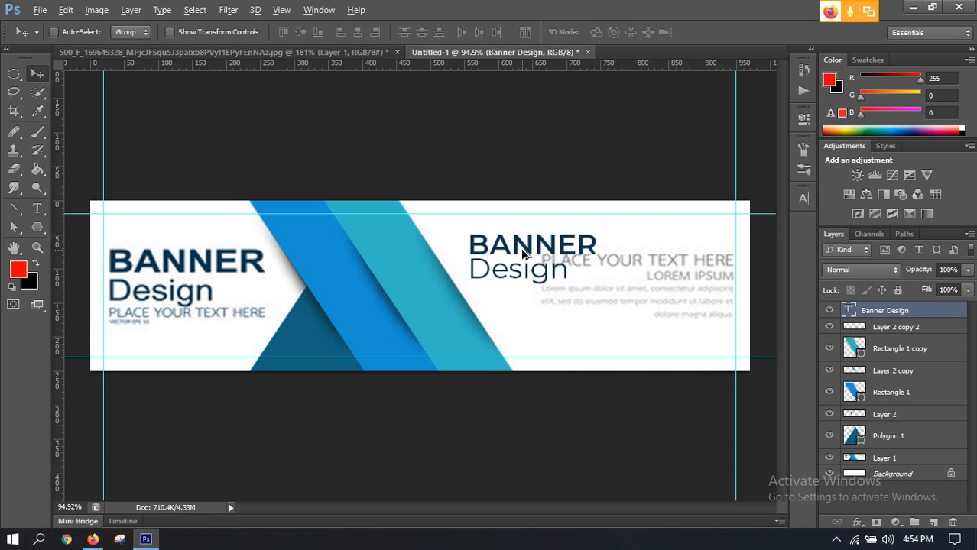
left_click_drag(523, 252, 538, 307)
key("ctrl+z")
Add a separate text line reading "Place Your Text Here" below the new heading
left_click(37, 208)
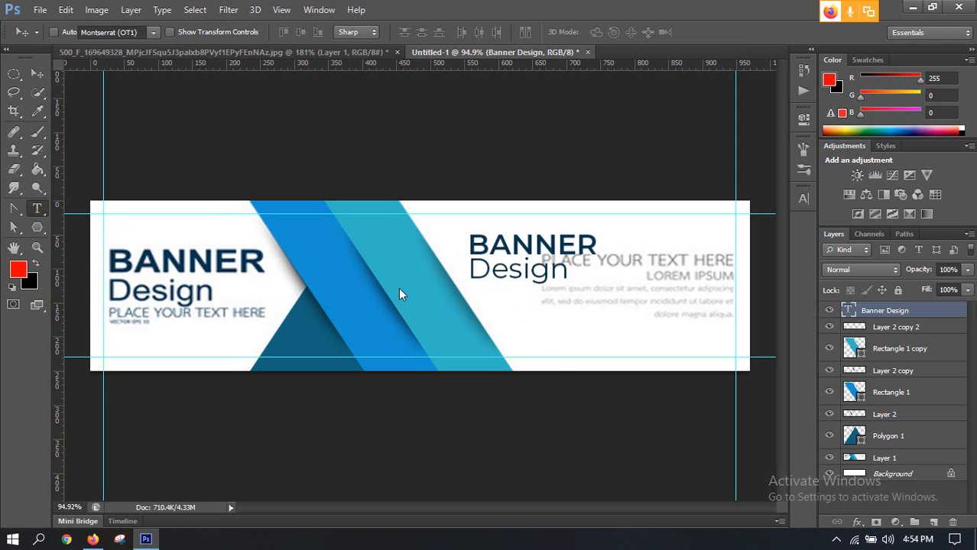
left_click(514, 313)
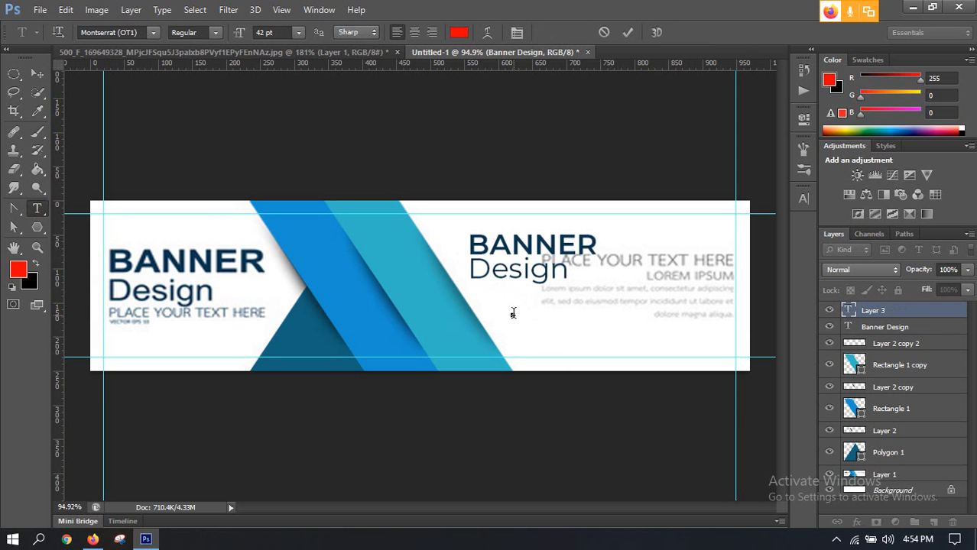
type("Place")
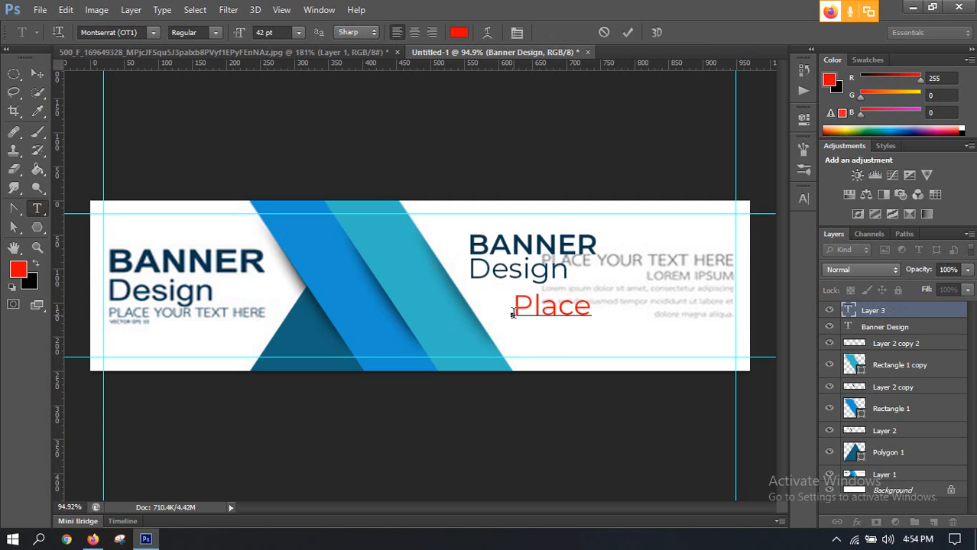
type(" Your")
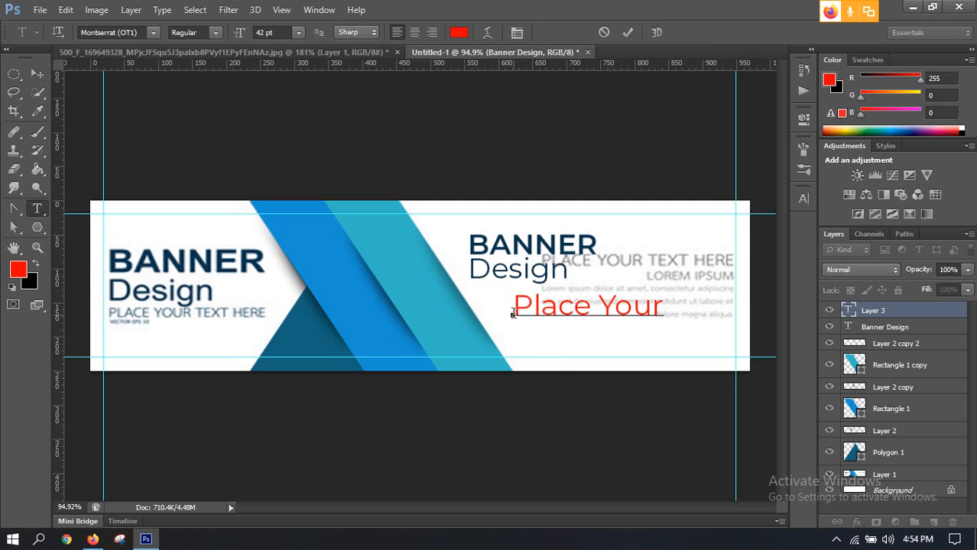
type(" Text H")
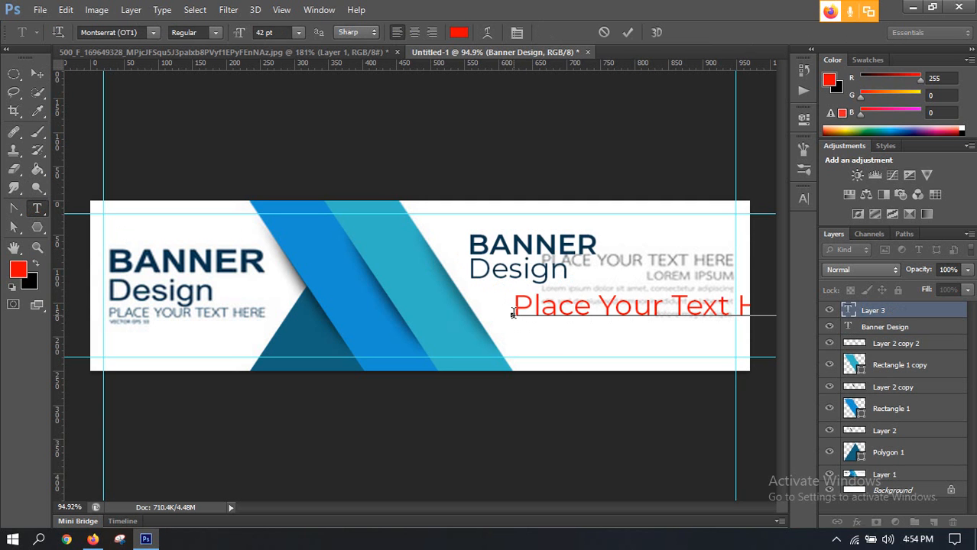
Format the whole "Place Your Text Here" line in All Caps at 20 pt
key("ctrl+a")
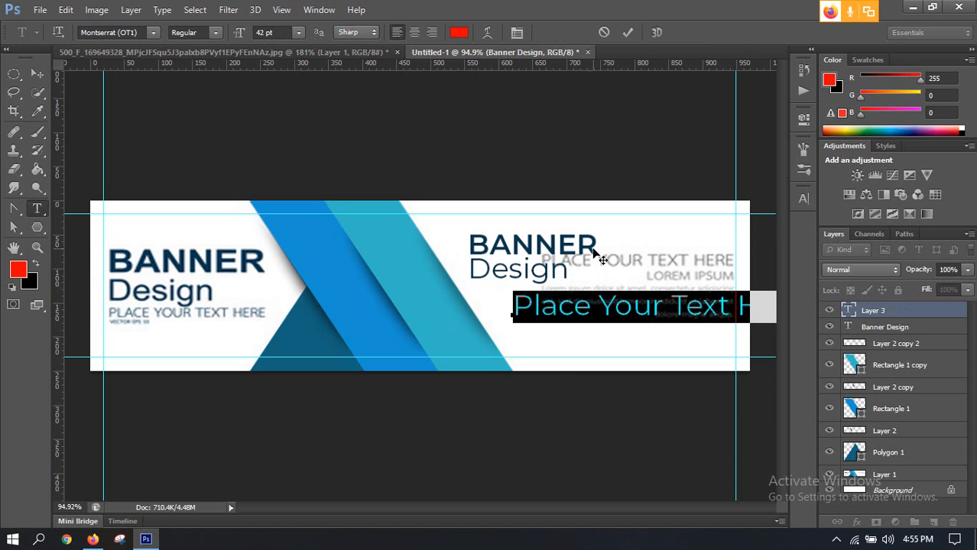
left_click(801, 202)
left_click(691, 301)
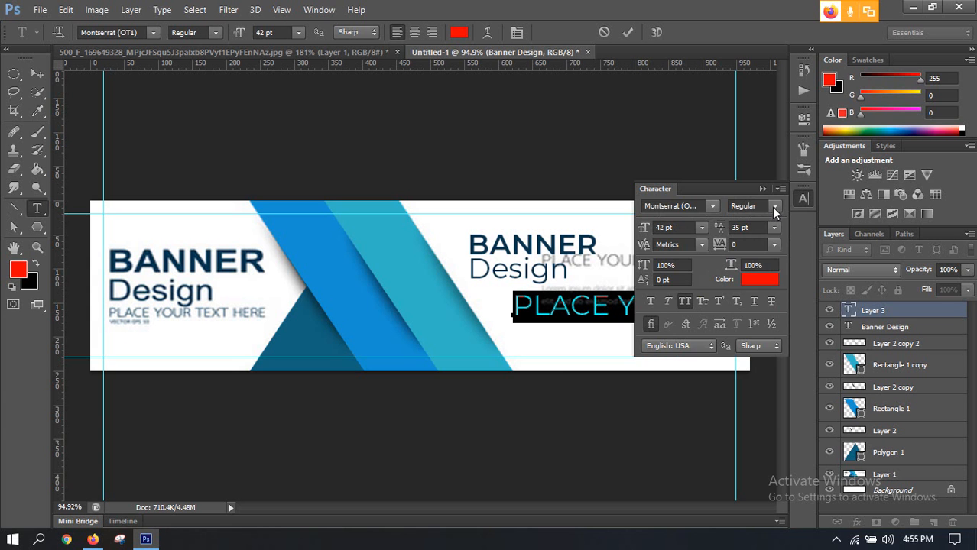
left_click(802, 199)
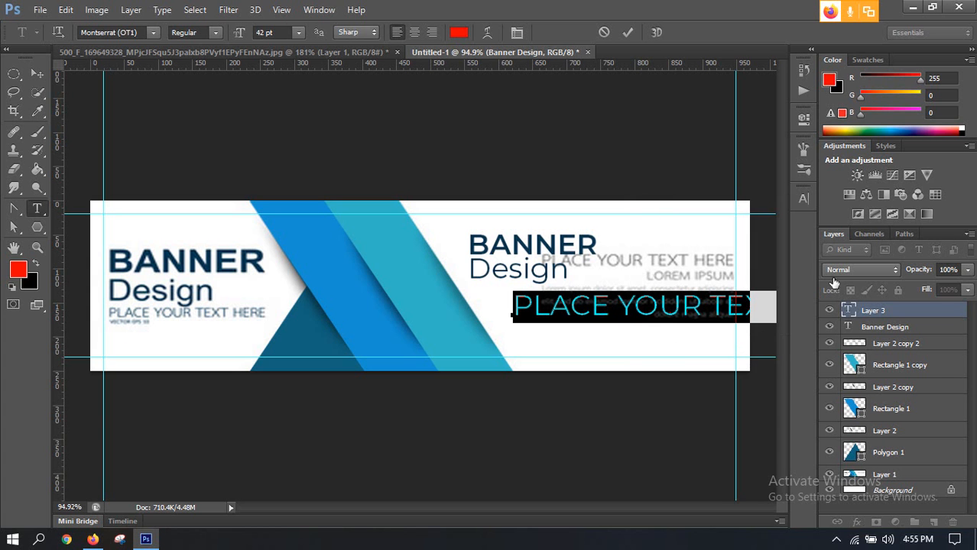
left_click(281, 32)
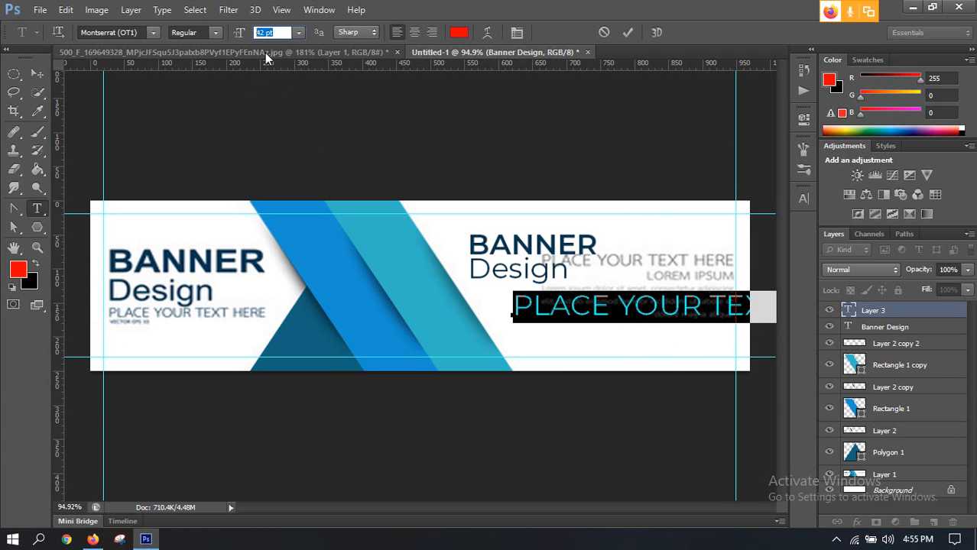
type("20")
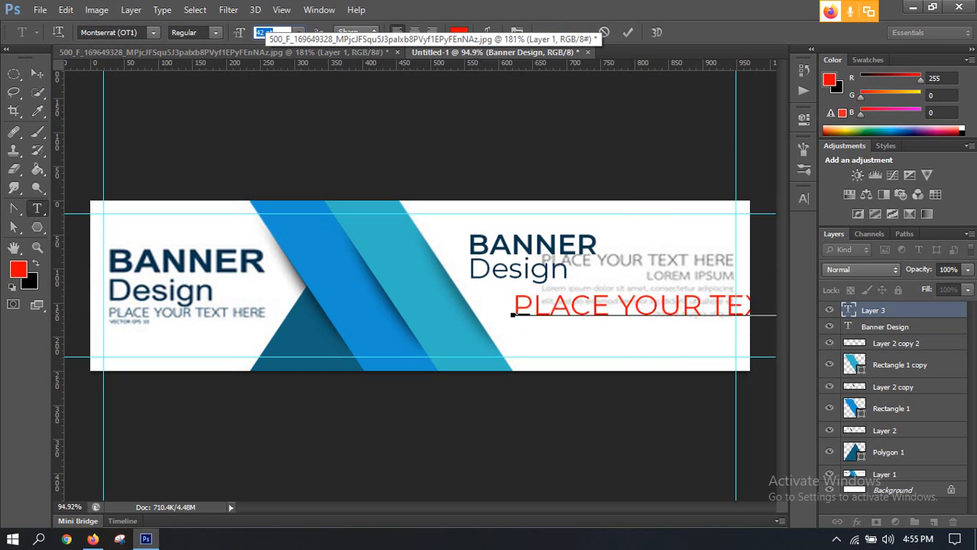
key("Return")
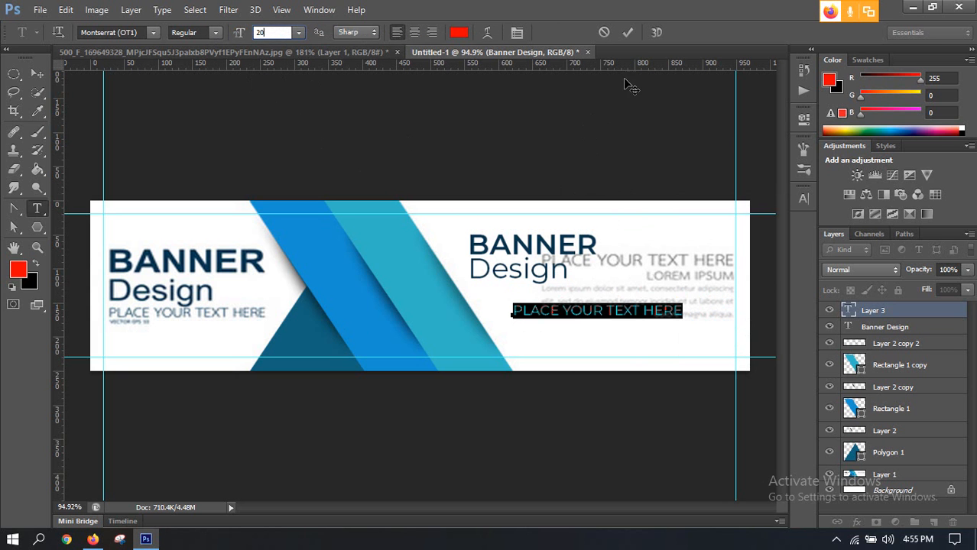
left_click(625, 35)
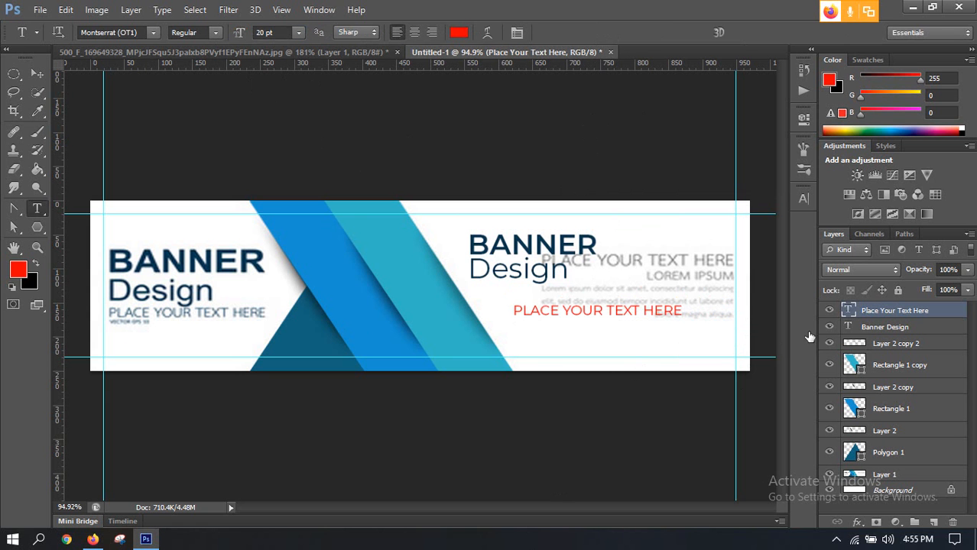
Recolor the "Place Your Text Here" line to the dark teal #13637c sampled from the triangle
left_click(851, 311)
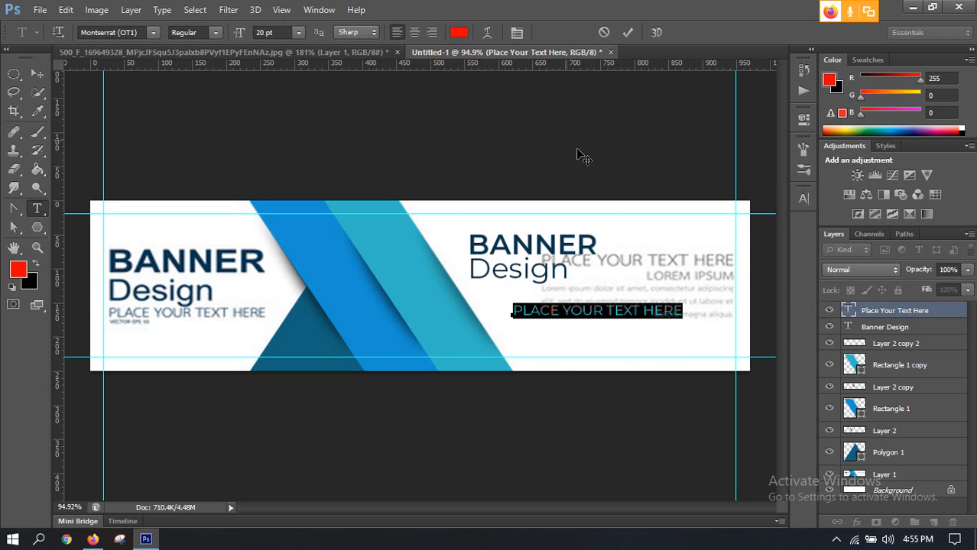
left_click(459, 32)
left_click(336, 327)
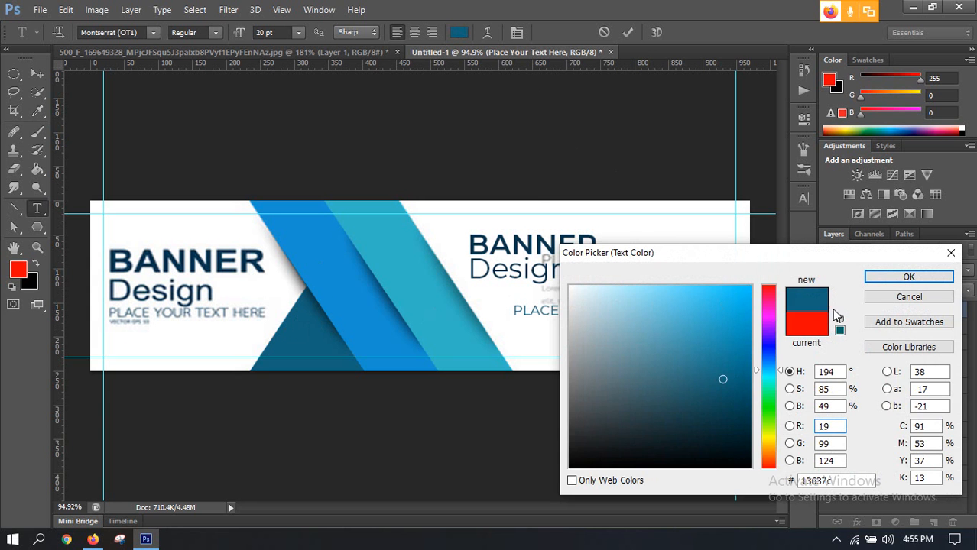
left_click(873, 277)
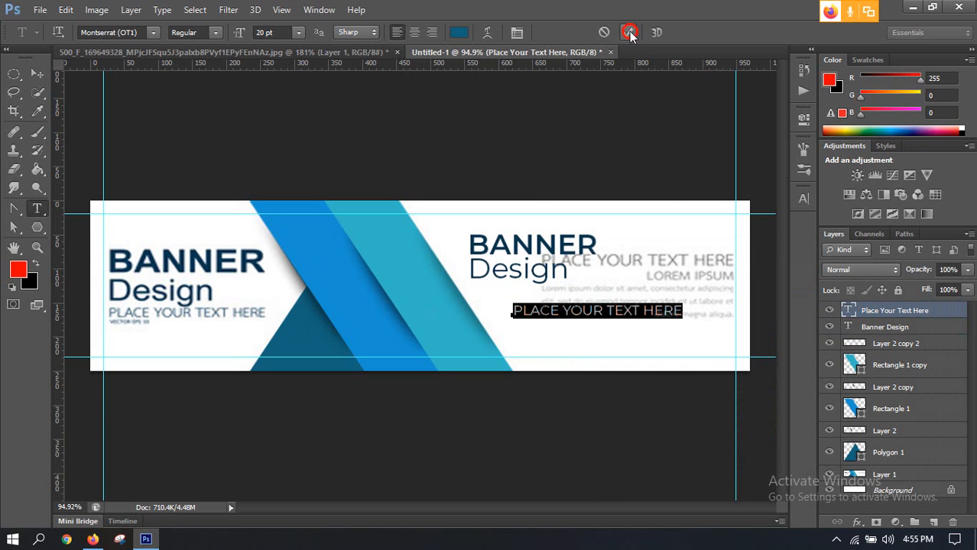
left_click(628, 32)
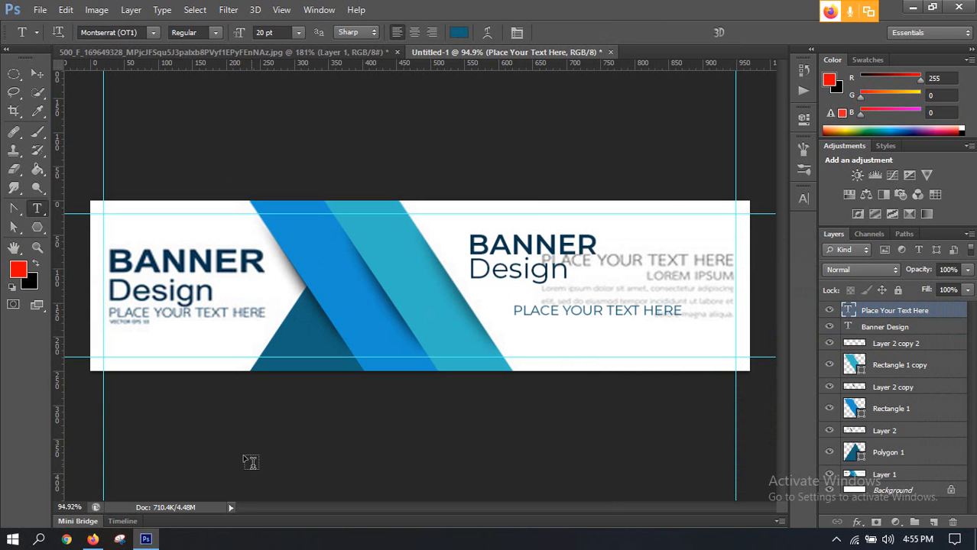
Add another text line reading "Lorem Ipsum" below the new "Place Your Text Here" line
scroll(125, 337, "up", 3)
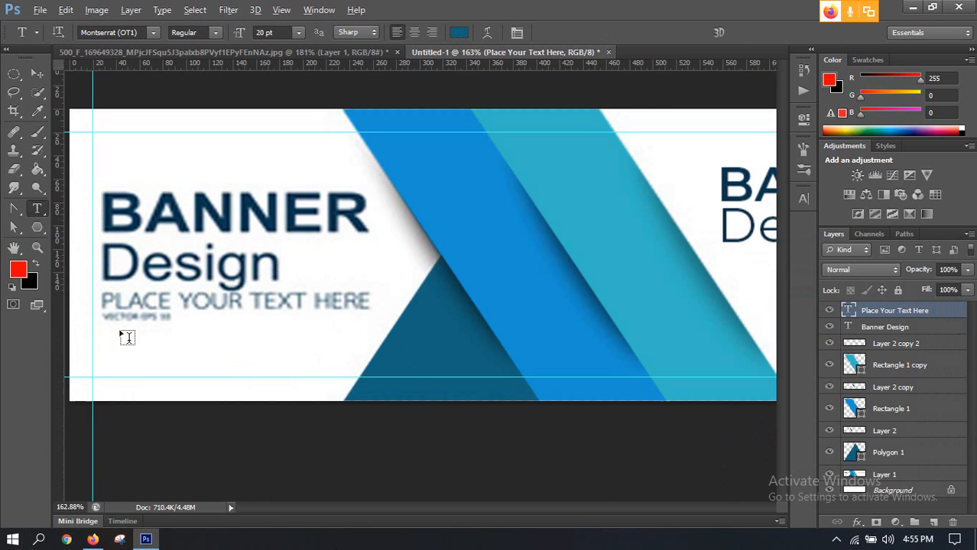
scroll(127, 338, "down", 3)
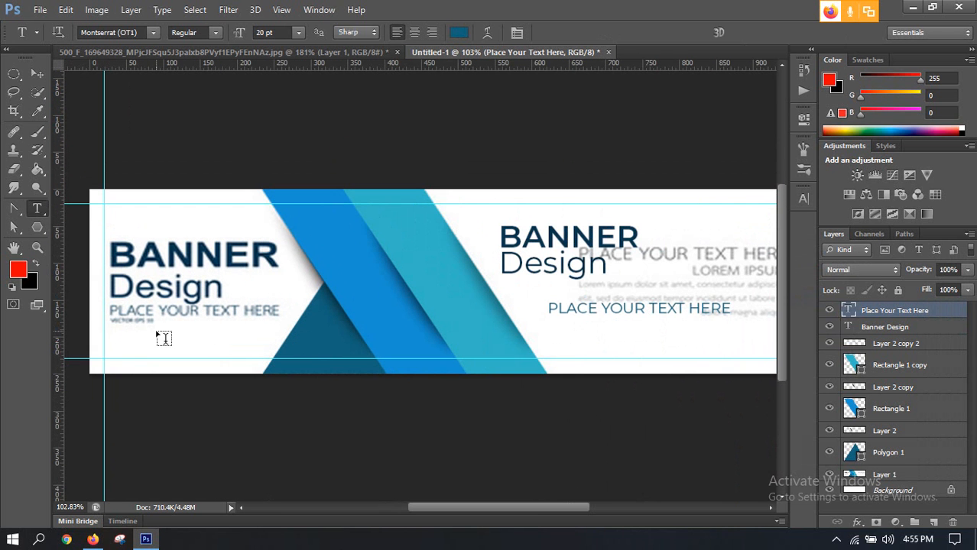
left_click(554, 341)
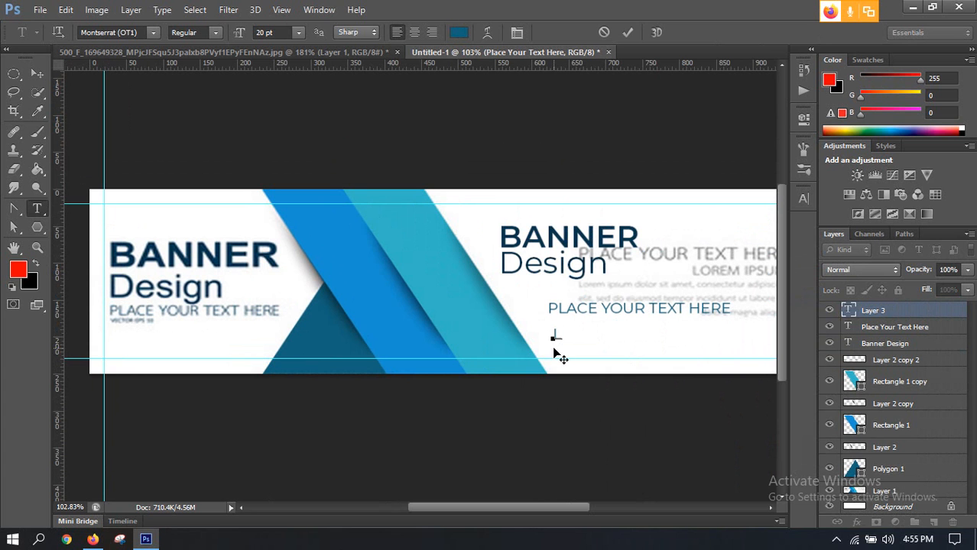
type("LOREM IPSUM")
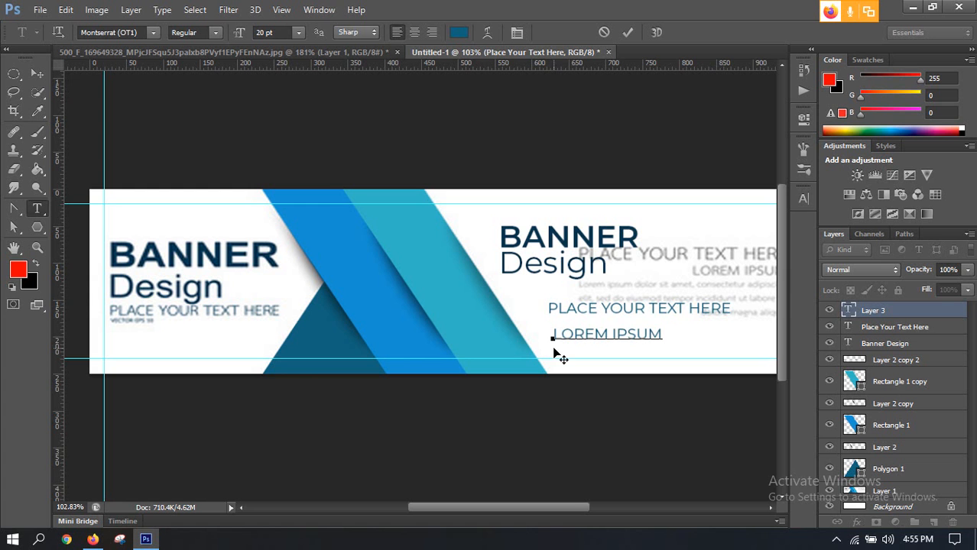
Turn off All Caps for the whole "Lorem Ipsum" line
key("ctrl+a")
left_click(801, 199)
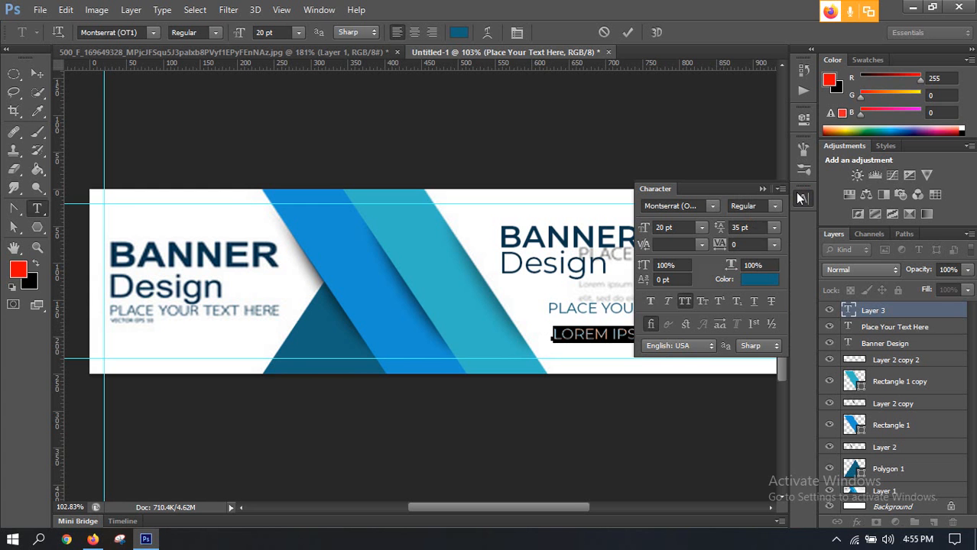
left_click(686, 301)
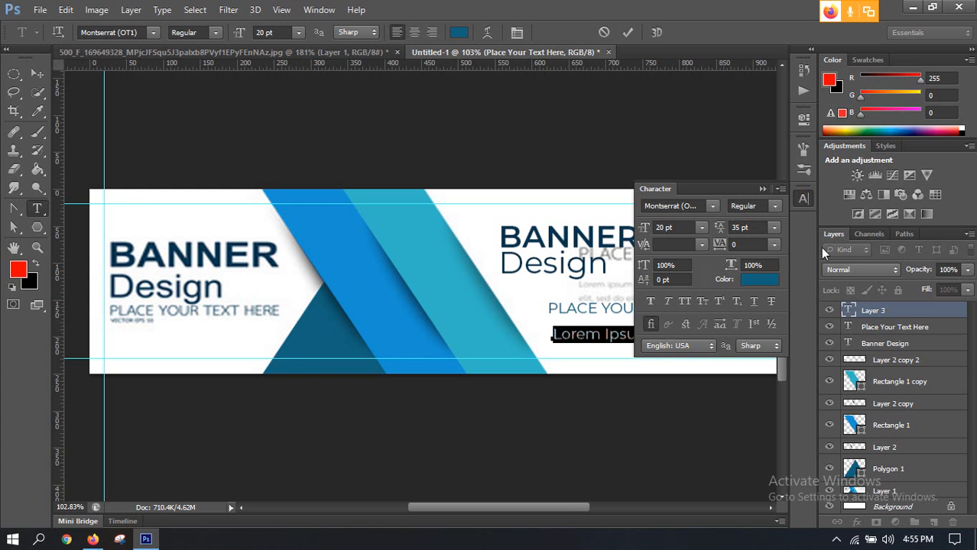
left_click(803, 200)
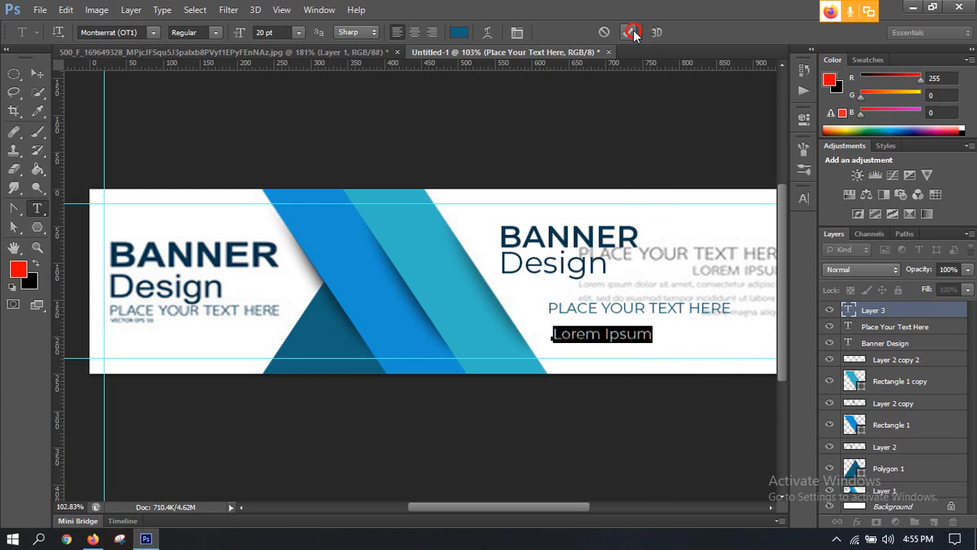
left_click(631, 32)
left_click(35, 72)
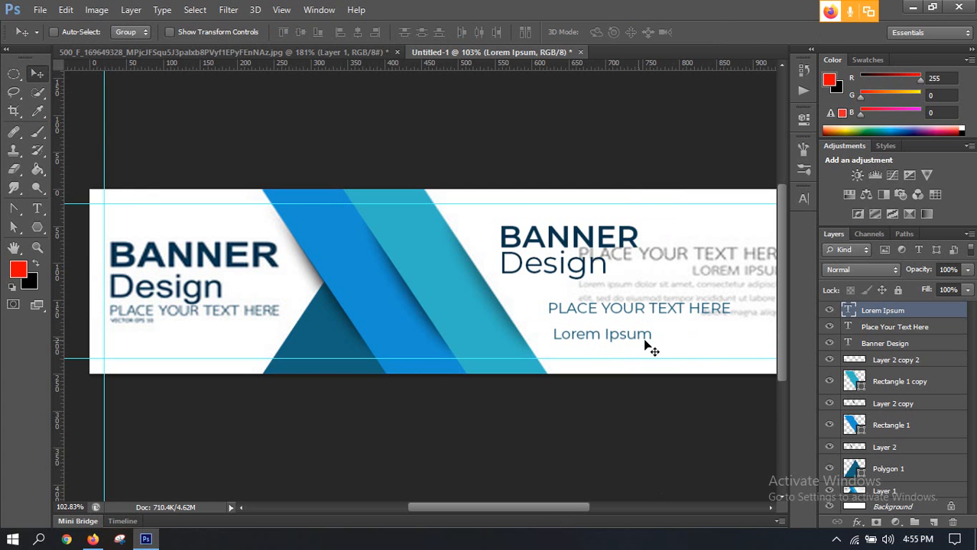
Set the font size of the "Lorem Ipsum" line to 12 pt
double_click(850, 311)
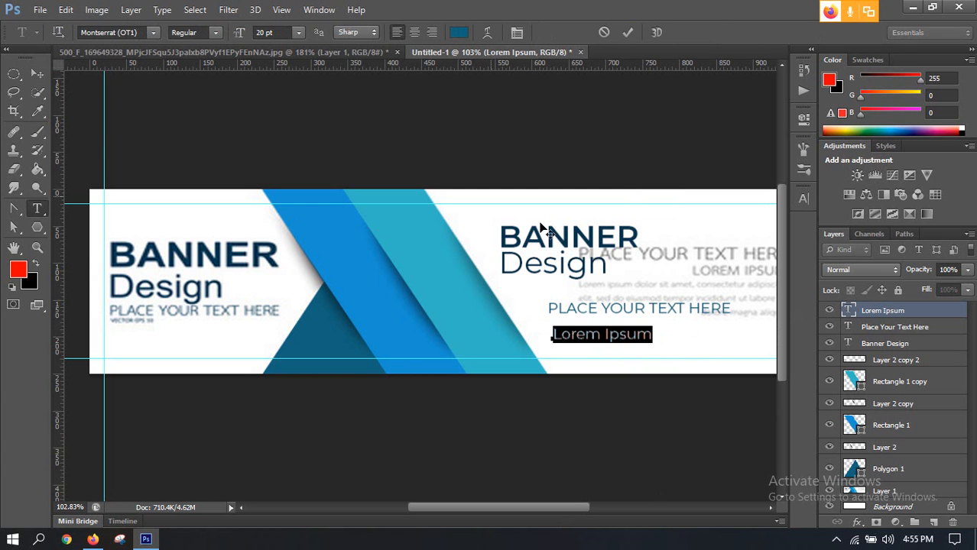
left_click(297, 33)
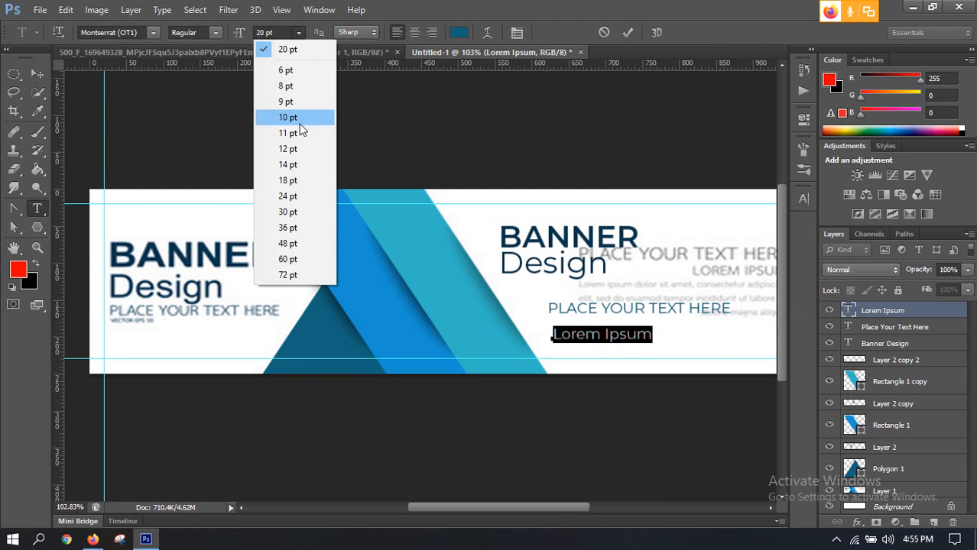
left_click(293, 149)
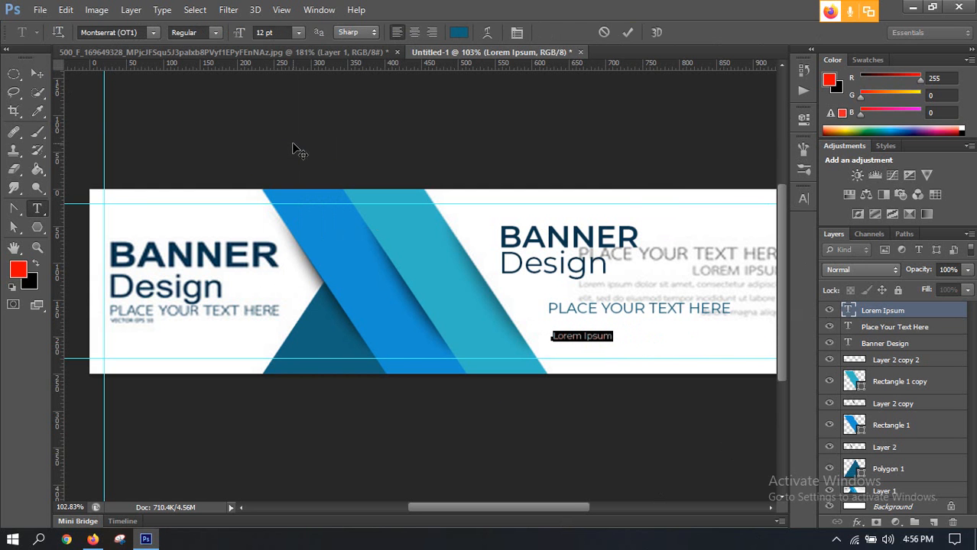
left_click(628, 33)
key("v")
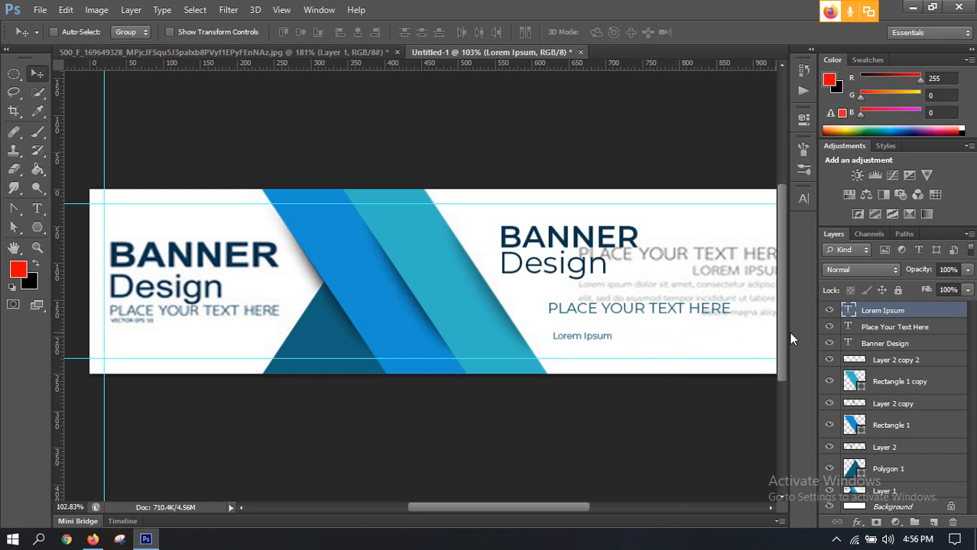
Move the "Place Your Text Here" line up directly beneath the "Banner Design" heading and the "Lorem Ipsum" line directly beneath that
left_click(885, 329)
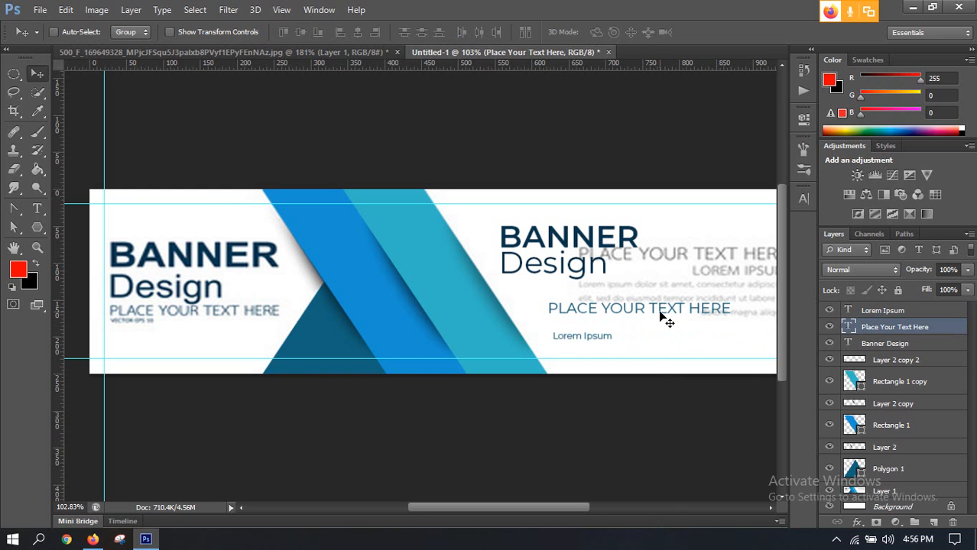
left_click_drag(641, 311, 609, 287)
key("Down")
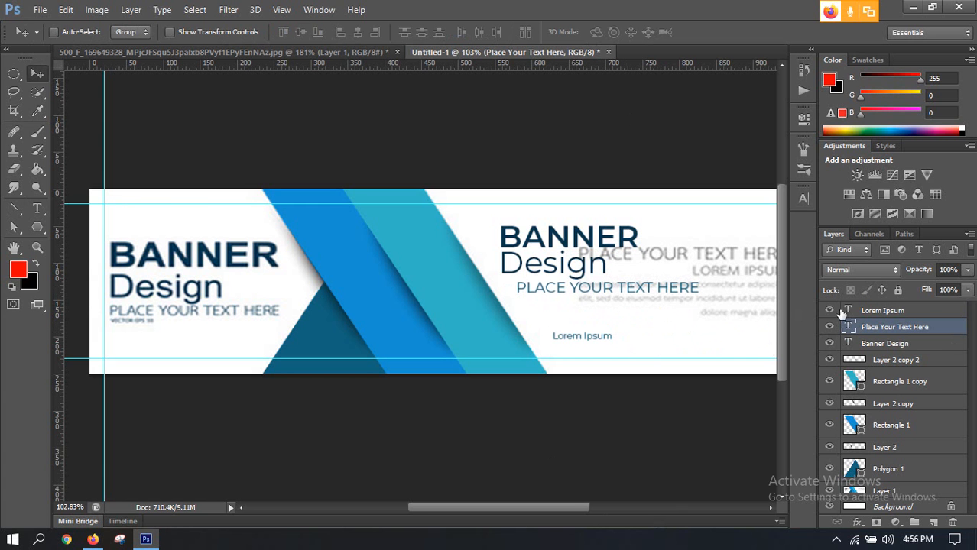
left_click(864, 310)
left_click_drag(581, 337, 582, 303)
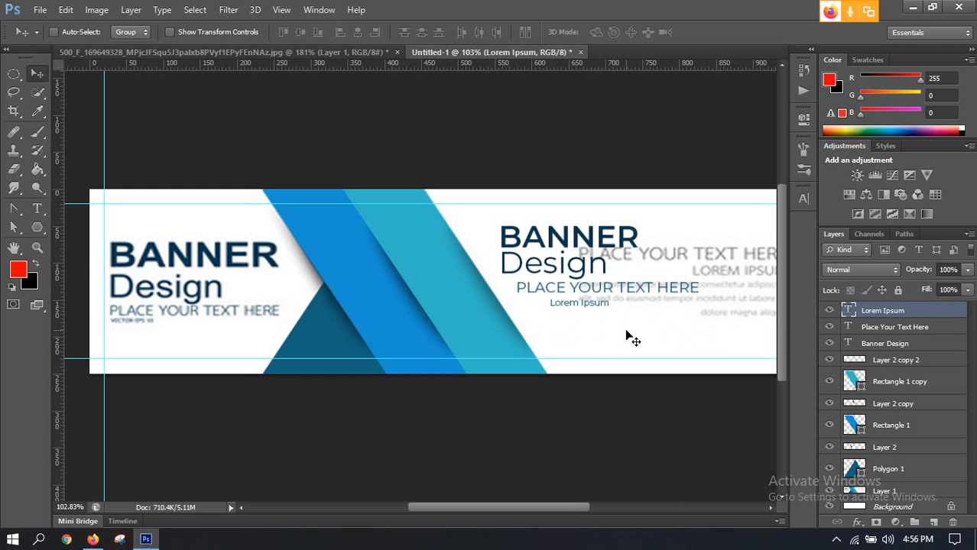
key("Up")
key("Up")
Align the left edges of the heading and both supporting lines, and move them together onto the left margin guide over the reference heading
left_click(885, 344, "shift")
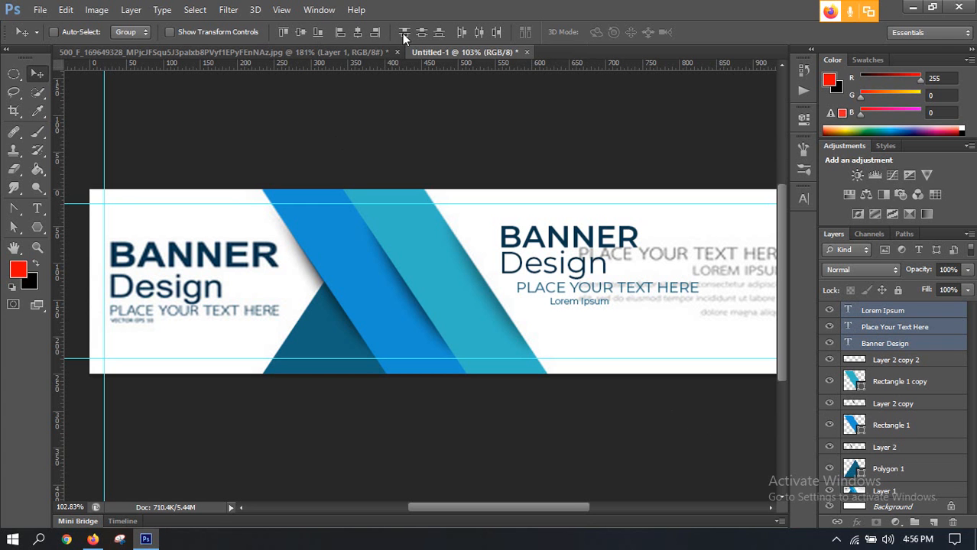
left_click(340, 33)
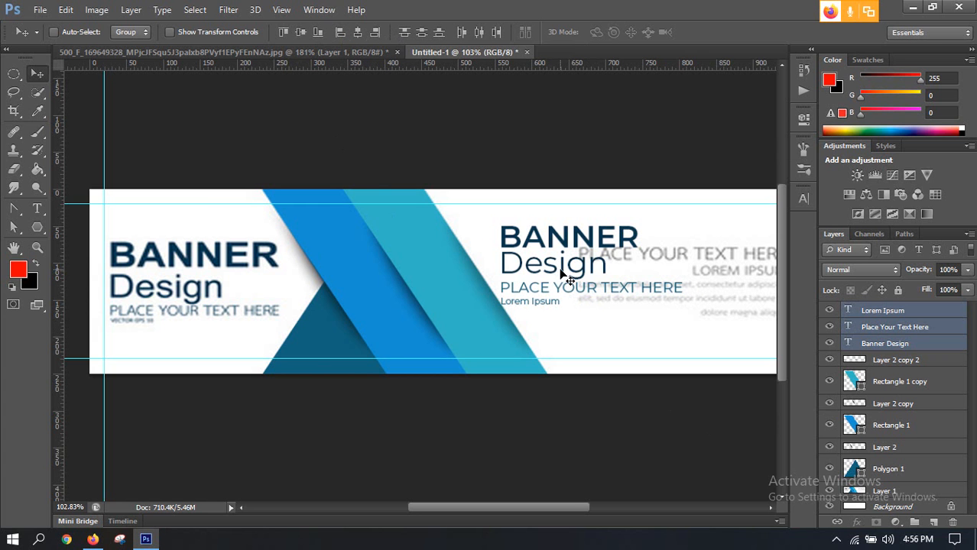
left_click_drag(515, 285, 184, 285)
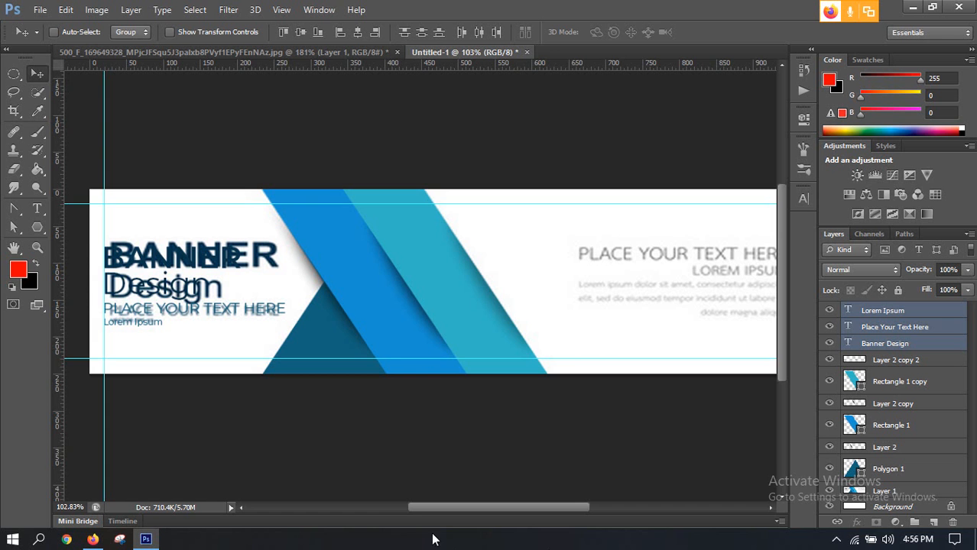
Add a right-aligned text line reading "Place Your Text Here" on a new layer, ending at the right margin guide over the reference text
scroll(449, 433, "down", 3)
scroll(668, 255, "up", 2)
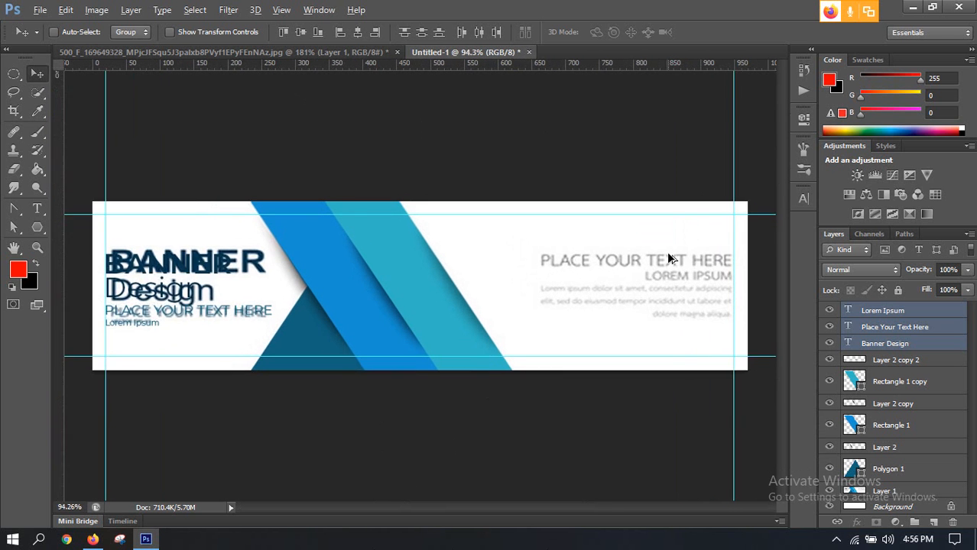
scroll(667, 256, "up", 3)
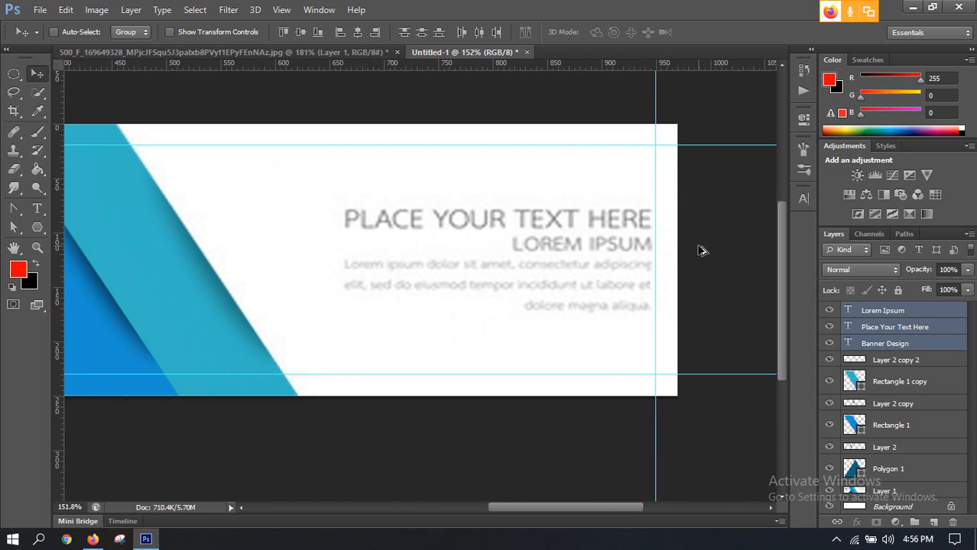
scroll(701, 251, "up", 2)
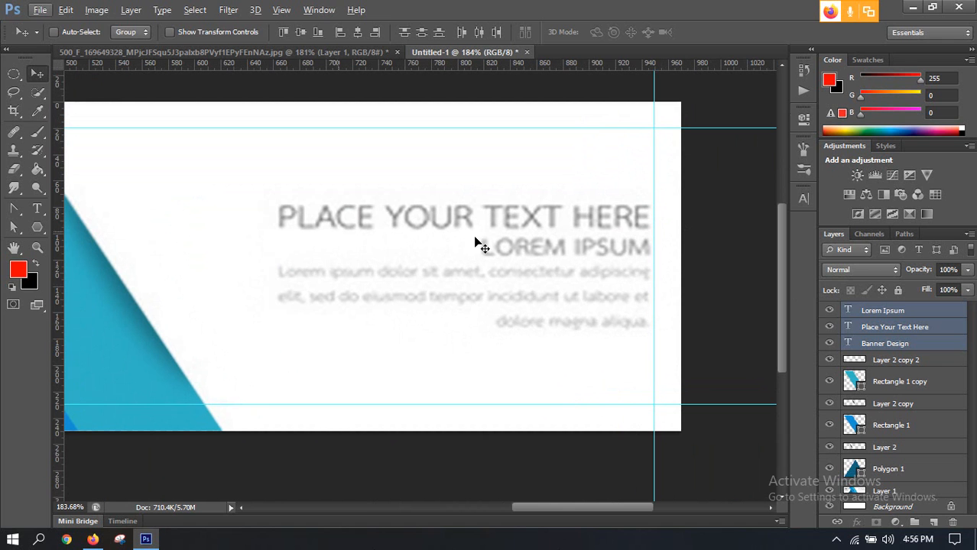
left_click(37, 208)
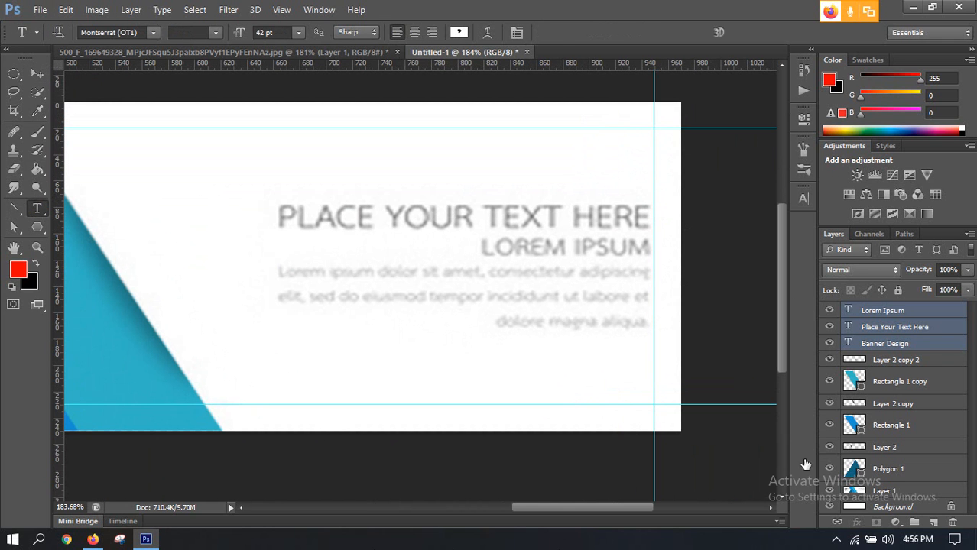
left_click(933, 522)
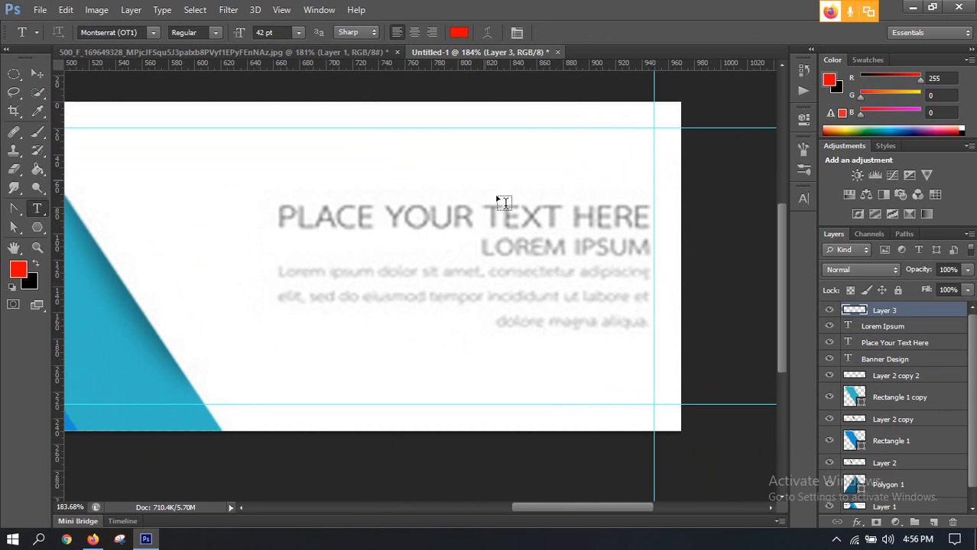
left_click(430, 33)
left_click(654, 227)
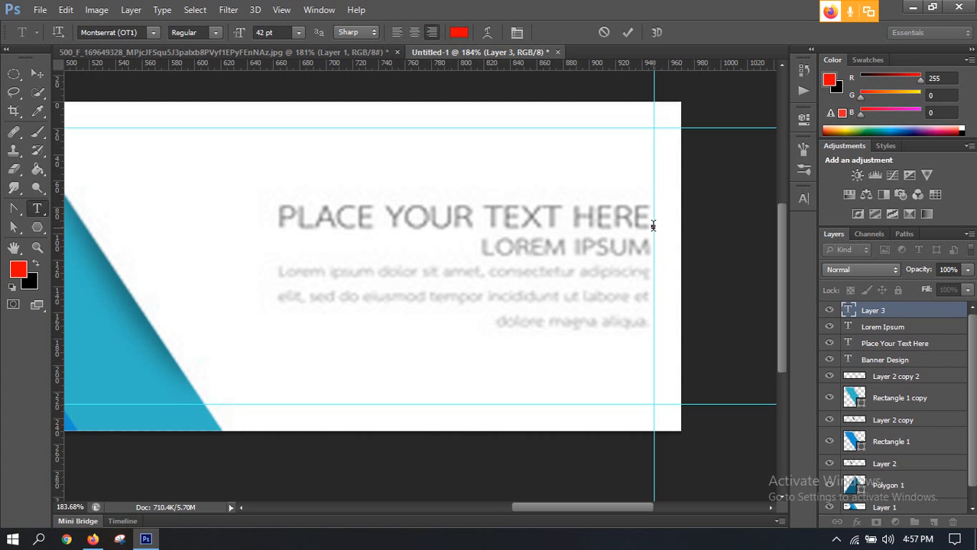
type("P")
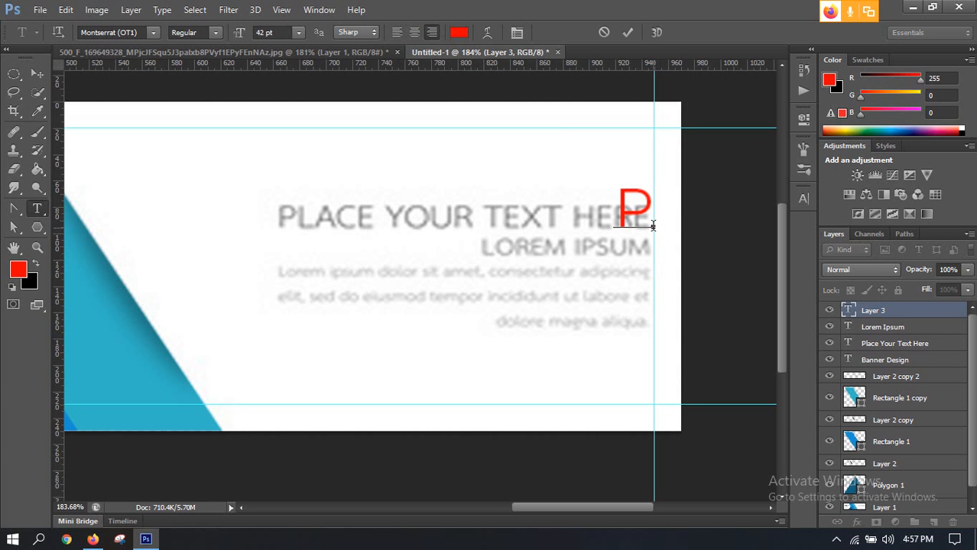
type("lace")
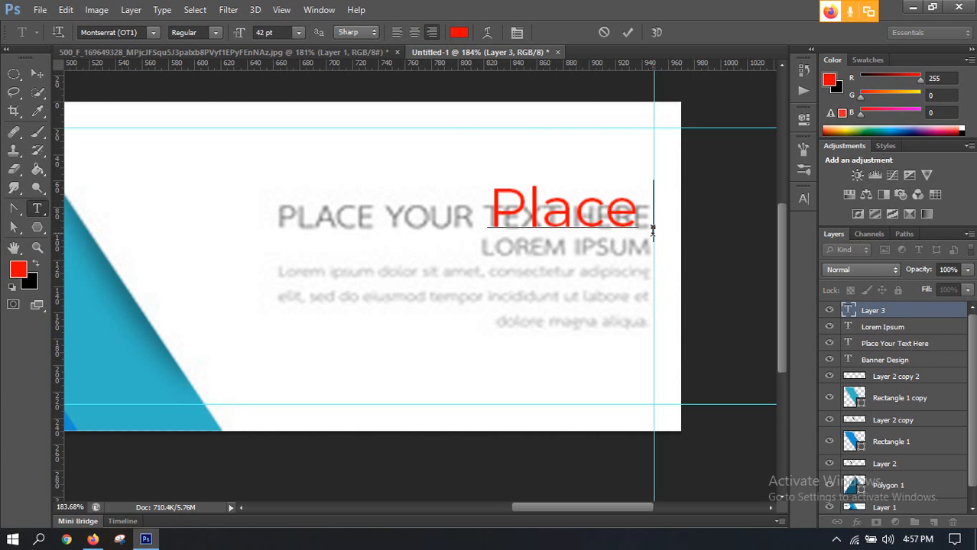
type(" Your")
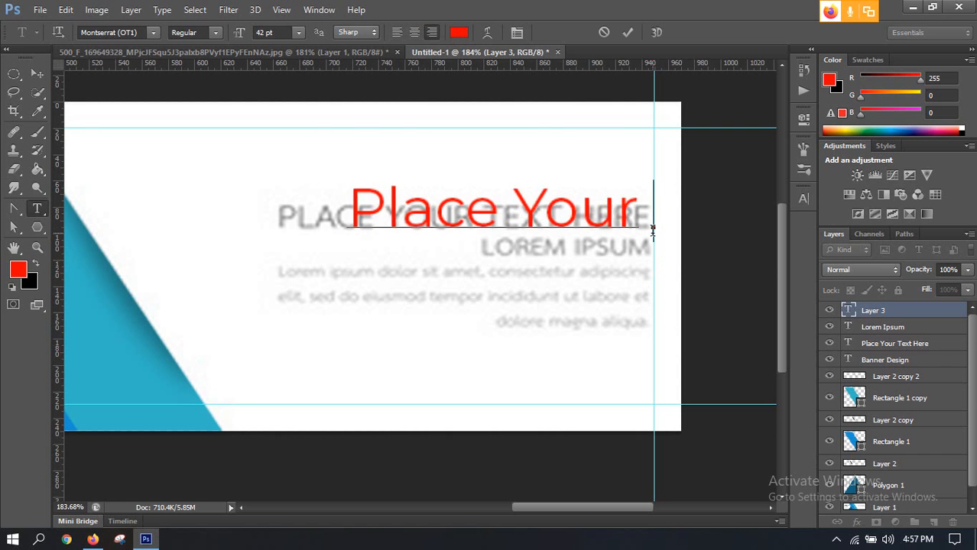
type(" Text Here")
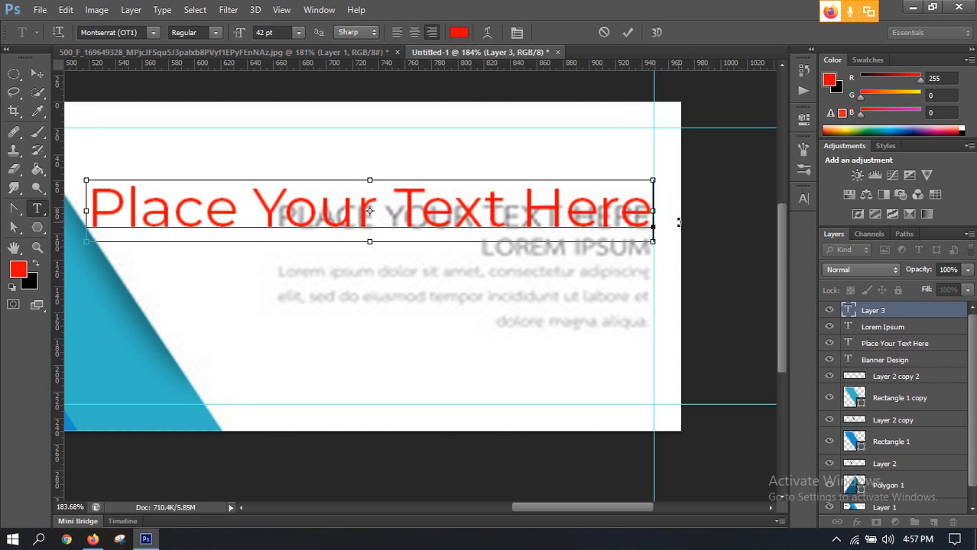
Turn on All Caps for the whole new "Place Your Text Here" line
key("ctrl+a")
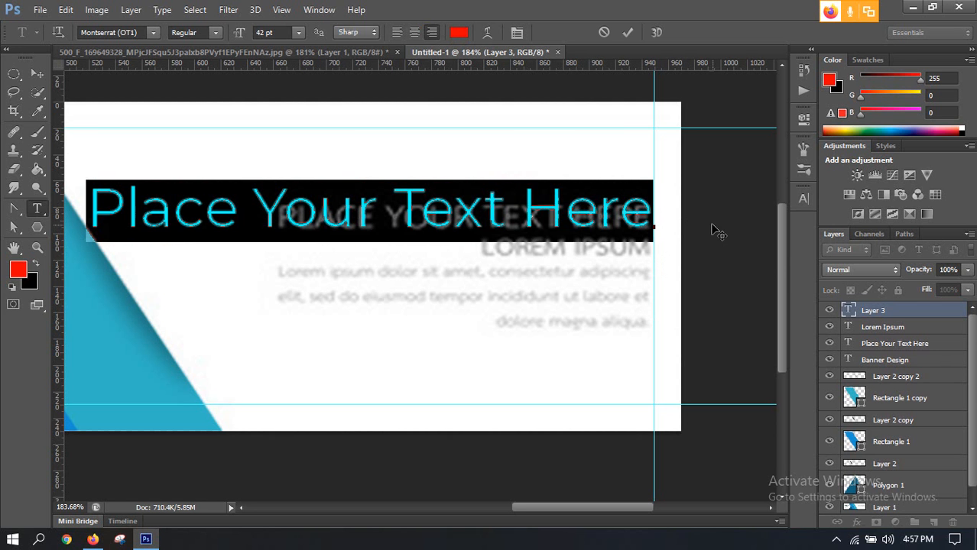
left_click(802, 199)
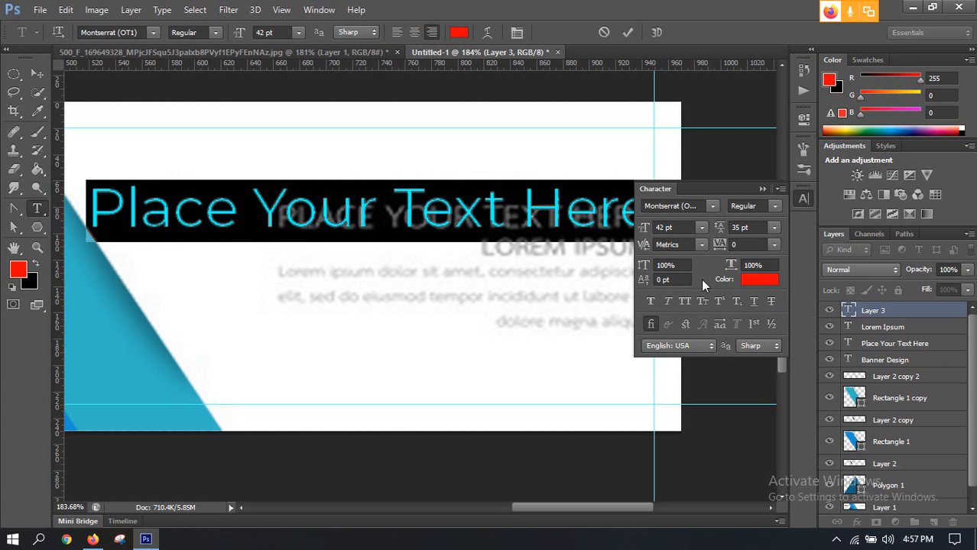
left_click(688, 300)
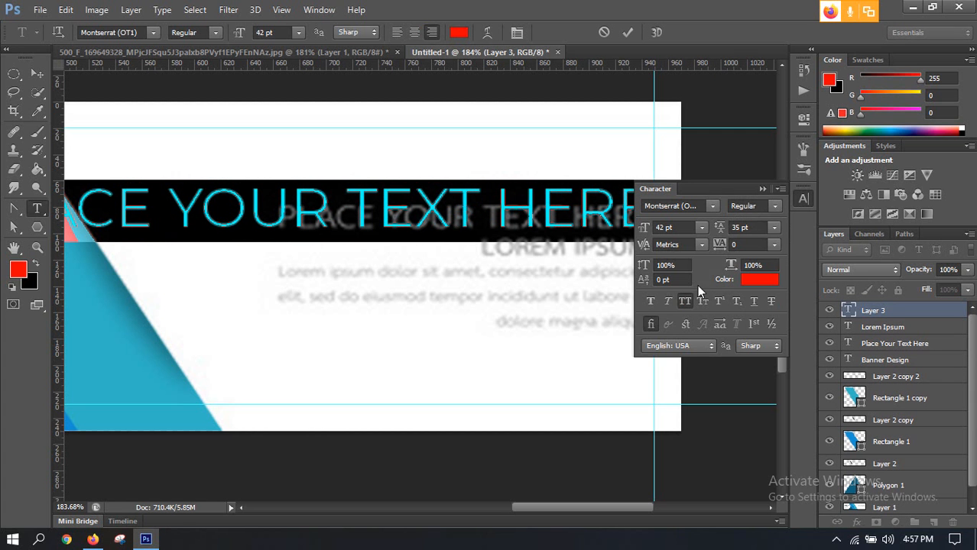
left_click(804, 201)
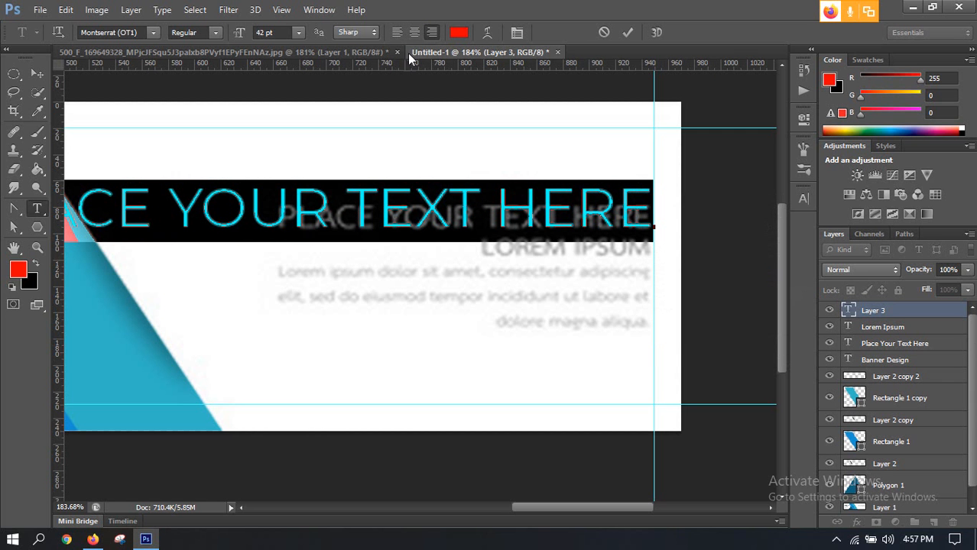
Set the new right-aligned line's font size to 20 pt and its weight to Medium
left_click(280, 32)
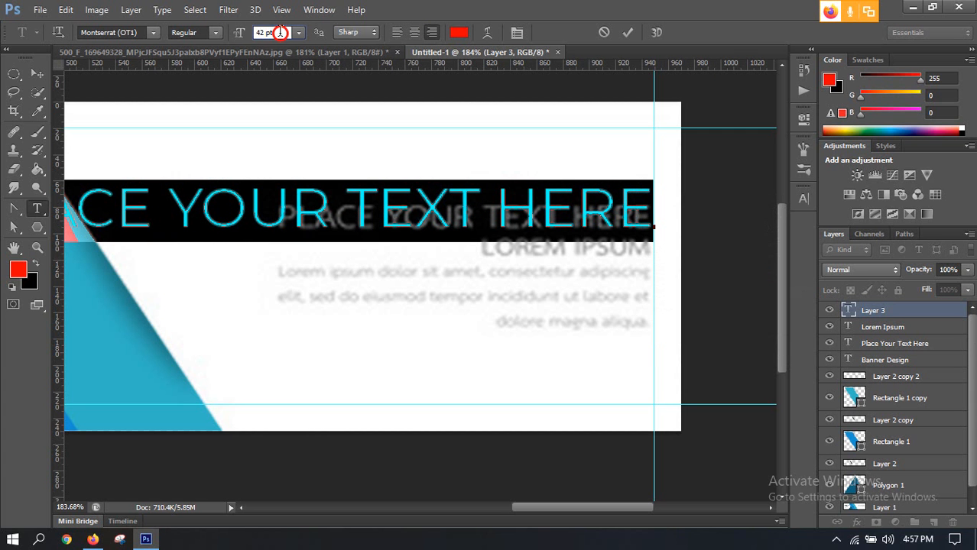
left_click_drag(280, 32, 239, 31)
type("25")
key("Return")
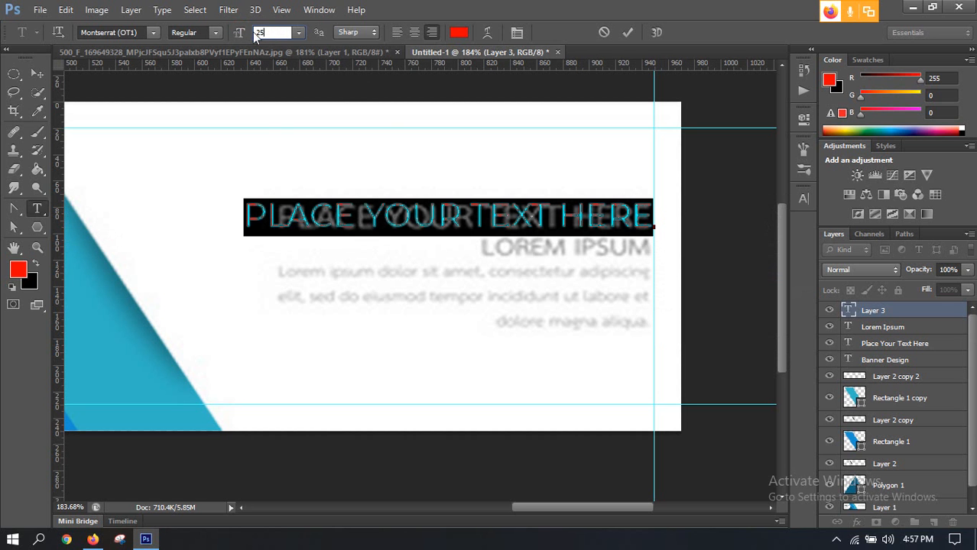
left_click(243, 33)
type("20")
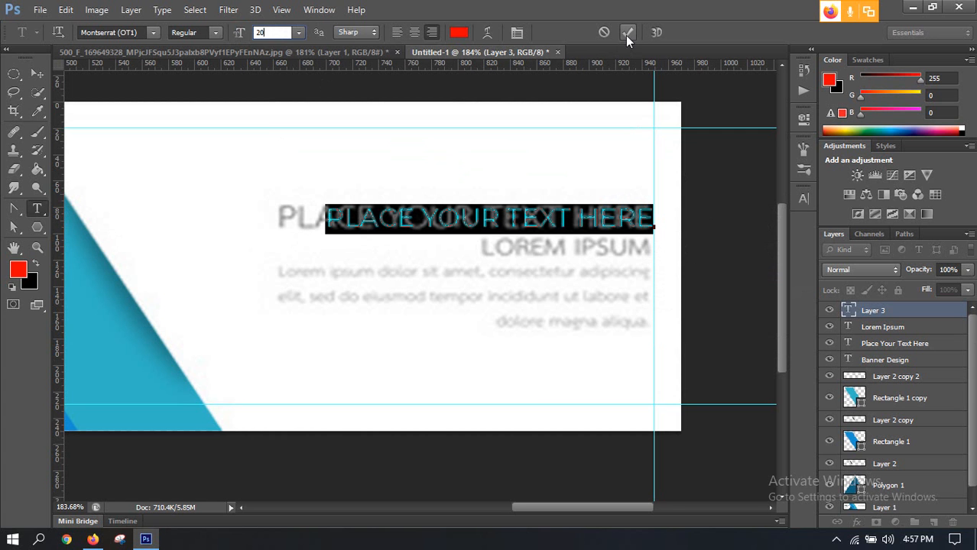
left_click(216, 34)
left_click(198, 80)
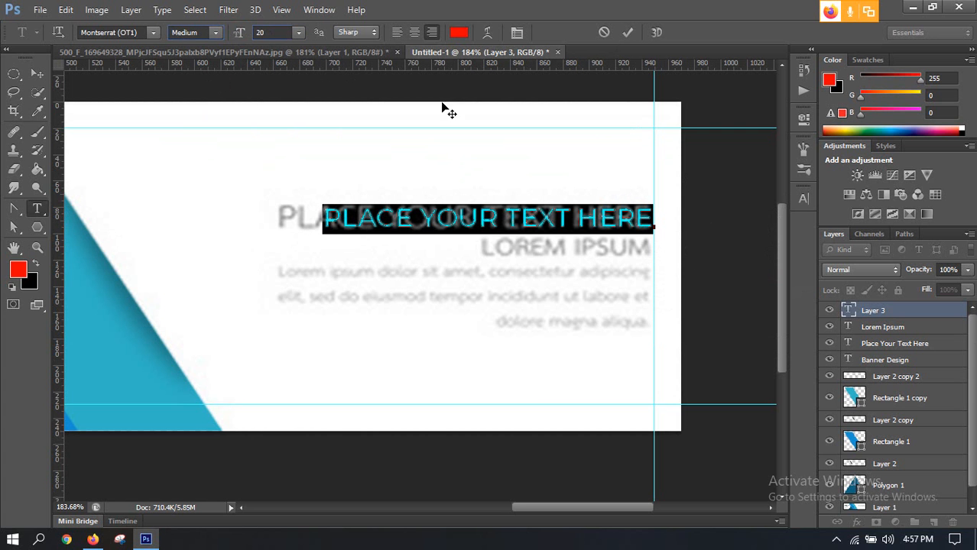
left_click(627, 32)
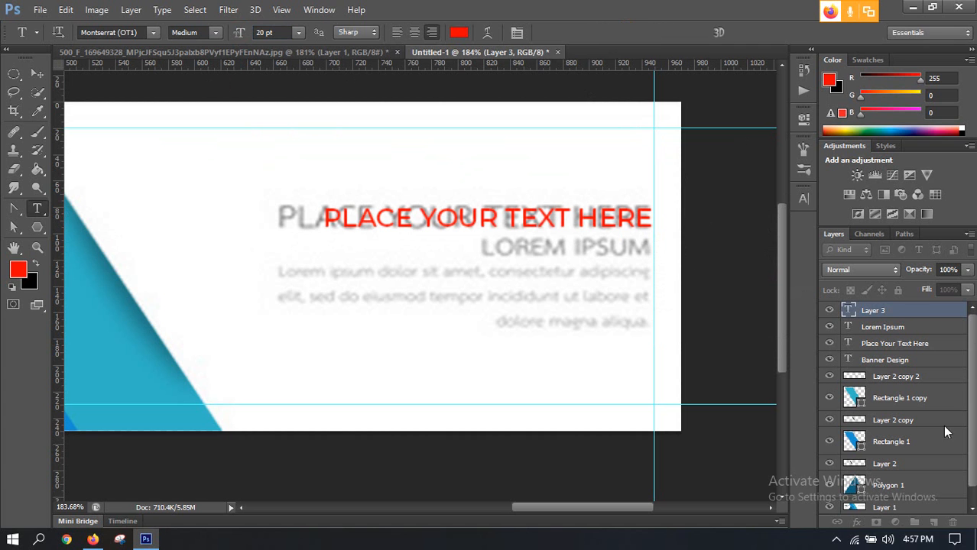
left_click(37, 73)
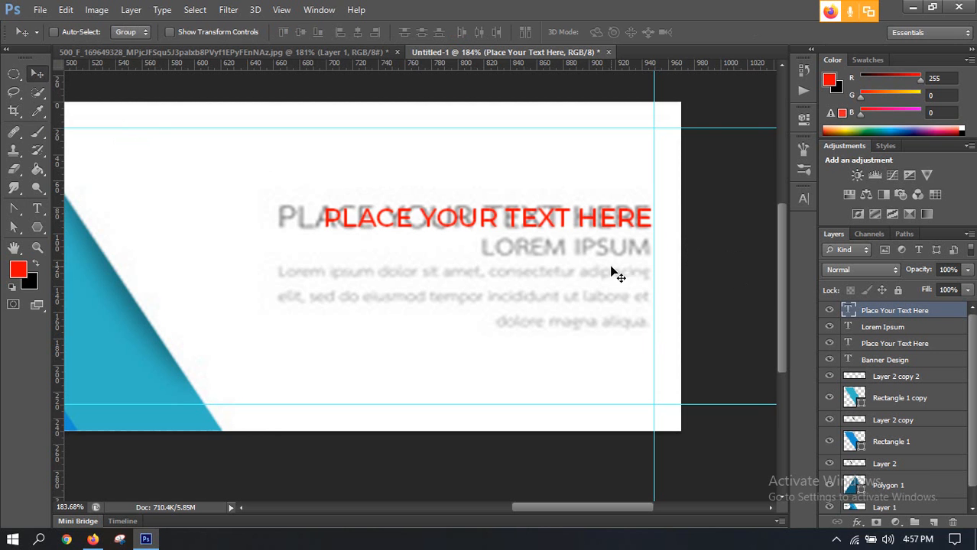
Recolor the right-aligned "Place Your Text Here" line to the dark gray #303030
scroll(614, 256, "down", 4)
scroll(598, 243, "up", 4)
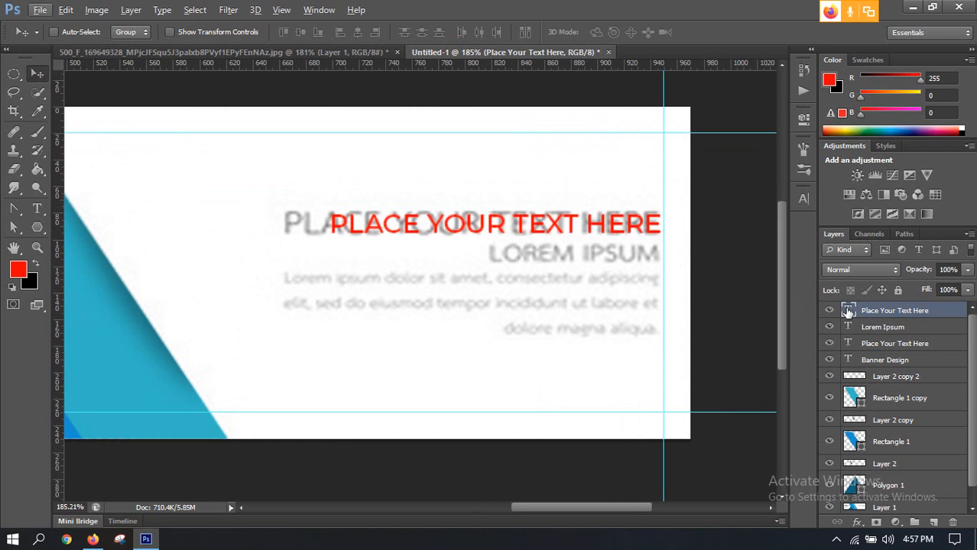
double_click(847, 311)
left_click(459, 32)
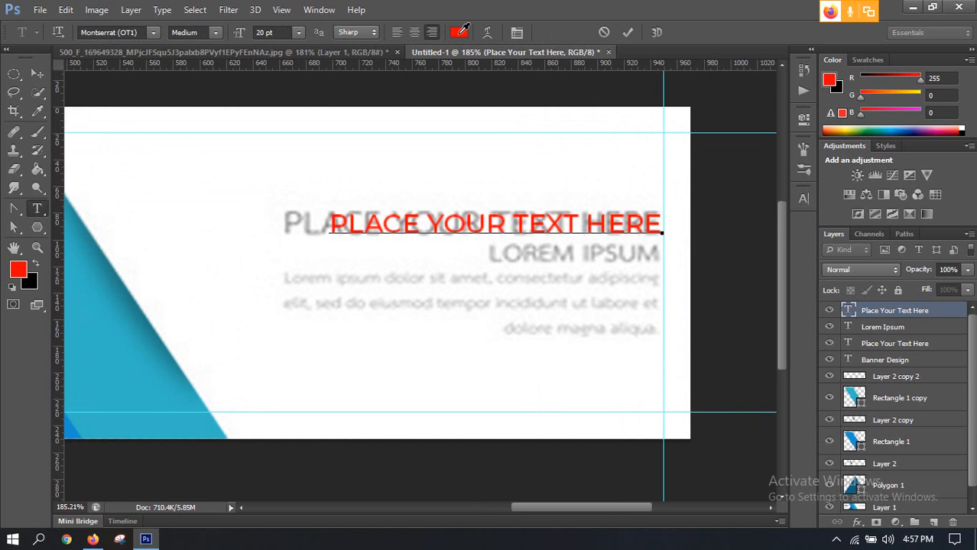
left_click_drag(584, 449, 567, 443)
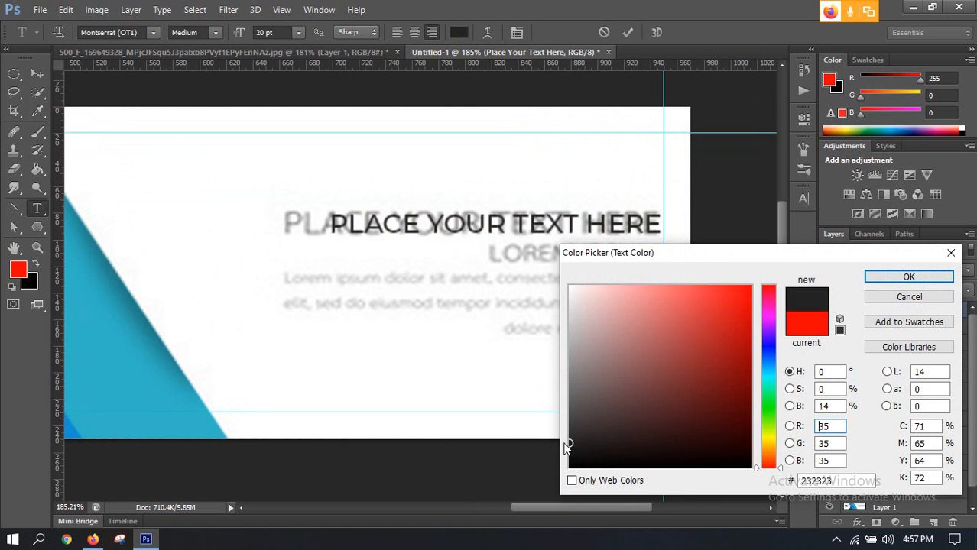
left_click(570, 435)
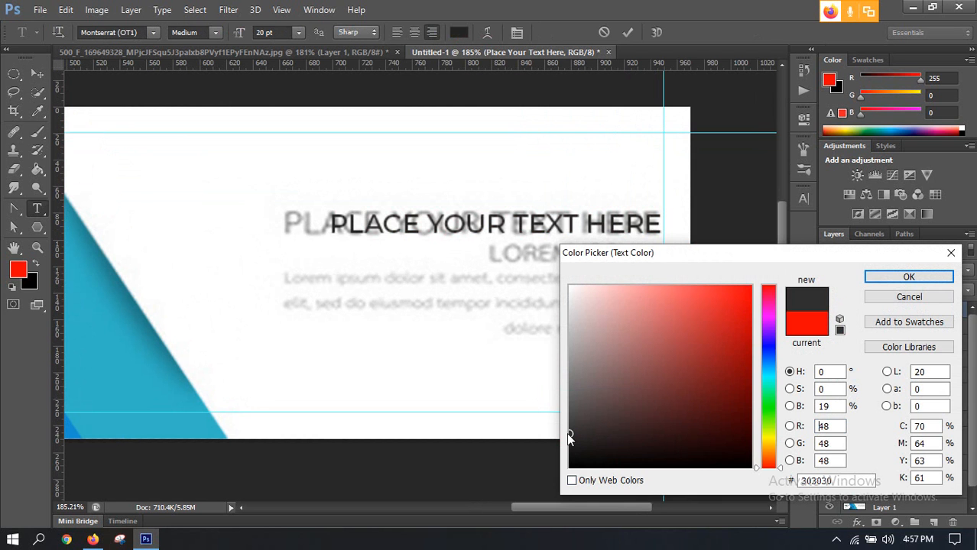
left_click(914, 277)
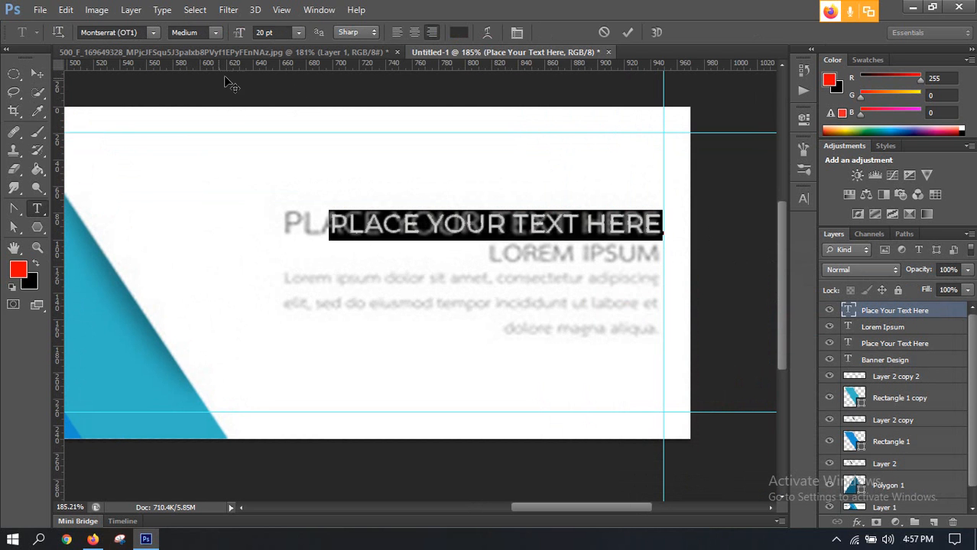
Change the right-aligned line's font weight to SemiBold
left_click(214, 33)
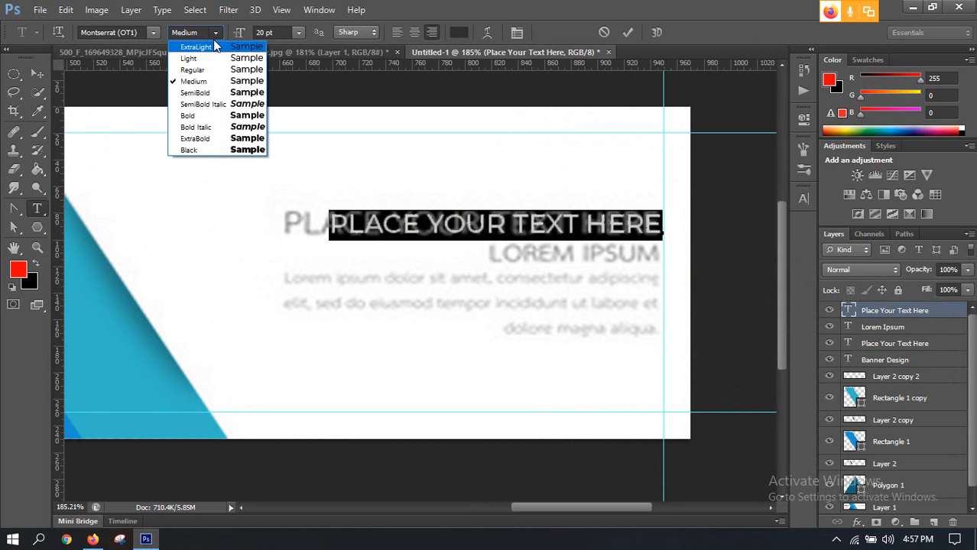
left_click(196, 92)
left_click(628, 32)
key("v")
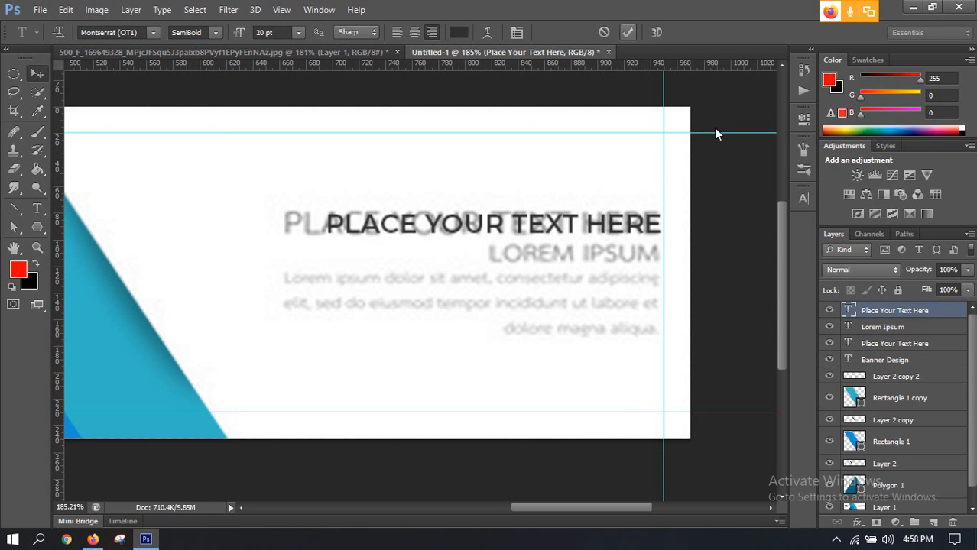
Duplicate the right-aligned "Place Your Text Here" line straight down over the reference's "LOREM IPSUM" line
left_click_drag(608, 235, 611, 260)
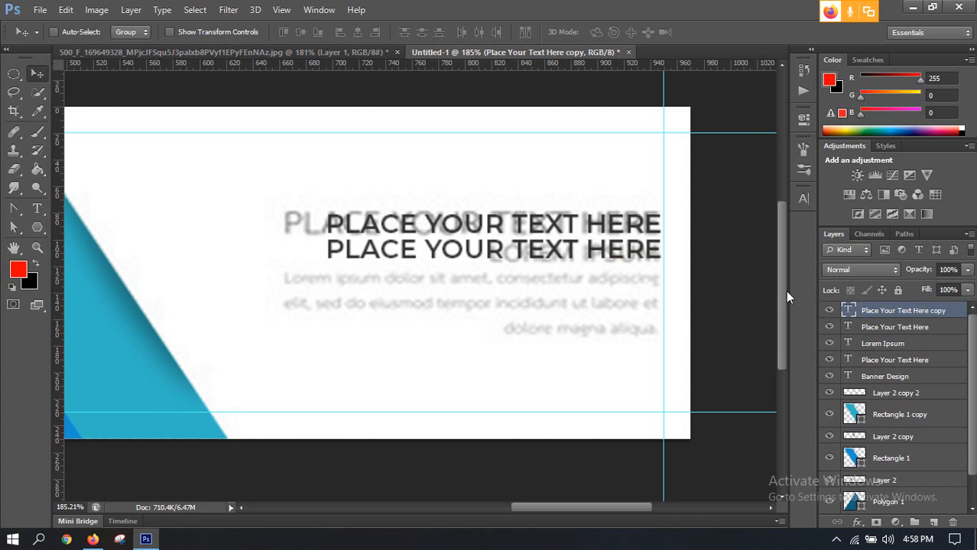
key("Down")
key("Down")
key("Down")
Replace the text of the duplicated right-aligned line with "LOREM IPSUM"
double_click(850, 313)
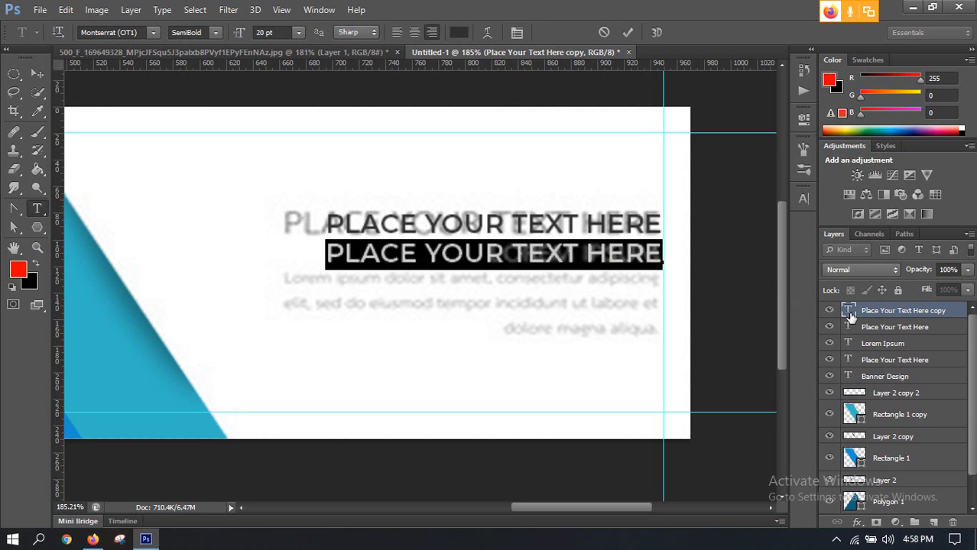
type("LOREM")
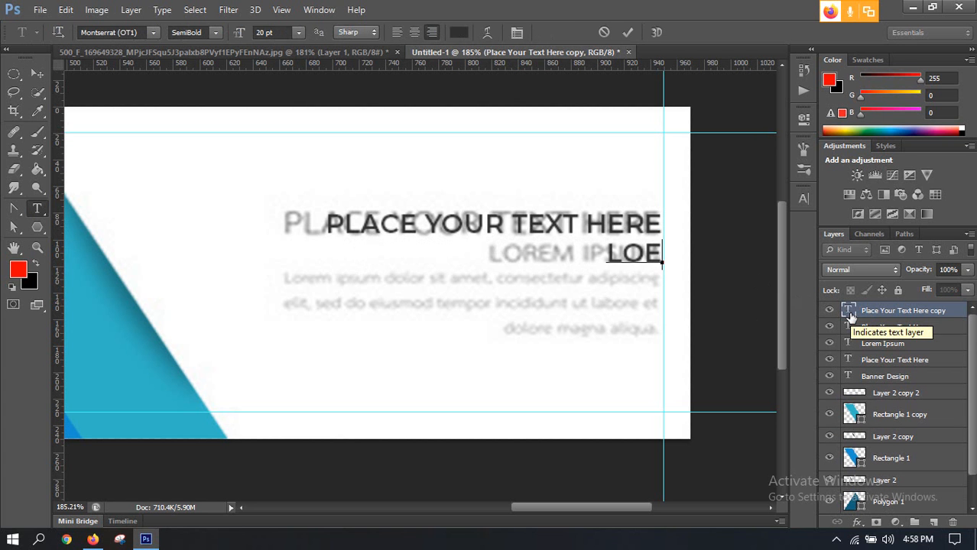
type(" IPSUM")
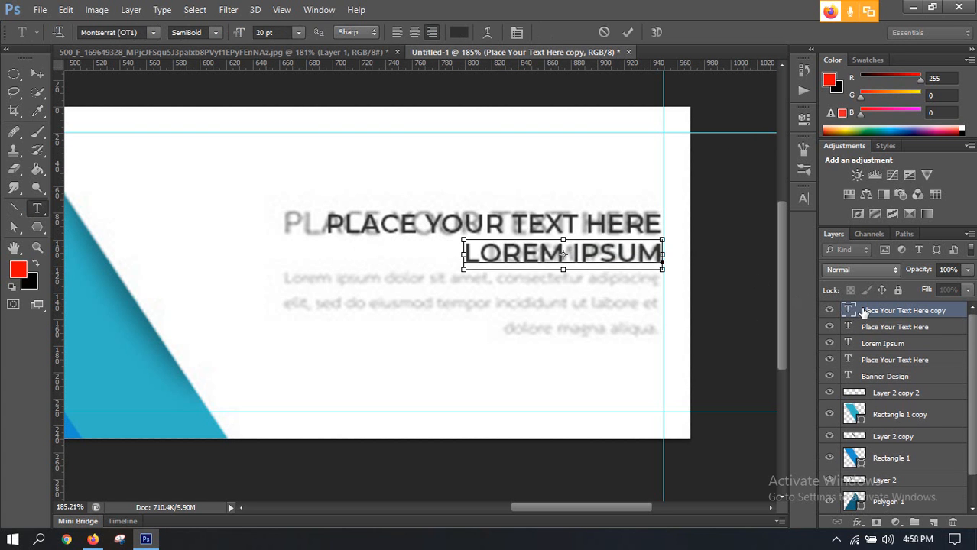
Set the right-aligned "LOREM IPSUM" line's font size to 15 pt and commit the text edit
key("ctrl+a")
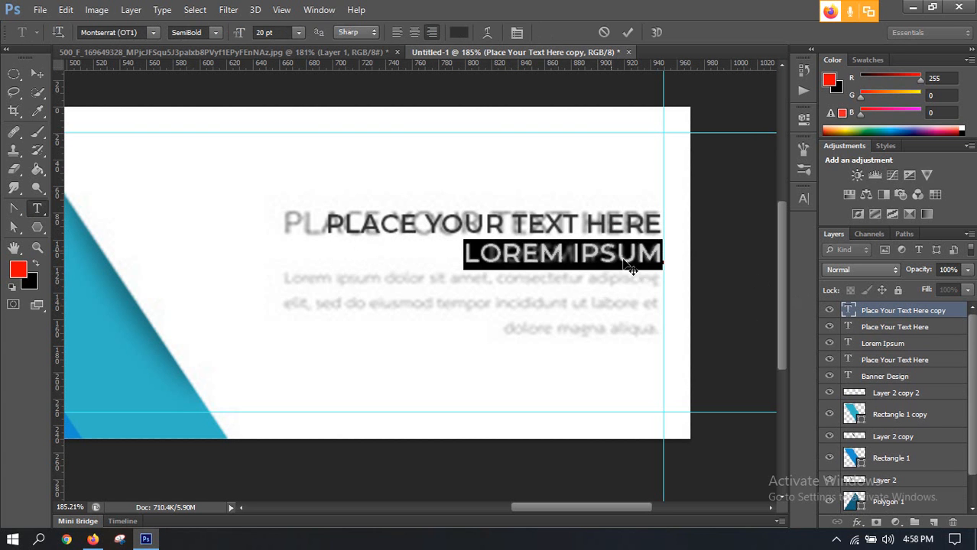
left_click(268, 32)
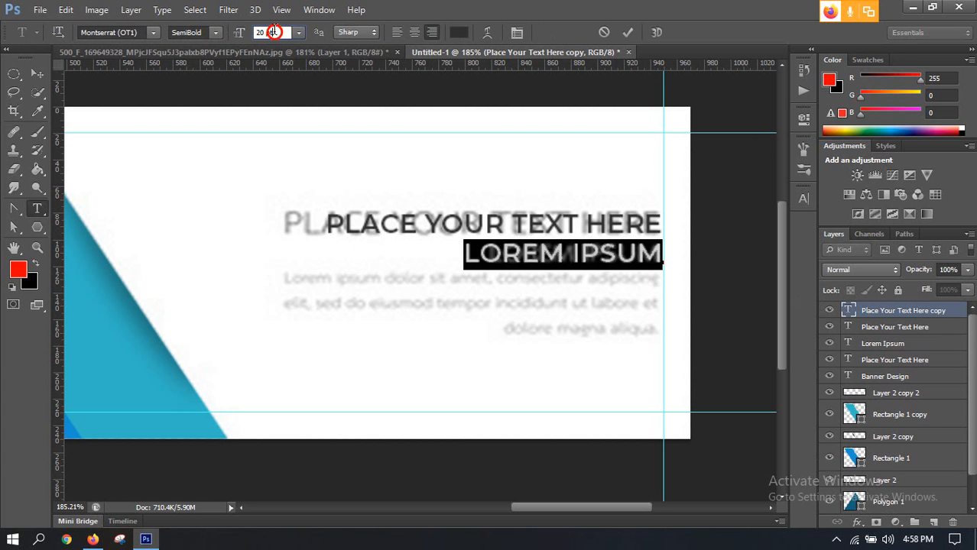
type("15")
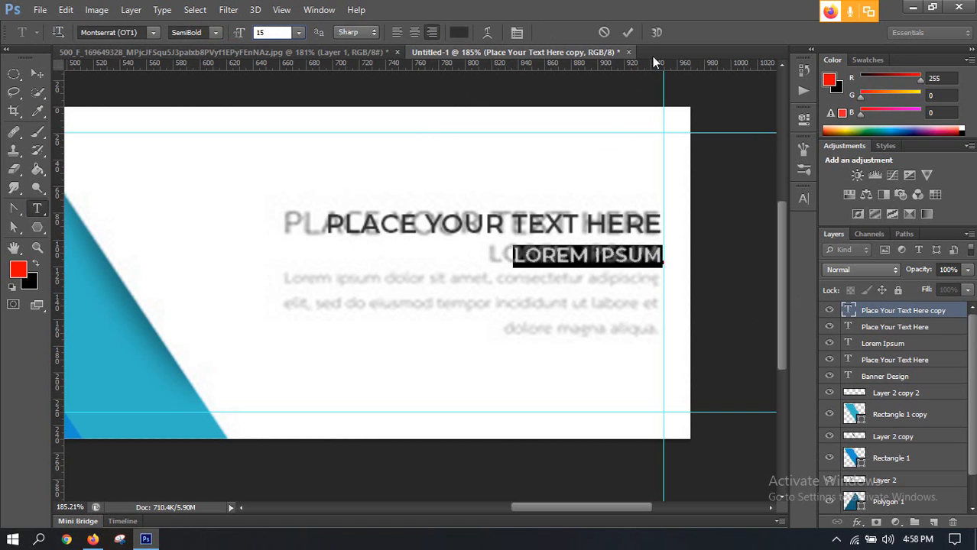
left_click(627, 32)
key("v")
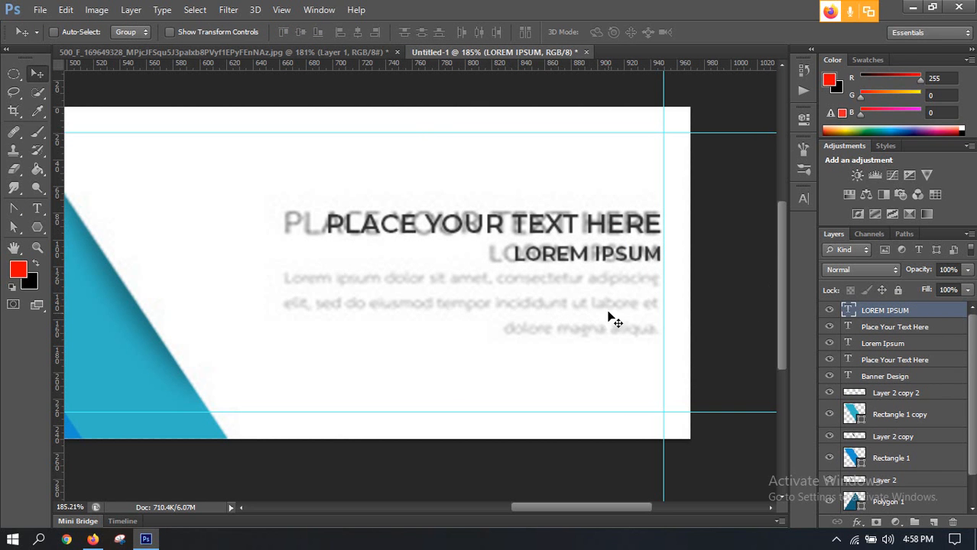
Switch to Firefox and open lipsum.com in a new tab
left_click(92, 540)
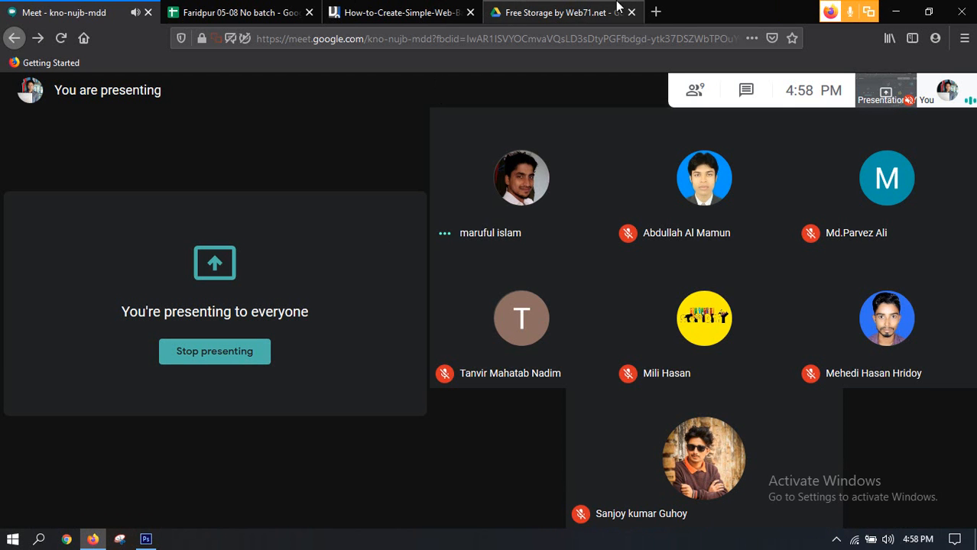
left_click(657, 13)
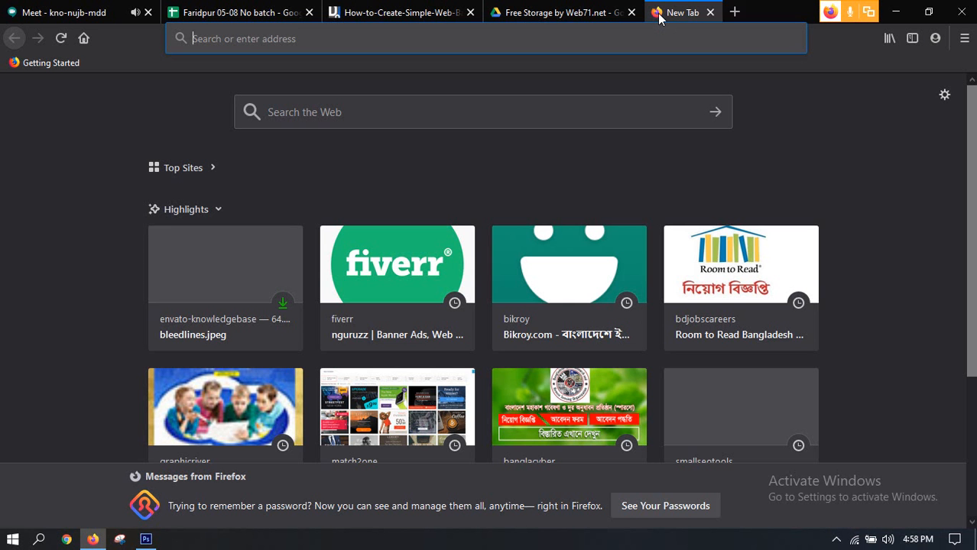
left_click(547, 35)
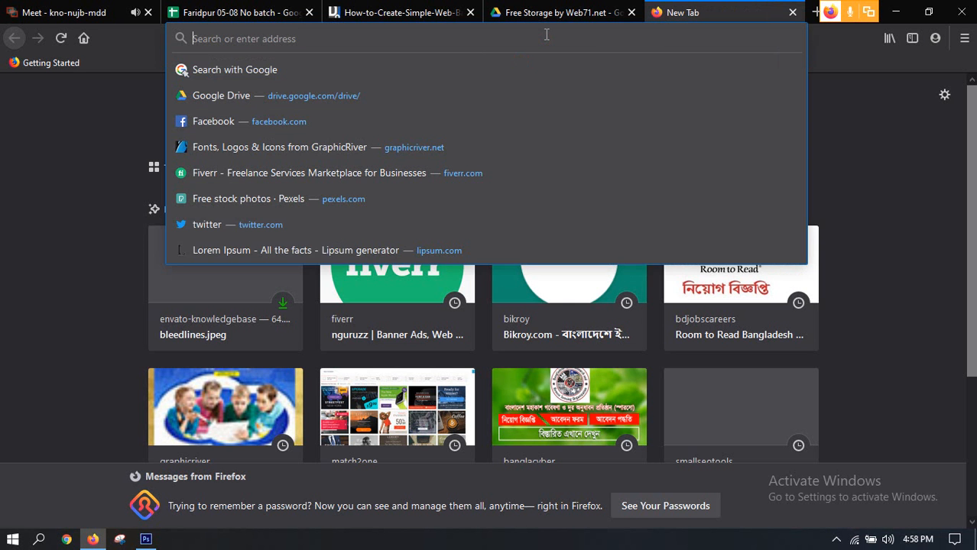
type("lipsum.com/")
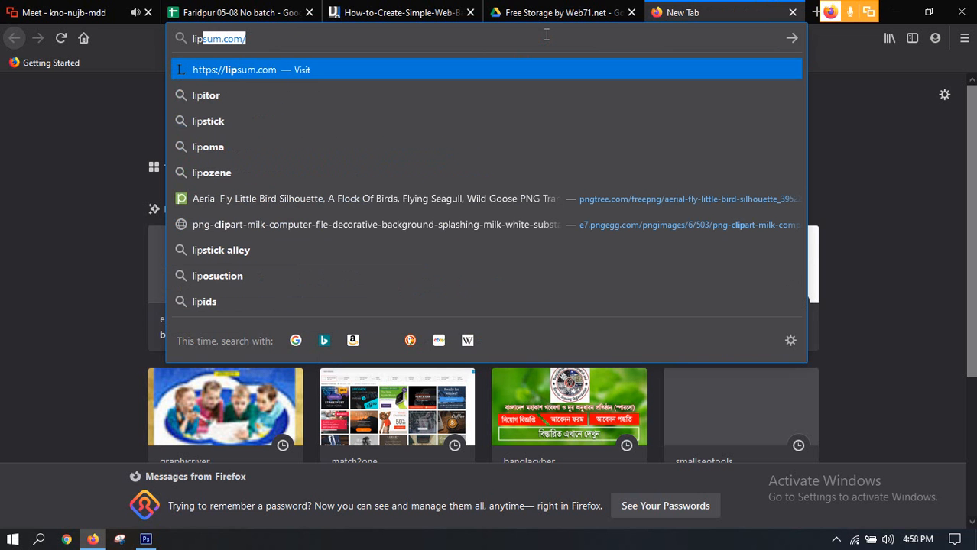
key("Return")
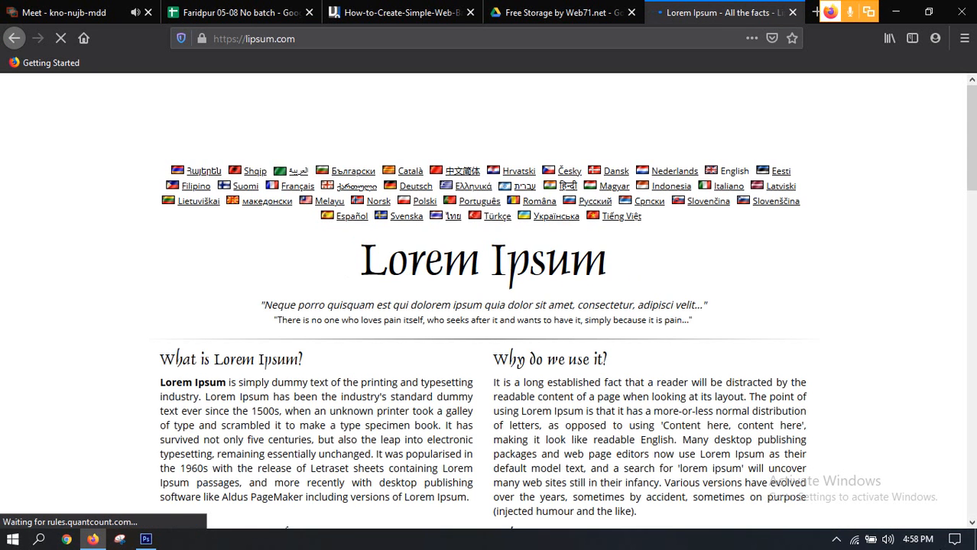
Copy the first sentence under "Why do we use it?", ending in "looking at its layout.", and switch back to Photoshop
scroll(539, 267, "down", 3)
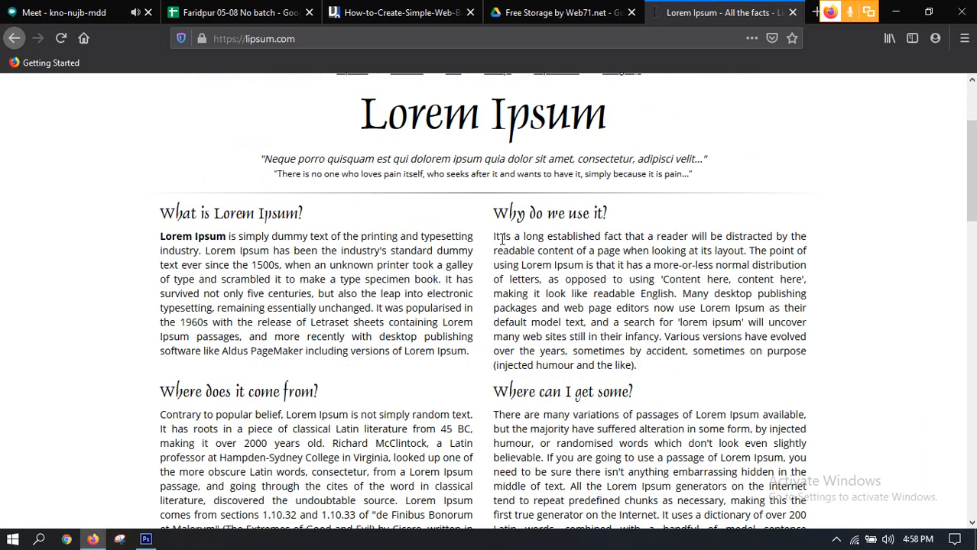
left_click_drag(493, 236, 511, 240)
left_click(571, 263)
left_click_drag(495, 237, 749, 250)
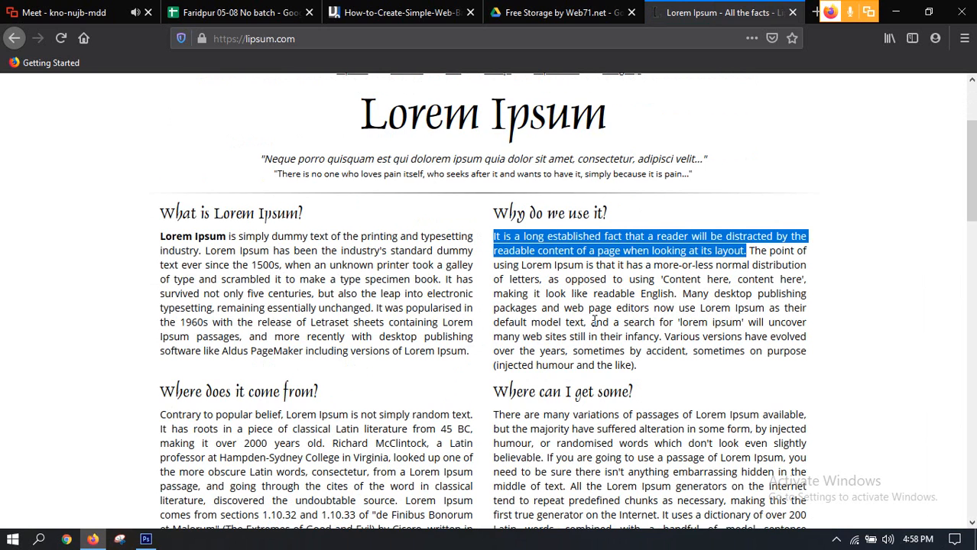
left_click(145, 540)
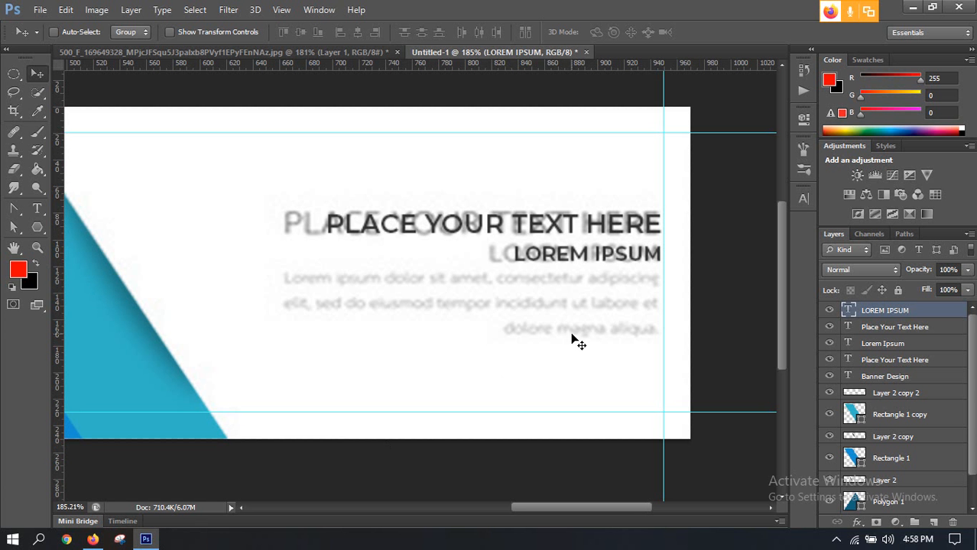
Draw a paragraph text box below the LOREM IPSUM subheading, ending at the vertical guide, and paste the copied body text into it
left_click(39, 210)
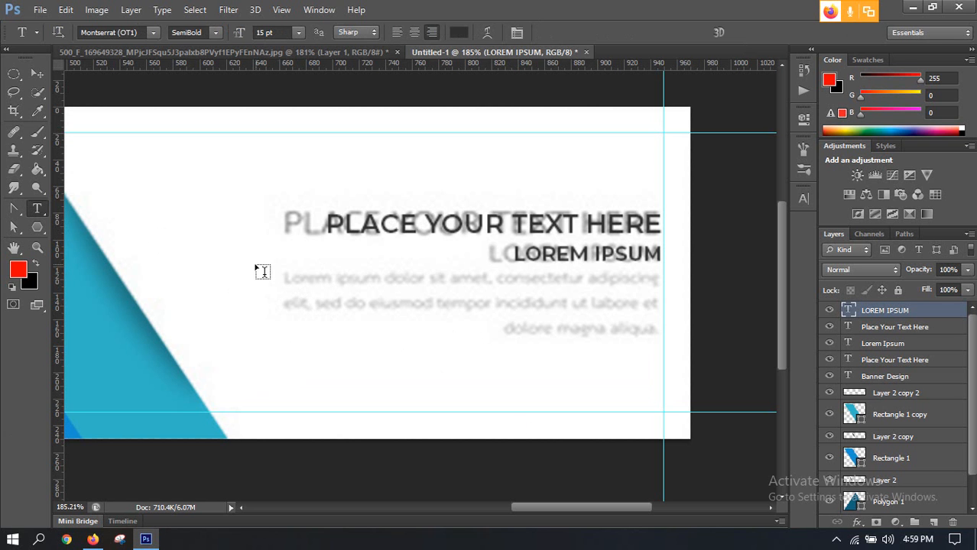
left_click_drag(281, 283, 664, 353)
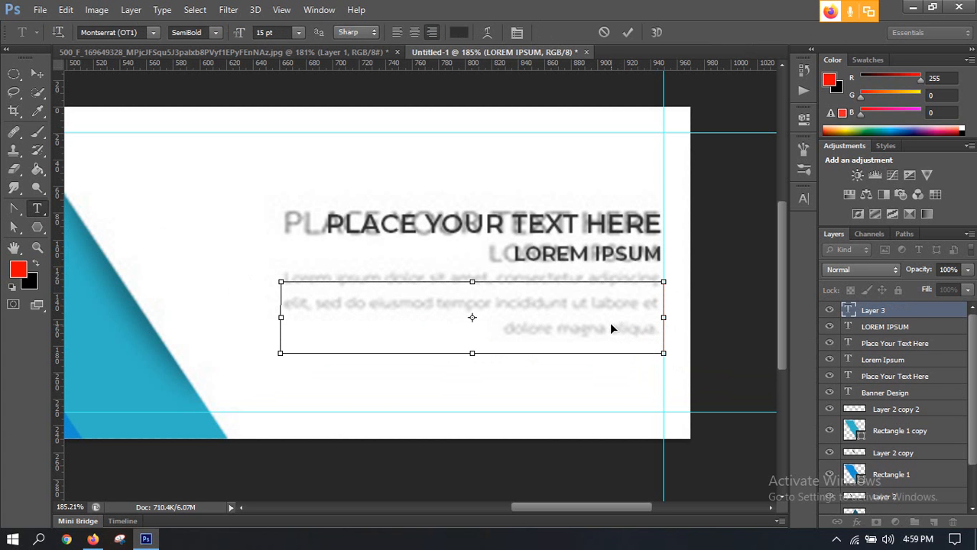
key("ctrl+v")
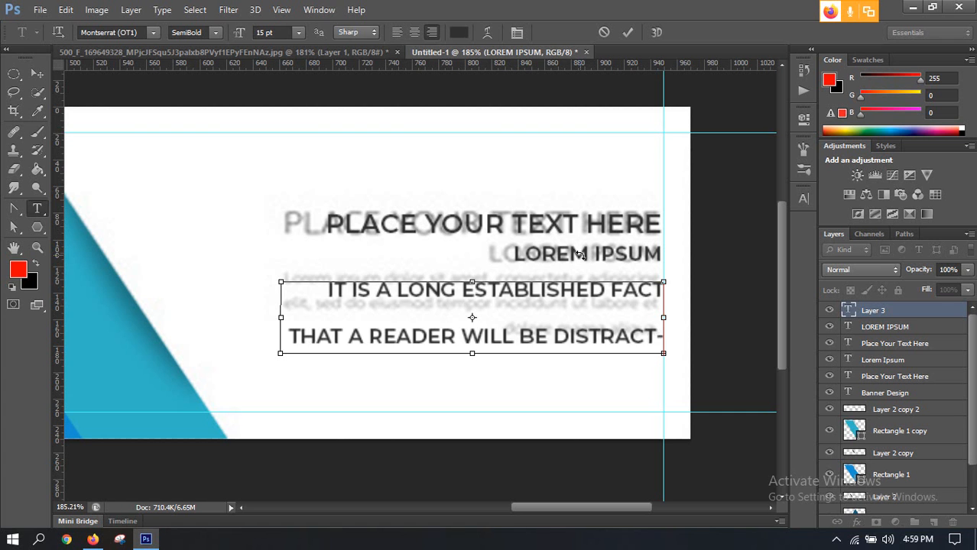
Format all of the pasted paragraph text without All Caps, in the Regular weight at 10 pt
key("ctrl+a")
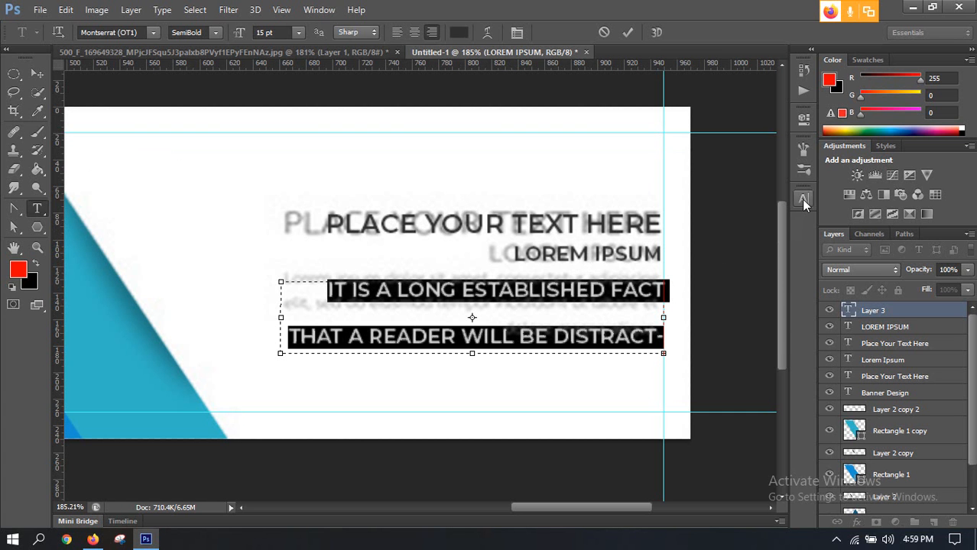
left_click(803, 201)
left_click(685, 303)
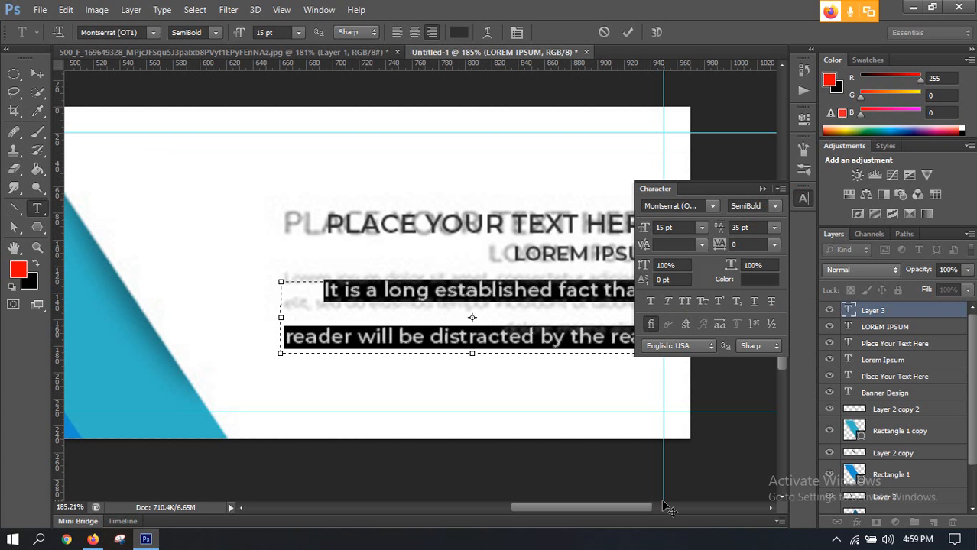
left_click(773, 207)
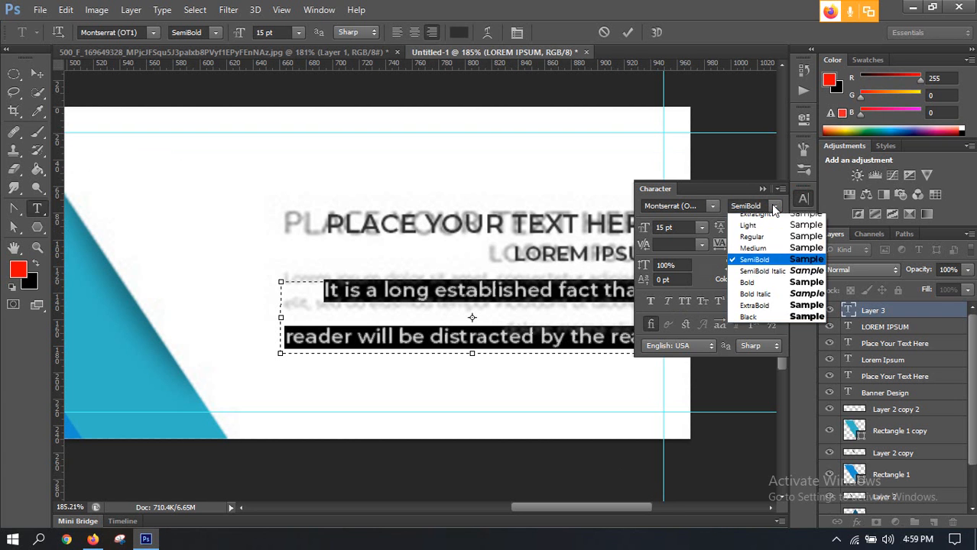
left_click(762, 240)
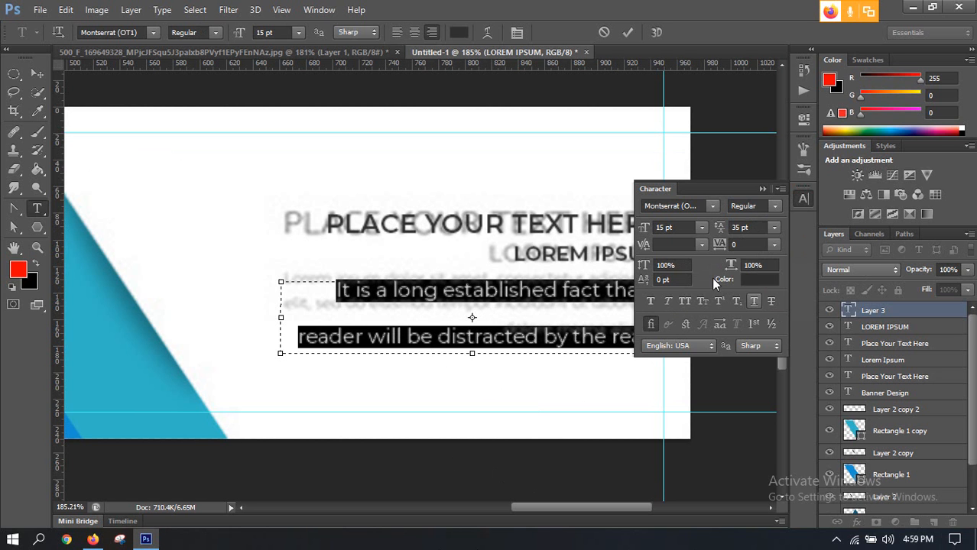
left_click(702, 228)
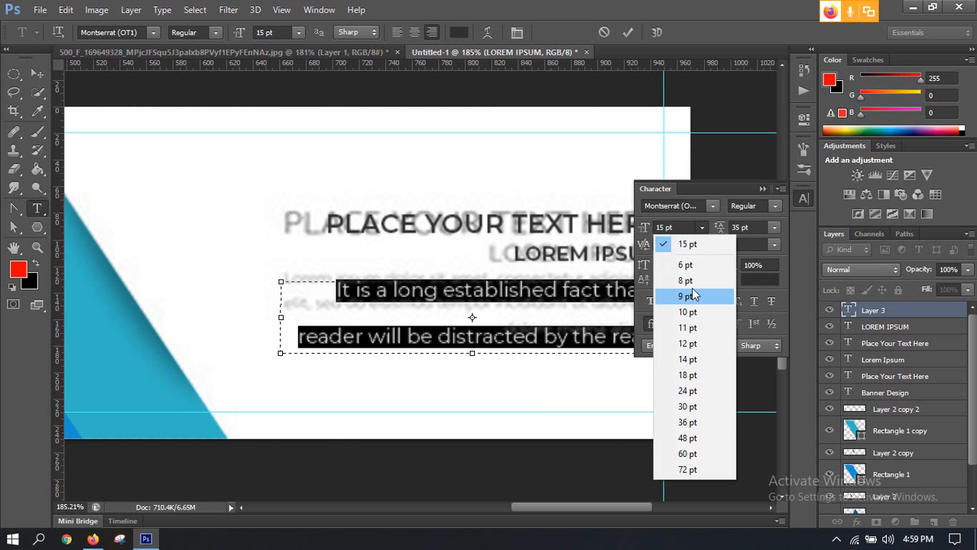
left_click(691, 313)
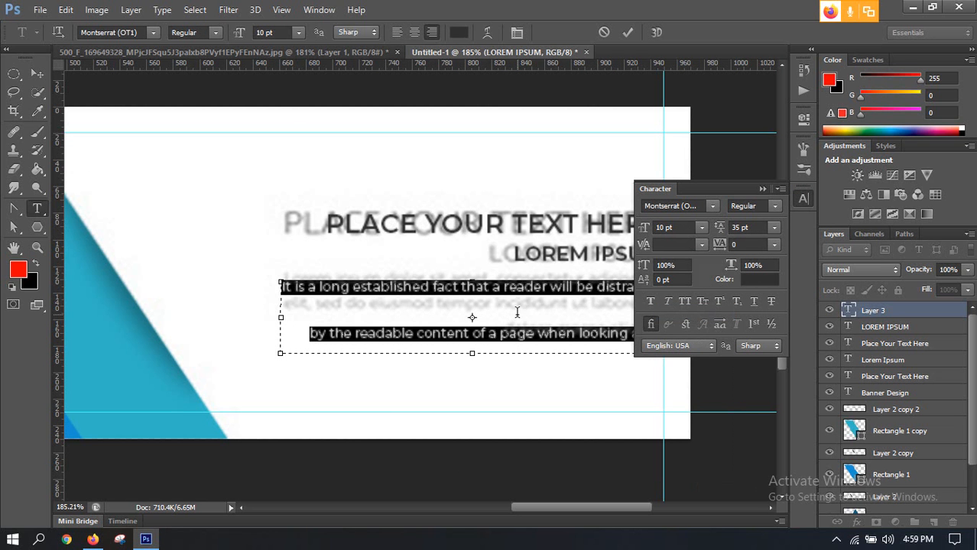
Extend the paragraph text box down to near the banner's lower edge so the whole text fits
scroll(516, 309, "down", 1)
scroll(515, 306, "down", 3)
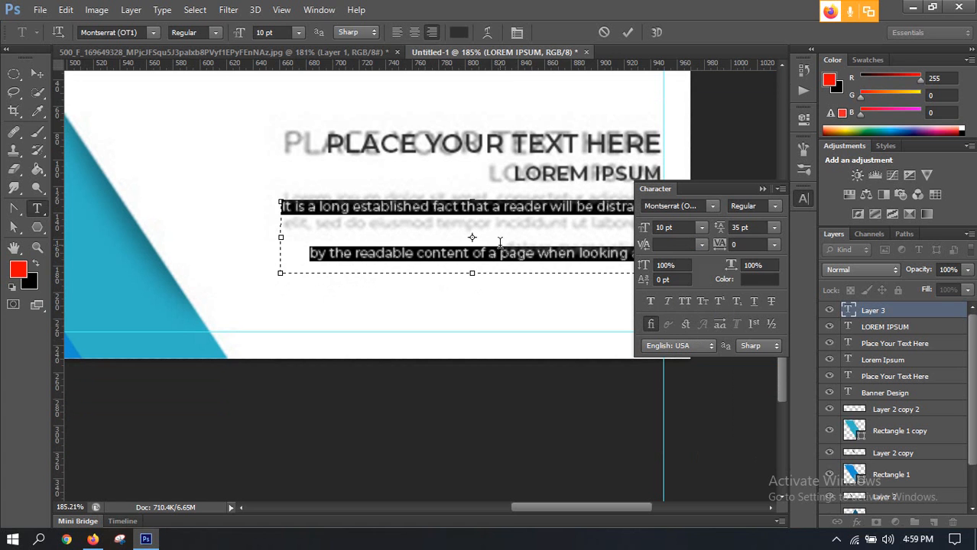
left_click_drag(473, 273, 474, 352)
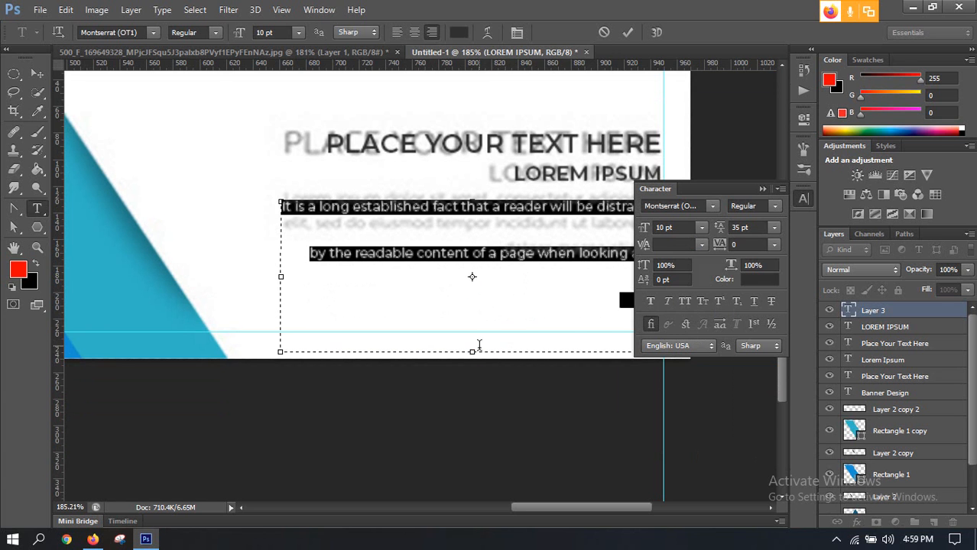
scroll(613, 287, "down", 2)
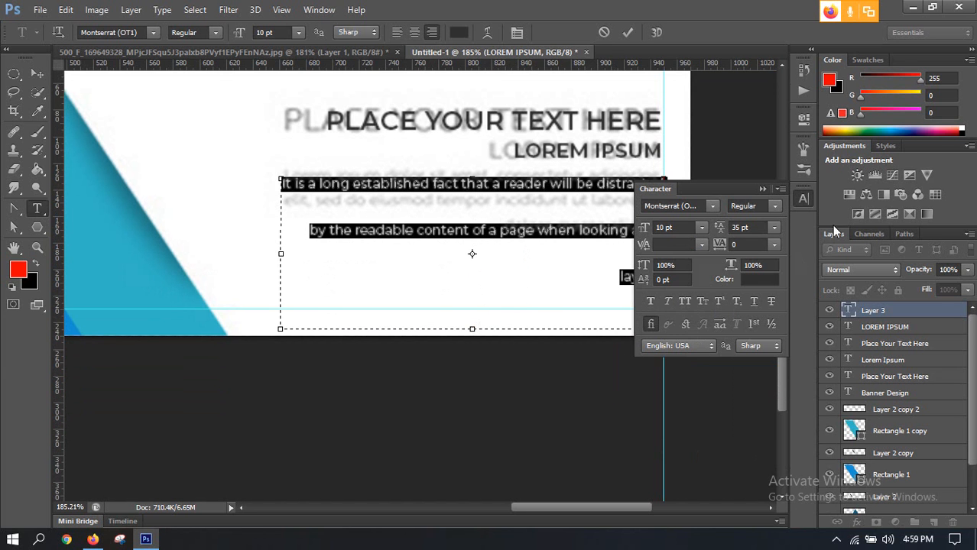
left_click(804, 198)
scroll(624, 264, "down", 4)
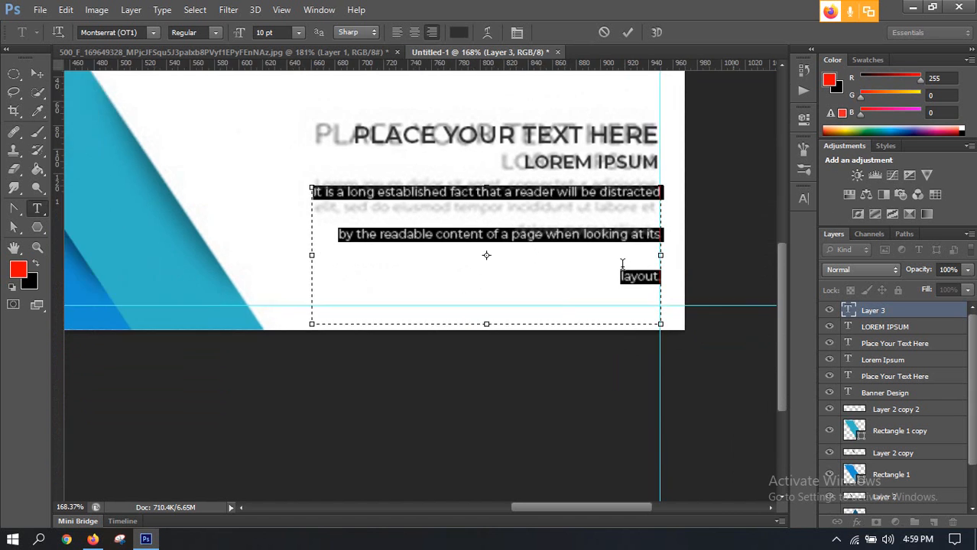
scroll(679, 253, "up", 5)
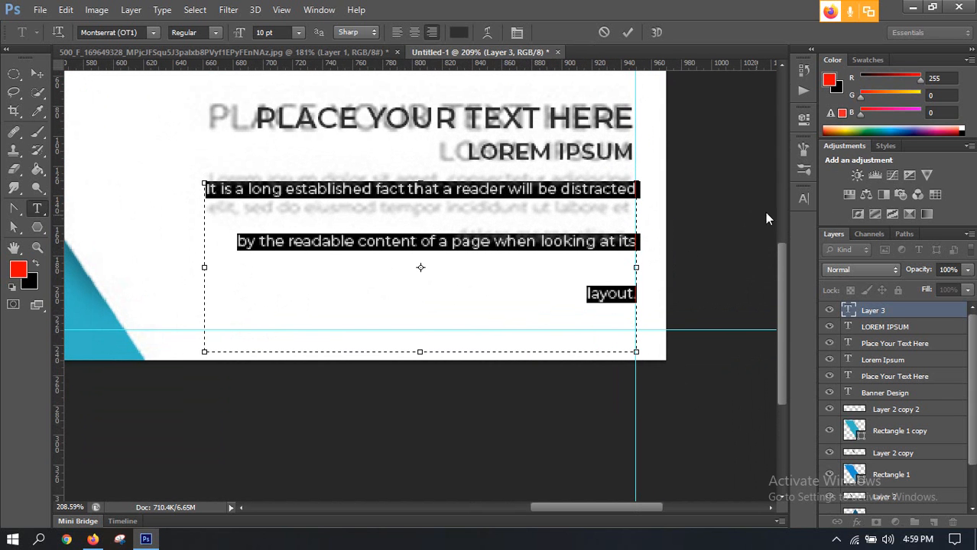
Set the paragraph's leading to Auto and commit the text edit
left_click(804, 198)
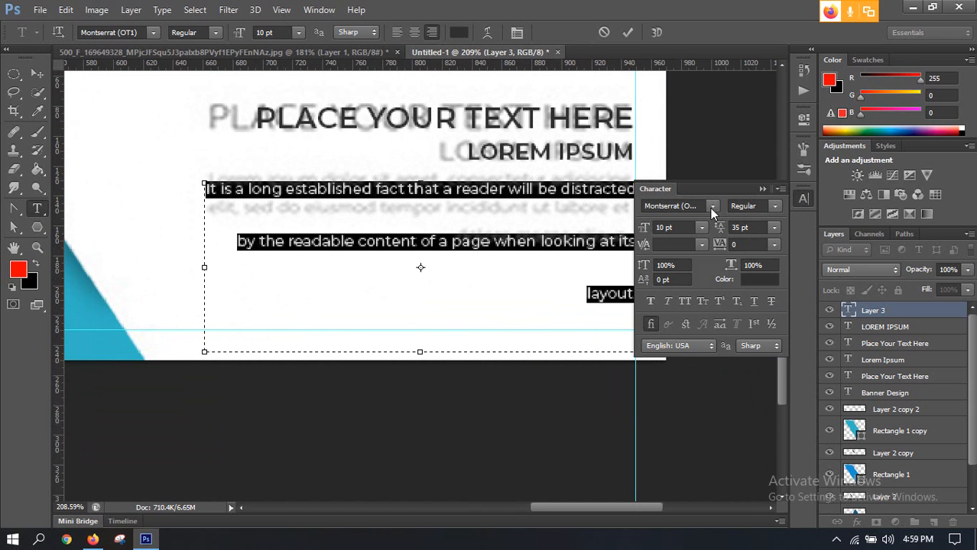
left_click(773, 228)
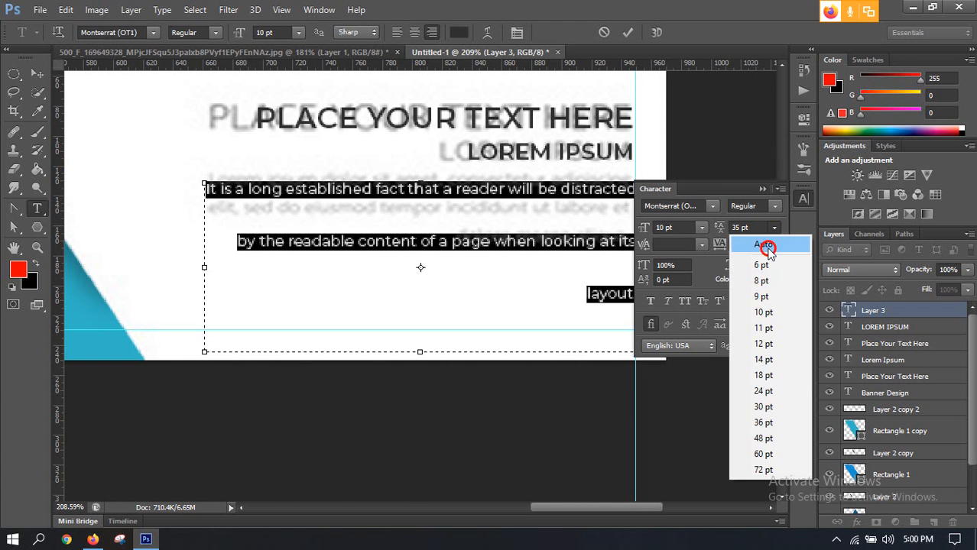
left_click(737, 246)
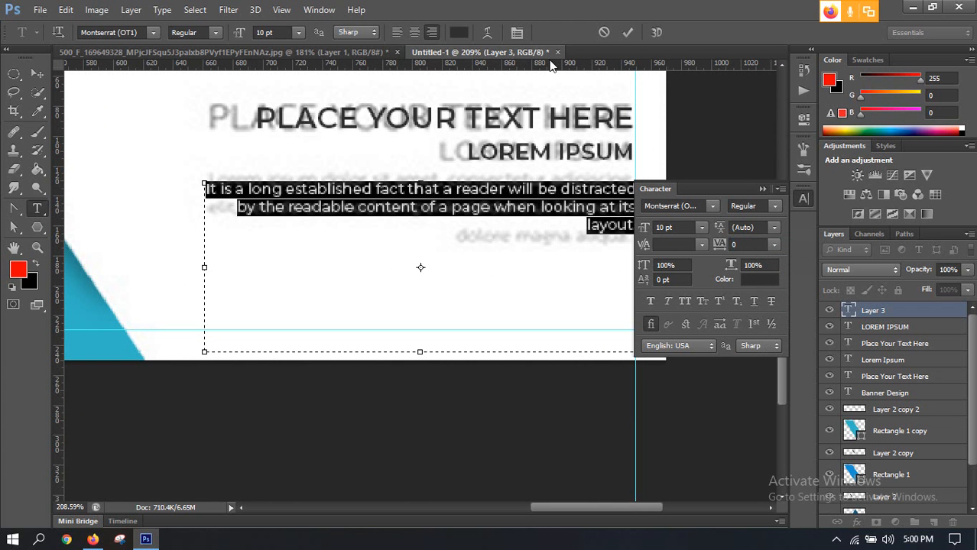
left_click(627, 34)
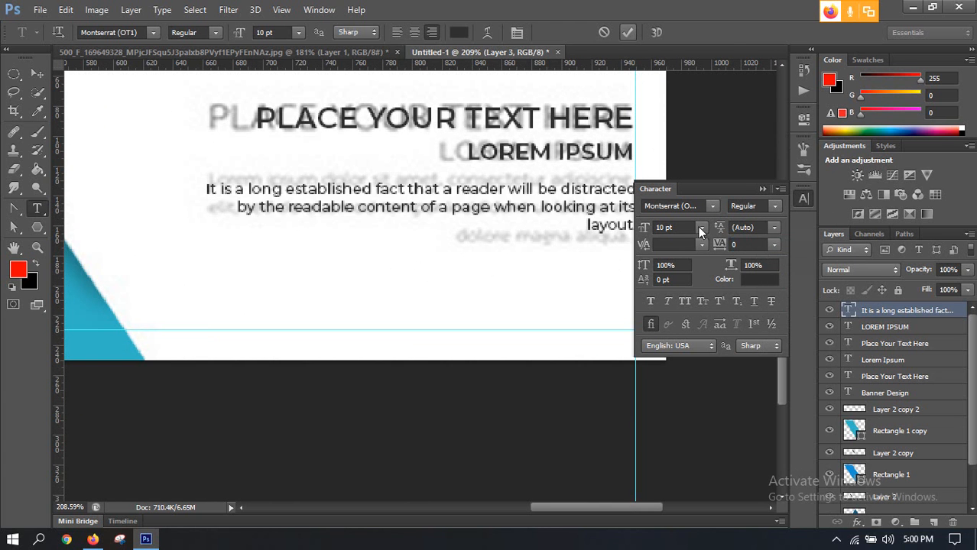
left_click(806, 200)
Try the Strong and Smooth anti-aliasing modes on the body paragraph
scroll(537, 385, "down", 3)
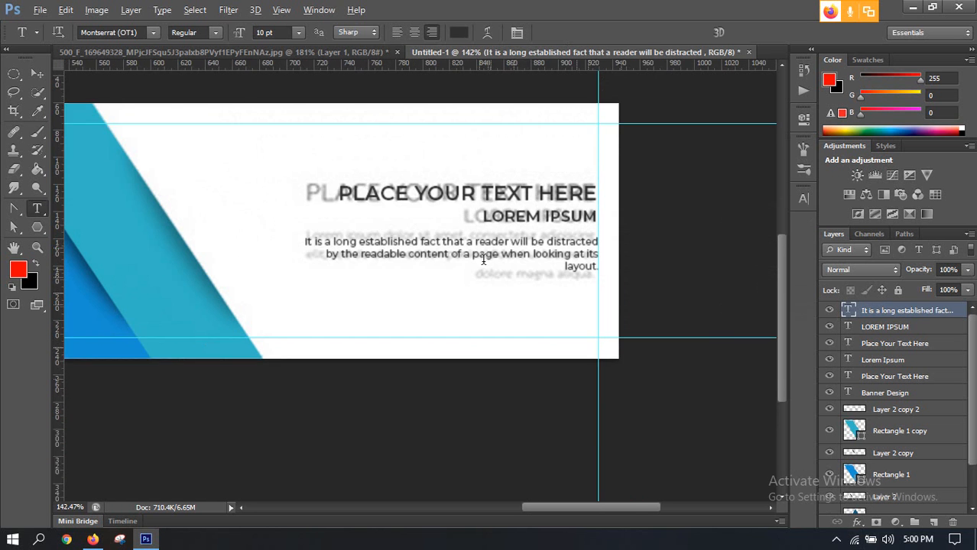
left_click(37, 73)
scroll(503, 269, "up", 3)
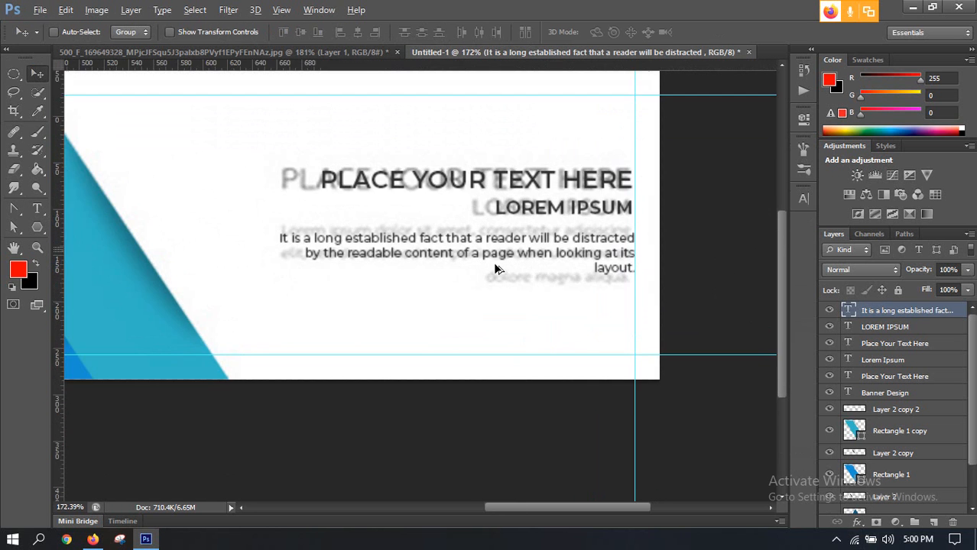
scroll(497, 252, "down", 2)
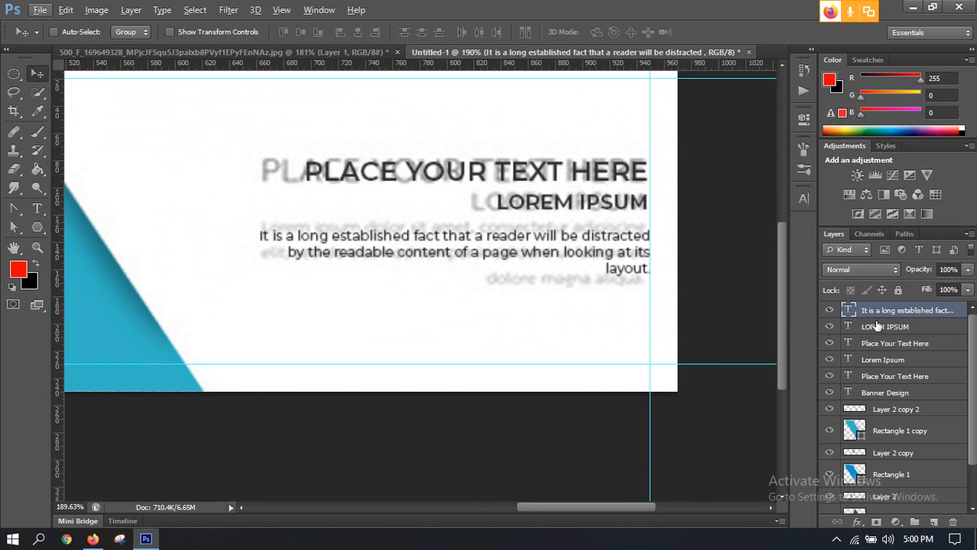
double_click(851, 309)
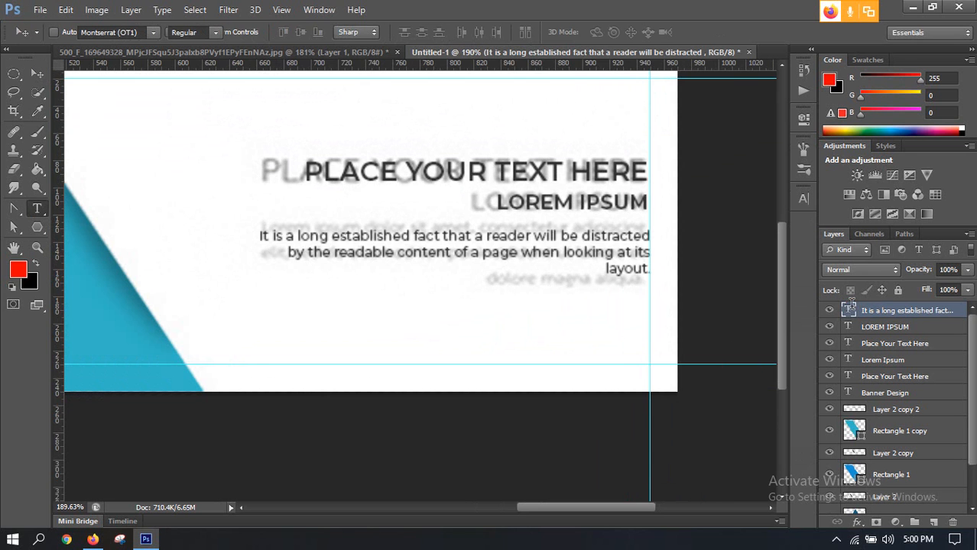
left_click(354, 32)
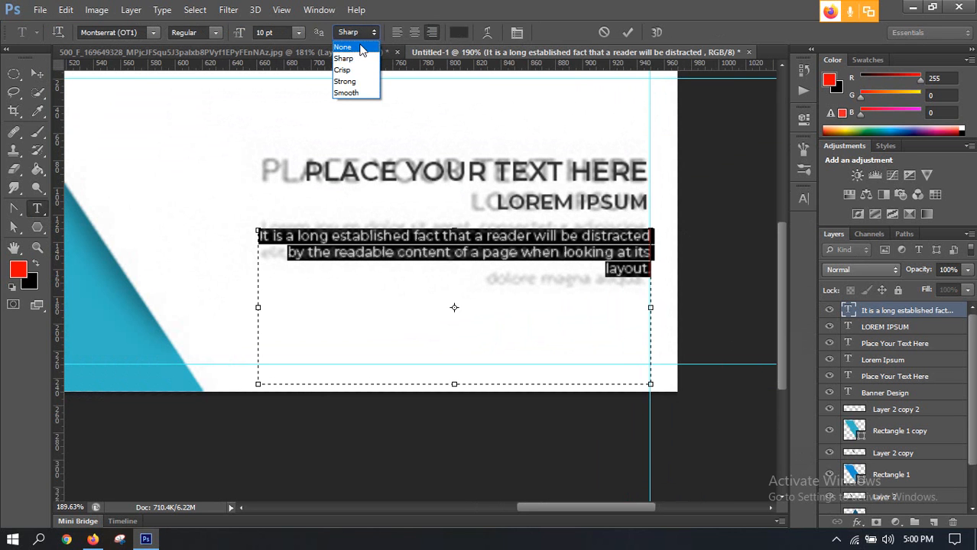
left_click(353, 81)
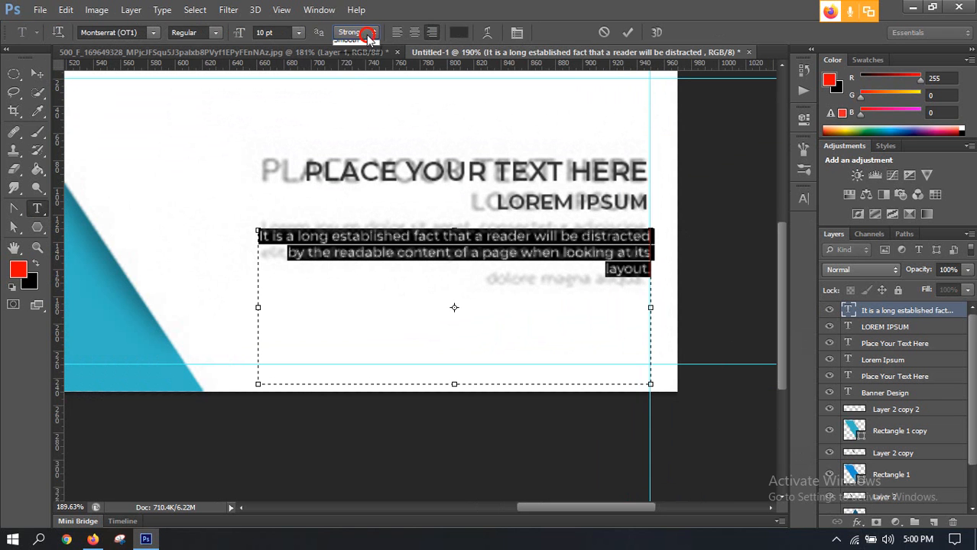
left_click(359, 32)
left_click(356, 94)
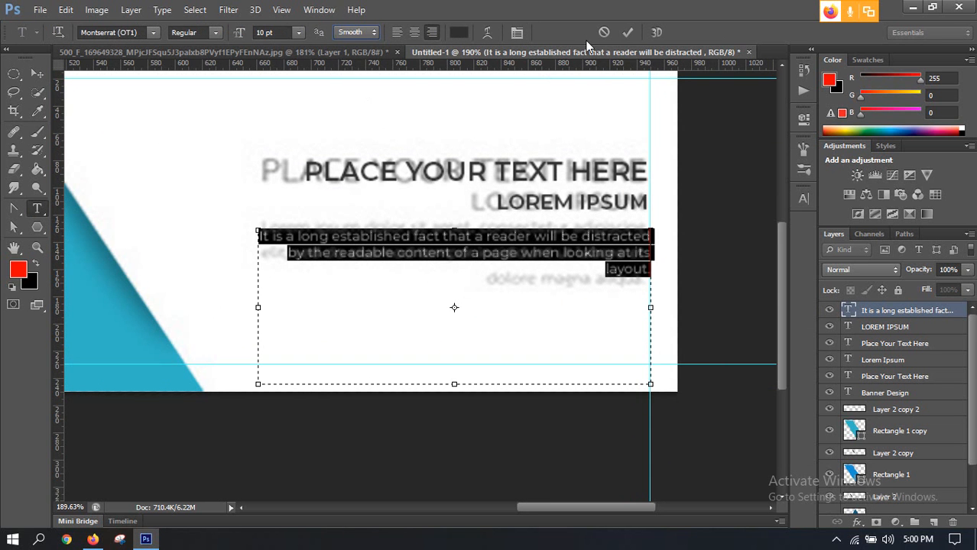
left_click(628, 32)
key("v")
scroll(587, 245, "up", 6)
scroll(584, 247, "down", 3)
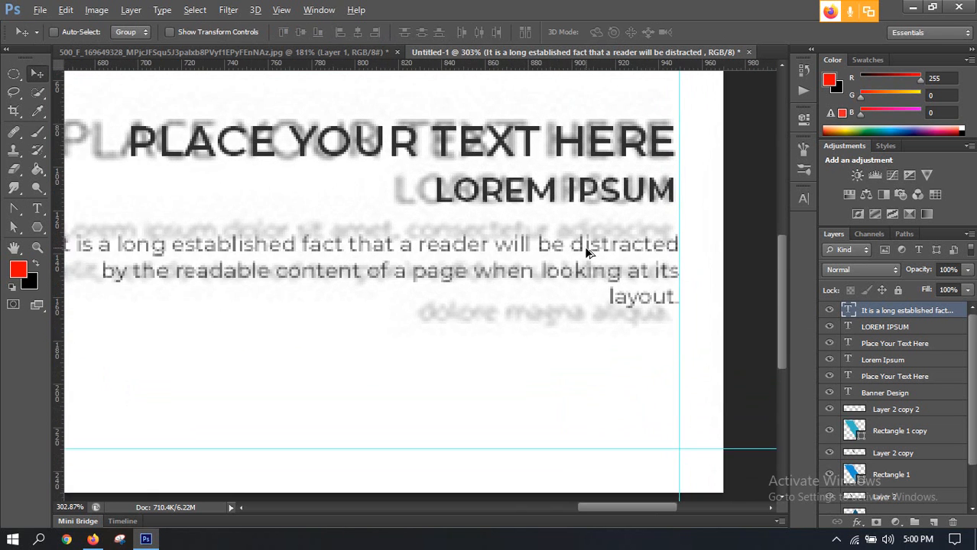
Set the body paragraph's anti-aliasing to Strong and commit the edit
double_click(847, 310)
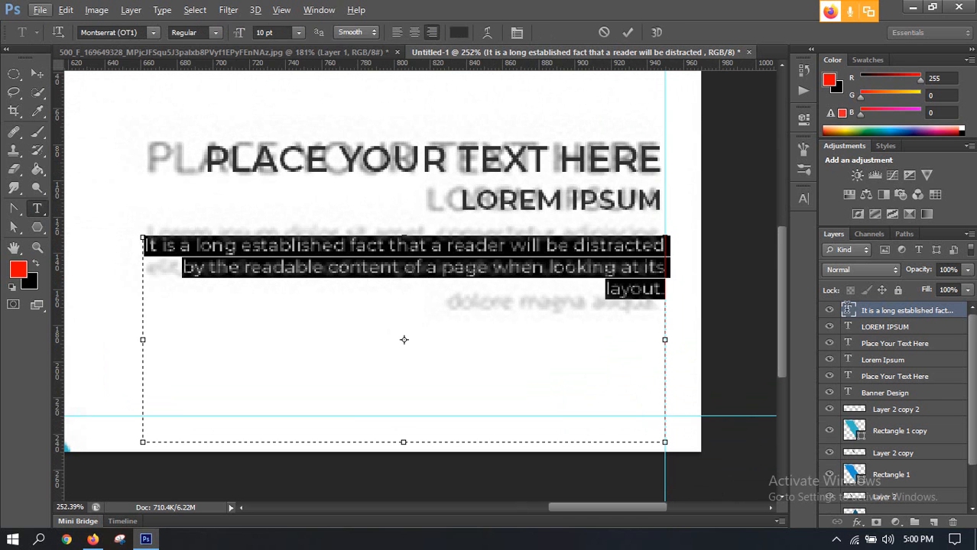
left_click(366, 33)
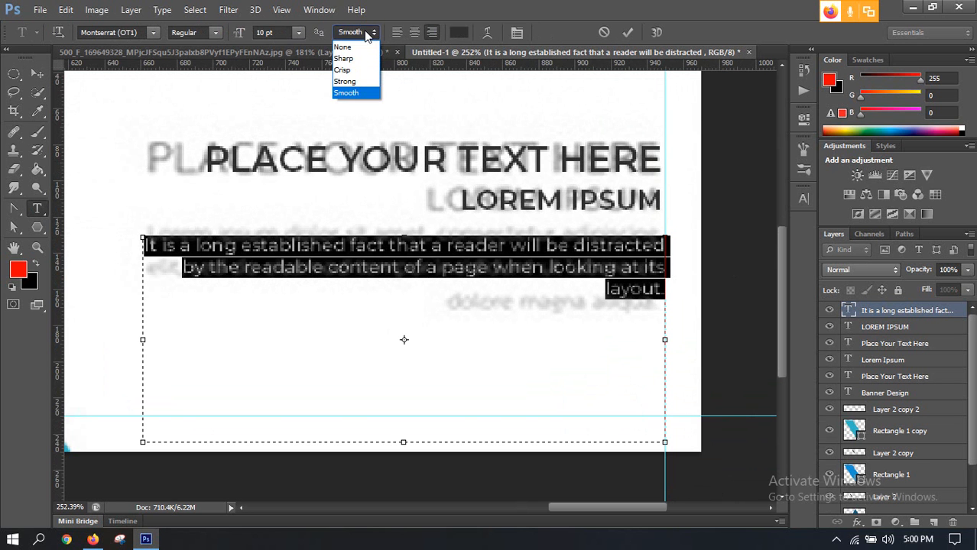
left_click(358, 81)
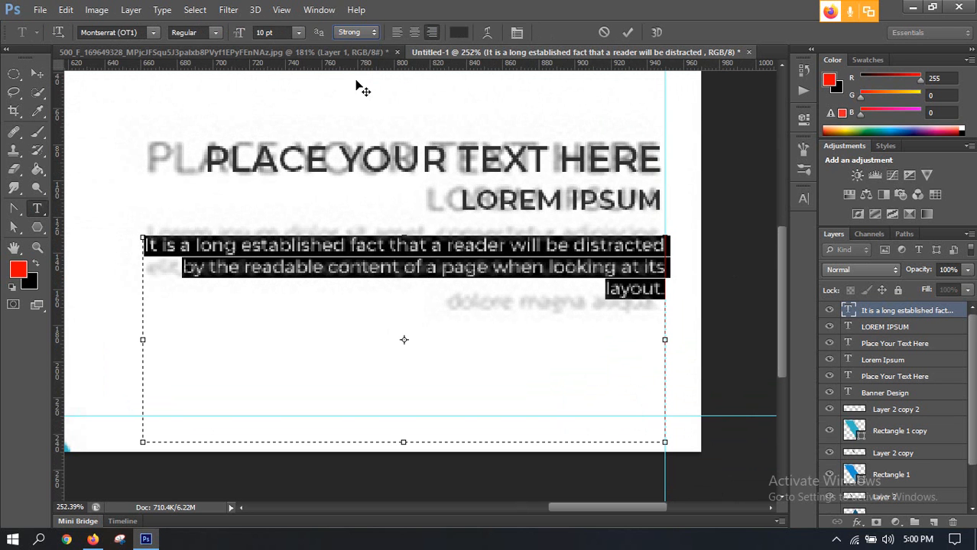
left_click(626, 32)
key("v")
scroll(544, 233, "up", 2)
scroll(515, 247, "down", 3)
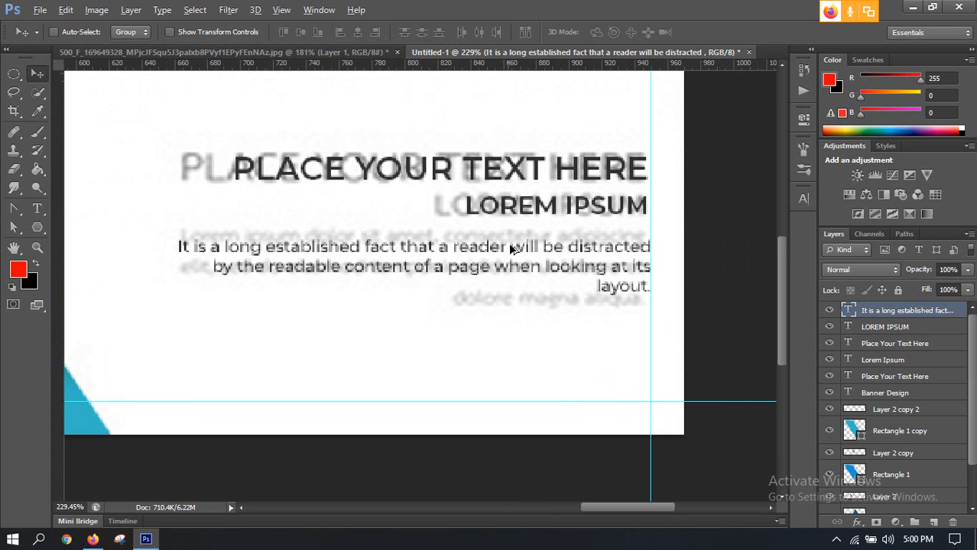
Hide the Layer 1 reference image behind the banner text
scroll(840, 493, "down", 3)
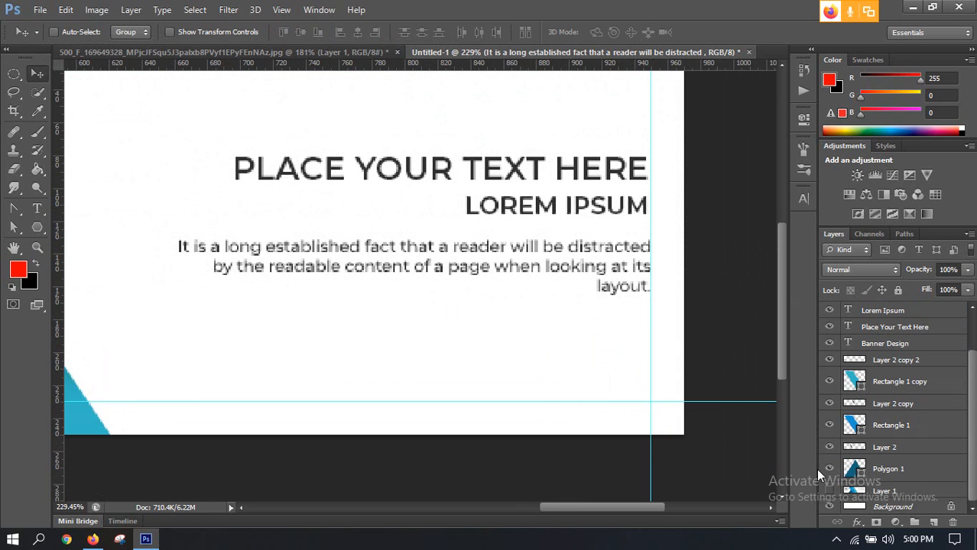
scroll(659, 260, "up", 2)
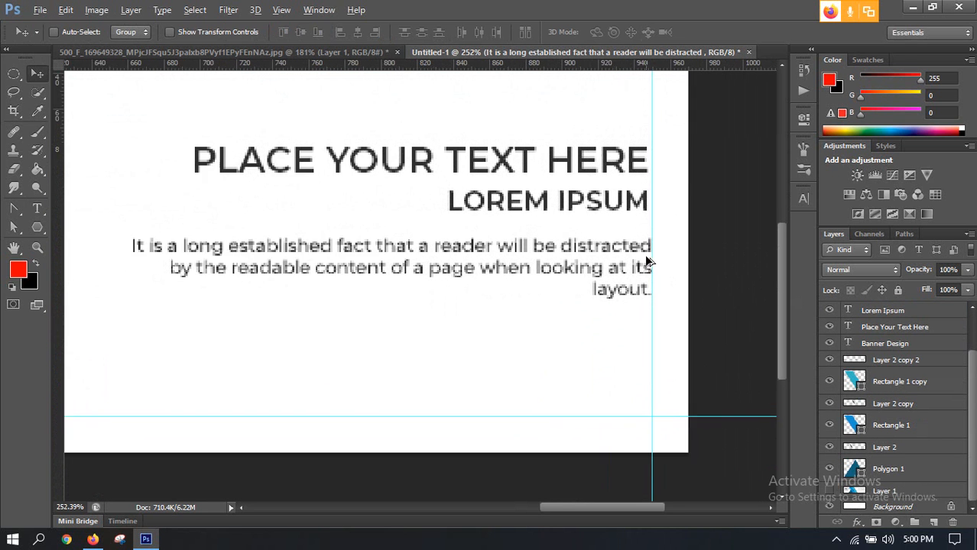
scroll(837, 367, "up", 3)
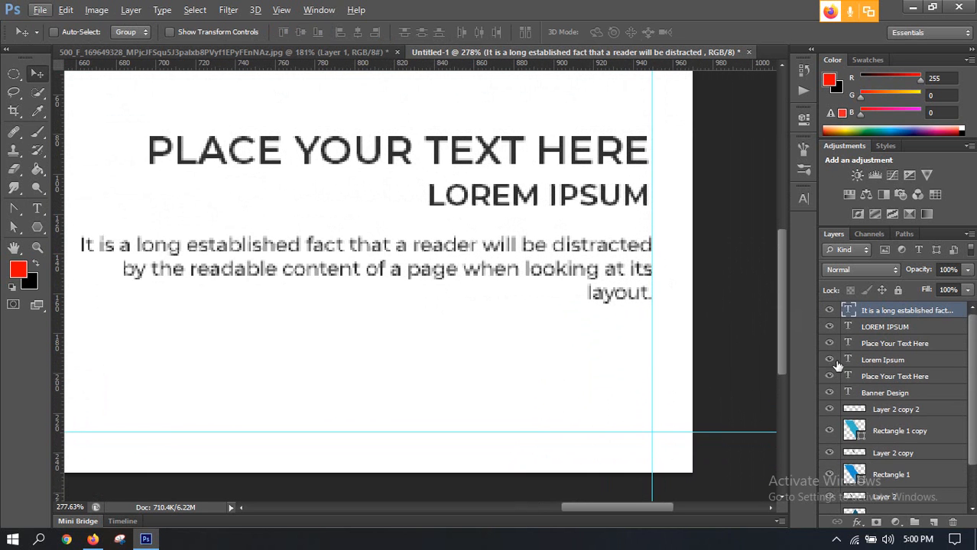
Shorten the body paragraph's text box, set its anti-aliasing to Sharp and commit the edit
double_click(849, 310)
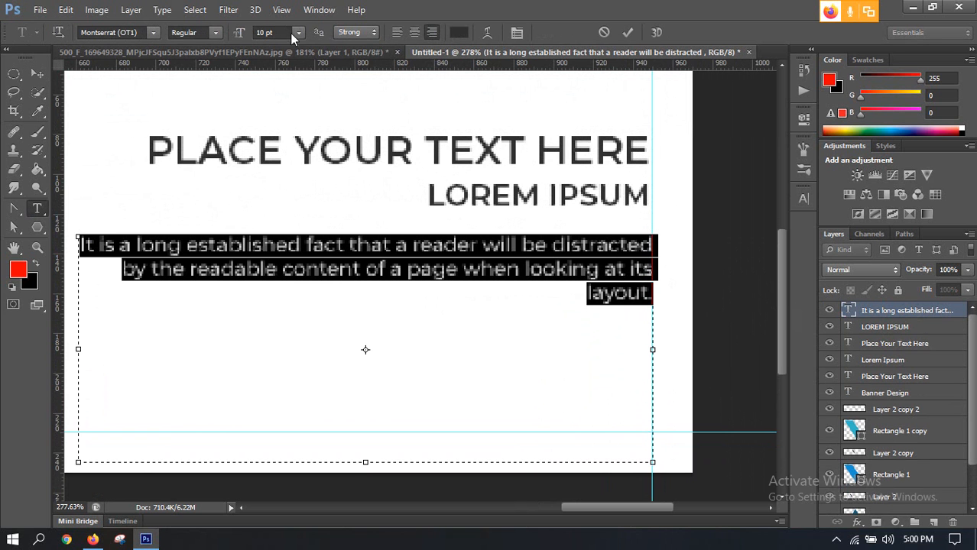
left_click_drag(366, 459, 366, 334)
left_click(349, 33)
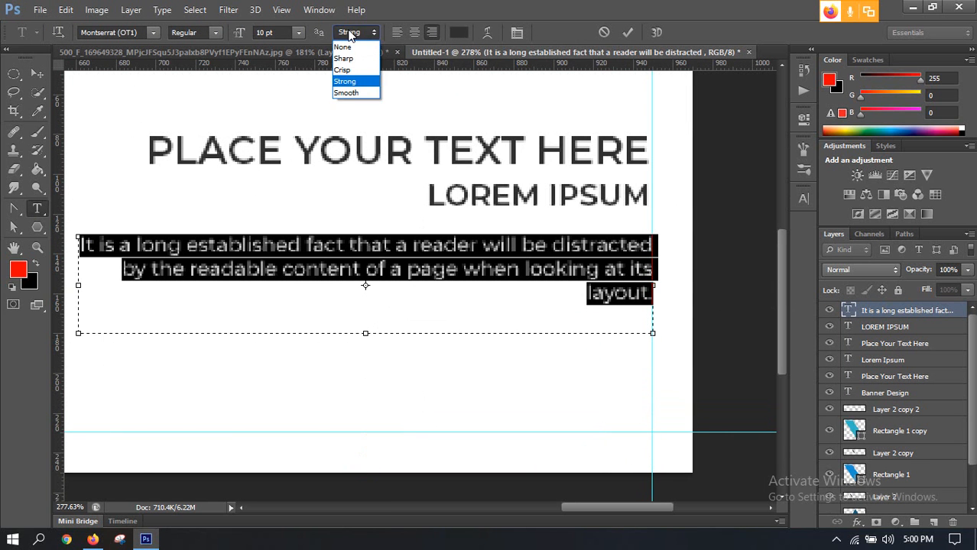
left_click(353, 59)
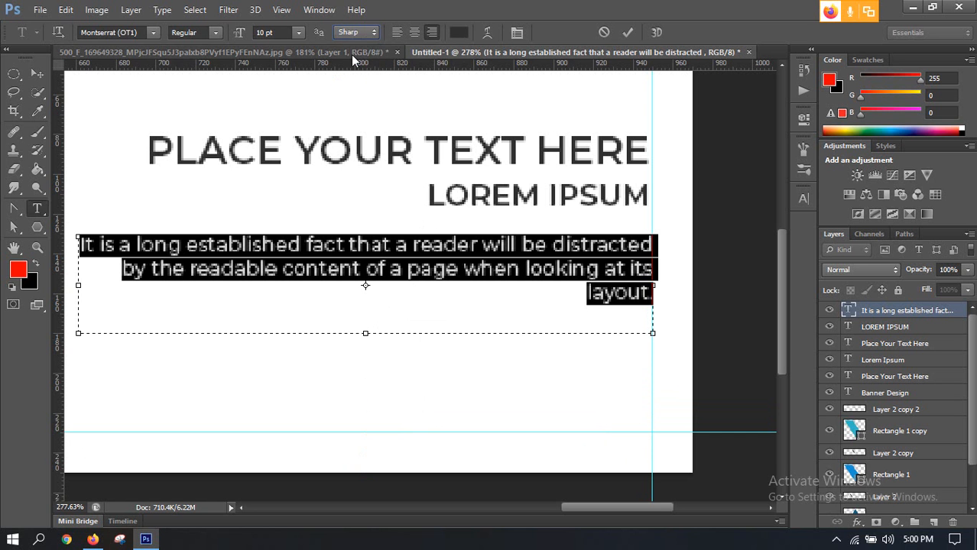
left_click(628, 32)
key("v")
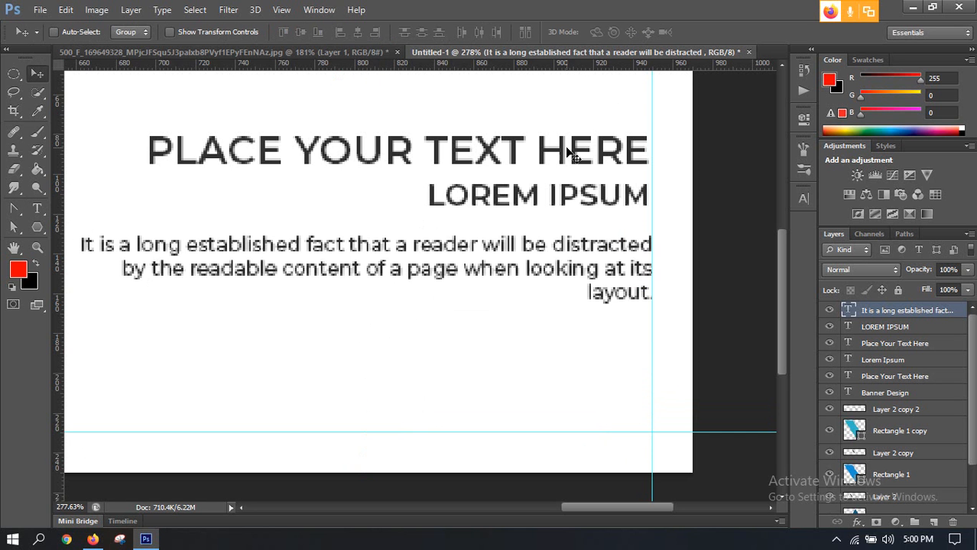
Examine the paragraph text, the teal stripe's edge and the overall banner layout at different magnifications
scroll(426, 267, "down", 3)
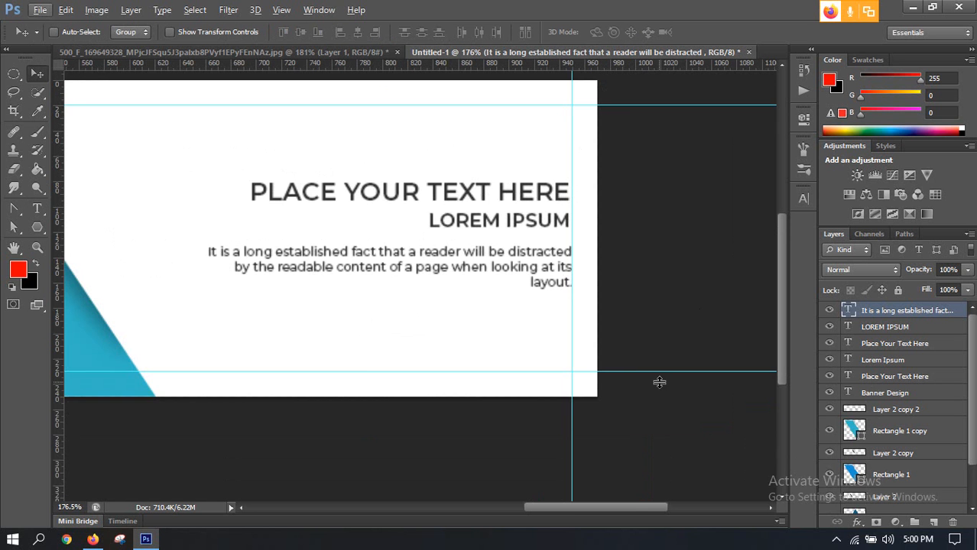
scroll(482, 256, "down", 1)
scroll(447, 263, "down", 2)
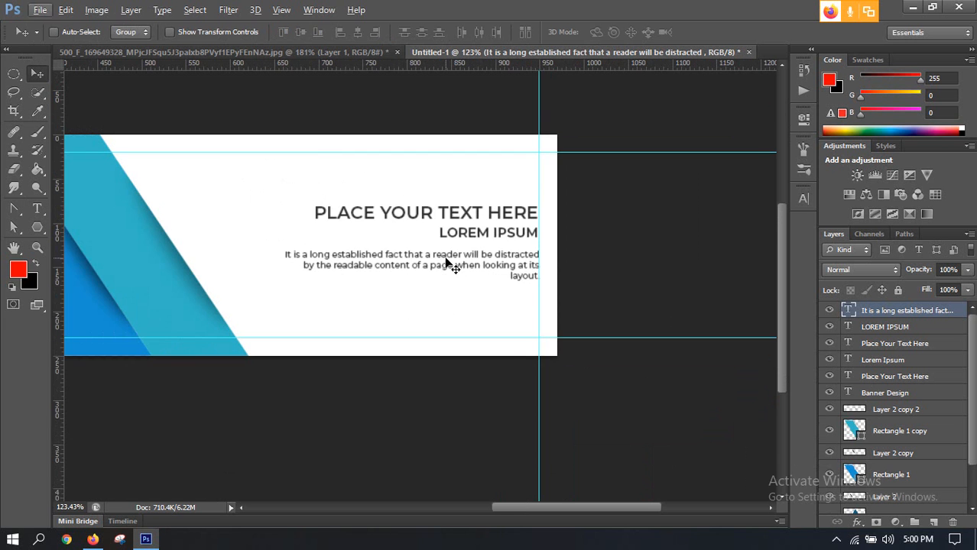
scroll(342, 268, "up", 1)
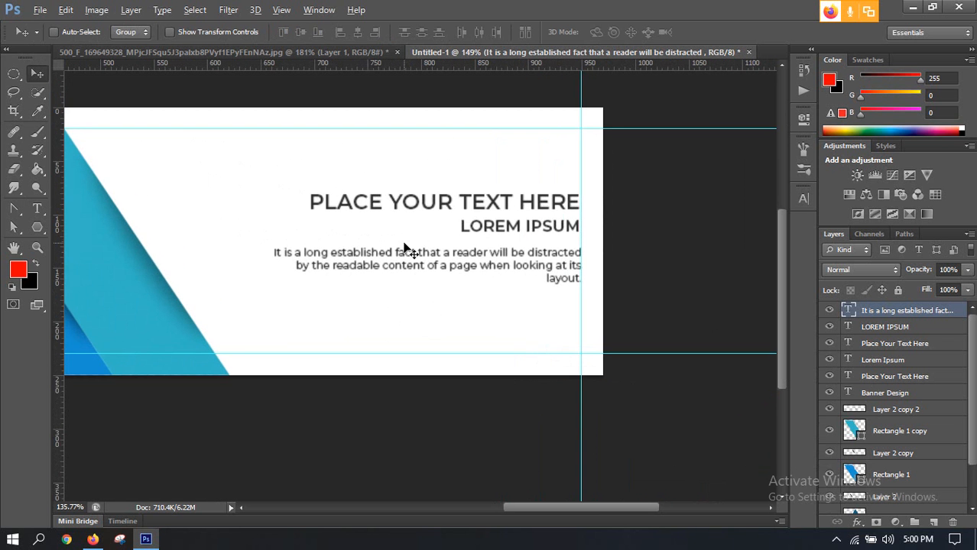
scroll(404, 247, "down", 6)
scroll(462, 253, "up", 8)
scroll(567, 273, "up", 5)
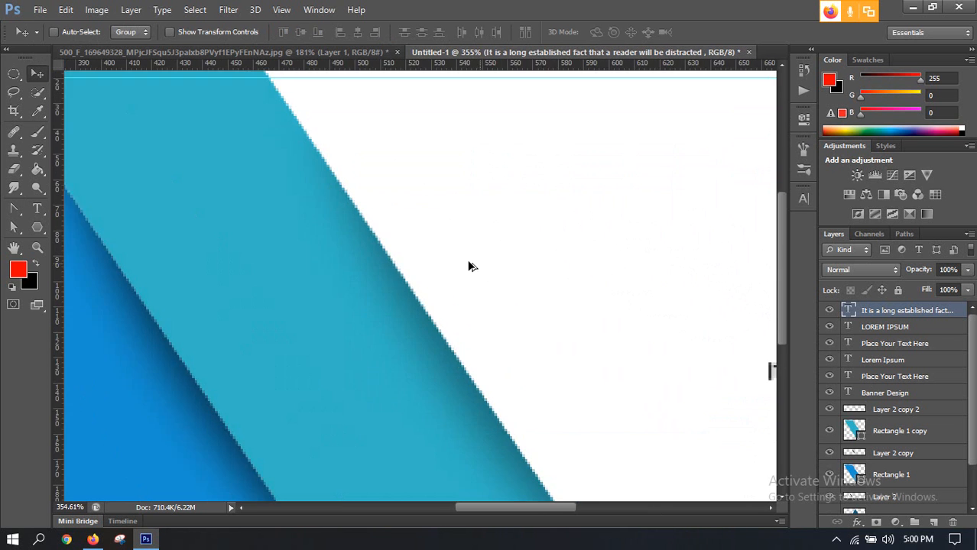
scroll(384, 270, "up", 2)
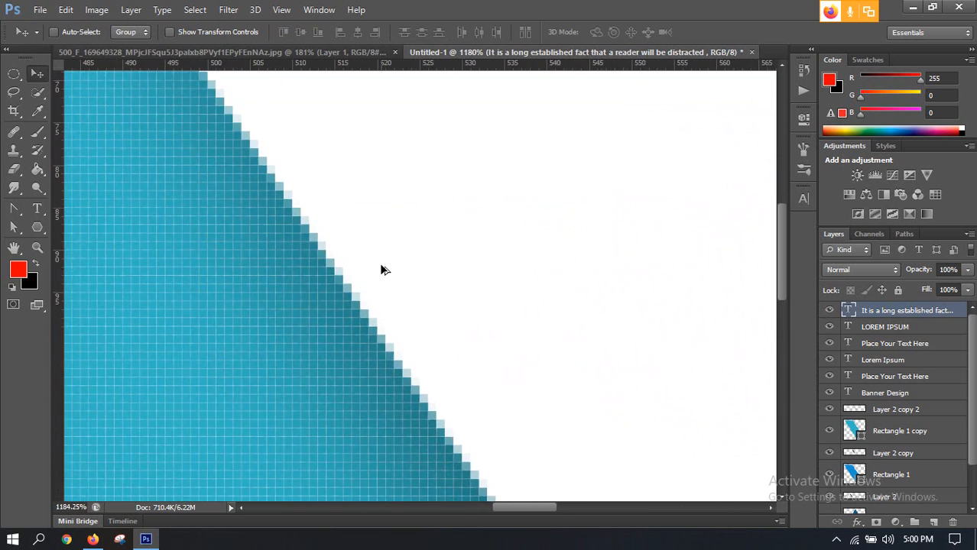
scroll(395, 258, "down", 7)
scroll(405, 268, "up", 3)
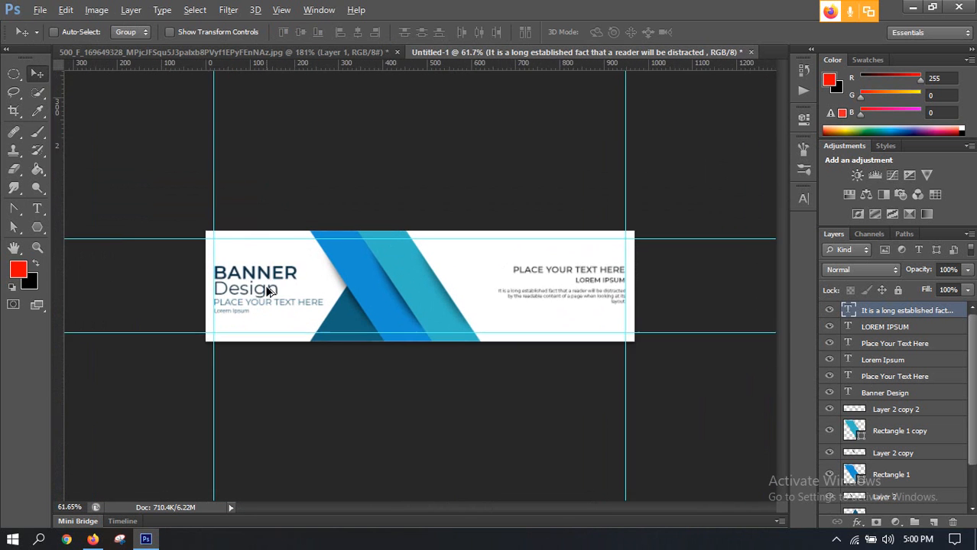
scroll(452, 277, "down", 2)
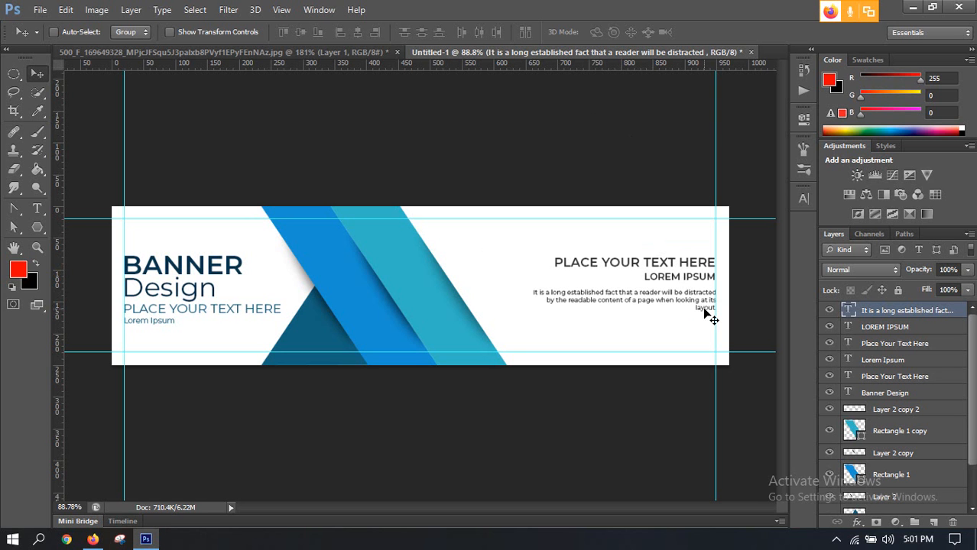
Move the body paragraph slightly up toward the subheading and nudge the LOREM IPSUM subheading down
left_click_drag(705, 304, 705, 301)
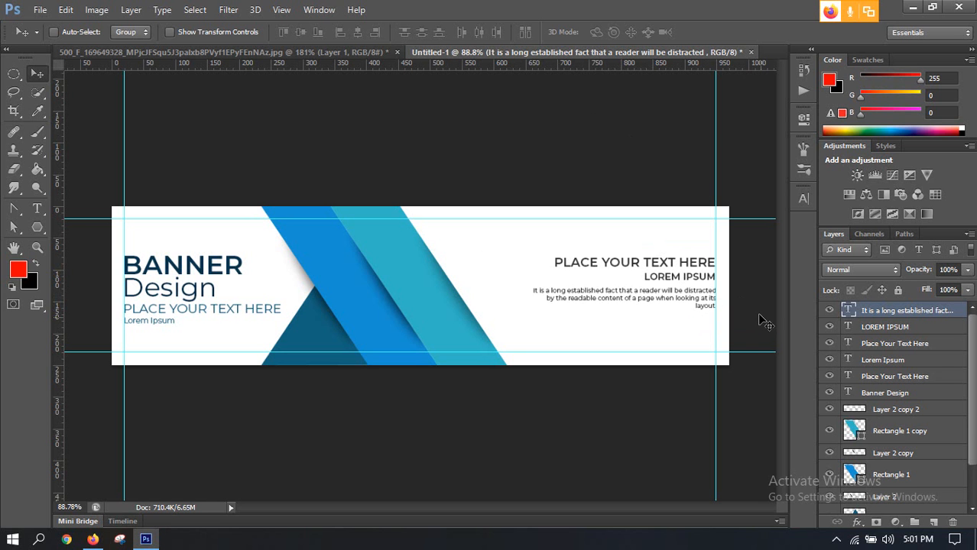
left_click(892, 326)
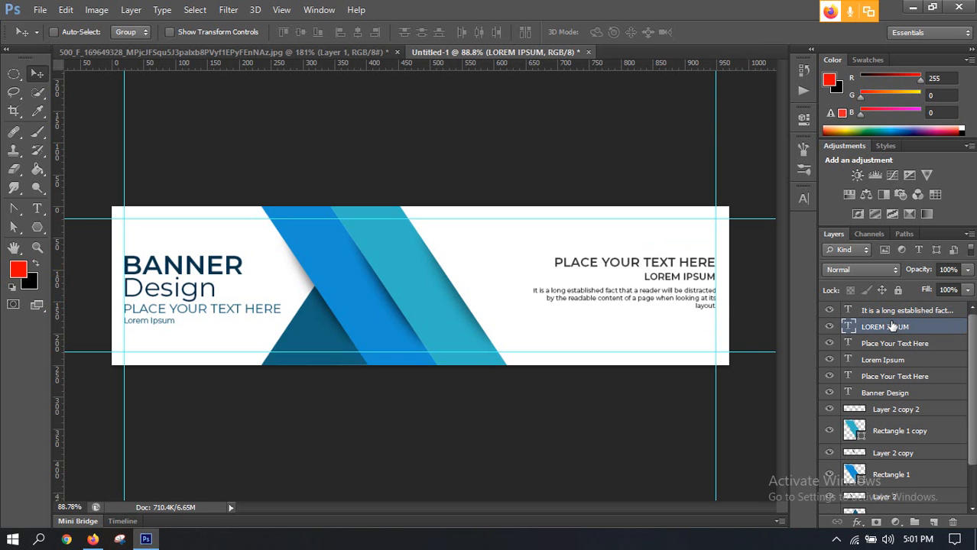
key("Down")
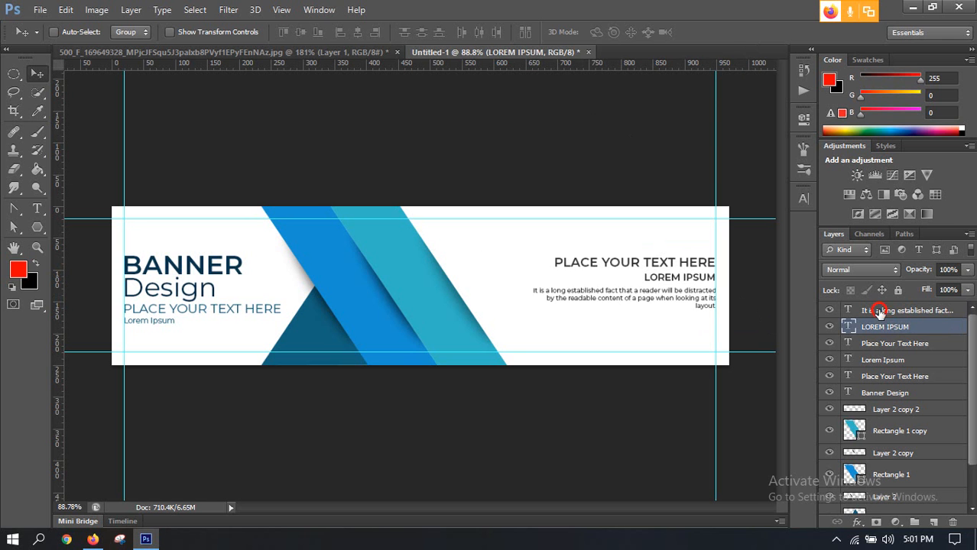
Align the right edges of the paragraph, LOREM IPSUM and Place Your Text Here layers and nudge them slightly down
left_click(879, 312)
left_click(886, 344, "shift")
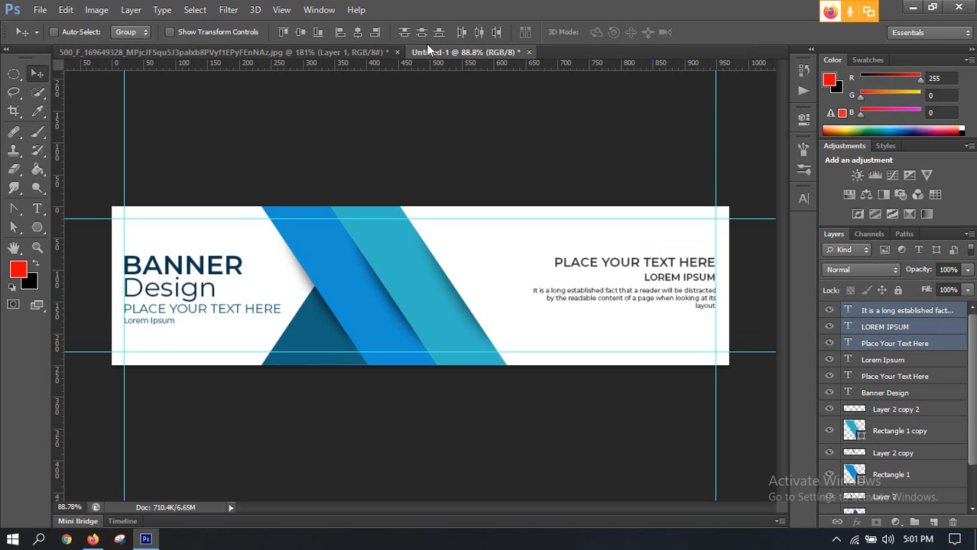
left_click(379, 33)
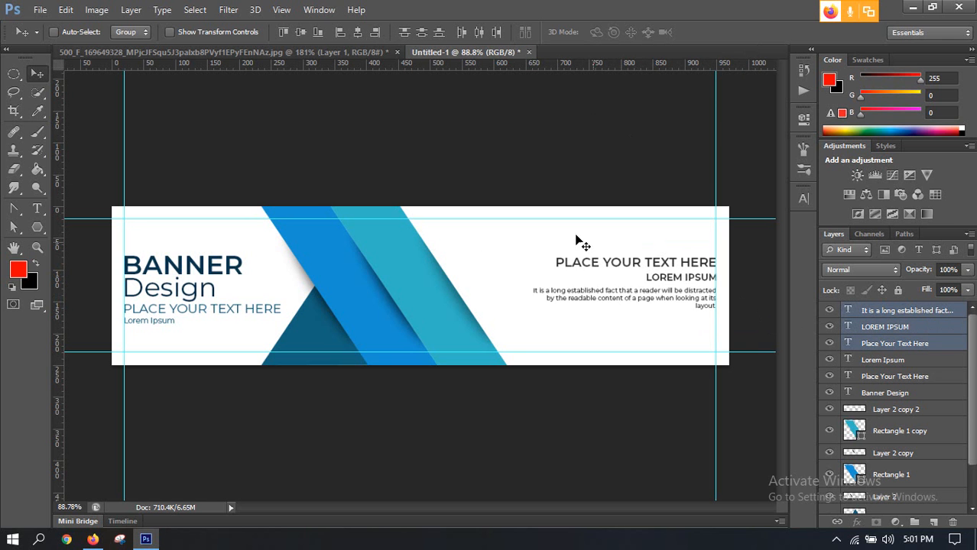
key("Down")
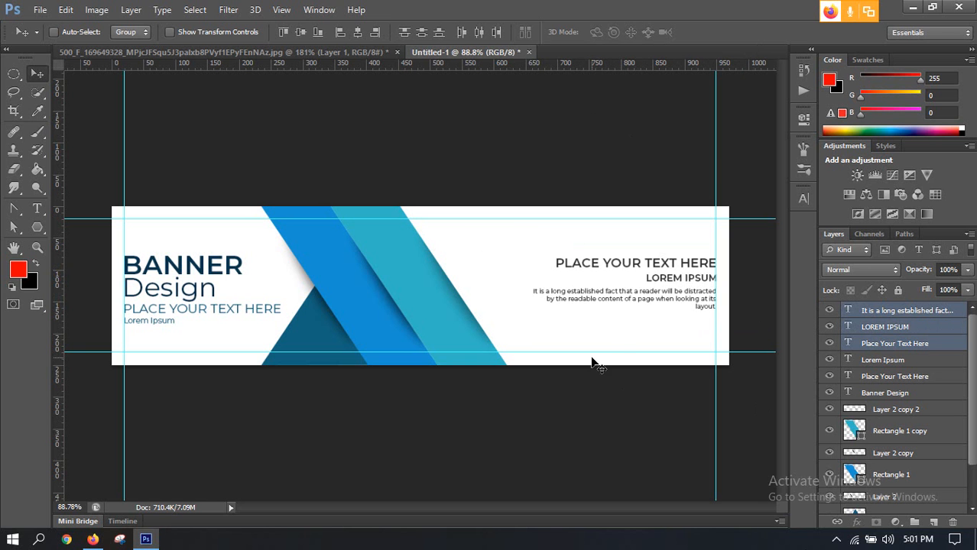
Try the three right-hand text layers farther left of the margin guide and preview the banner without guides
scroll(567, 305, "down", 3, "alt")
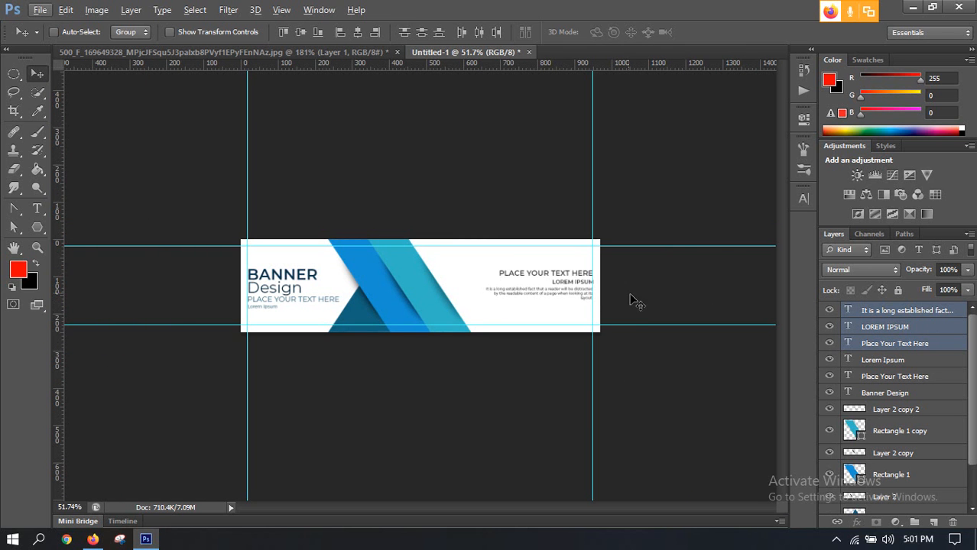
left_click_drag(573, 282, 556, 281)
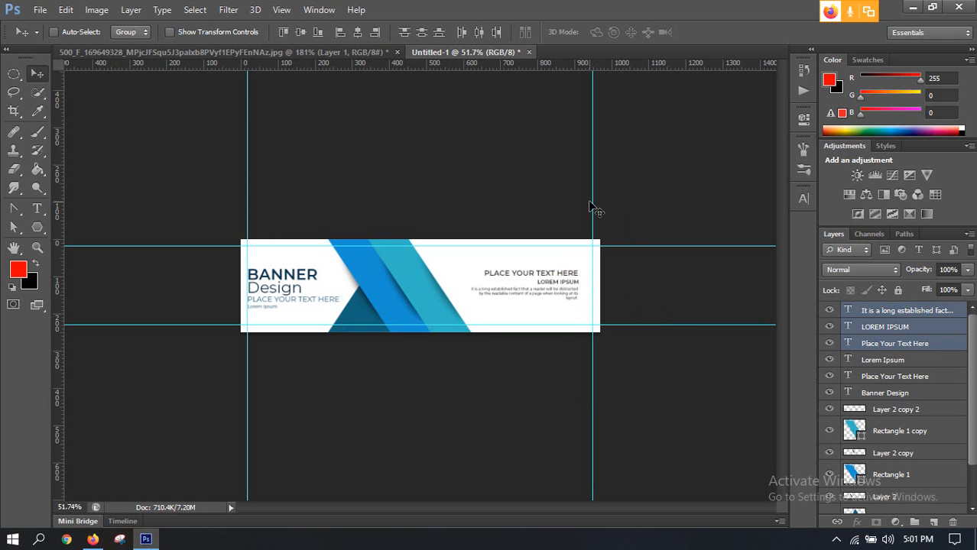
key("ctrl+semicolon")
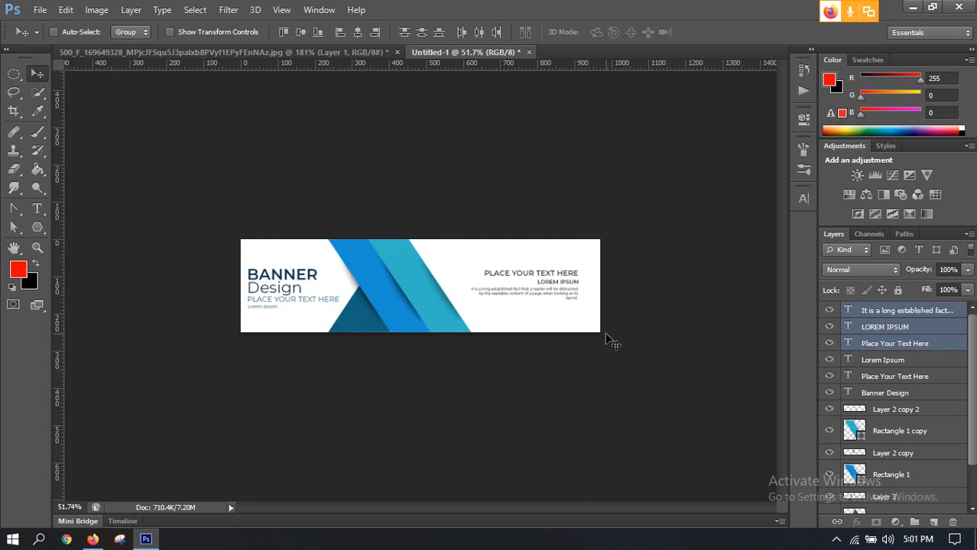
key("ctrl+semicolon")
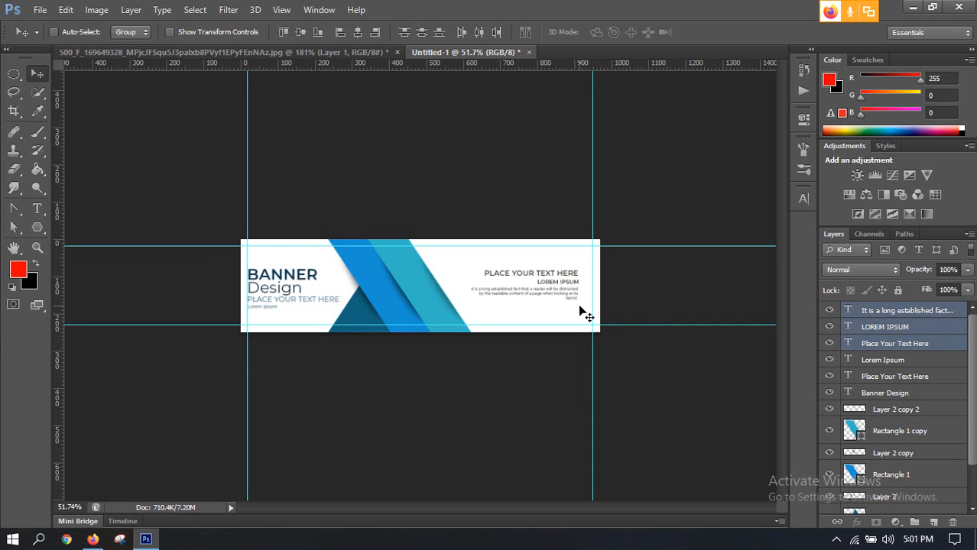
Move the three right-hand text layers back to the right margin guide and hide the guides
scroll(577, 304, "up", 4)
left_click_drag(571, 291, 587, 291)
key("ctrl+semicolon")
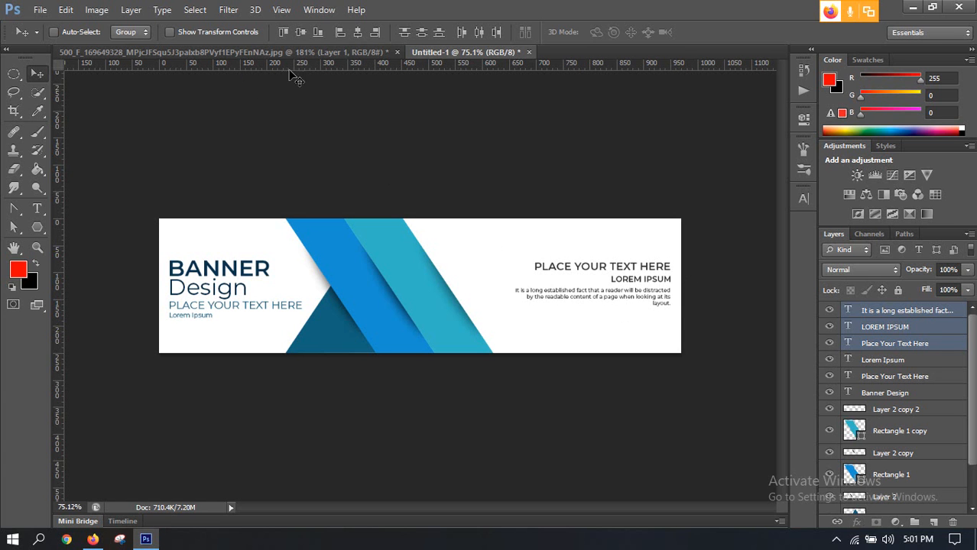
Show the banner's guides again and hide them once more
left_click(281, 10)
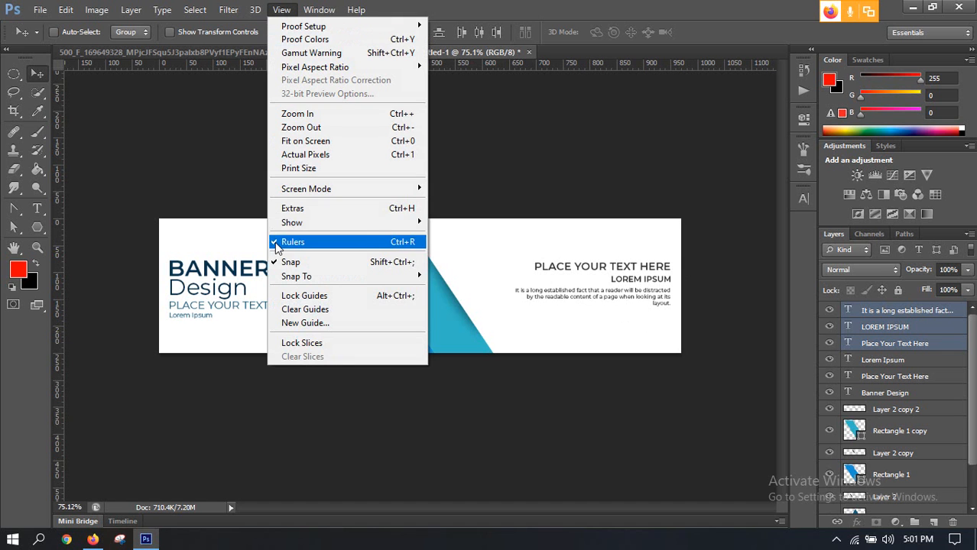
mouse_move(310, 224)
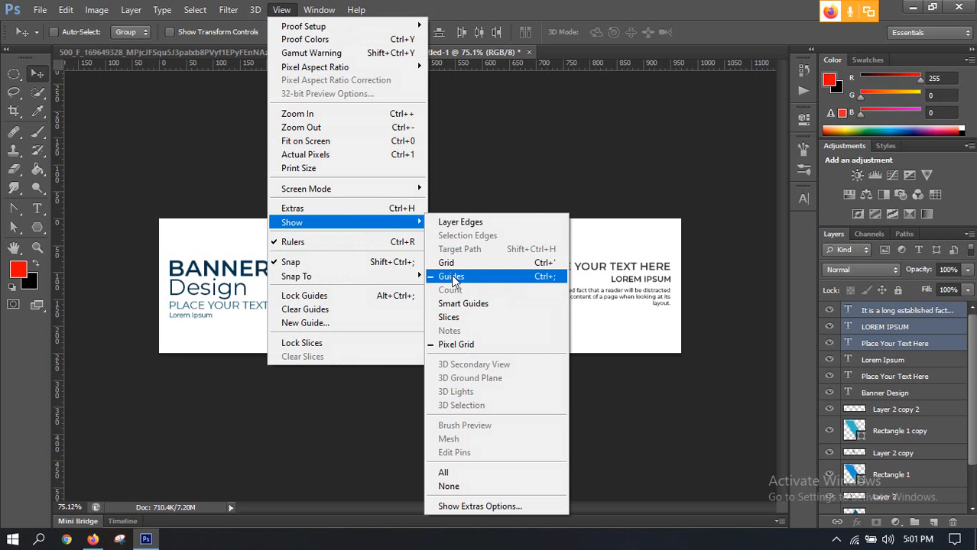
left_click(451, 278)
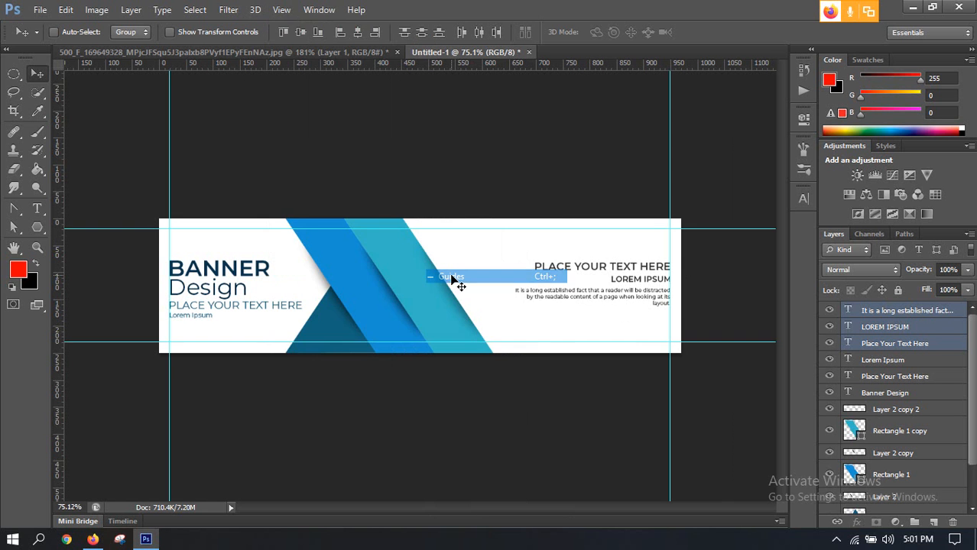
left_click(281, 10)
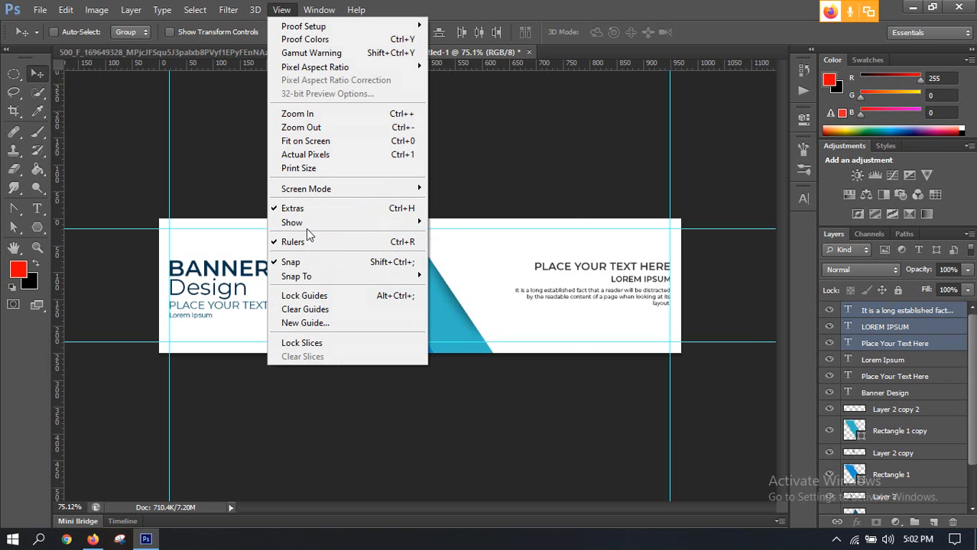
mouse_move(416, 222)
left_click(461, 277)
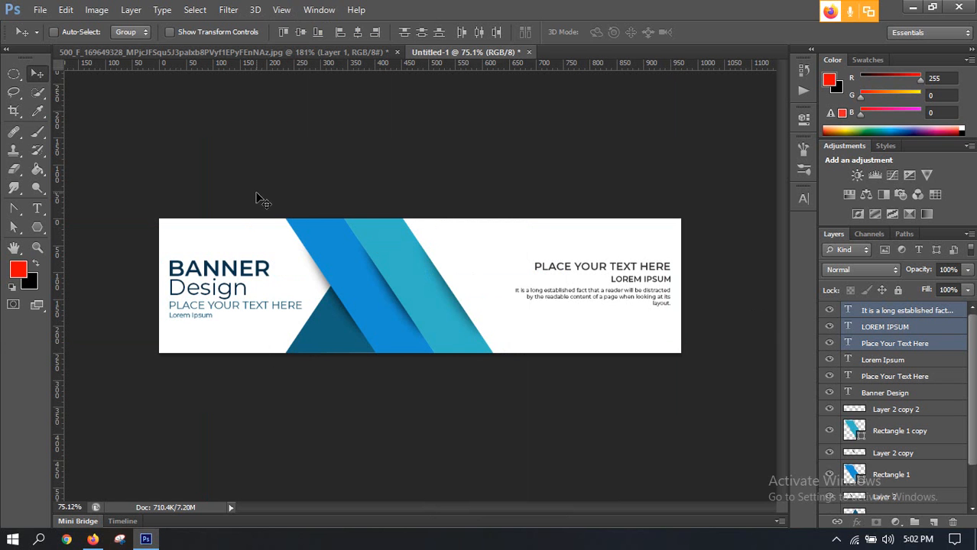
Compare the banner with the Layer 1 reference image by toggling its visibility, and delete Layer 1
left_click(37, 247)
mouse_move(448, 281)
left_mouse_down()
mouse_move(377, 229)
mouse_move(461, 290)
mouse_move(455, 270)
left_mouse_up()
scroll(879, 458, "down", 3)
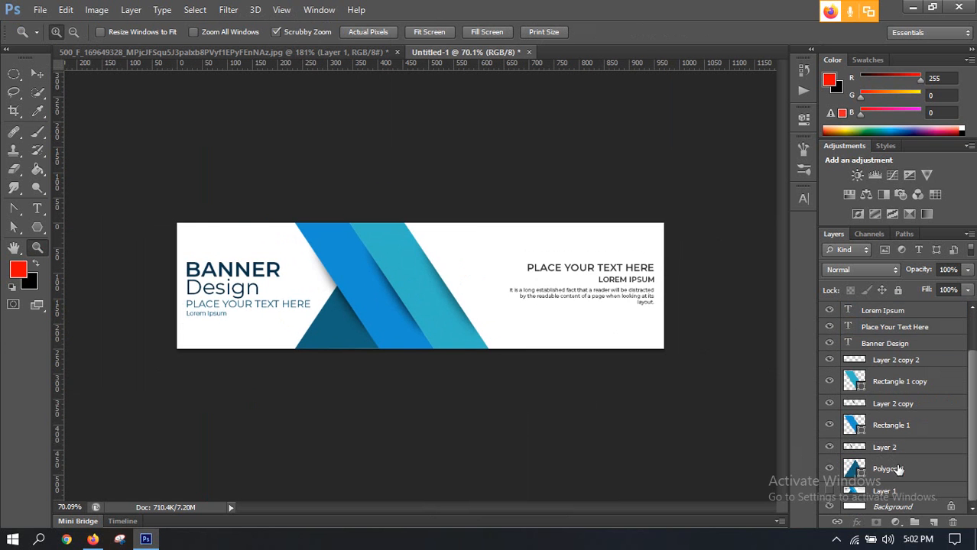
left_click(830, 492)
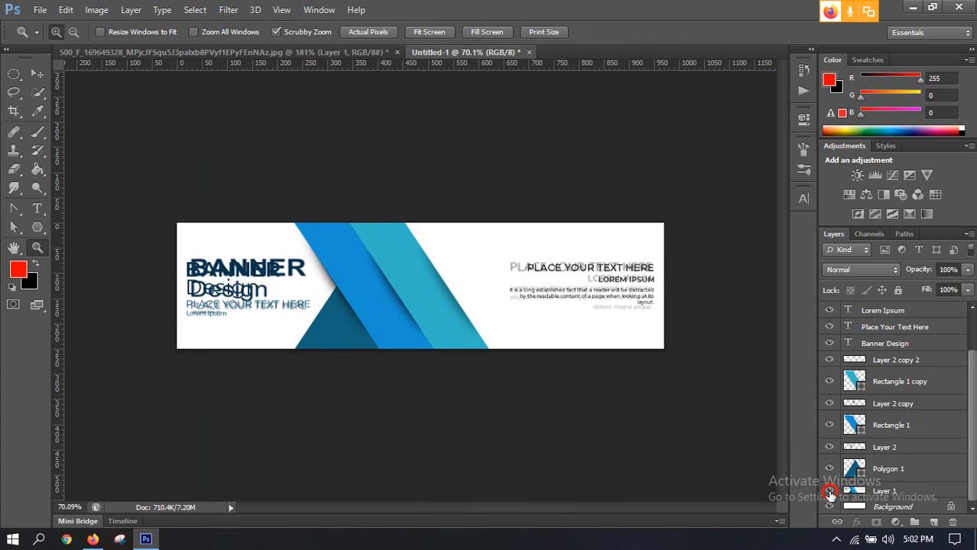
left_click(830, 492)
left_click(881, 493)
key("Delete")
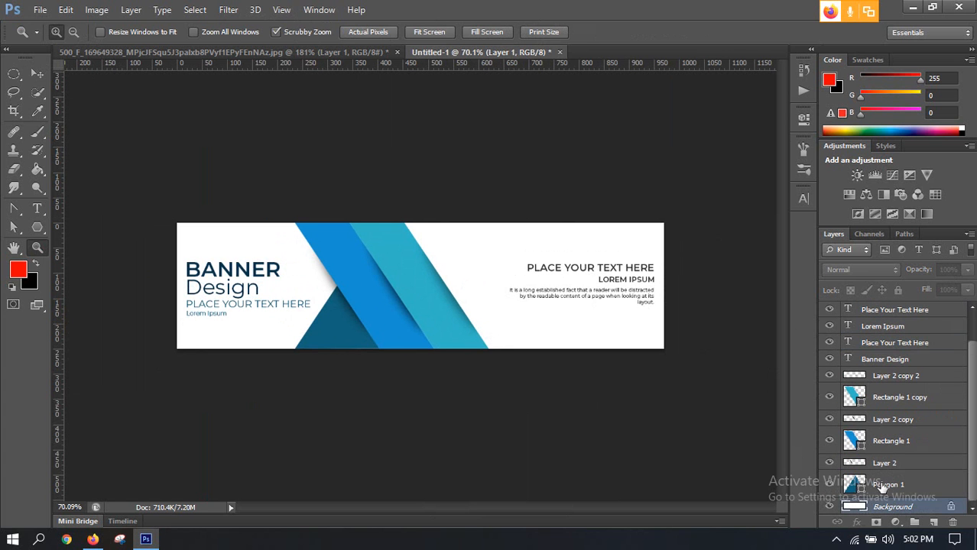
Place the Men.jpg photo from the LEDP folder into the banner, directly above the Background layer
scroll(885, 419, "up", 2)
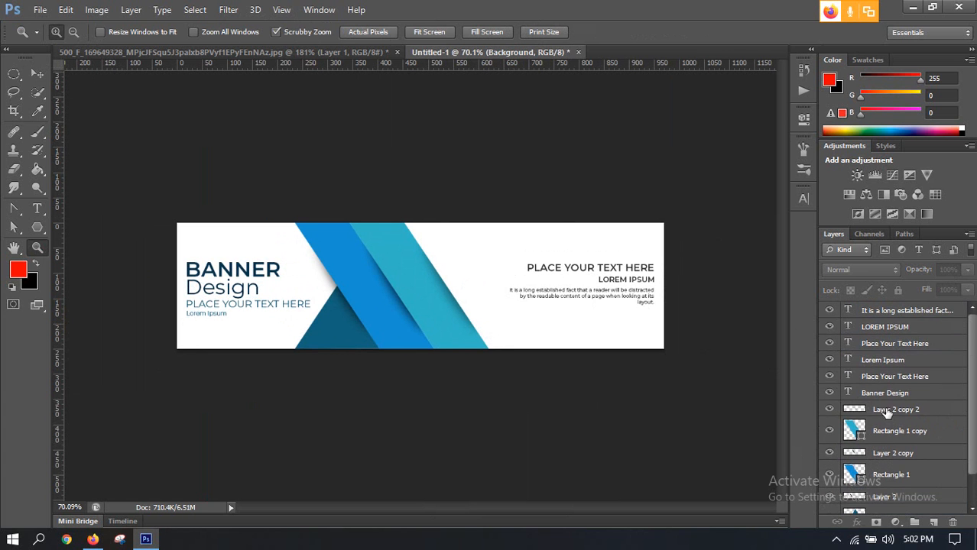
left_click(884, 311)
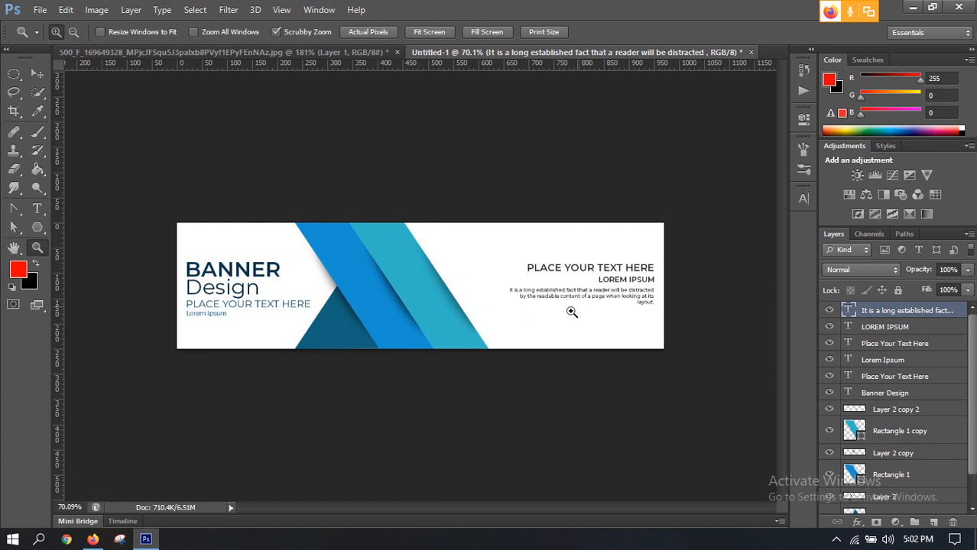
scroll(841, 360, "down", 2)
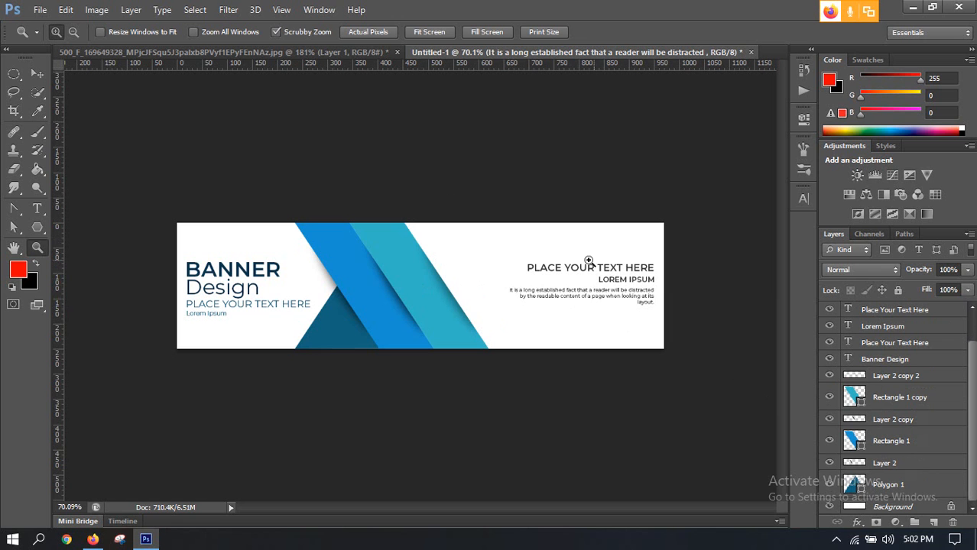
left_click(894, 507)
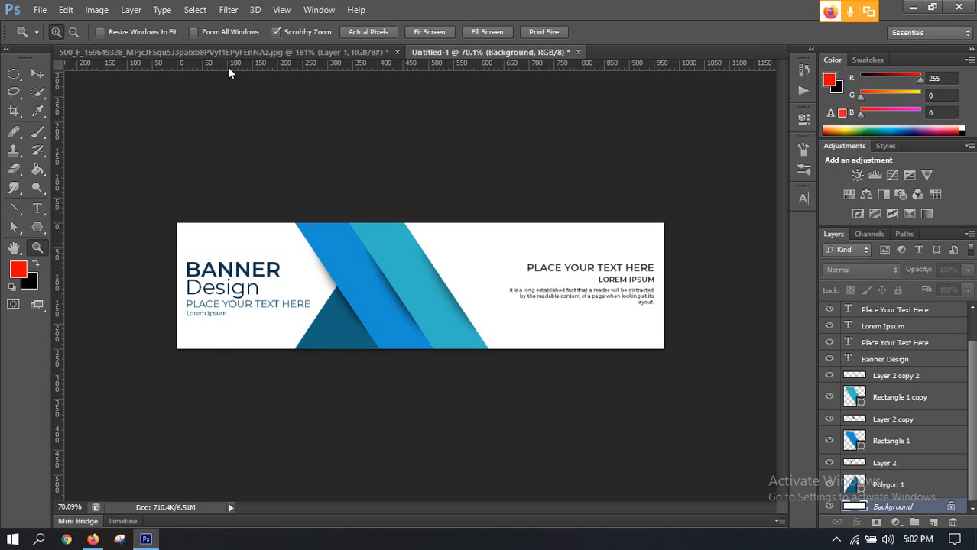
left_click(40, 10)
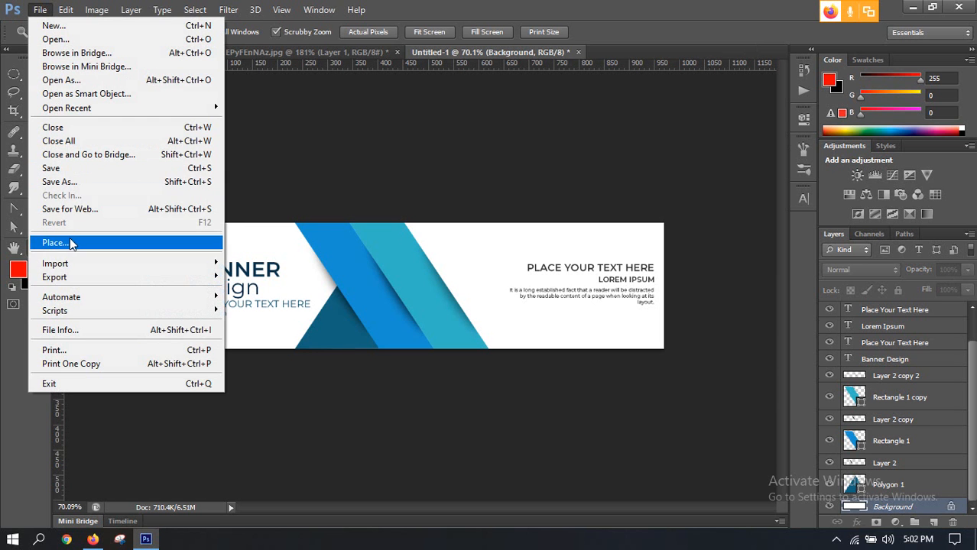
left_click(46, 240)
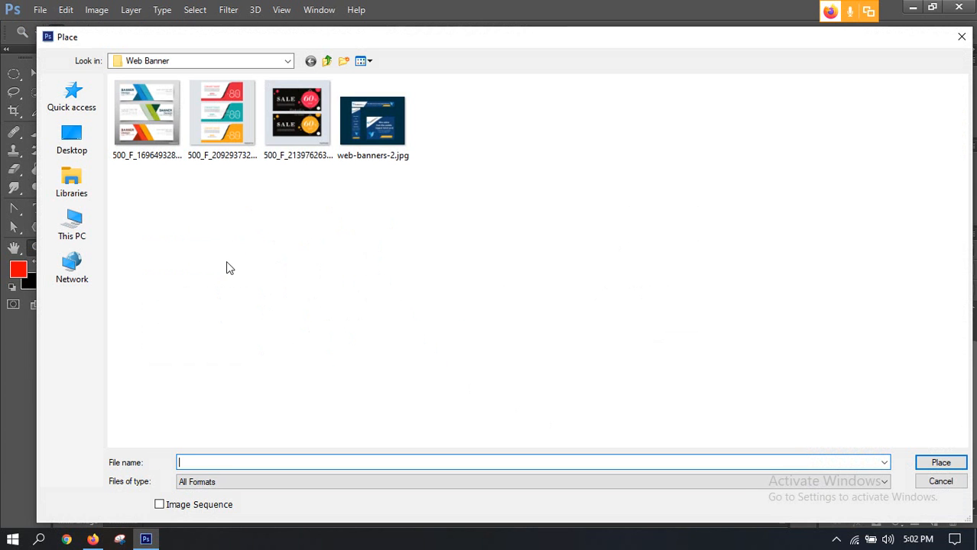
left_click(327, 61)
left_click(448, 239)
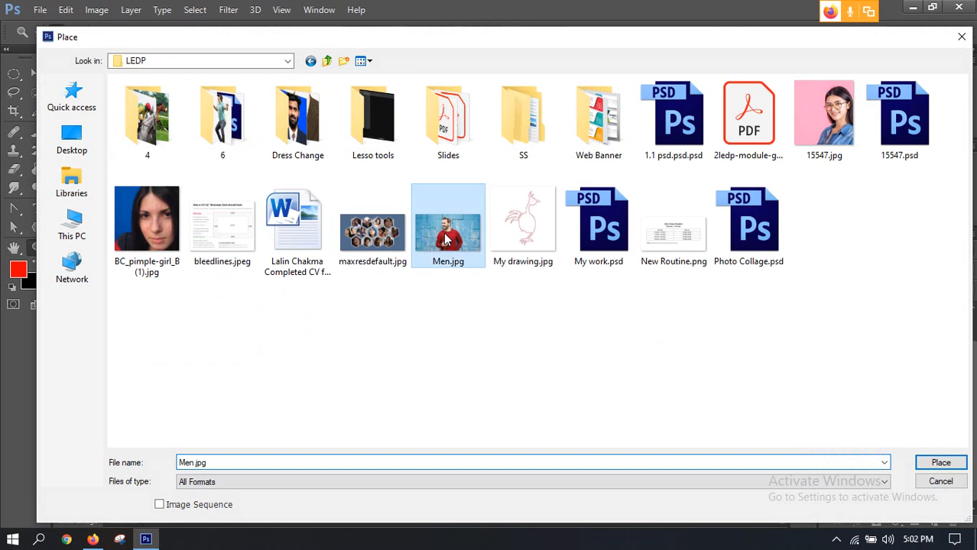
double_click(446, 239)
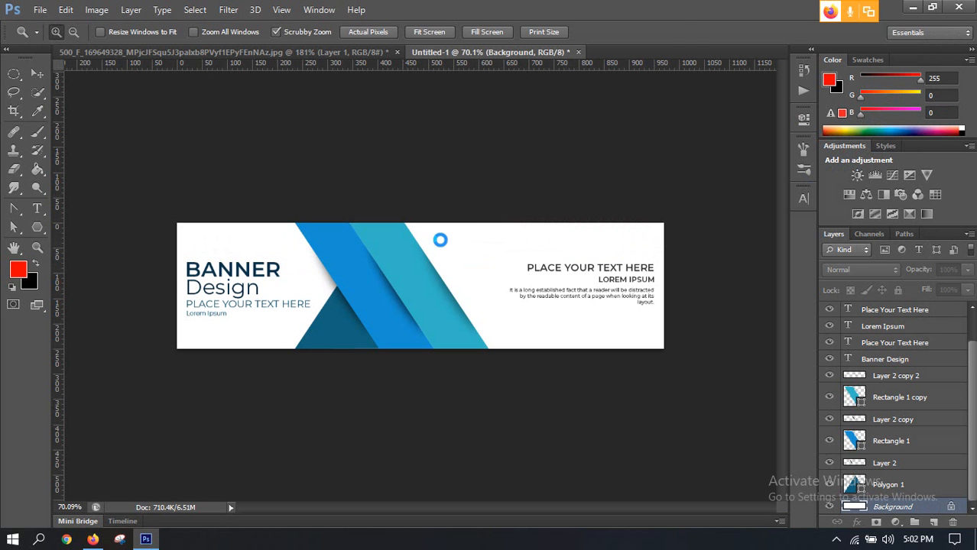
Enlarge the placed photo to about 195% and position it over the right half of the banner, behind the stripes
left_click_drag(414, 272, 465, 257)
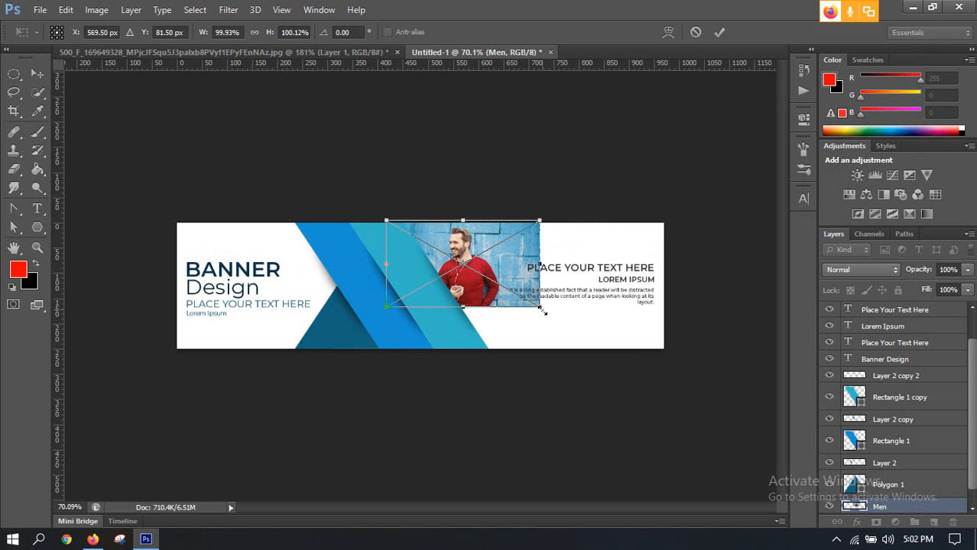
left_click_drag(542, 311, 676, 367)
left_click_drag(547, 311, 560, 309)
left_click_drag(680, 373, 699, 386)
left_click_drag(559, 332, 560, 338)
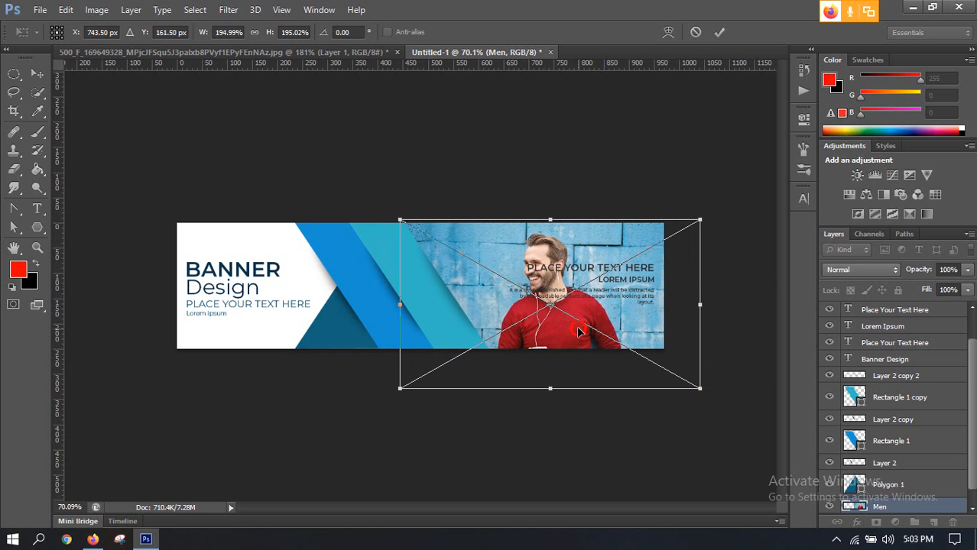
left_click_drag(578, 331, 585, 330)
Shift the photo slightly left so its left edge hides behind the light teal stripe, and commit the placement
scroll(409, 225, "up", 6)
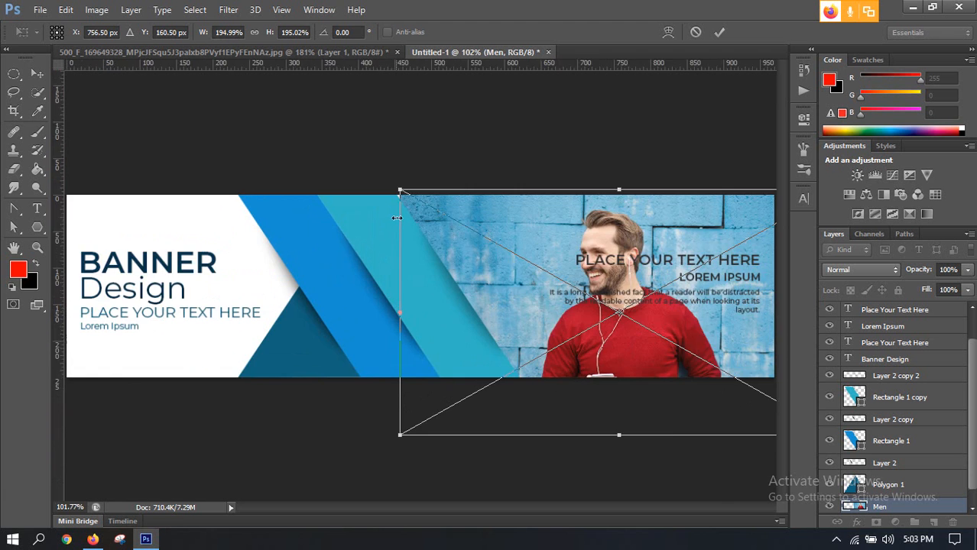
left_click(407, 185, "alt")
left_click_drag(453, 217, 443, 216)
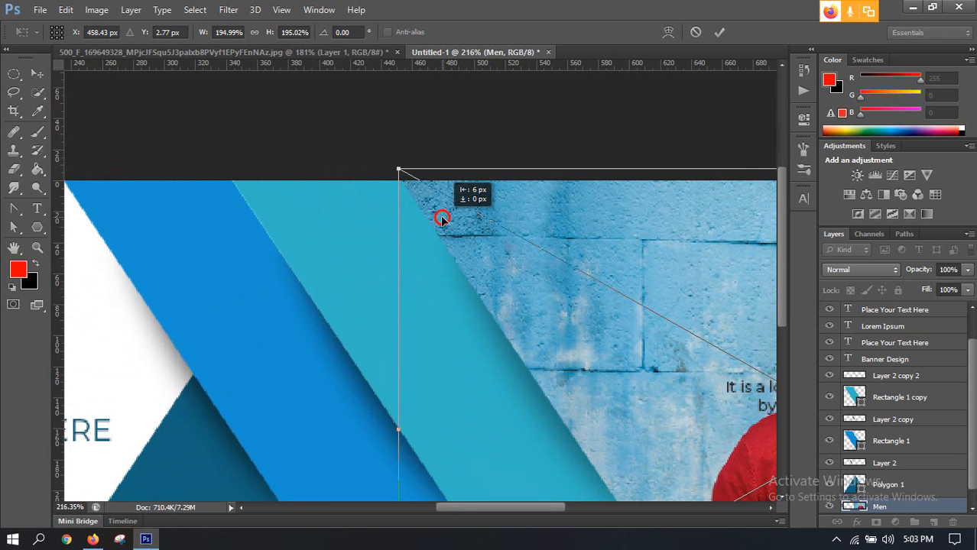
scroll(447, 275, "down", 6)
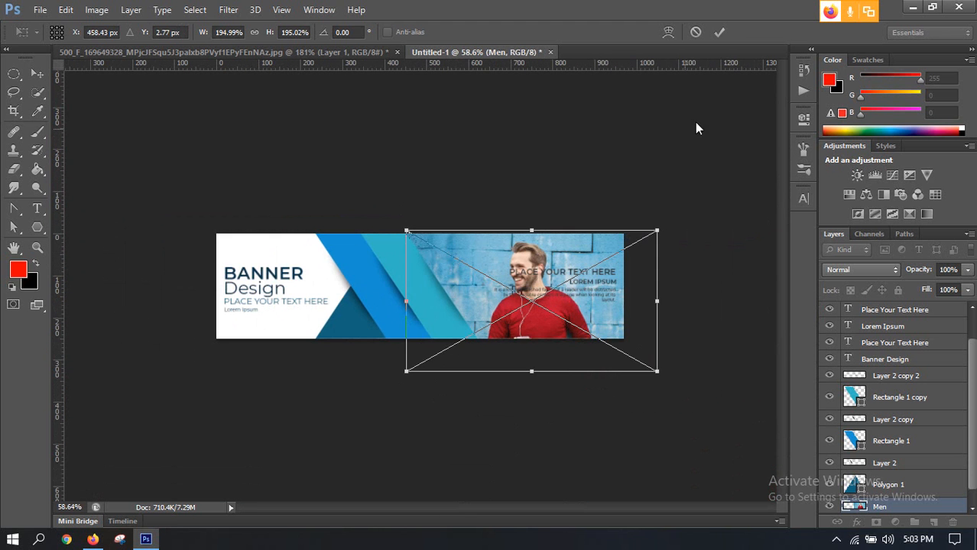
left_click(719, 32)
Inspect how the right-hand text reads over the photo and where the Men layer sits in the layer stack
key("z")
scroll(621, 259, "up", 2)
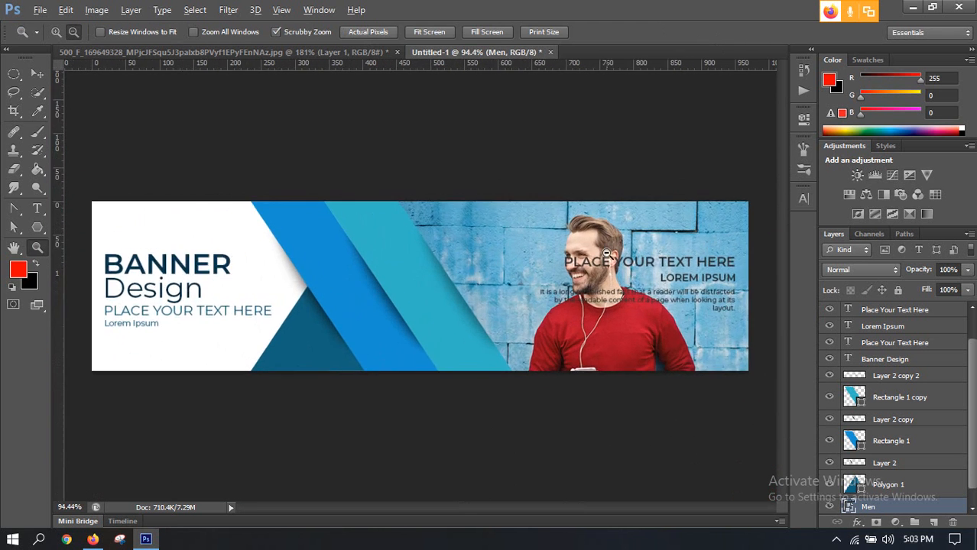
left_click(36, 73)
scroll(611, 294, "down", 1)
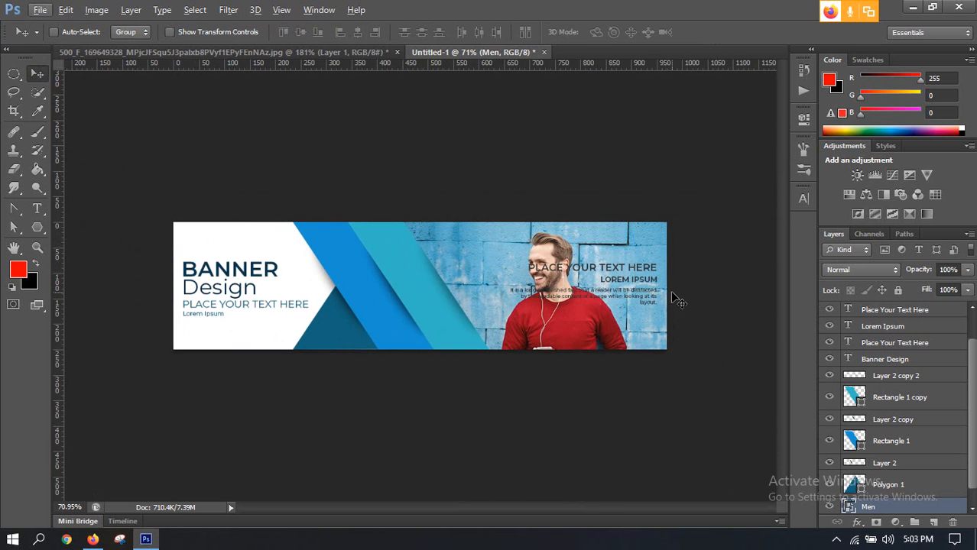
scroll(597, 275, "up", 5)
left_click_drag(587, 259, 502, 258)
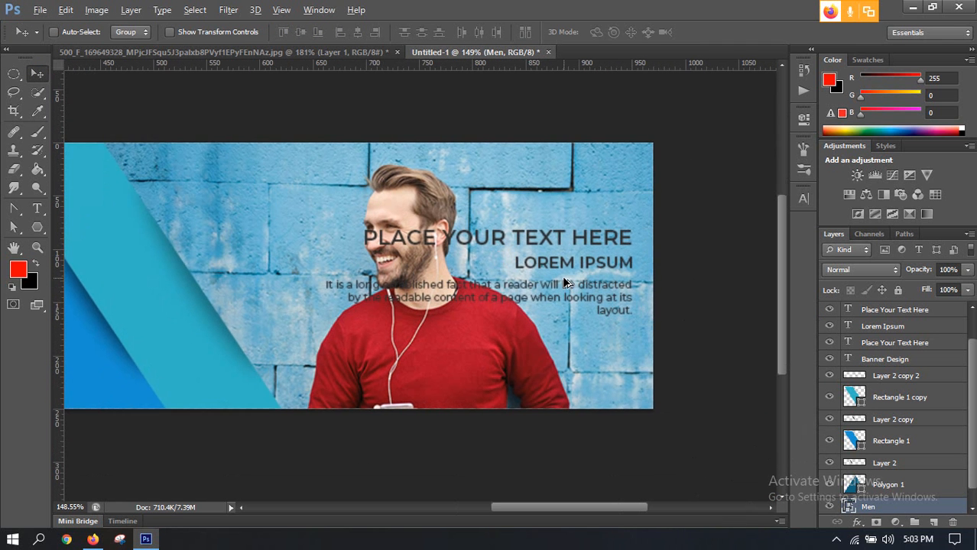
scroll(564, 283, "down", 5)
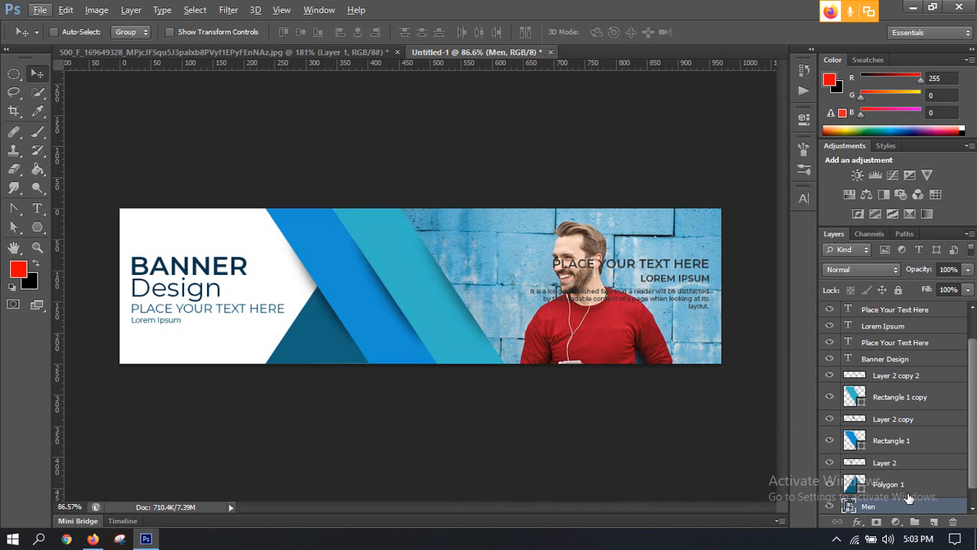
scroll(905, 496, "down", 1)
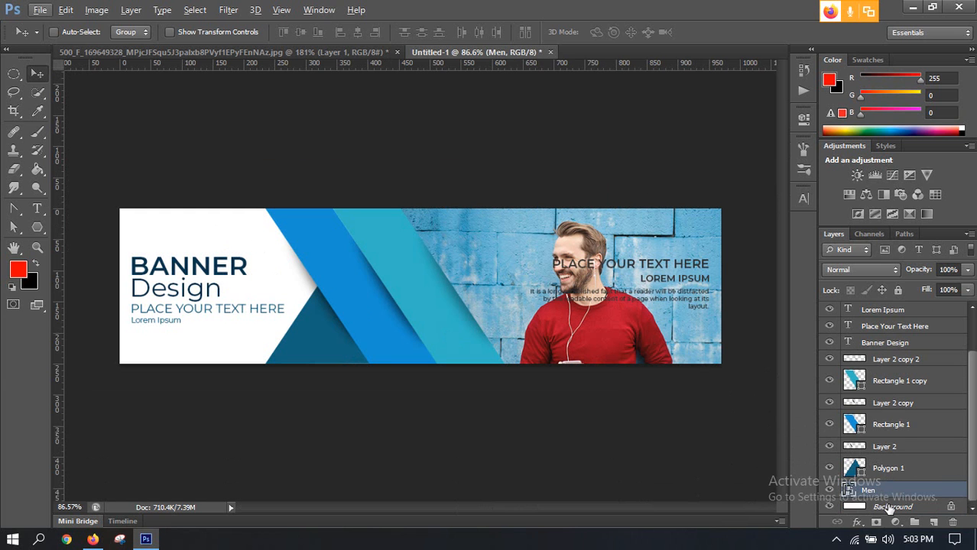
left_click(891, 508)
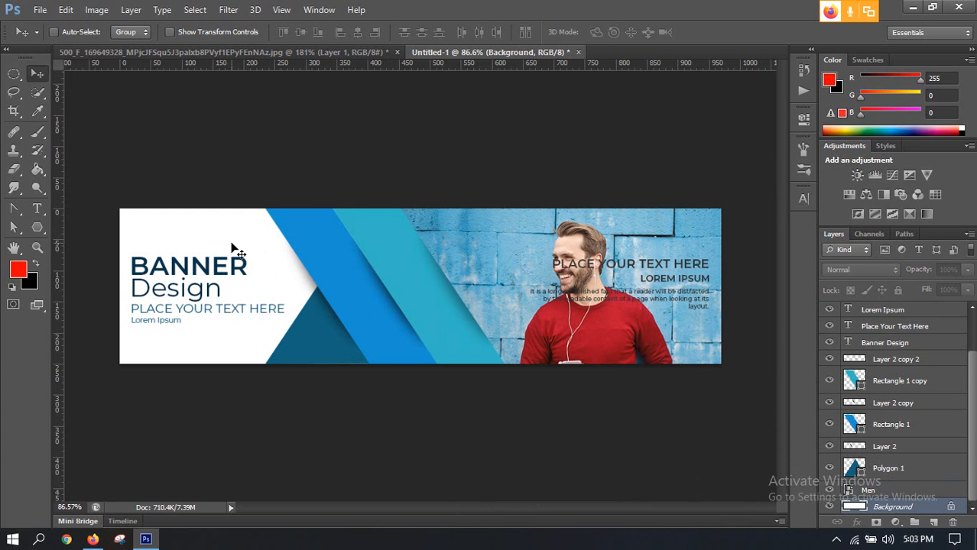
left_click(892, 491)
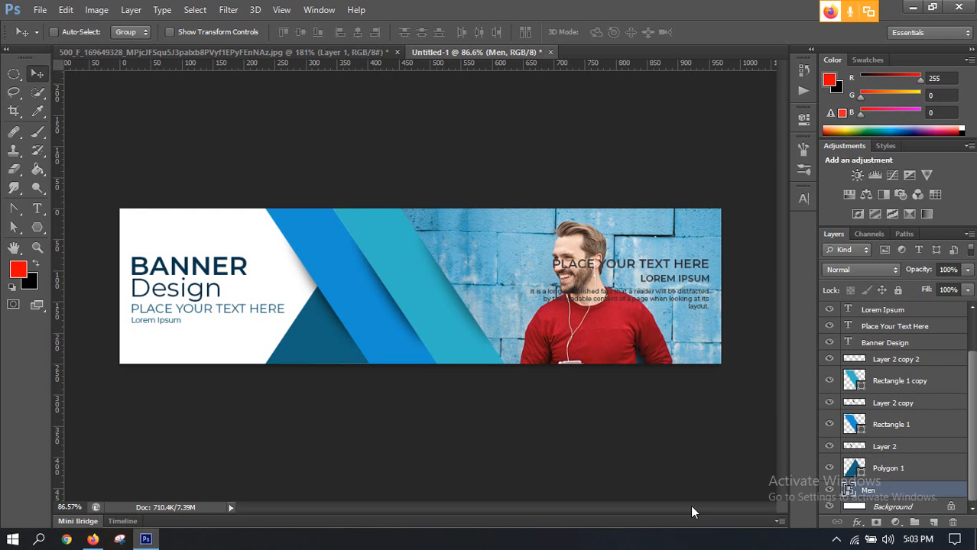
scroll(870, 377, "up", 3)
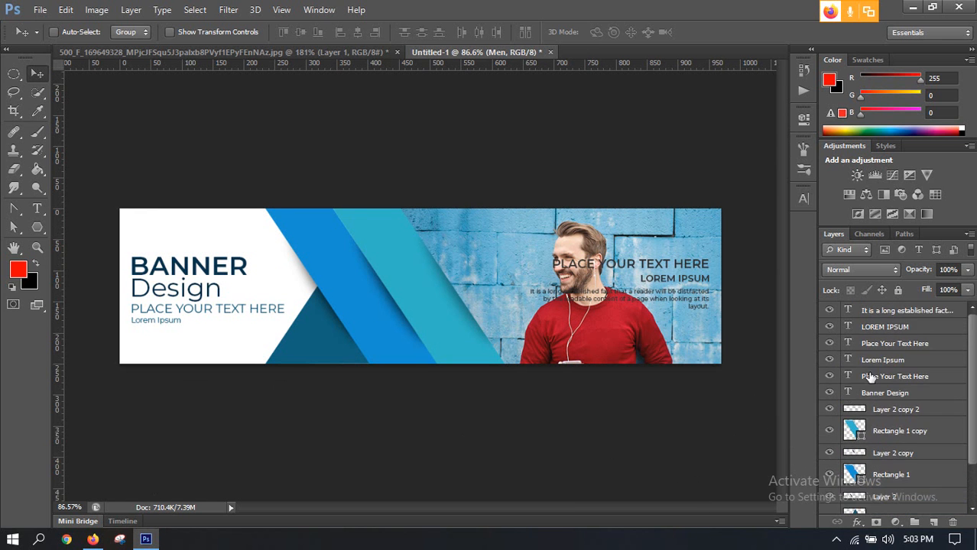
left_click(871, 310)
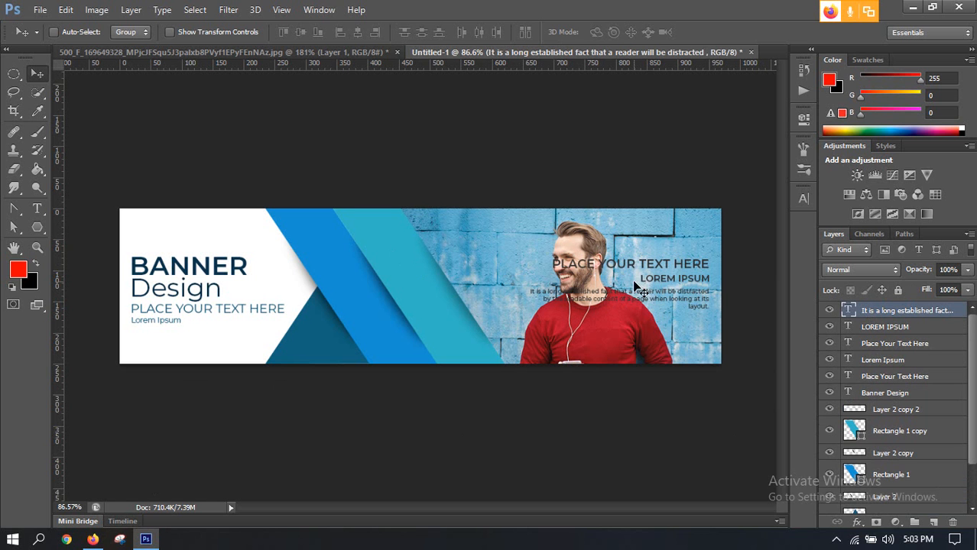
scroll(885, 336, "down", 3)
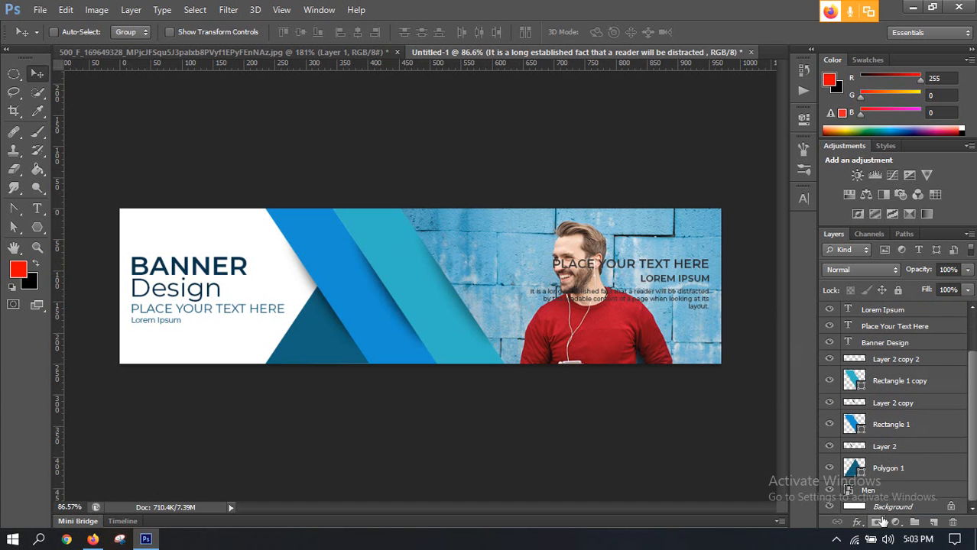
left_click(886, 493)
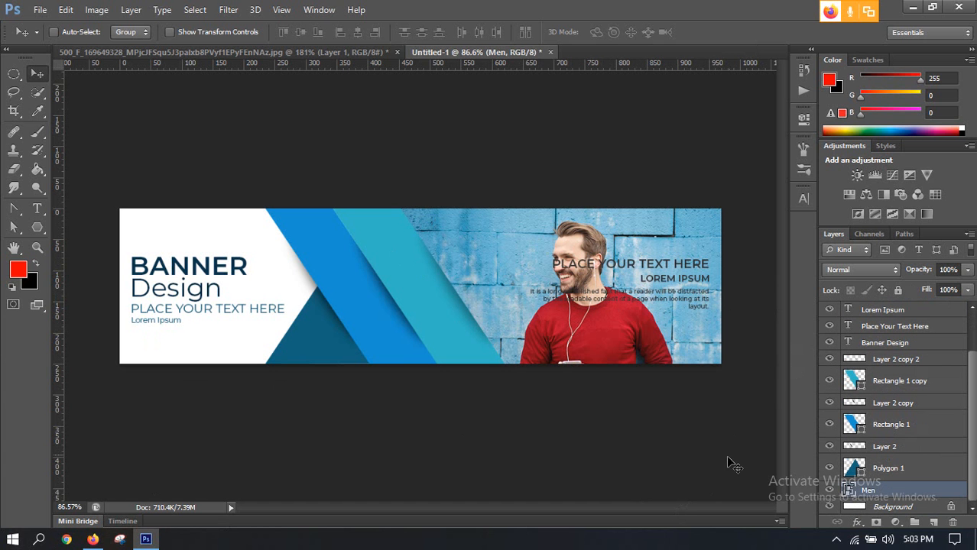
Change the color of the "It is a long established fact" paragraph text to white (ffffff)
scroll(883, 441, "up", 3)
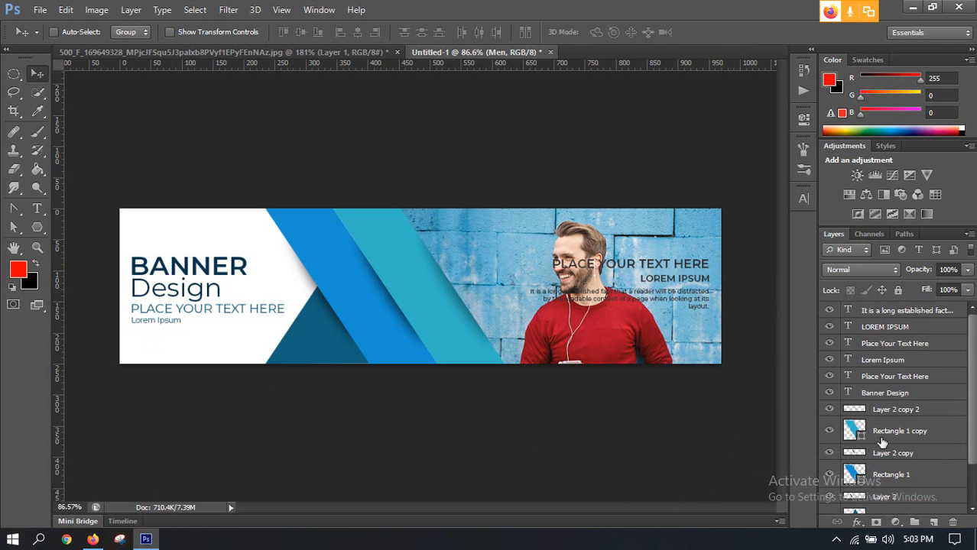
scroll(882, 439, "down", 3)
scroll(881, 431, "up", 3)
double_click(847, 310)
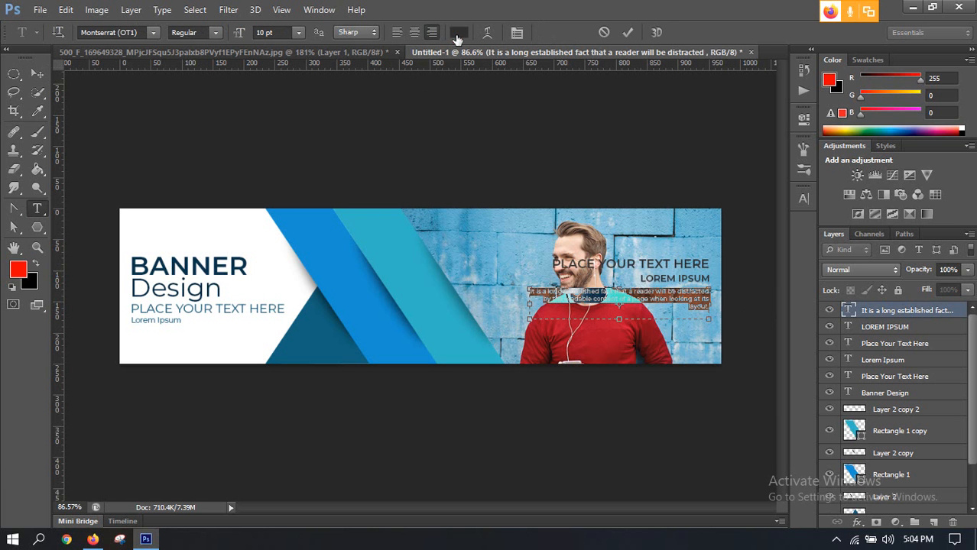
left_click(459, 32)
left_click_drag(590, 299, 561, 273)
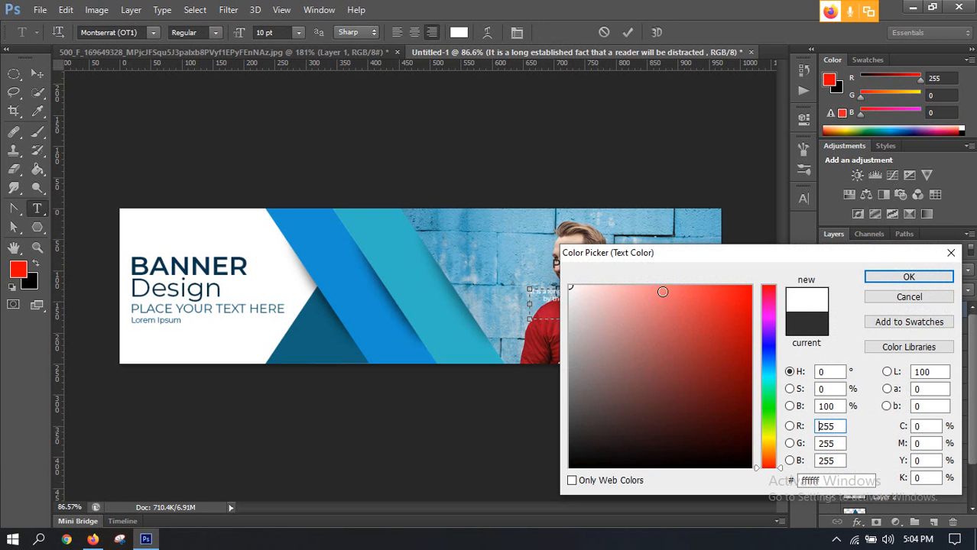
left_click(909, 277)
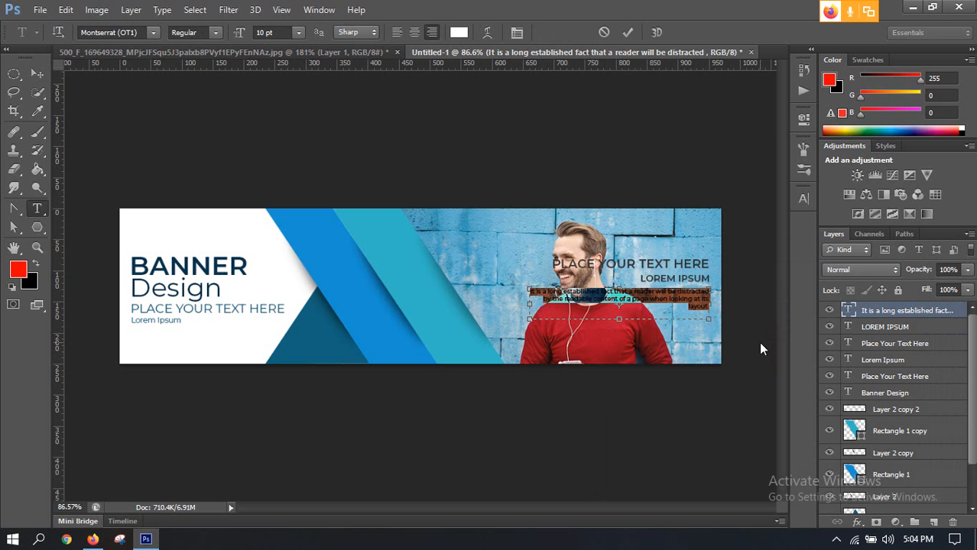
Change the color of the right-hand LOREM IPSUM text to white (ffffff)
double_click(848, 327)
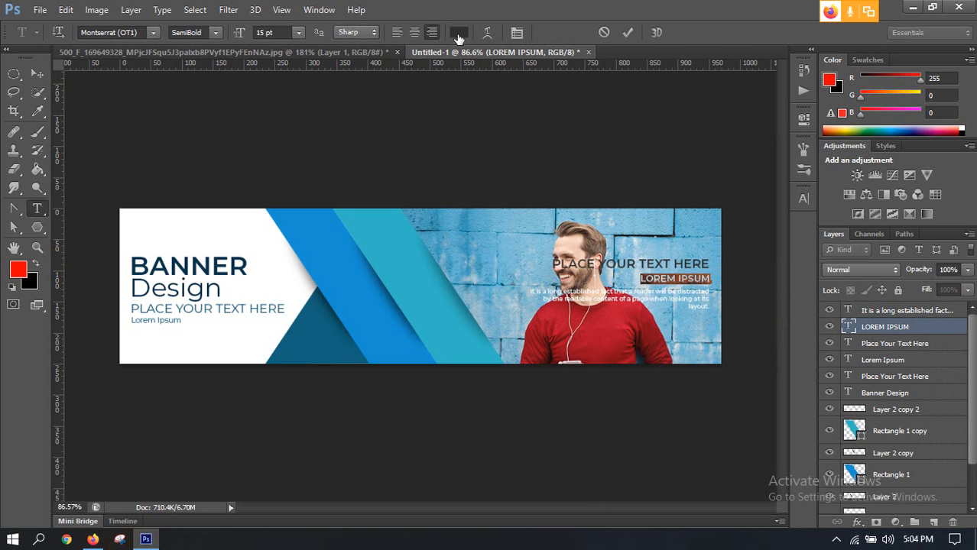
left_click(459, 34)
left_click(571, 289)
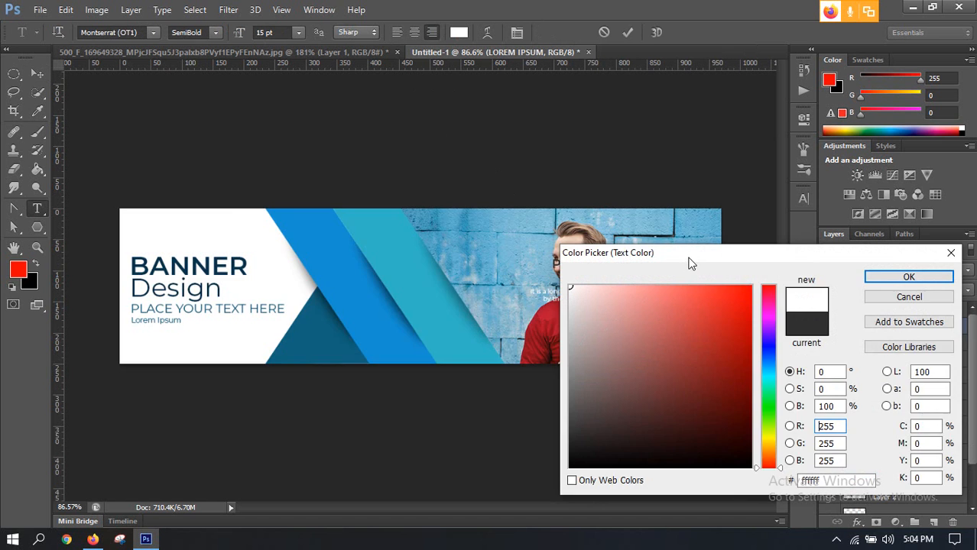
left_click_drag(690, 264, 212, 151)
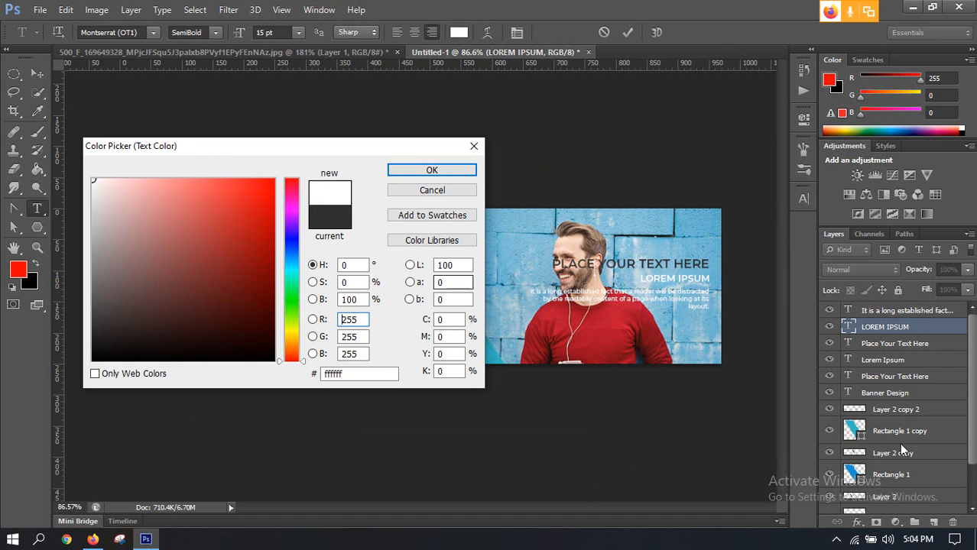
left_click(414, 172)
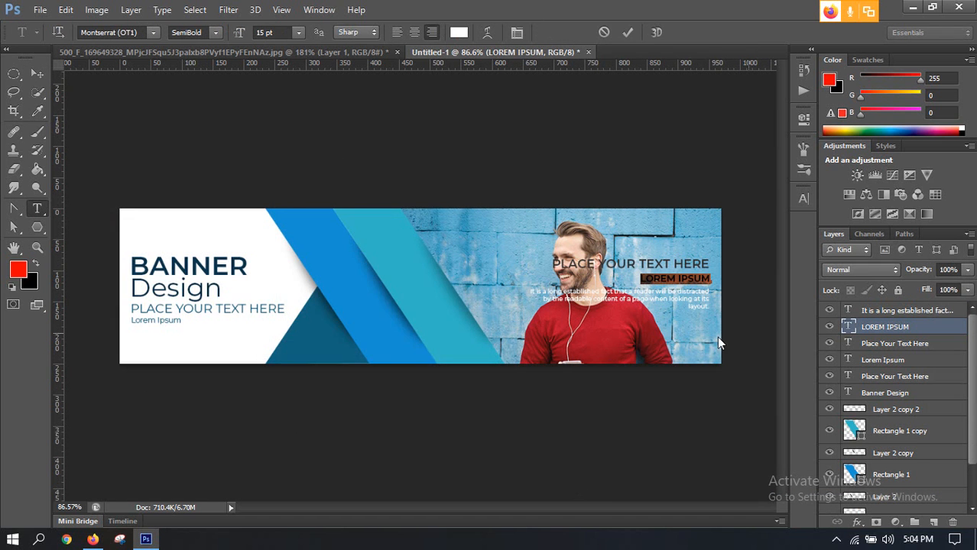
Change the right-hand PLACE YOUR TEXT HERE heading to white and commit the text edit
double_click(848, 343)
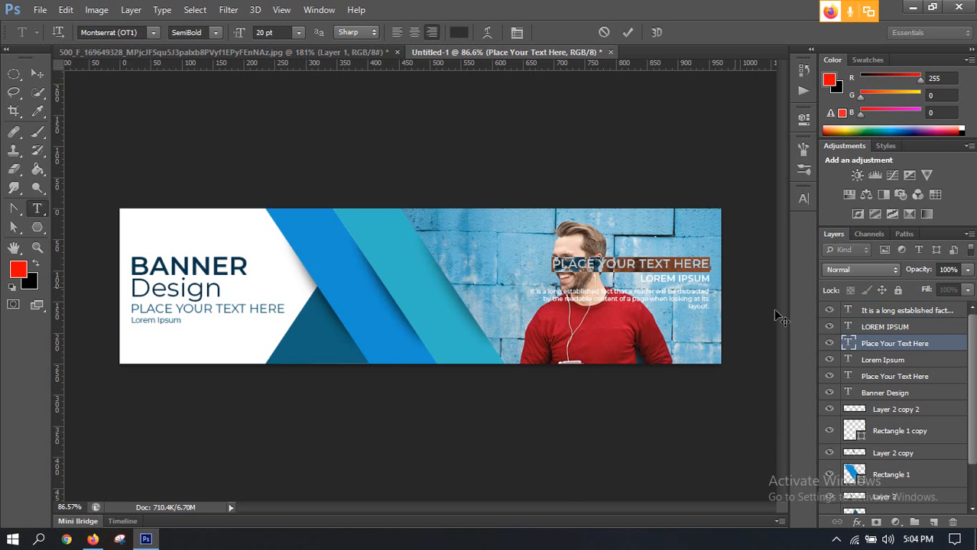
left_click(459, 32)
mouse_move(243, 248)
left_mouse_down()
mouse_move(120, 184)
mouse_move(55, 173)
left_mouse_up()
left_click(390, 169)
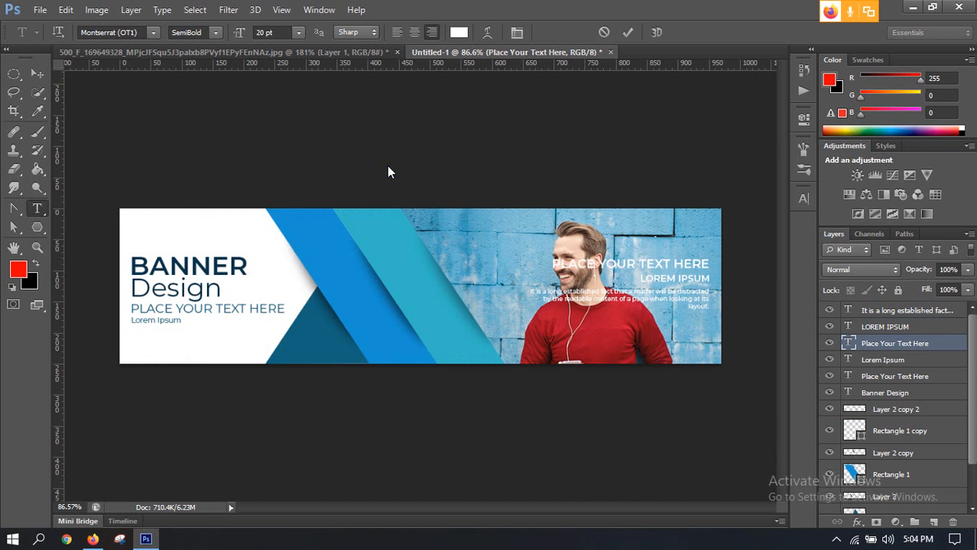
left_click(627, 32)
key("v")
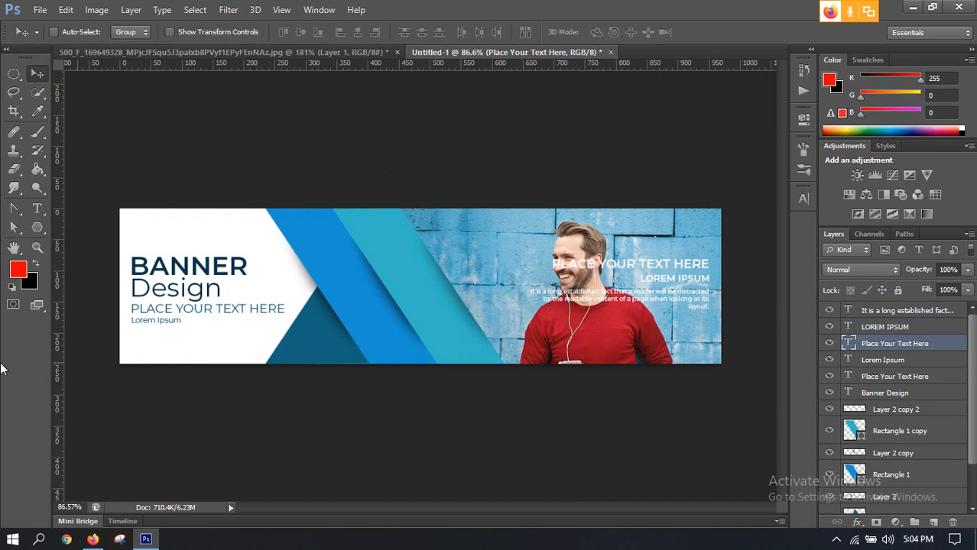
Draw a black rectangle about 599 × 308 px above Layer 2, covering the photo, and set its opacity to 50%
left_click(884, 499)
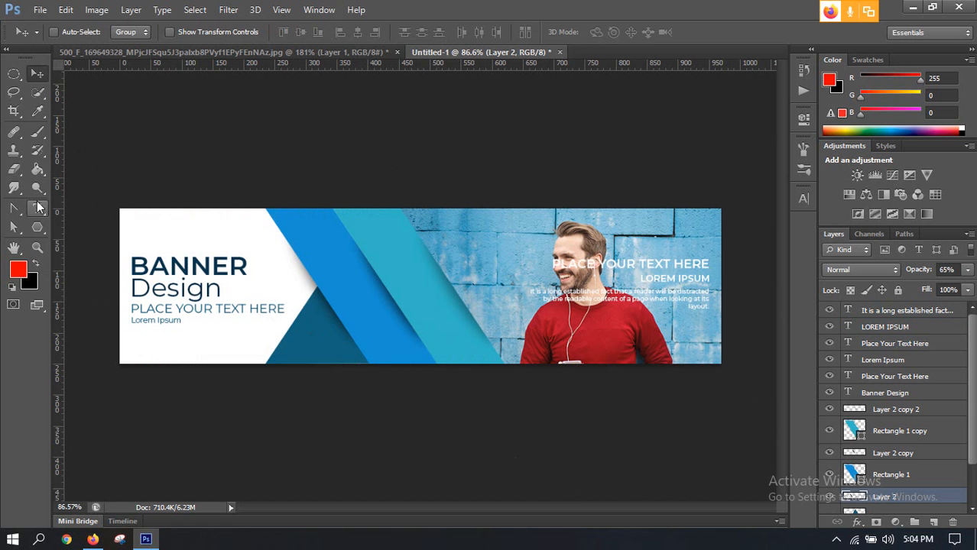
left_click(37, 228)
left_click(68, 226)
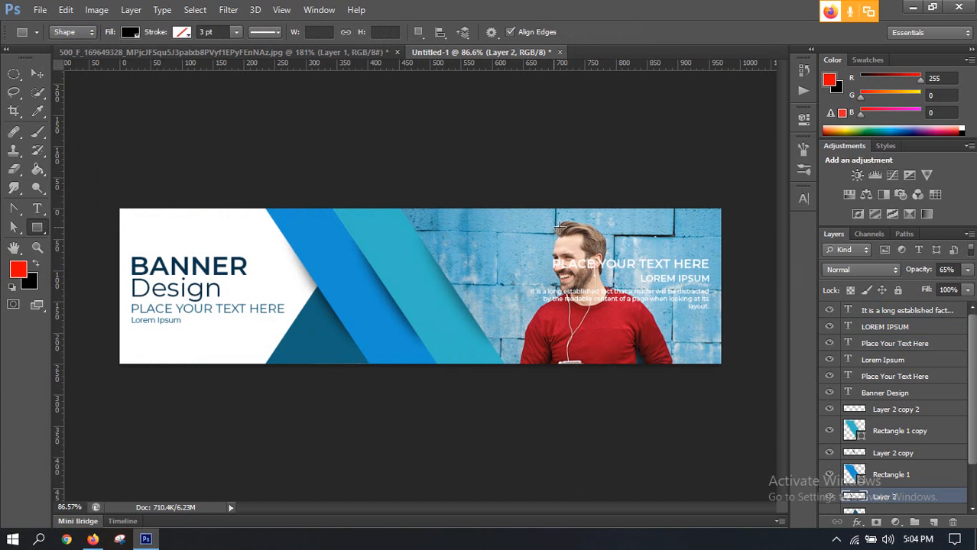
left_click_drag(384, 186, 756, 377)
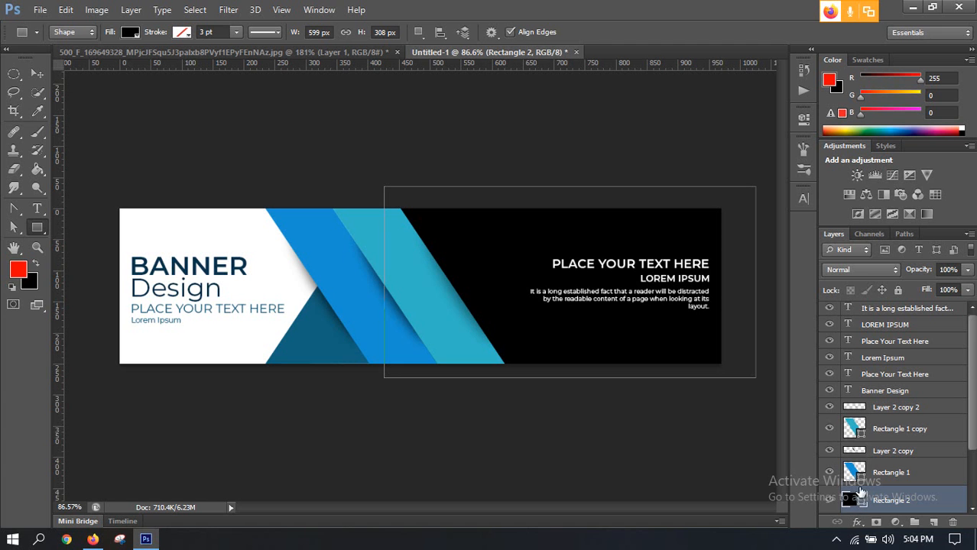
left_click_drag(961, 270, 856, 264)
type("50")
key("Return")
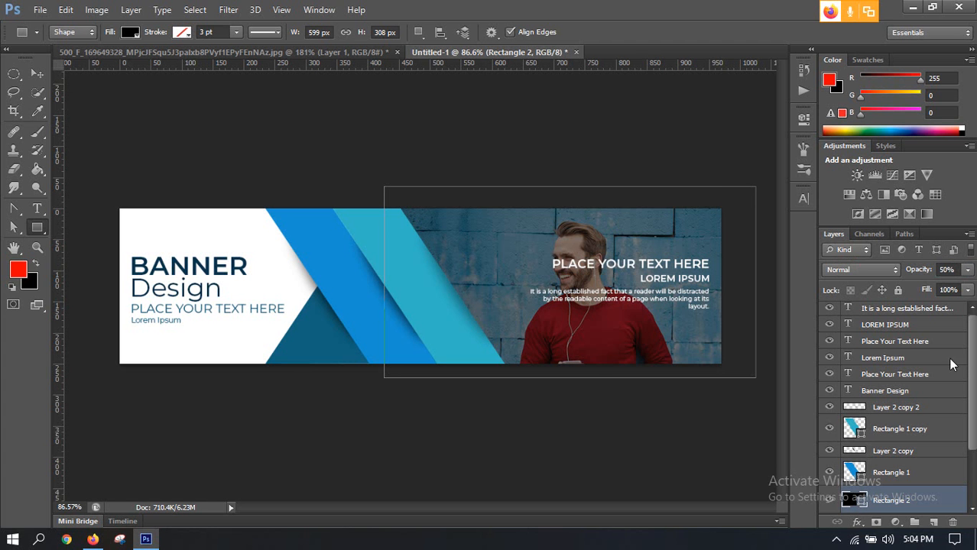
Examine how the right-hand text reads over the darkened photo and where the overlay sits in the layer stack
left_click(37, 73)
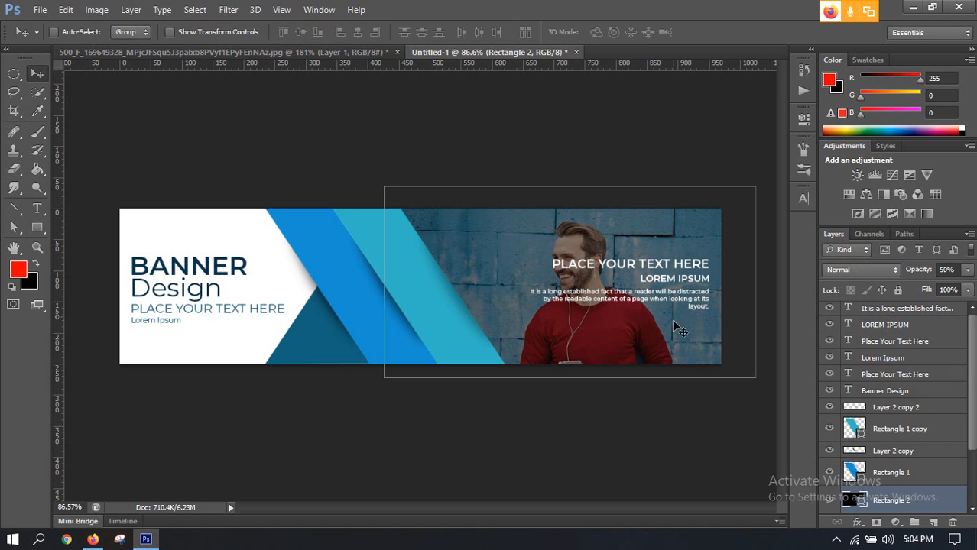
scroll(906, 489, "down", 3)
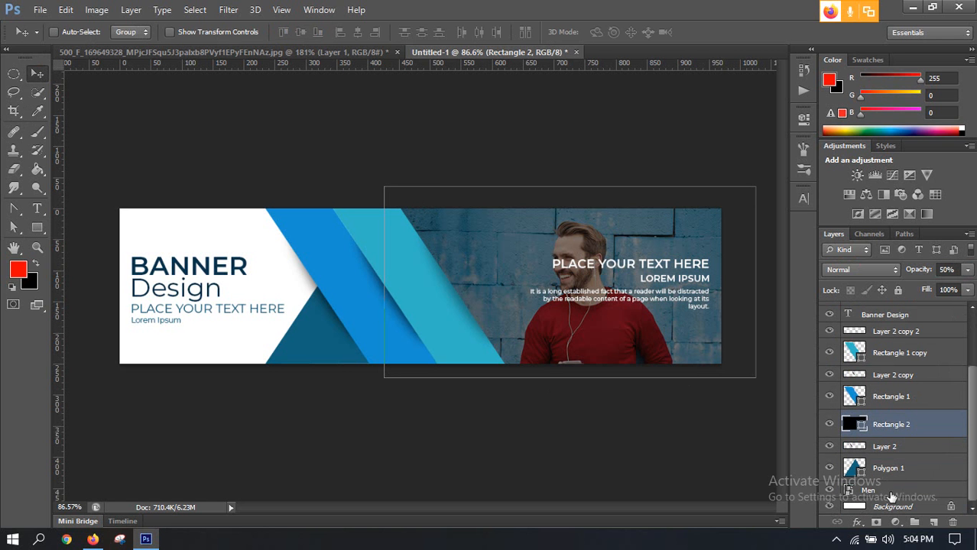
left_click(894, 450)
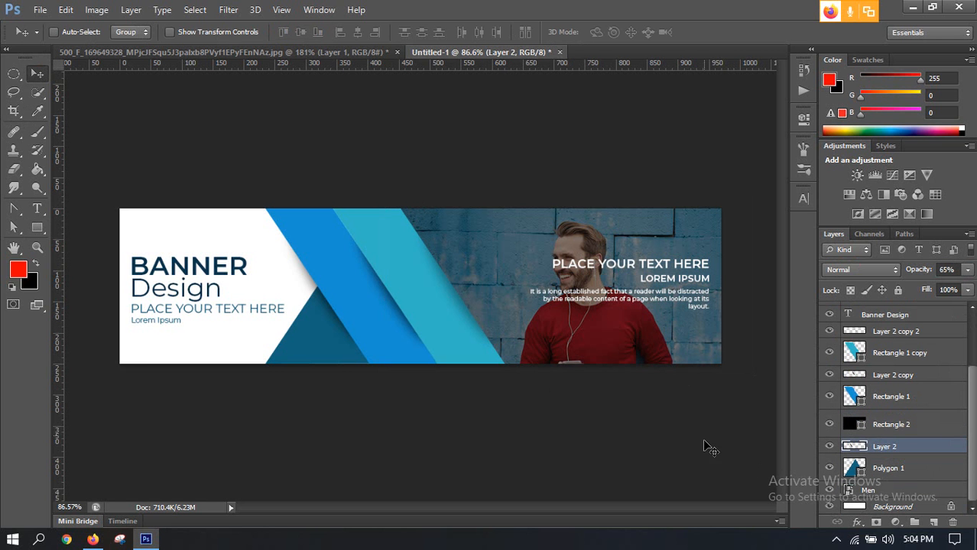
scroll(594, 349, "down", 4)
scroll(602, 290, "up", 3)
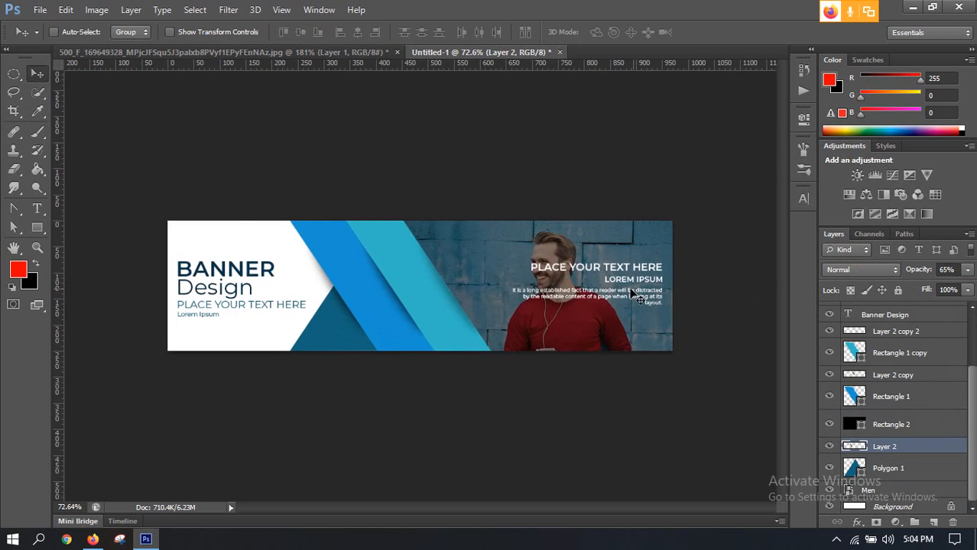
scroll(701, 257, "up", 2)
scroll(701, 257, "down", 3)
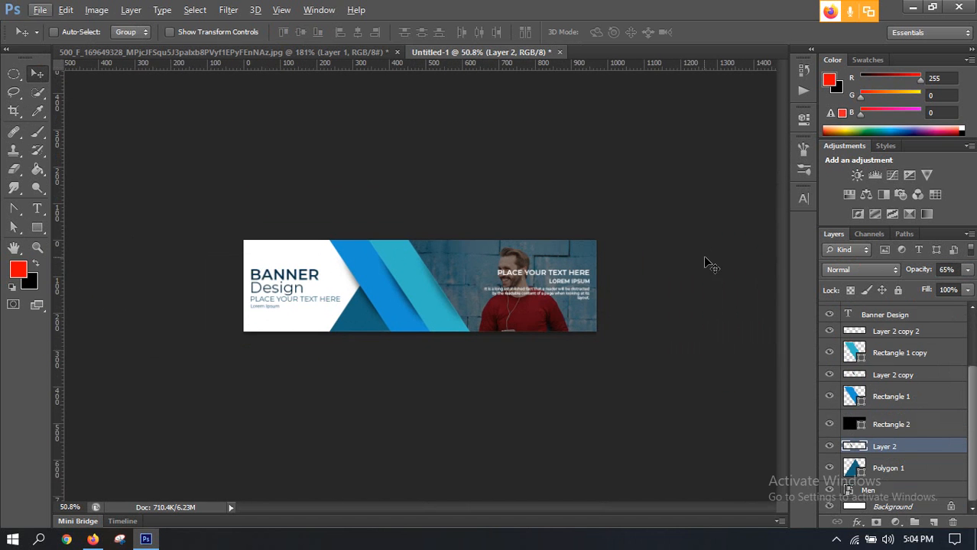
scroll(705, 264, "up", 1)
Delete the Rectangle 2 overlay, and toggle the visibility of Layer 2 and the Men layer to check what each holds
left_click(849, 421)
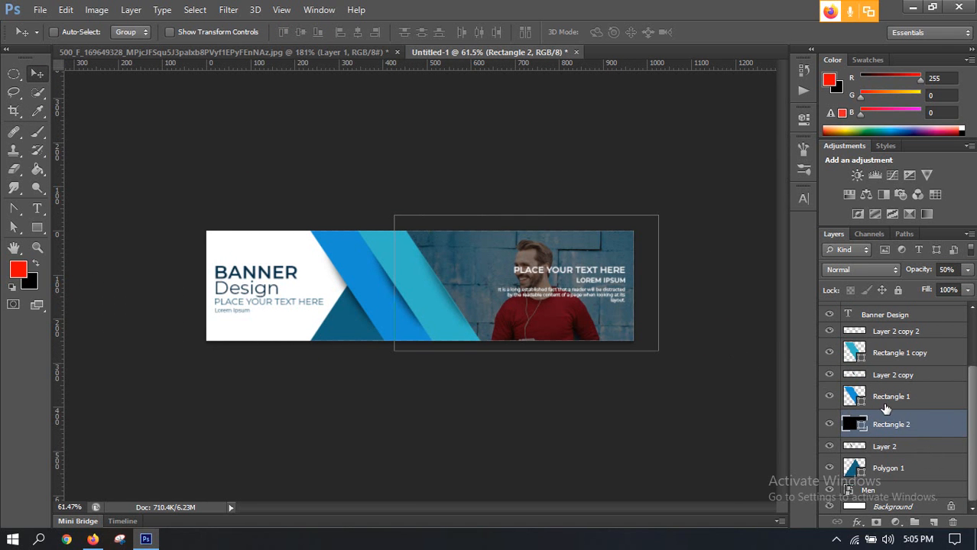
key("Delete")
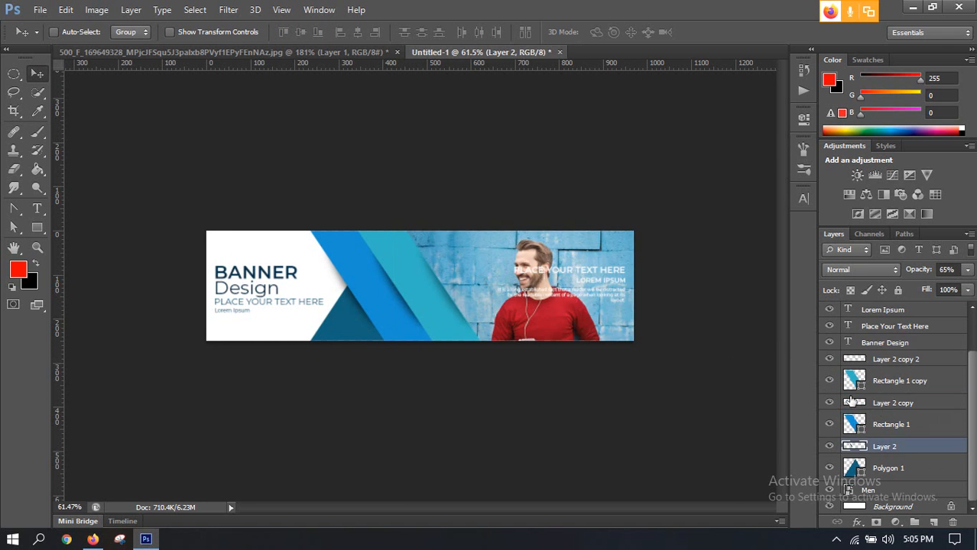
left_click(829, 450)
left_click(832, 449)
left_click(831, 449)
left_click(831, 448)
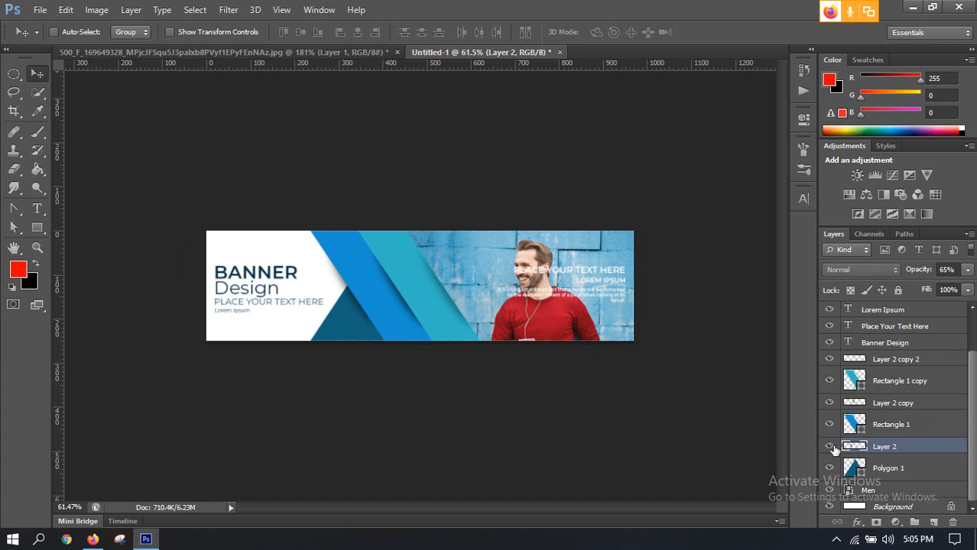
left_click(827, 489)
left_click(827, 489)
Draw a black rectangle about 605 × 300 px directly above the Men layer, covering the photo, and set its opacity to 50%
left_click(877, 493)
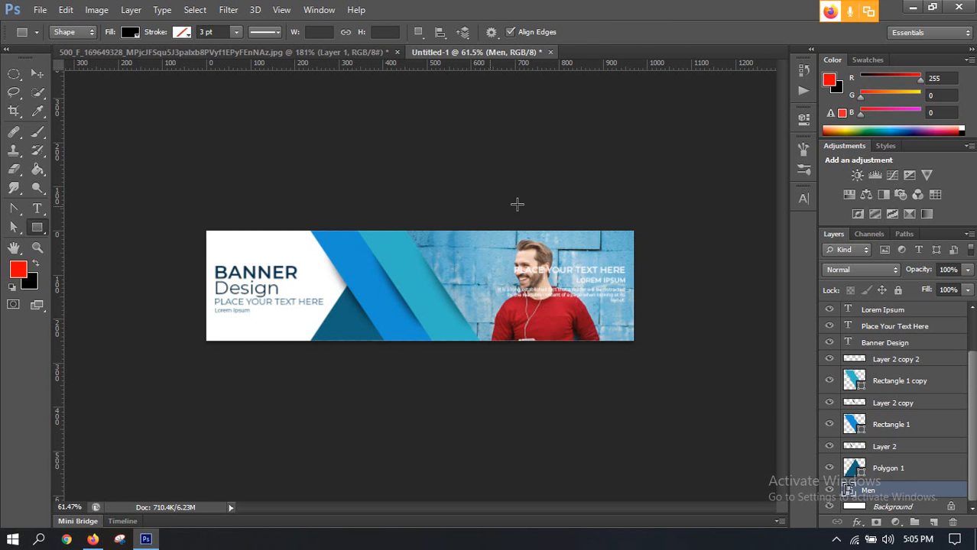
left_click_drag(400, 221, 666, 353)
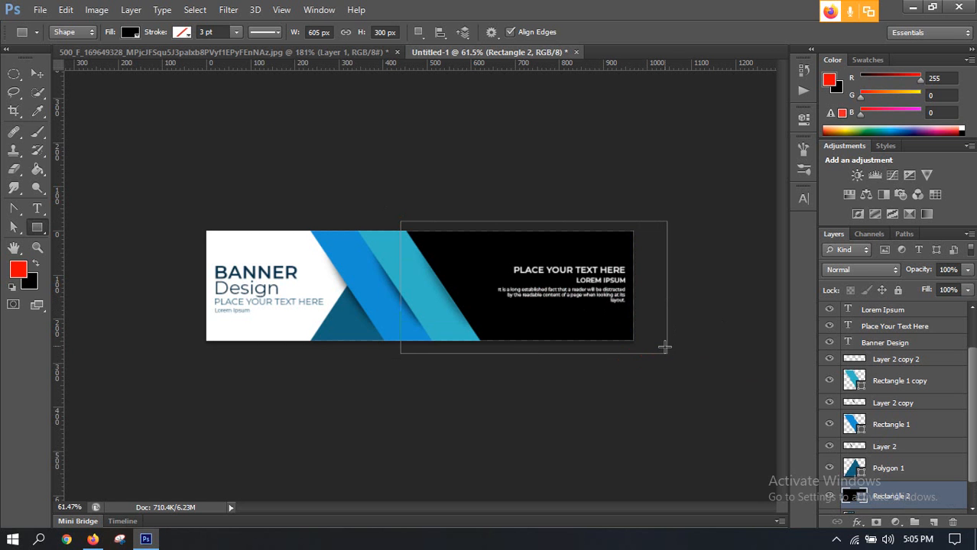
left_click(921, 272)
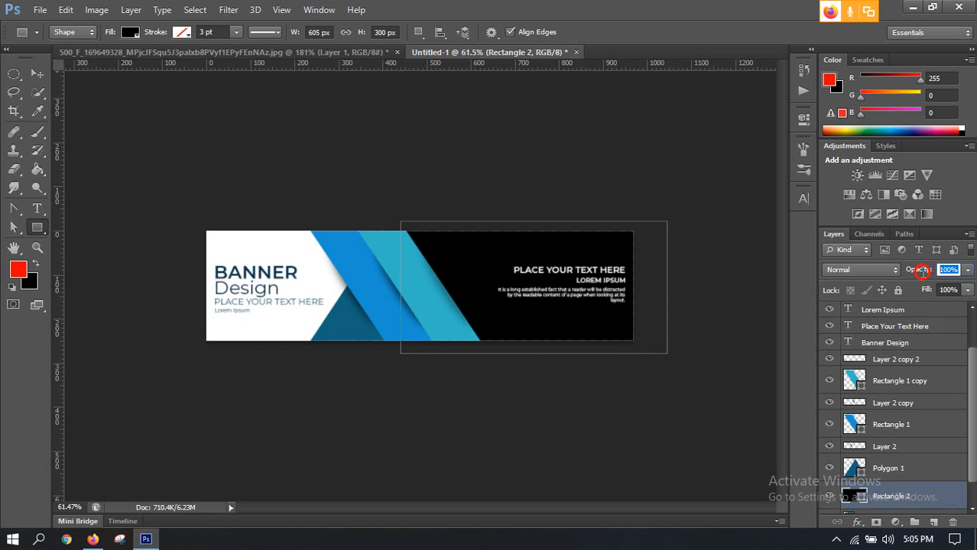
type("50")
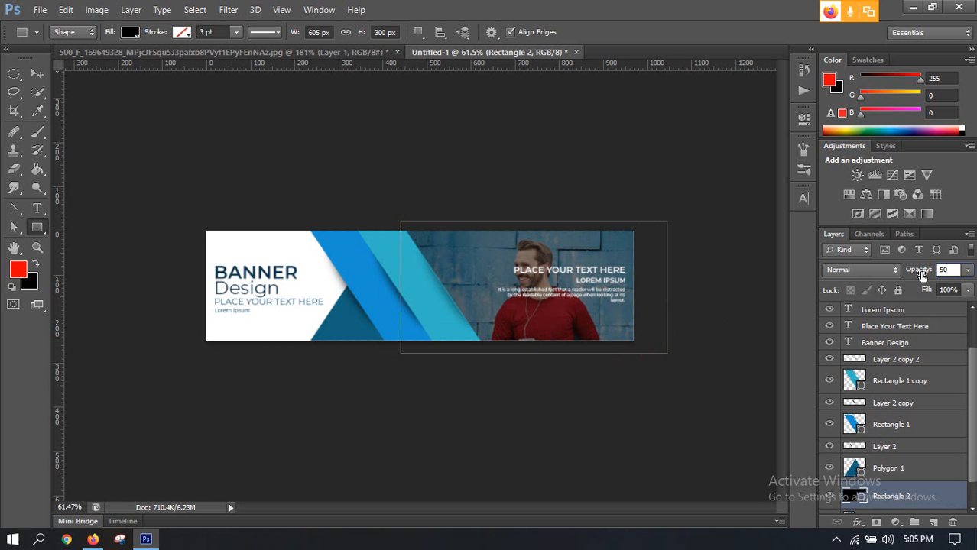
key("Return")
left_click(37, 73)
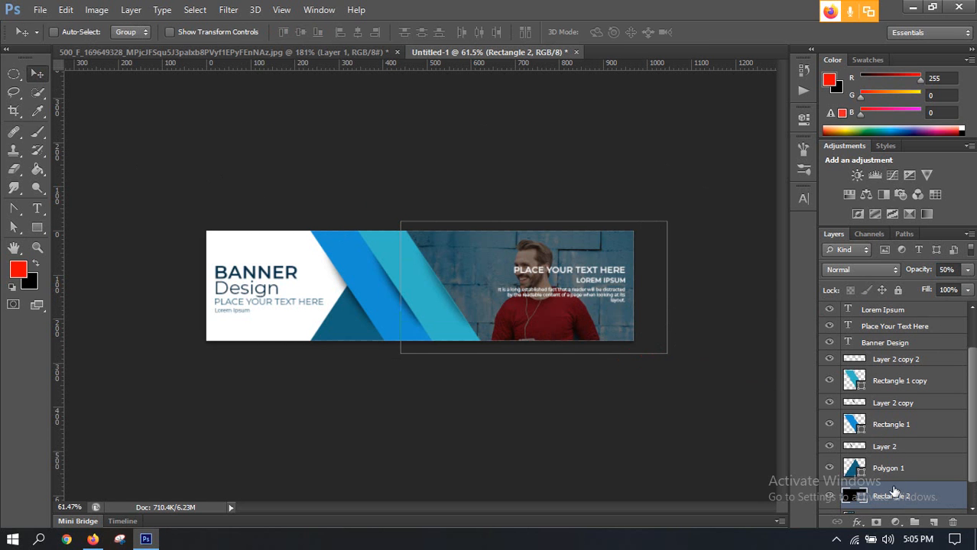
Compare the banner and its darkened photo with the reference design, checking how the right-hand text reads
scroll(898, 471, "down", 2)
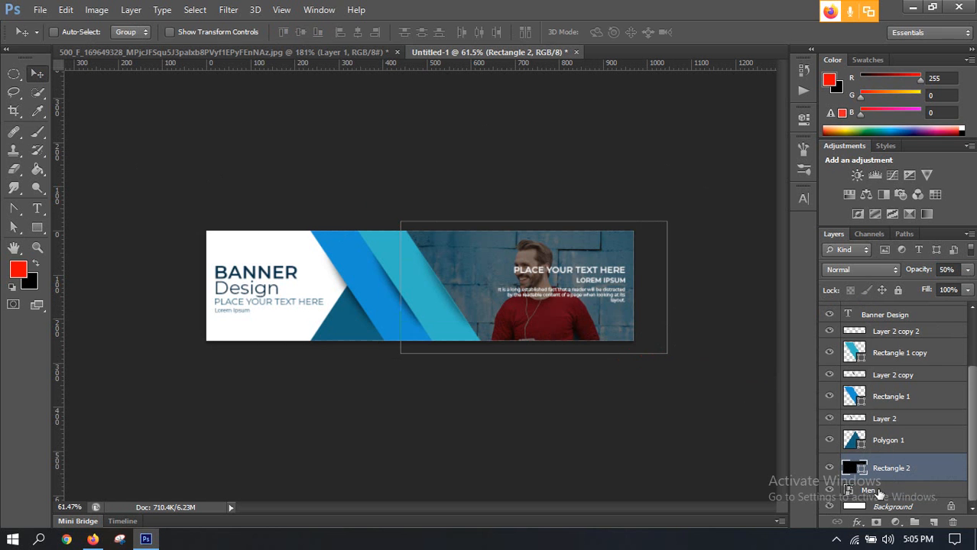
left_click(879, 493)
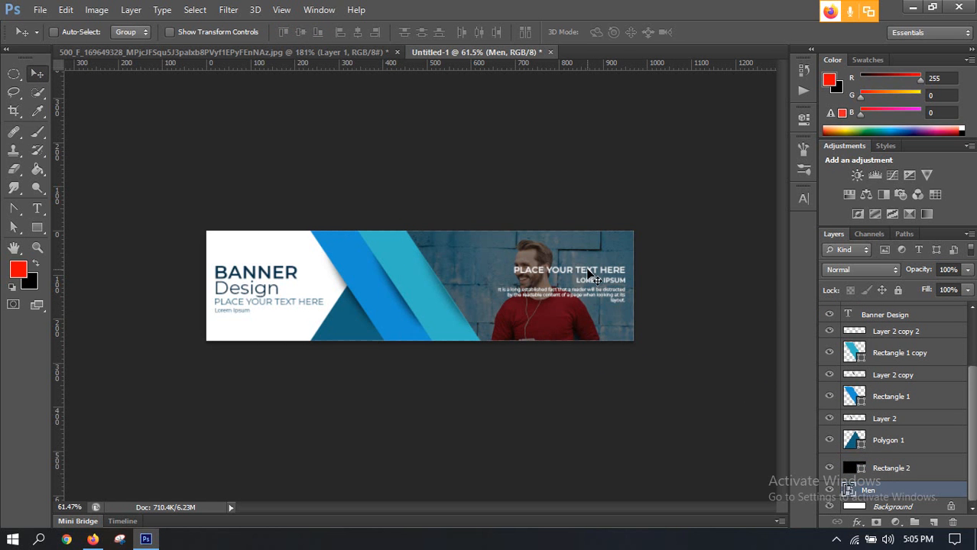
scroll(590, 276, "up", 2)
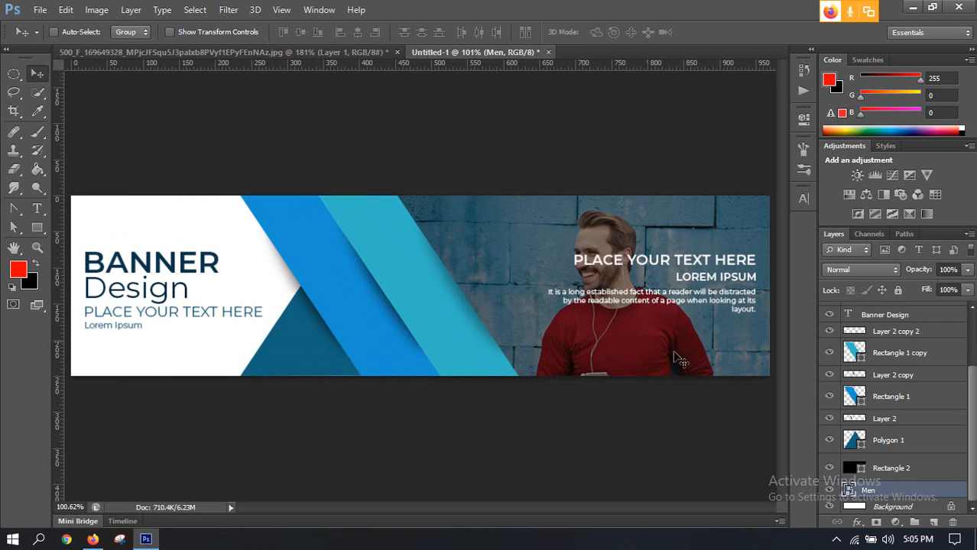
scroll(333, 189, "up", 1)
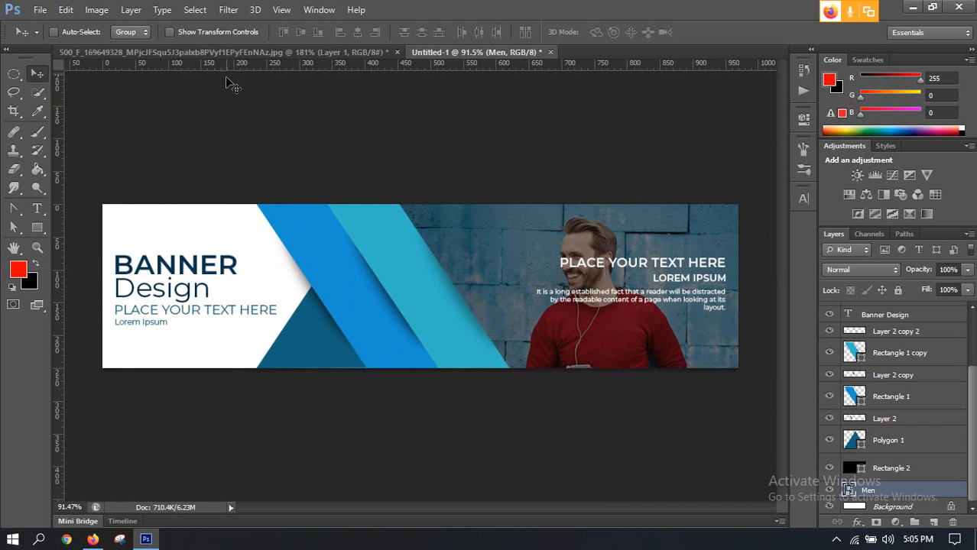
left_click(224, 53)
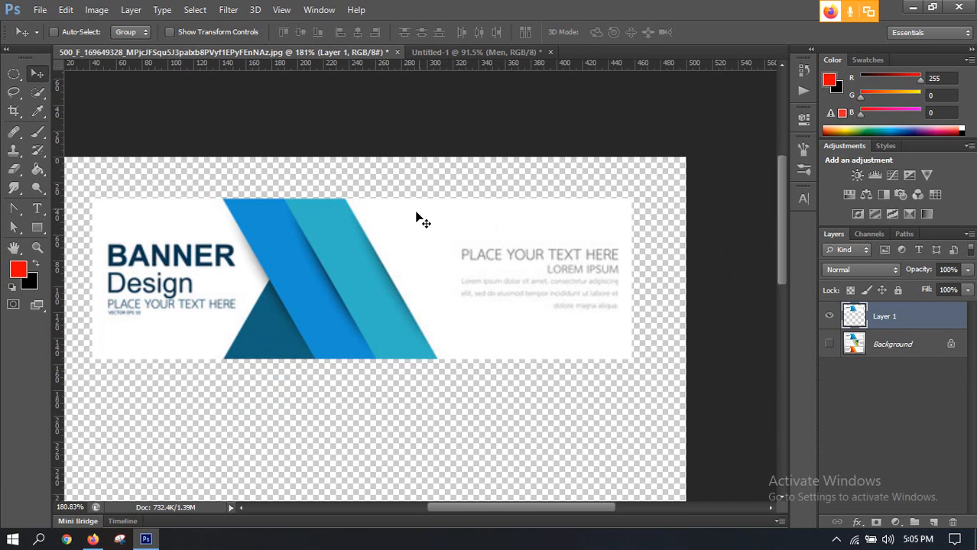
left_click(456, 52)
scroll(573, 283, "down", 1)
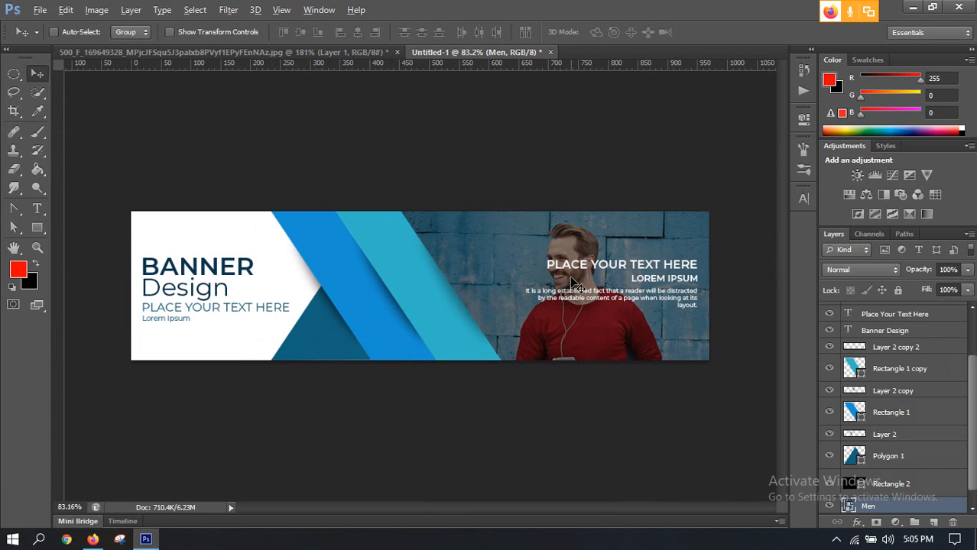
scroll(699, 327, "down", 1)
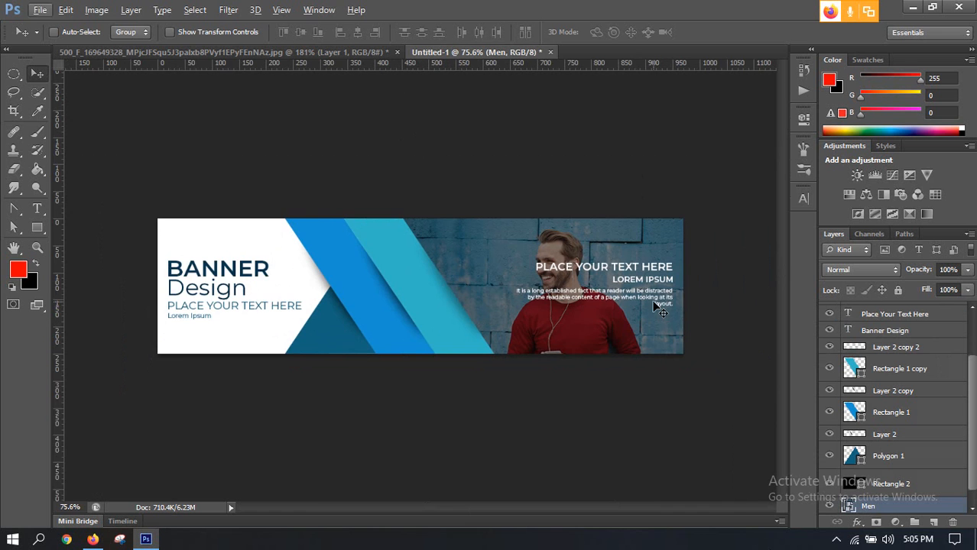
scroll(658, 300, "up", 1)
scroll(655, 307, "down", 2)
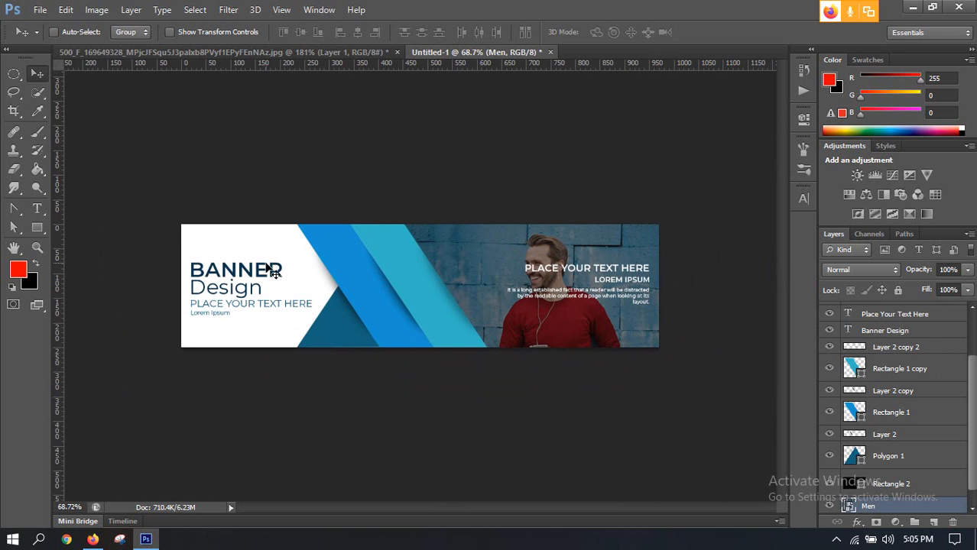
key("alt")
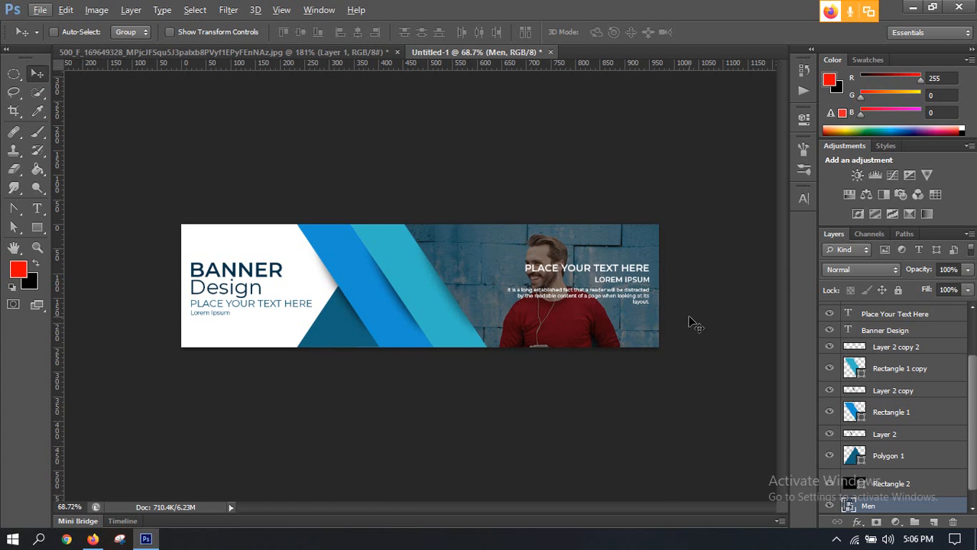
scroll(694, 319, "up", 1)
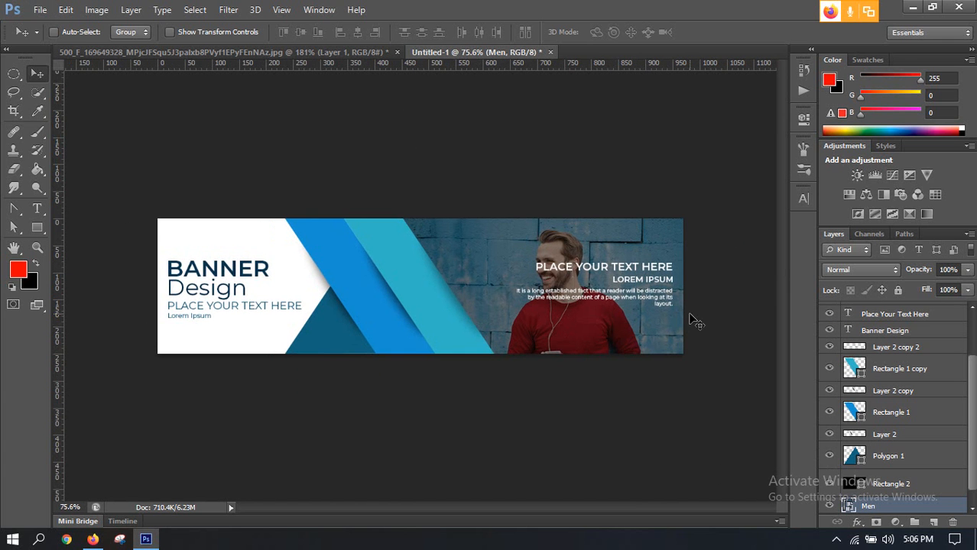
Change the fill color of the Rectangle 2 overlay to dark blue (000799)
double_click(854, 484)
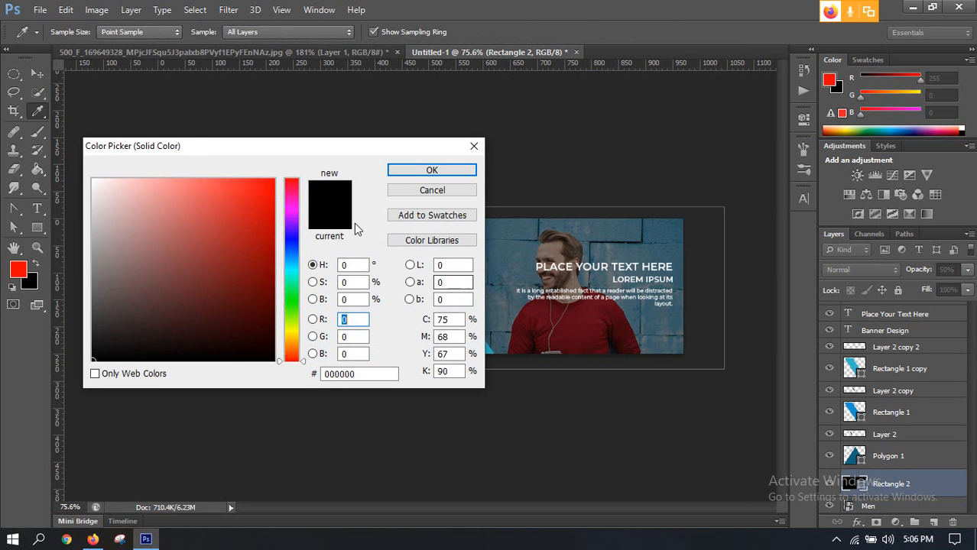
left_click(295, 242)
left_click_drag(246, 222, 294, 170)
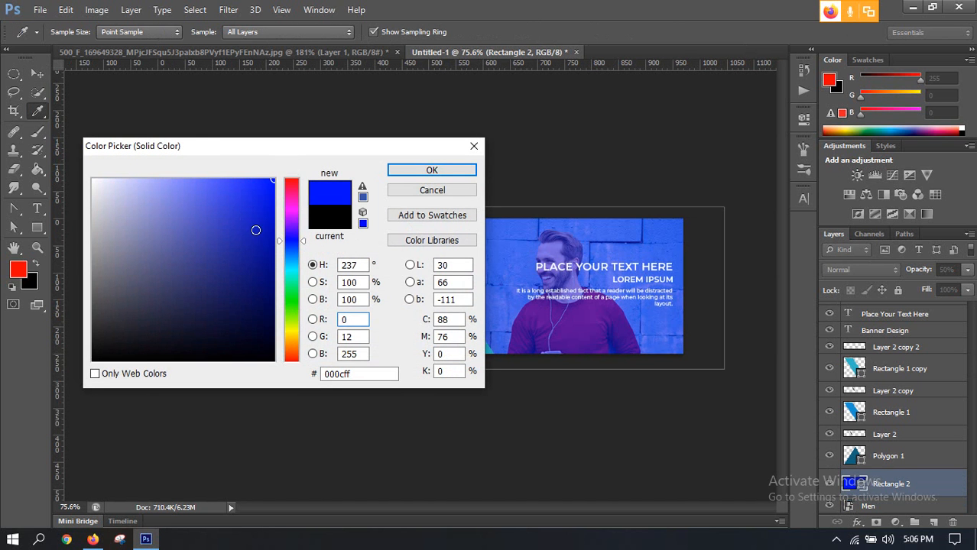
left_click_drag(256, 230, 280, 217)
left_click_drag(251, 246, 290, 252)
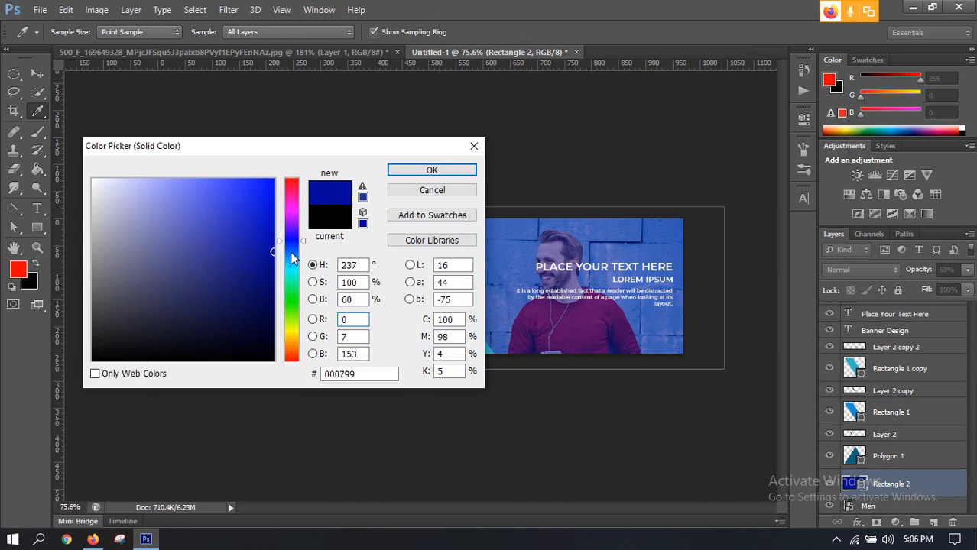
left_click(406, 169)
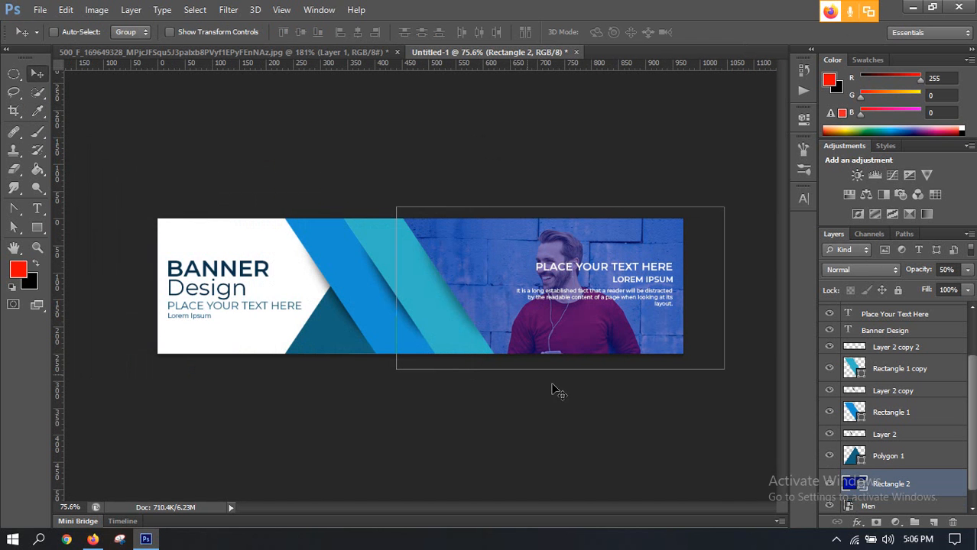
Examine the whole banner to judge how the blue overlay suits the photo, text and diagonal stripes
left_click(895, 508)
scroll(620, 339, "down", 1)
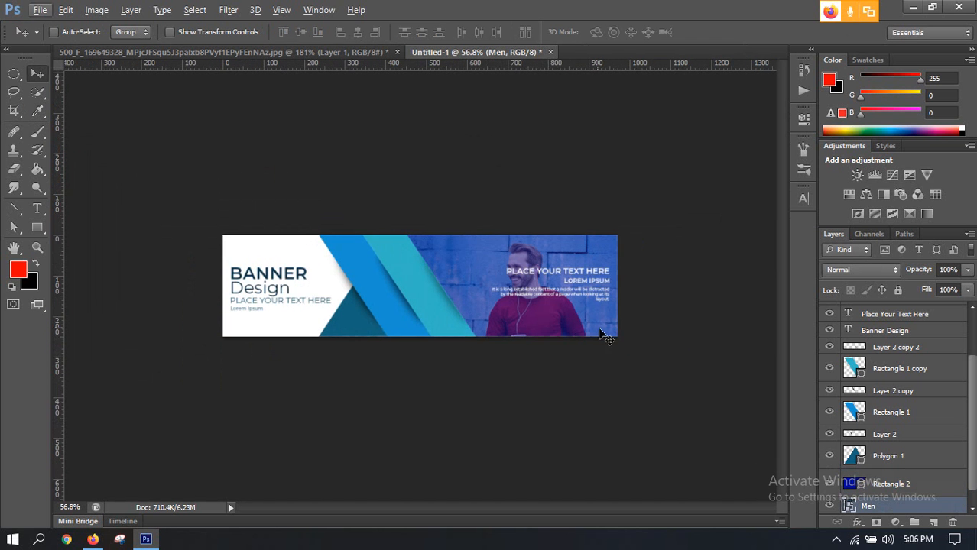
scroll(562, 292, "up", 1)
scroll(420, 280, "up", 1)
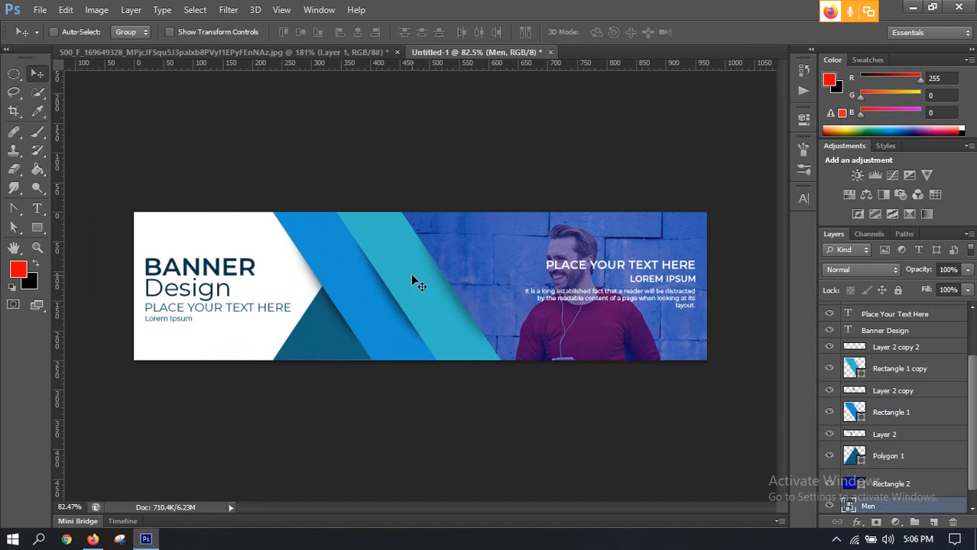
scroll(530, 264, "down", 3)
scroll(578, 328, "up", 1)
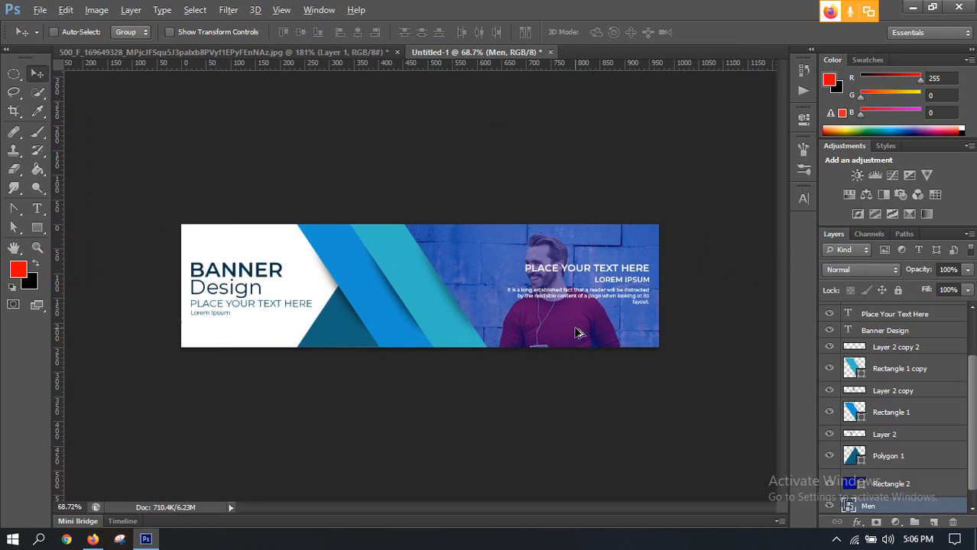
scroll(578, 329, "down", 2)
key("alt")
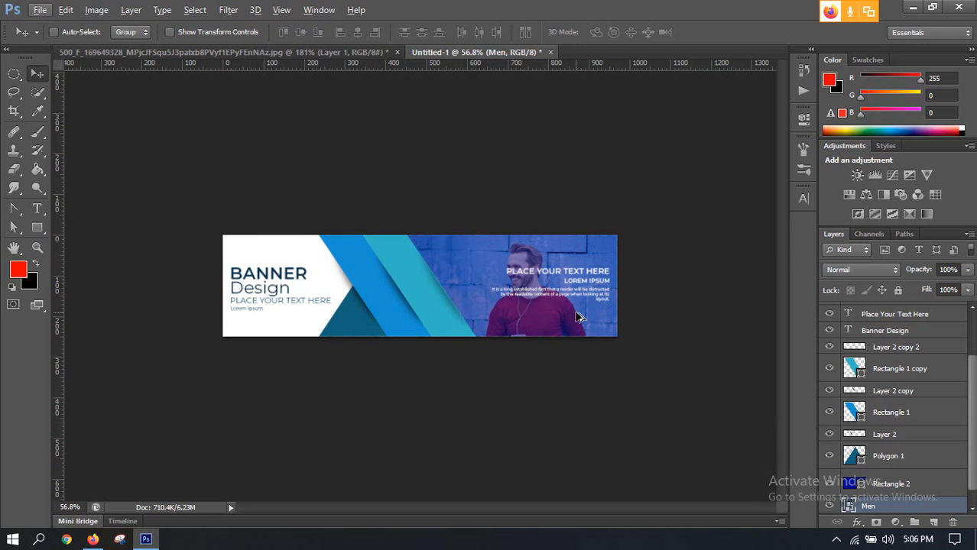
Try recoloring the Rectangle 2 overlay with the banner's blue (1892d1), its triangle's teal (13637c) and a darker teal (00455b)
double_click(854, 484)
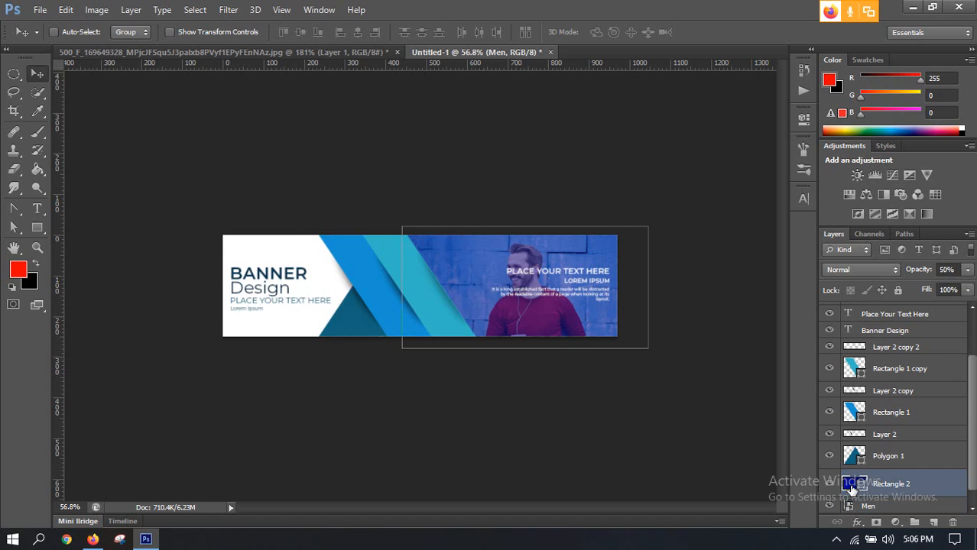
left_click_drag(247, 155, 792, 91)
left_click(380, 274)
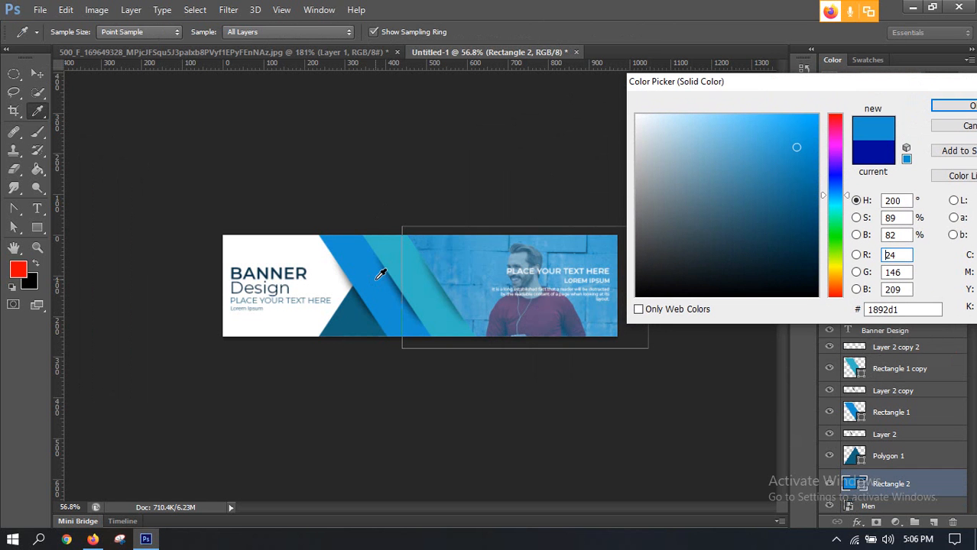
left_click(368, 324)
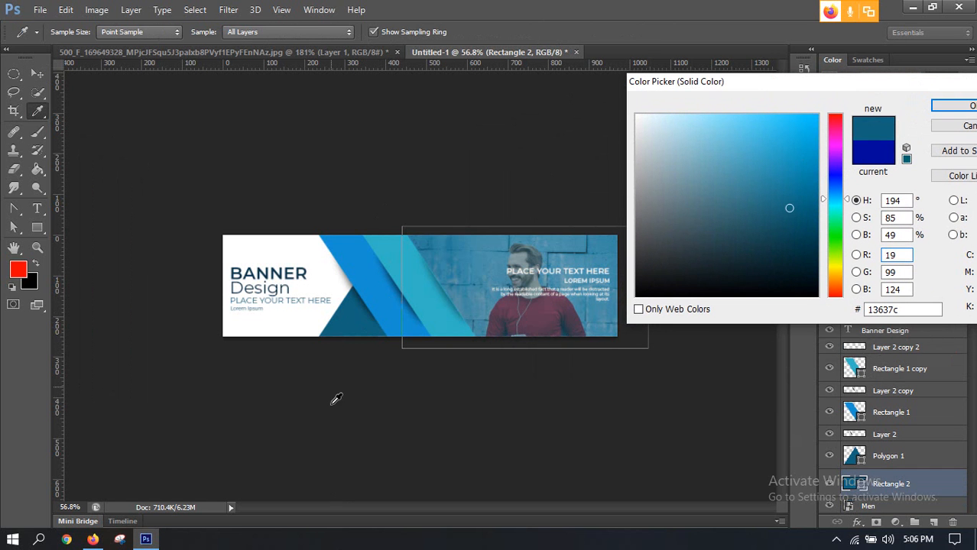
left_click(818, 232)
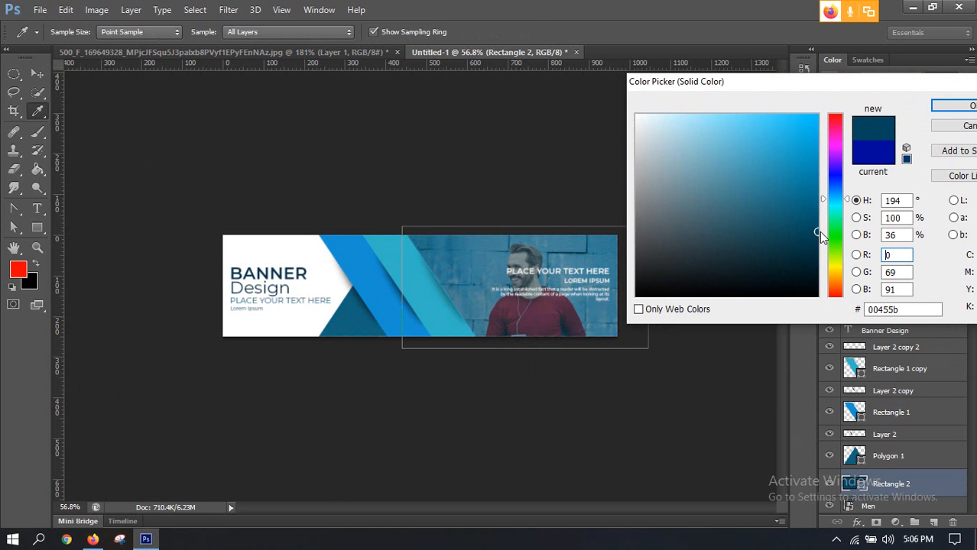
left_click(955, 126)
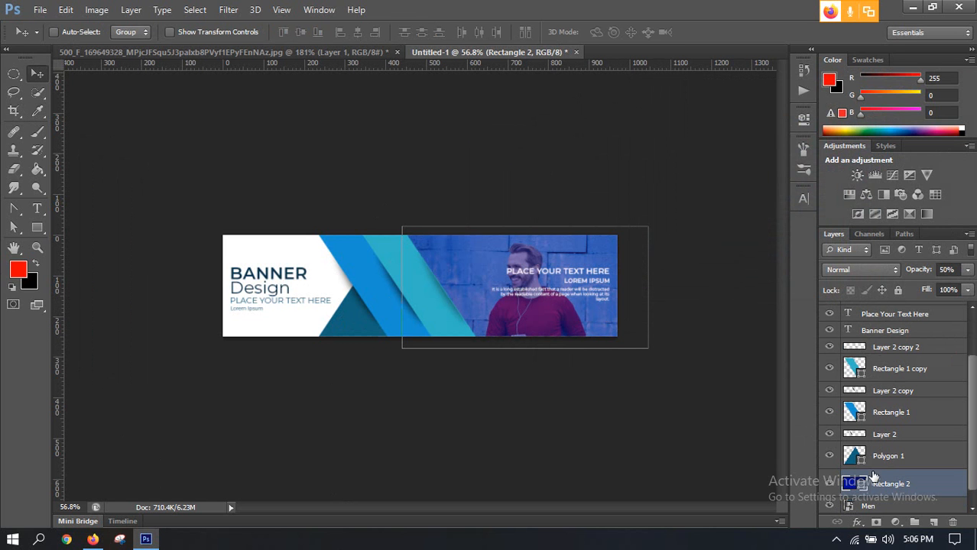
Select the Background layer and examine the whole banner with its dark blue photo overlay
scroll(873, 471, "down", 1)
left_click(892, 506)
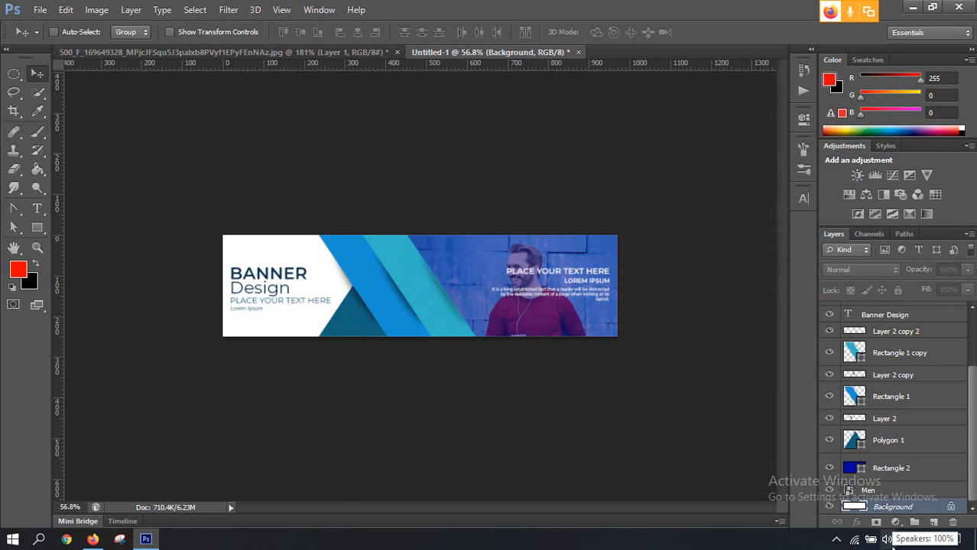
key("ctrl+0")
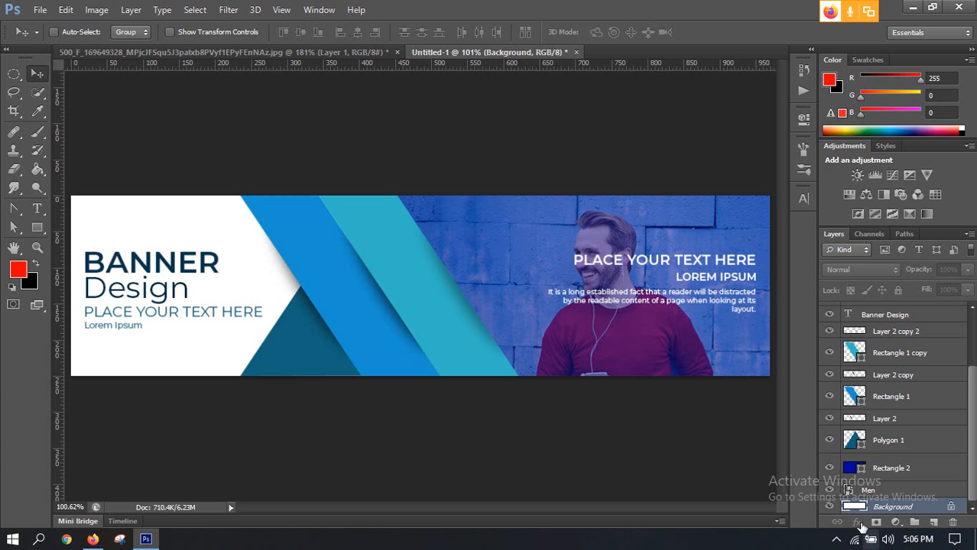
left_click(36, 247)
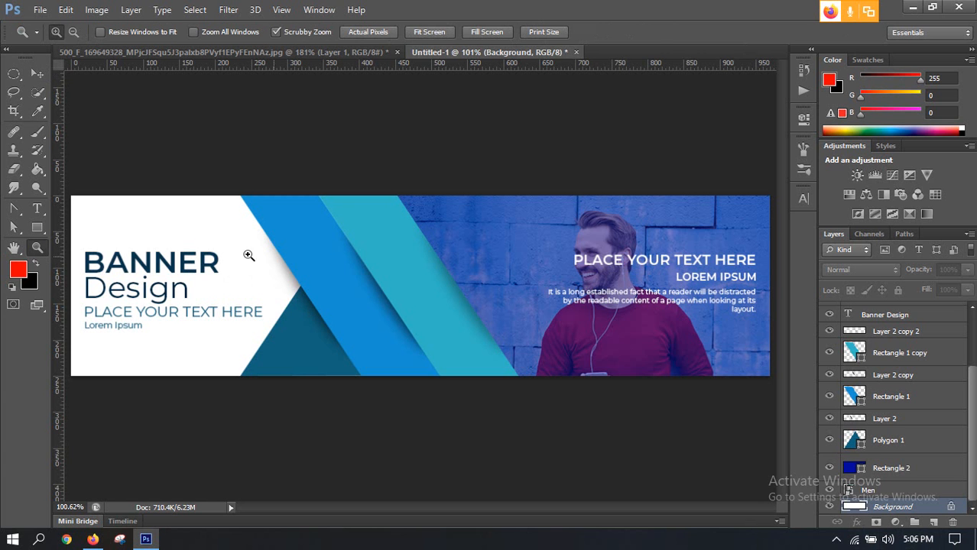
mouse_move(344, 255)
left_mouse_down()
mouse_move(326, 244)
mouse_move(352, 229)
mouse_move(351, 245)
left_mouse_up()
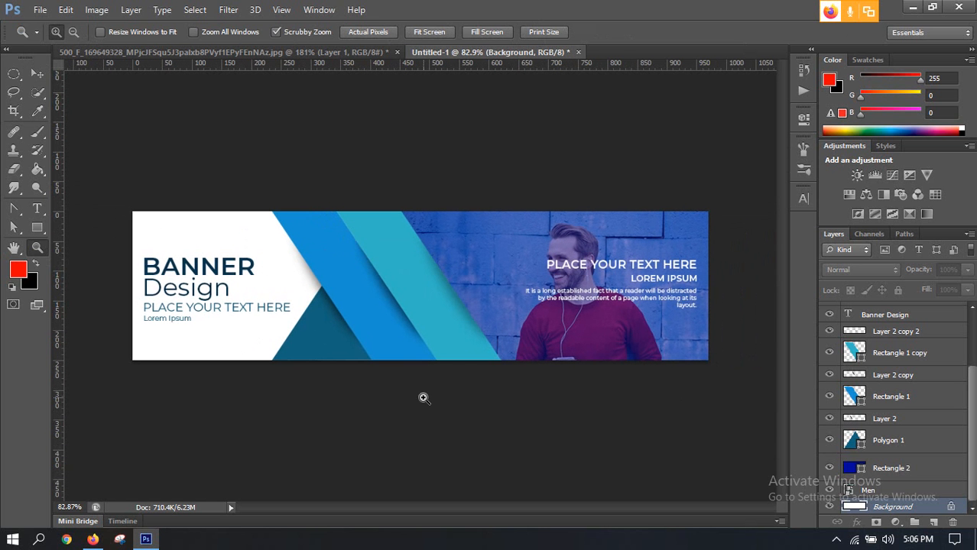
Switch to Firefox to check the Google Meet call, and return to the banner in Photoshop
mouse_move(91, 540)
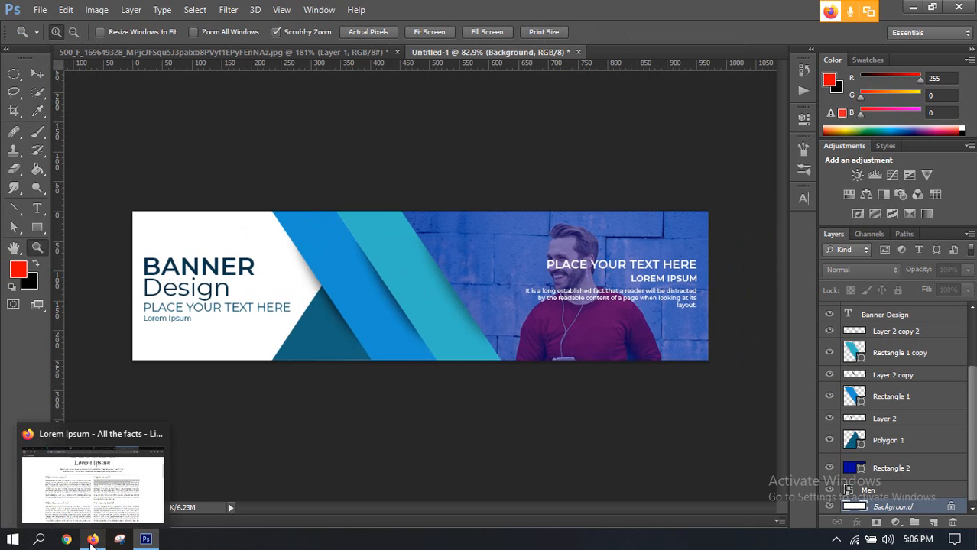
left_click(91, 540)
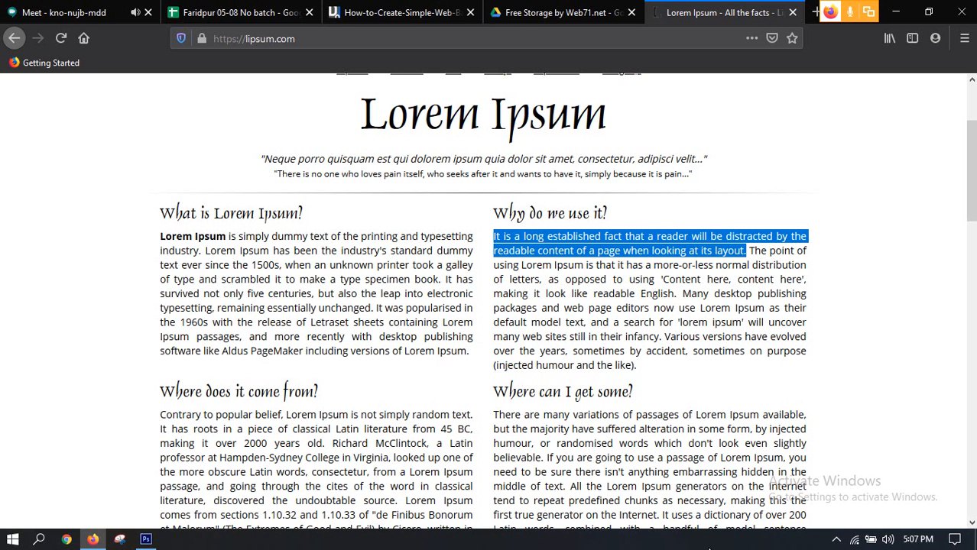
left_click(146, 539)
left_click(93, 538)
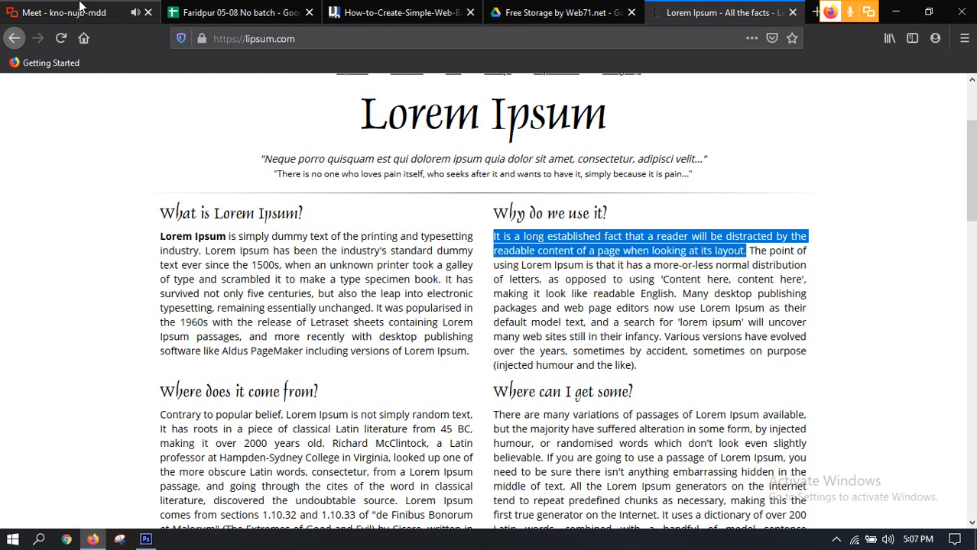
left_click(79, 12)
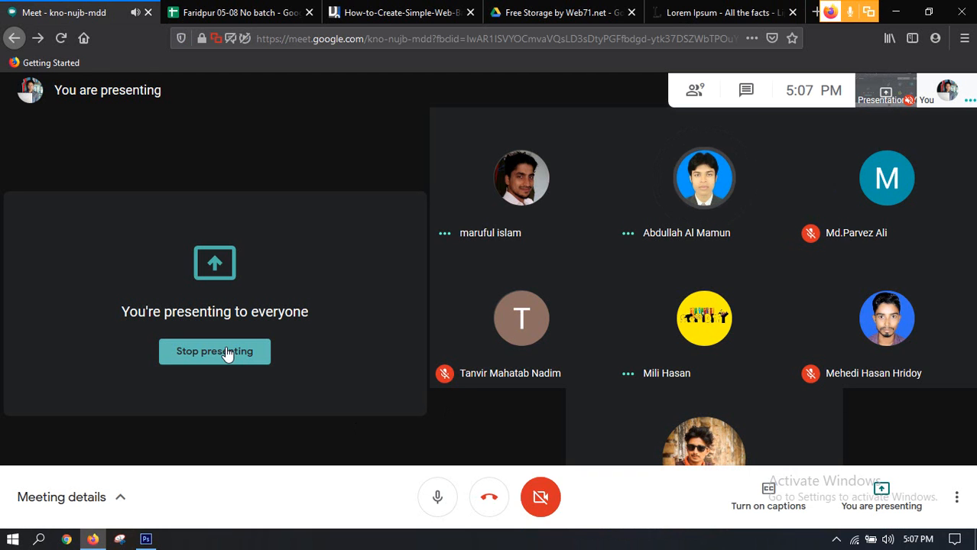
left_click(146, 539)
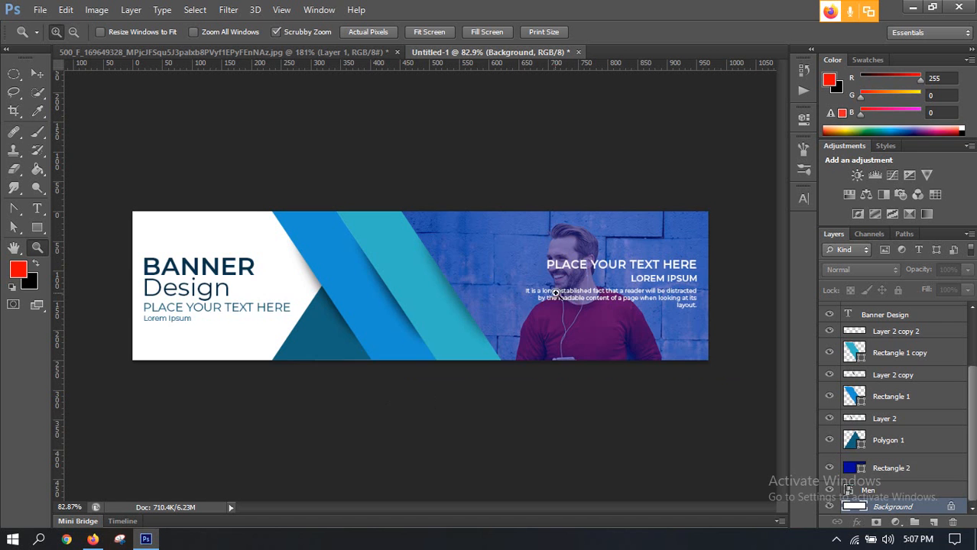
Compare the banner with the reference design in the other document, checking the Firefox meeting window in between
left_click_drag(556, 294, 567, 300)
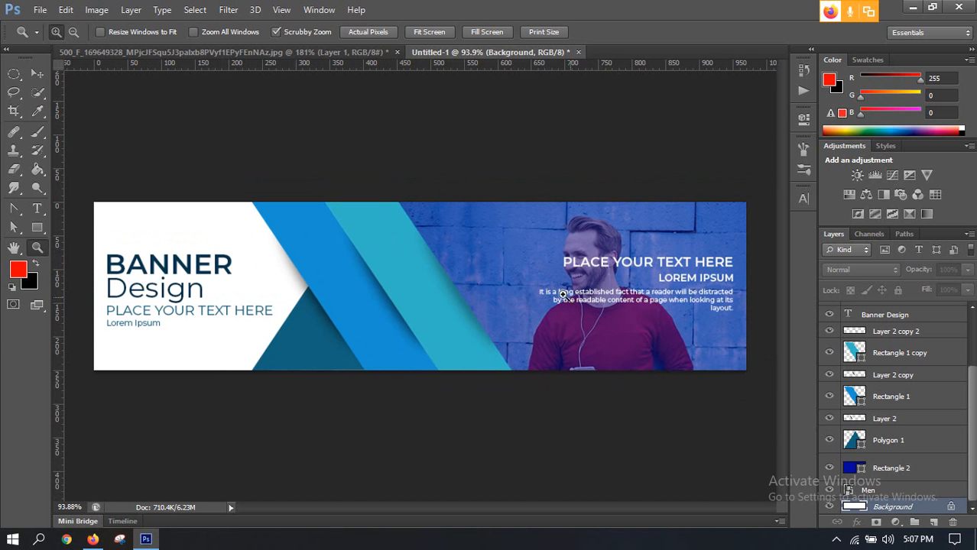
left_click(93, 540)
key("alt+Tab")
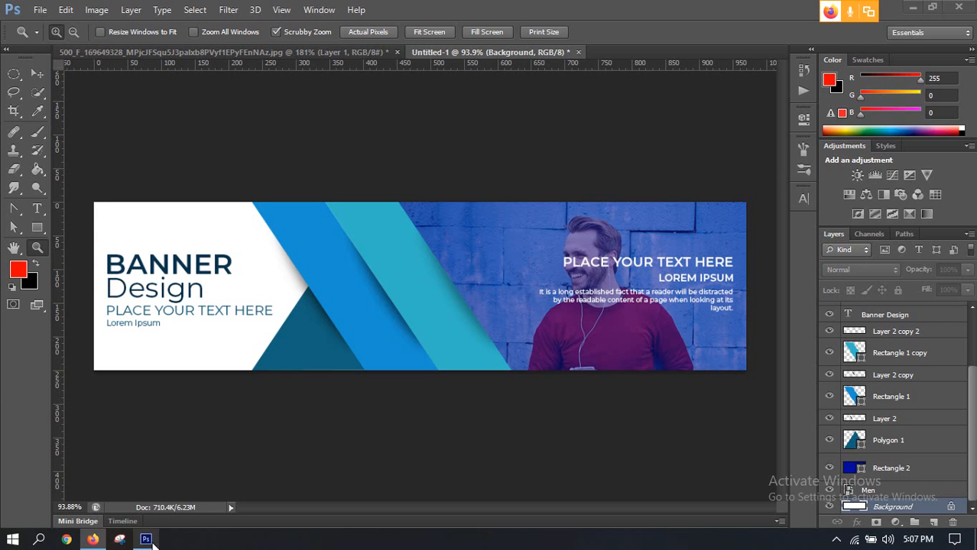
left_click(249, 51)
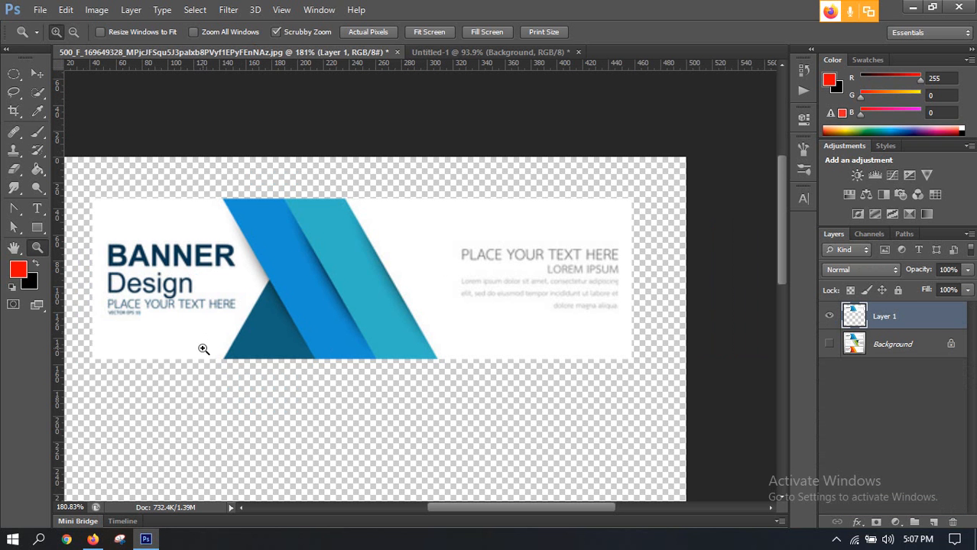
left_click(93, 539)
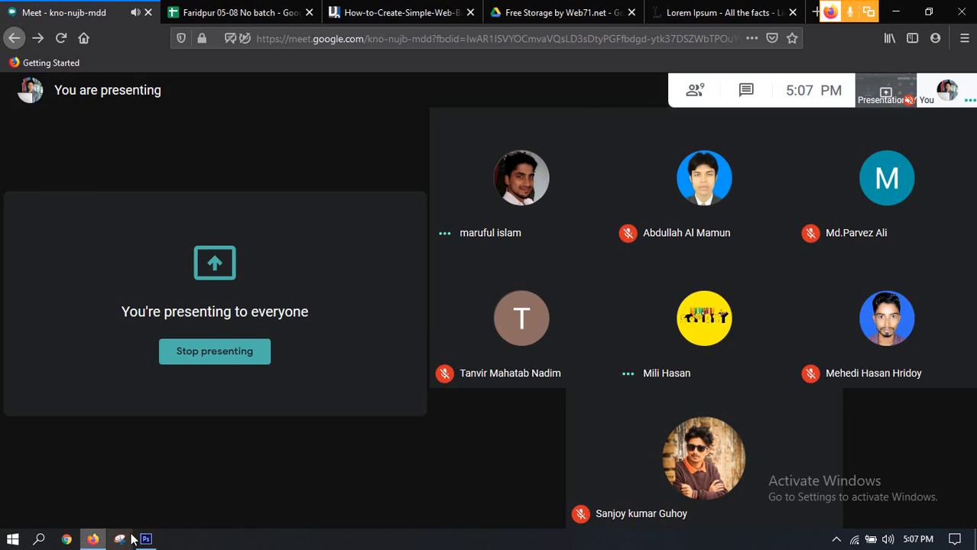
left_click(149, 538)
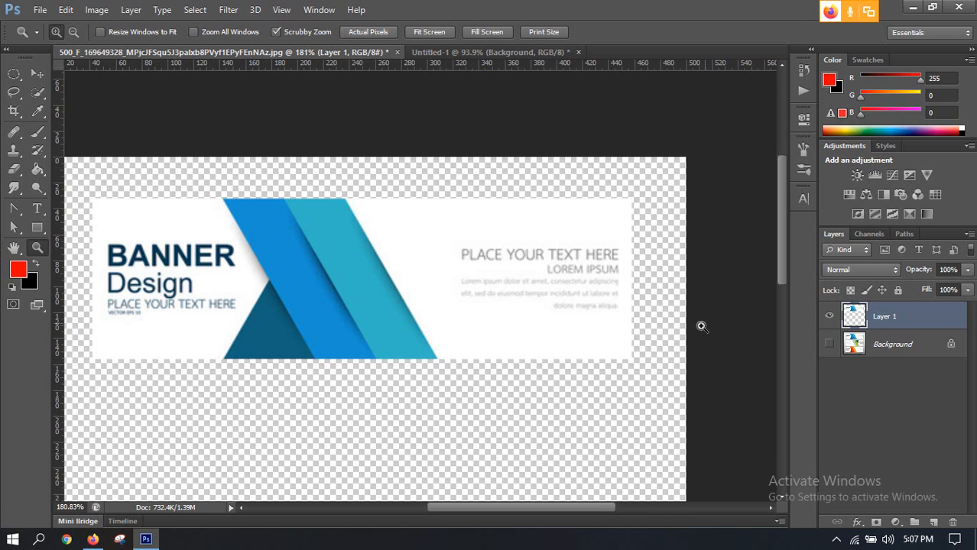
left_click(432, 52)
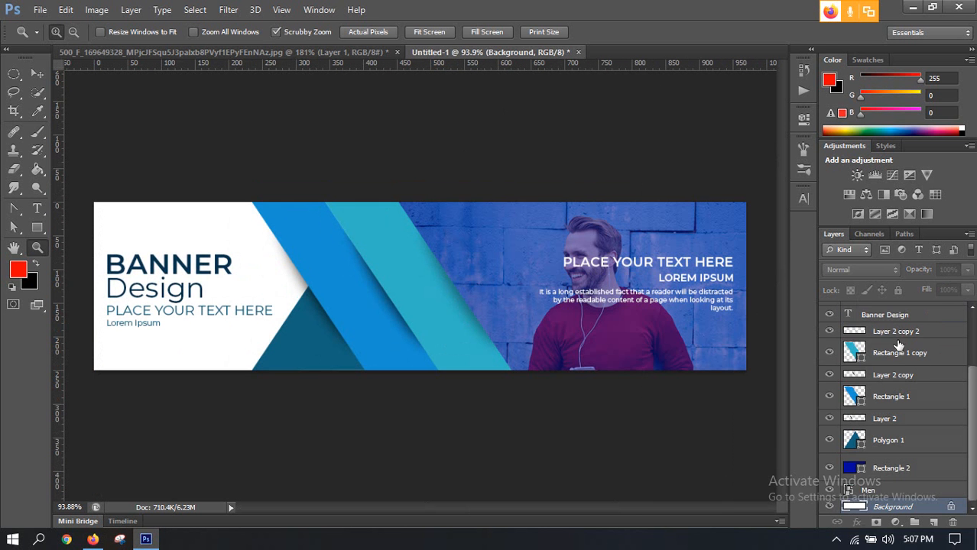
Inspect the font family, style and size settings of the paragraph text over the photo
scroll(863, 325, "up", 3)
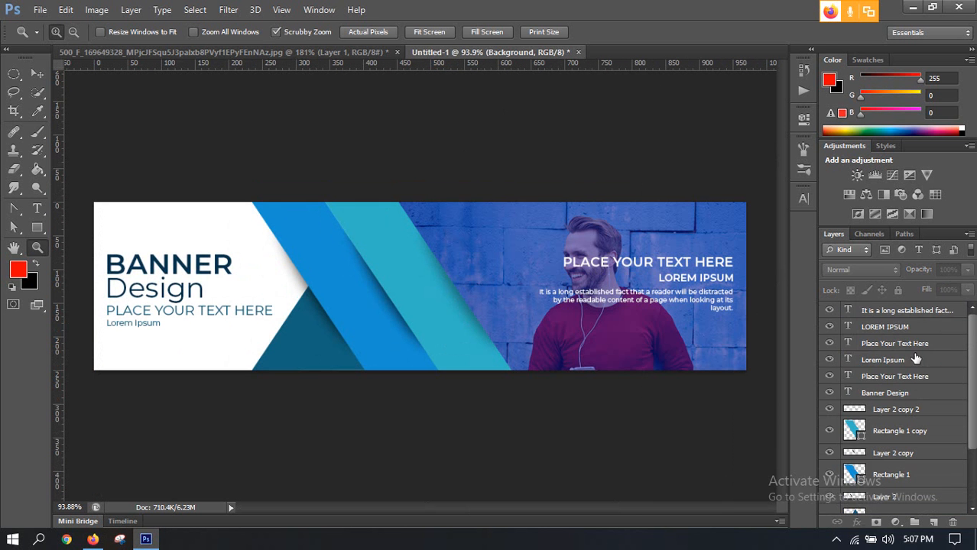
double_click(848, 310)
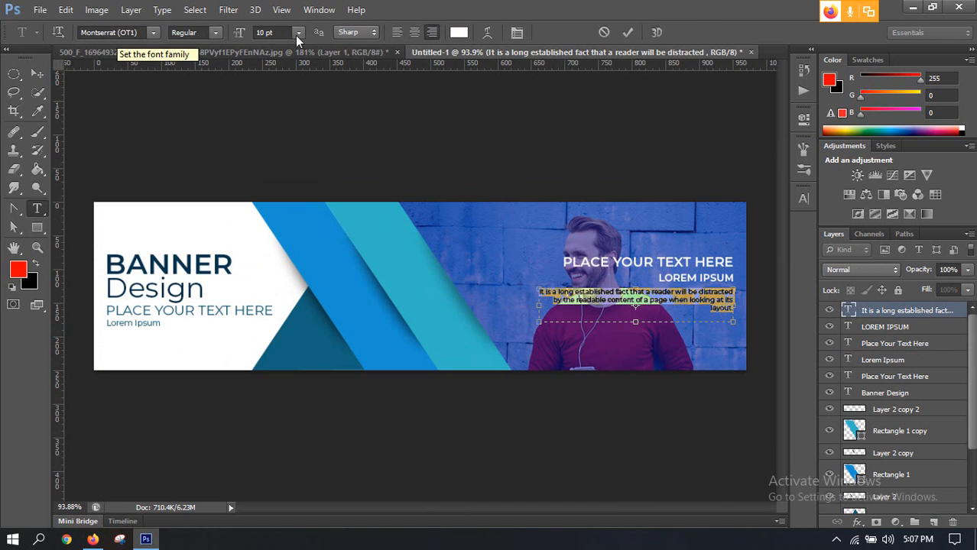
left_click(628, 32)
key("z")
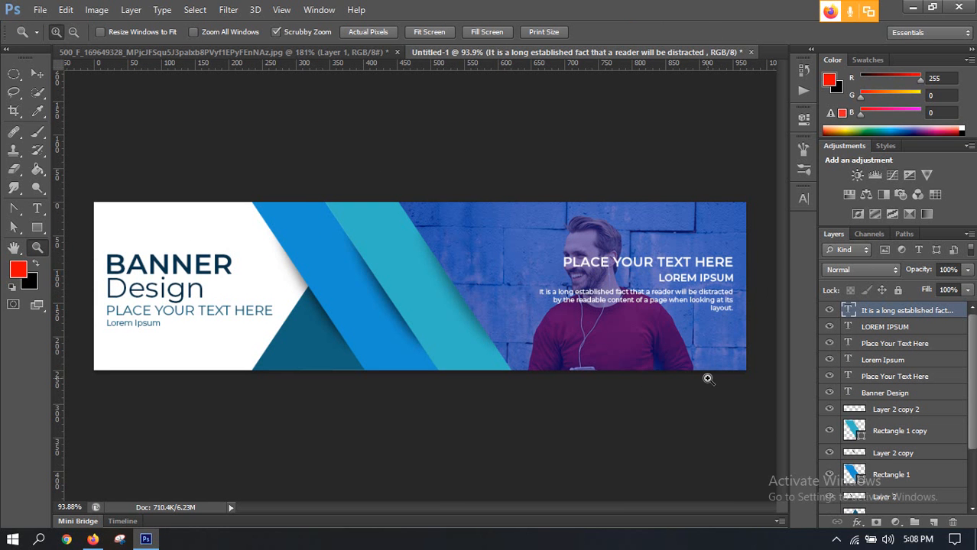
Try red (ff0000) as the text color of the paragraph over the photo
double_click(850, 312)
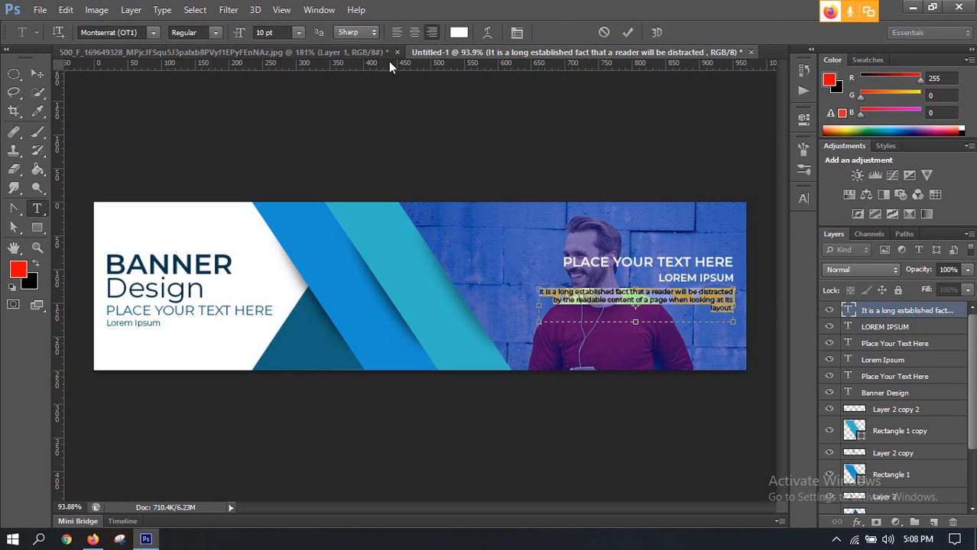
left_click(456, 32)
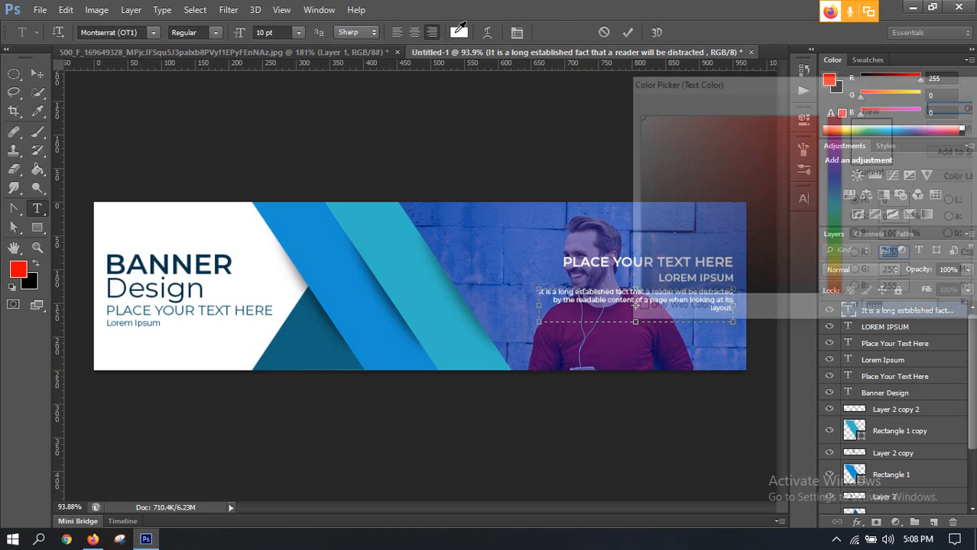
left_click_drag(792, 90, 229, 103)
left_click_drag(240, 156, 341, 111)
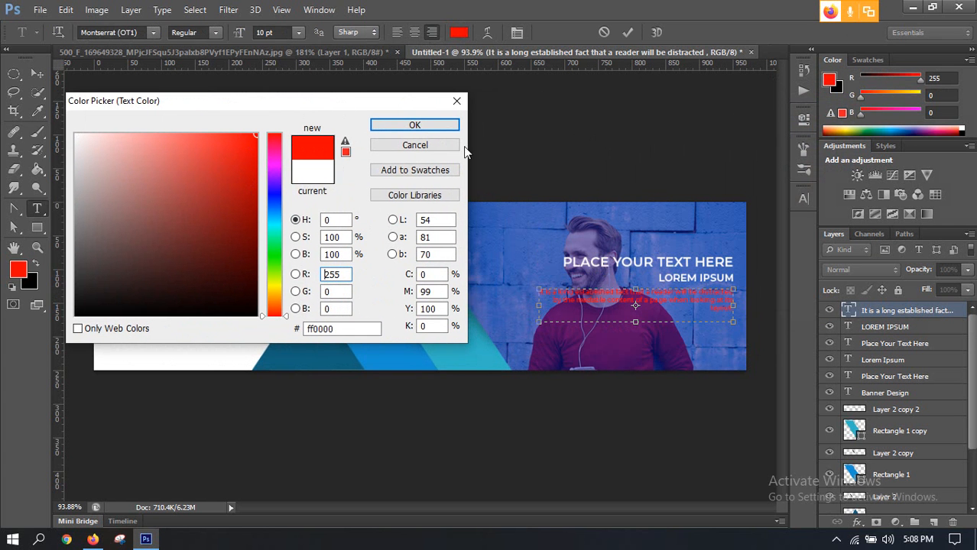
left_click(457, 102)
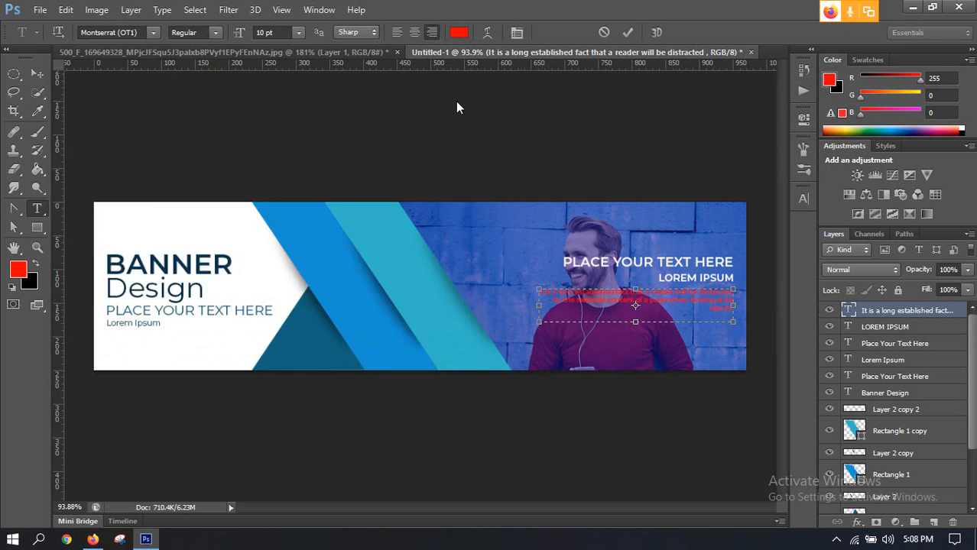
left_click(627, 33)
key("z")
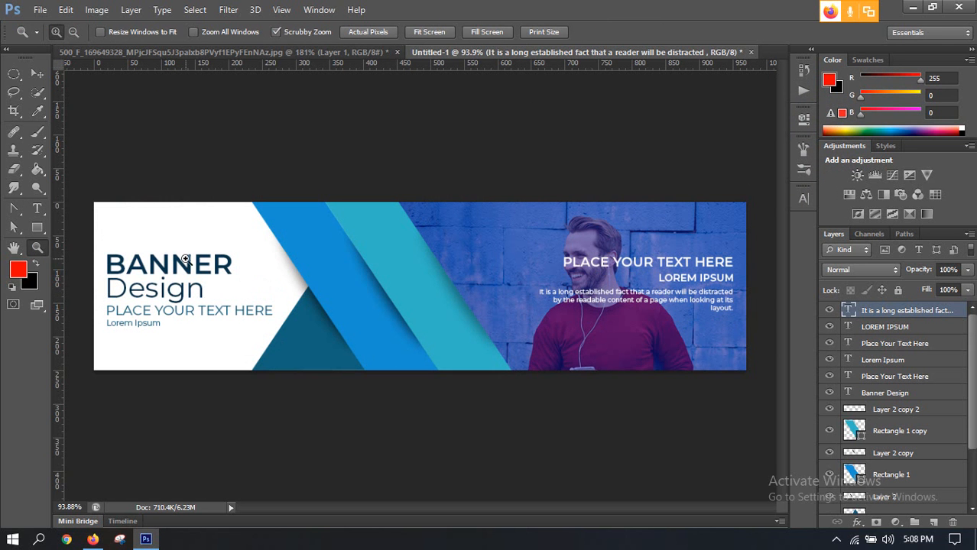
Examine the completed banner at several magnifications, checking the stripes, shadows, photo overlay and both text blocks
key("v")
scroll(374, 328, "down", 4)
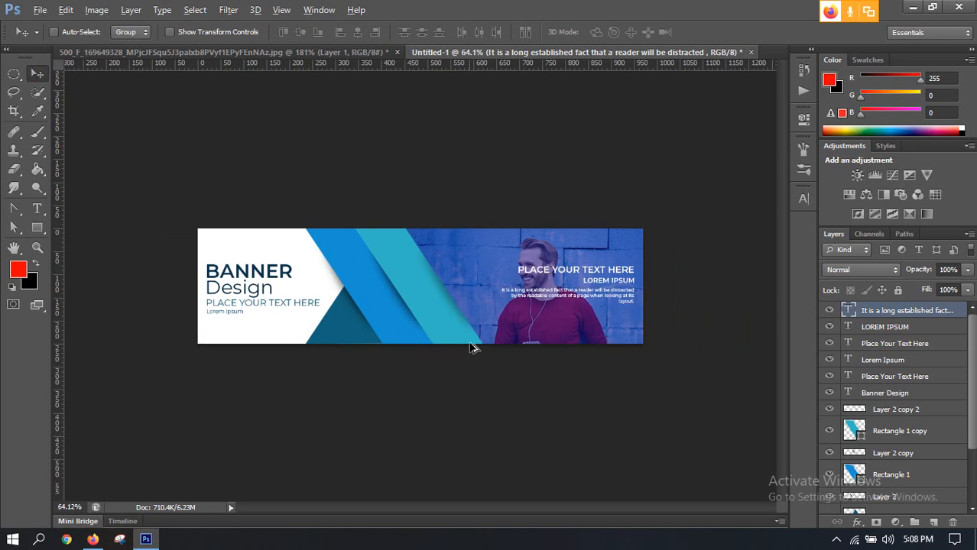
scroll(478, 340, "up", 4)
scroll(466, 340, "down", 2)
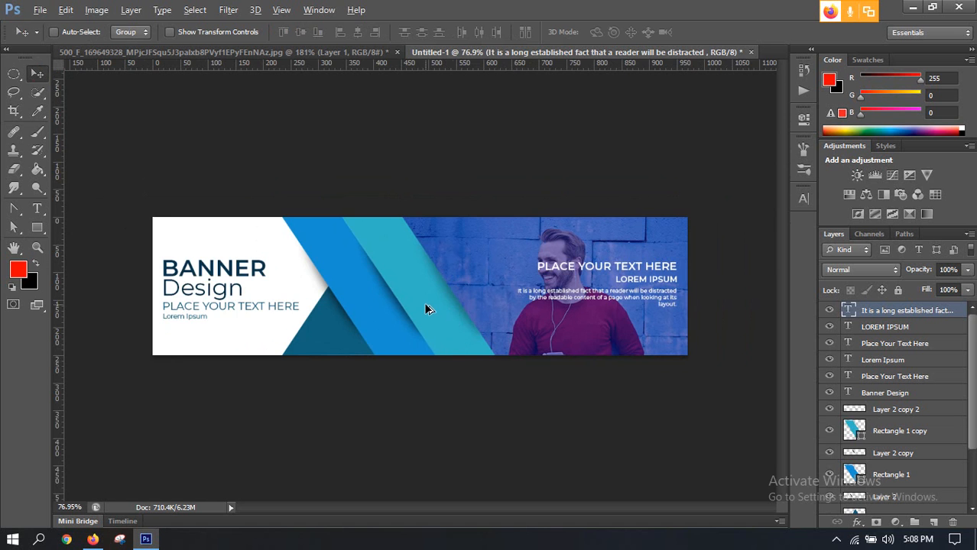
scroll(425, 305, "down", 1)
scroll(425, 305, "up", 1)
left_click(36, 247)
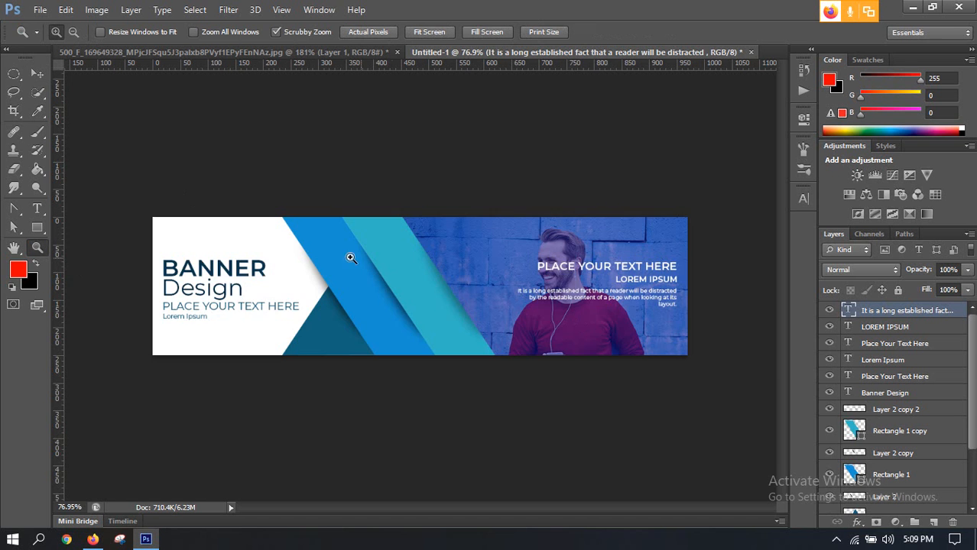
left_click_drag(350, 259, 412, 283)
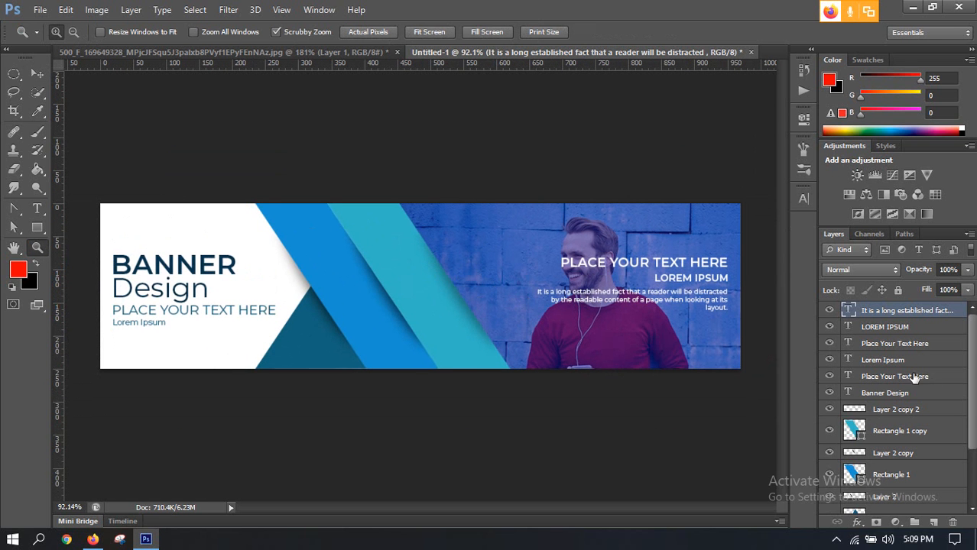
mouse_move(511, 345)
left_mouse_down()
mouse_move(471, 324)
mouse_move(503, 342)
left_mouse_up()
left_click_drag(473, 312, 464, 305)
left_click_drag(453, 272, 462, 286)
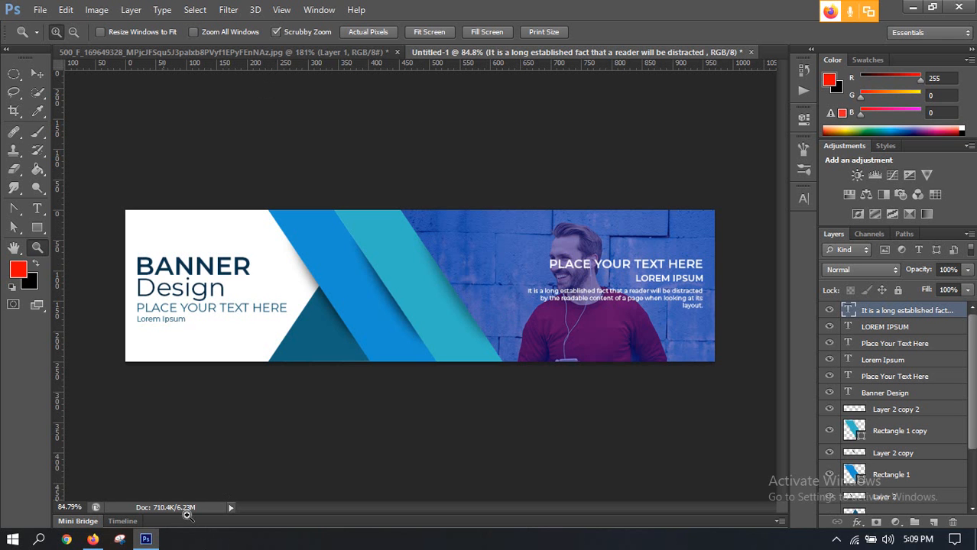
Switch to the Google Meet call in Firefox
mouse_move(93, 538)
left_click(110, 523)
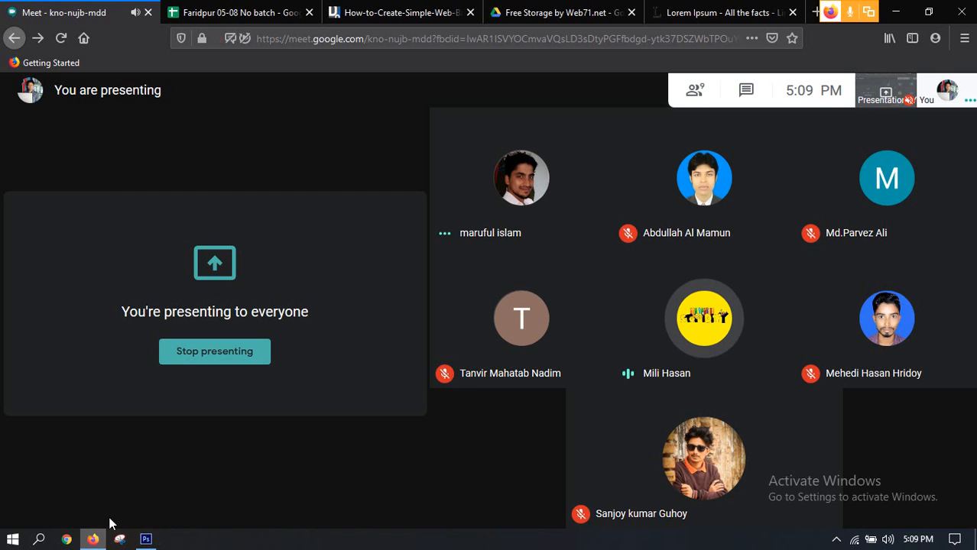
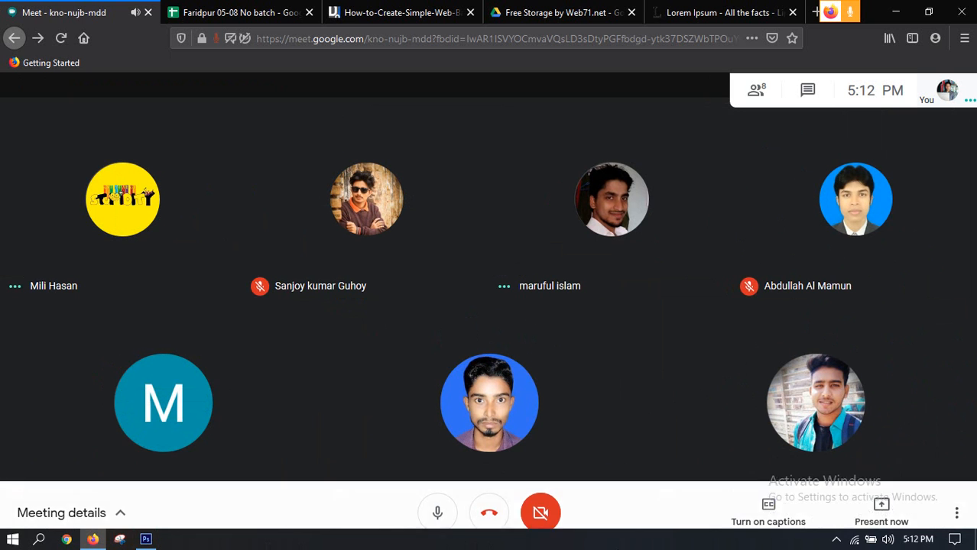
Present the entire screen to the Google Meet call and allow the browser to share it
left_click(879, 499)
left_click(837, 400)
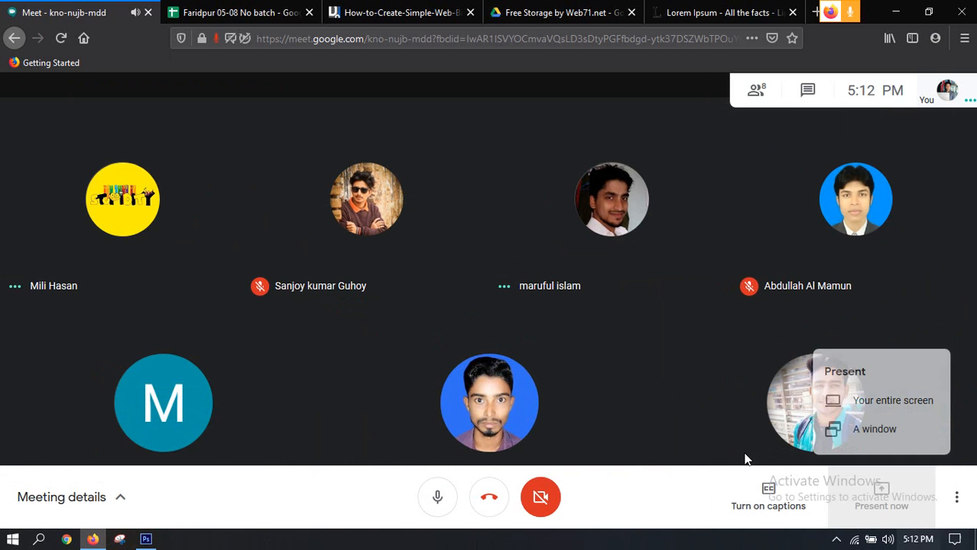
left_click(340, 101)
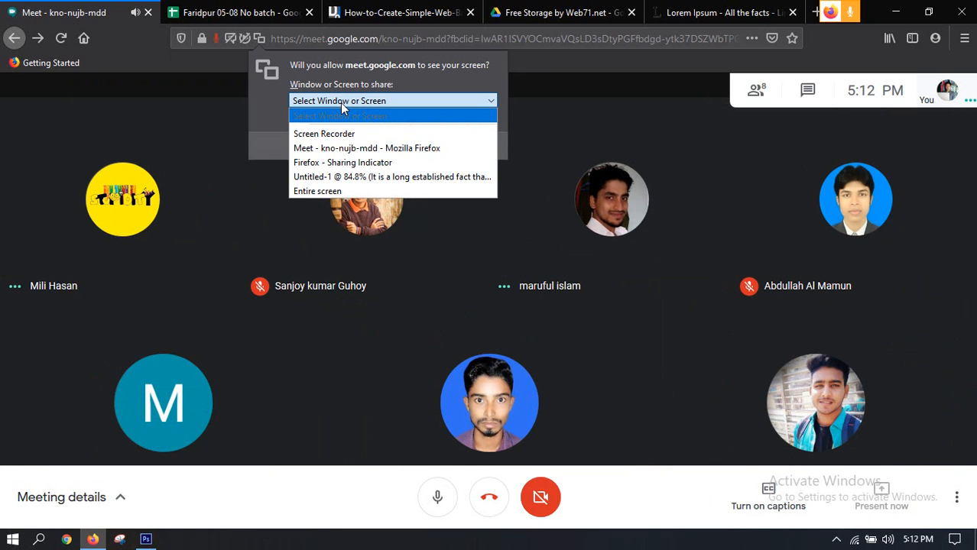
left_click(317, 193)
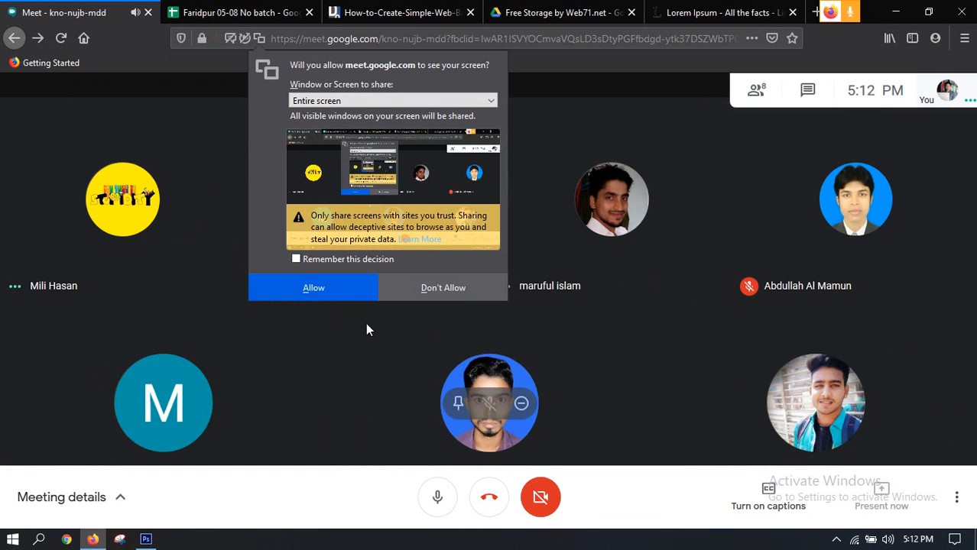
left_click(320, 291)
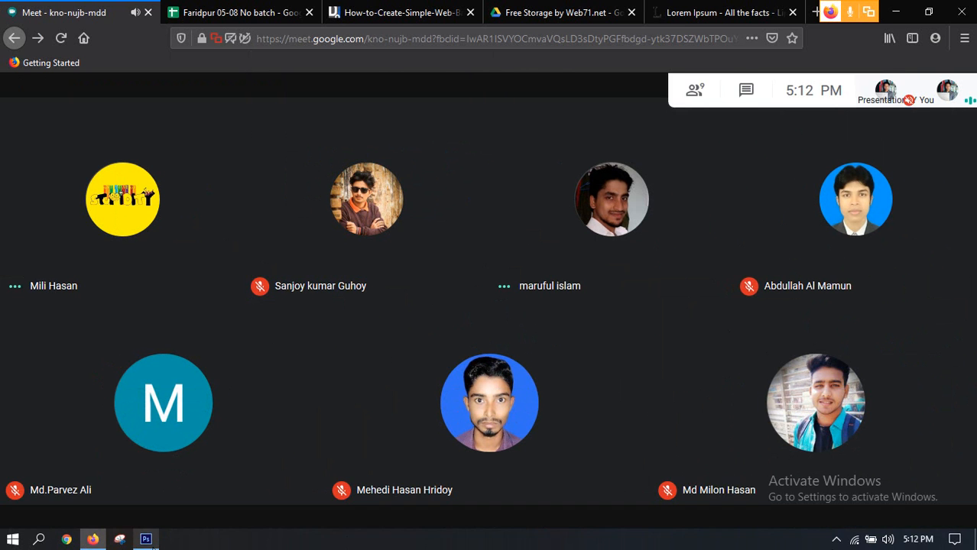
Switch to Photoshop and show the completed banner to the class at a slightly reduced magnification
left_click(146, 539)
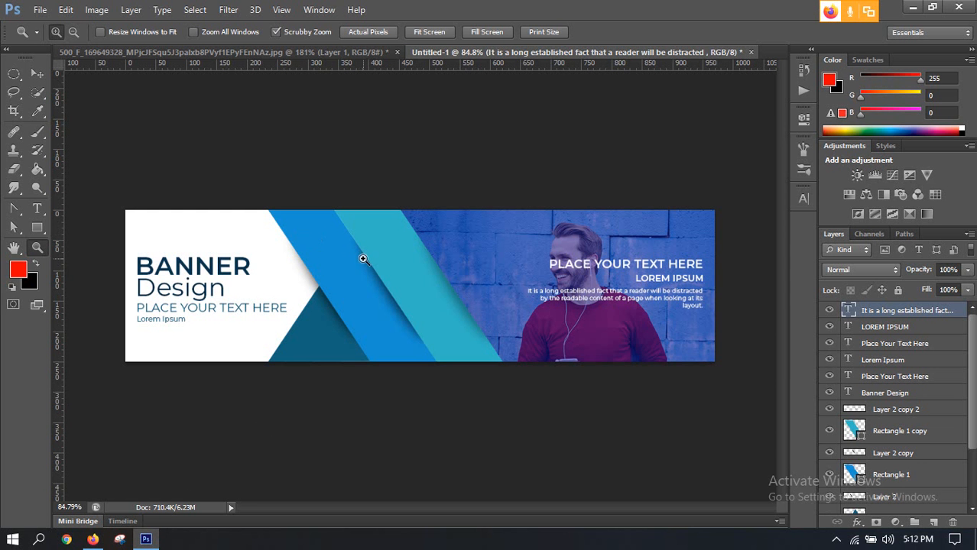
mouse_move(362, 249)
left_mouse_down()
mouse_move(385, 268)
mouse_move(369, 253)
left_mouse_up()
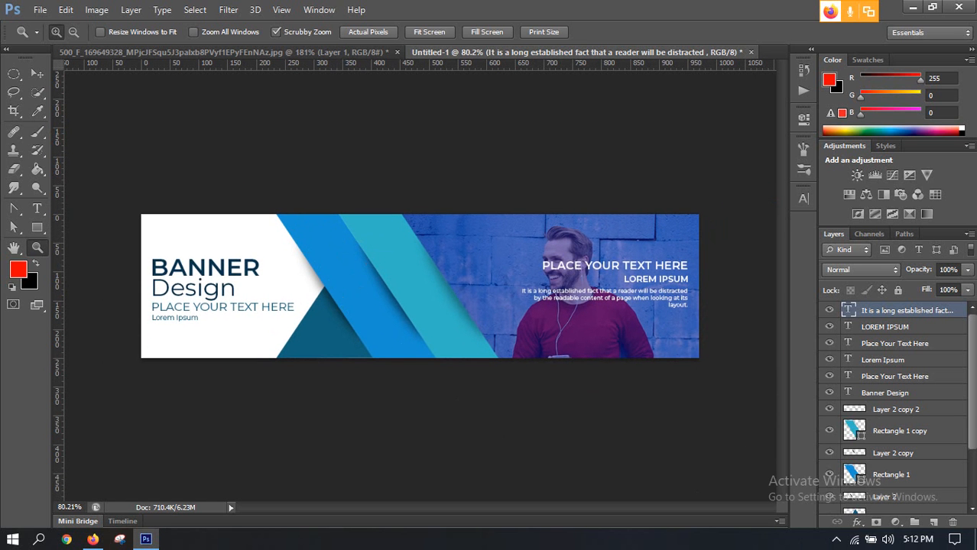
left_click(37, 73)
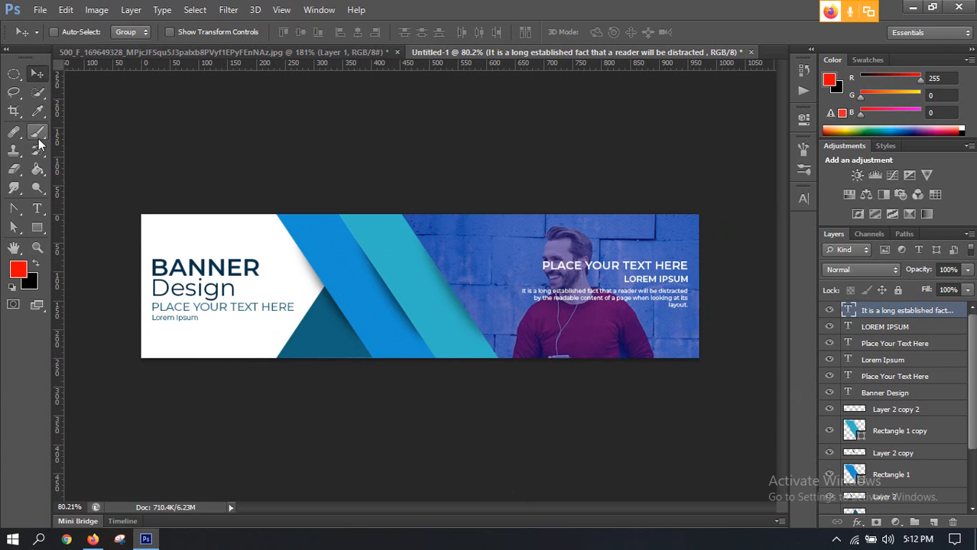
left_click(15, 75)
left_click(40, 75)
Switch to Firefox and load smallseotools.com in place of the Lorem Ipsum page
key("alt+Tab")
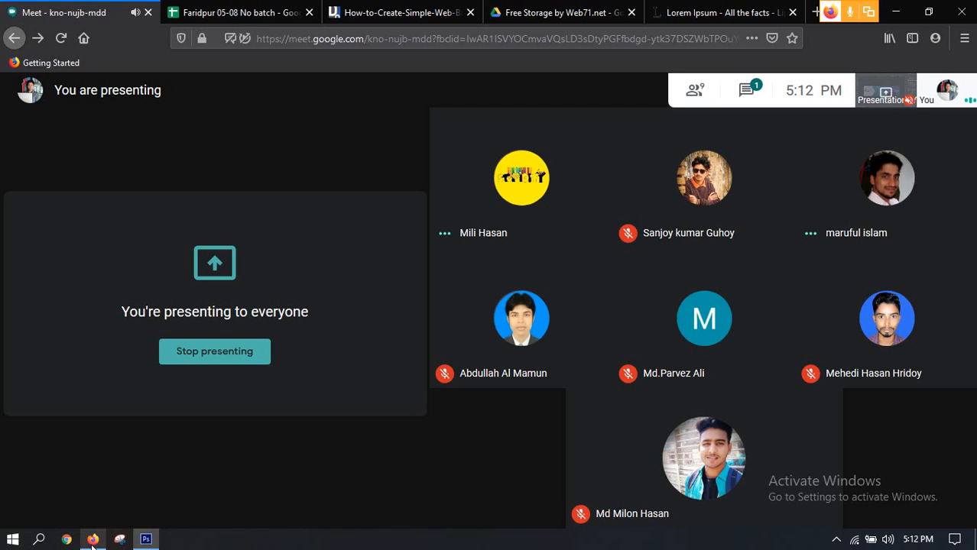
left_click(687, 8)
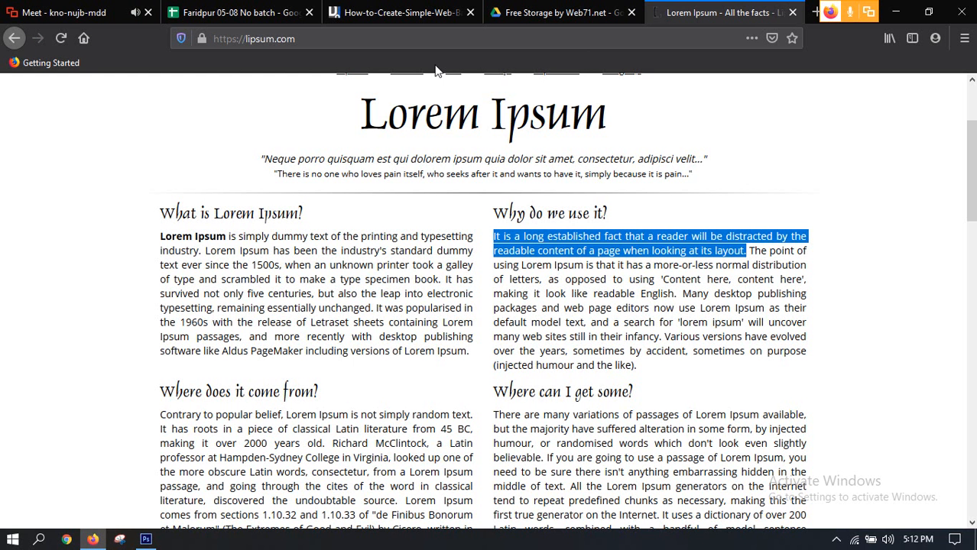
left_click(408, 43)
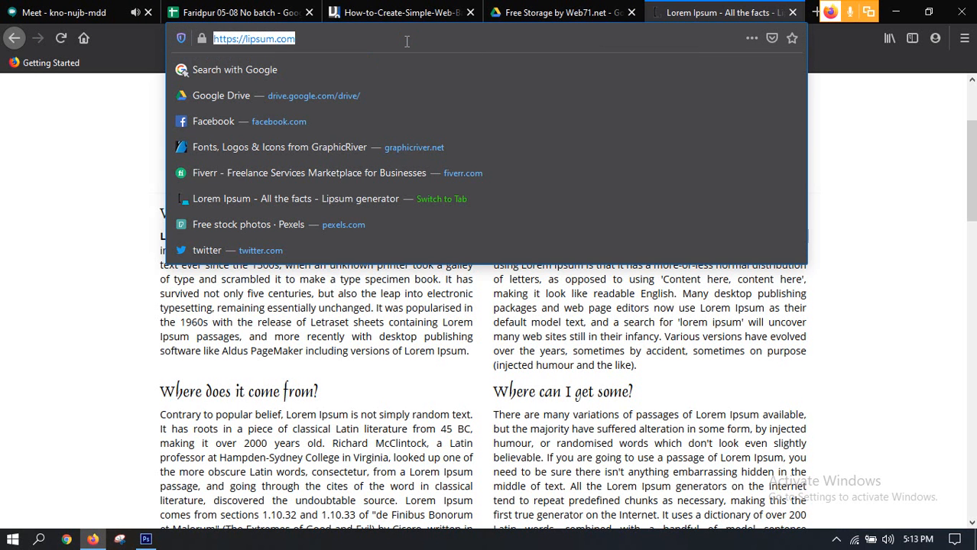
type("smallseotools.com/")
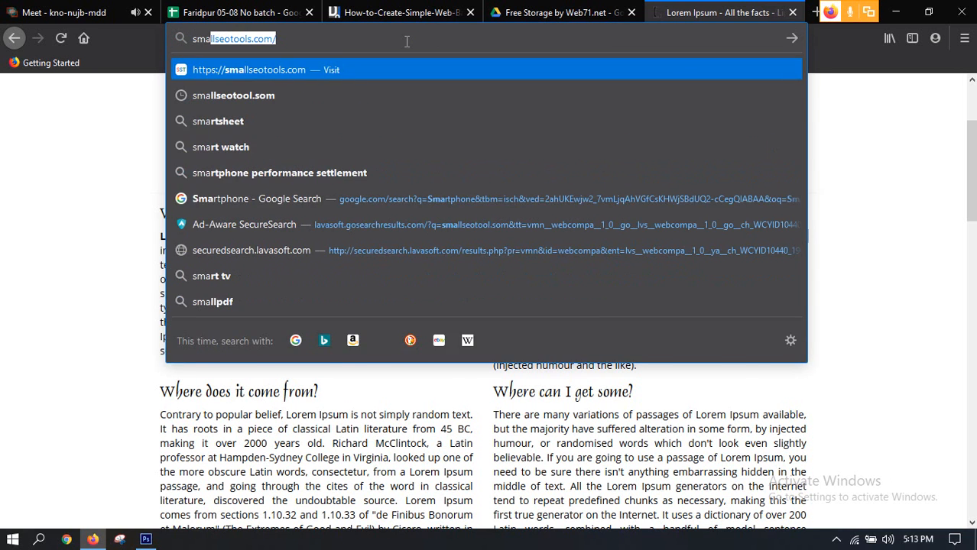
key("Return")
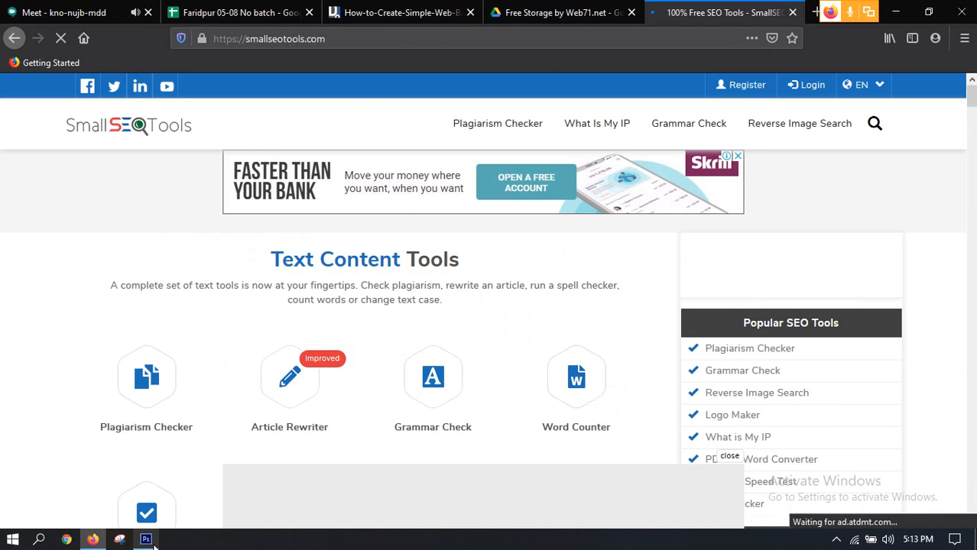
Return to Photoshop and examine the whole banner again, ending with the Move tool active
mouse_move(145, 541)
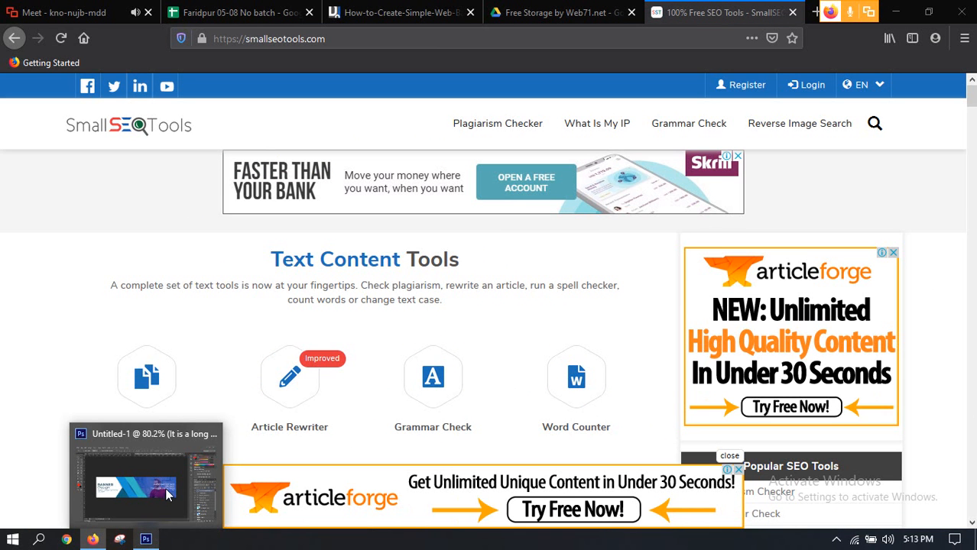
left_click(146, 540)
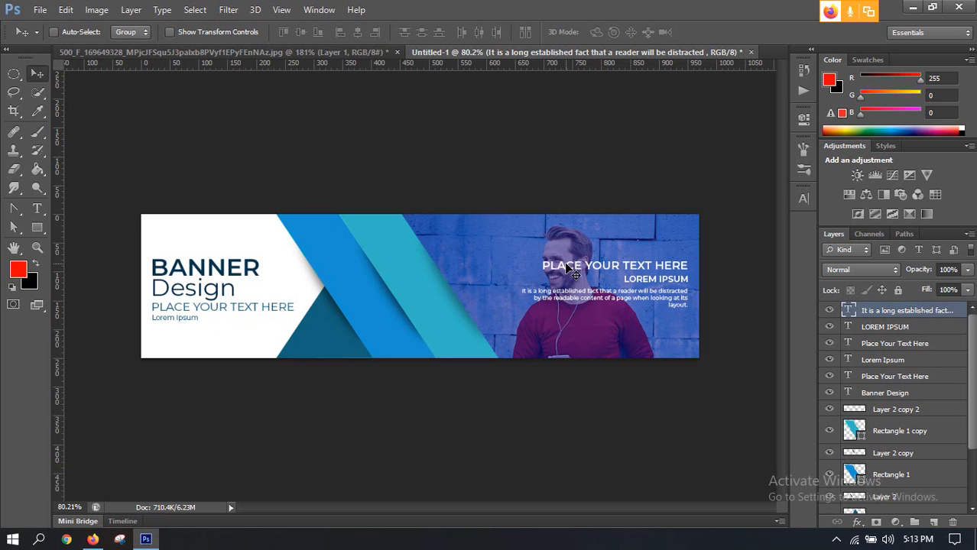
left_click(39, 248)
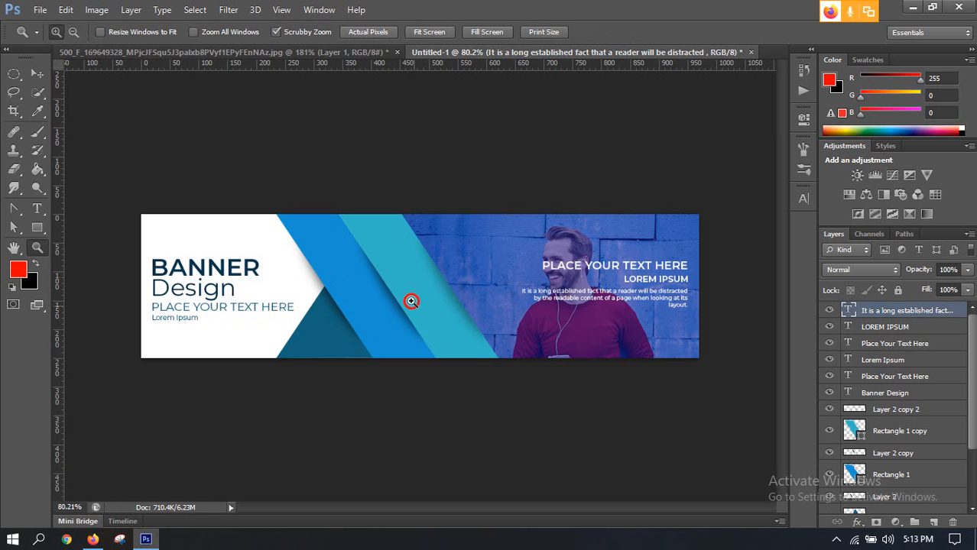
left_click_drag(410, 292, 443, 290)
left_click_drag(323, 231, 365, 256)
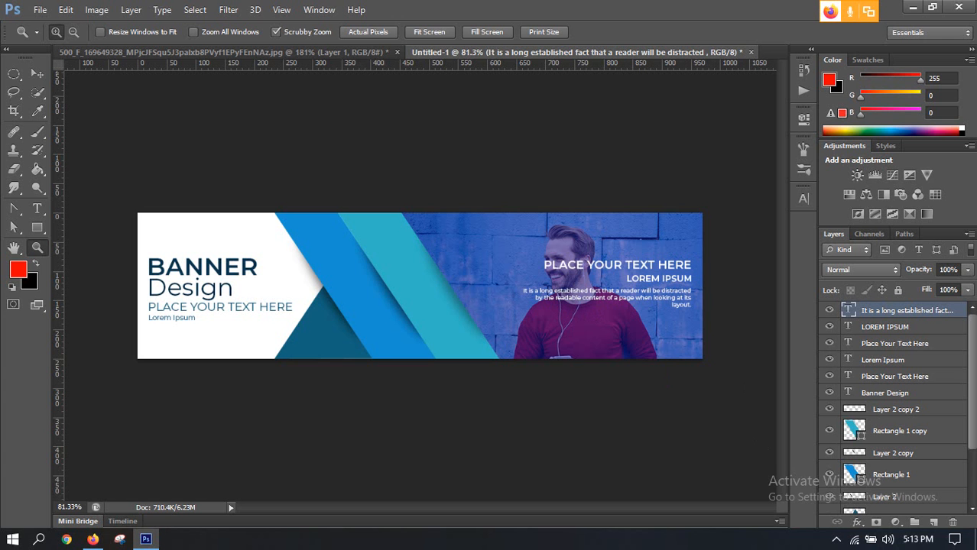
left_click(37, 74)
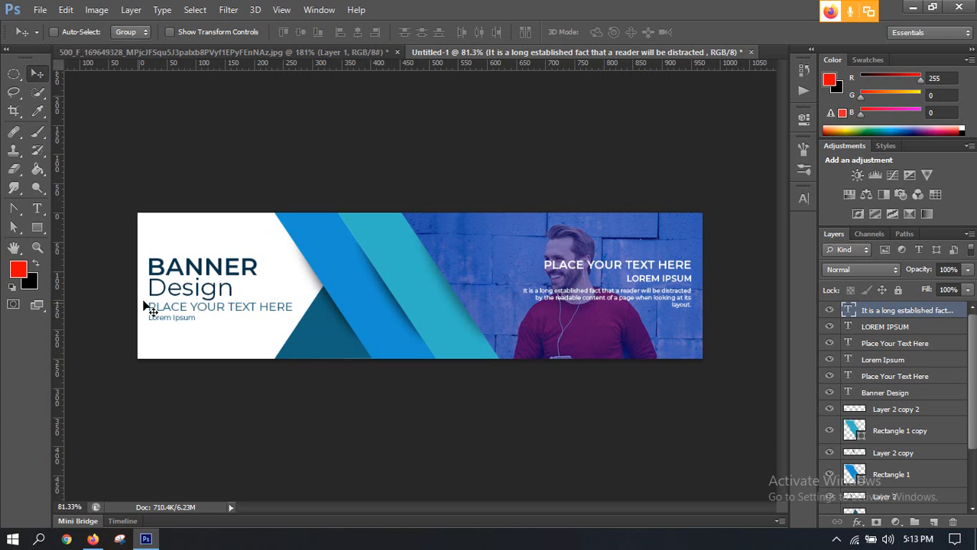
Switch to Firefox and look through the text, image editing and keyword tools offered on Small SEO Tools
left_click(92, 539)
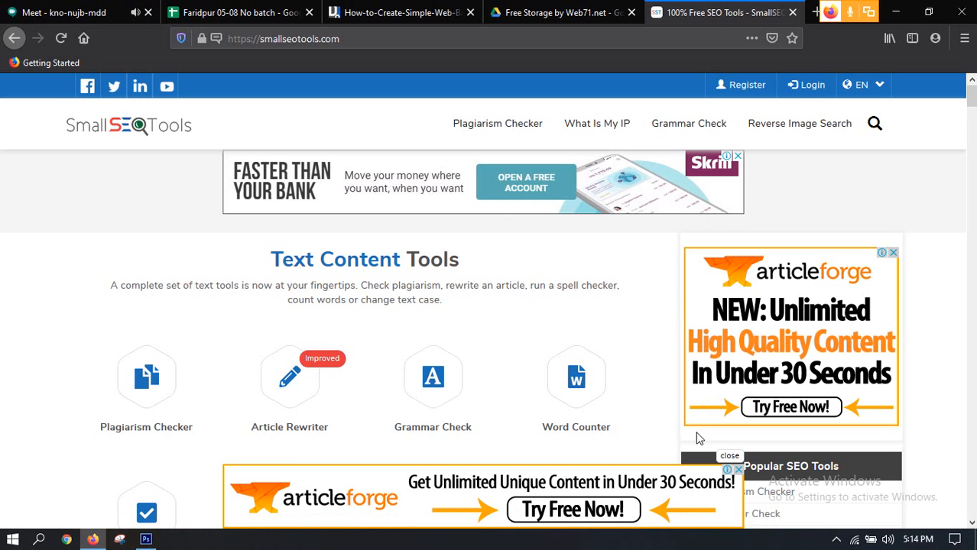
scroll(737, 409, "down", 3)
scroll(665, 408, "down", 5)
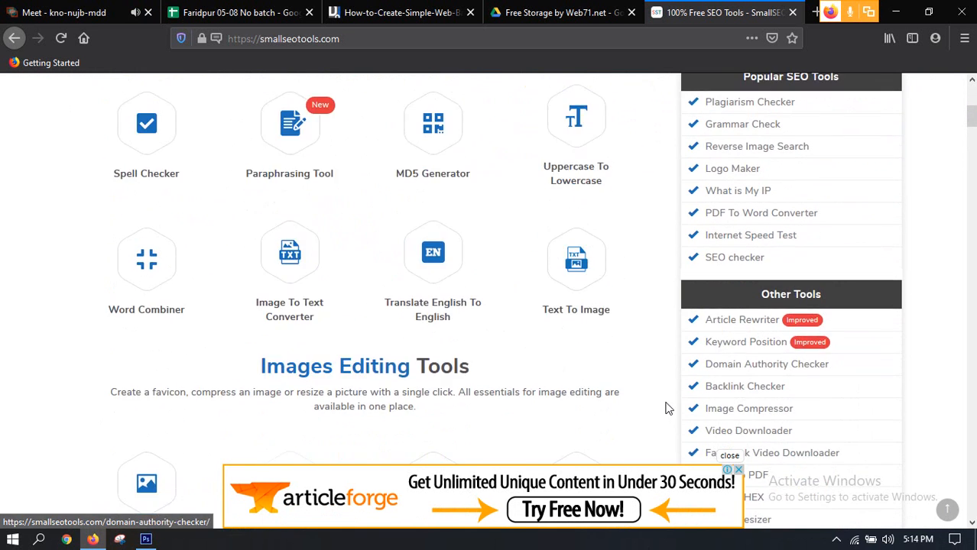
scroll(665, 408, "down", 5)
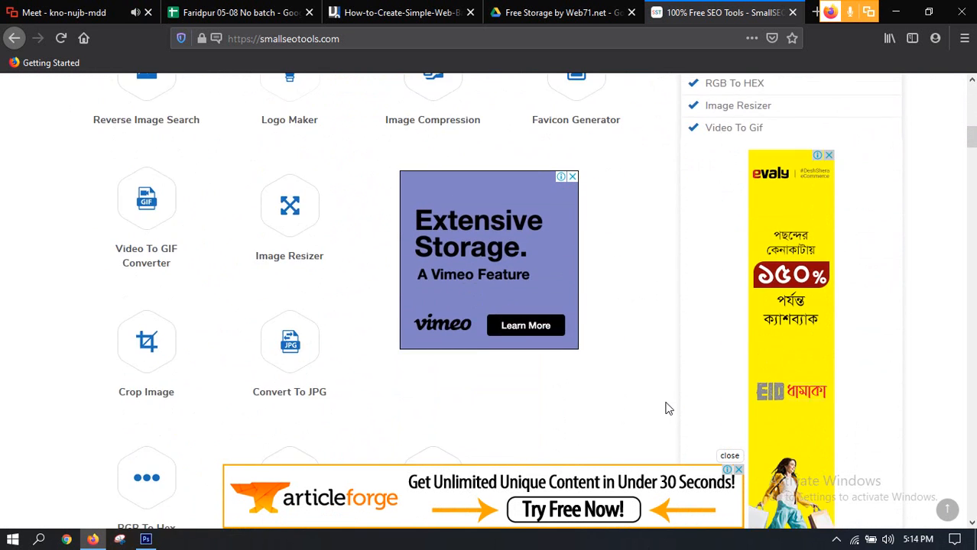
scroll(665, 409, "down", 4)
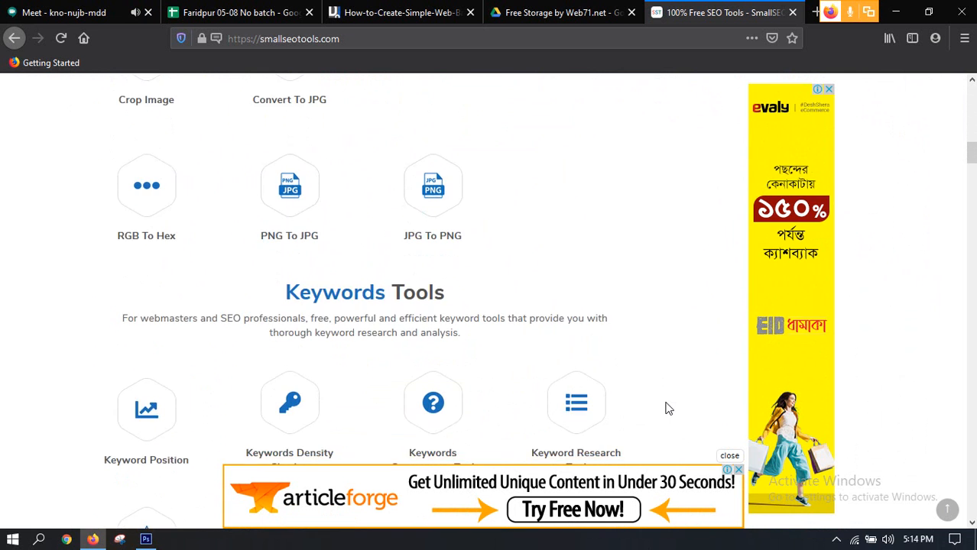
scroll(697, 396, "down", 4)
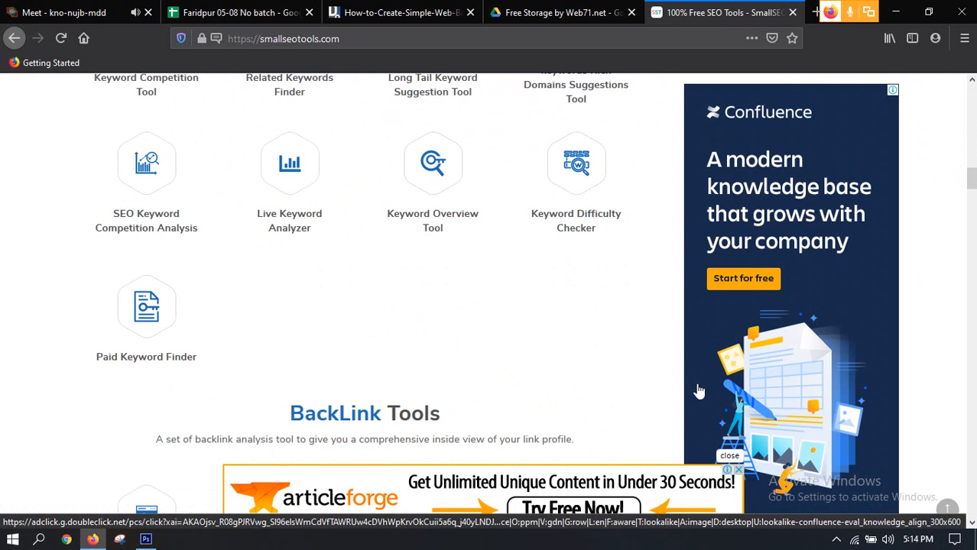
scroll(624, 336, "up", 7)
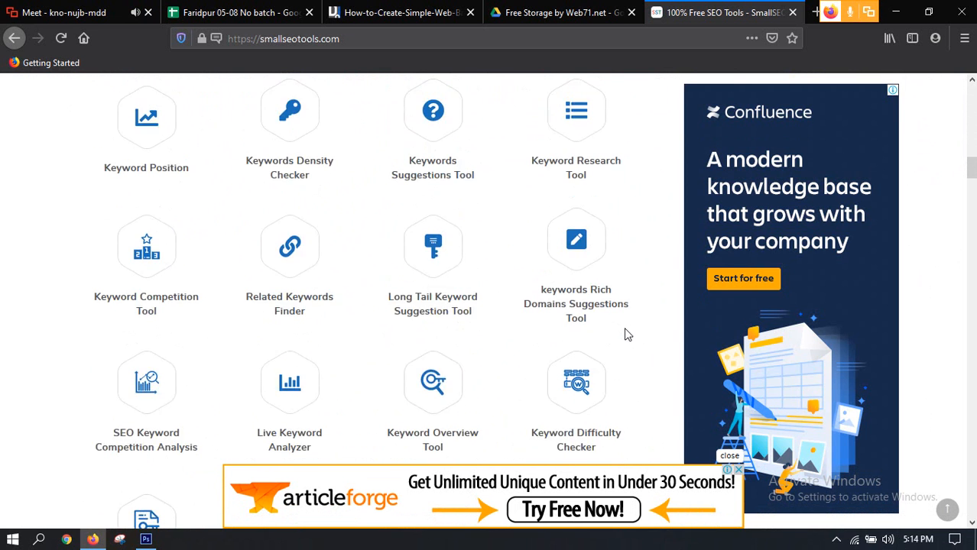
scroll(659, 327, "up", 1)
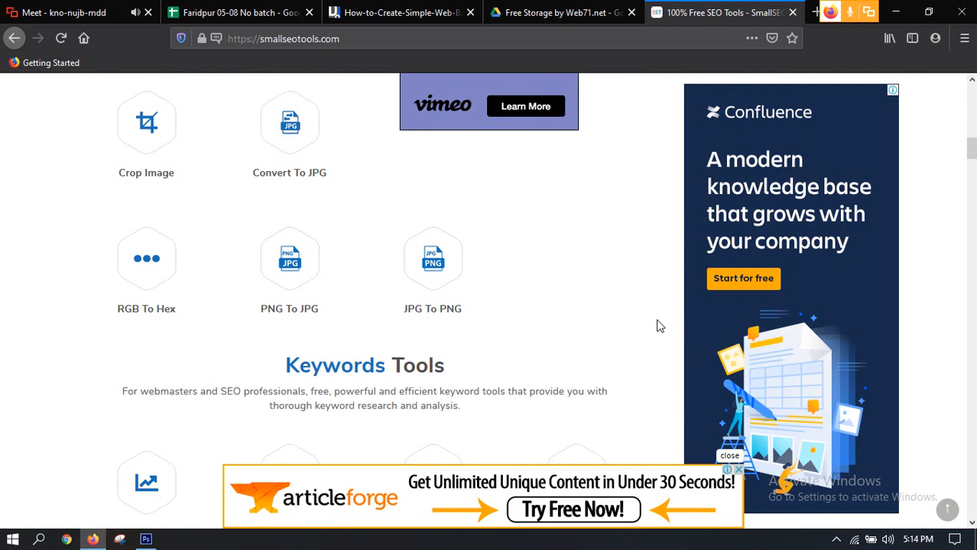
scroll(660, 326, "up", 5)
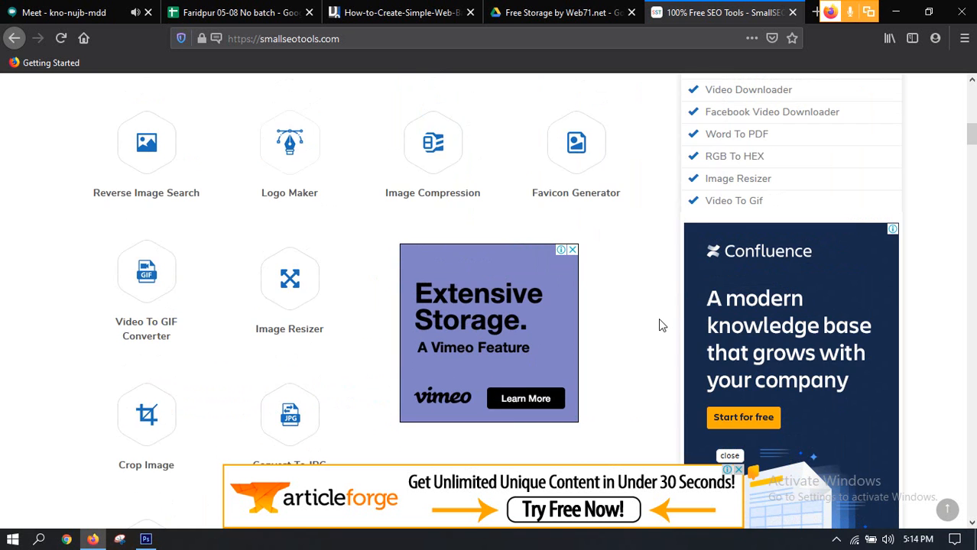
scroll(660, 327, "down", 2)
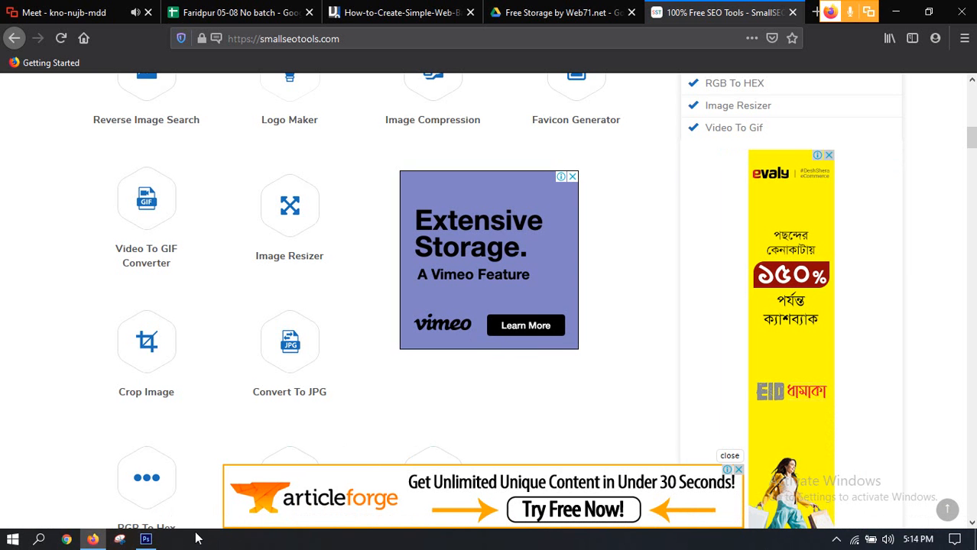
Check the banner in Photoshop once more and switch to the Google Meet call in Firefox
left_click(146, 539)
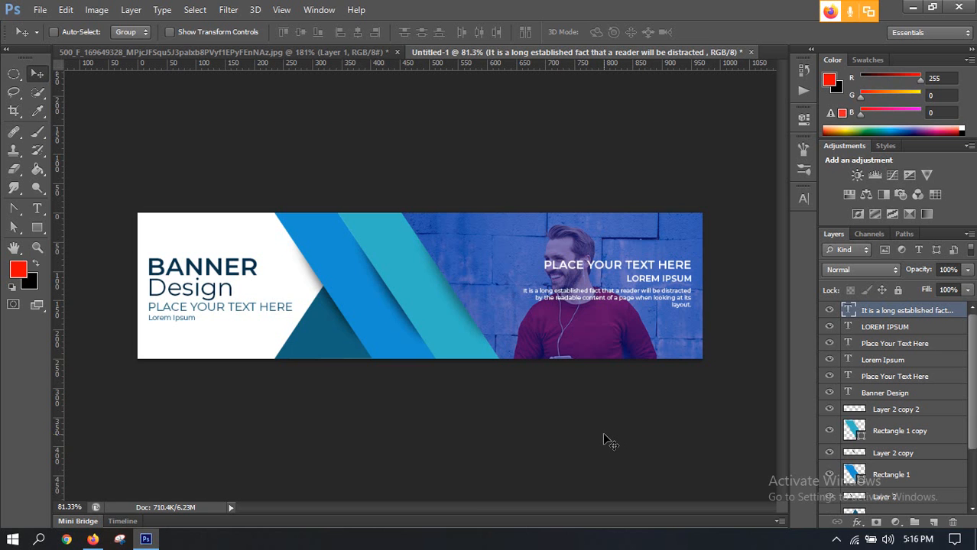
left_click(93, 540)
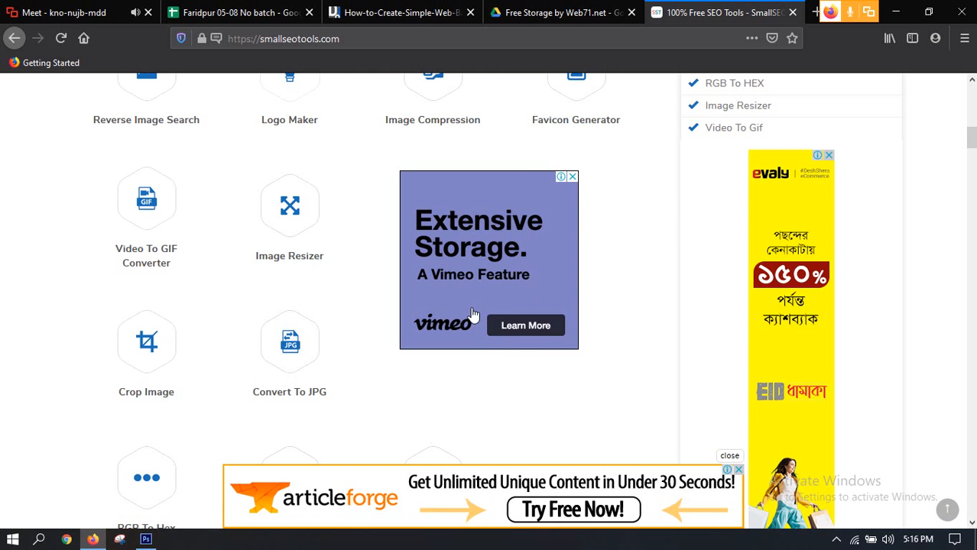
left_click(84, 13)
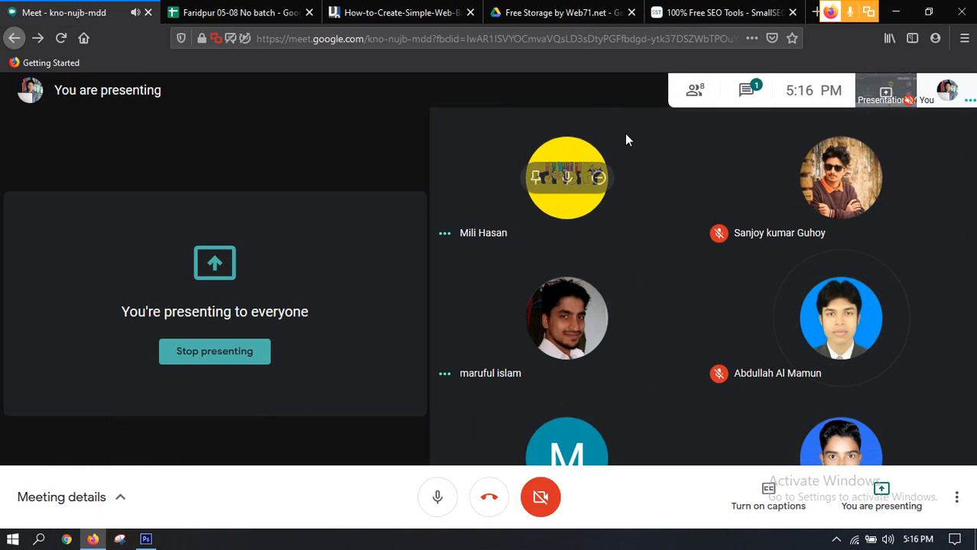
Load google.com in place of the Small SEO Tools page, open Google Images, and return to the Google Meet call
left_click(665, 13)
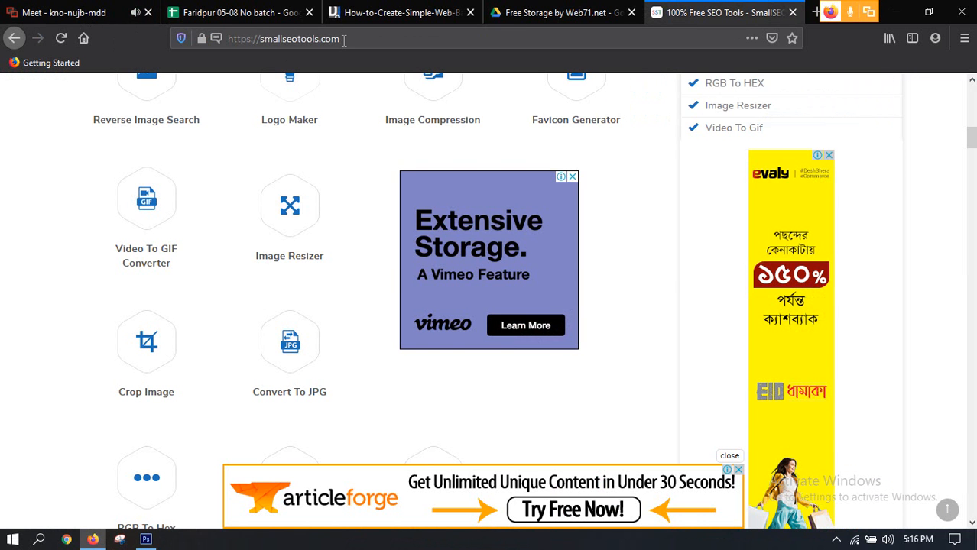
left_click_drag(343, 40, 150, 40)
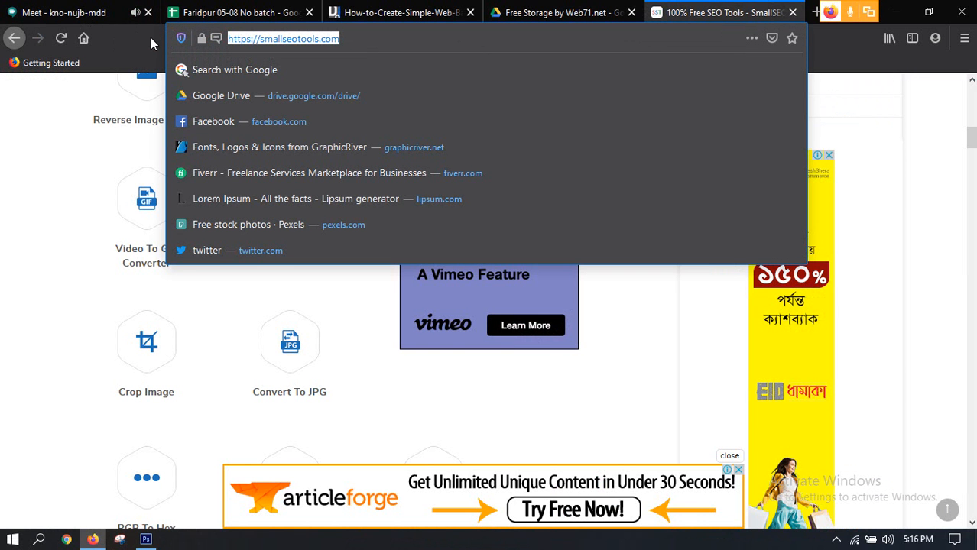
type("google.com/")
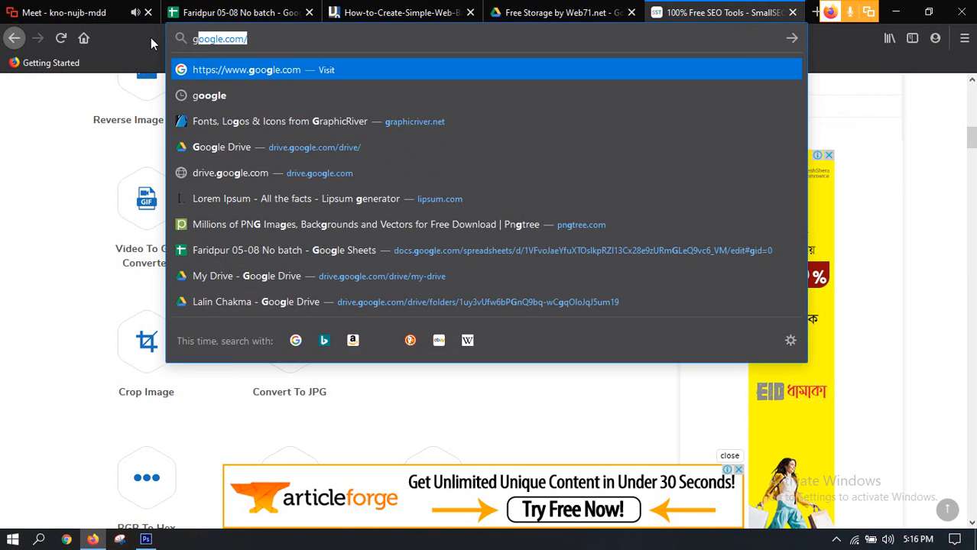
key("Return")
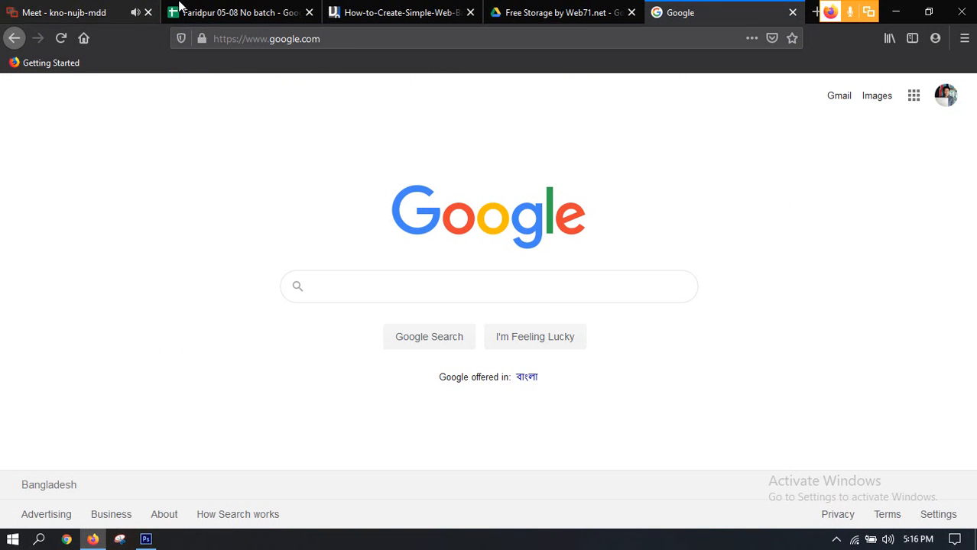
left_click(868, 101)
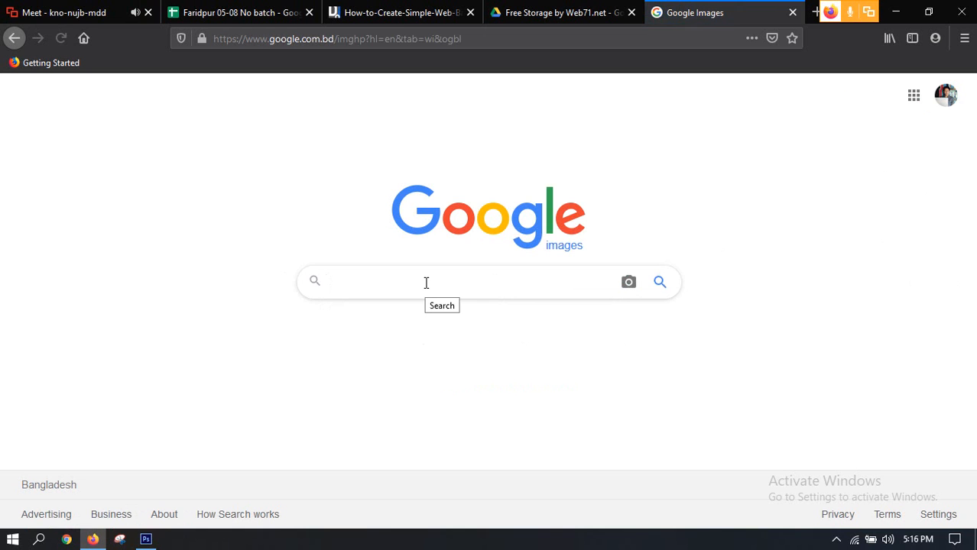
left_click(92, 15)
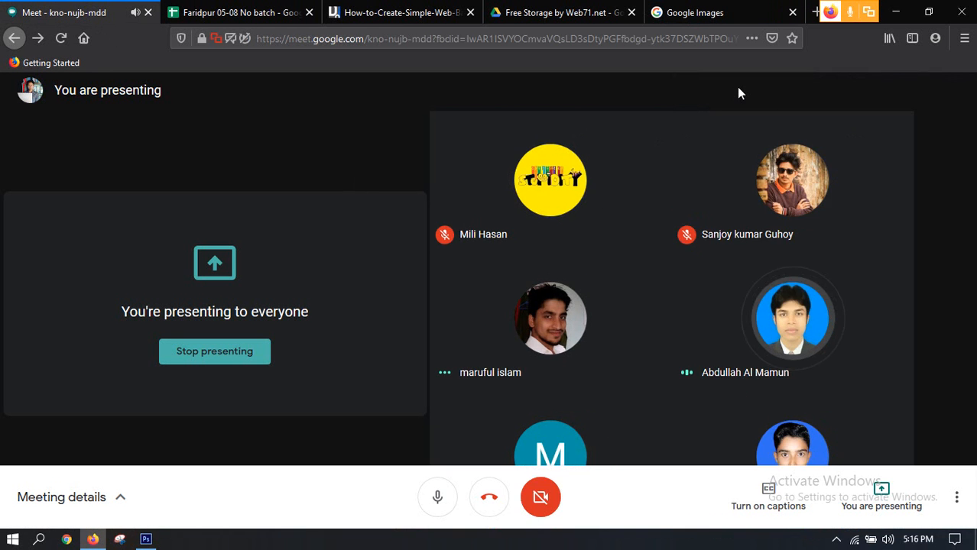
Check the meeting chat and search Google Images for "amazon logo"
left_click(738, 93)
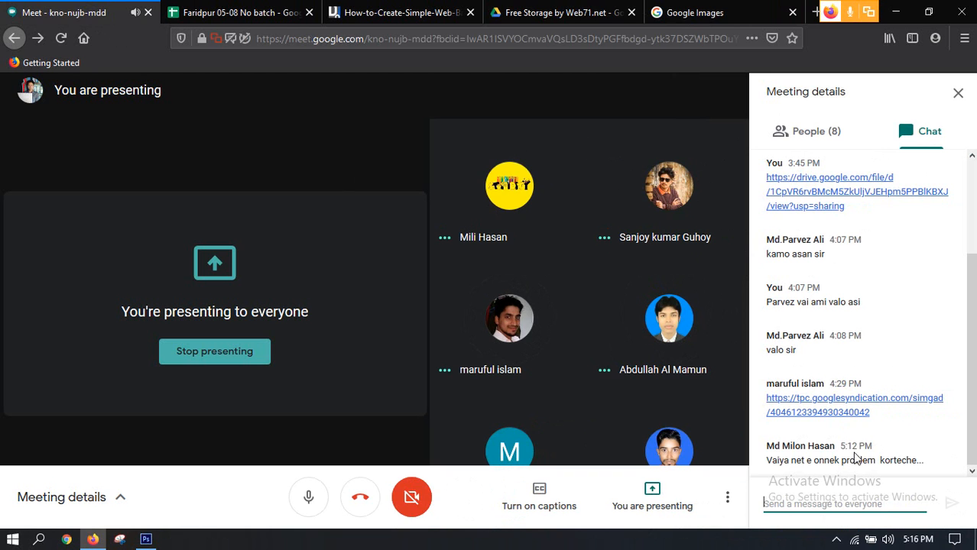
left_click(677, 11)
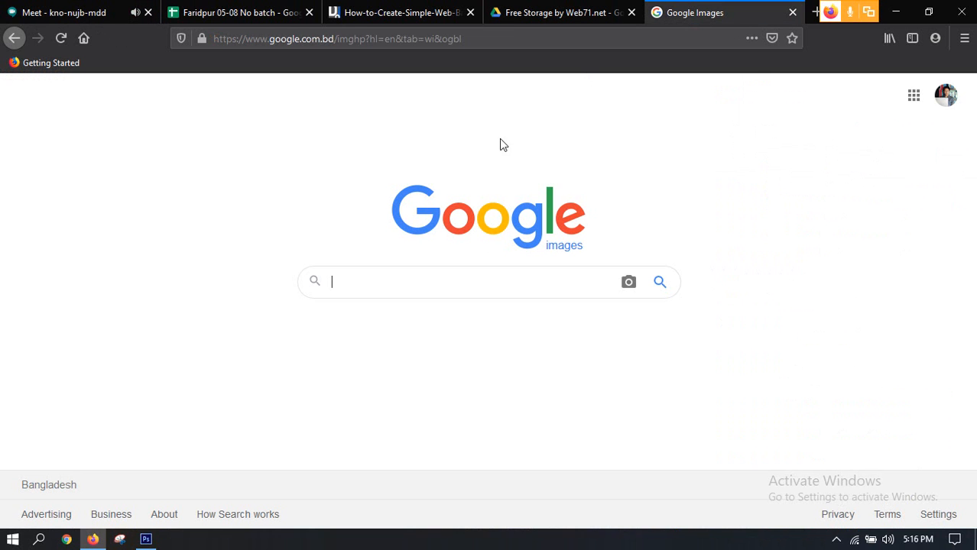
left_click(433, 282)
type("amazon")
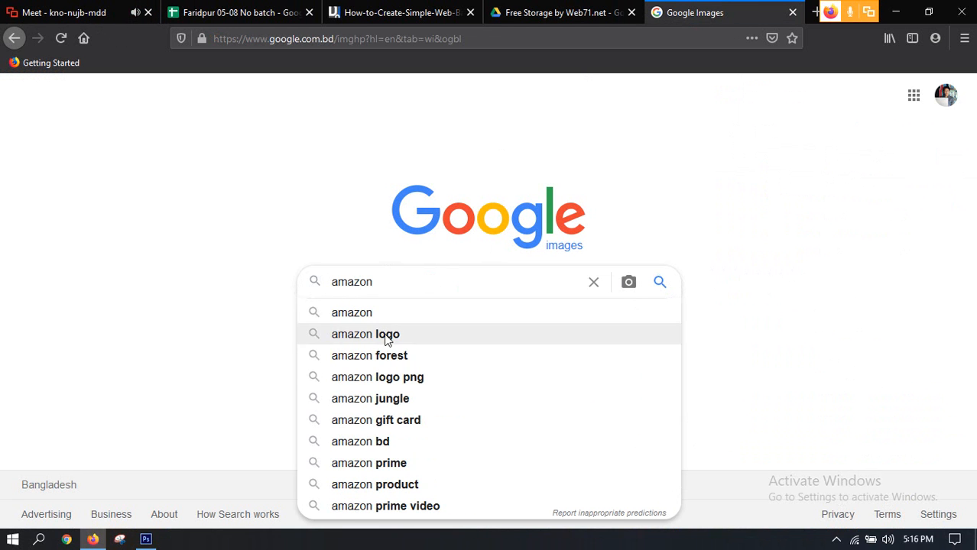
left_click(451, 325)
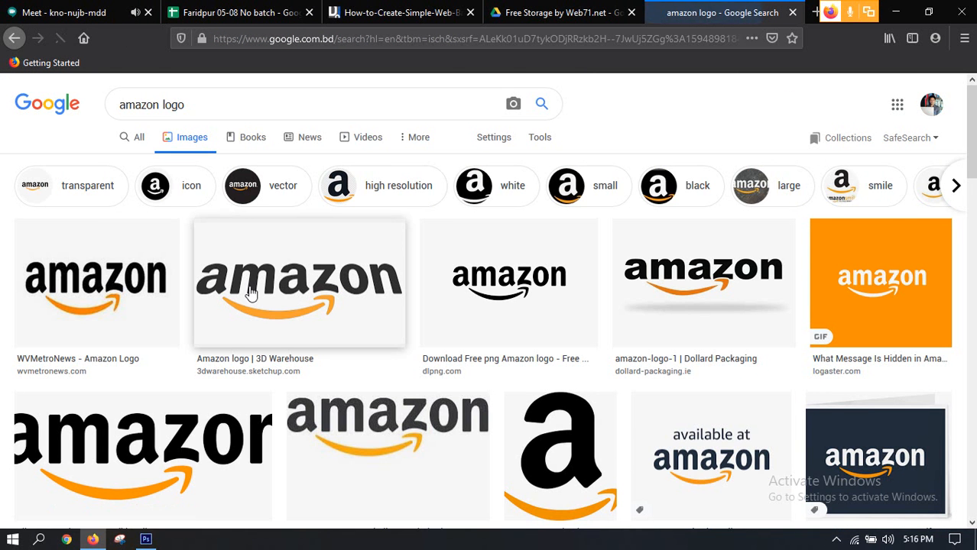
Preview the Dollard Packaging and WVMetroNews versions of the Amazon logo among the image results
scroll(291, 282, "down", 3)
scroll(333, 285, "up", 1)
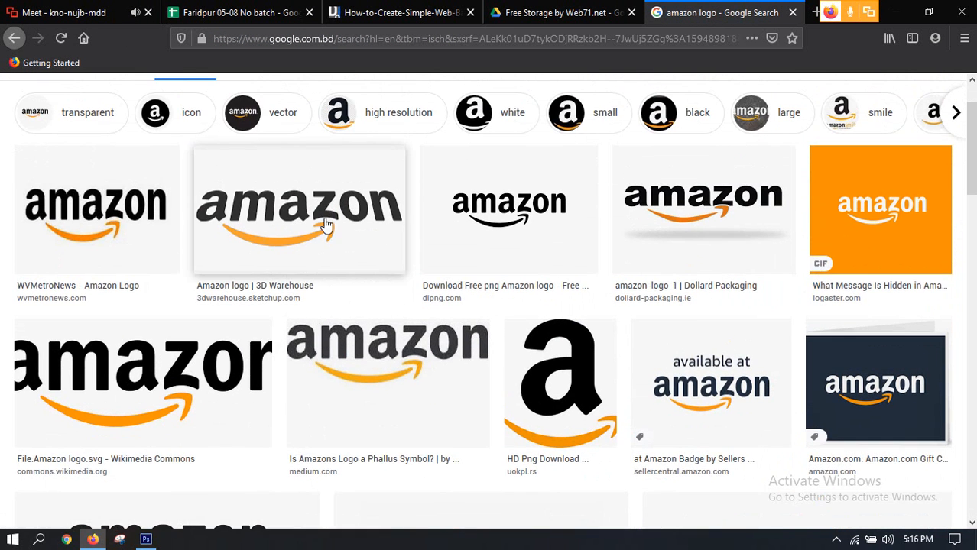
left_click(701, 201)
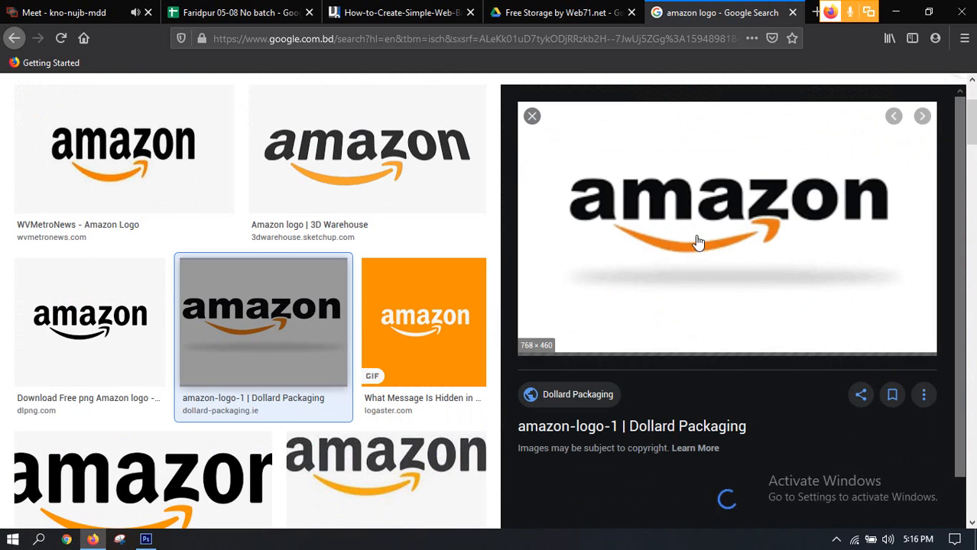
left_click(135, 224)
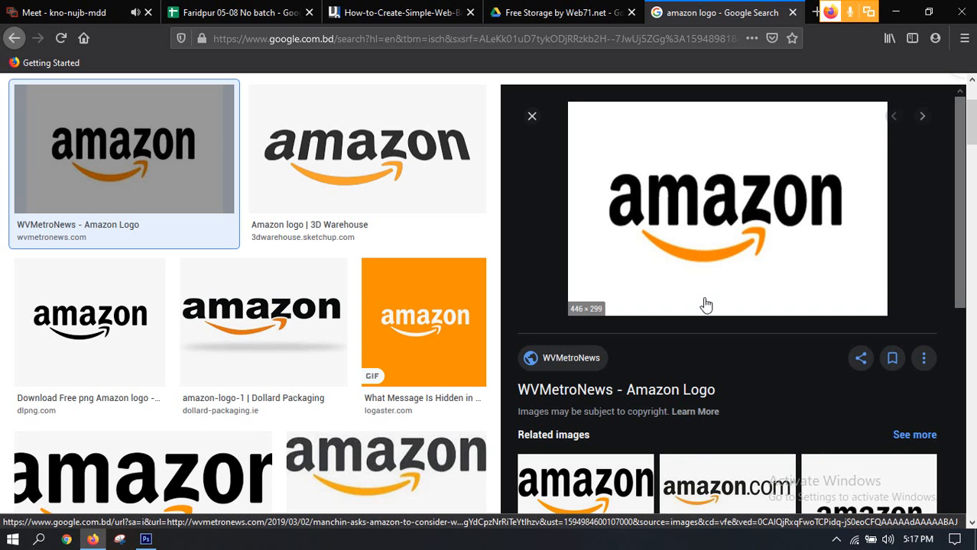
scroll(741, 268, "up", 1)
scroll(742, 267, "up", 2)
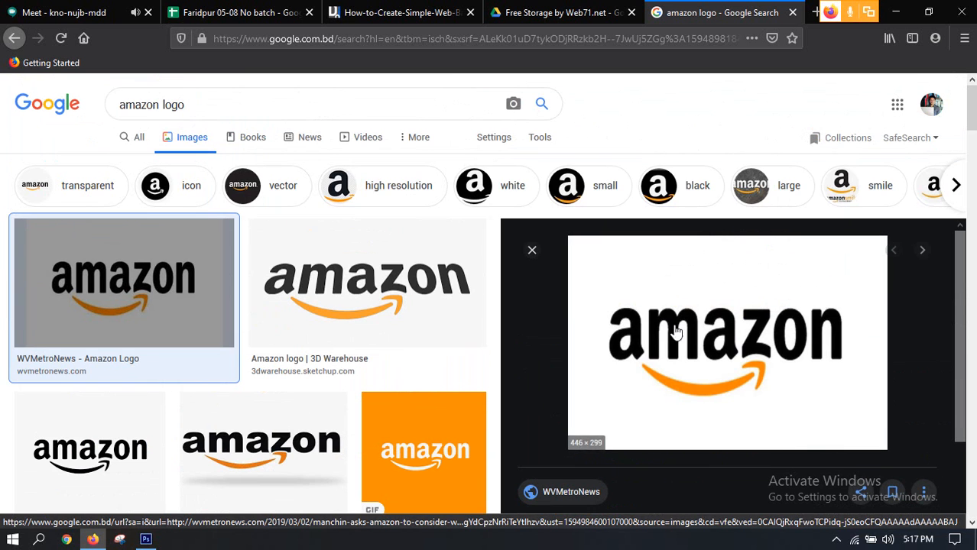
Search Google Images for "fedex logo" and preview the logos-world.net result
left_click_drag(201, 103, 56, 115)
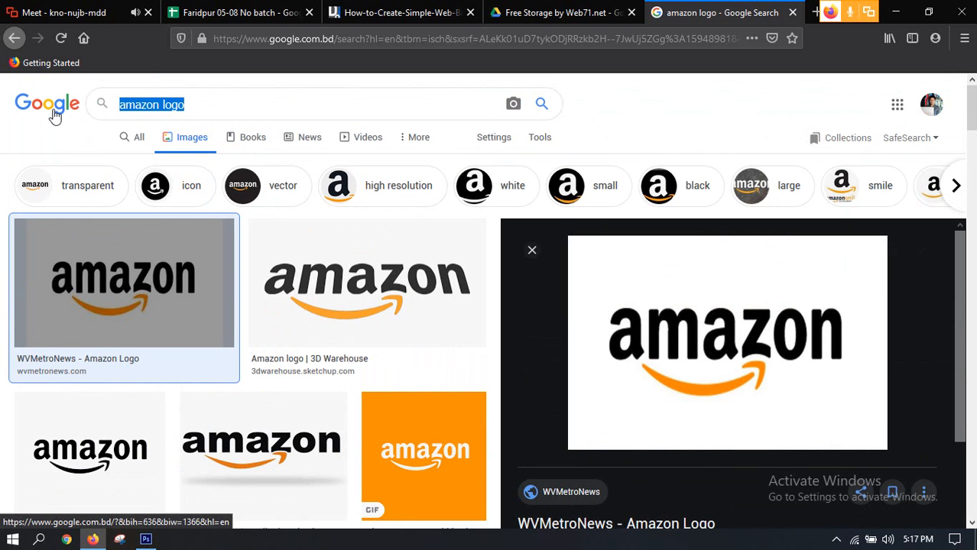
type("Fed")
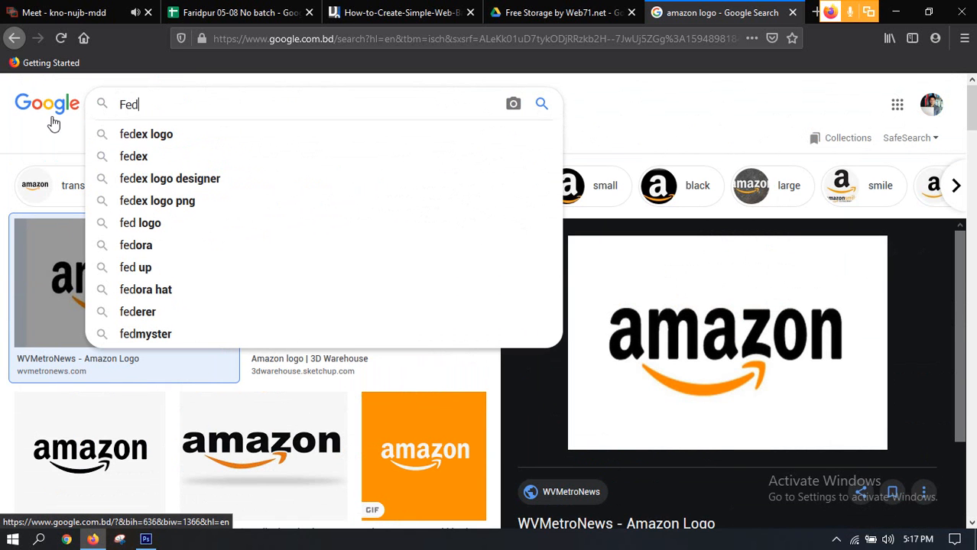
left_click(153, 134)
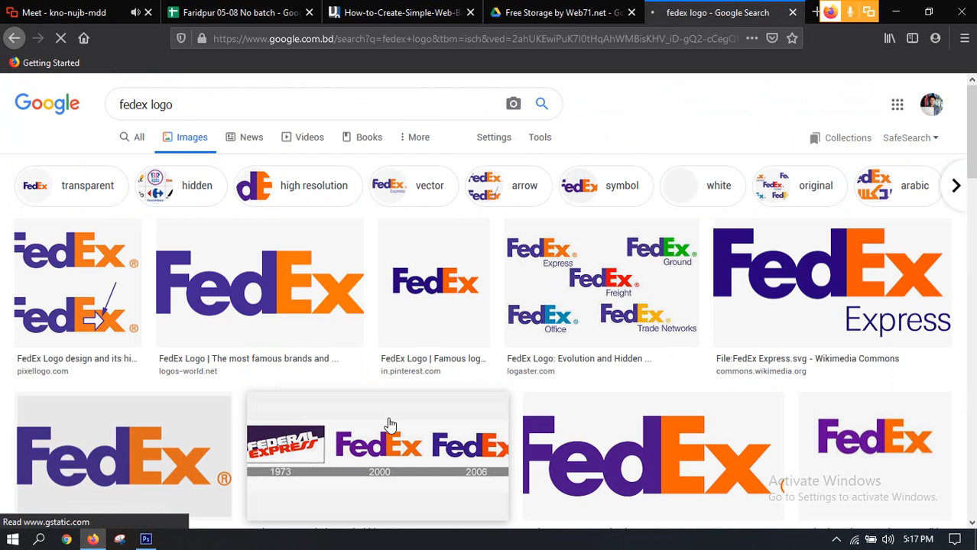
left_click(260, 270)
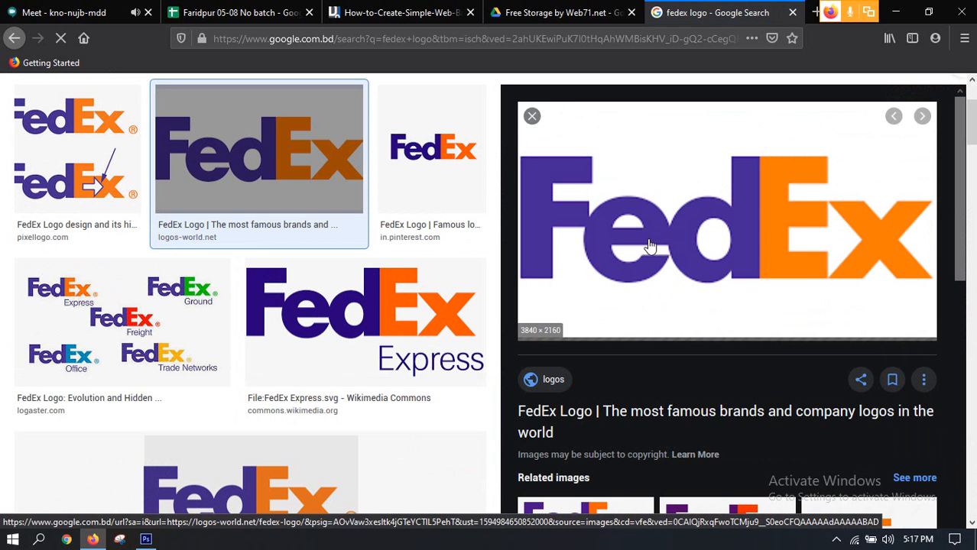
Examine the enlarged FedEx logo and close its preview
right_click(671, 227)
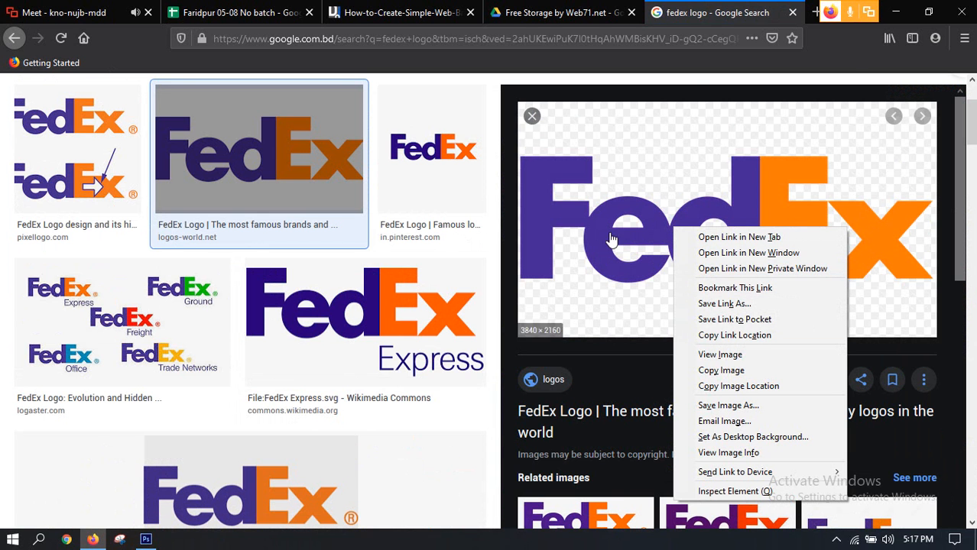
left_click(853, 59)
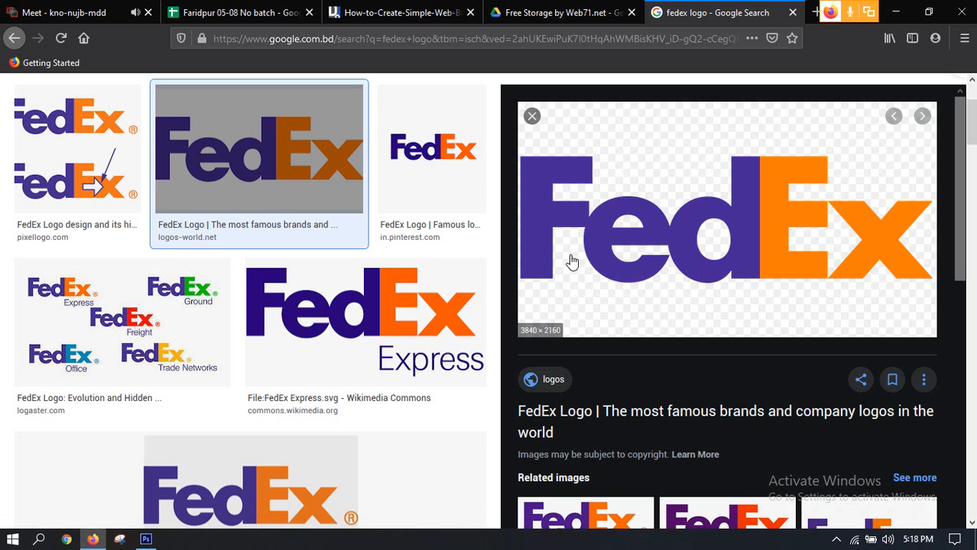
scroll(572, 262, "down", 4)
scroll(639, 291, "up", 5)
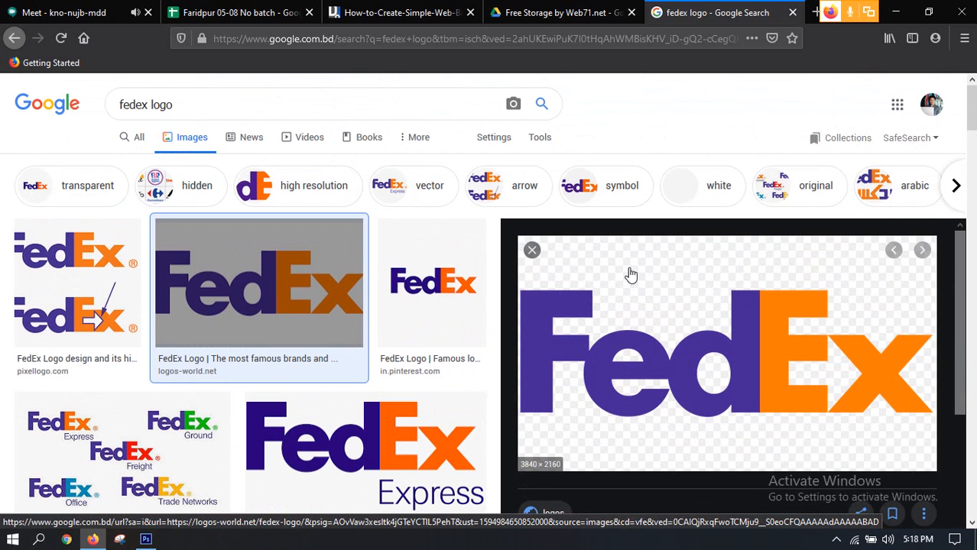
left_click(532, 252)
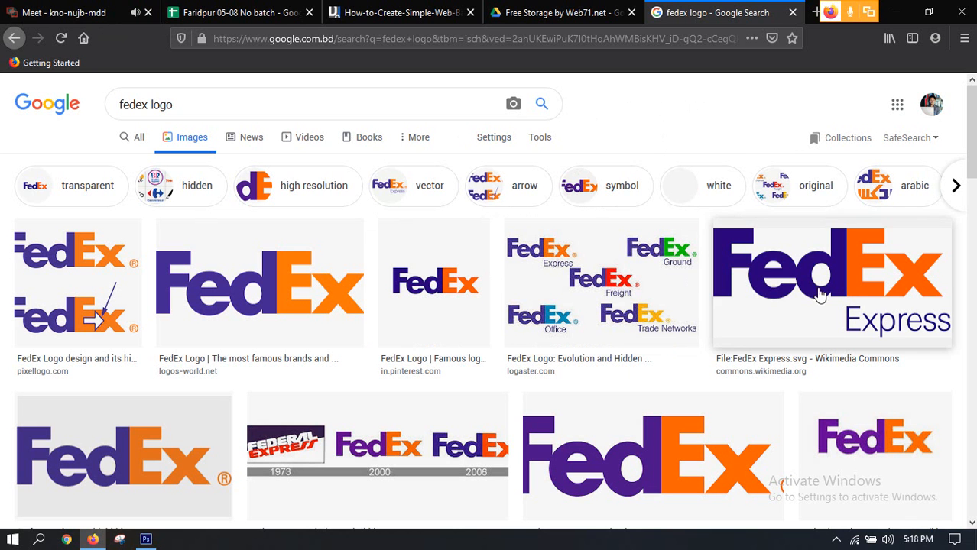
Check the Google Meet call, return to the FedEx image results and switch to Photoshop
left_click(66, 9)
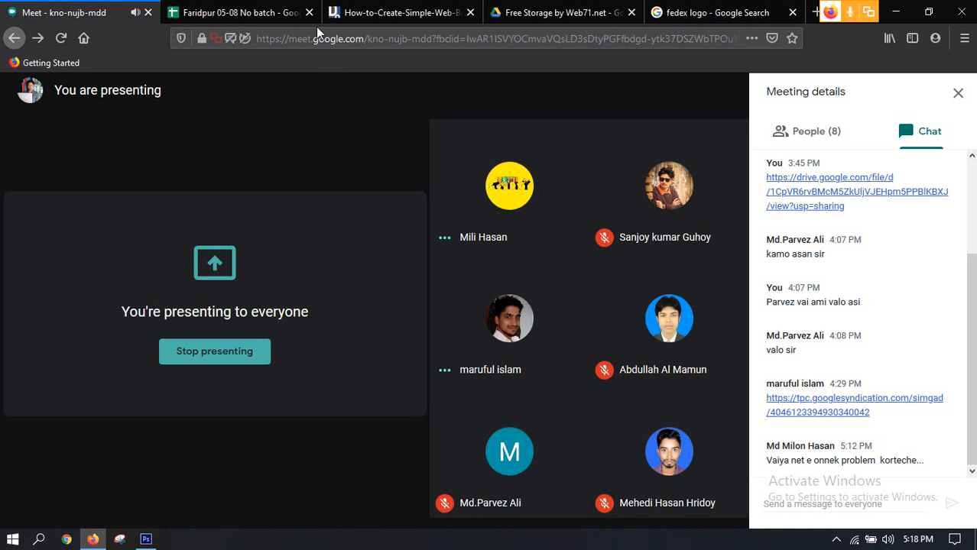
left_click(714, 12)
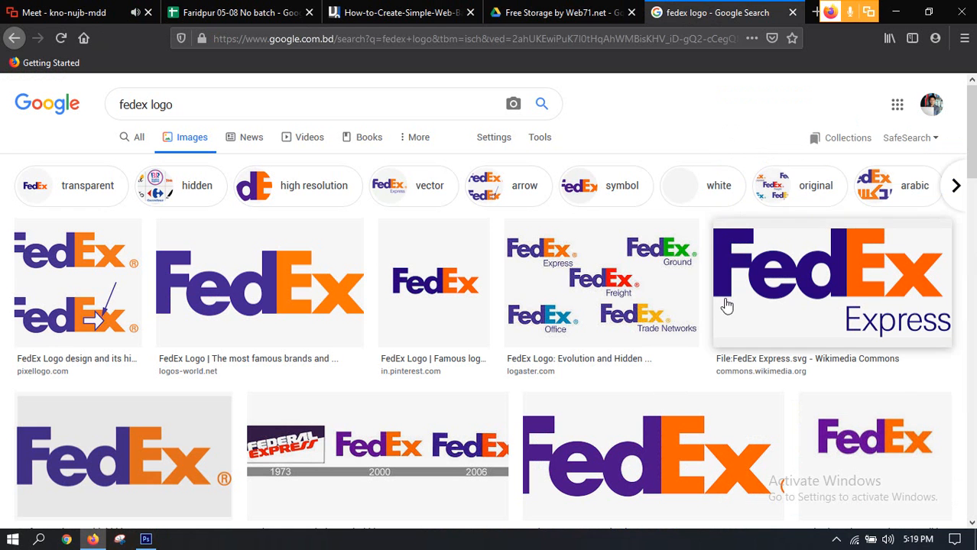
left_click(146, 539)
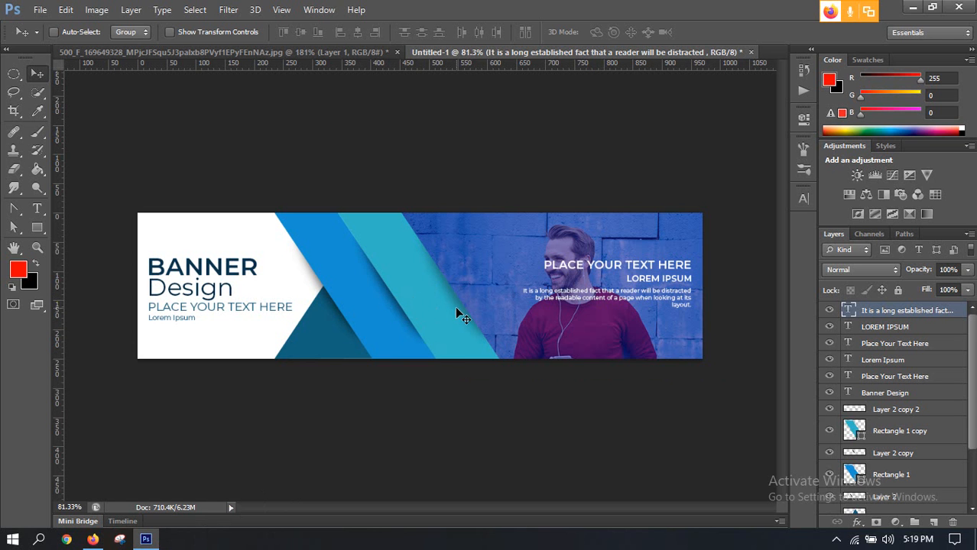
Examine the whole banner and its layer stack from the uppermost text layer down to the Background
scroll(431, 276, "up", 3)
scroll(427, 273, "down", 3)
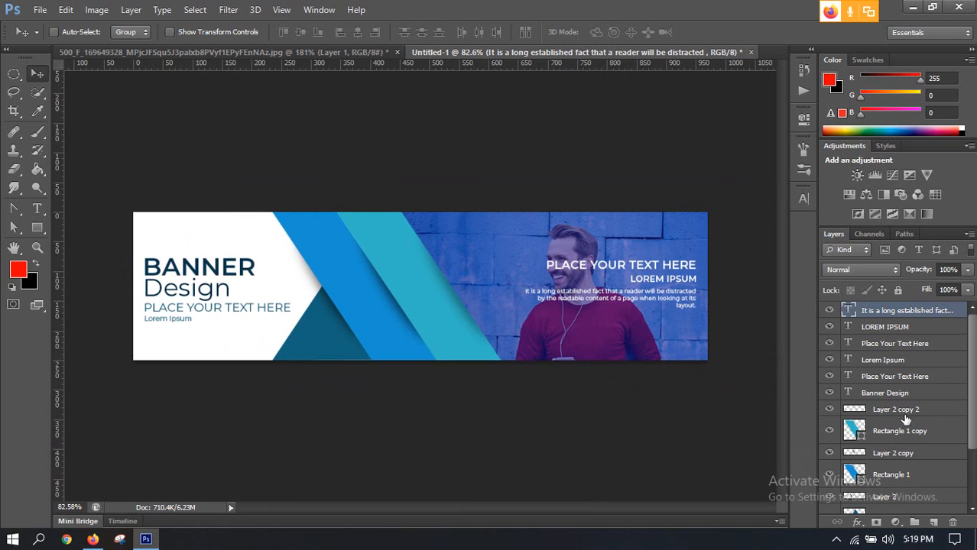
scroll(883, 374, "down", 2)
scroll(889, 370, "up", 2)
scroll(889, 366, "down", 3)
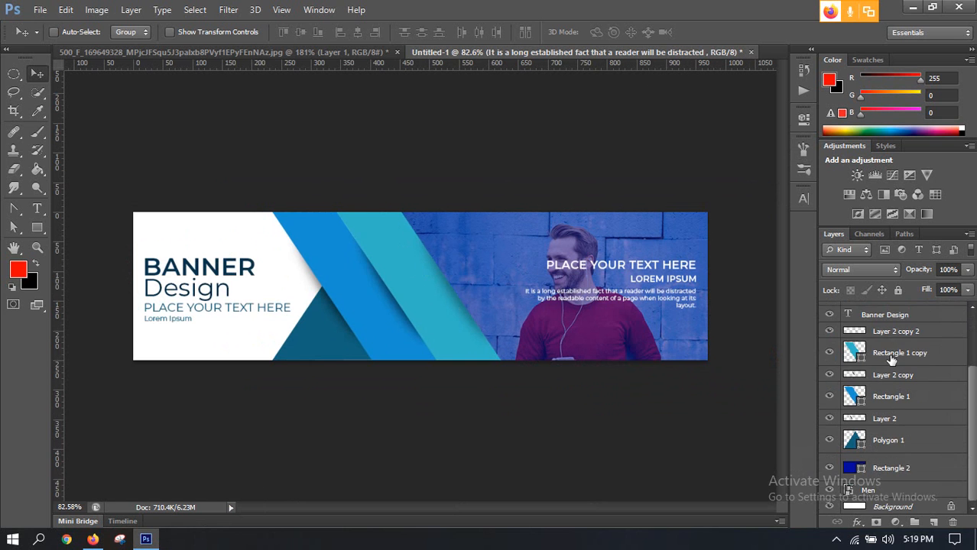
scroll(891, 358, "up", 3)
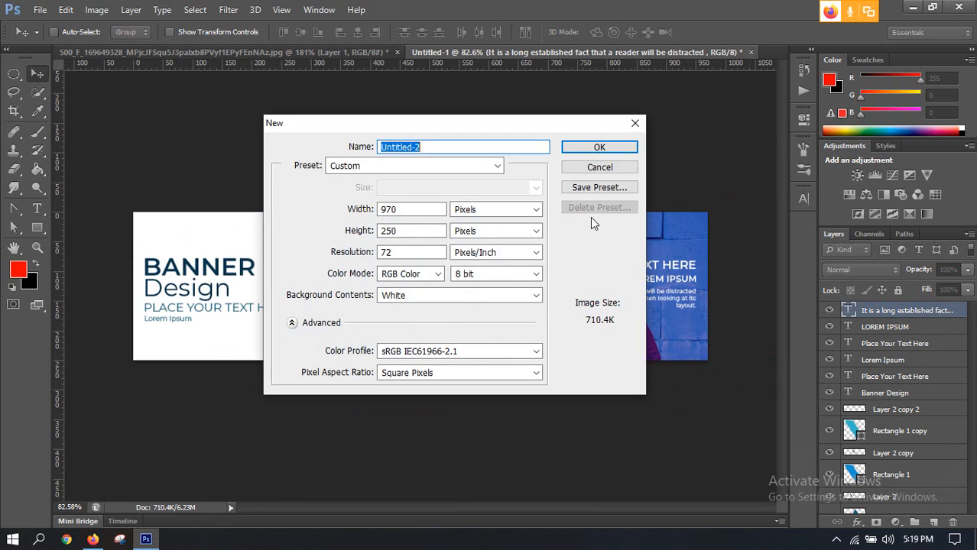
Create a new 970 x 250 pixel document at 72 pixels/inch and draw a narrow vertical rectangle extending past the canvas's upper and lower edges
left_click(575, 153)
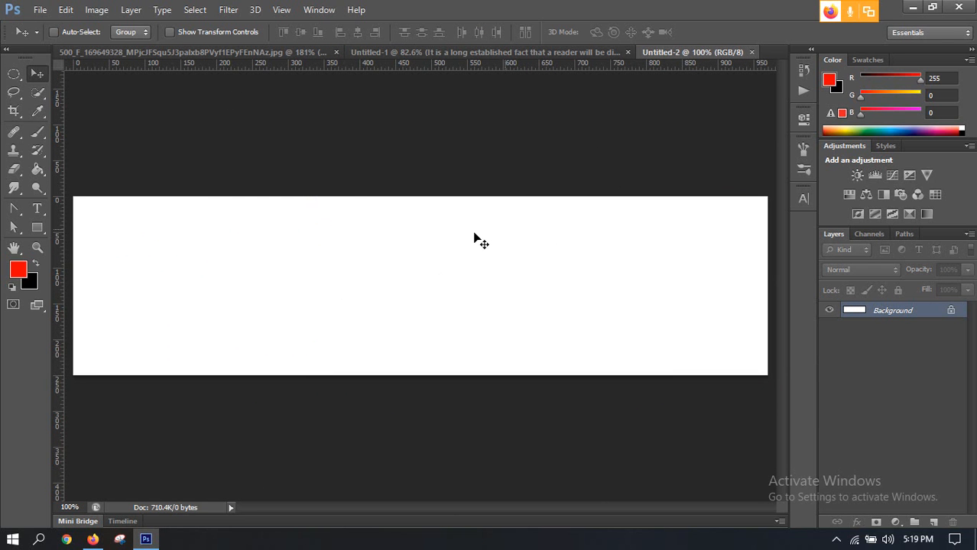
left_click(38, 227)
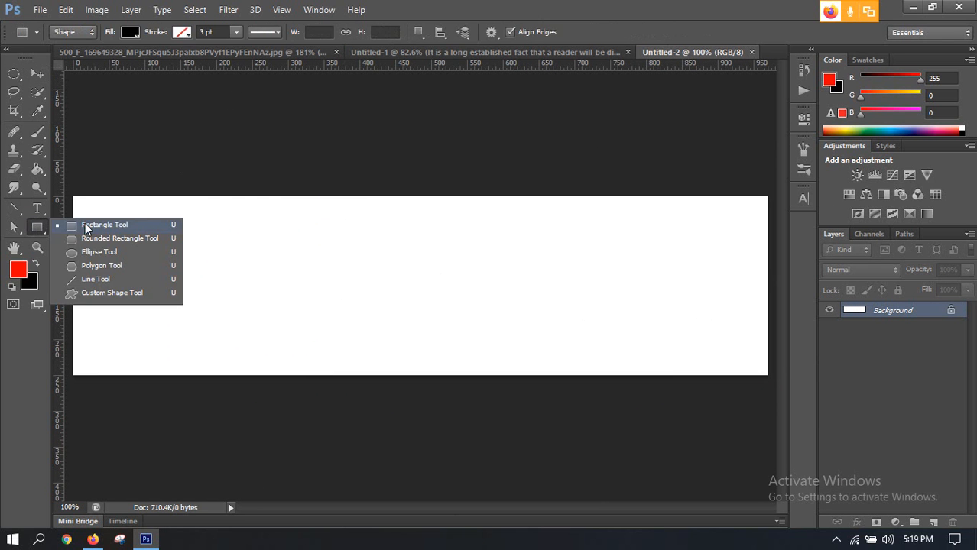
left_click(86, 223)
left_click_drag(255, 175, 316, 420)
Rotate the black rectangle about -32 degrees and lengthen and position it as a diagonal band crossing the full canvas height left of centre
left_click(36, 74)
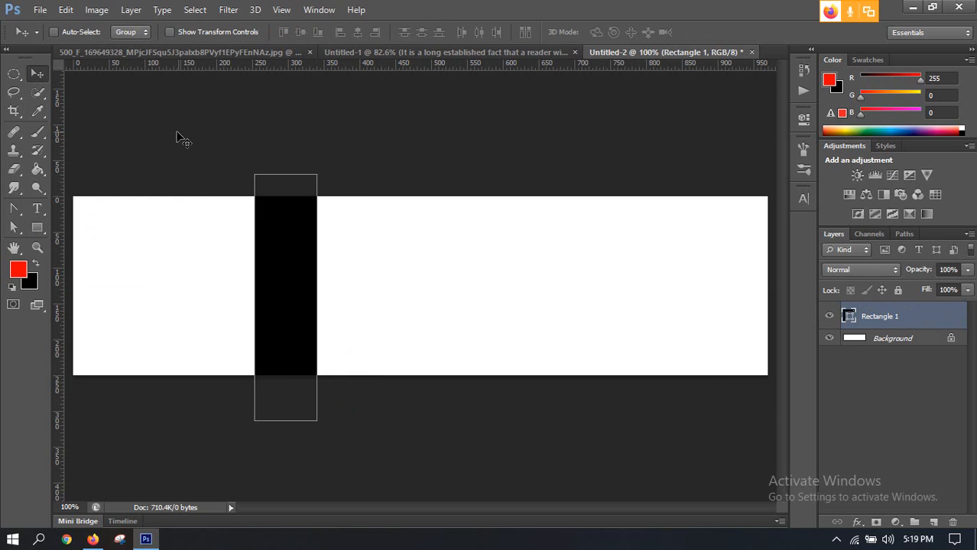
key("ctrl+t")
left_click_drag(337, 146, 261, 133)
left_click_drag(276, 253, 302, 239)
left_click_drag(283, 130, 272, 128)
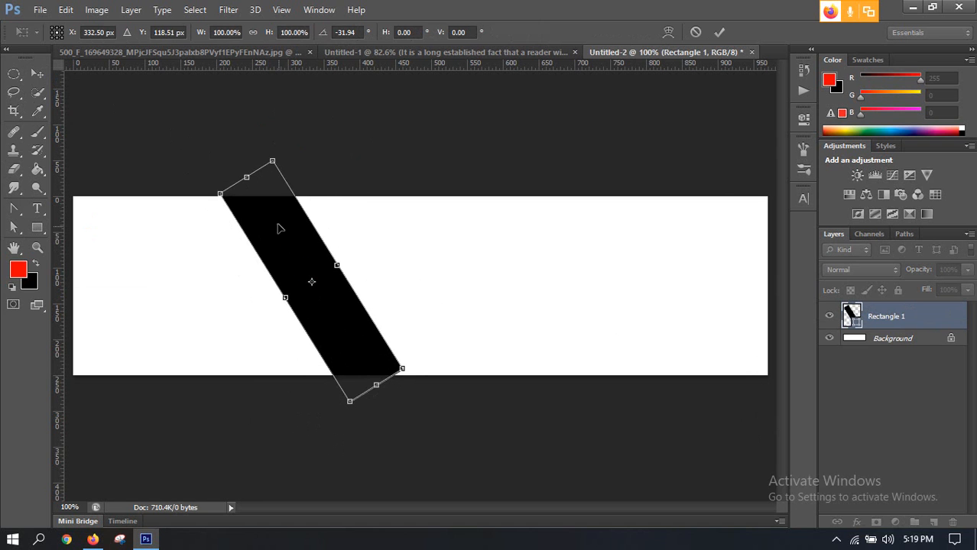
left_click_drag(280, 229, 295, 233)
left_click_drag(386, 383, 408, 419)
left_click(719, 32)
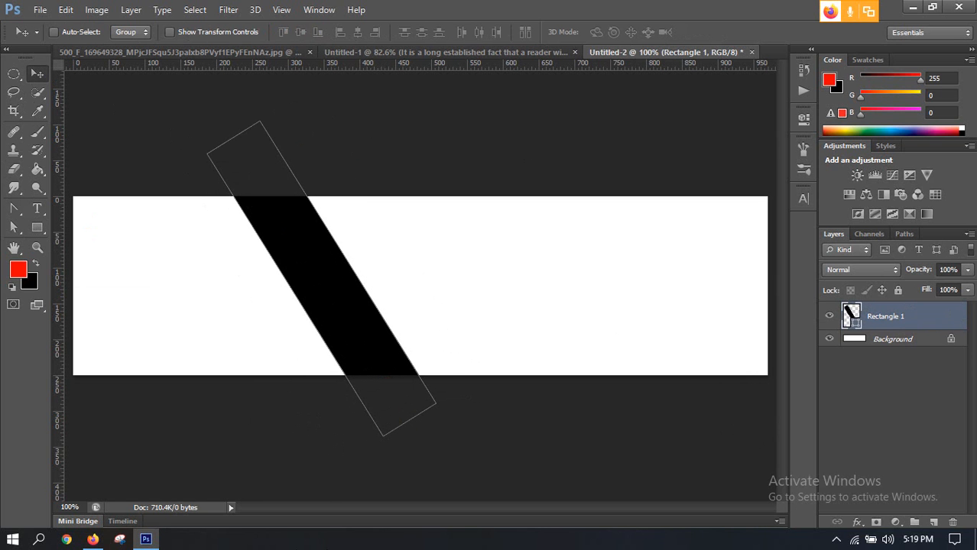
Set the diagonal band's fill color to the medium blue #006eb4
double_click(851, 314)
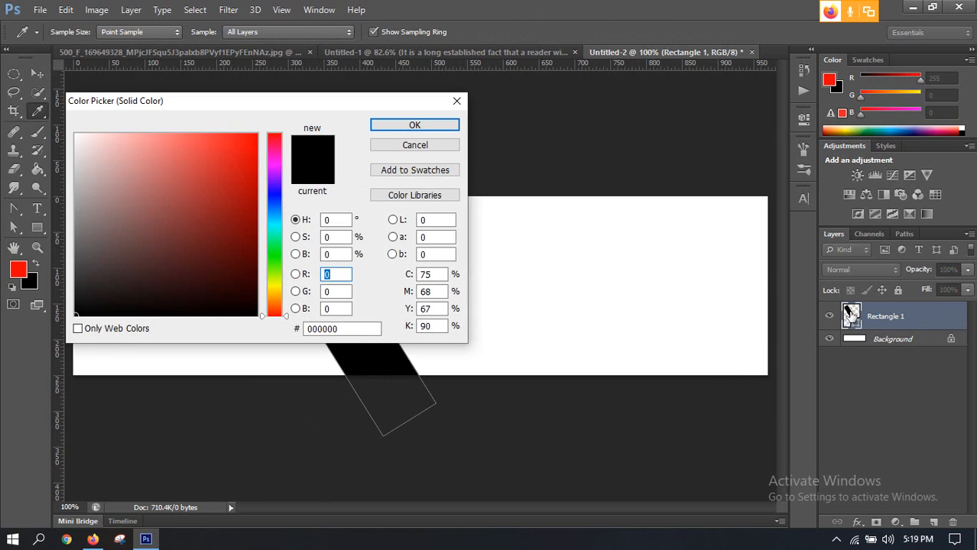
left_click(275, 212)
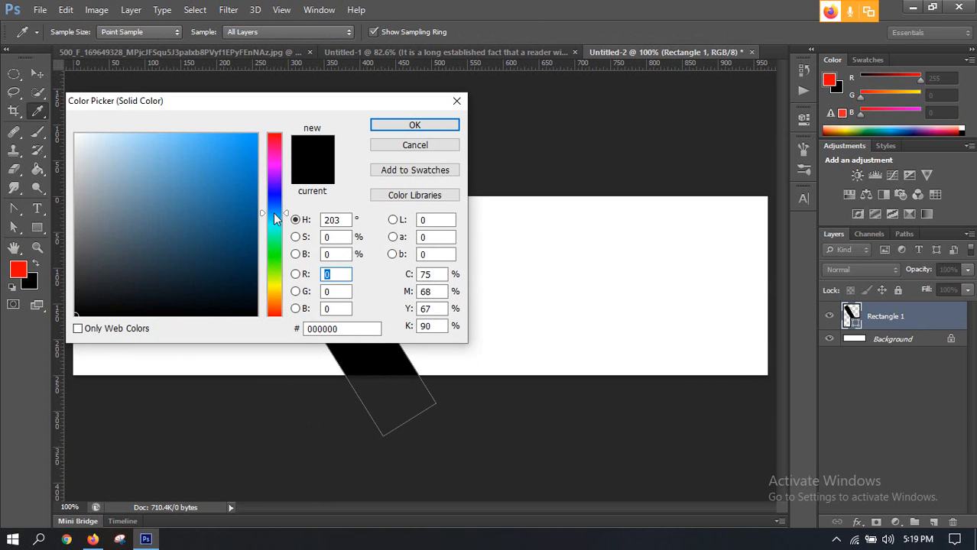
left_click_drag(268, 111, 704, 80)
left_click_drag(676, 126, 704, 154)
left_click(849, 94)
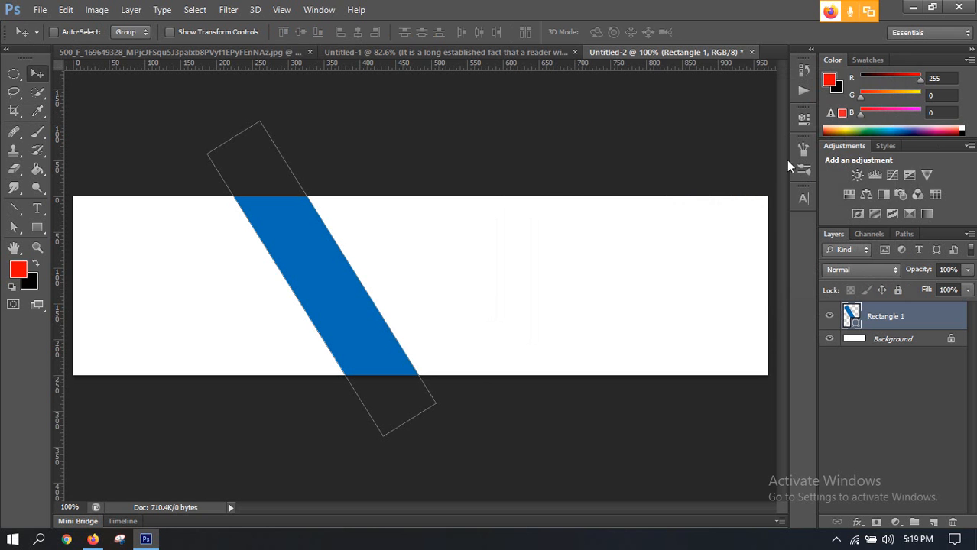
Duplicate the blue band directly against its right edge and fill the copy with the lighter blue #309ee3
scroll(359, 289, "up", 1)
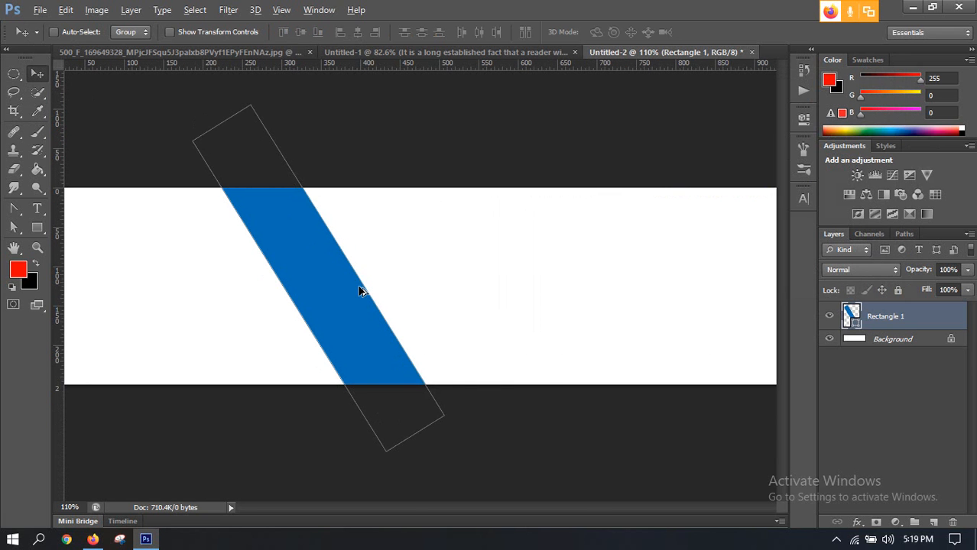
left_click_drag(337, 297, 414, 319)
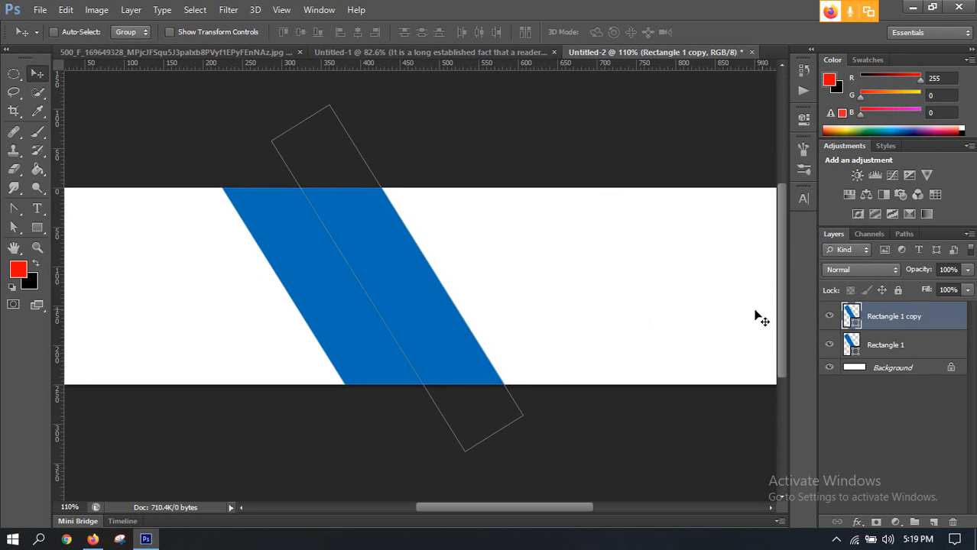
double_click(850, 314)
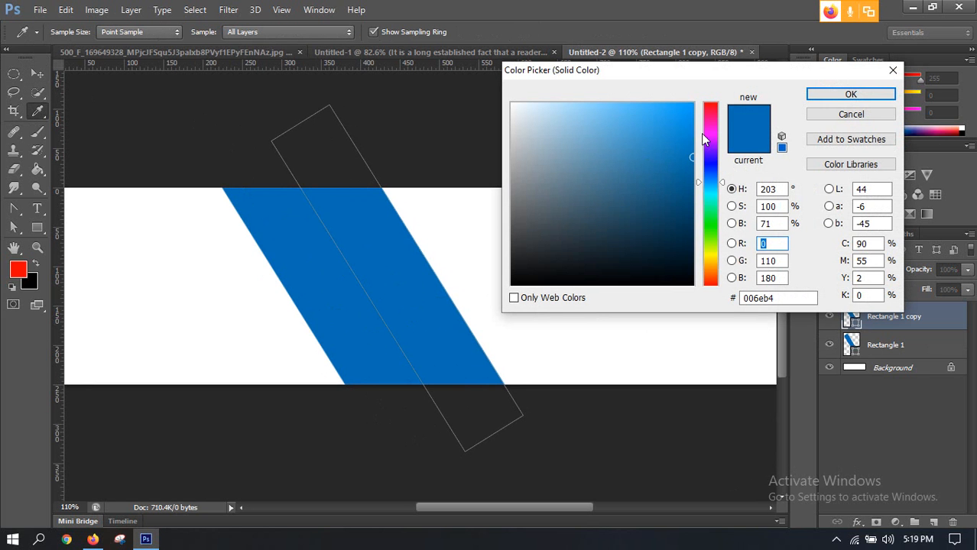
left_click(689, 122)
left_click(654, 122)
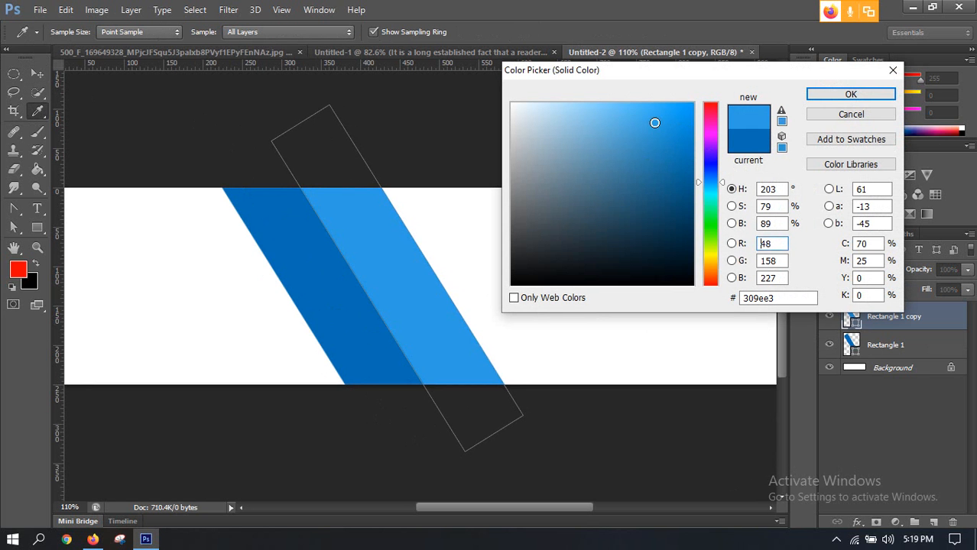
left_click(829, 96)
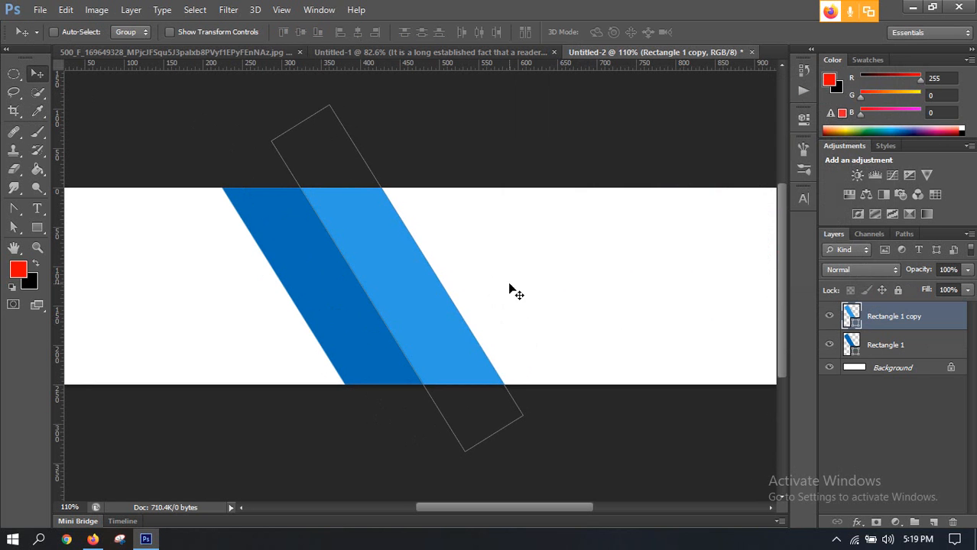
Set the left diagonal band's fill color to #309ee3 and the right band's fill color to #66bbf1
double_click(852, 344)
left_click(395, 262)
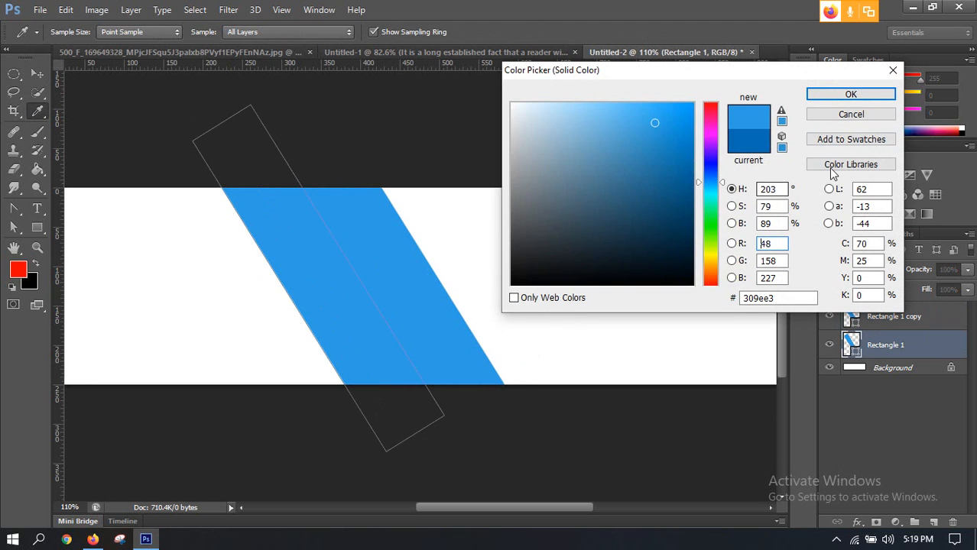
left_click(860, 97)
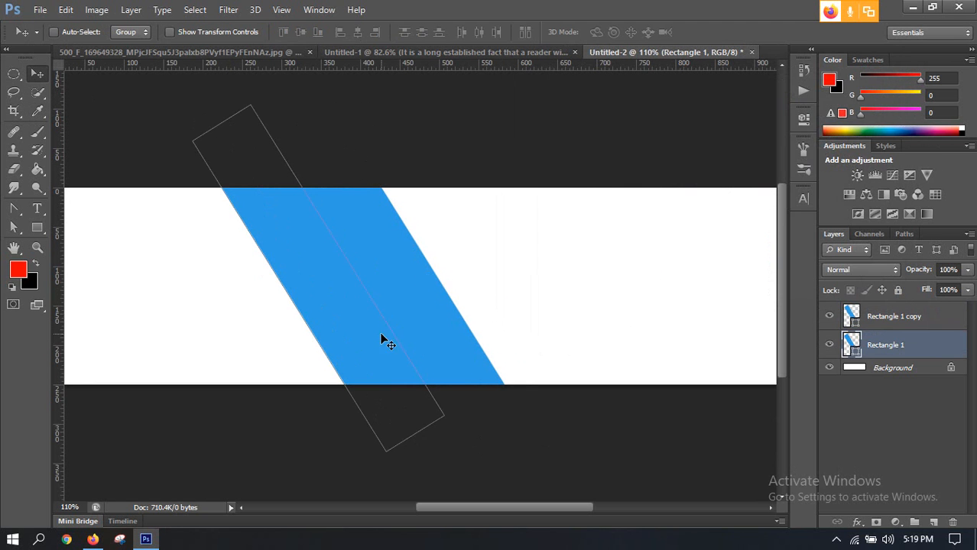
double_click(853, 319)
left_click(616, 113)
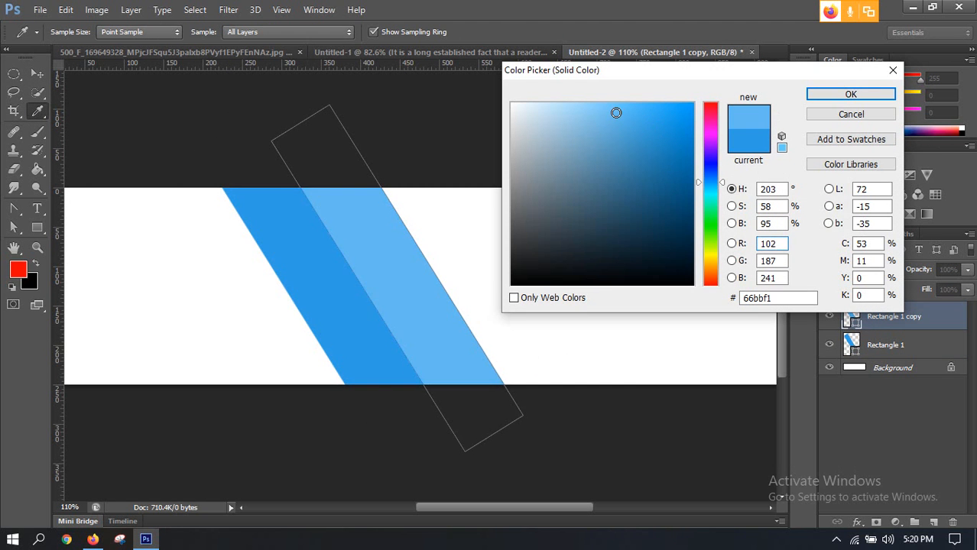
left_click(827, 93)
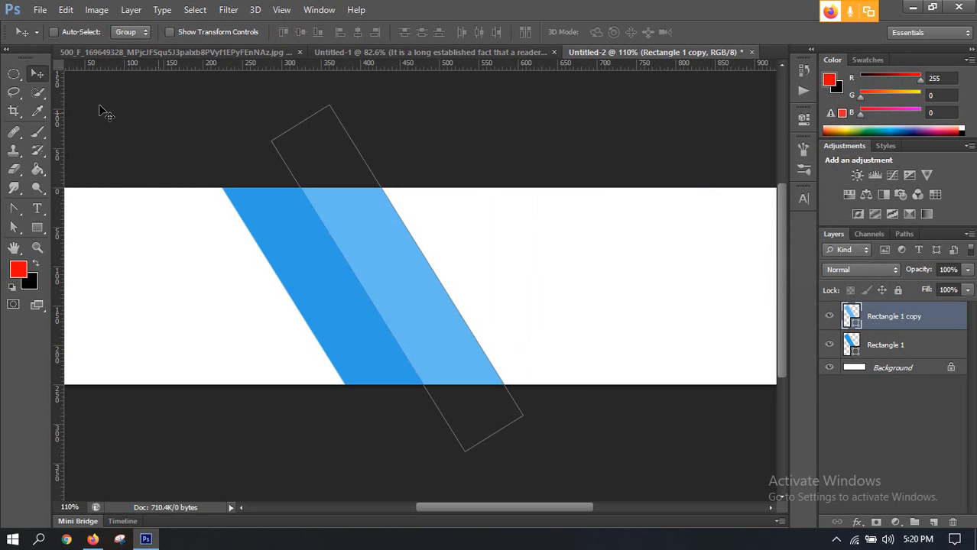
Add a new empty layer between the two band layers, directly above the left band's Rectangle 1 layer
left_click(898, 369)
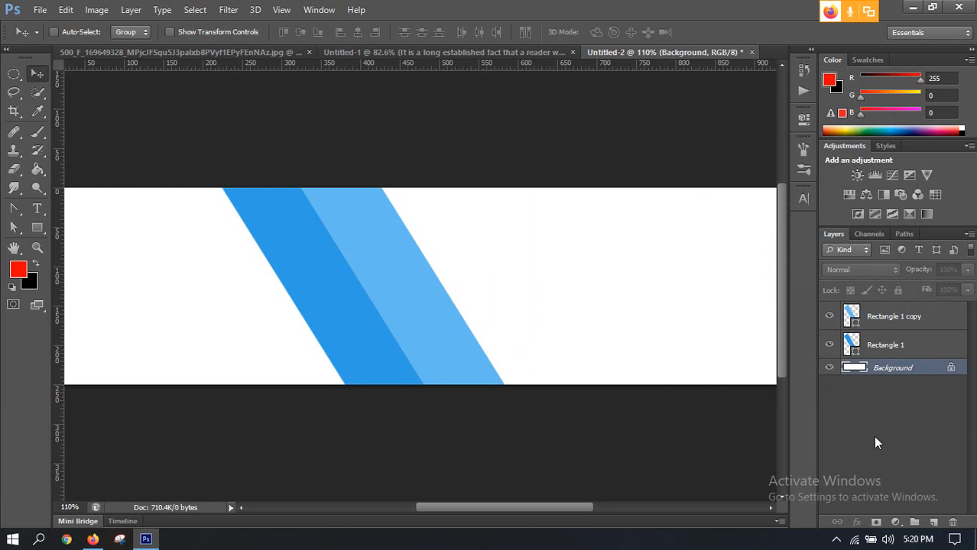
scroll(390, 344, "up", 4)
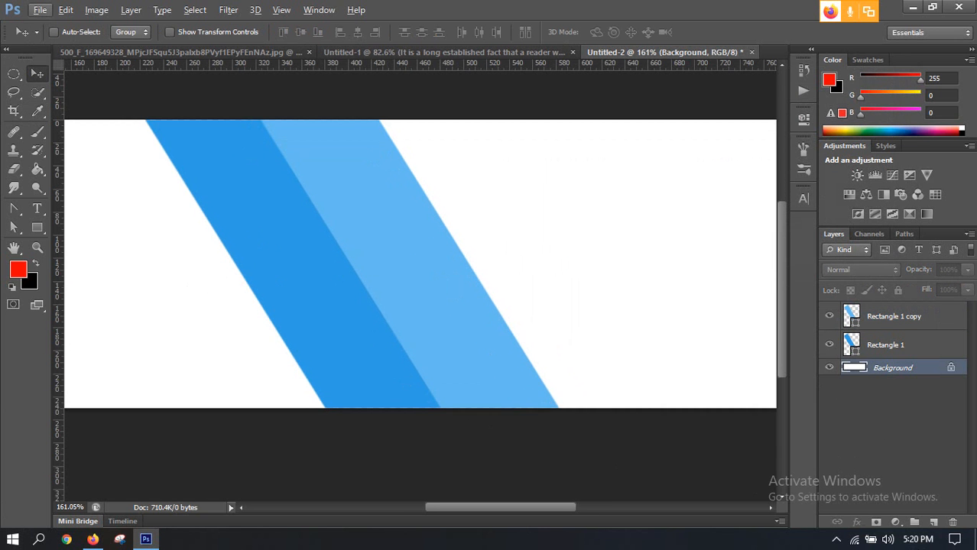
scroll(356, 266, "up", 3)
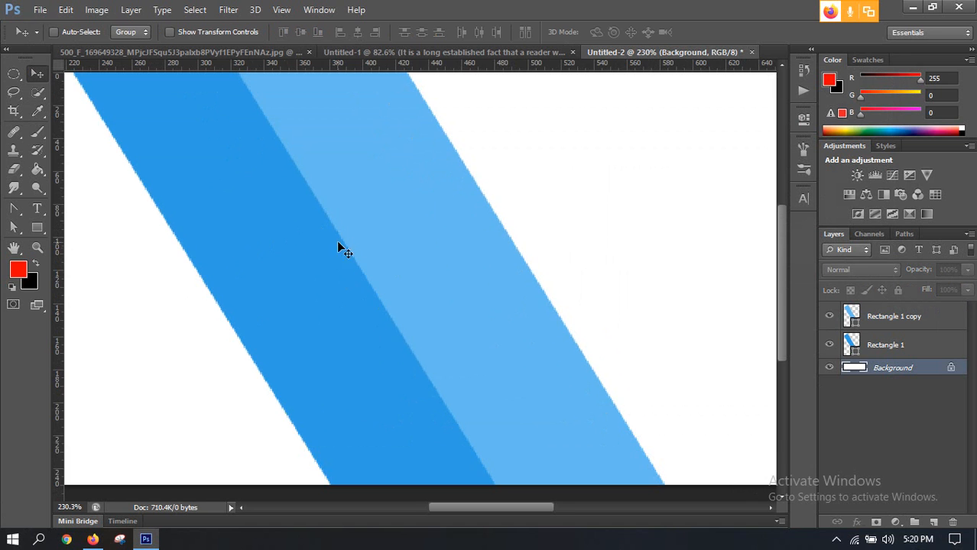
scroll(334, 227, "down", 3)
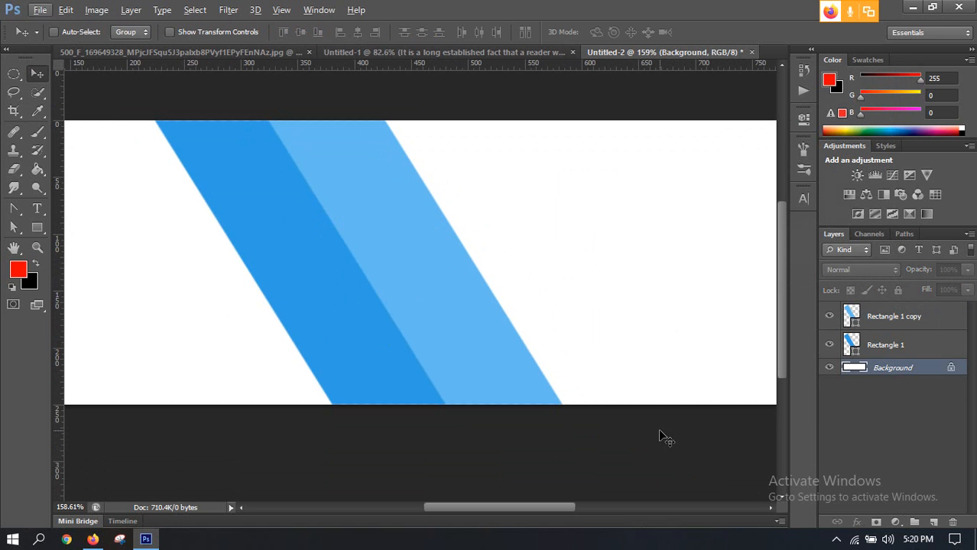
left_click(903, 345)
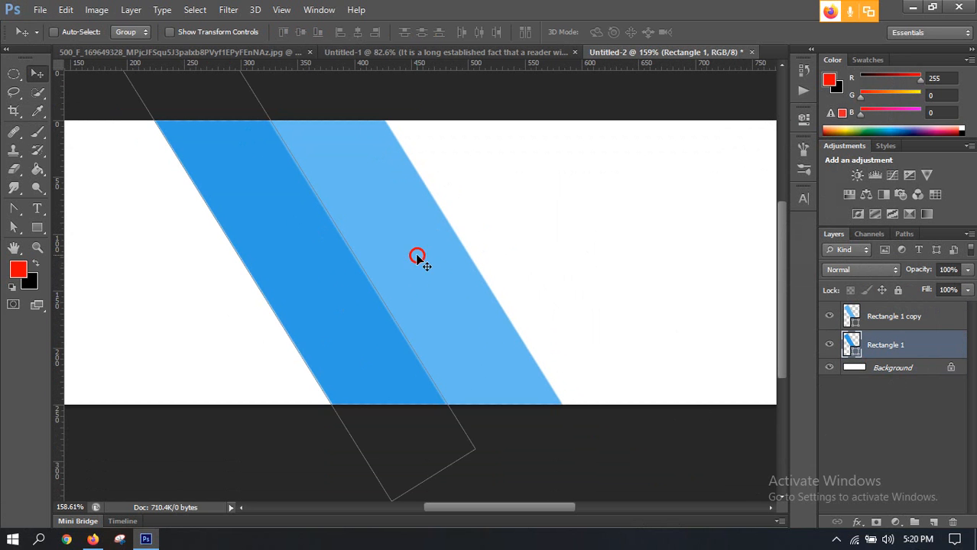
left_click(897, 316)
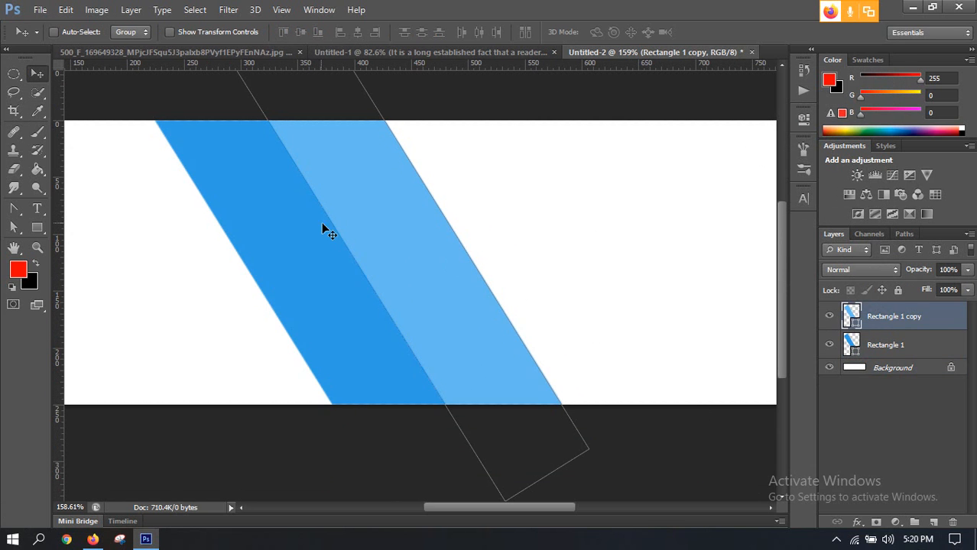
left_click(885, 345)
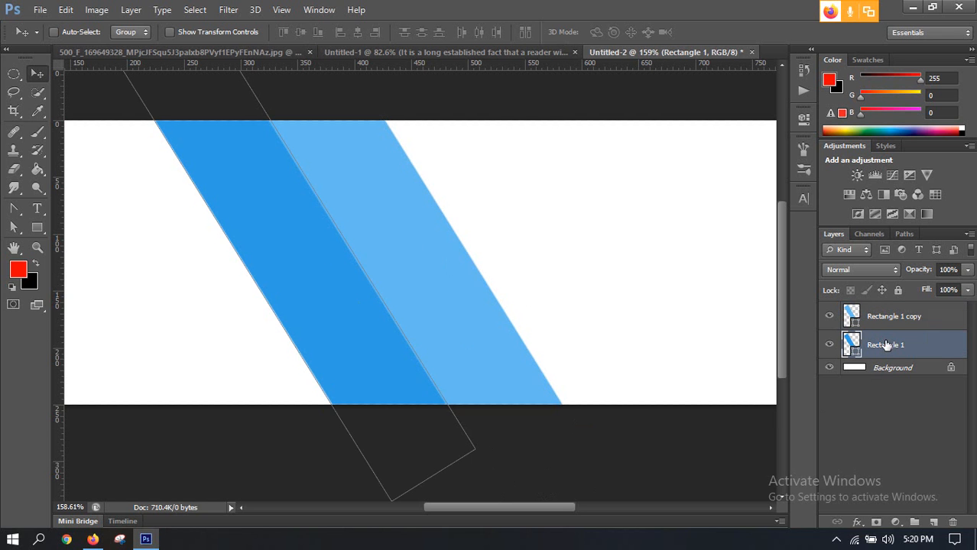
left_click(934, 522)
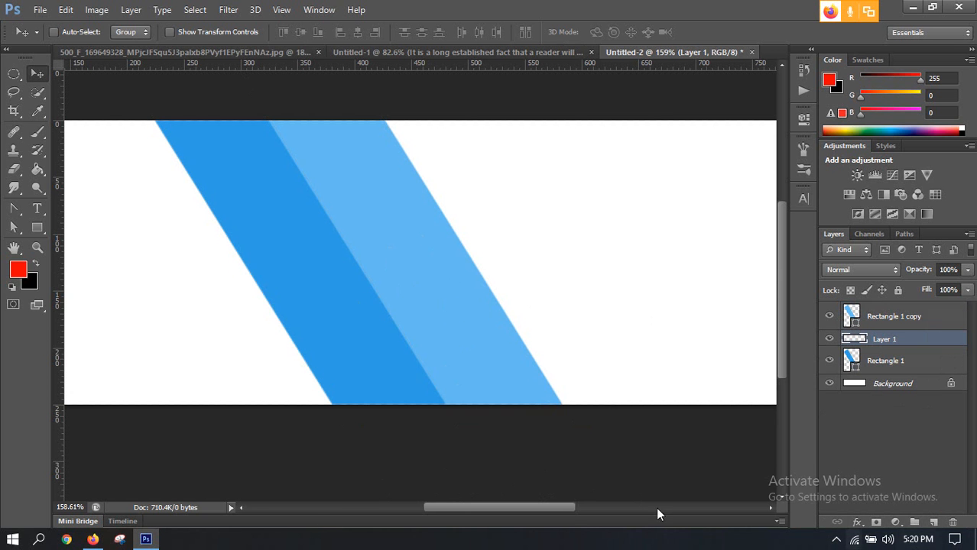
Switch to the browser to check the Google Meet call, and return to the Photoshop document
left_click(93, 539)
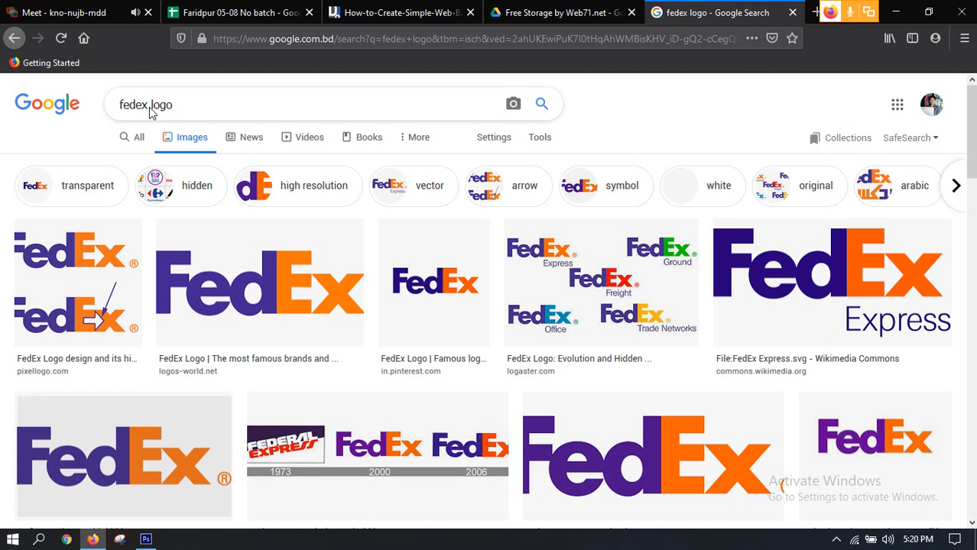
left_click(61, 14)
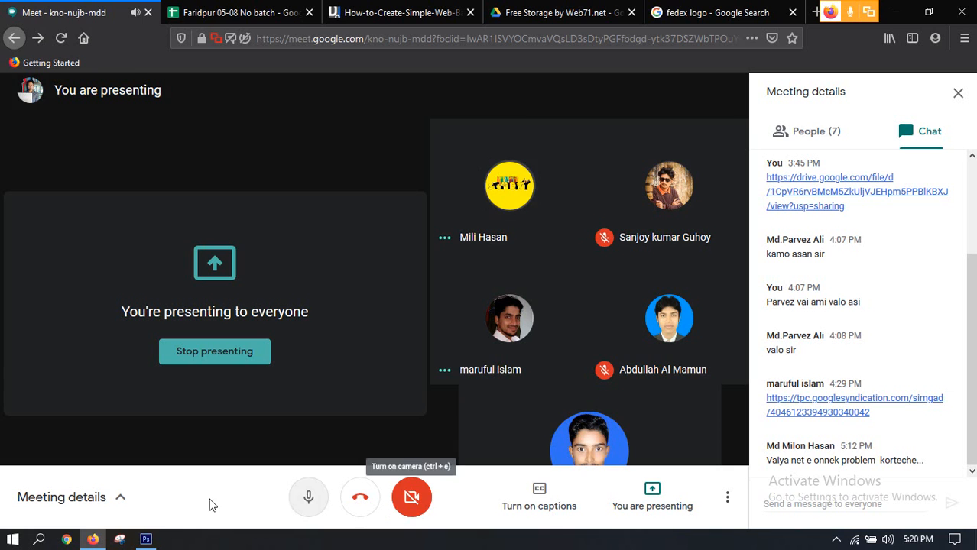
left_click(150, 545)
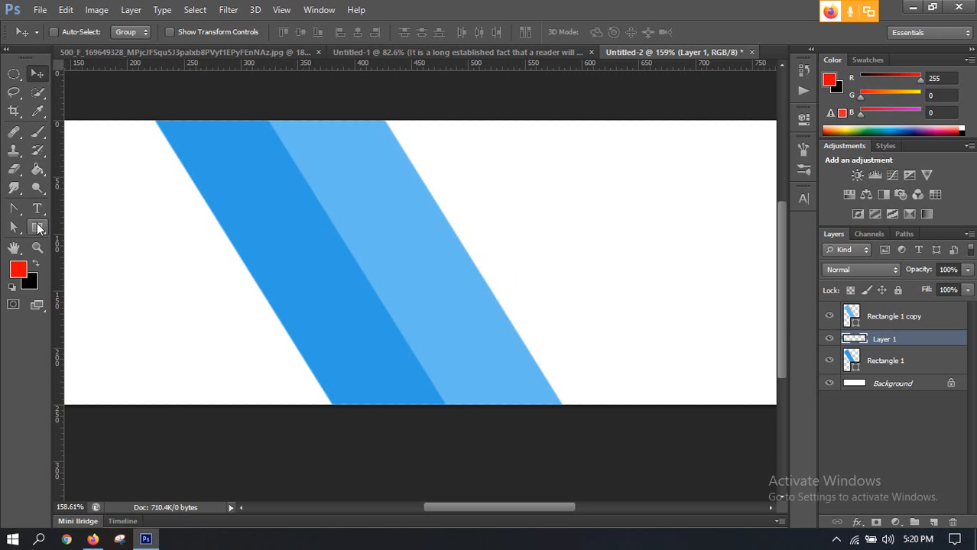
Make a narrow elliptical selection spanning the full canvas height across the bands and fill it with the black background color on Layer 1
right_click(11, 75)
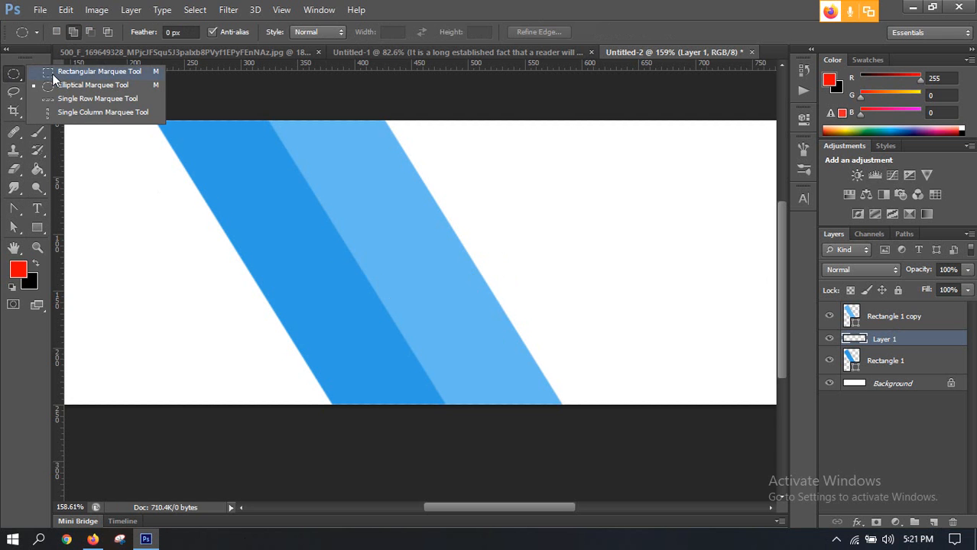
left_click(56, 74)
right_click(13, 73)
left_click(52, 90)
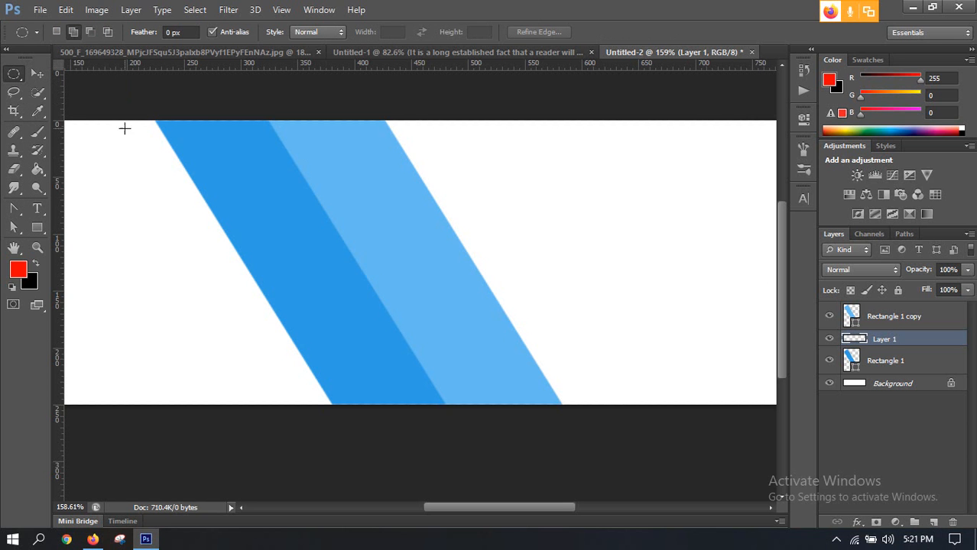
left_click_drag(337, 120, 380, 405)
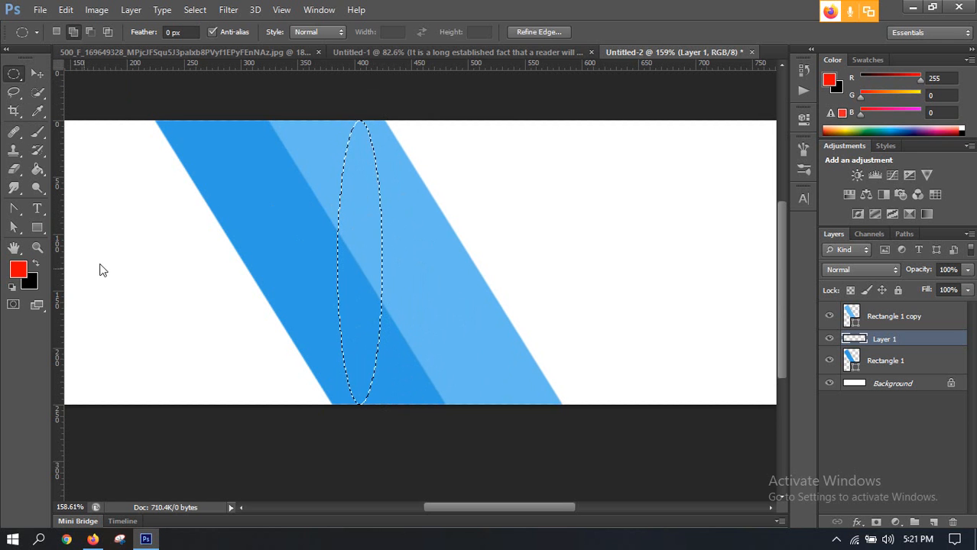
left_click(31, 286)
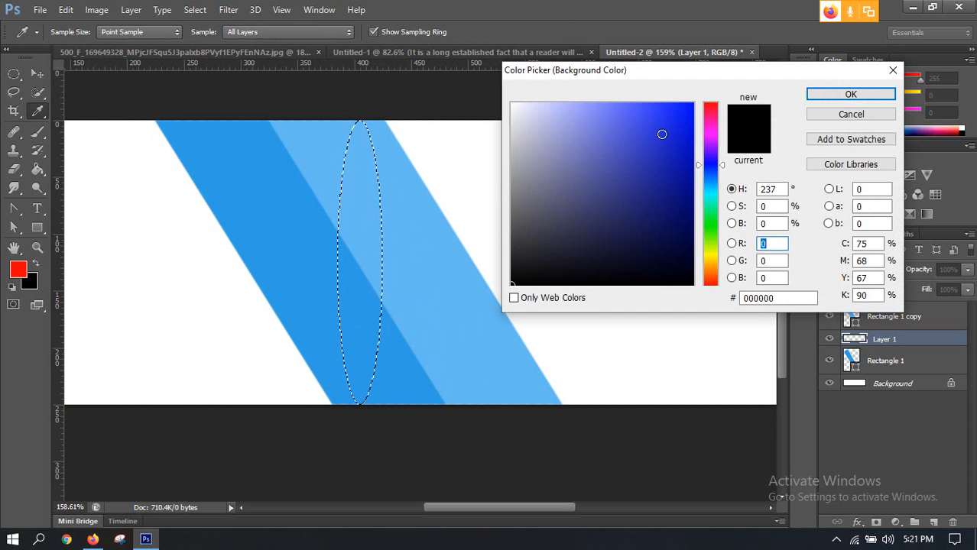
left_click(819, 116)
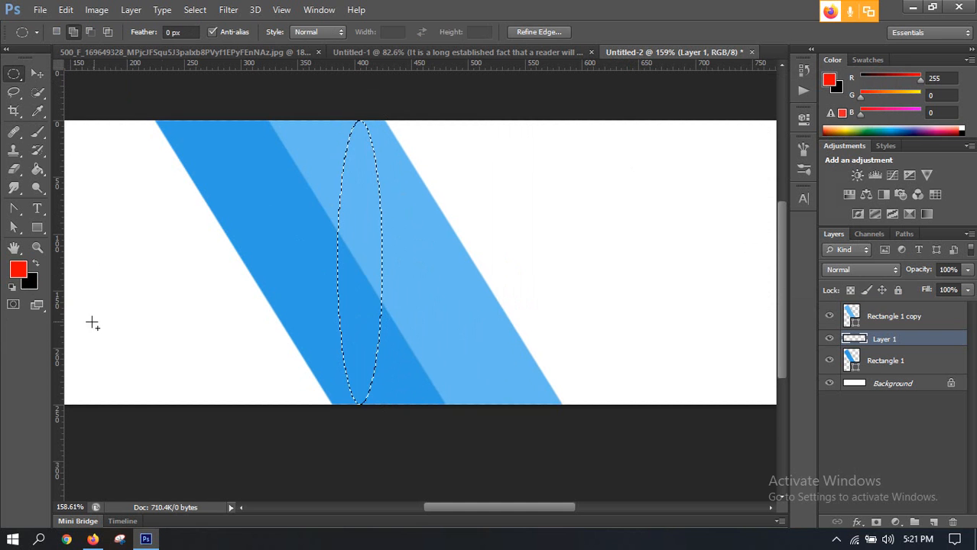
key("ctrl+BackSpace")
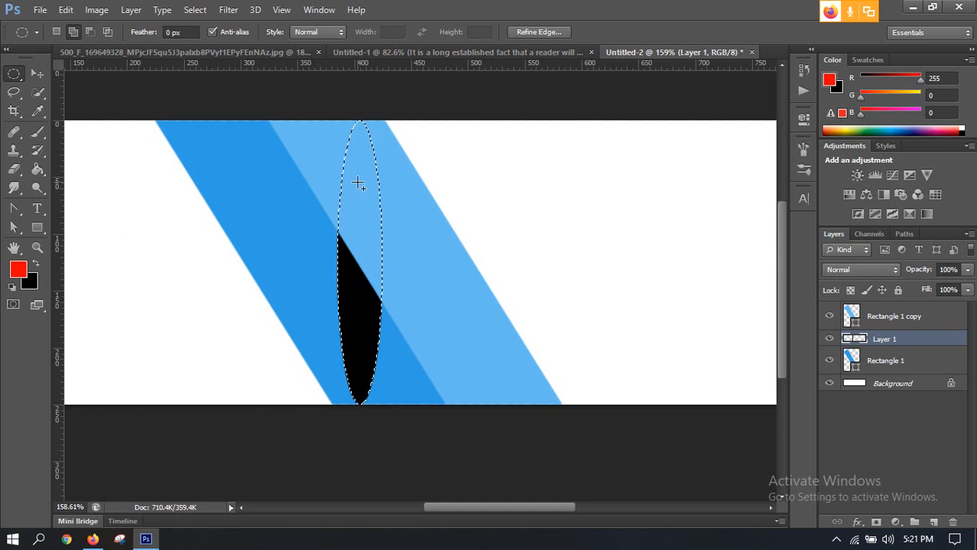
Deselect the ellipse and move the black shape on Layer 1 to the left edge of the diagonal bands
left_click(898, 320)
left_click(890, 340)
left_click(37, 73)
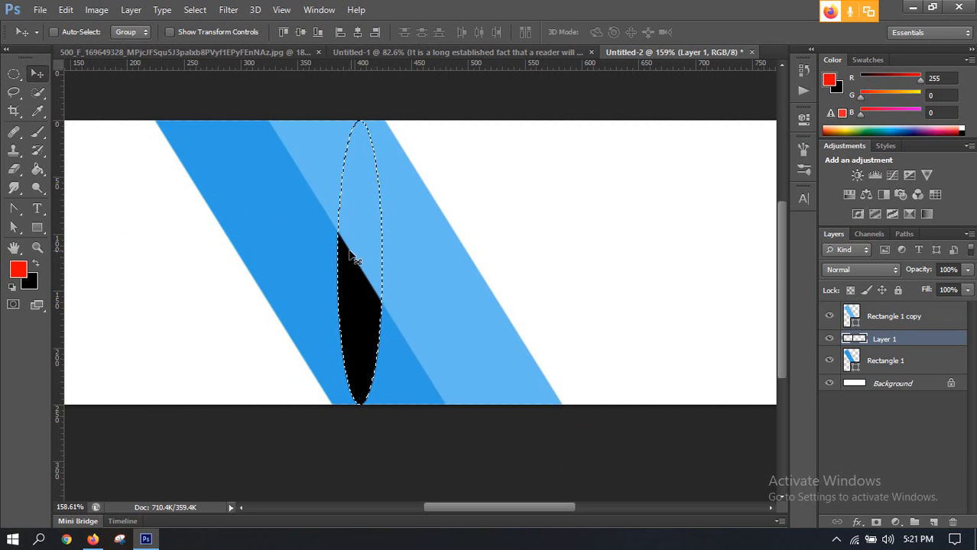
key("ctrl+d")
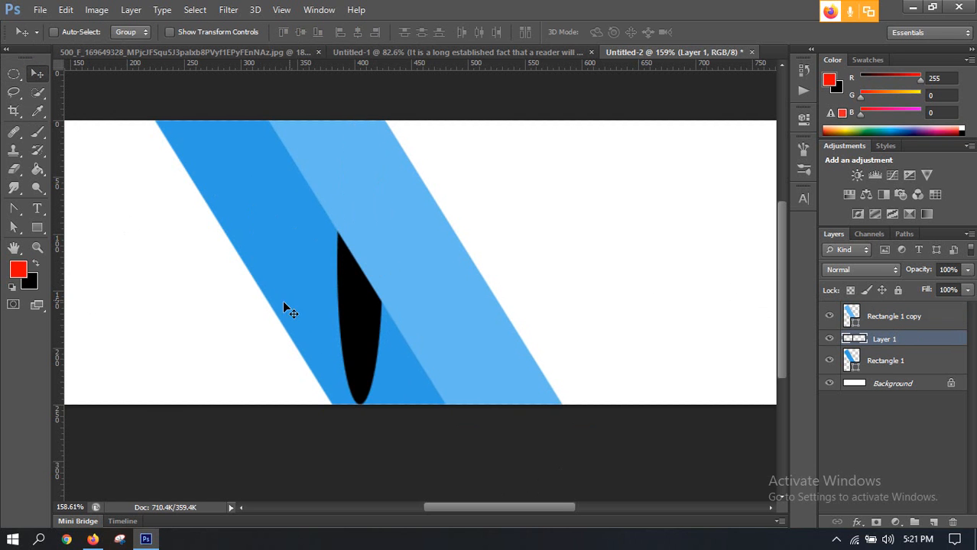
left_click_drag(353, 295, 150, 293)
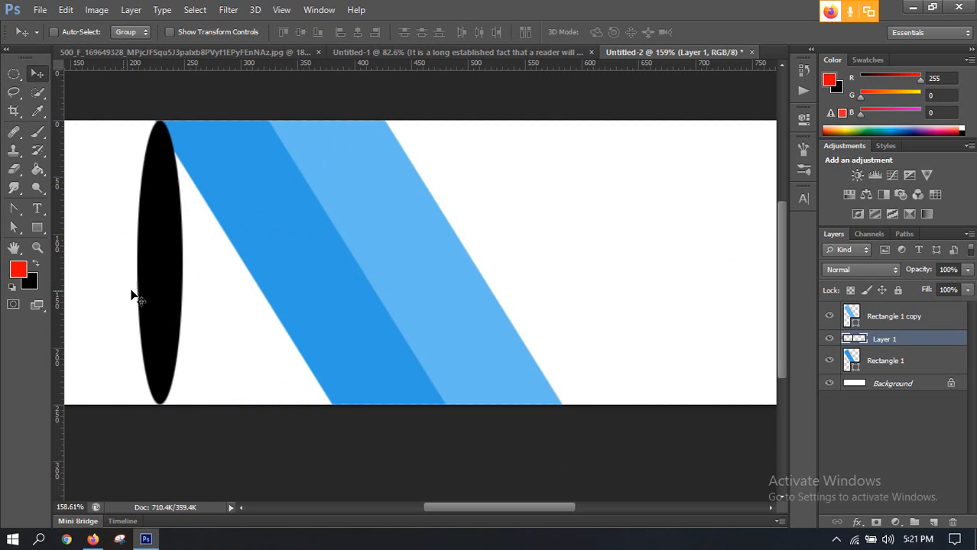
left_click_drag(320, 268, 564, 279)
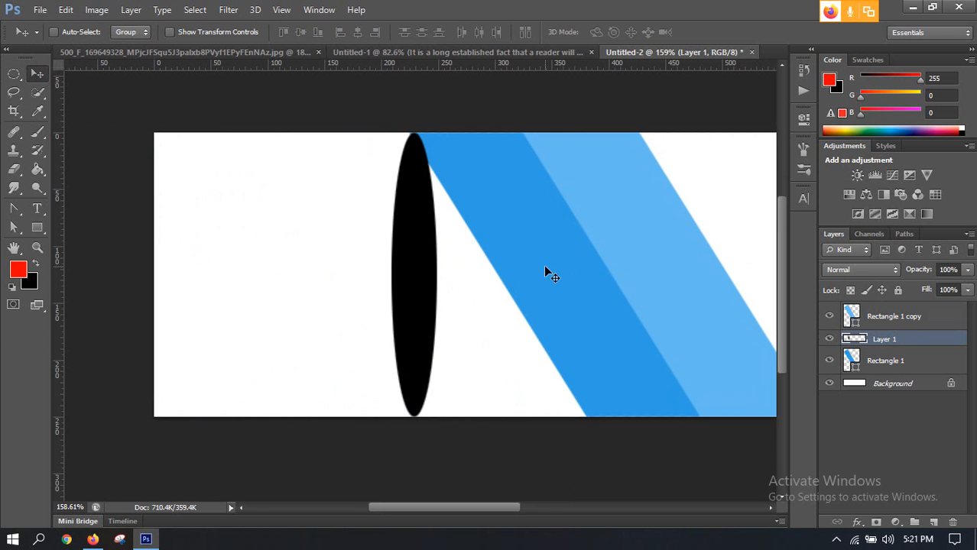
scroll(497, 244, "up", 2)
scroll(489, 222, "down", 1)
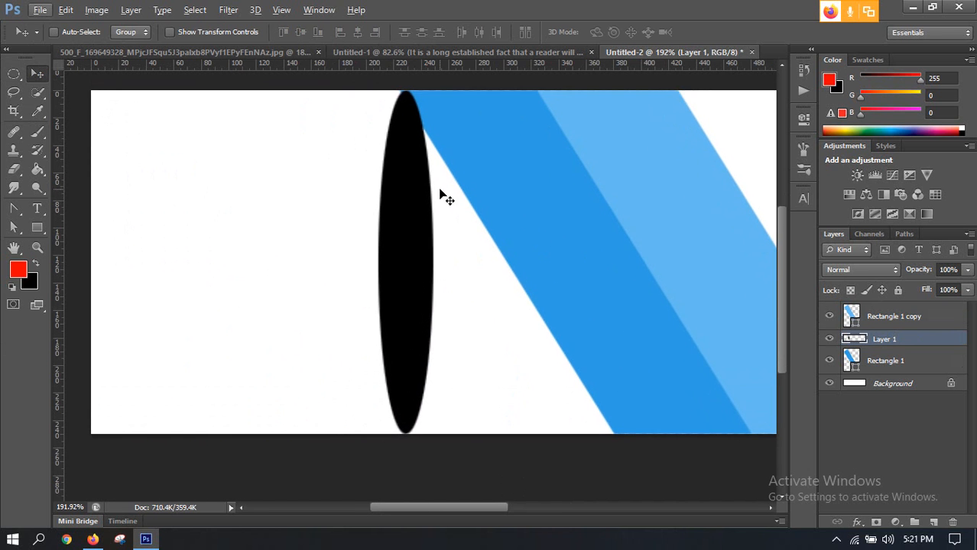
Apply a Gaussian Blur with a radius of 8.4 pixels to the black ellipse
left_click(229, 11)
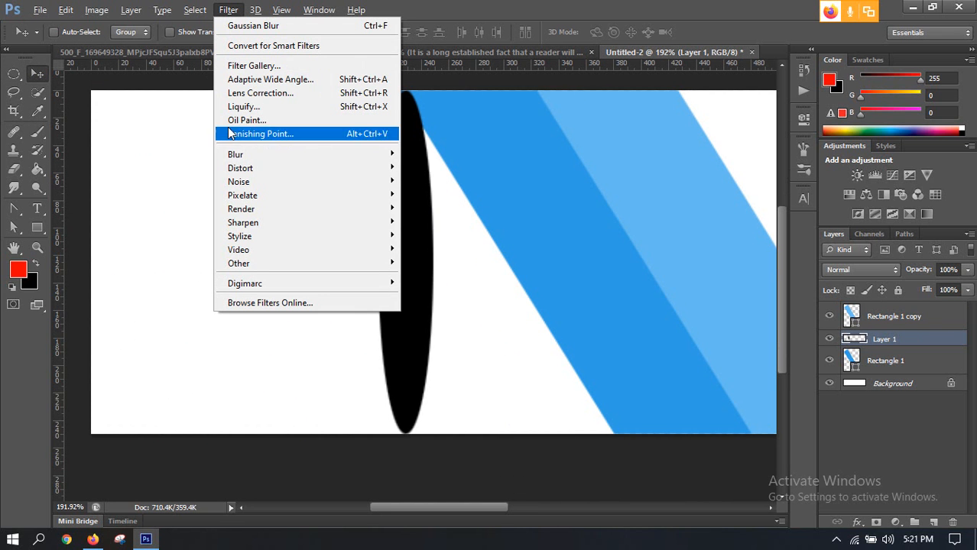
mouse_move(238, 156)
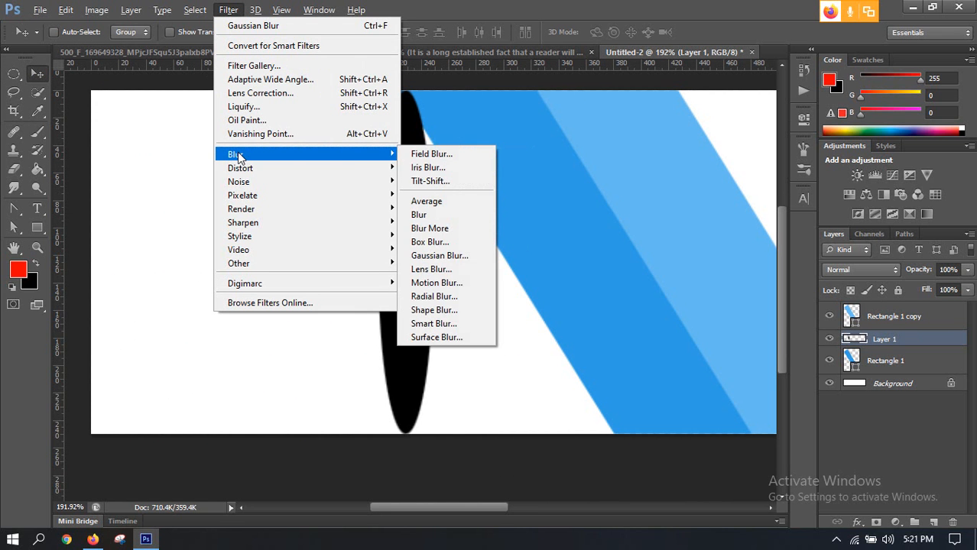
left_click(422, 255)
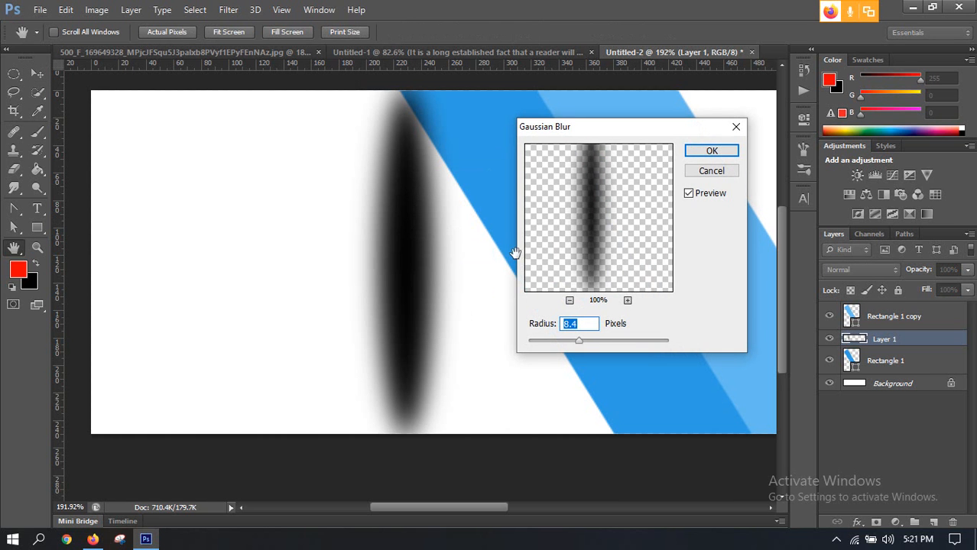
left_click(732, 154)
Reduce the opacity of the blurred ellipse's layer to 50%
left_click(967, 269)
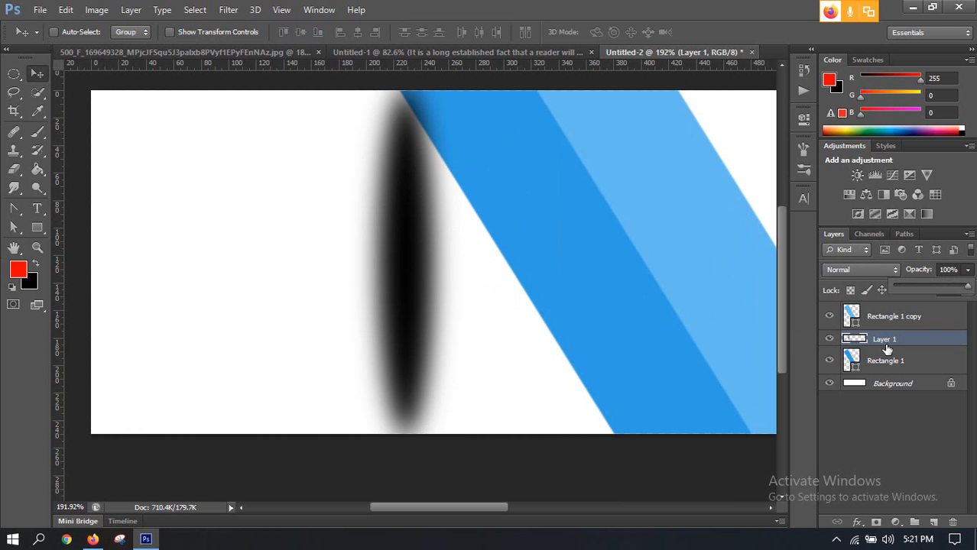
left_click_drag(967, 288, 936, 286)
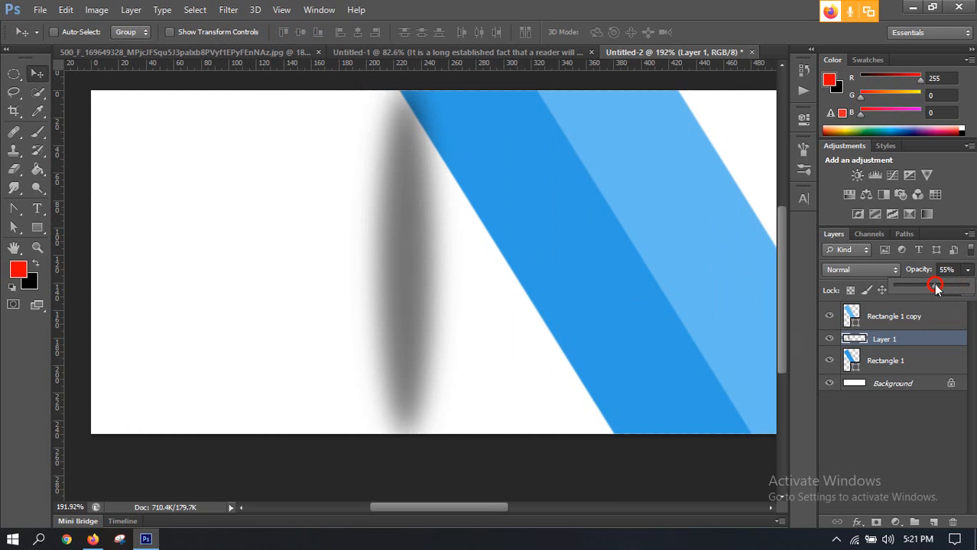
left_click(908, 269)
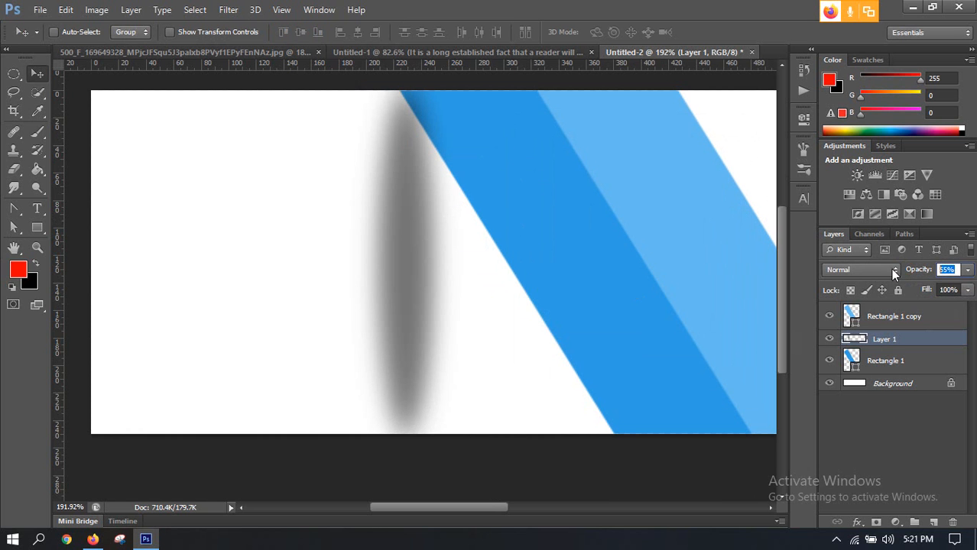
type("50")
key("Return")
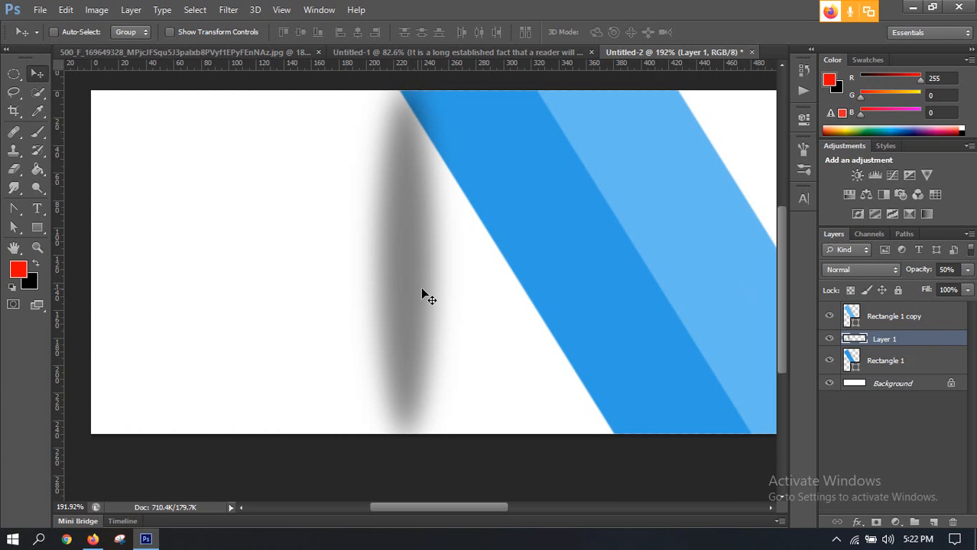
Move the blurred ellipse onto the darker band and rotate it to about -32.45° to align with the bands' slant
scroll(411, 275, "down", 3)
left_click_drag(407, 274, 525, 271)
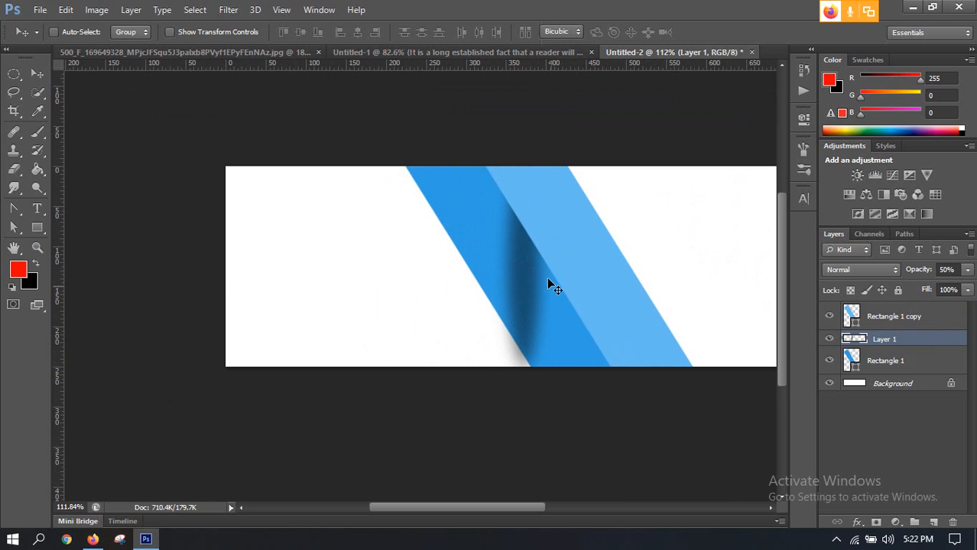
key("ctrl+t")
left_click_drag(531, 143, 468, 151)
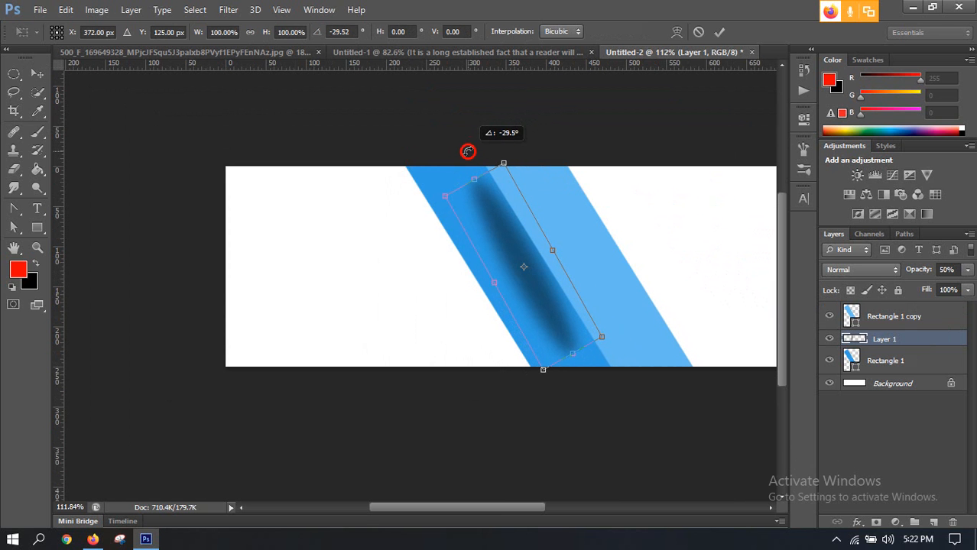
scroll(555, 297, "up", 6)
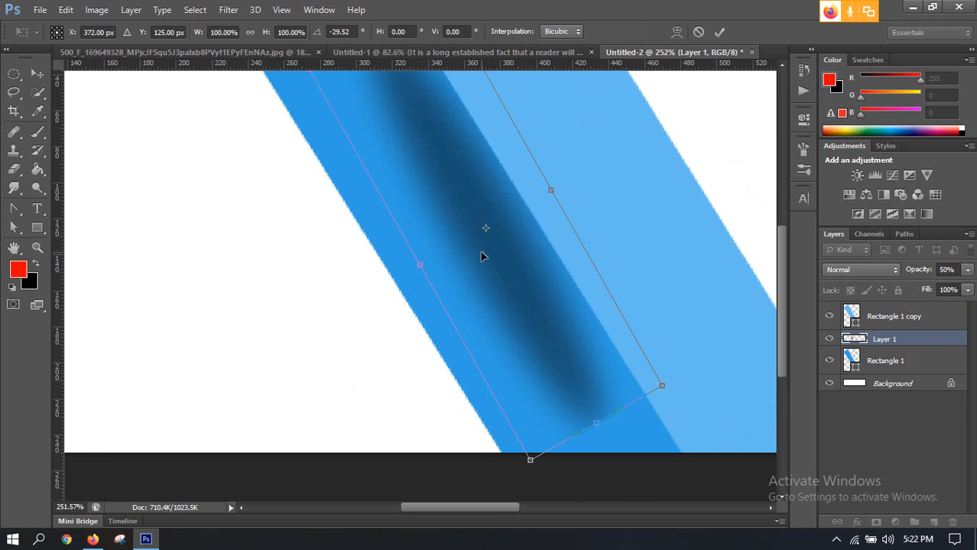
scroll(535, 283, "down", 2)
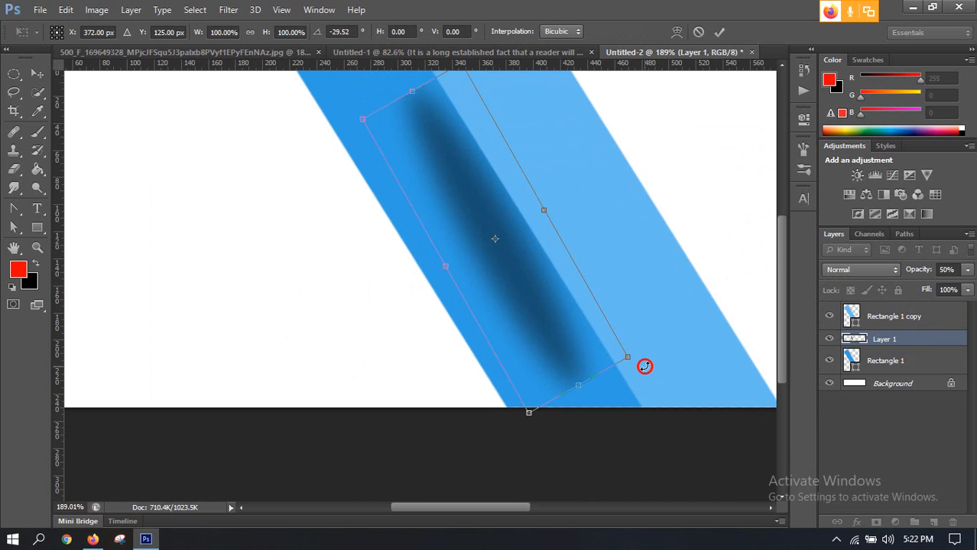
left_click_drag(644, 366, 661, 366)
scroll(481, 270, "up", 1)
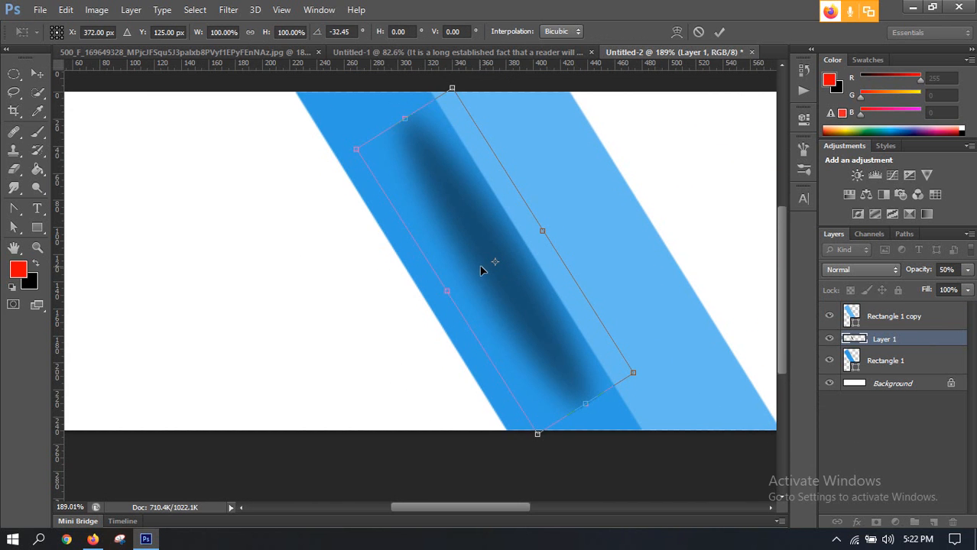
Tuck the rotated ellipse under the lighter band so only a soft shadow shows along the seam, and apply the transform
left_click_drag(480, 268, 537, 260)
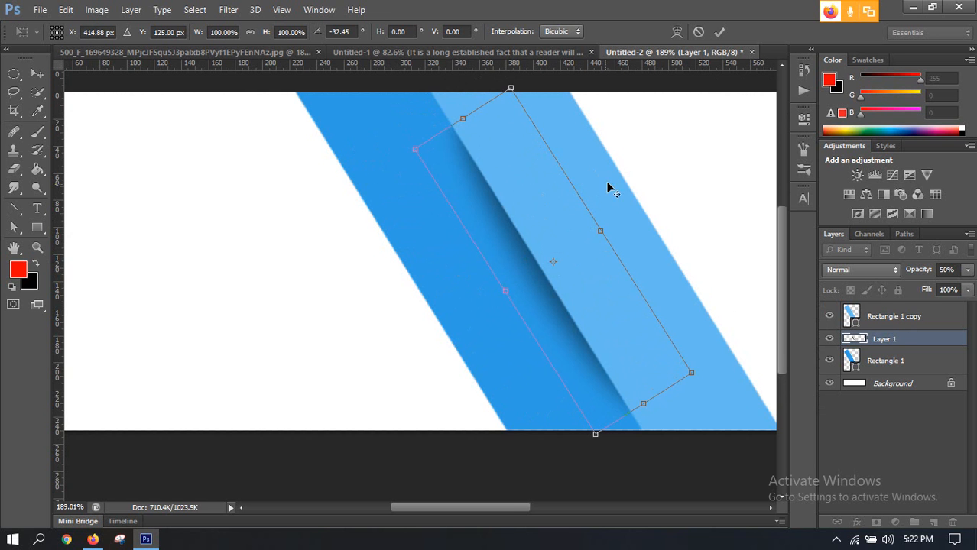
scroll(571, 214, "down", 1)
scroll(545, 218, "down", 1)
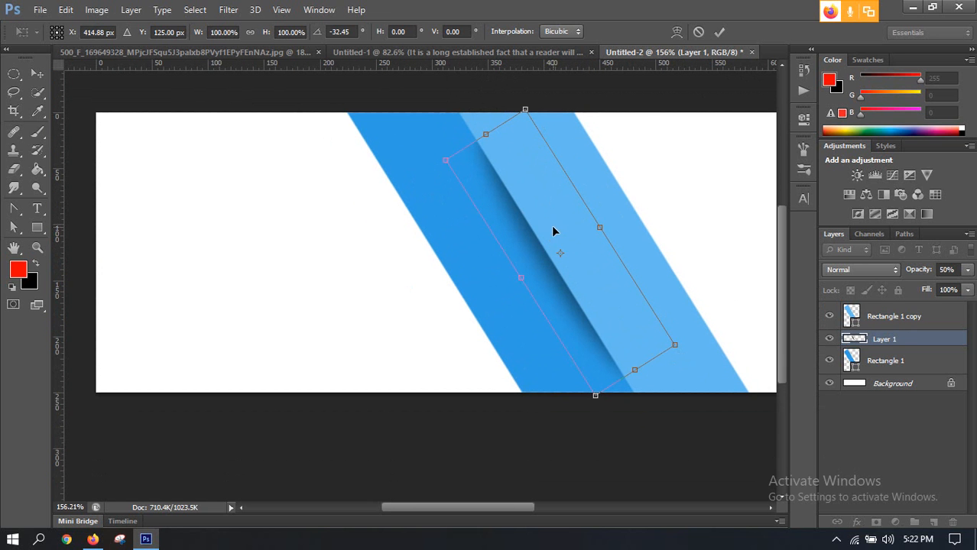
left_click_drag(545, 221, 547, 218)
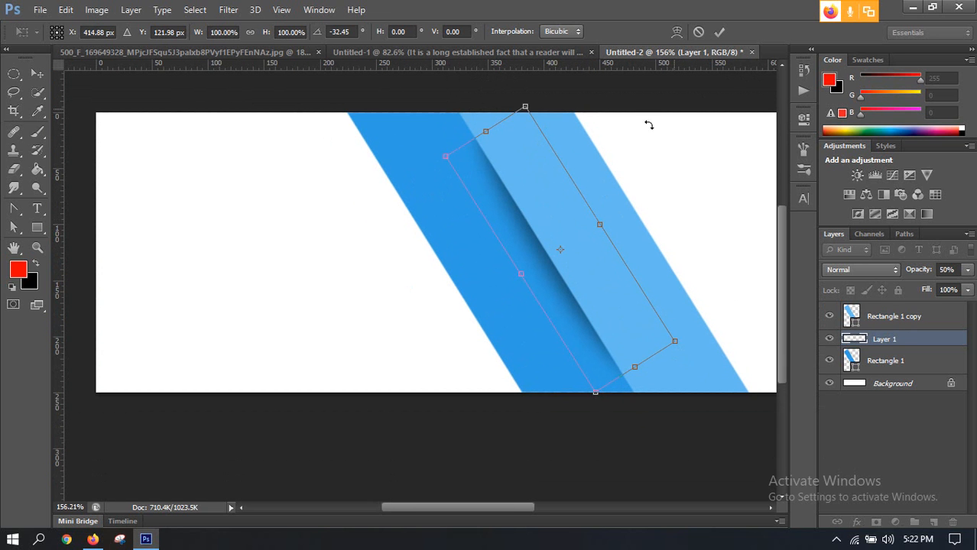
left_click(720, 32)
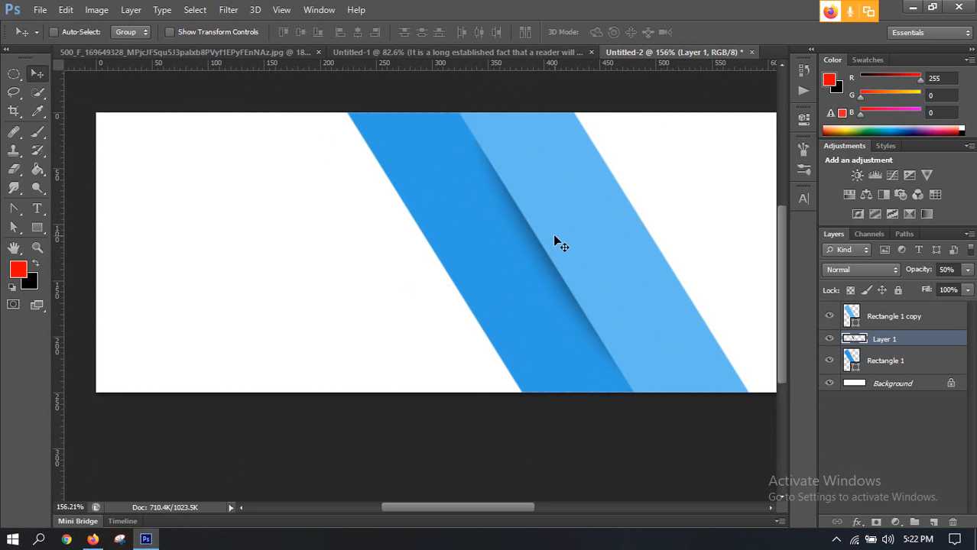
Duplicate the Layer 1 shadow, place the copy above Rectangle 1 copy, and move it onto the lighter band's outer edge
scroll(610, 256, "down", 5)
scroll(392, 289, "up", 4)
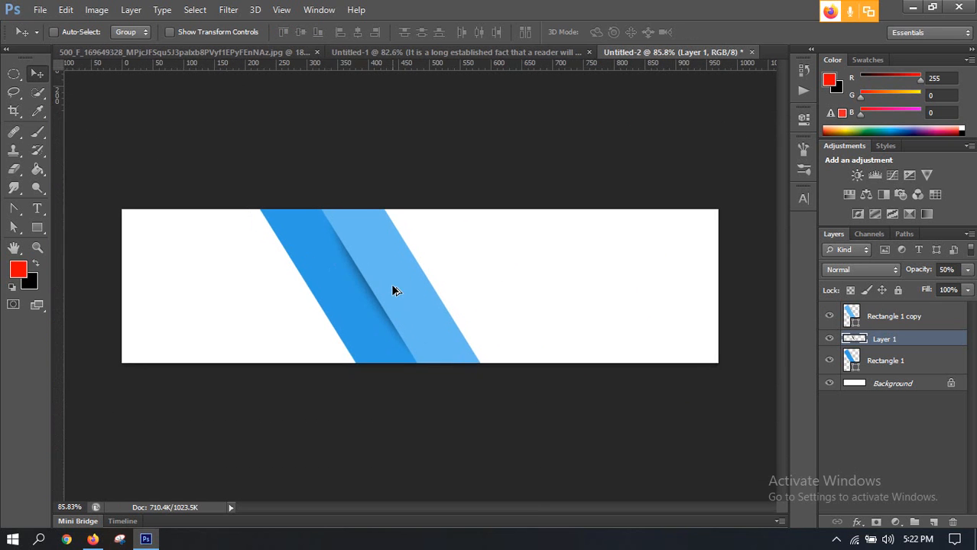
key("alt")
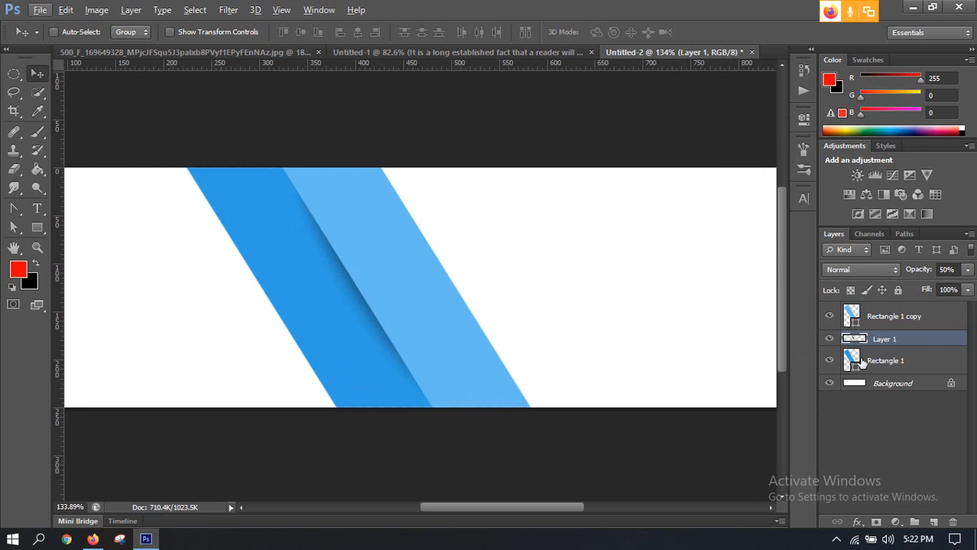
key("ctrl+j")
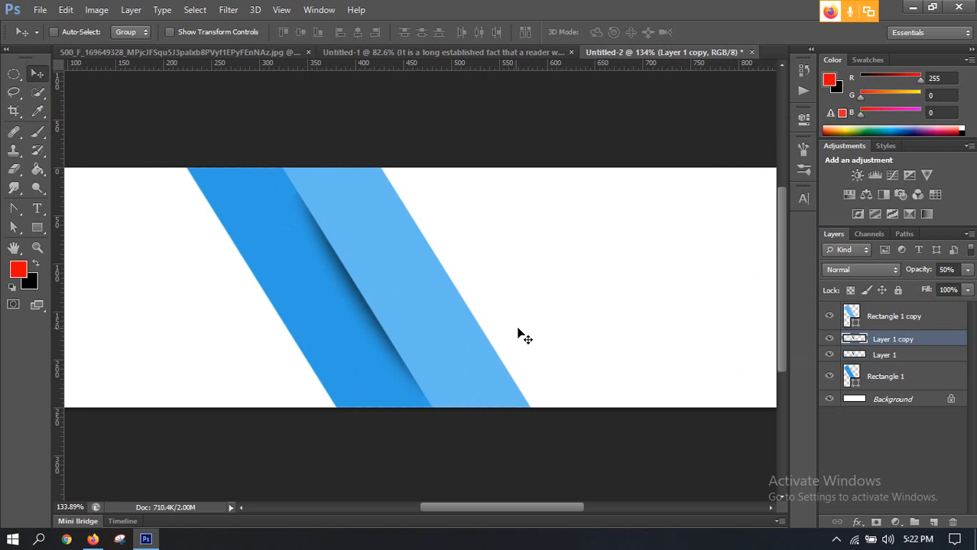
left_click_drag(909, 340, 840, 310)
left_click_drag(388, 292, 480, 273)
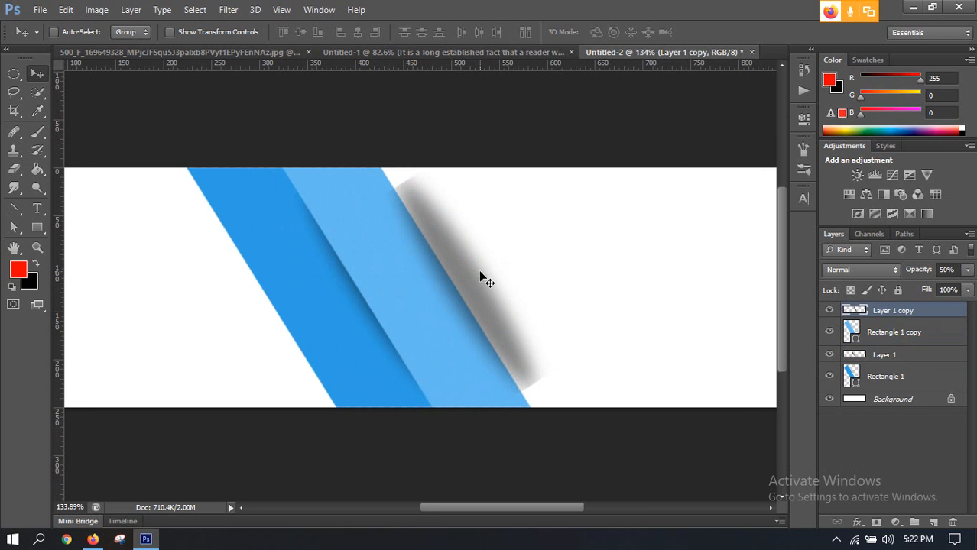
Trim the Layer 1 copy shadow to the lighter band by deleting everything outside the outline of Rectangle 1 copy, and deselect
scroll(433, 266, "up", 2)
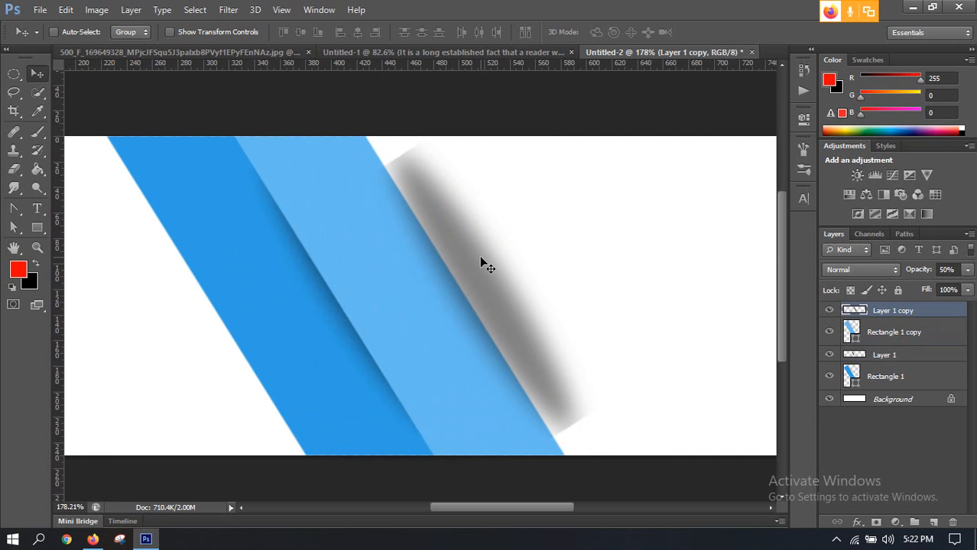
left_click(851, 329, "ctrl")
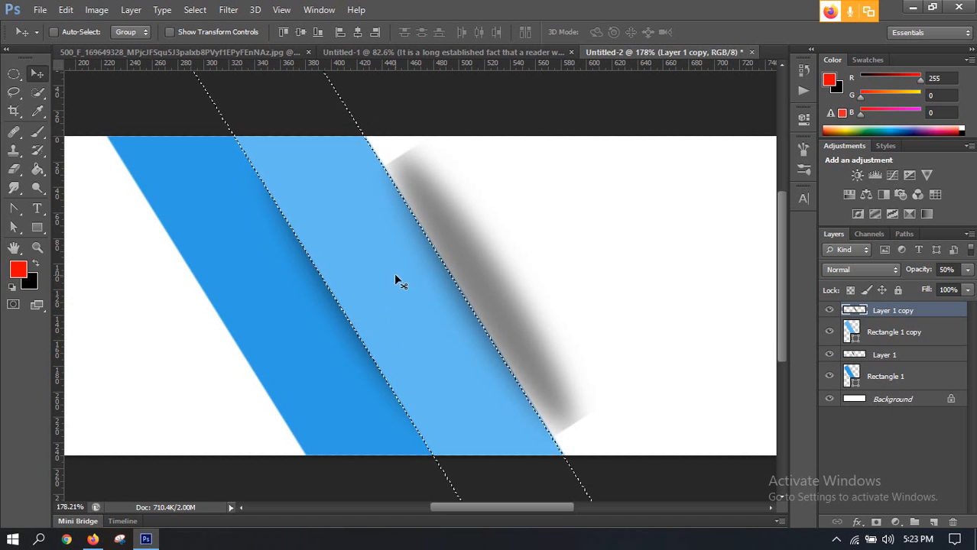
left_click(829, 310)
left_click(830, 310)
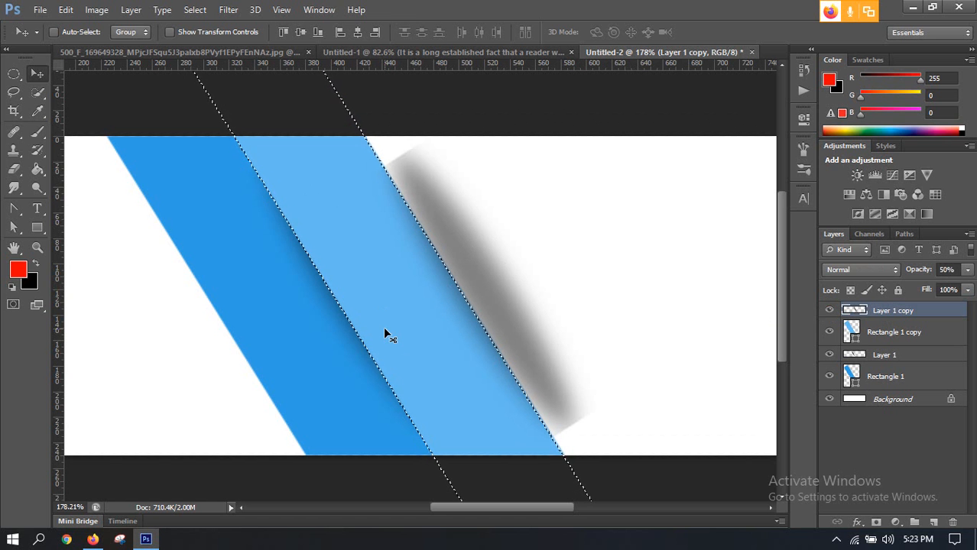
key("ctrl+shift+i")
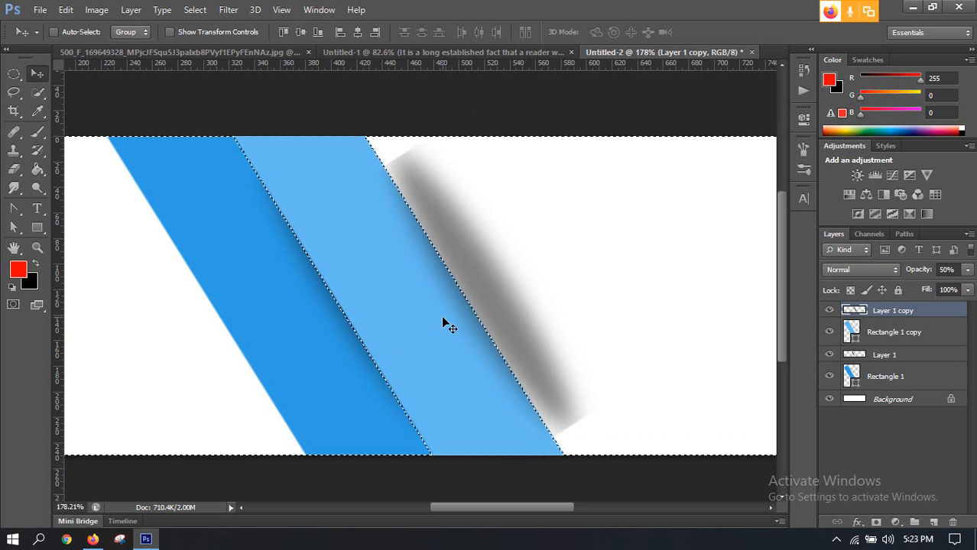
key("Delete")
key("ctrl+d")
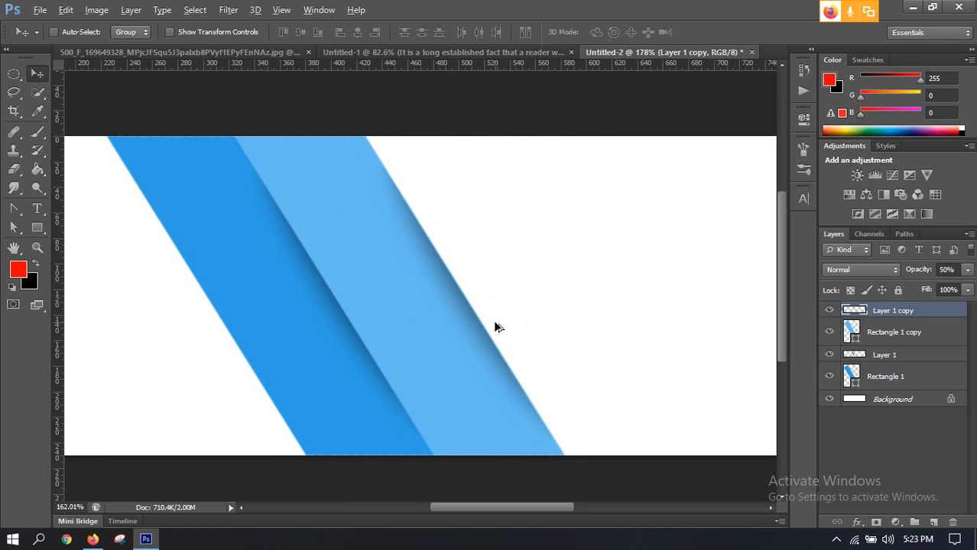
Examine the shadowed bands and compare them with the finished banner in Untitled-1, returning to Untitled-2
scroll(495, 325, "down", 5, "alt")
scroll(410, 265, "up", 3, "alt")
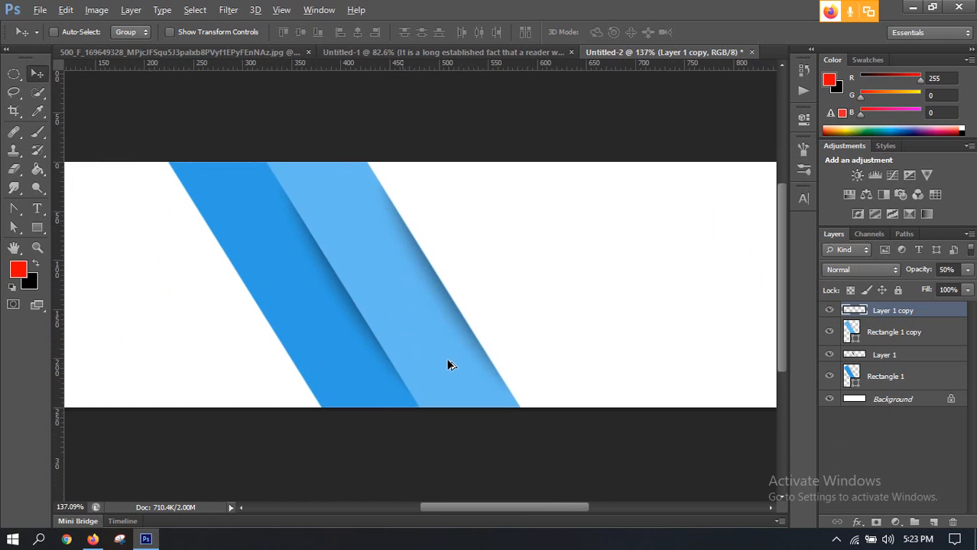
scroll(416, 309, "up", 1, "alt")
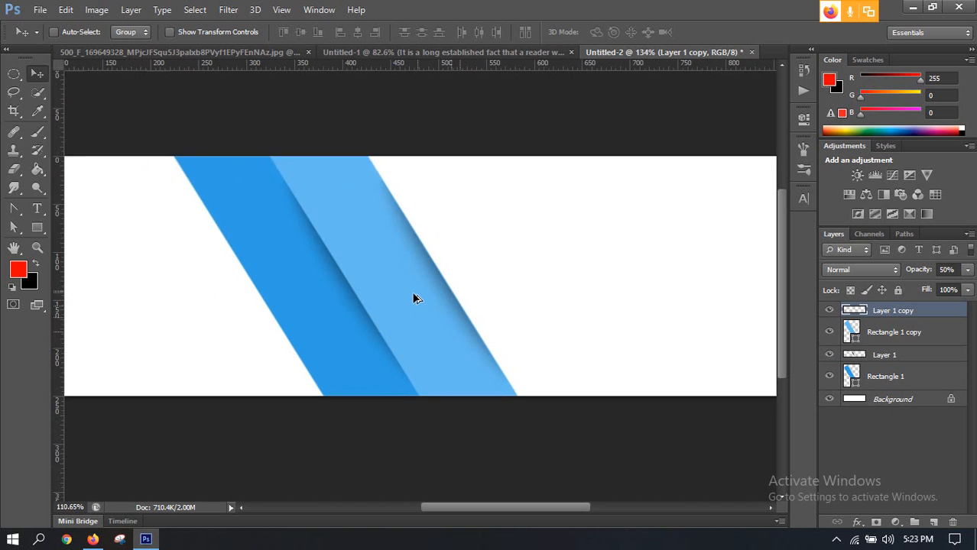
scroll(419, 294, "down", 2, "alt")
scroll(422, 277, "up", 1)
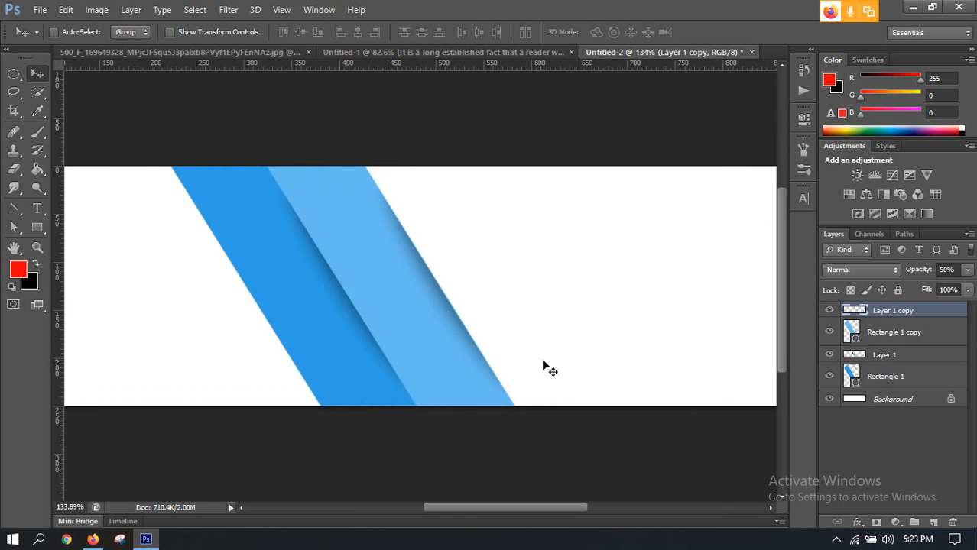
scroll(528, 351, "down", 1)
scroll(505, 329, "up", 2)
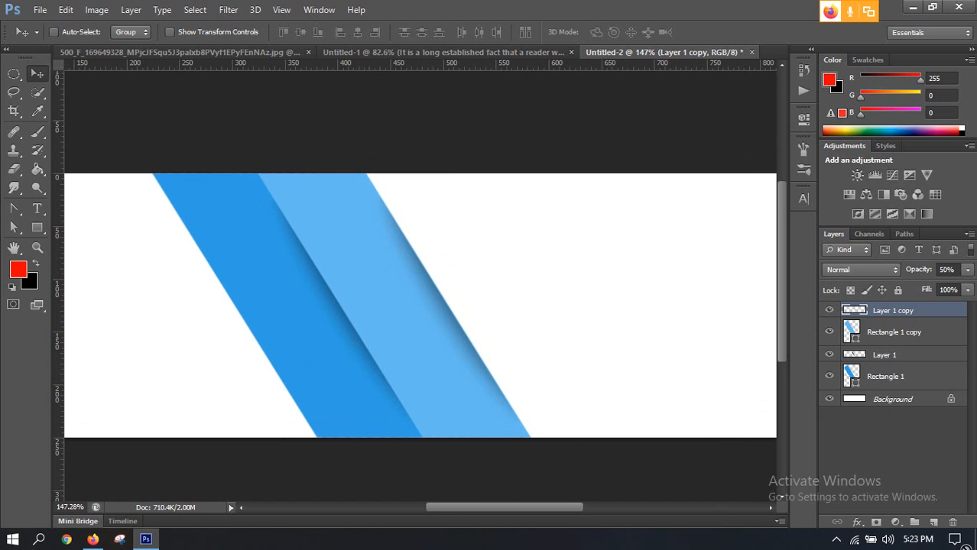
left_click(342, 52)
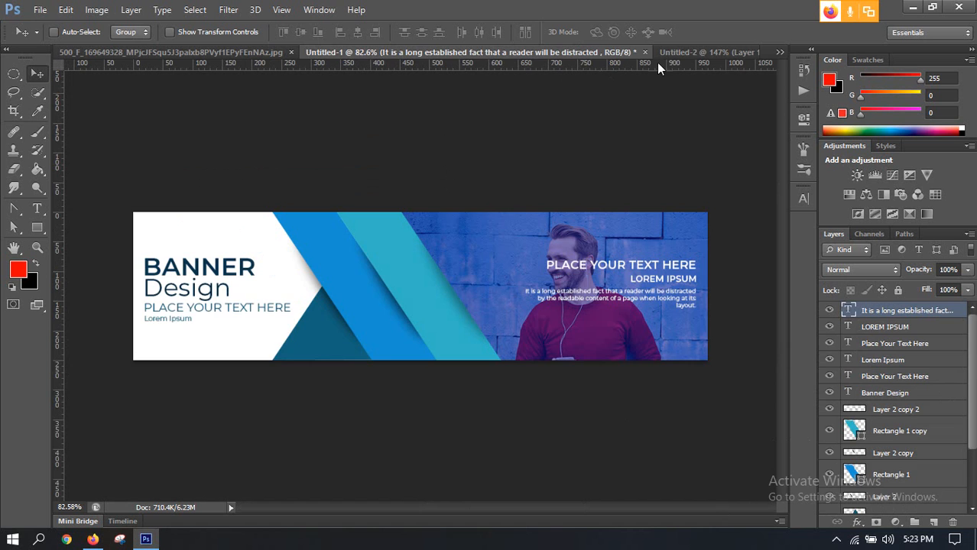
left_click(671, 51)
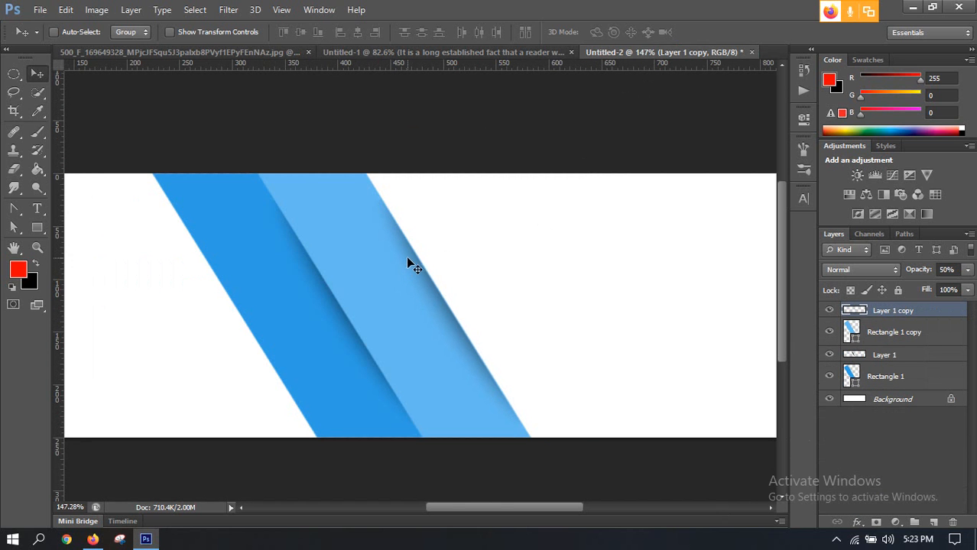
Try deleting the Layer 1 copy shadow inside the outline of Rectangle 1 copy, and undo the deletion
left_click(854, 332, "ctrl")
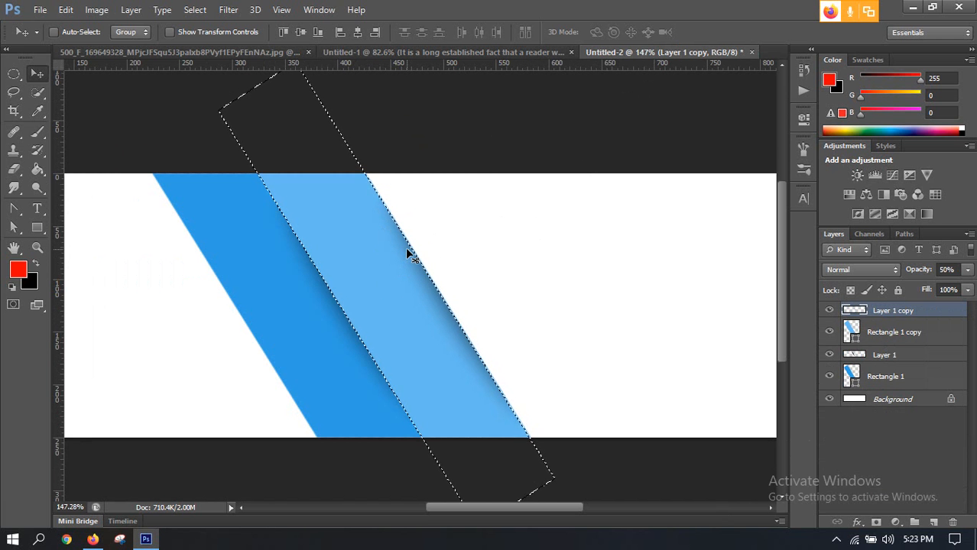
key("Delete")
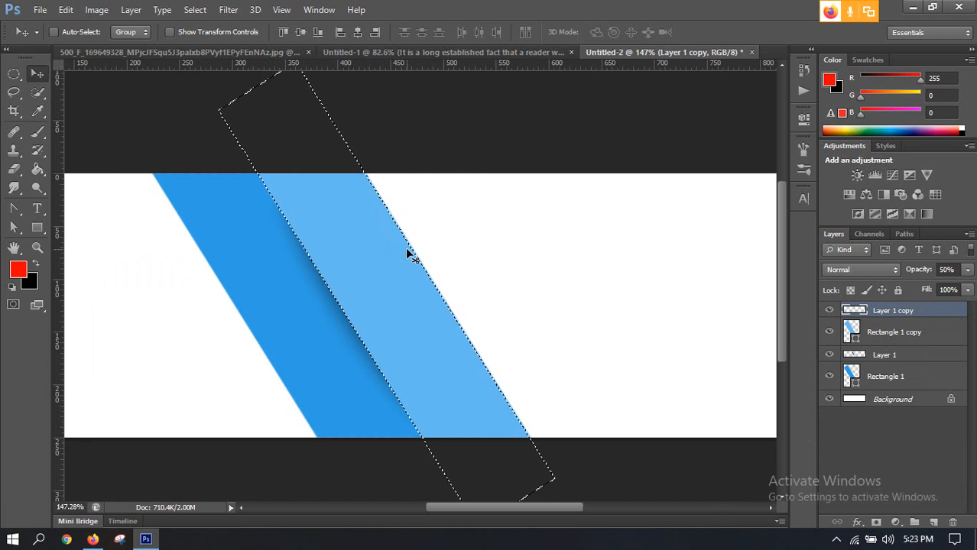
key("ctrl+z")
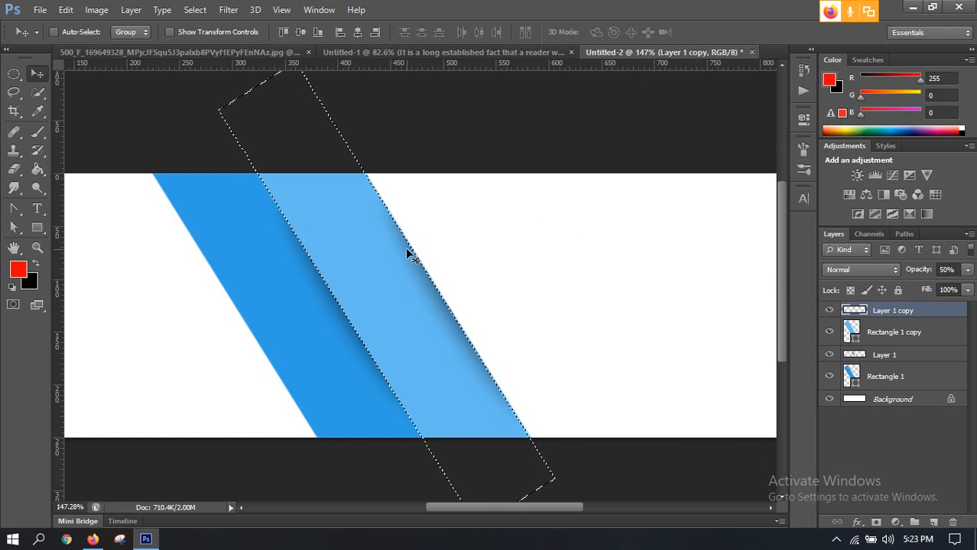
key("ctrl+shift+i")
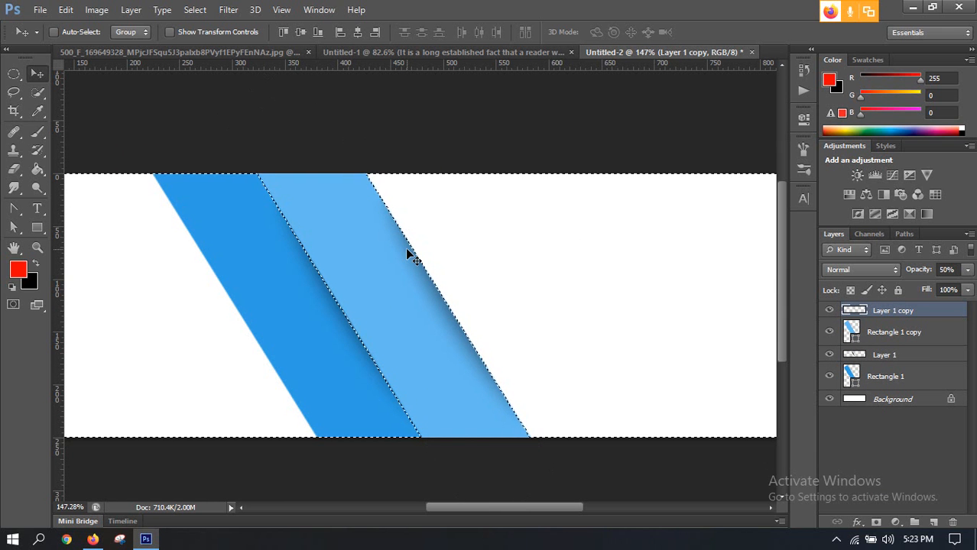
key("ctrl+d")
scroll(414, 268, "down", 1)
scroll(414, 272, "down", 2)
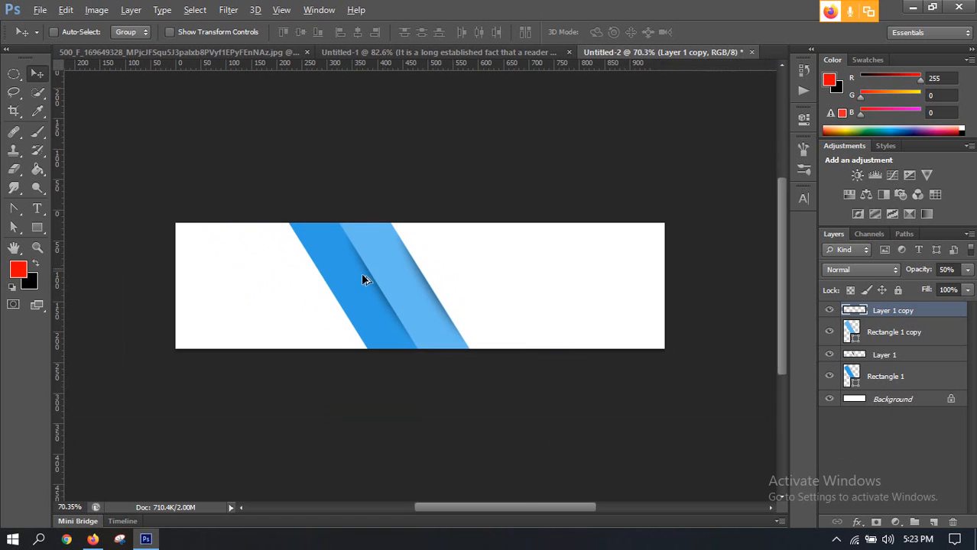
scroll(410, 301, "up", 1)
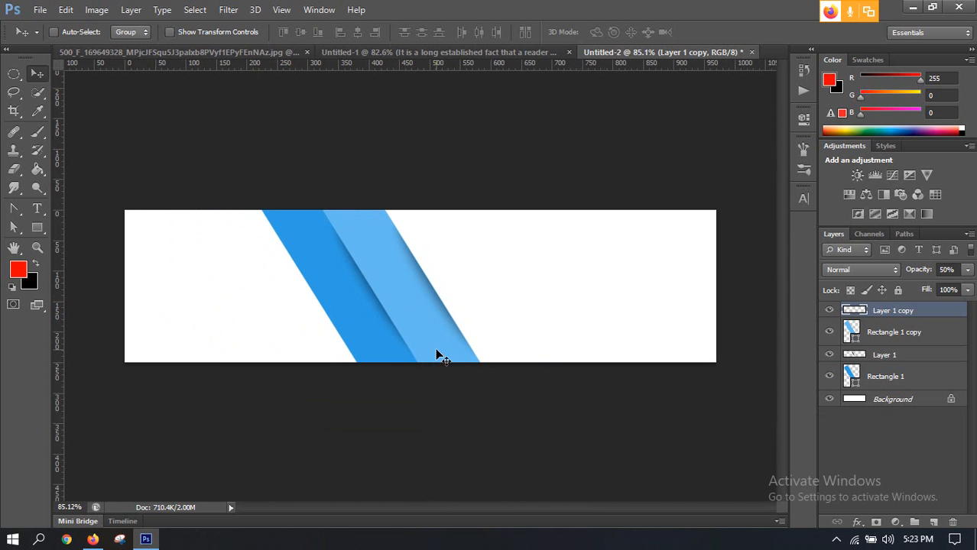
scroll(433, 332, "down", 2)
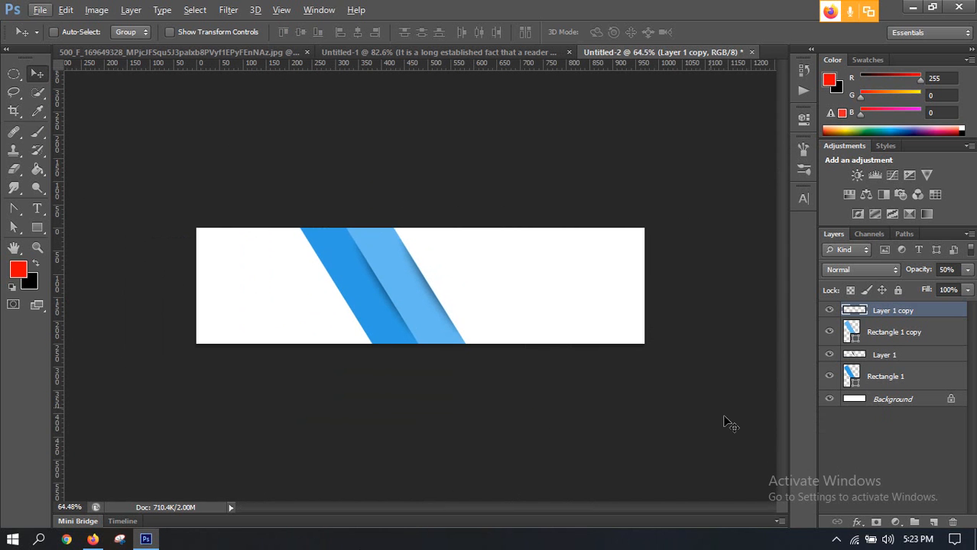
Switch to the Google Meet call in Firefox, look through the meeting chat, and stop presenting the screen
left_click(92, 539)
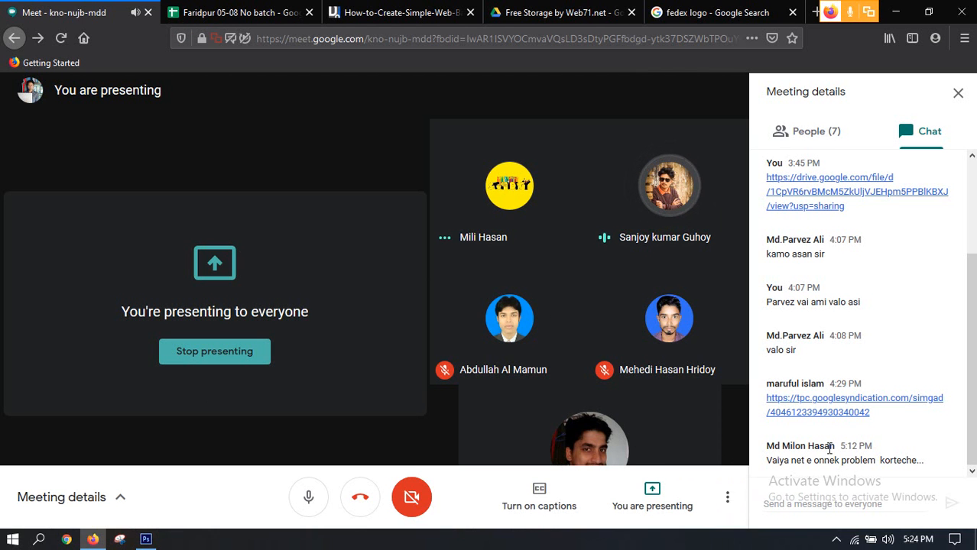
scroll(821, 397, "up", 3)
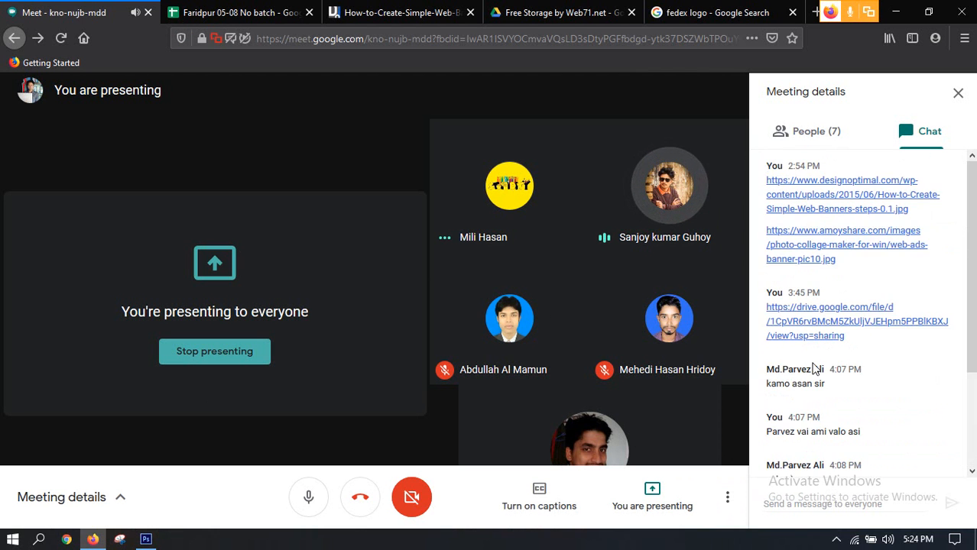
scroll(815, 369, "down", 3)
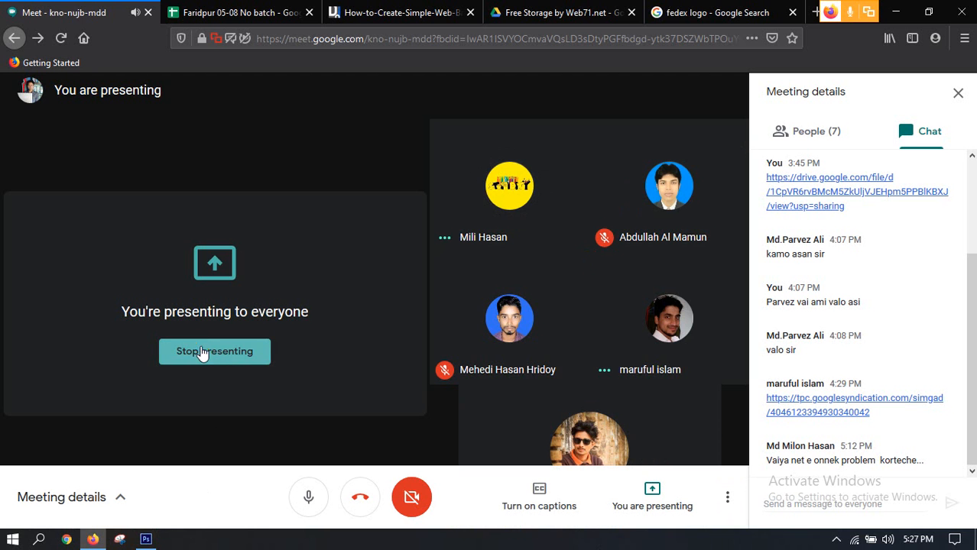
left_click(202, 354)
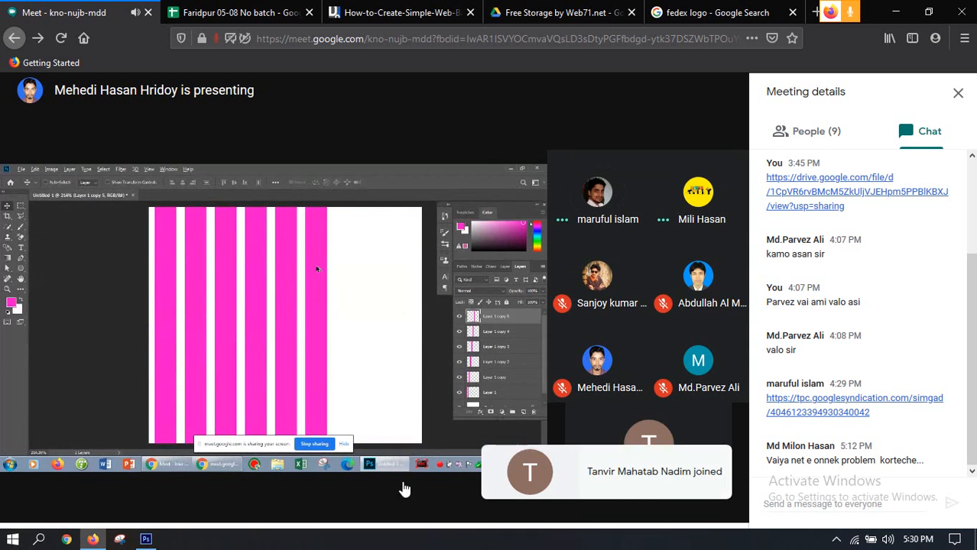
Switch to Photoshop and turn on Smart Guides for Untitled-2
left_click(146, 539)
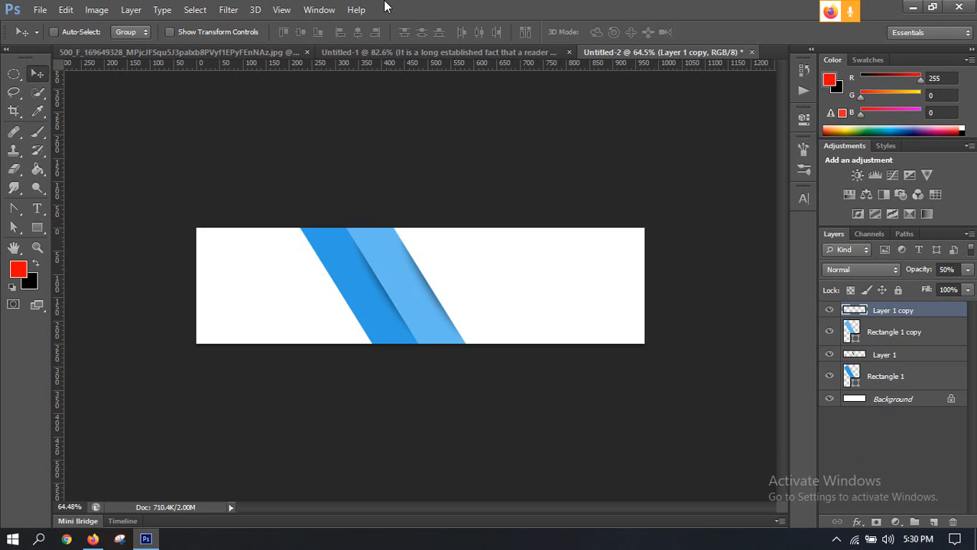
left_click(280, 9)
mouse_move(351, 222)
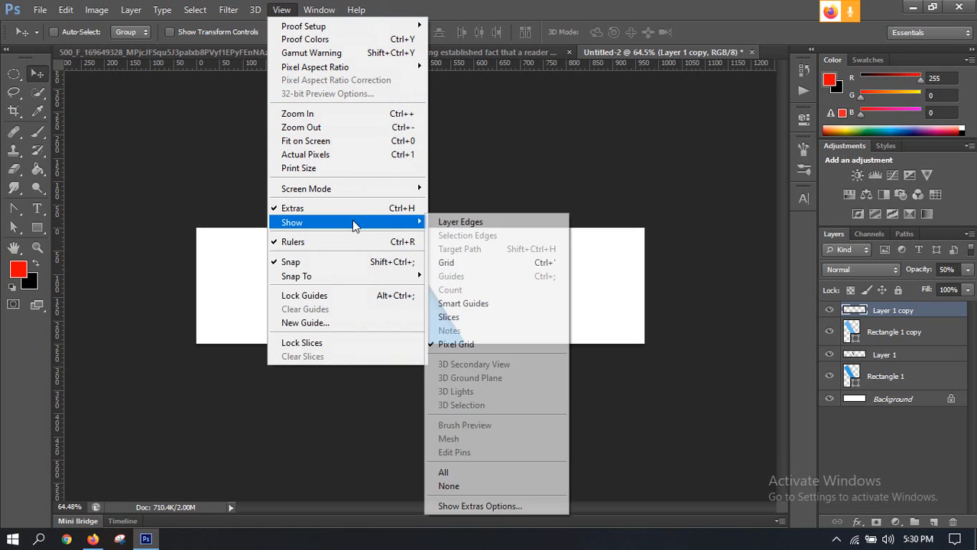
left_click(461, 305)
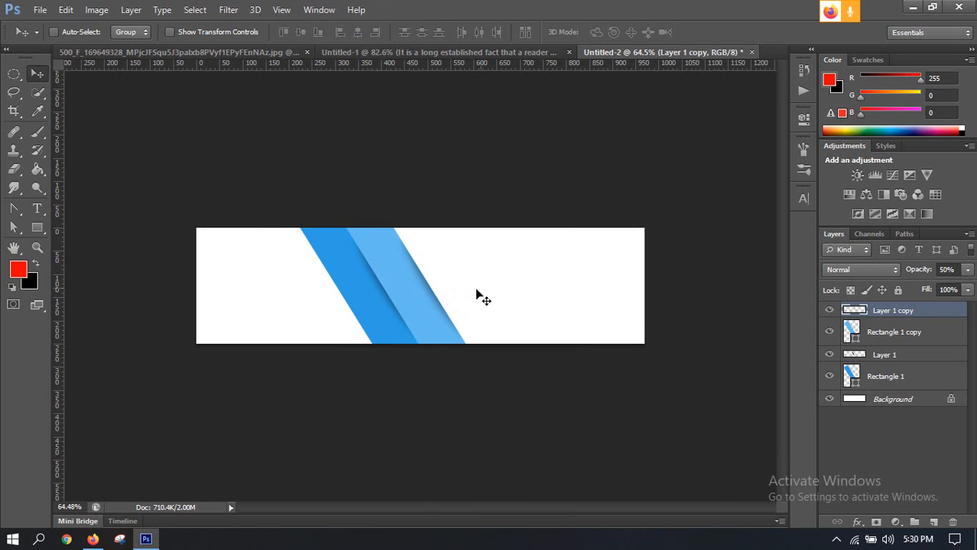
Try drawing two black rectangles over the blue bands, the second 143 px by 70 px, and undo both
left_click(44, 229)
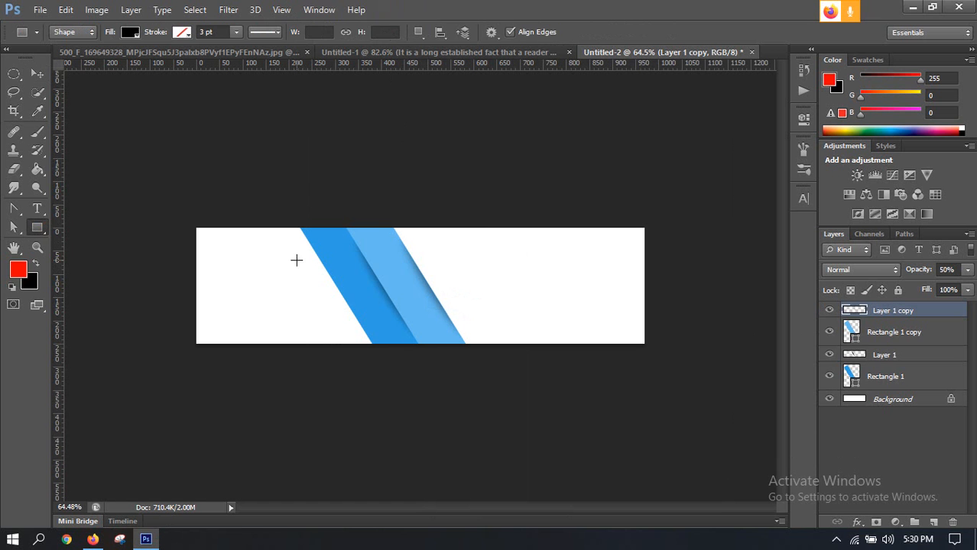
left_click_drag(297, 260, 357, 302)
left_click_drag(422, 261, 487, 293)
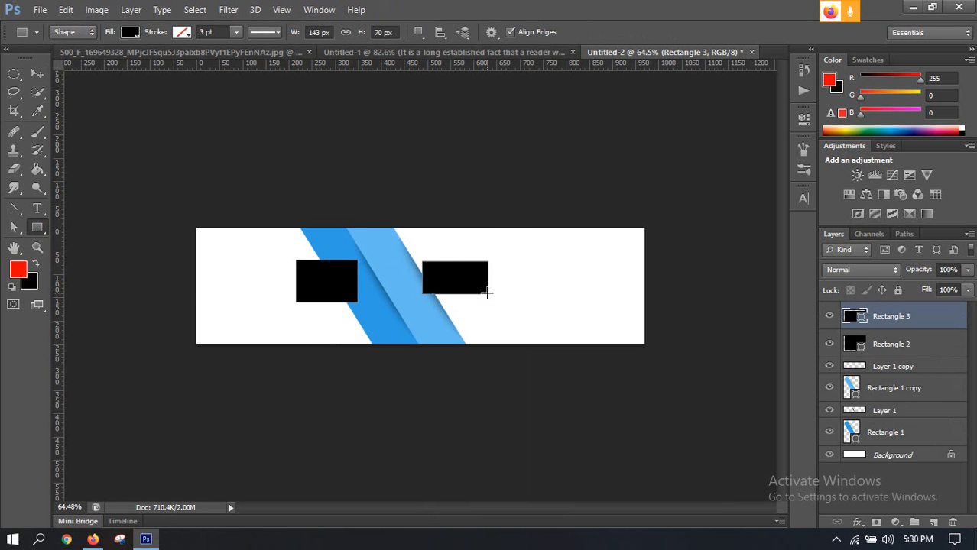
key("ctrl+alt+z")
key("ctrl+alt+z")
Switch to the Google Meet call in Firefox, watch the participant's presentation, and close the meeting details
left_click(92, 539)
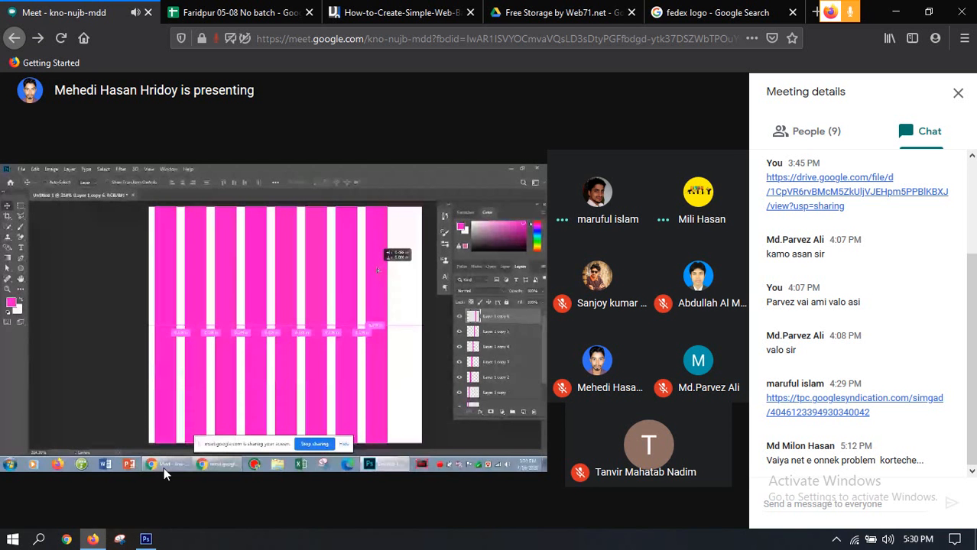
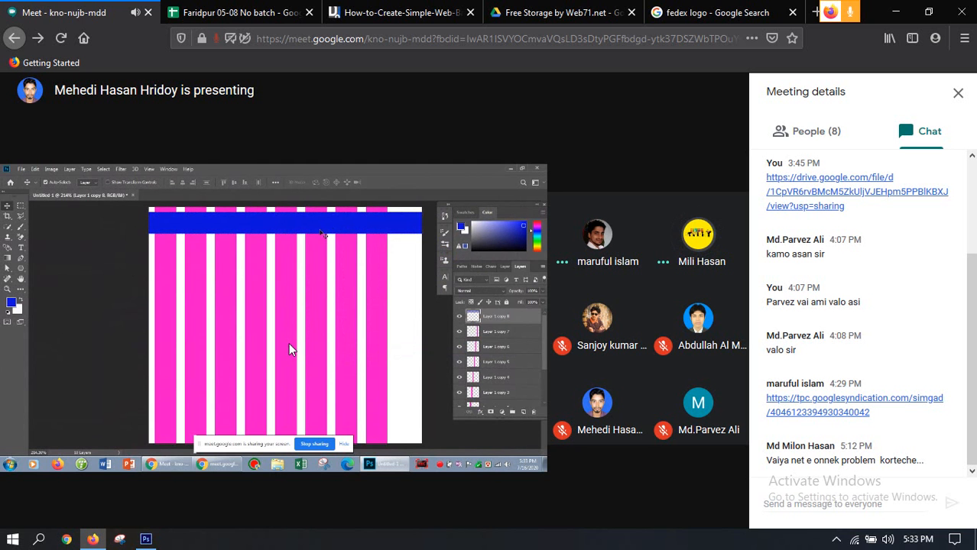
mouse_move(310, 325)
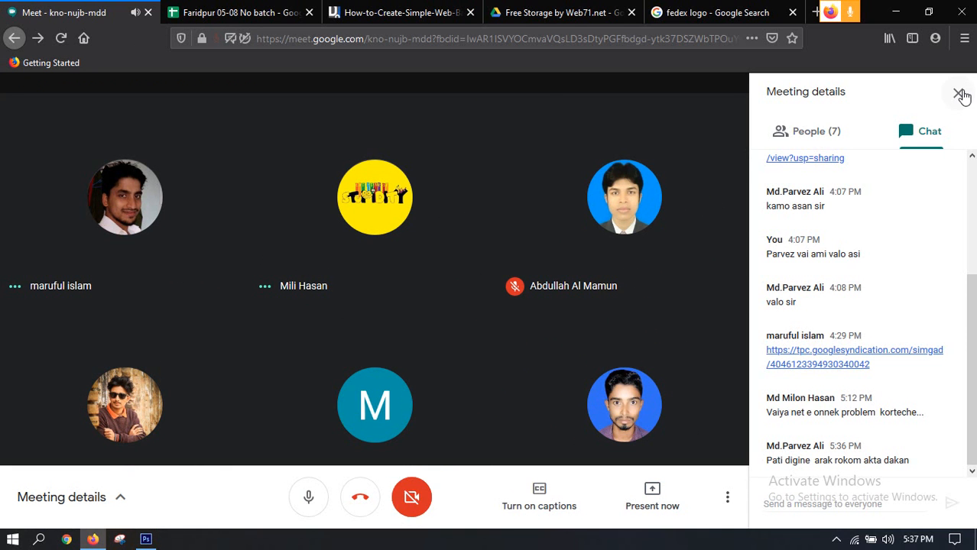
left_click(959, 94)
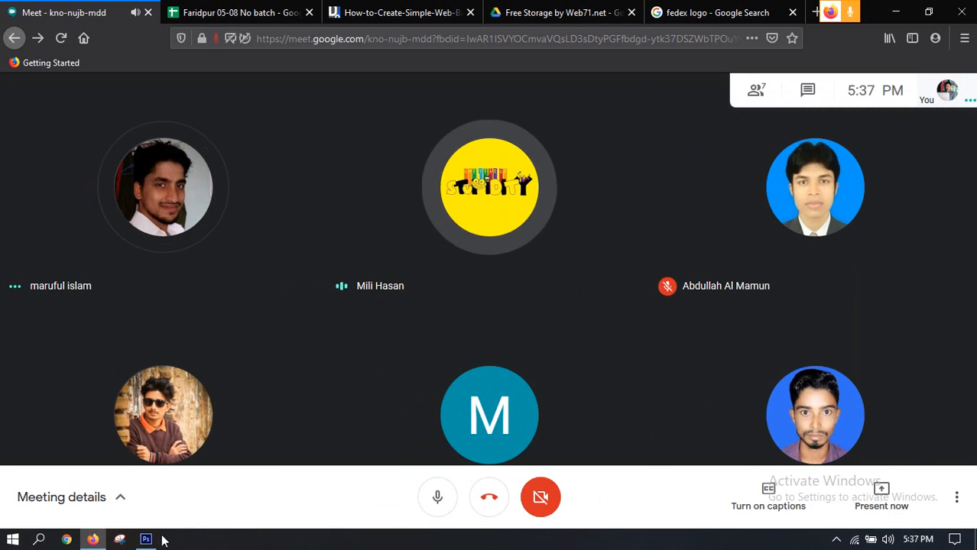
Present the entire screen to the Google Meet call
left_click(874, 514)
left_click(874, 400)
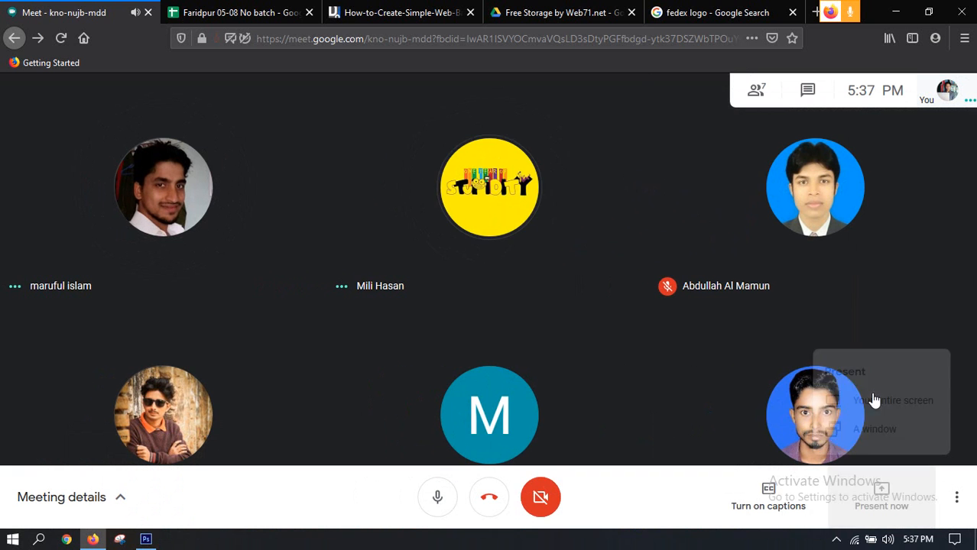
left_click(375, 100)
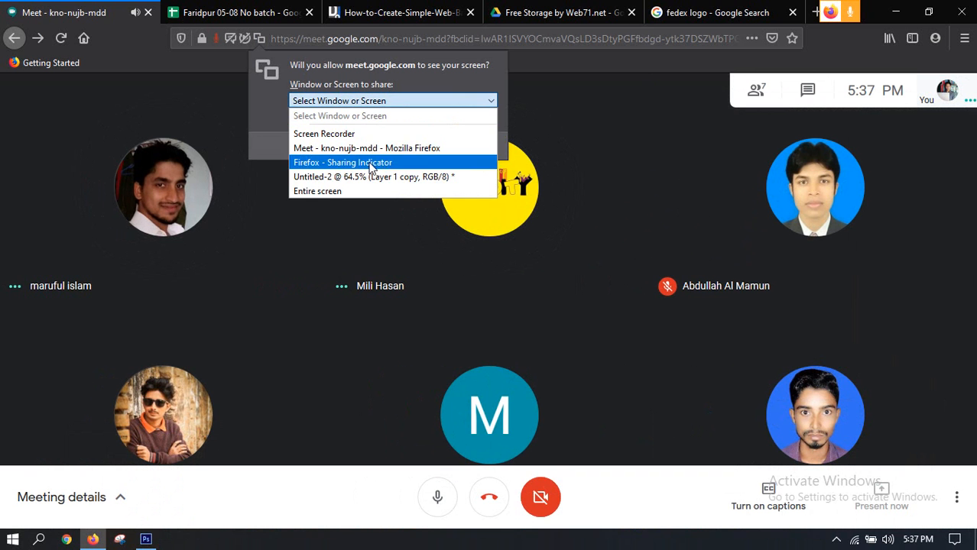
left_click(369, 192)
left_click(311, 284)
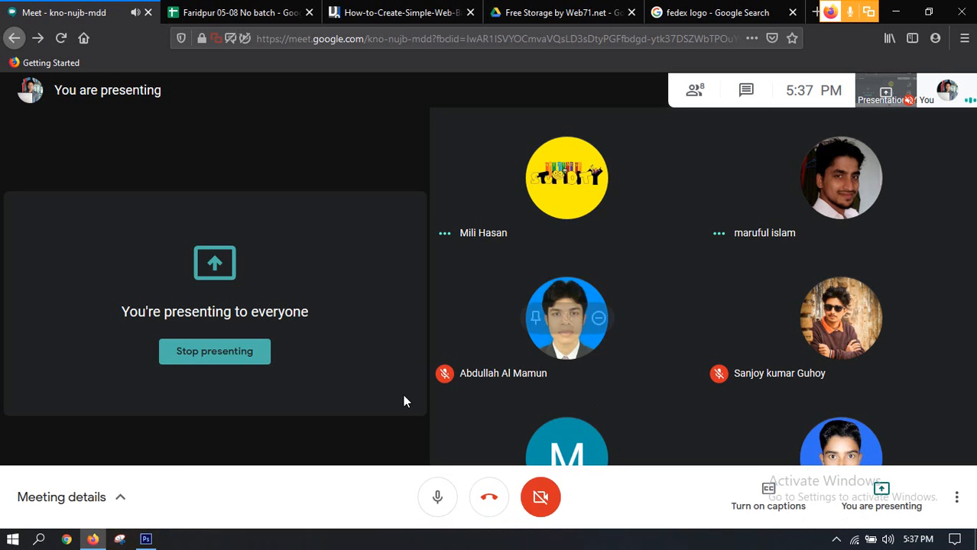
Switch to Photoshop, close Untitled-2 and the 500_F_169649328 reference image without saving, and activate the Move tool in Untitled-1
left_click(148, 539)
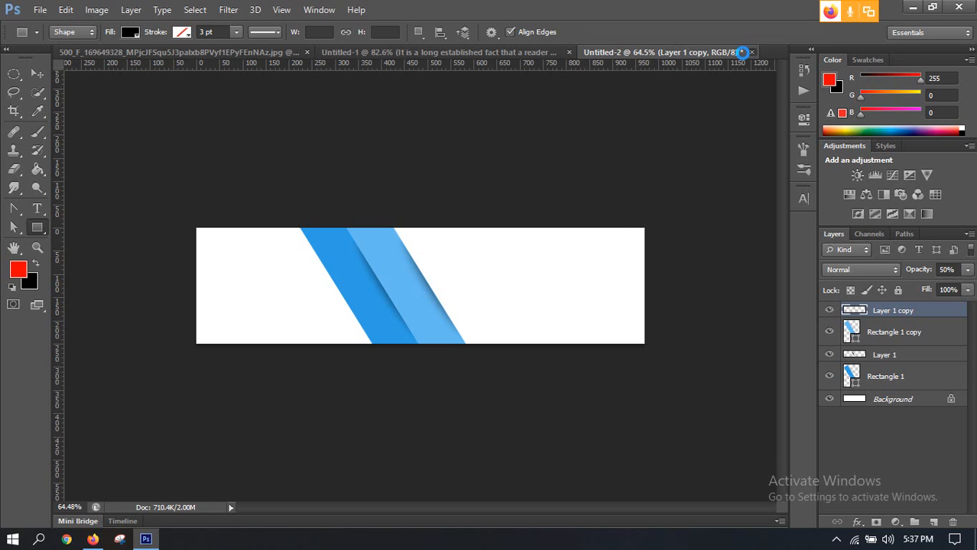
left_click(751, 52)
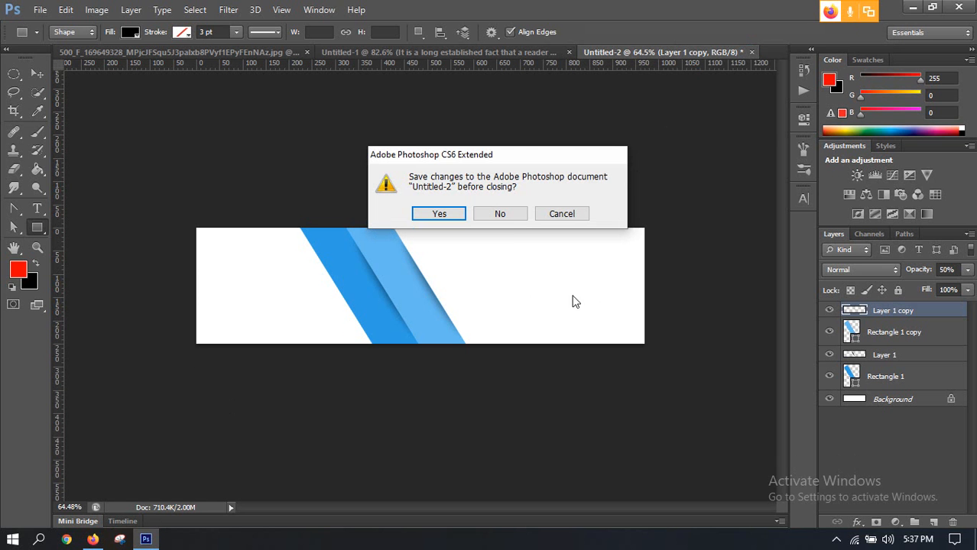
left_click(500, 215)
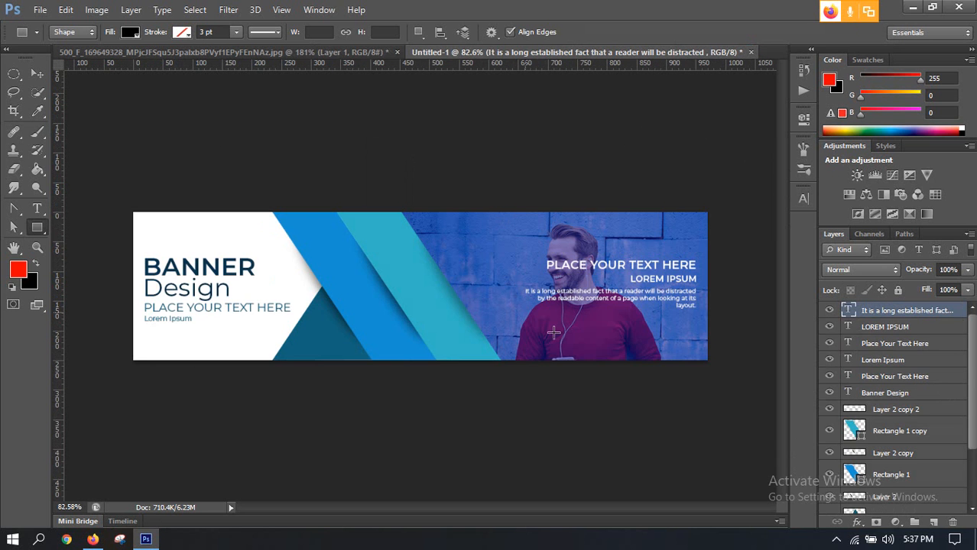
left_click(401, 57)
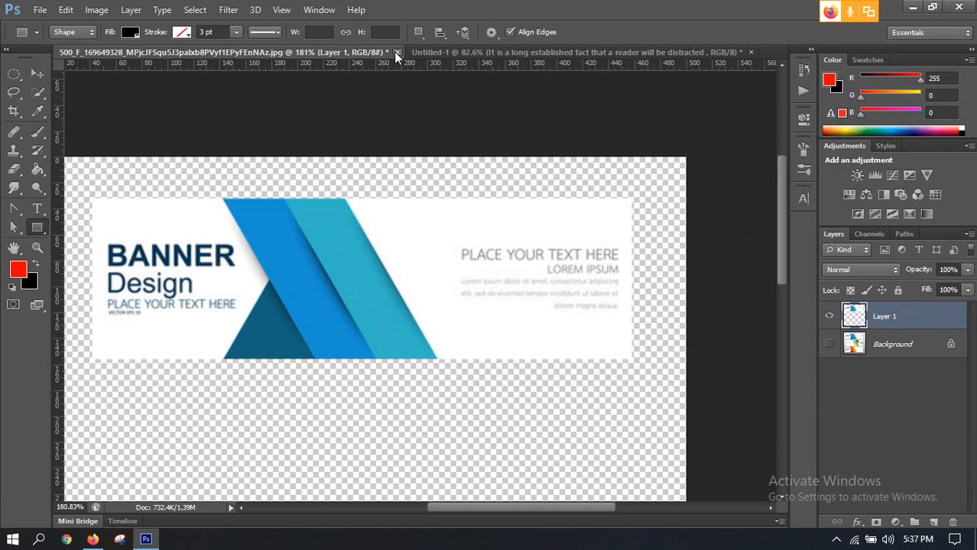
left_click(396, 52)
left_click(498, 219)
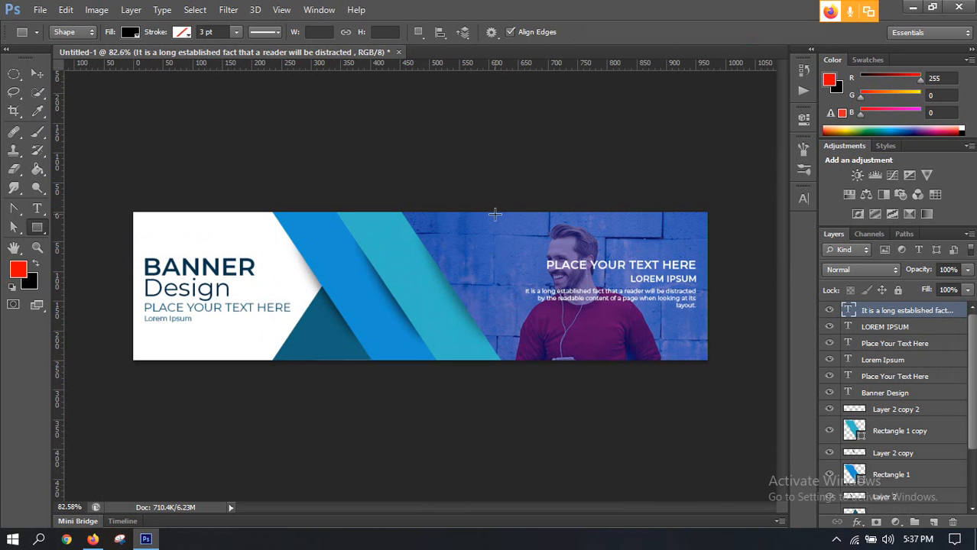
left_click(36, 73)
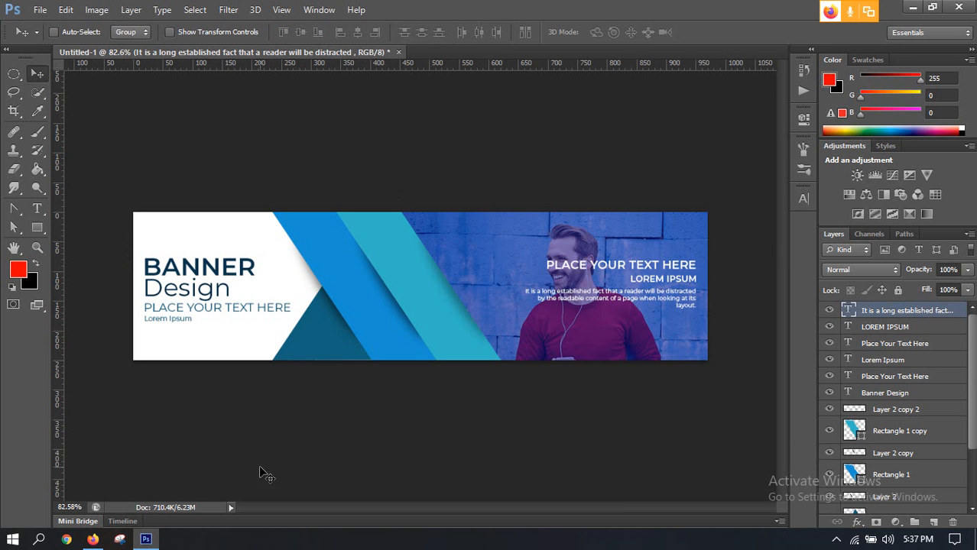
Switch to Firefox and replace the fedex logo image search with a Google Images search for "Business card"
mouse_move(93, 540)
left_click(93, 539)
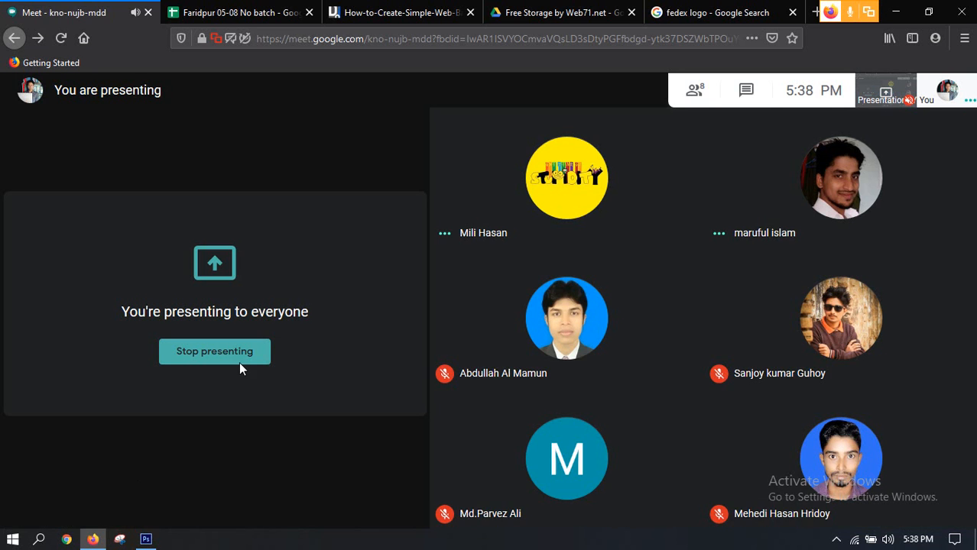
left_click(558, 12)
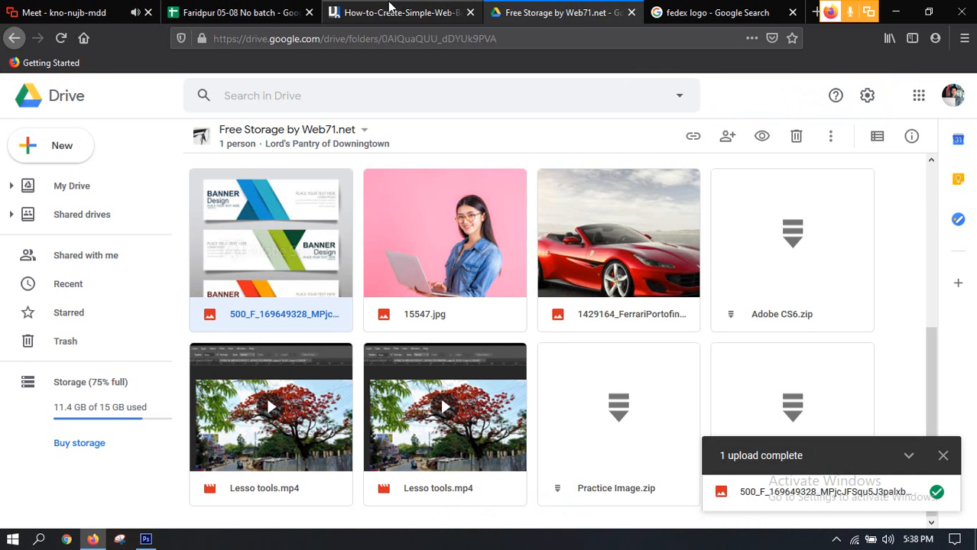
left_click(390, 9)
left_click(685, 13)
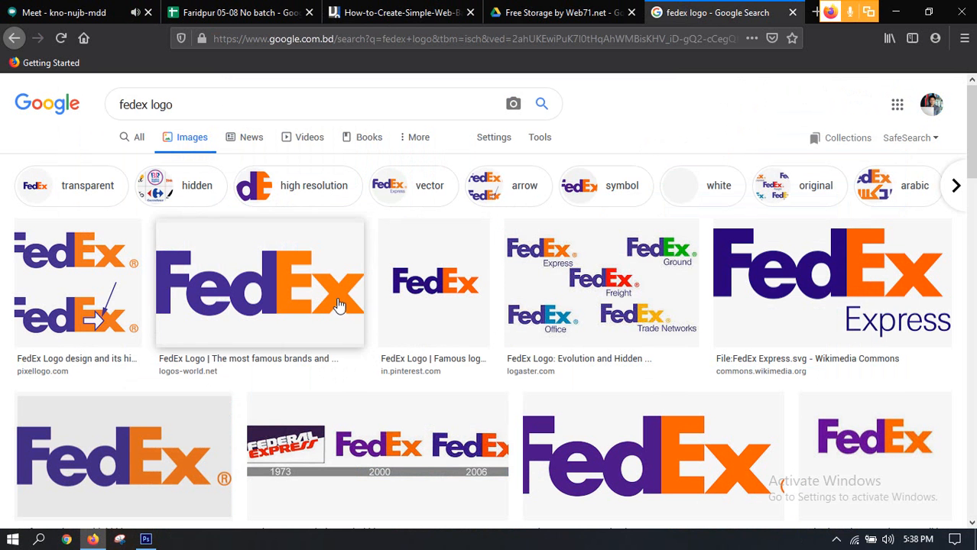
left_click_drag(187, 104, 94, 104)
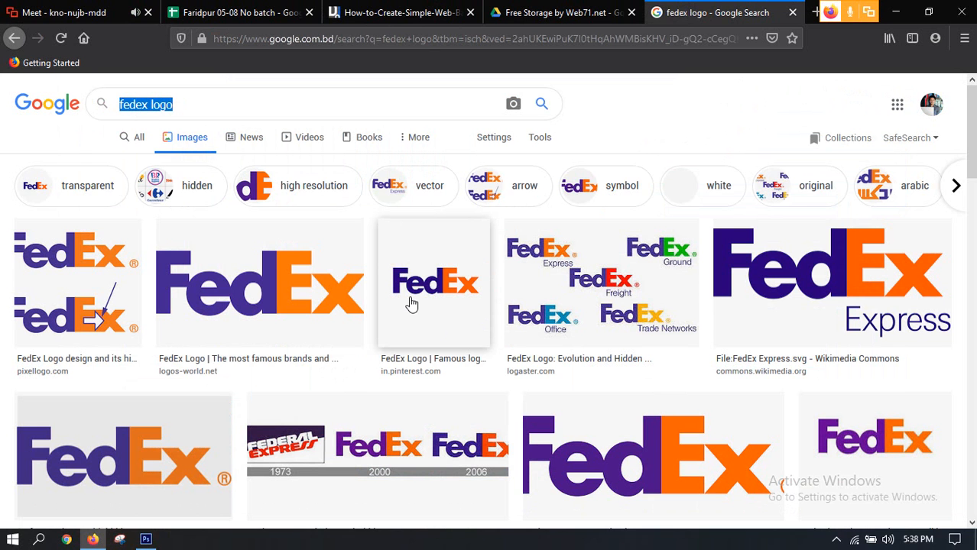
type("Busi")
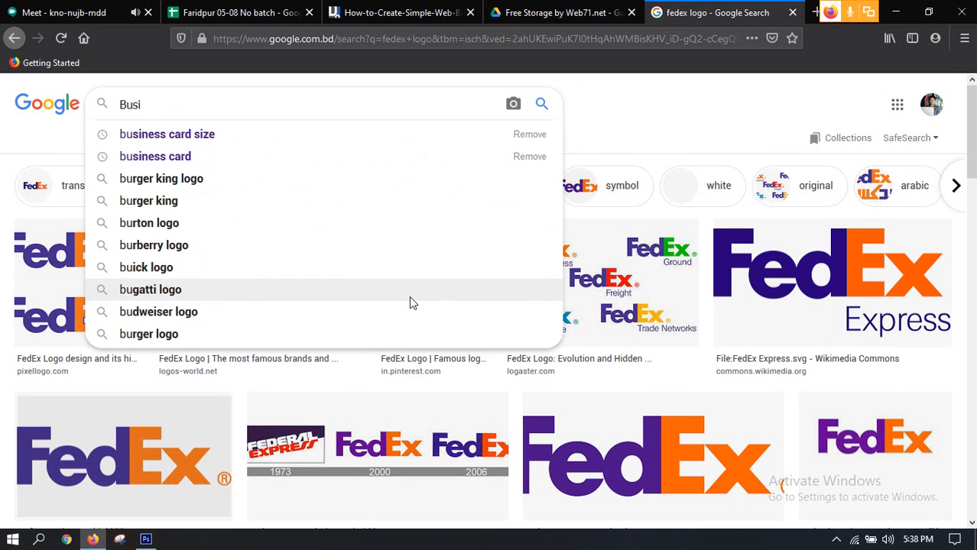
type("ness card")
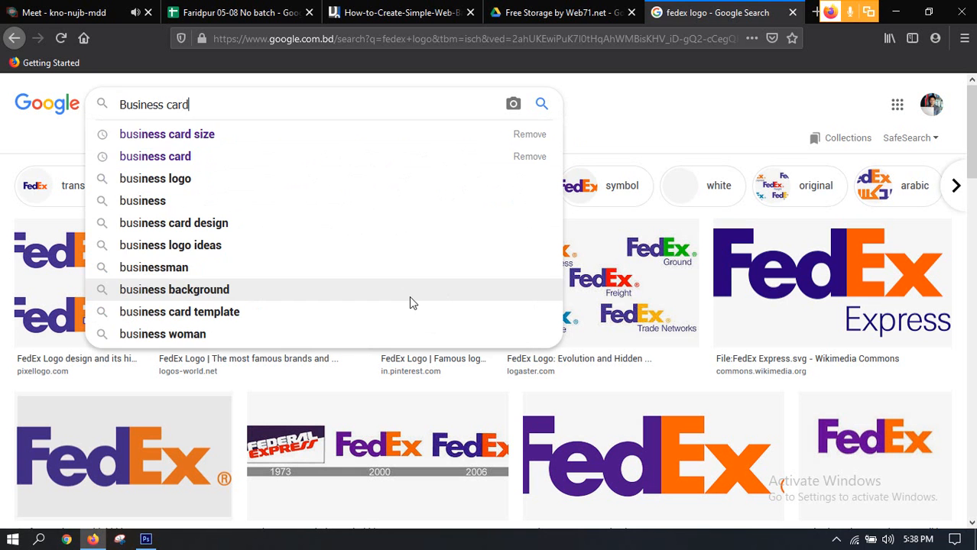
key("Return")
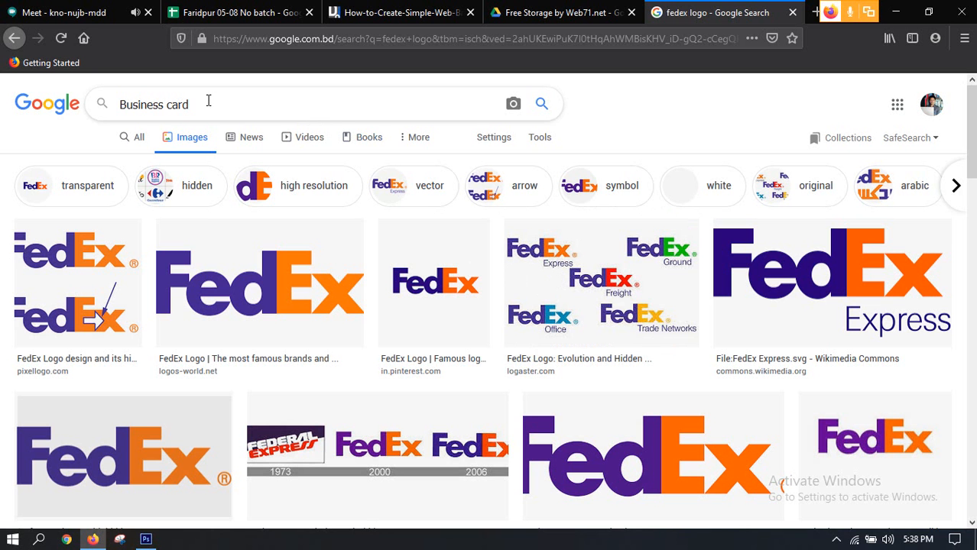
key("Return")
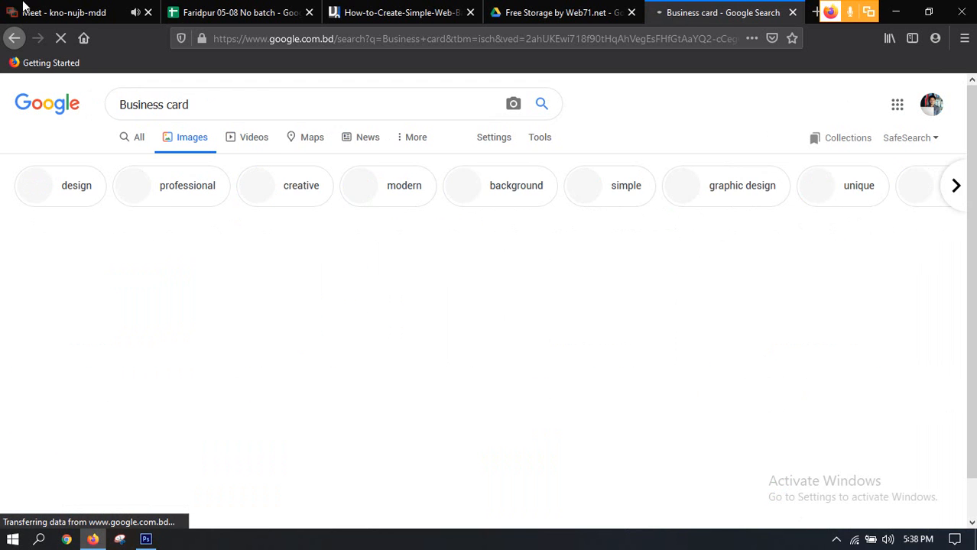
Check on the Google Meet call and view the Business card image results
left_click(54, 12)
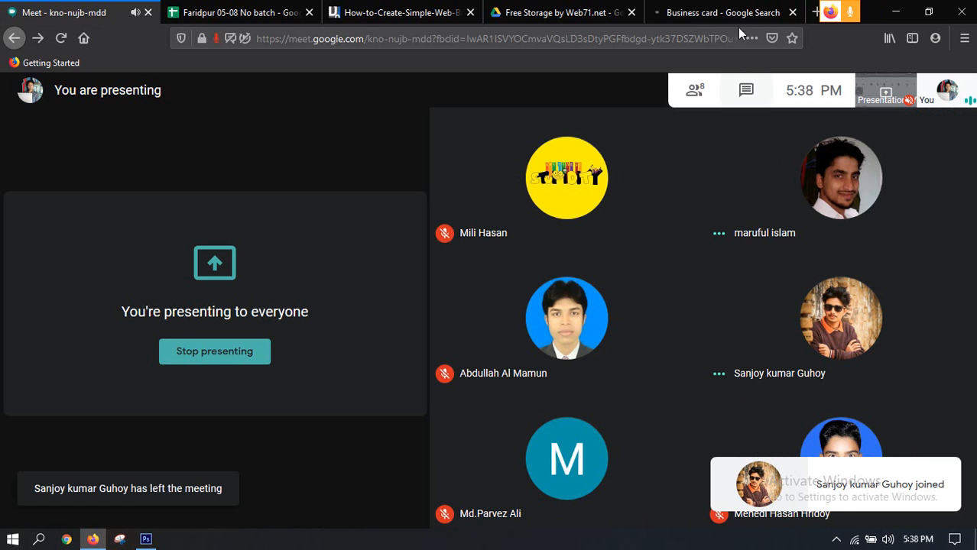
left_click(719, 12)
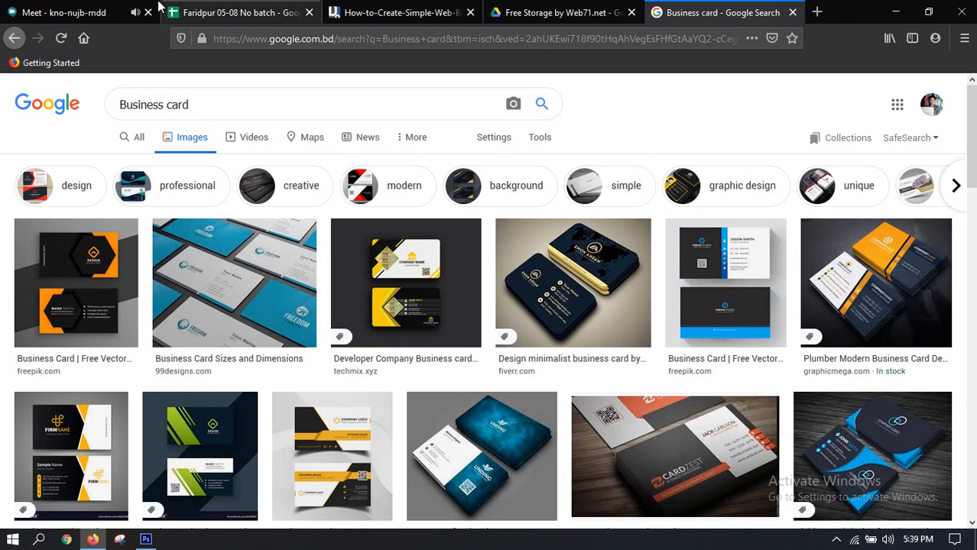
Reload the Google Meet page, allow microphone access, and rejoin the call with the camera off and the microphone on
left_click(88, 7)
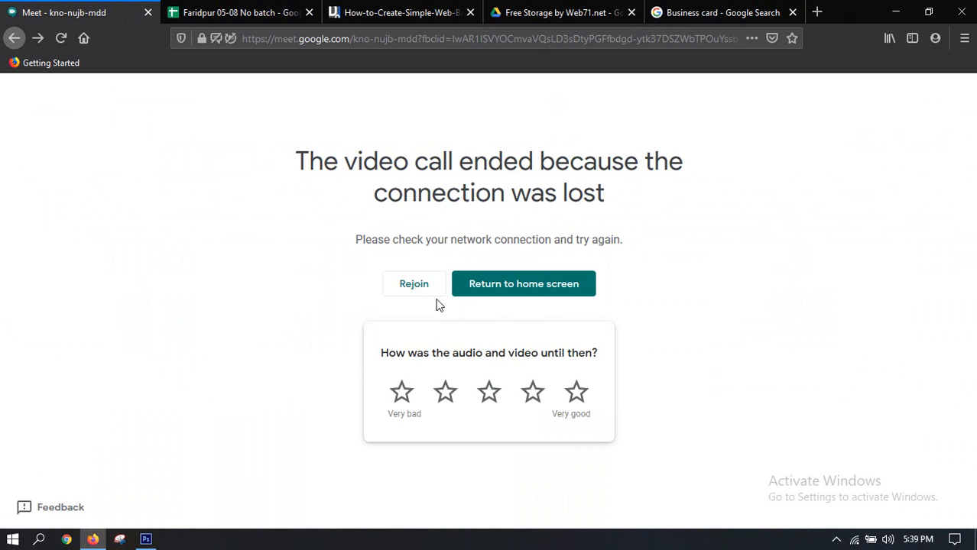
left_click(71, 34)
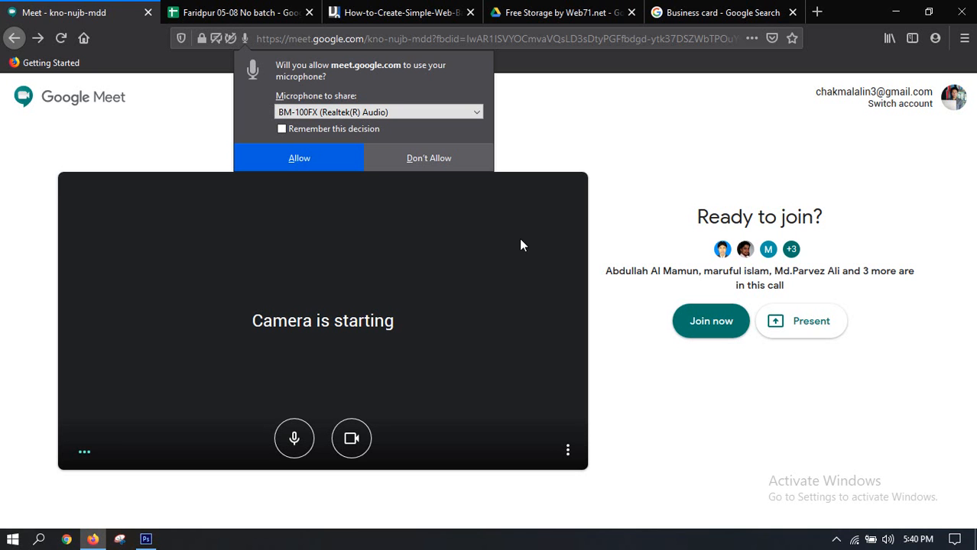
left_click(317, 157)
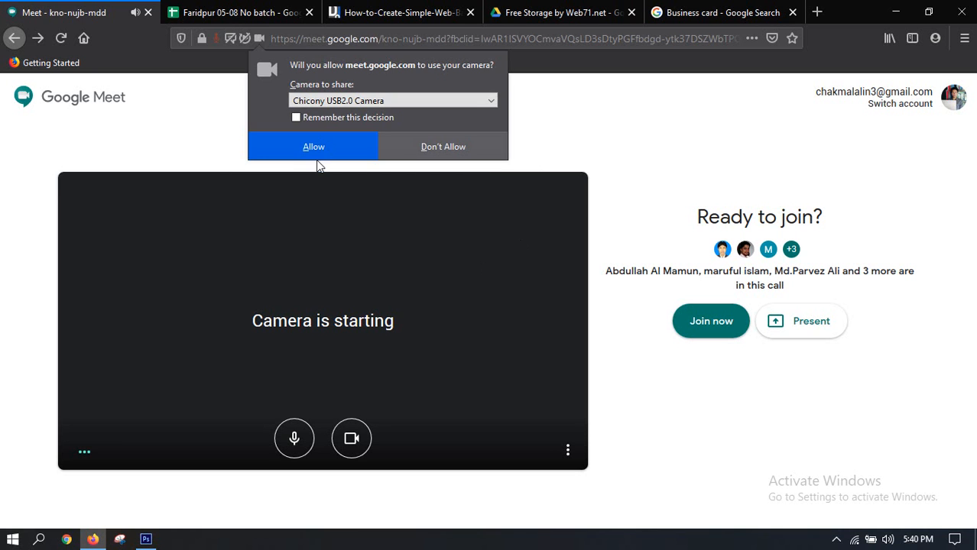
left_click(319, 158)
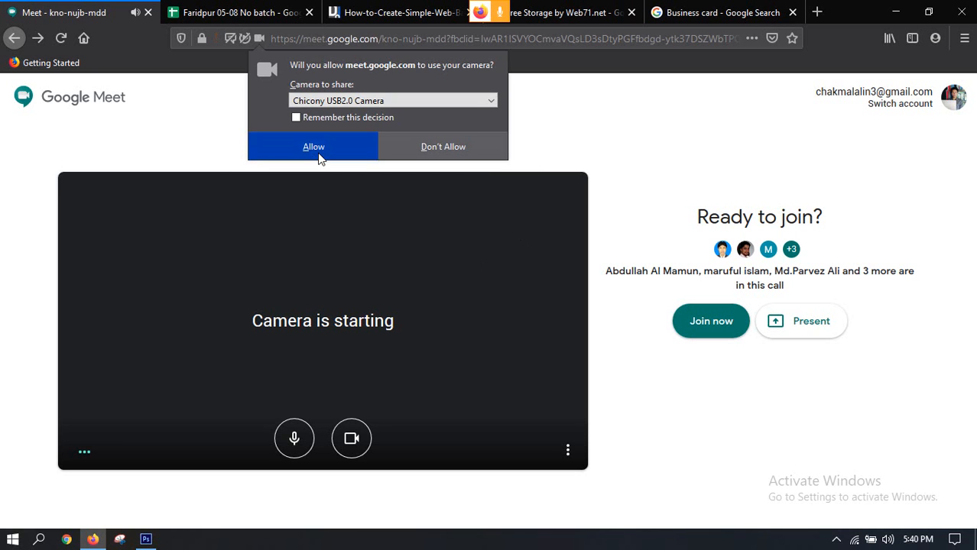
left_click(352, 442)
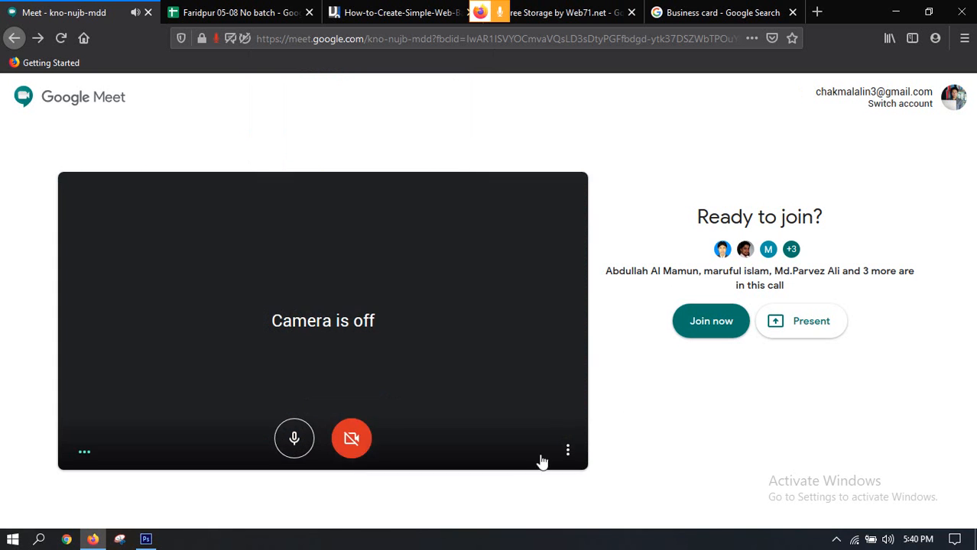
left_click(711, 322)
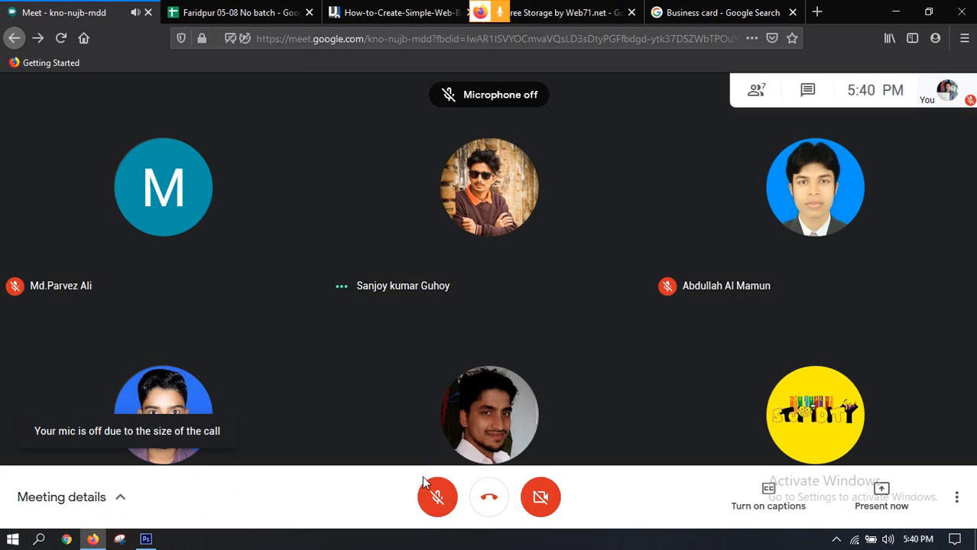
left_click(436, 497)
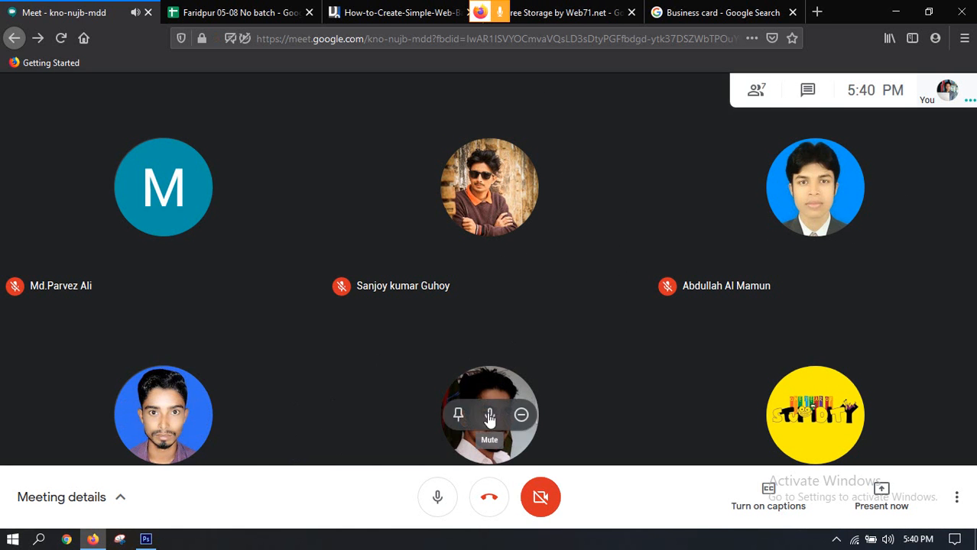
Mute the microphone in the Google Meet call and turn it back on, two times in a row
mouse_move(146, 541)
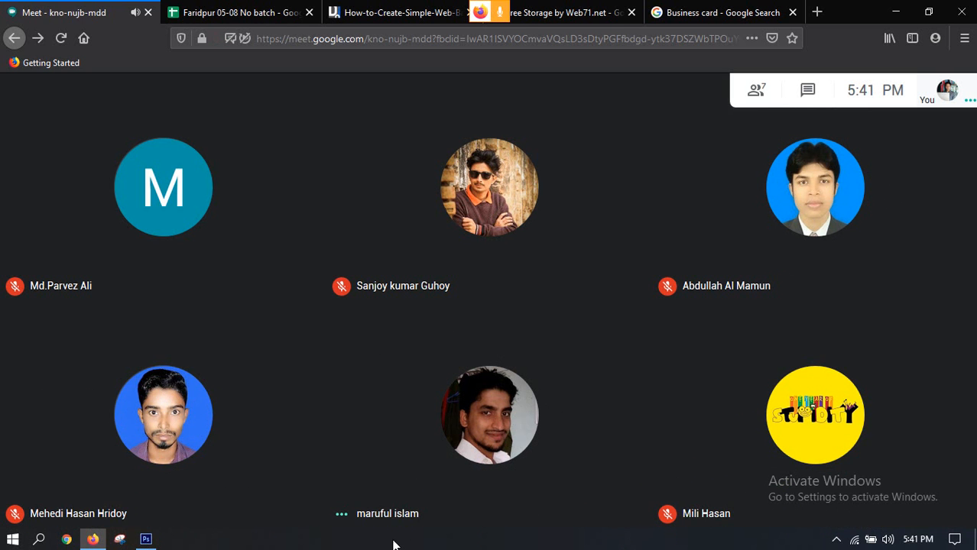
left_click(436, 498)
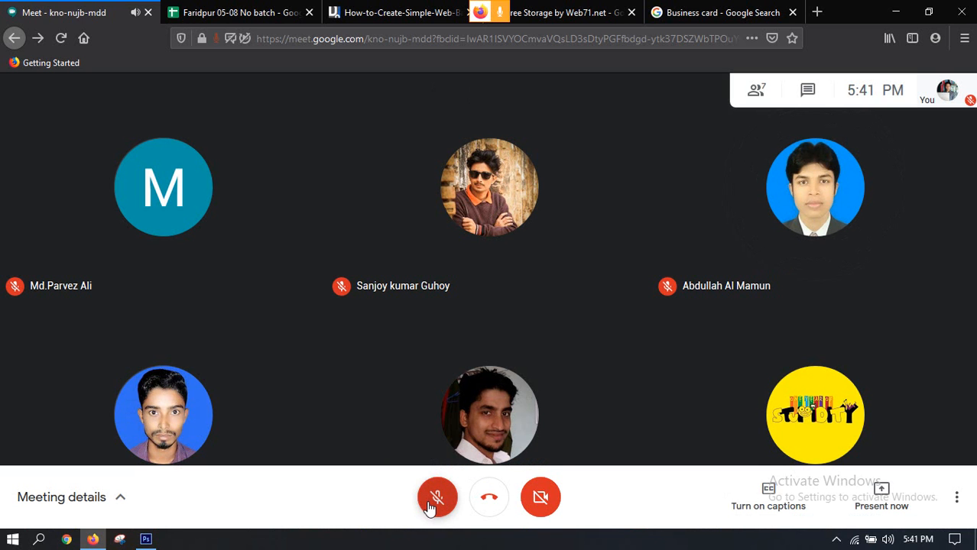
left_click(435, 501)
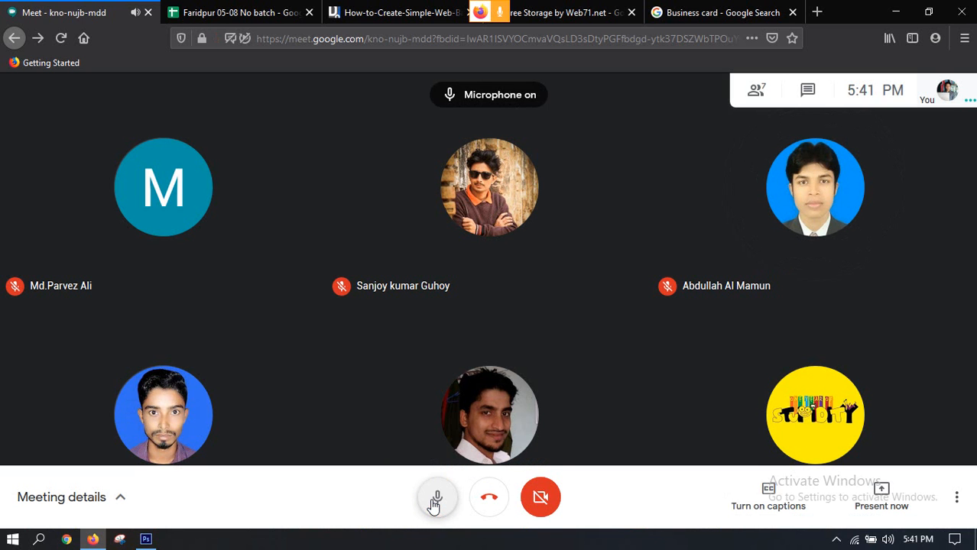
left_click(434, 501)
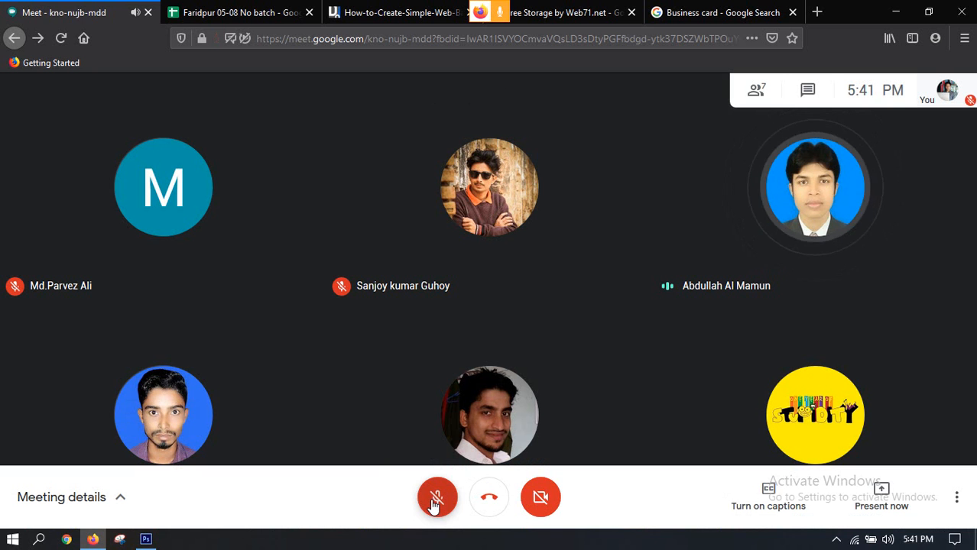
left_click(434, 501)
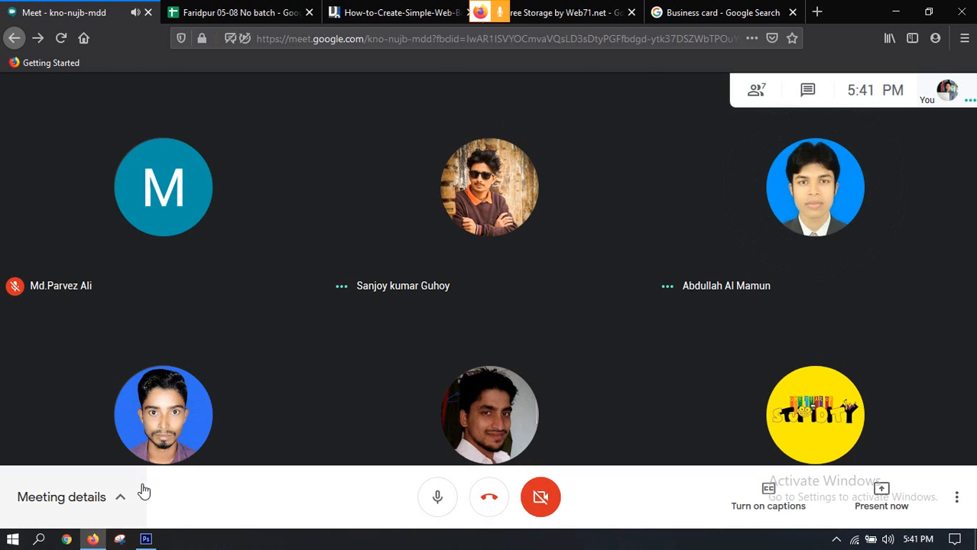
View the banner in Photoshop, return to Firefox, and examine the business card designs in the Google Images results
left_click(145, 539)
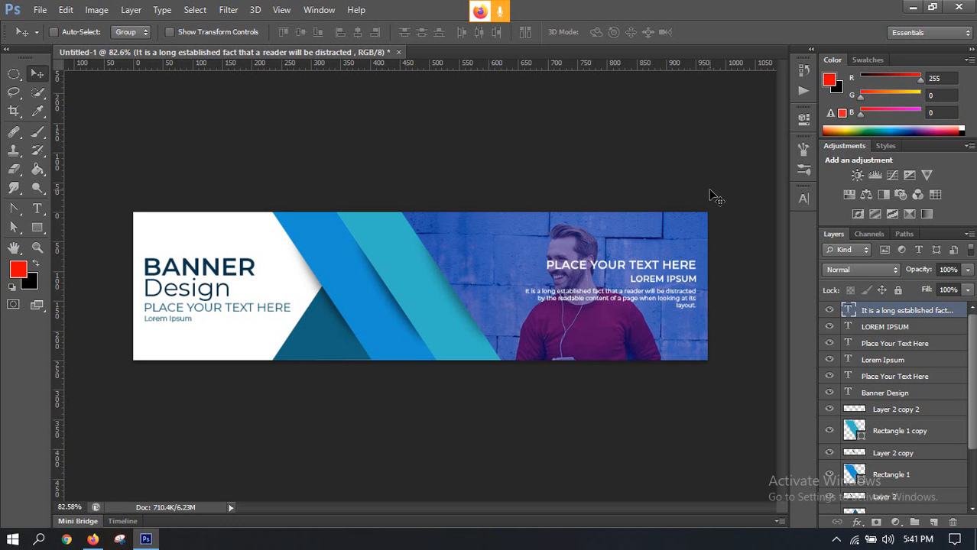
left_click(92, 540)
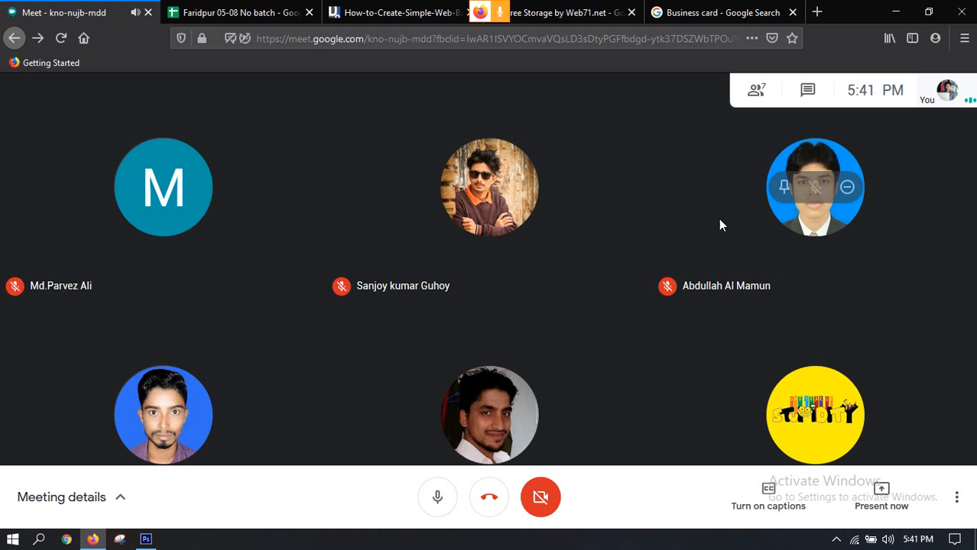
left_click(659, 13)
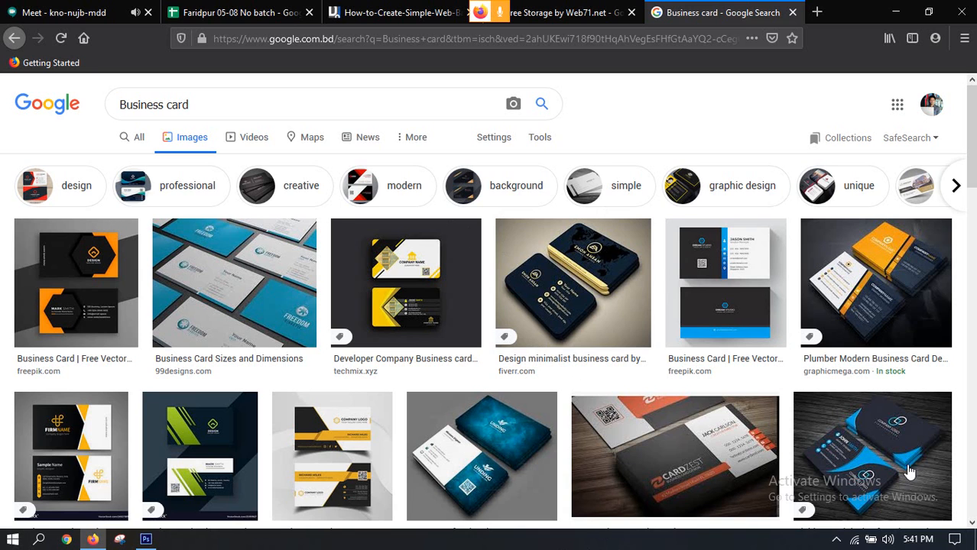
scroll(527, 377, "down", 5)
scroll(528, 377, "down", 6)
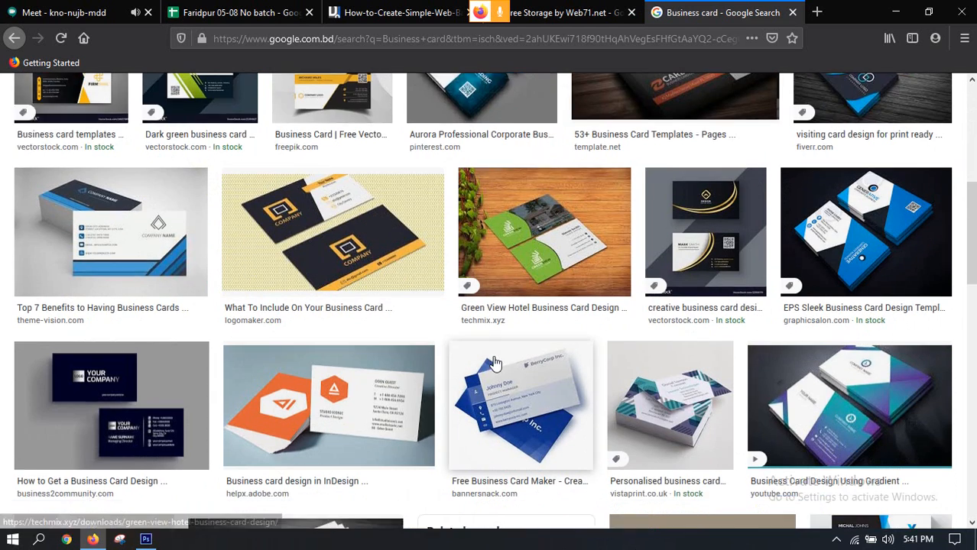
scroll(544, 355, "down", 3)
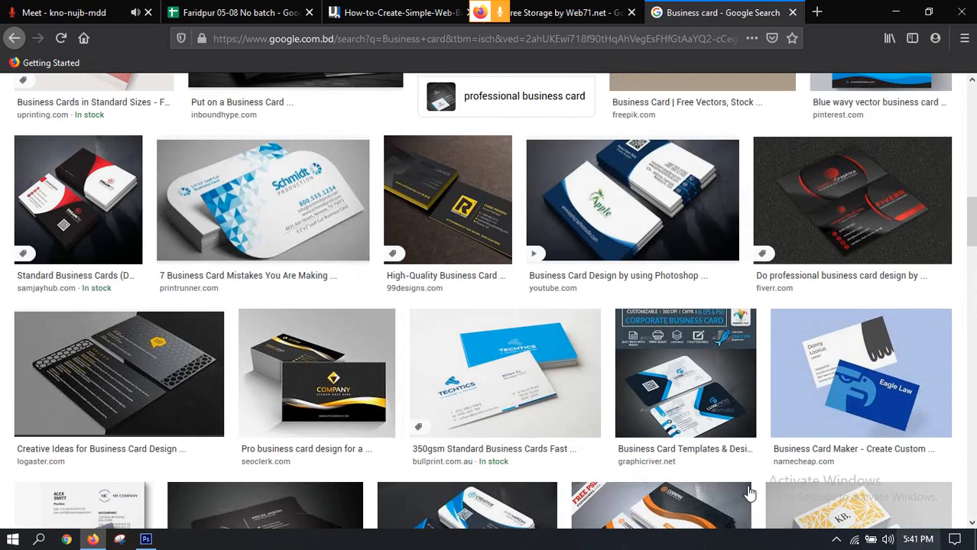
scroll(451, 340, "down", 4)
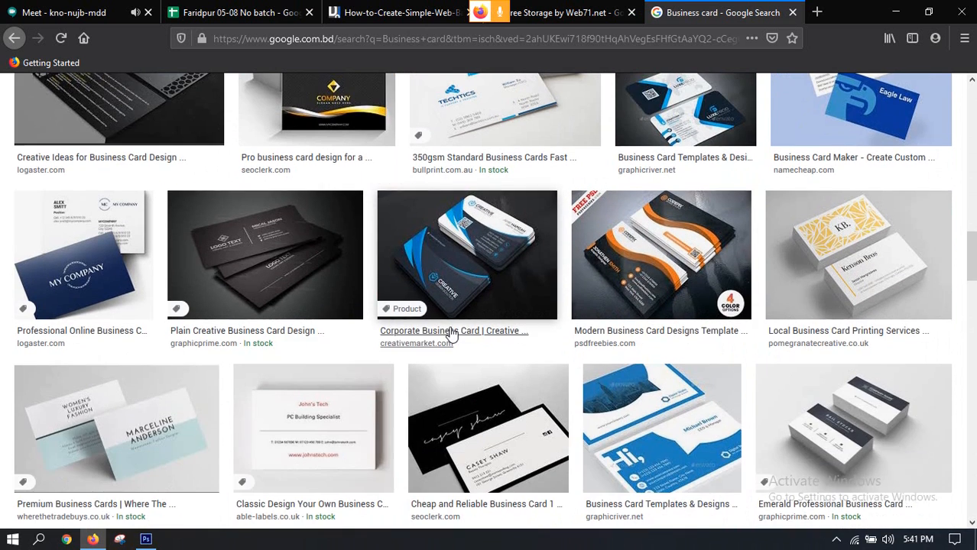
scroll(499, 253, "up", 2)
scroll(497, 260, "up", 2)
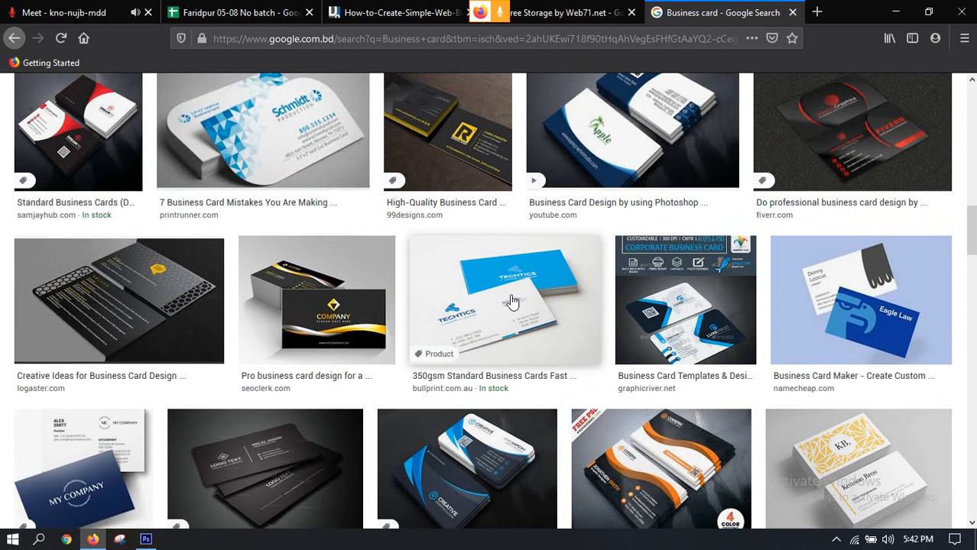
scroll(487, 254, "up", 1)
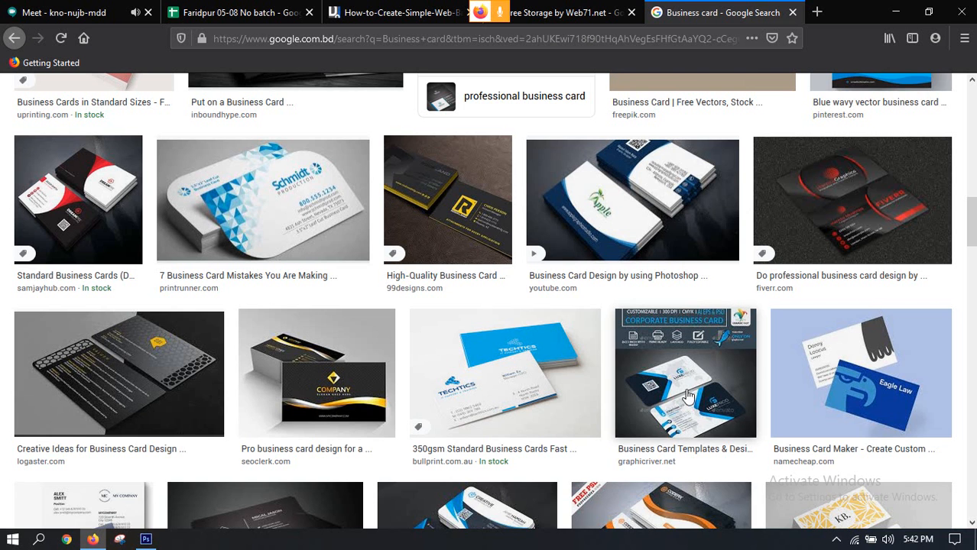
Preview the black and yellow Rockland business card from 99designs in the image results, closing the preview when done
scroll(506, 329, "up", 2)
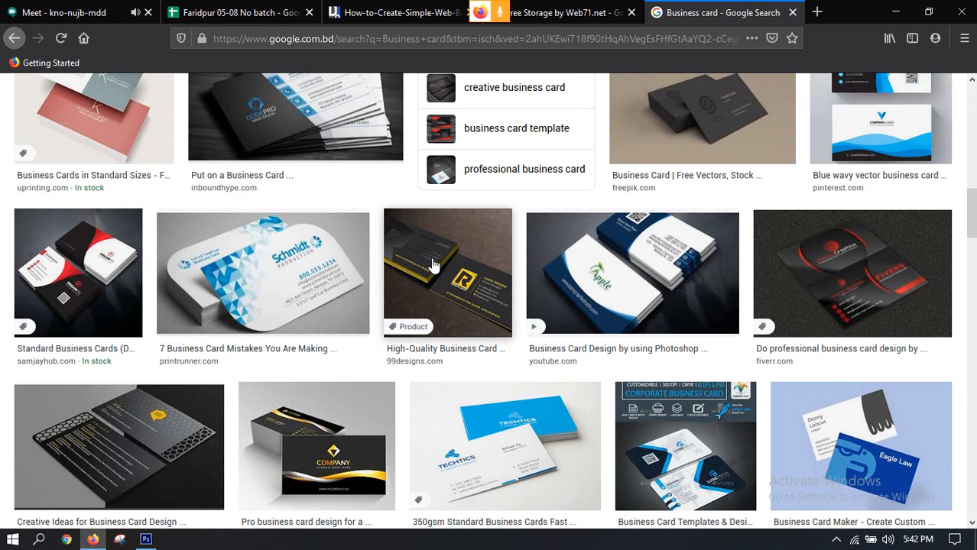
left_click(432, 264)
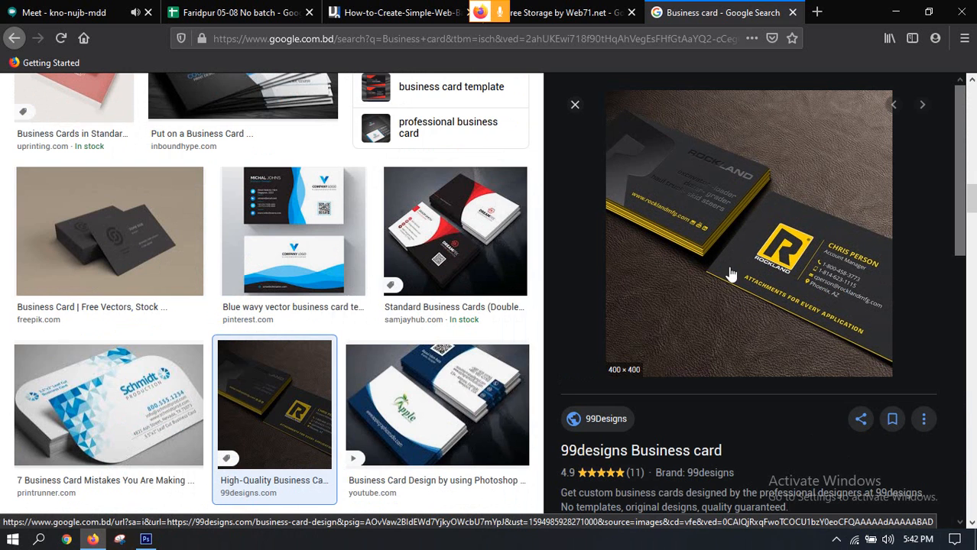
scroll(278, 183, "down", 10)
scroll(278, 184, "up", 10)
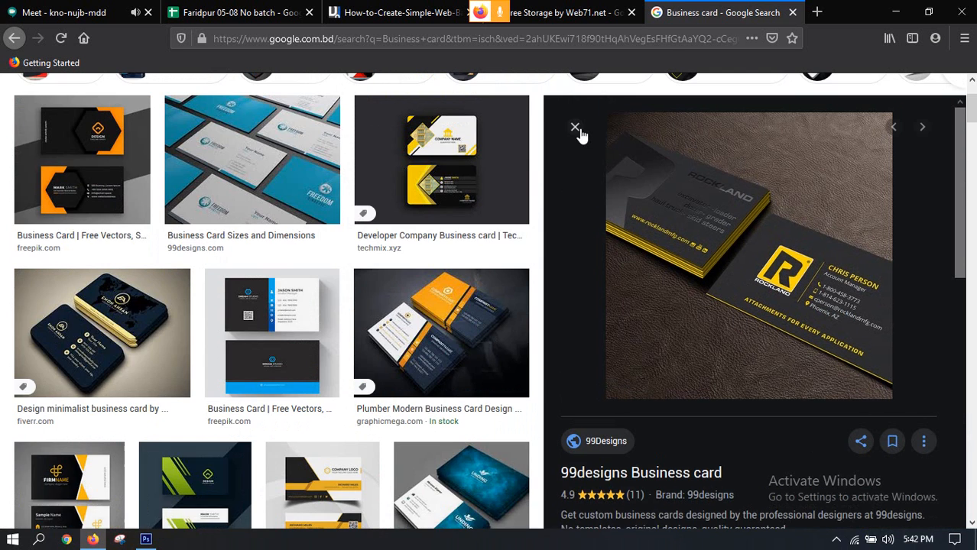
left_click(577, 128)
scroll(429, 293, "up", 1)
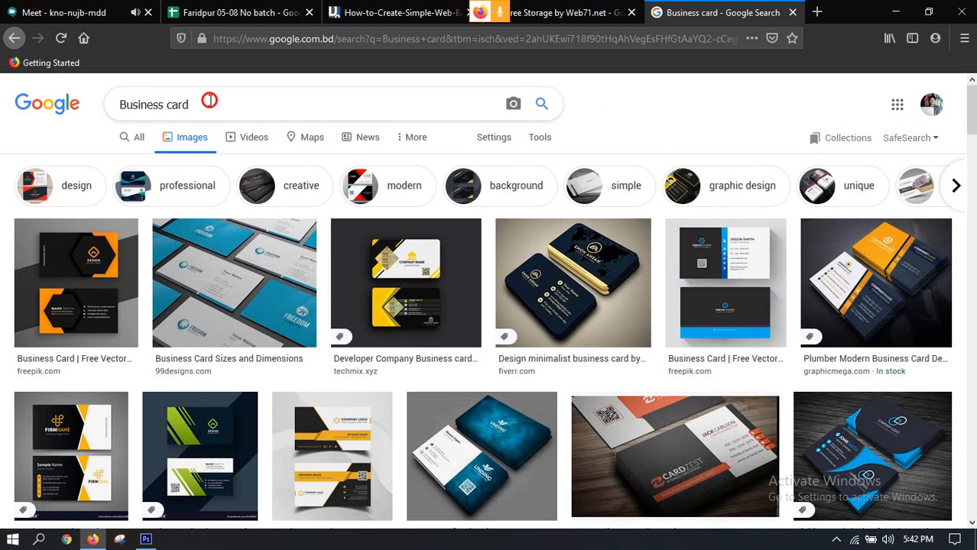
Replace the image search query with "Creative business card" and run the search
left_click_drag(203, 103, 81, 113)
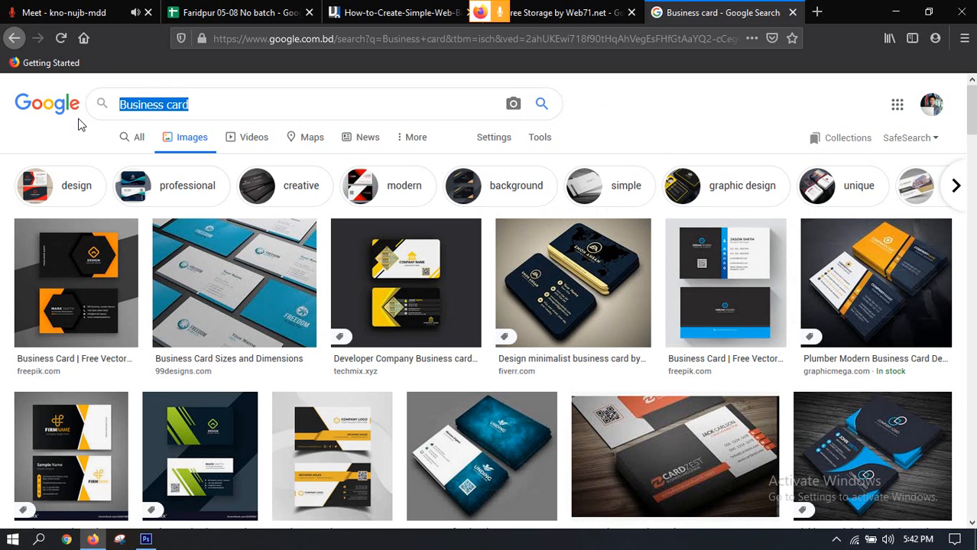
type("Creav")
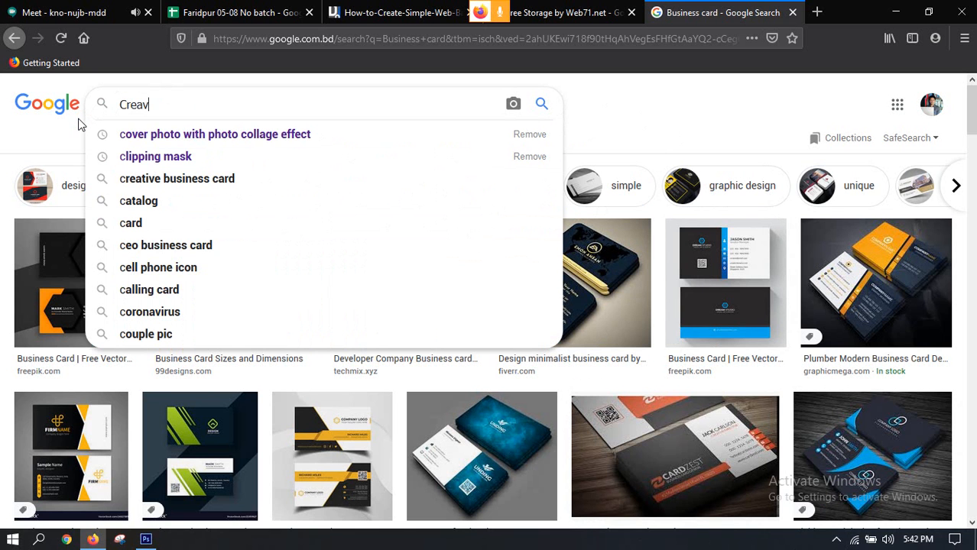
key("BackSpace")
type("tive business card")
key("Return")
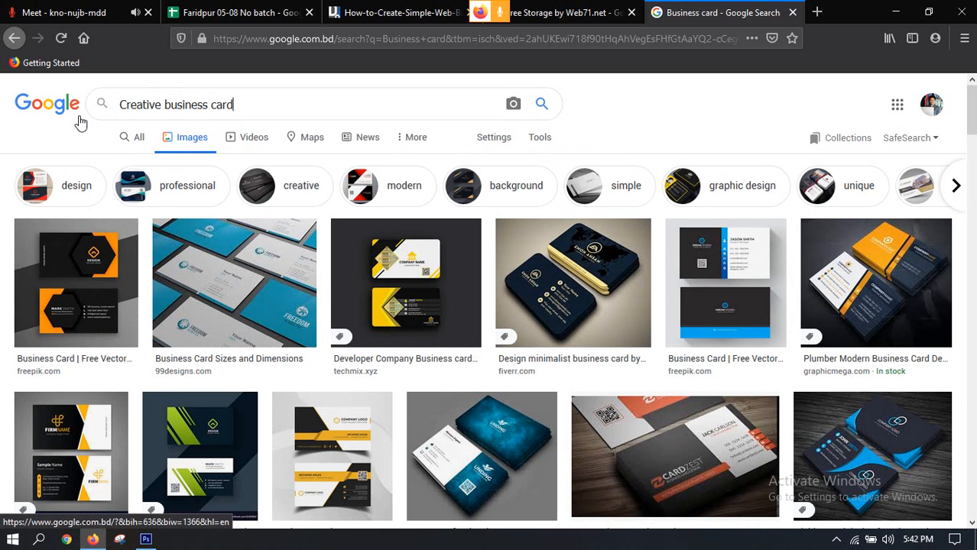
left_click(87, 9)
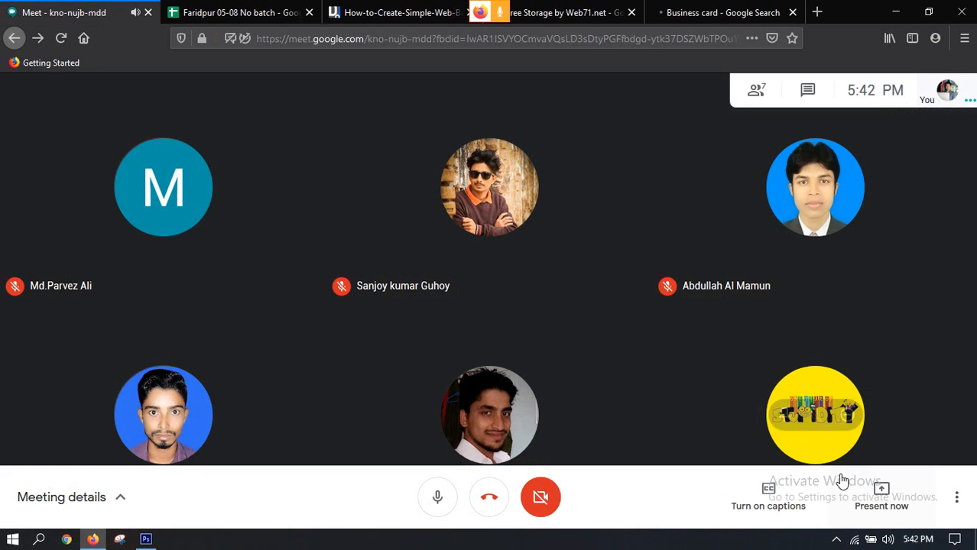
left_click(870, 501)
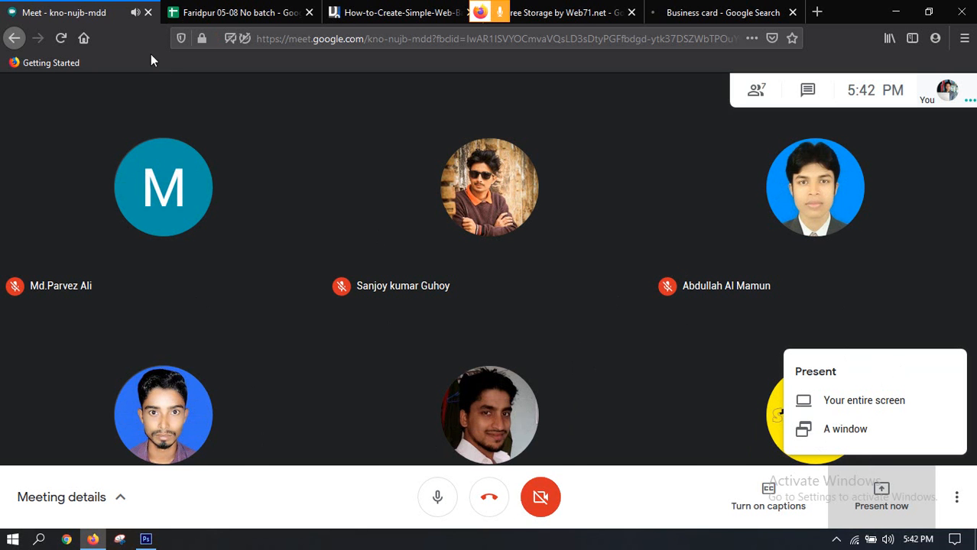
left_click(229, 8)
left_click(76, 9)
left_click(688, 13)
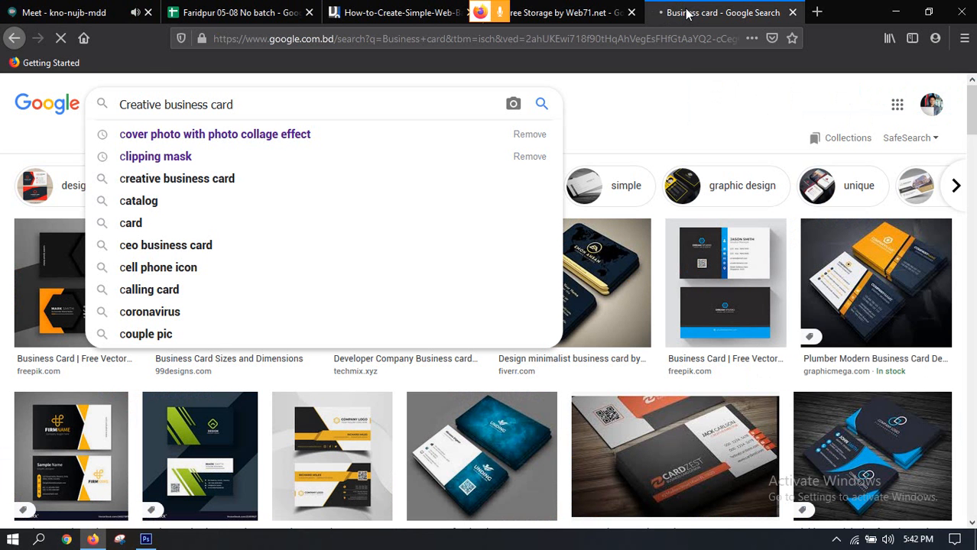
left_click(91, 3)
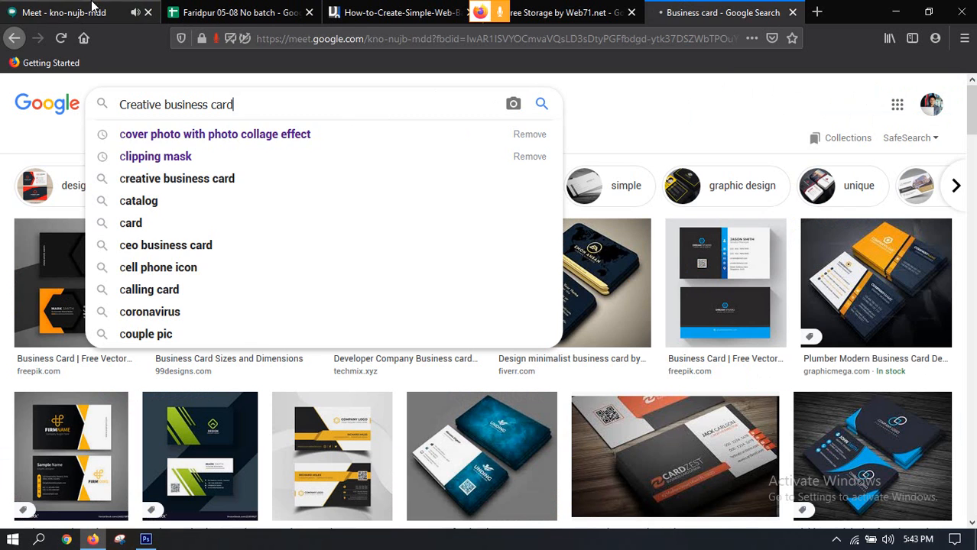
Close Firefox with all its open tabs and minimise Photoshop to get to the desktop
left_click(961, 12)
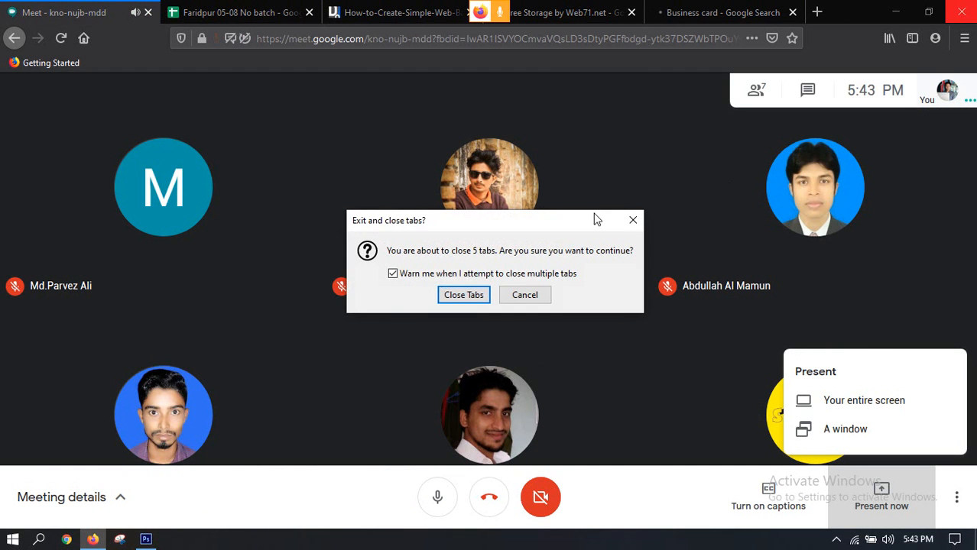
left_click(463, 293)
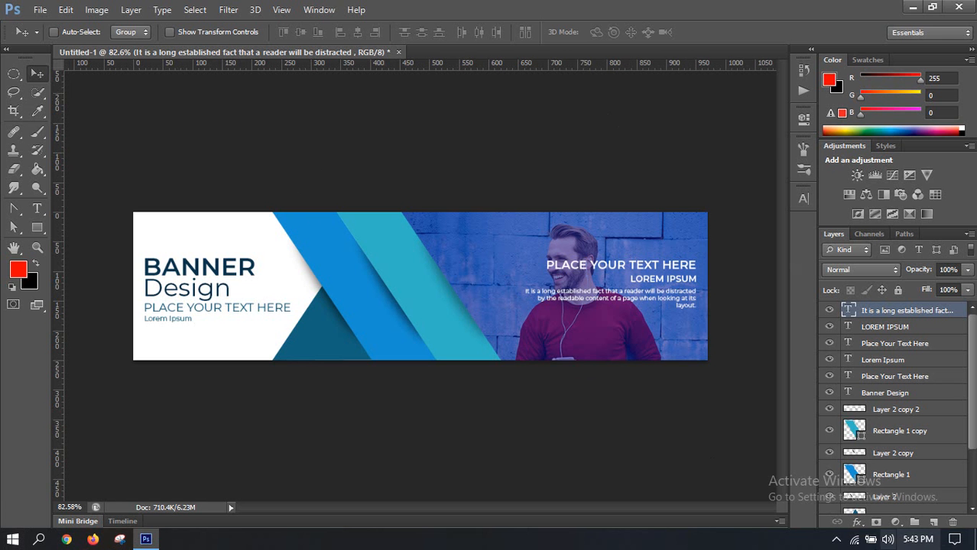
left_click(913, 8)
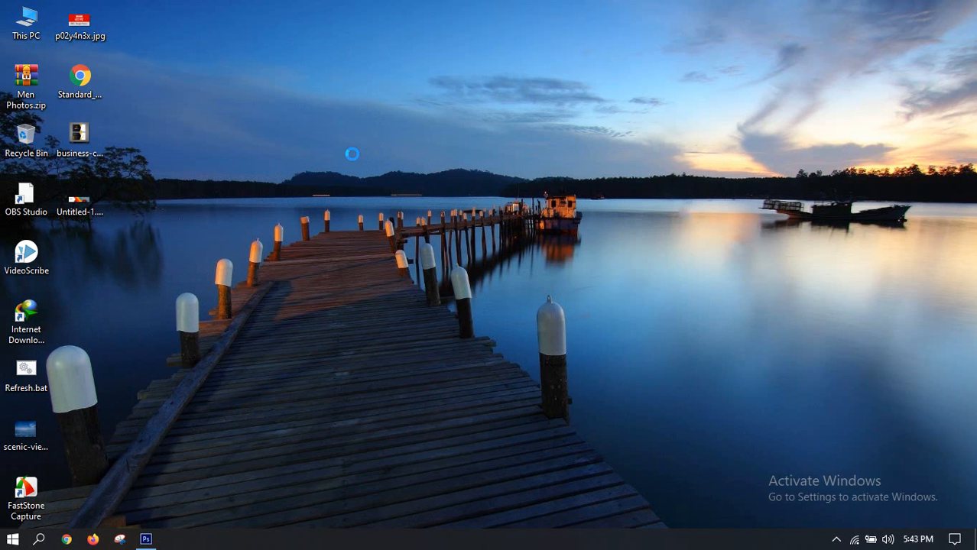
right_click(389, 127)
left_click(379, 101)
right_click(379, 101)
left_click(428, 141)
right_click(397, 101)
left_click(419, 140)
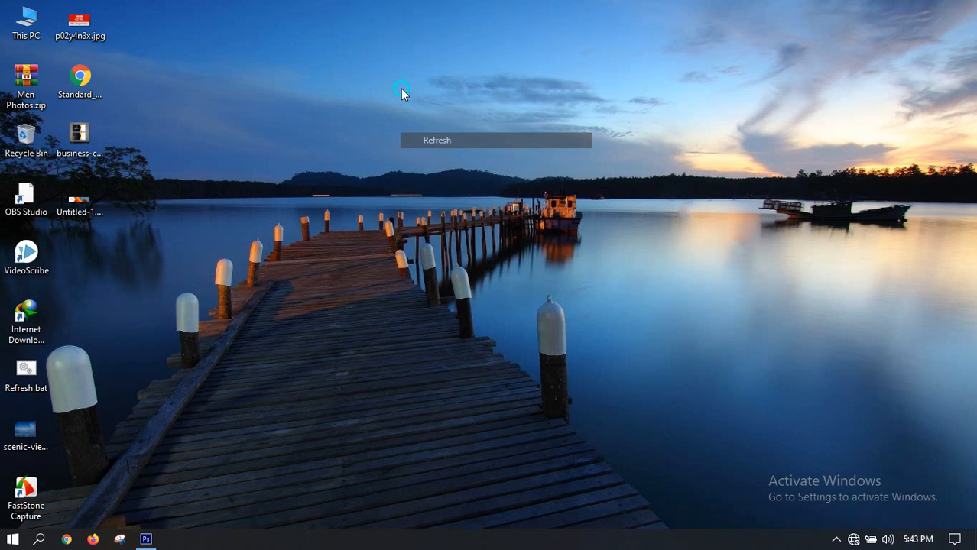
right_click(398, 87)
left_click(449, 129)
right_click(414, 92)
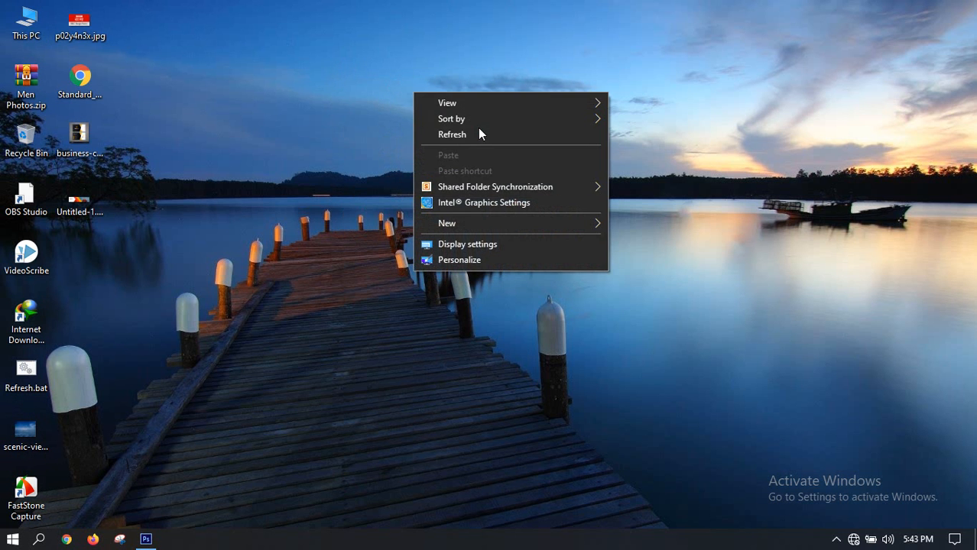
left_click(466, 135)
right_click(364, 82)
left_click(429, 124)
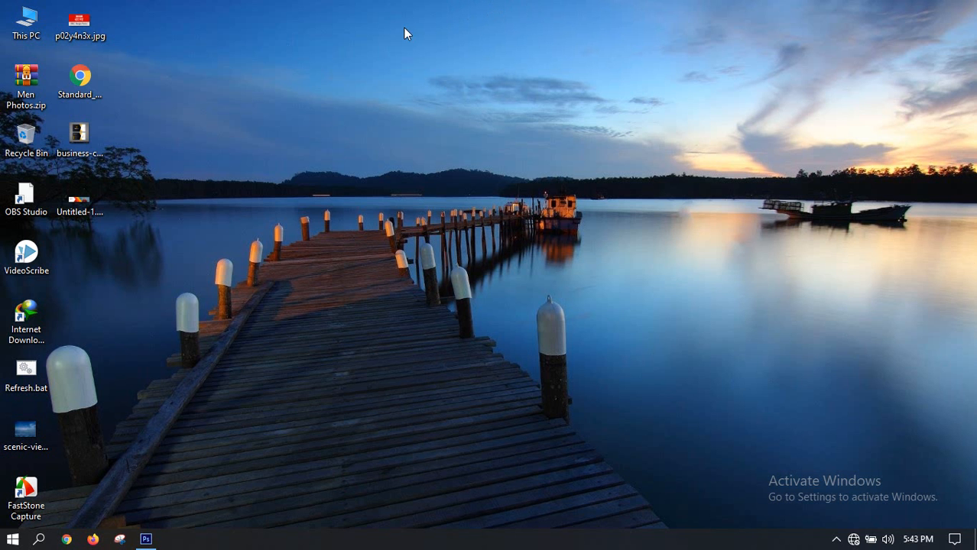
right_click(279, 76)
left_click(328, 112)
right_click(289, 71)
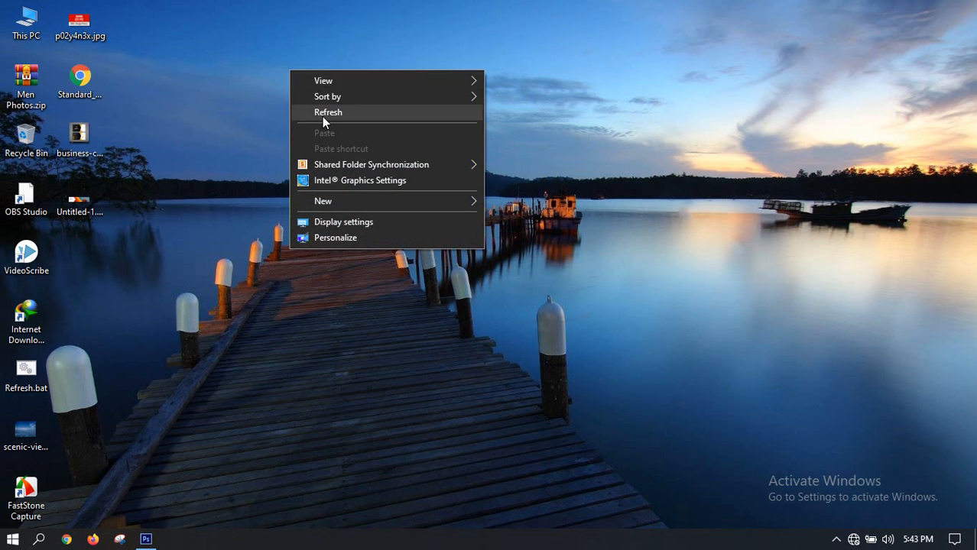
left_click(326, 113)
right_click(313, 78)
left_click(348, 112)
right_click(295, 81)
left_click(328, 125)
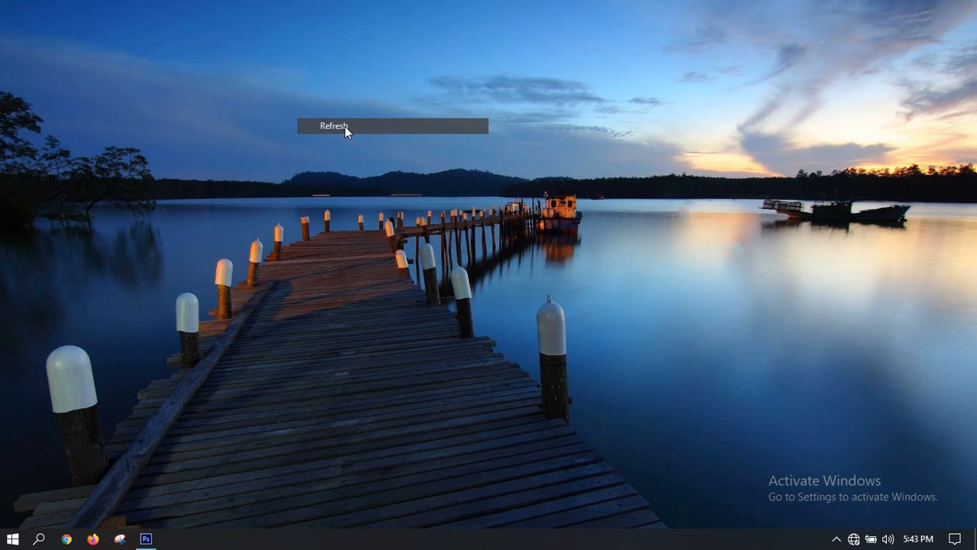
right_click(321, 89)
left_click(368, 135)
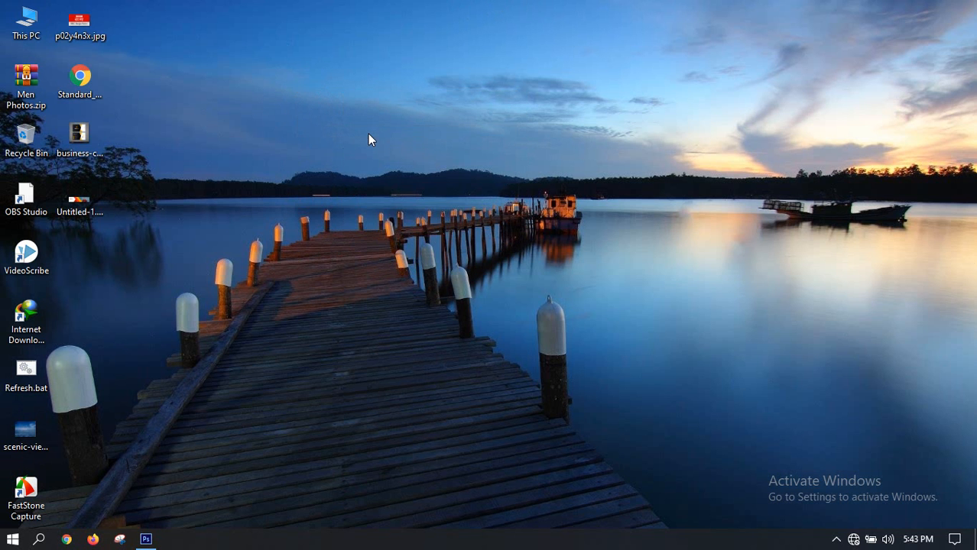
right_click(350, 100)
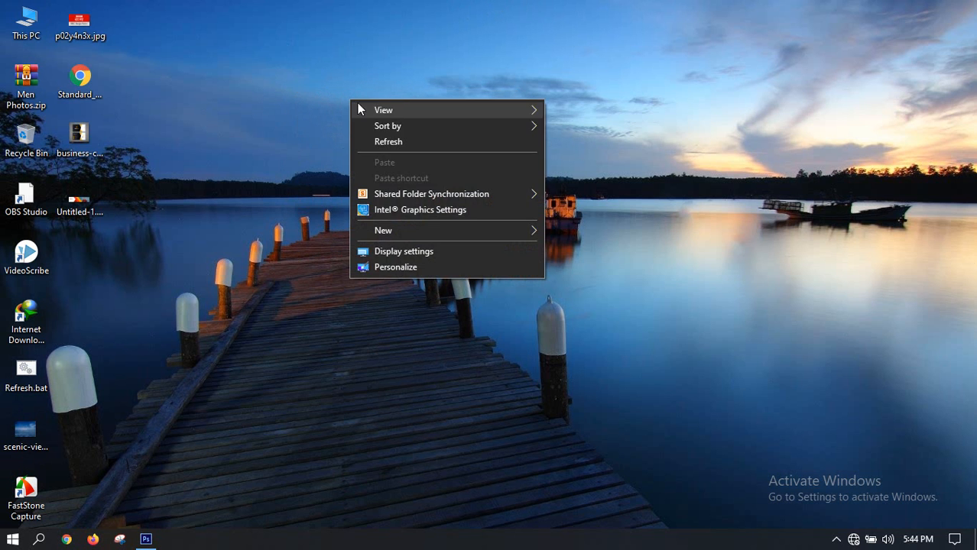
left_click(407, 143)
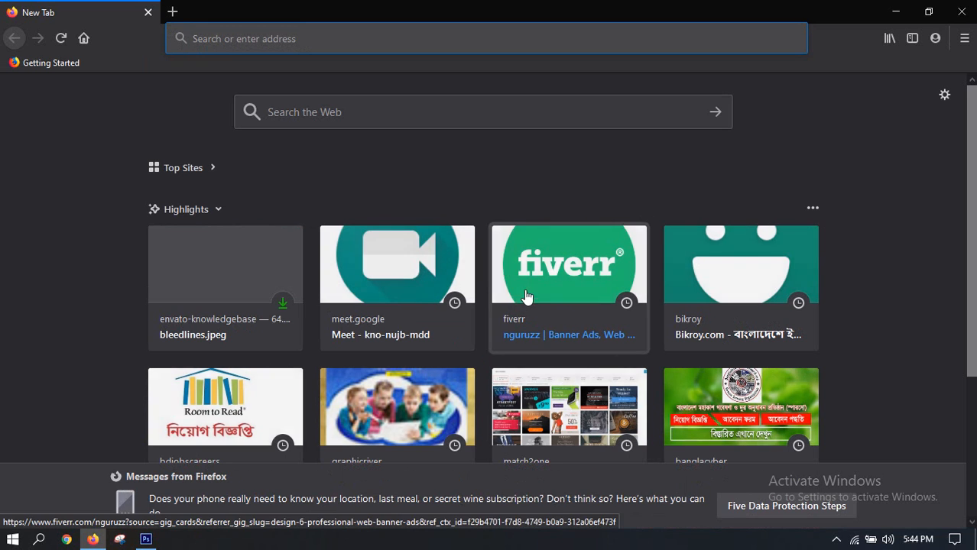
Reopen the Meet call from the Firefox new tab highlights and allow access to the microphone and camera
left_click(374, 289)
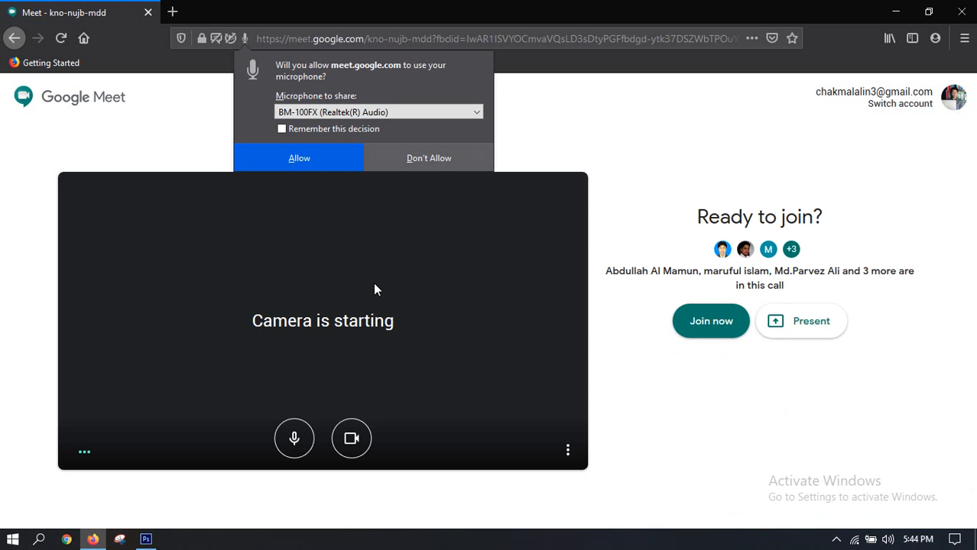
left_click(332, 157)
left_click(306, 149)
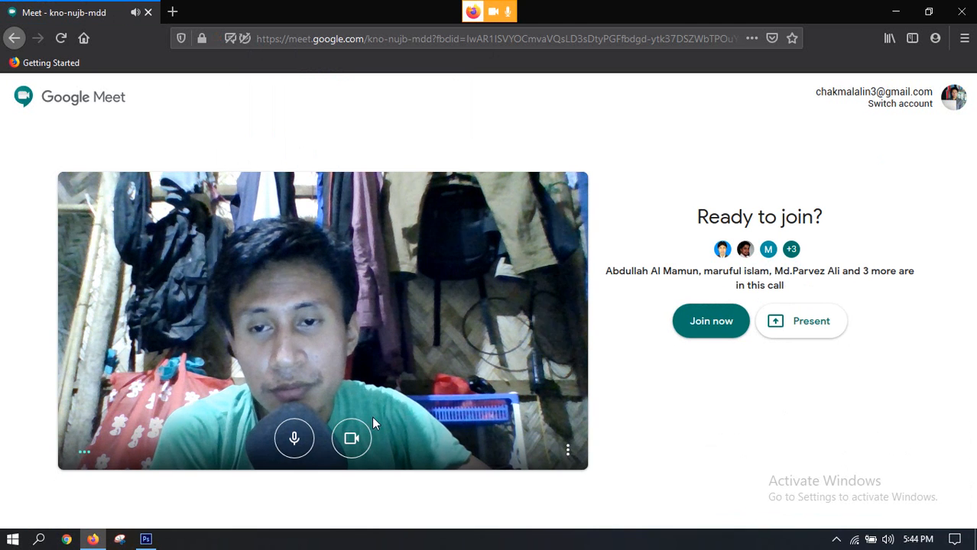
Join the Meet call with the camera off and turn the microphone on
left_click(350, 434)
left_click(703, 323)
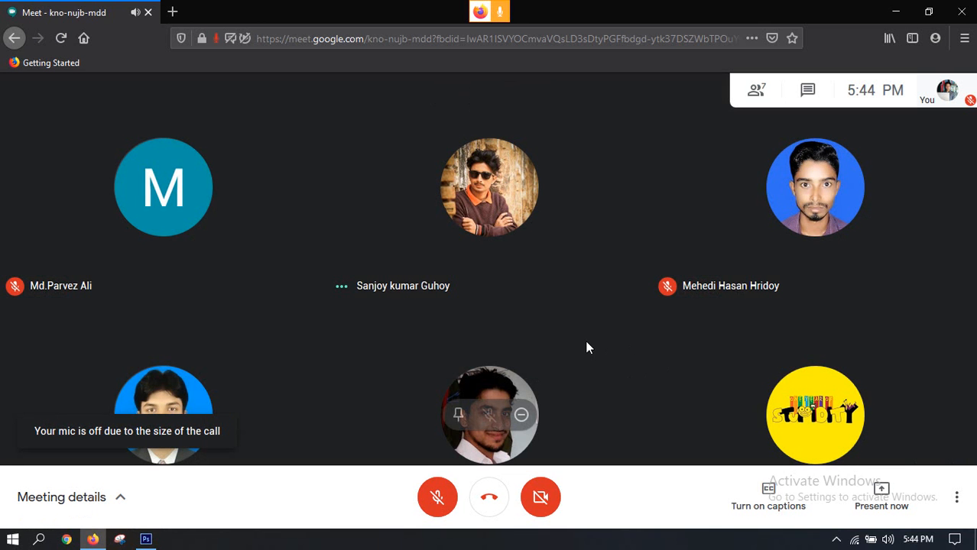
left_click(438, 497)
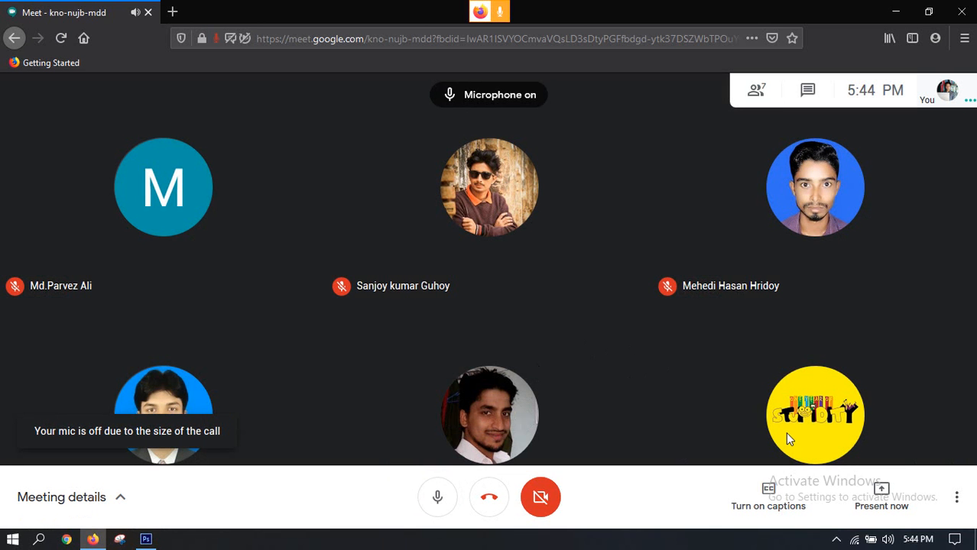
Present the entire screen to the Meet call and allow the browser to share it
mouse_move(785, 431)
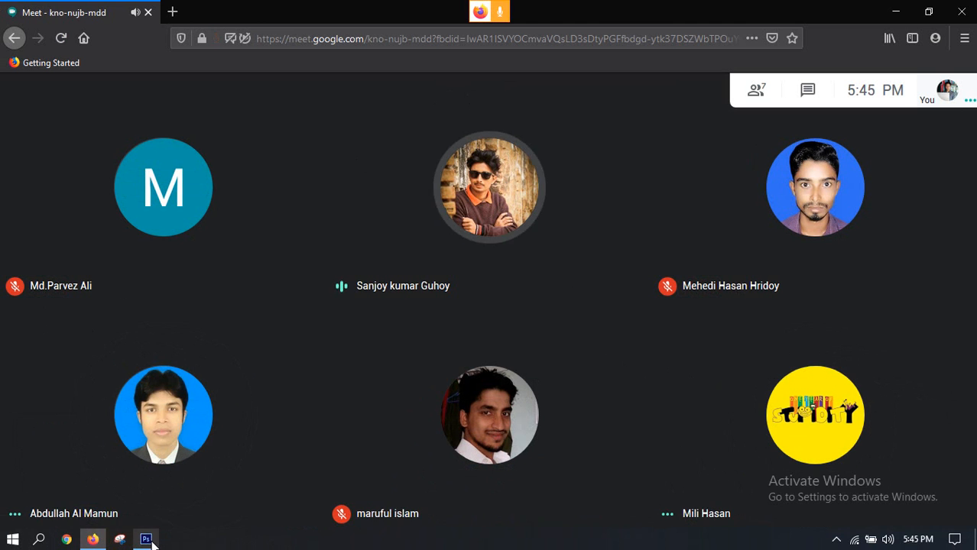
left_click(879, 495)
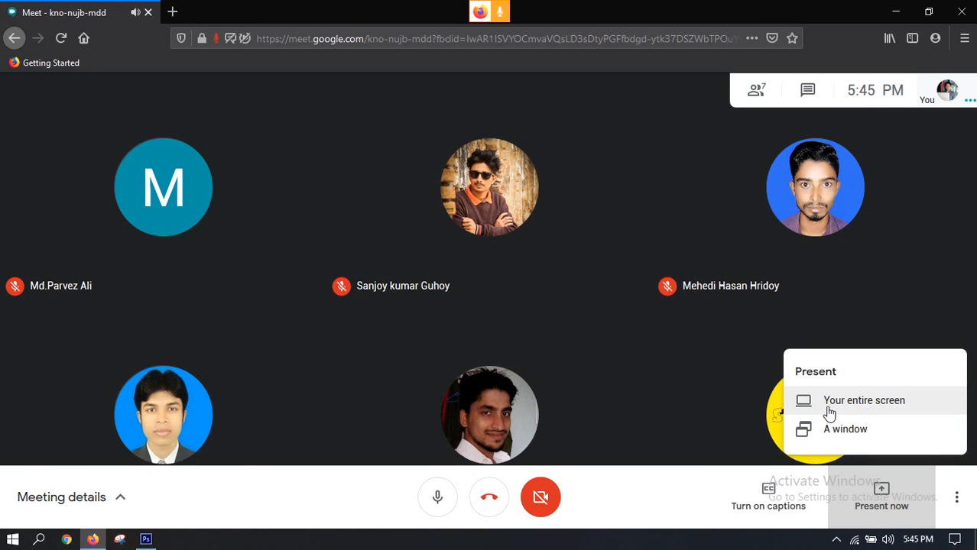
left_click(801, 405)
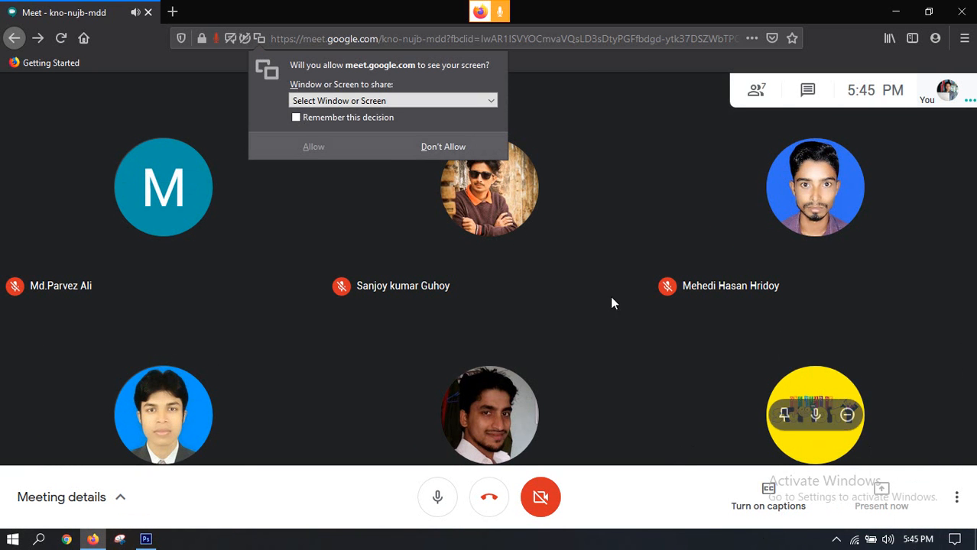
left_click(419, 100)
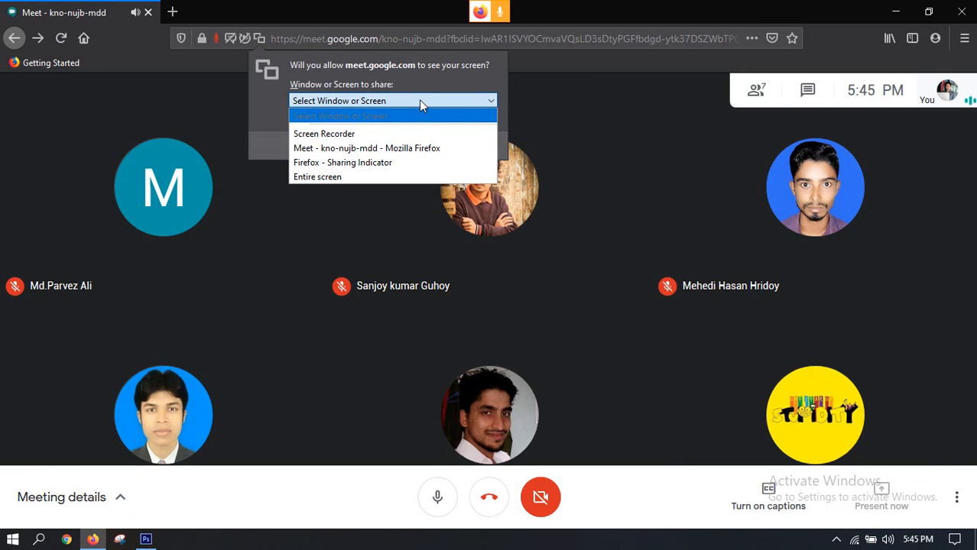
left_click(336, 177)
left_click(314, 288)
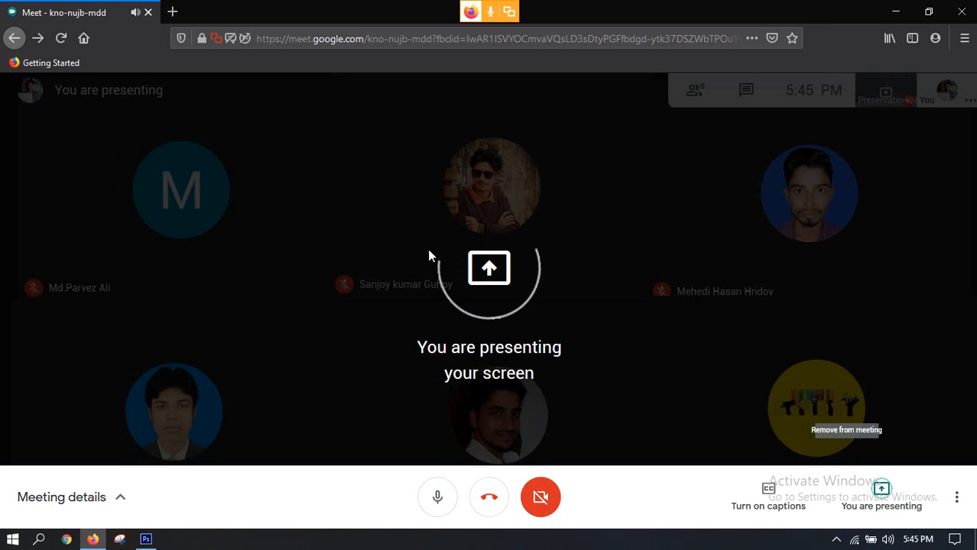
Open Google in a new browser tab and run an image search for "business card size"
left_click(173, 12)
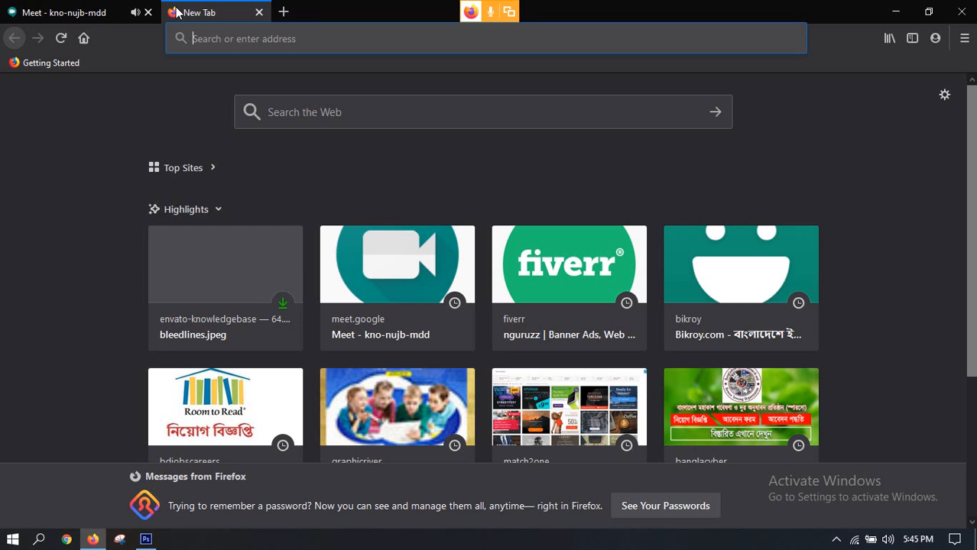
left_click(284, 44)
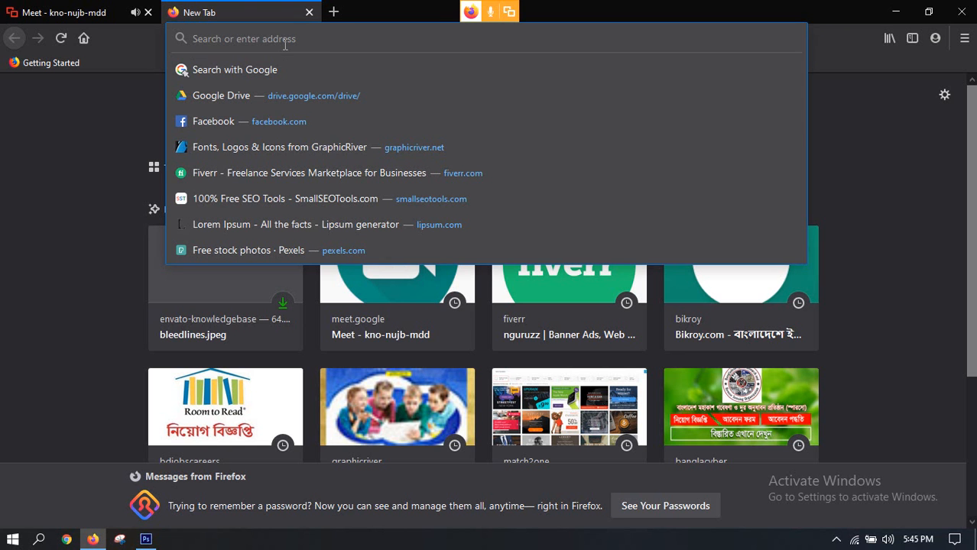
type("go")
key("Return")
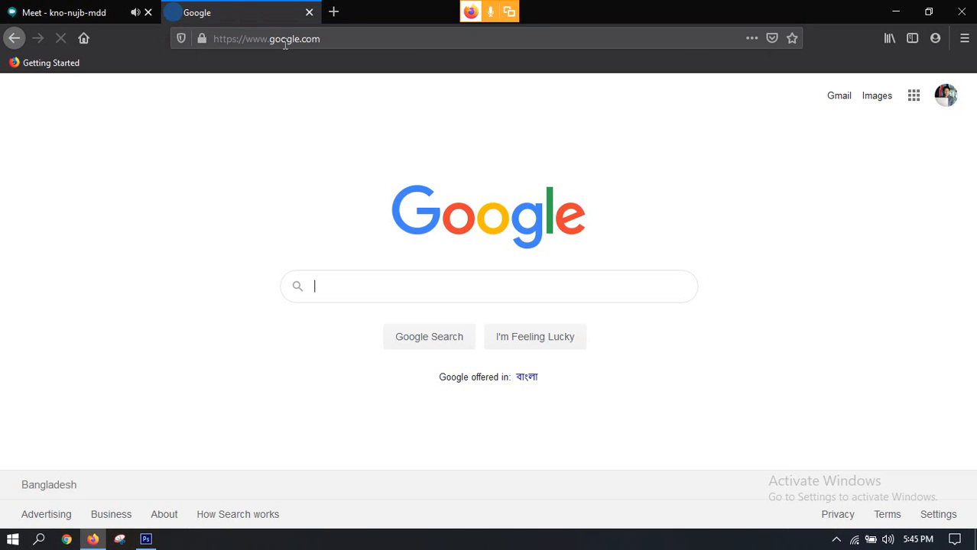
left_click(379, 291)
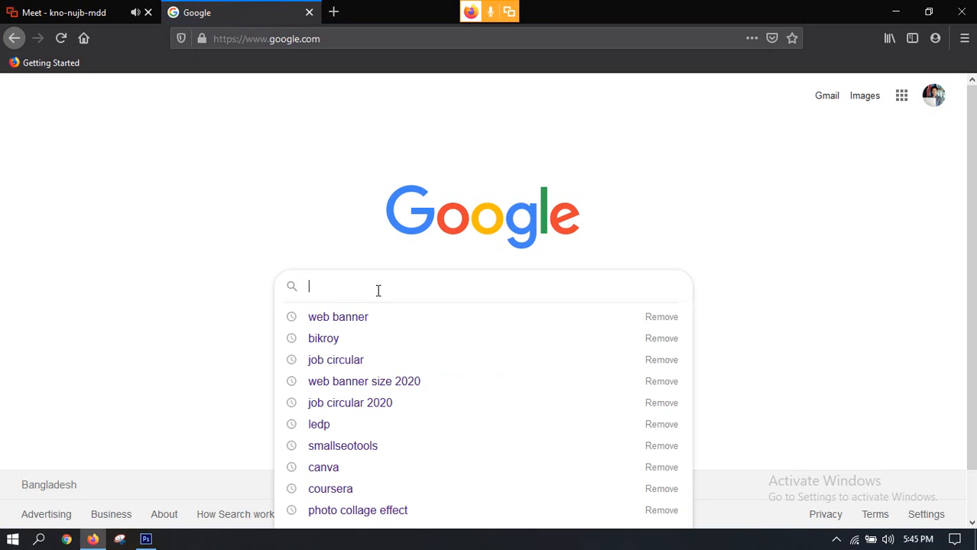
type("business card size")
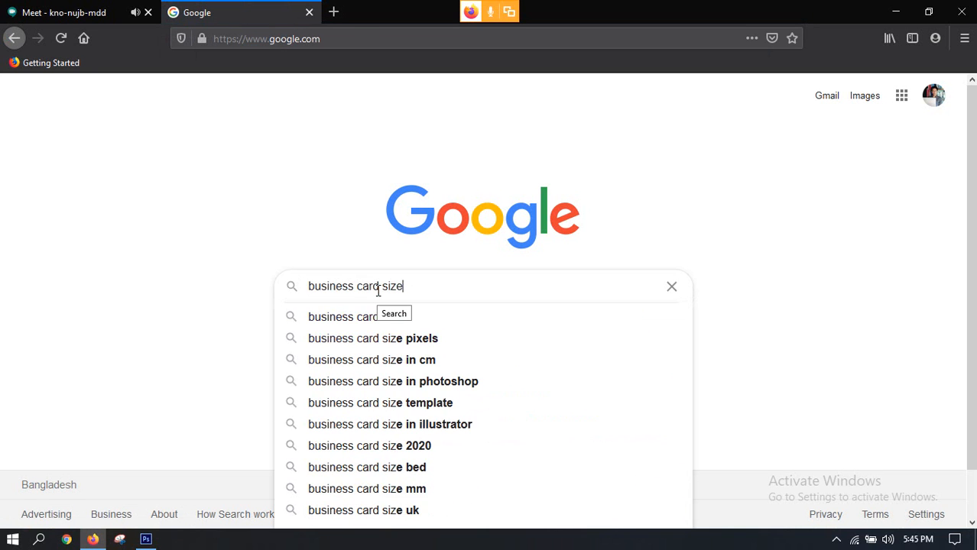
key("Return")
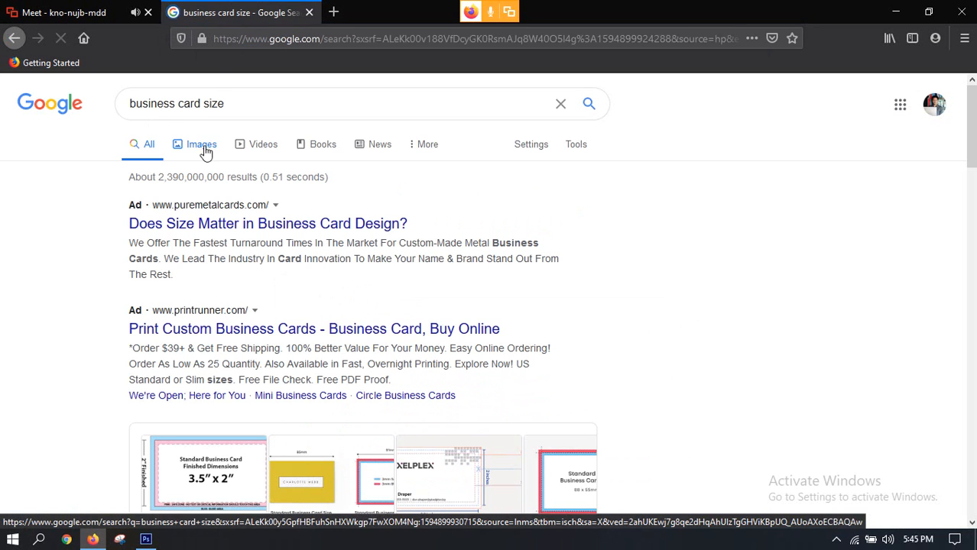
left_click(199, 145)
Check the chat messages in the Meet call and return to the business card image results
left_click(87, 16)
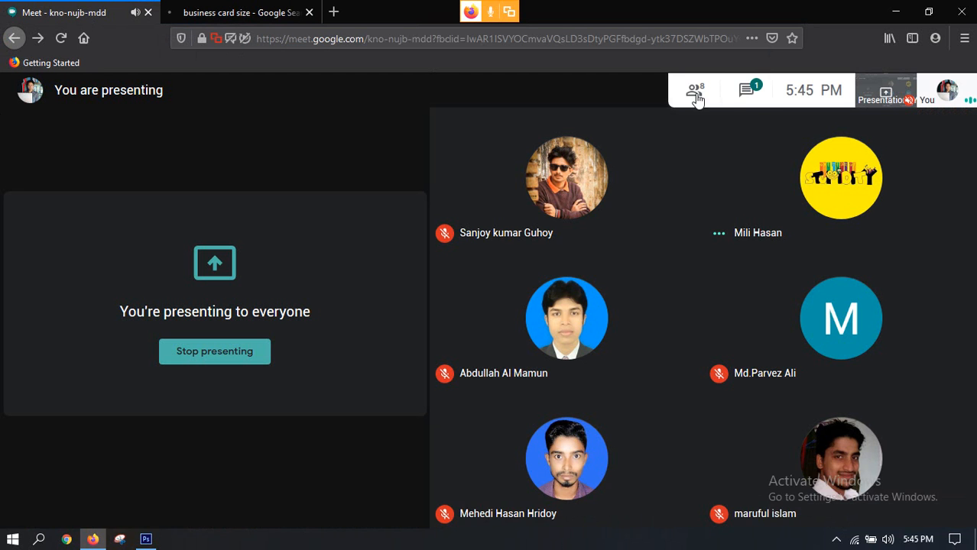
left_click(747, 94)
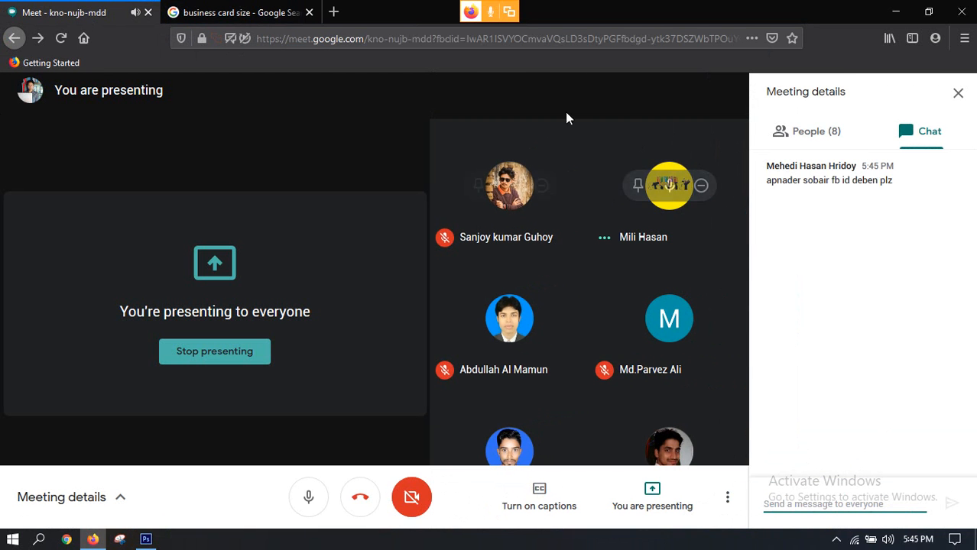
left_click(237, 12)
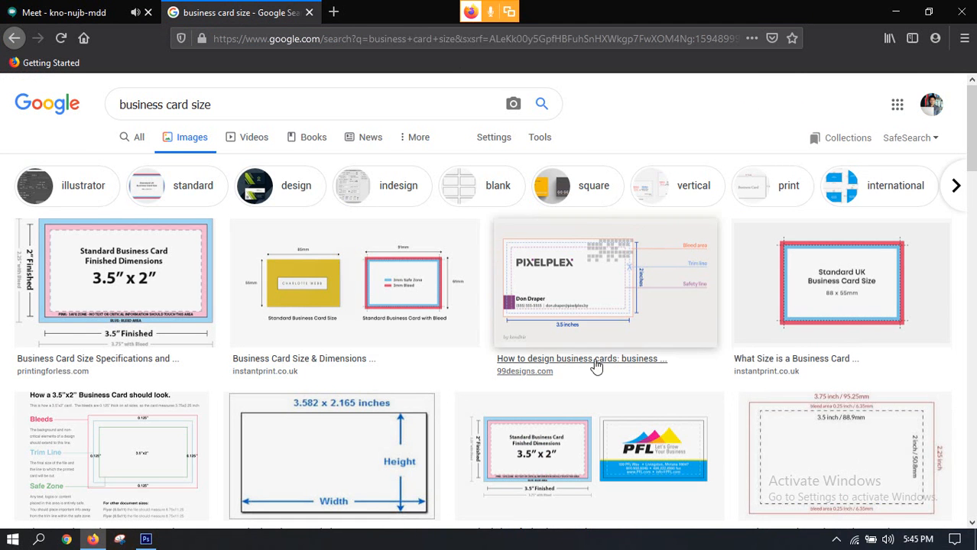
Browse the business card size images and open the Envato Author template showing bleeds, trim line and safe zone
scroll(450, 310, "down", 2)
scroll(437, 277, "up", 1)
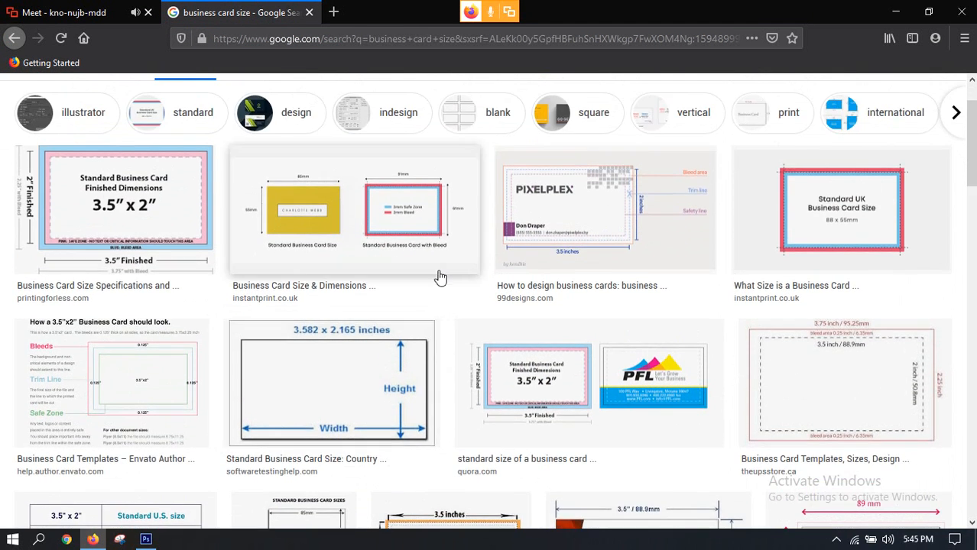
scroll(435, 272, "down", 4)
scroll(612, 283, "down", 4)
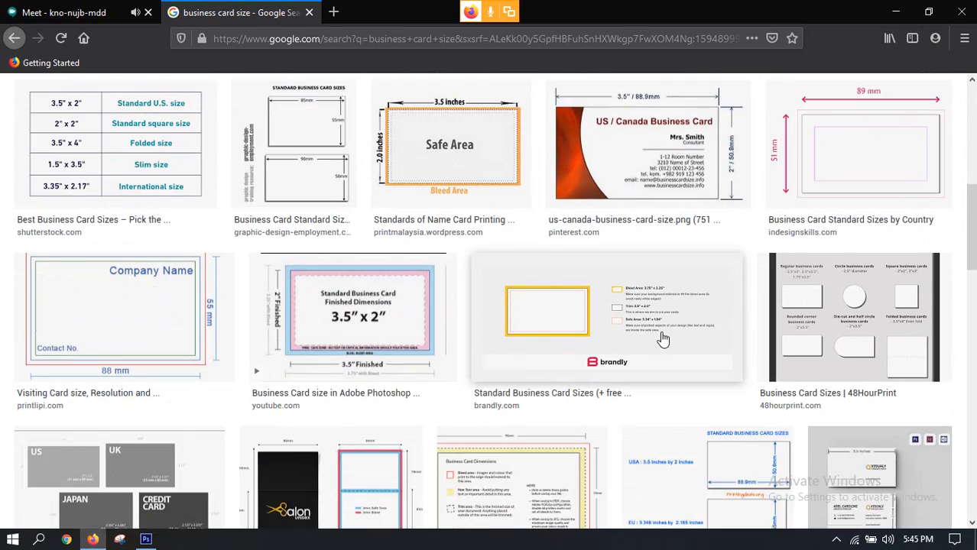
scroll(547, 295, "down", 6)
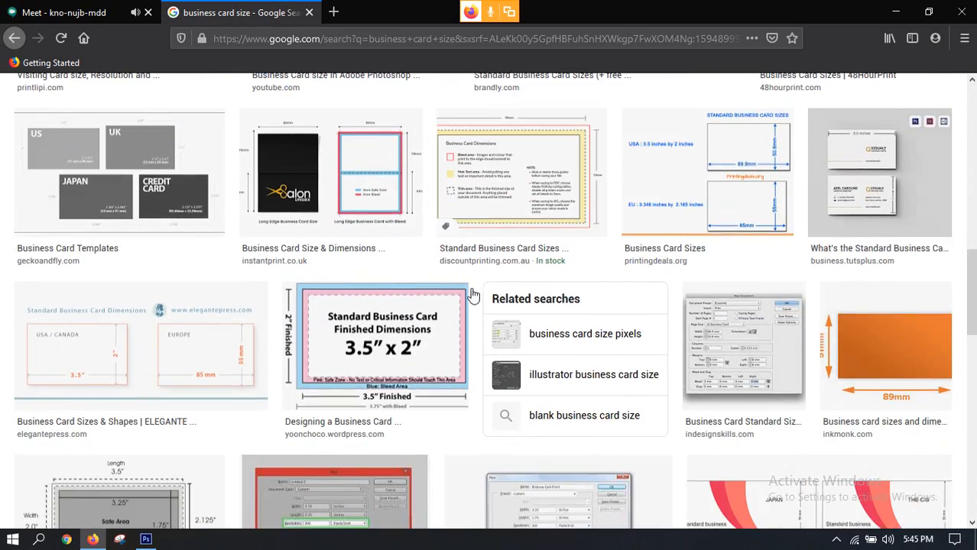
scroll(417, 289, "down", 15)
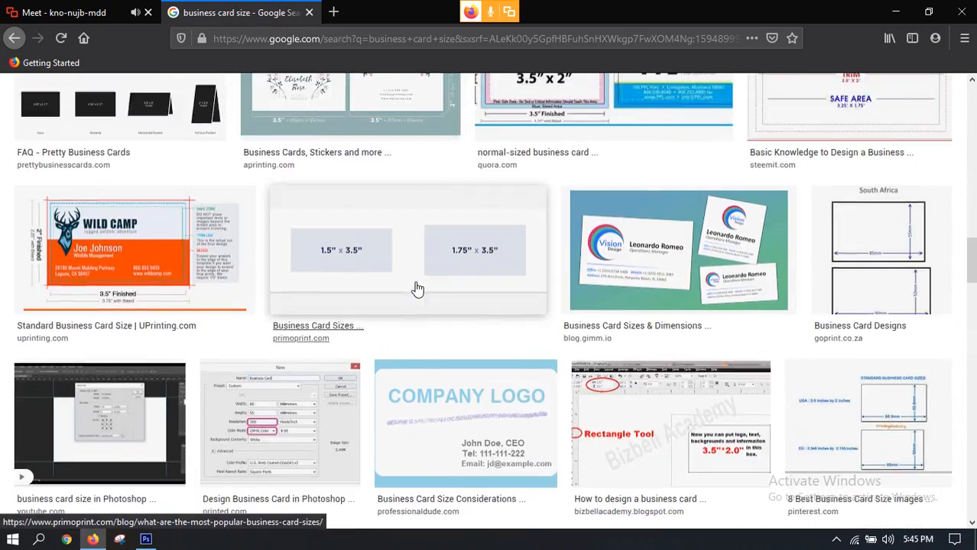
scroll(415, 284, "up", 4)
scroll(110, 299, "up", 1)
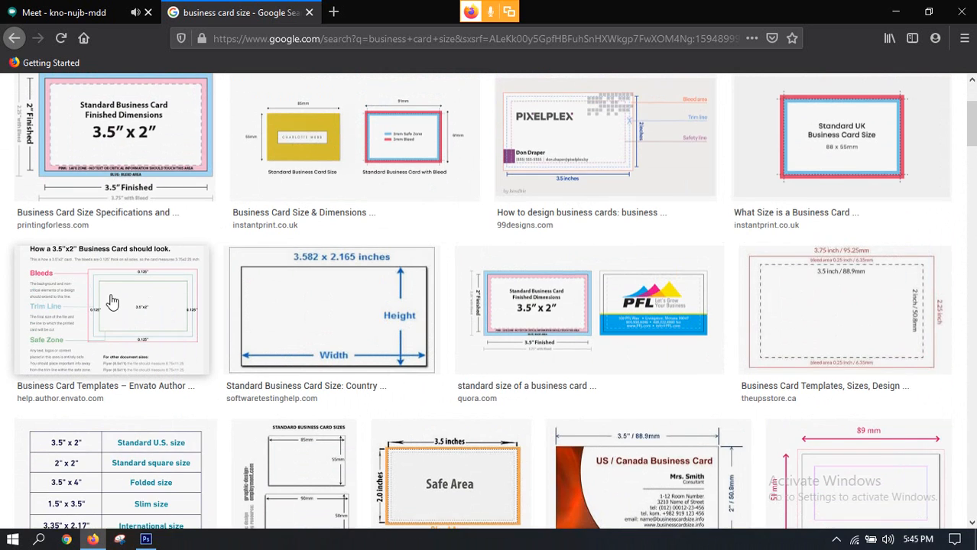
left_click(98, 300)
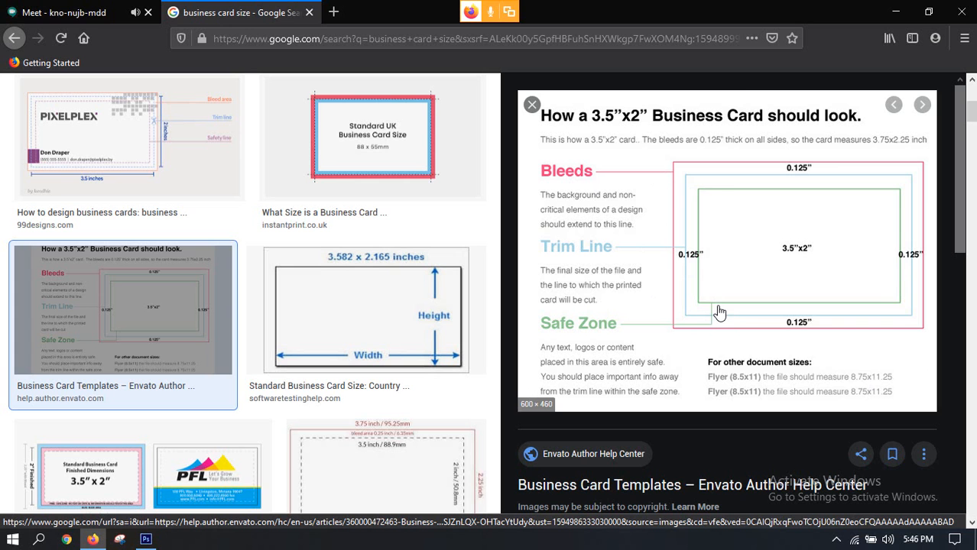
Mute the participant with the yellow profile picture in the Meet call and return to the business card size images
left_click(101, 12)
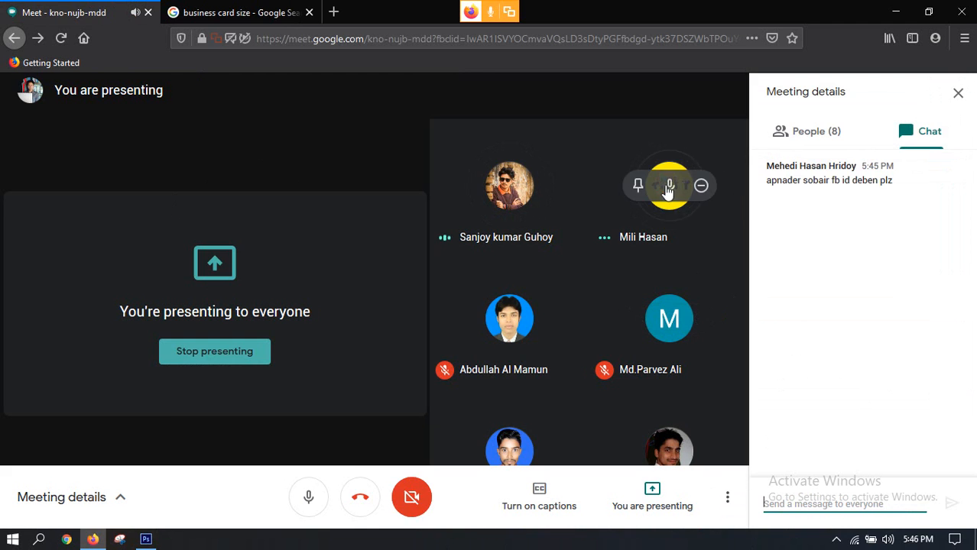
left_click(637, 185)
left_click(573, 327)
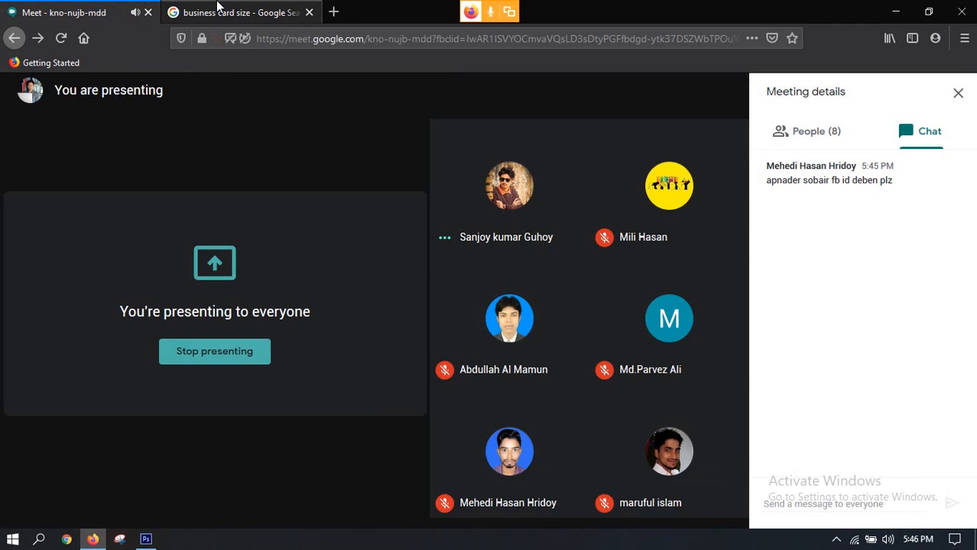
left_click(218, 10)
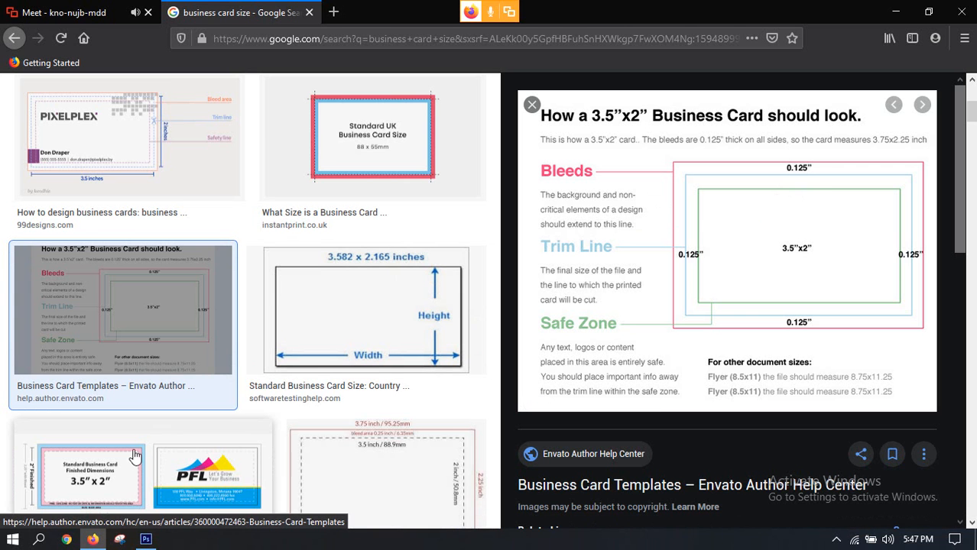
scroll(126, 452, "down", 3)
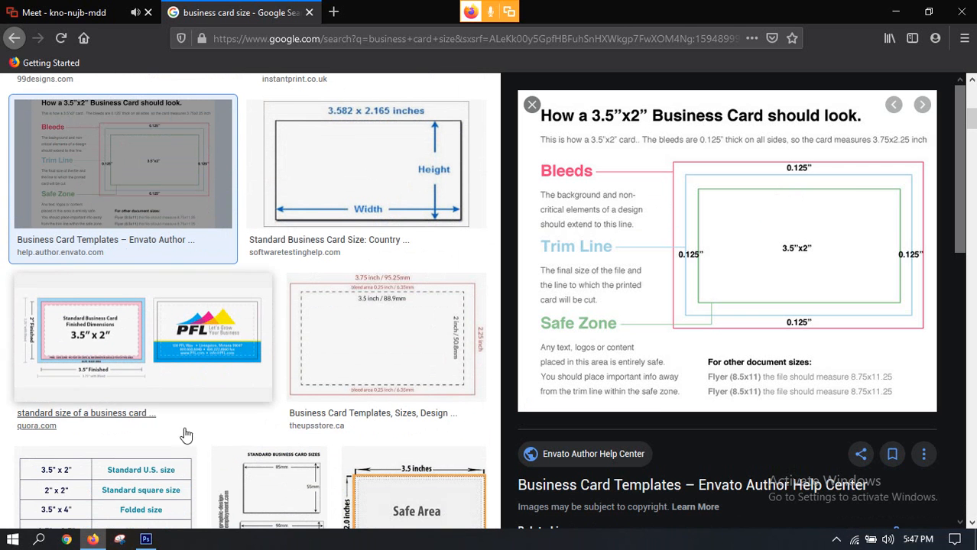
Switch to Photoshop and start a new document with its dimensions measured in inches
left_click(145, 537)
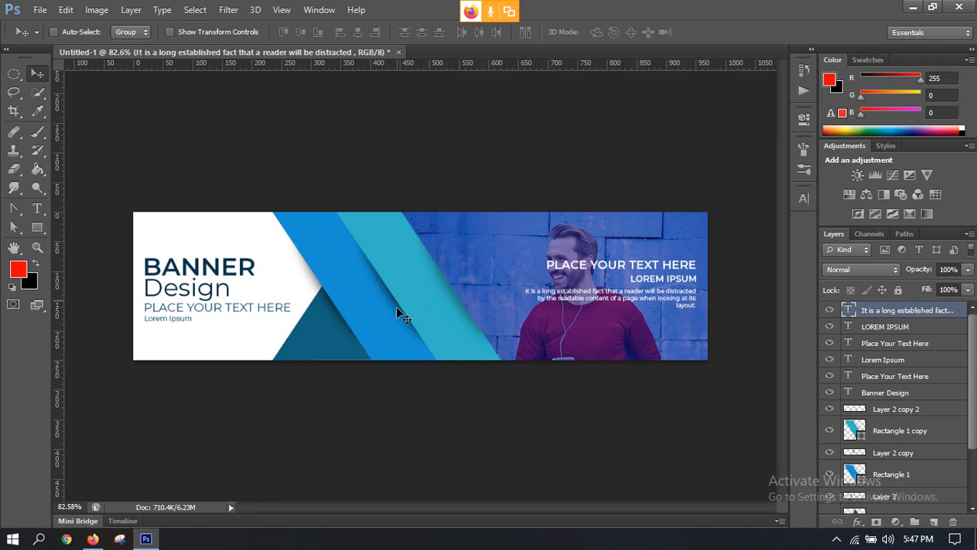
left_click(35, 10)
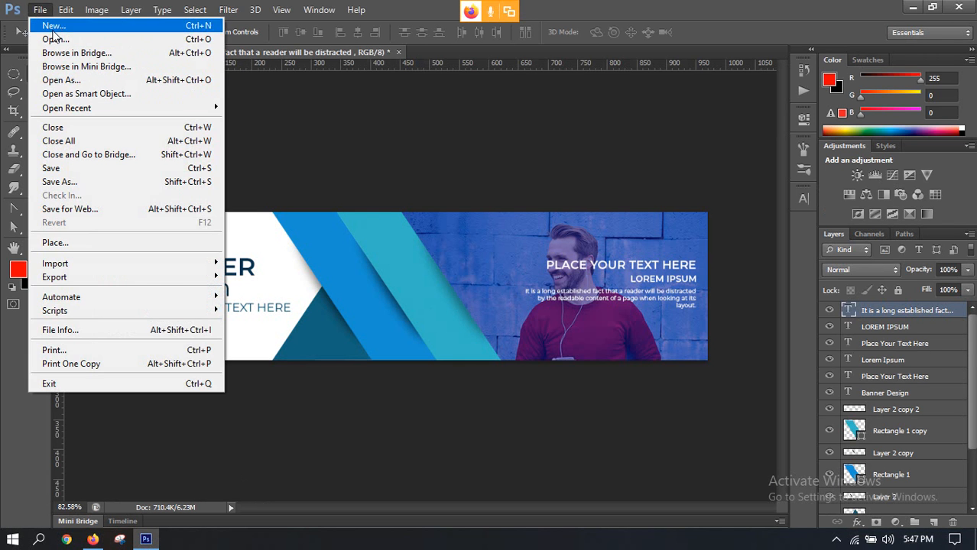
left_click(51, 28)
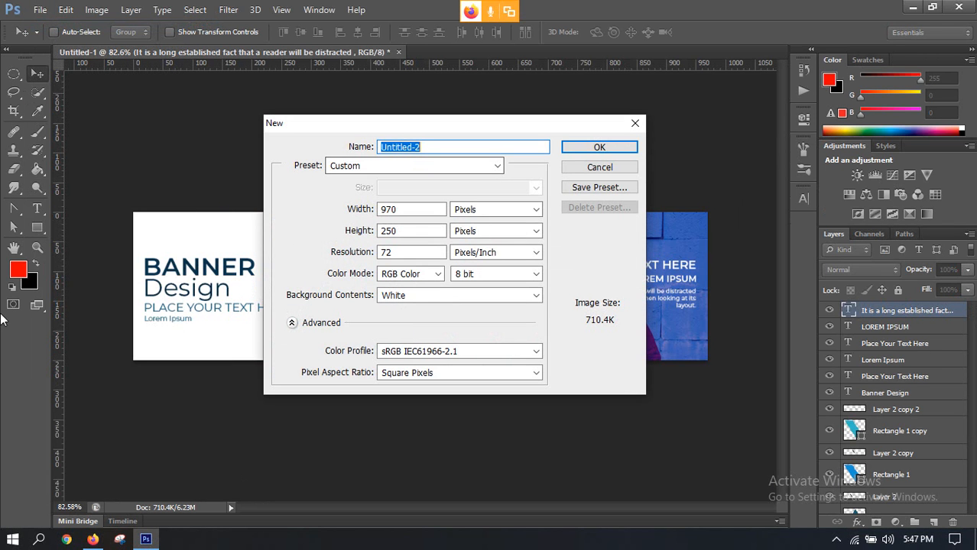
left_click(513, 209)
left_click(475, 234)
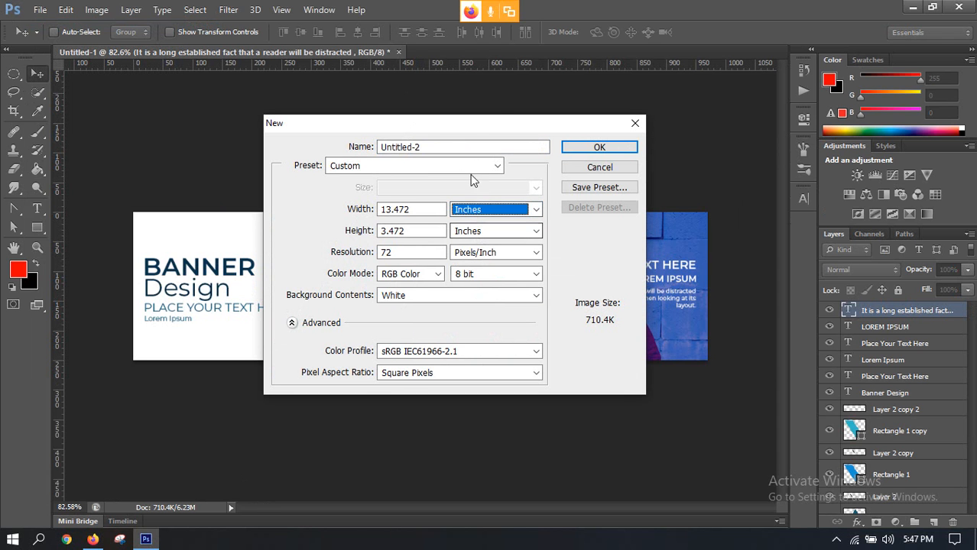
Set the new document's width to 3.75 inches and its height to 2.25 inches
left_click_drag(441, 126, 457, 78)
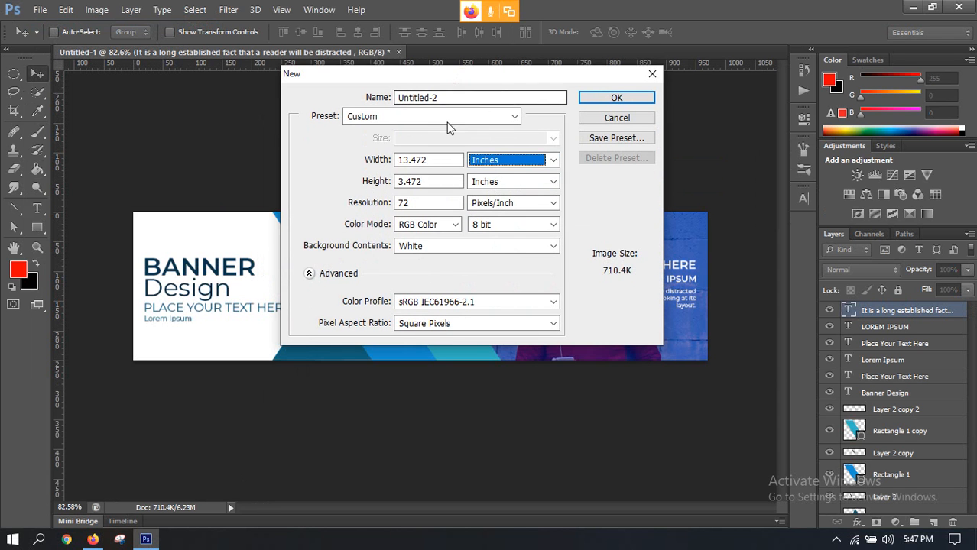
left_click_drag(436, 162, 342, 163)
type("3.")
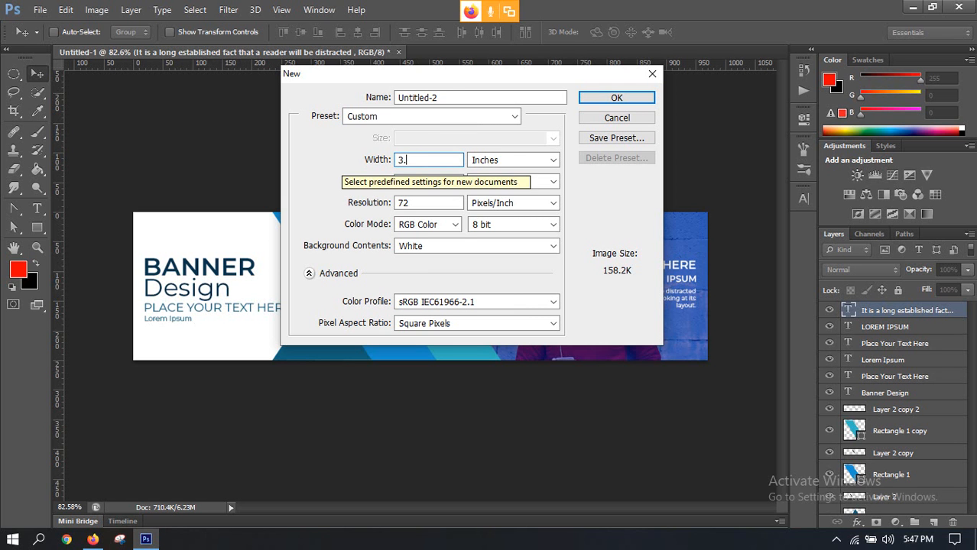
type("75")
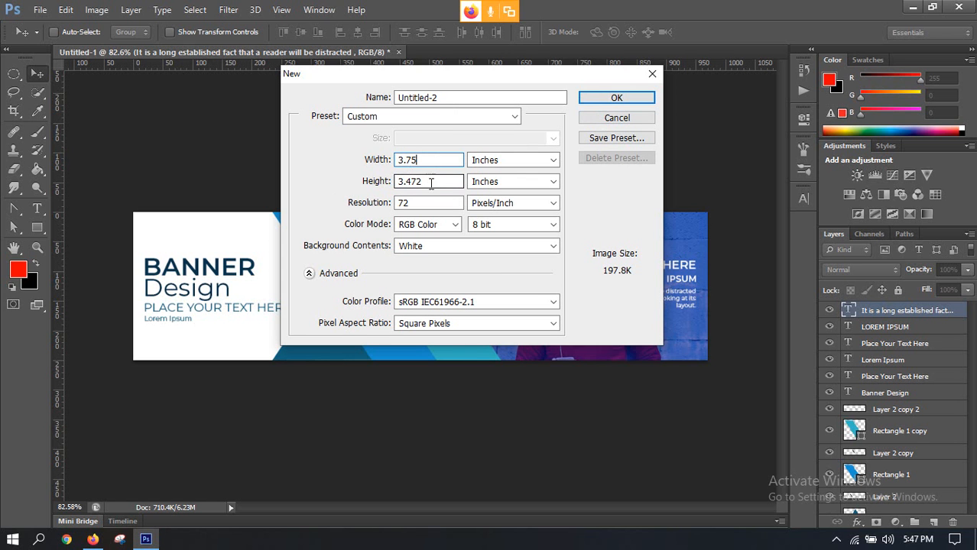
left_click_drag(430, 184, 387, 180)
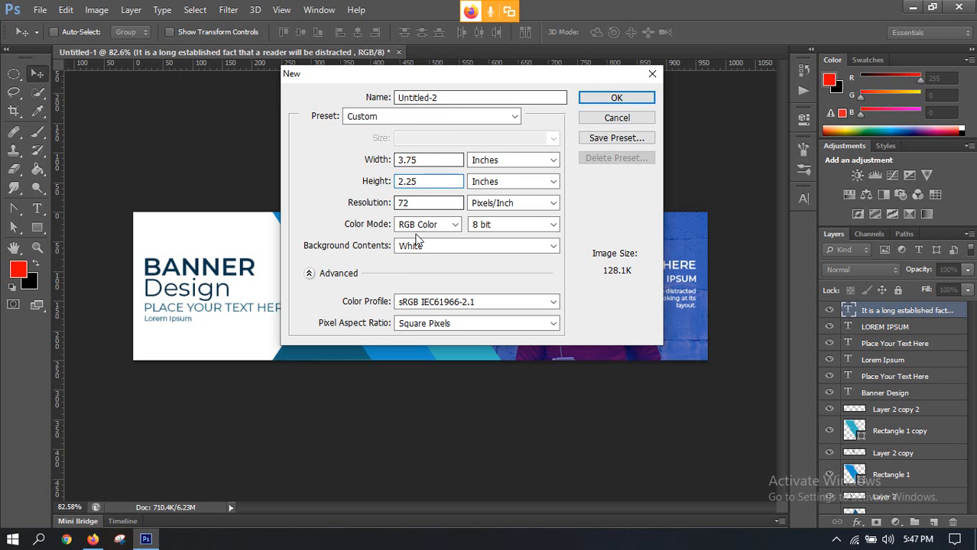
Set the resolution to 300 pixels/inch and the color mode to CMYK Color, and create the document
left_click_drag(430, 201, 348, 193)
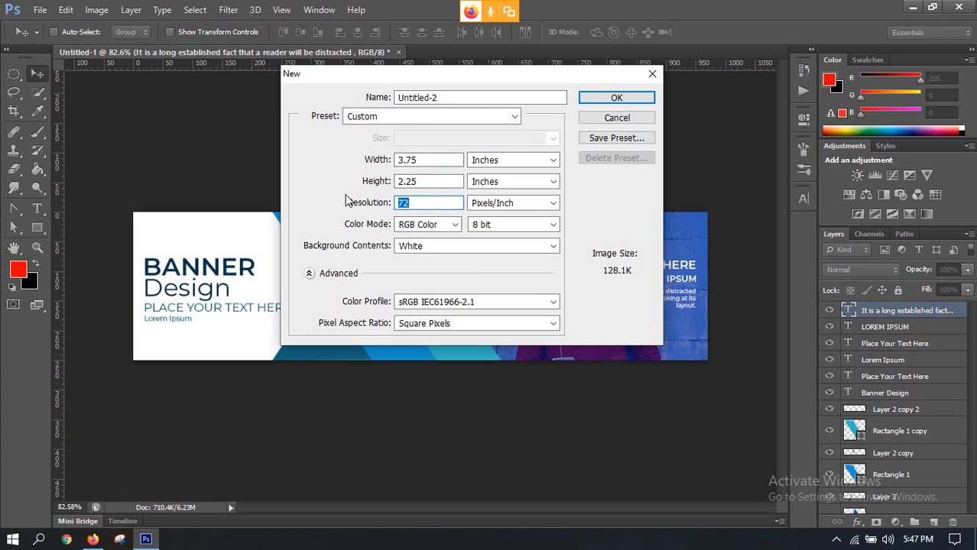
type("3")
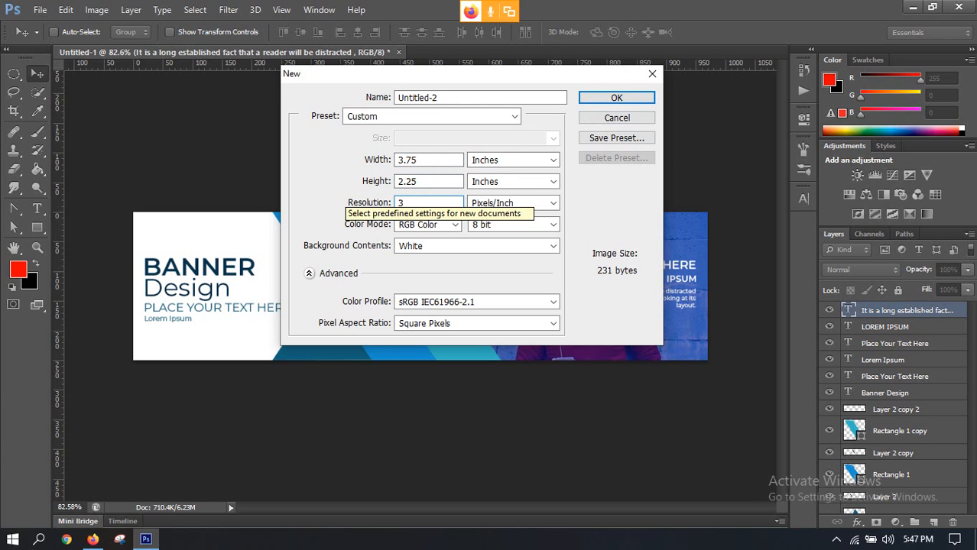
type("00")
left_click(430, 225)
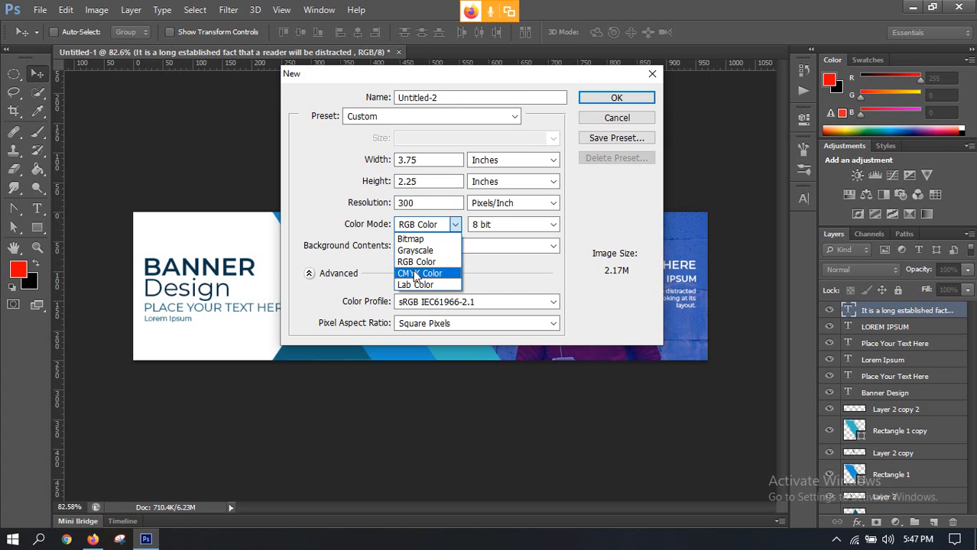
left_click(415, 277)
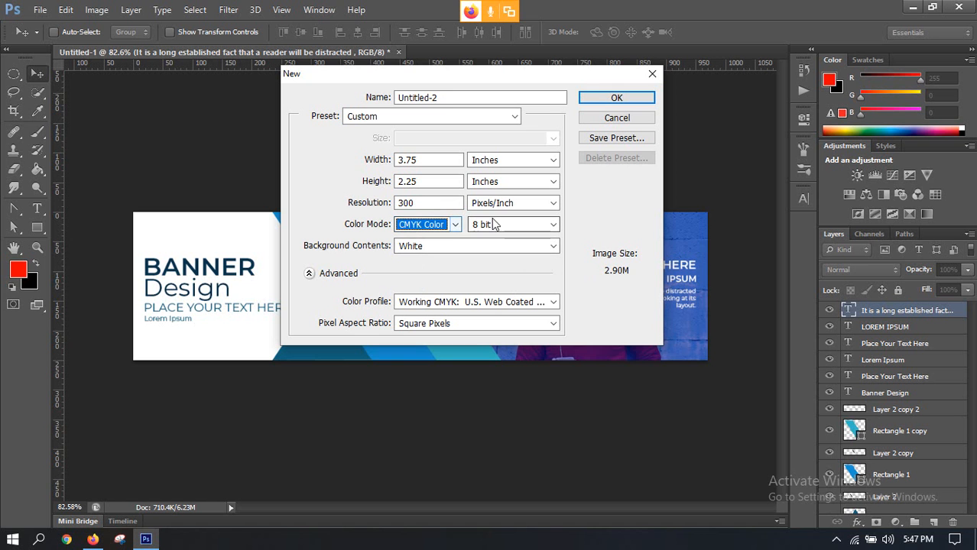
left_click(614, 98)
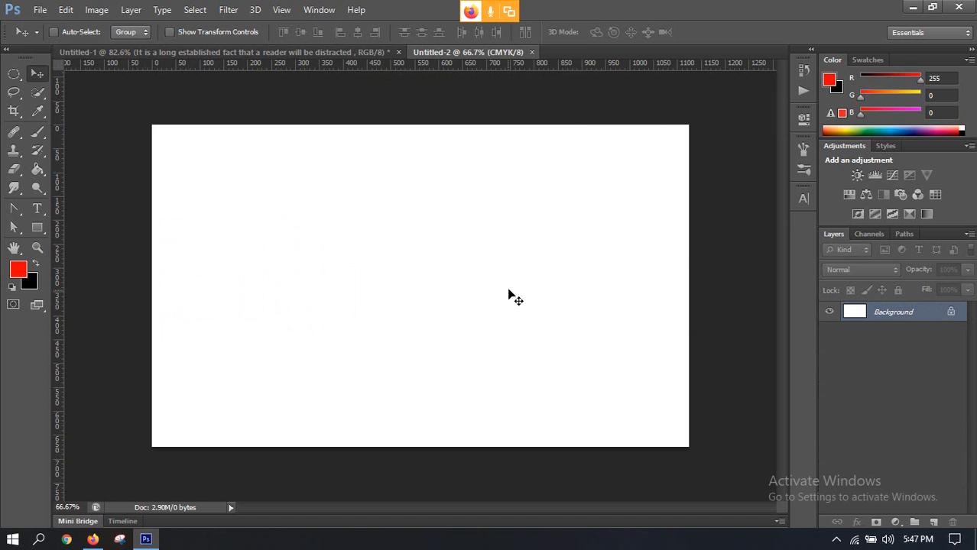
Check the new document's pixel dimensions and print size in Image Size without changing them
scroll(508, 279, "down", 3)
scroll(504, 270, "up", 4)
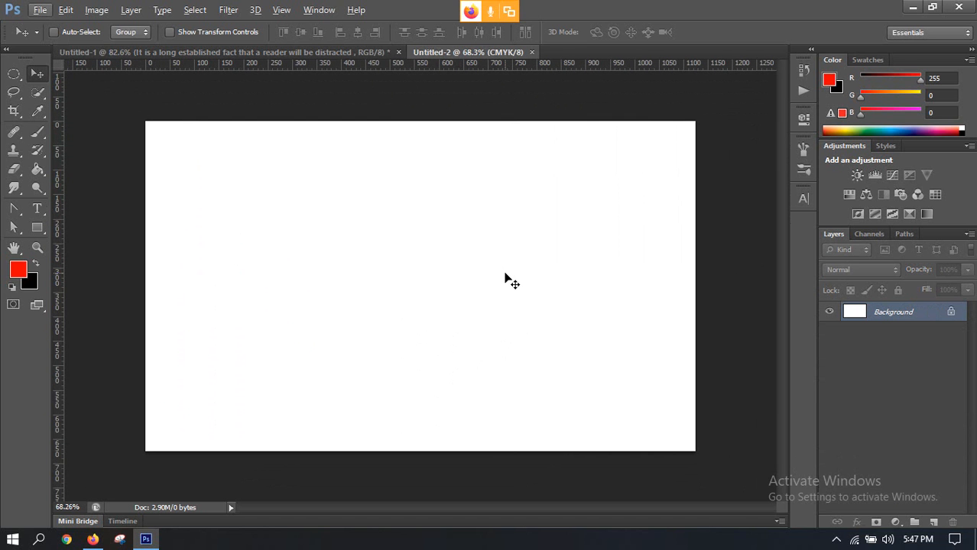
key("ctrl+alt+i")
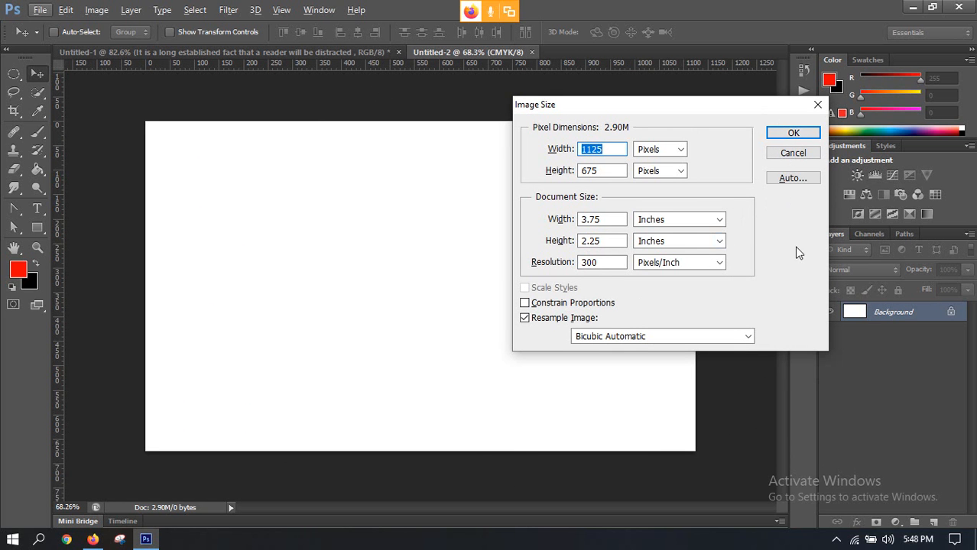
key("Escape")
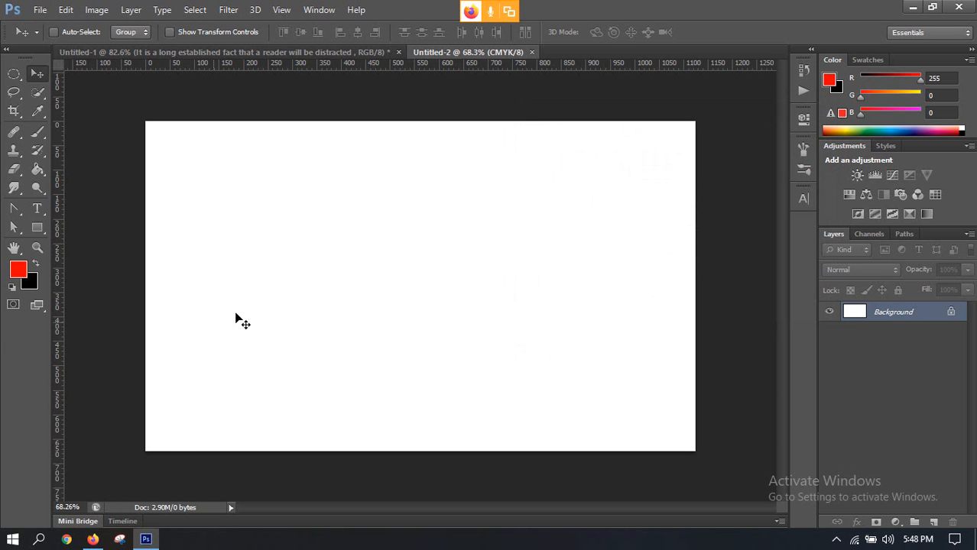
Check the bleed, trim line and safe zone dimensions in Firefox's business card reference, and return to Photoshop
left_click(105, 536)
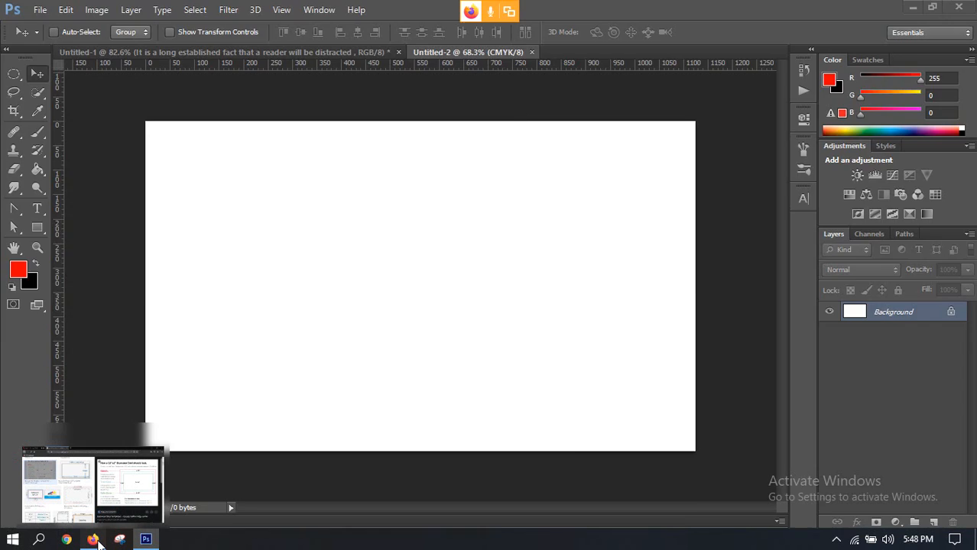
left_click(93, 541)
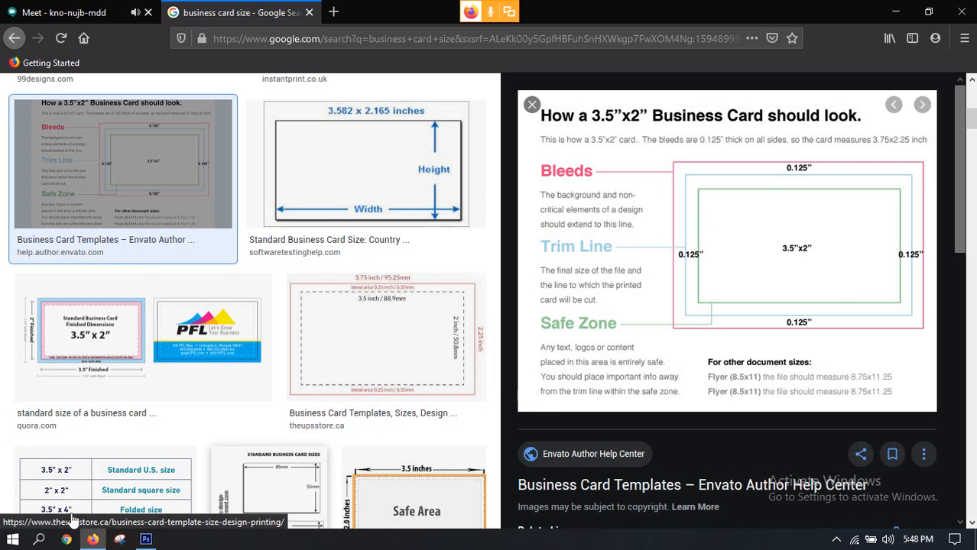
left_click(146, 539)
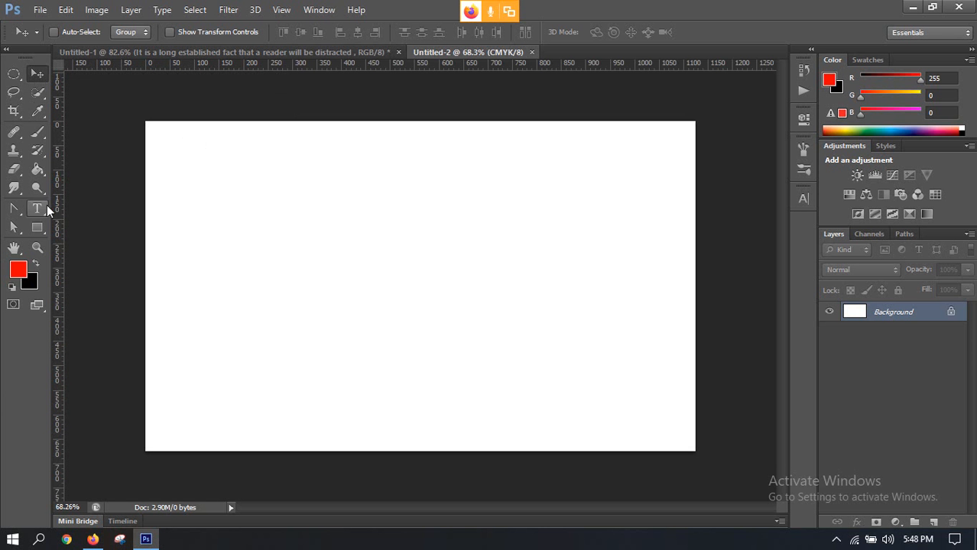
Create a 0.125 in by 0.125 in black rectangle shape on the canvas with the Rectangle Tool
left_click(37, 228)
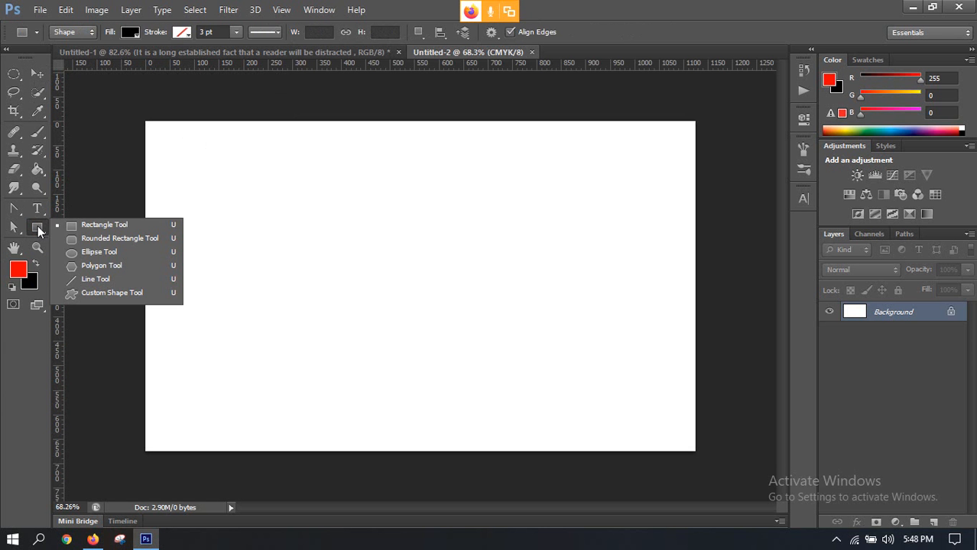
left_click(87, 225)
left_click(348, 181)
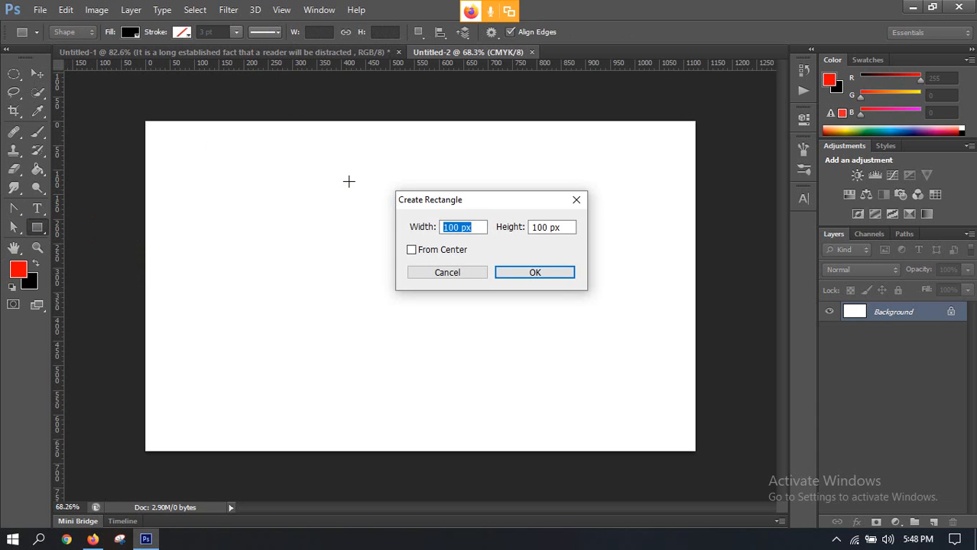
type("0")
type(".125 in")
key("Tab")
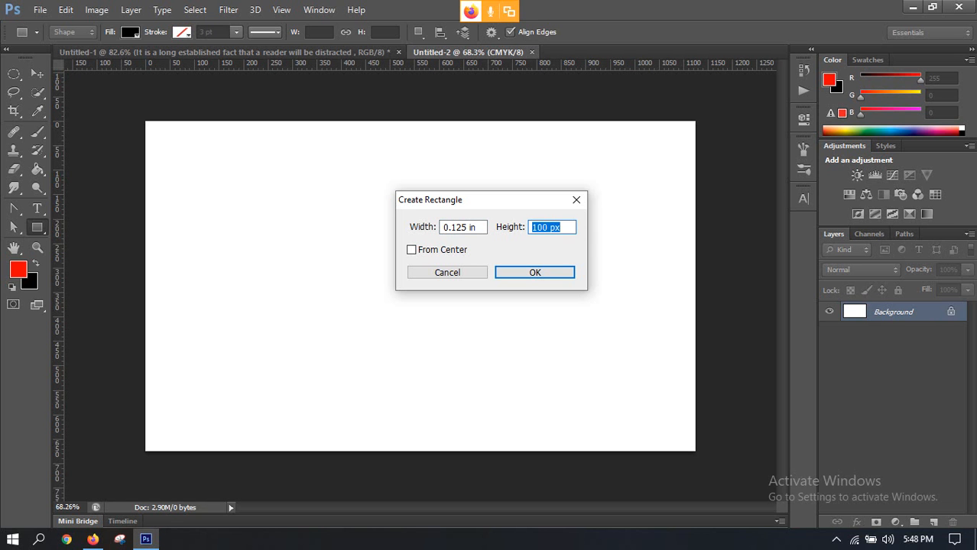
type("0.125")
key("Return")
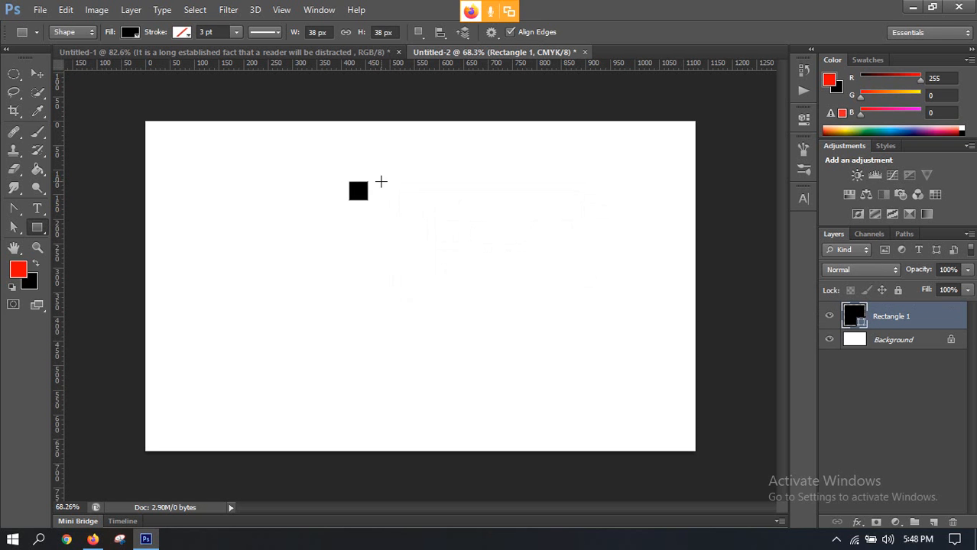
Move the square into the canvas's upper-left corner and place guides along its bottom and right edges
left_click(36, 73)
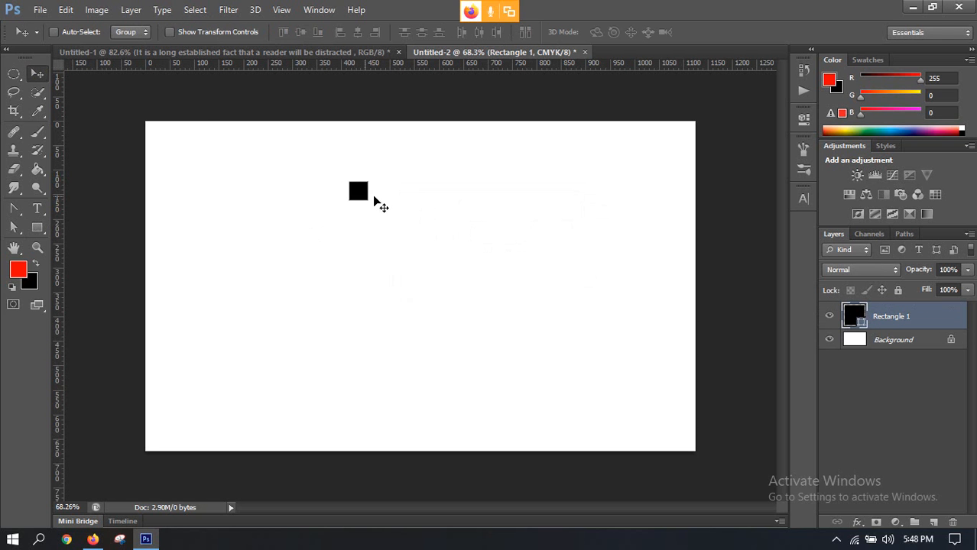
left_click_drag(375, 201, 155, 141)
scroll(280, 191, "up", 4)
left_click_drag(215, 156, 567, 255)
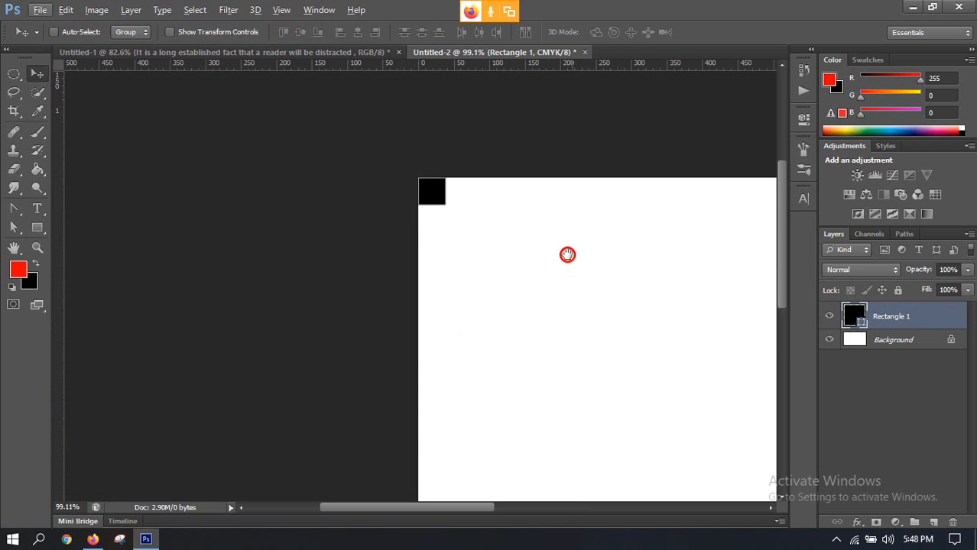
left_click_drag(373, 66, 406, 80)
left_click_drag(437, 212, 437, 204)
left_click_drag(58, 171, 441, 190)
scroll(434, 192, "down", 7)
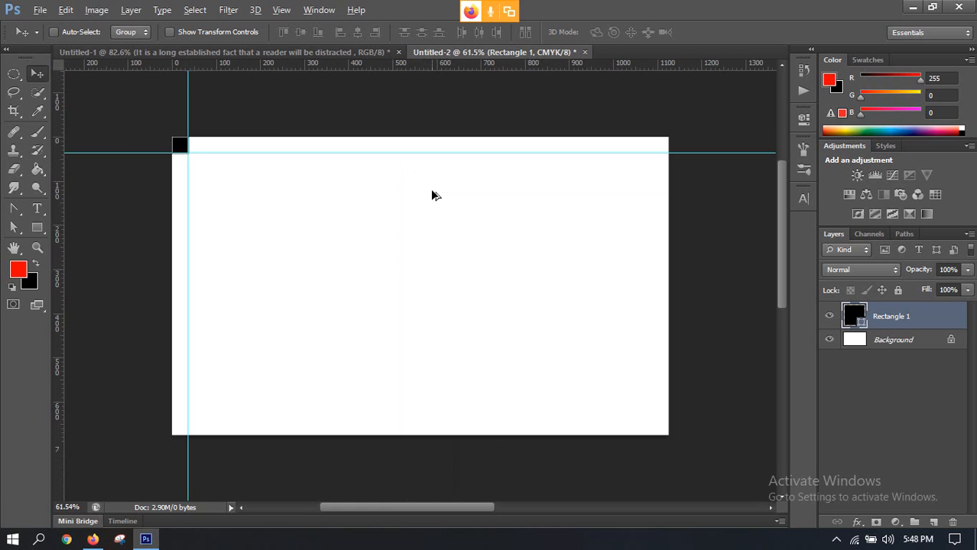
Move the square into the canvas's lower-right corner and place guides along its top and left edges
left_click_drag(317, 225, 522, 336)
scroll(535, 346, "up", 6)
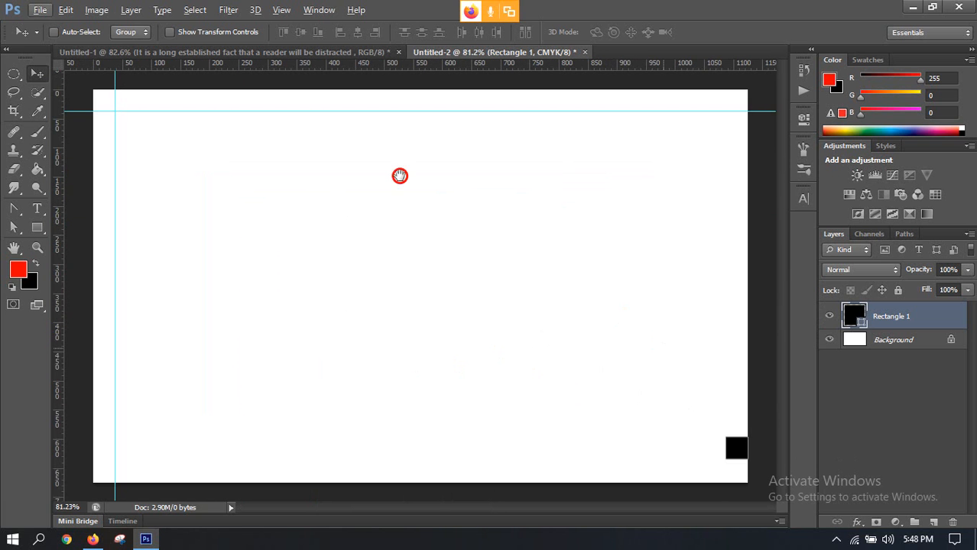
scroll(528, 313, "up", 3)
left_click_drag(528, 313, 402, 189)
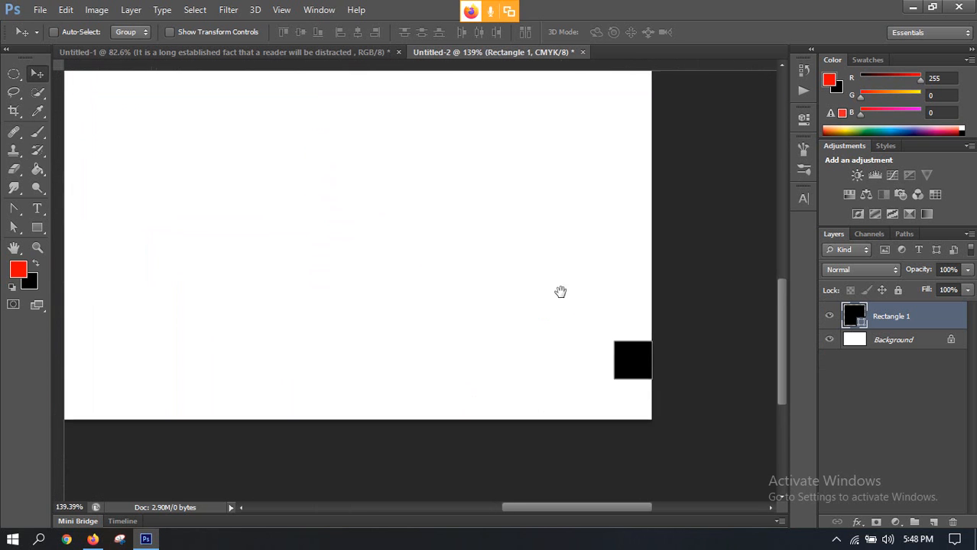
left_click_drag(560, 292, 514, 273)
scroll(534, 327, "up", 4)
left_click_drag(449, 250, 449, 336)
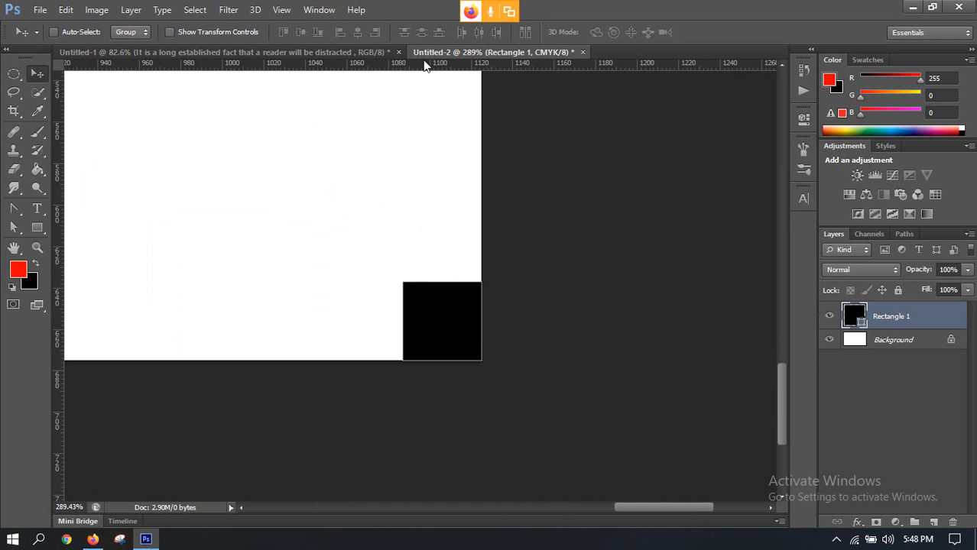
left_click_drag(420, 67, 449, 281)
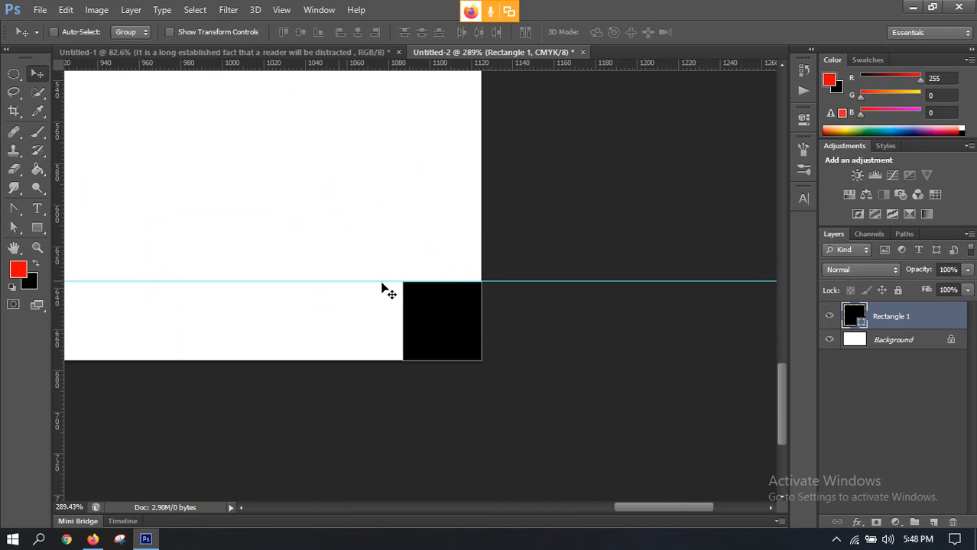
left_click_drag(59, 202, 403, 305)
Try the card with the small square deleted to view its four guides, and undo the deletion
key("Delete")
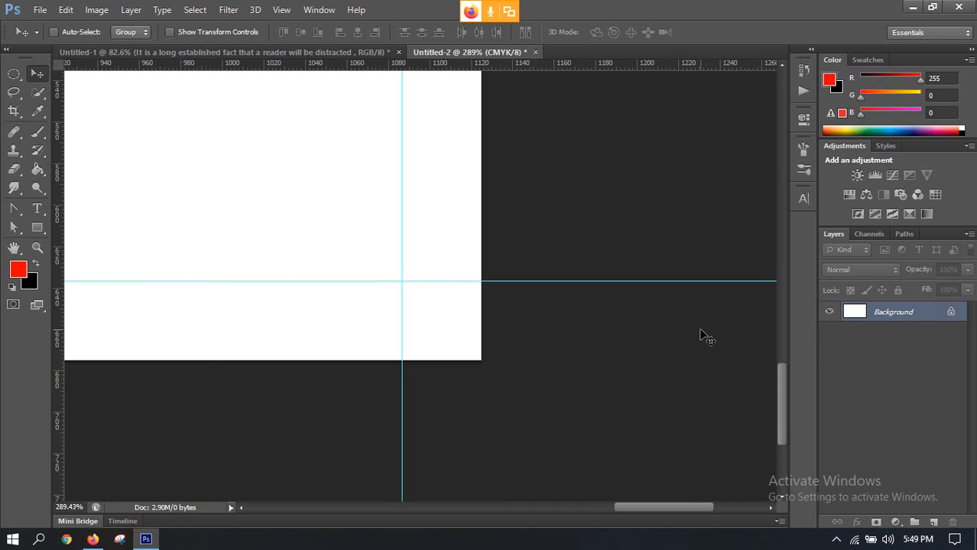
key("ctrl+0")
key("ctrl+minus")
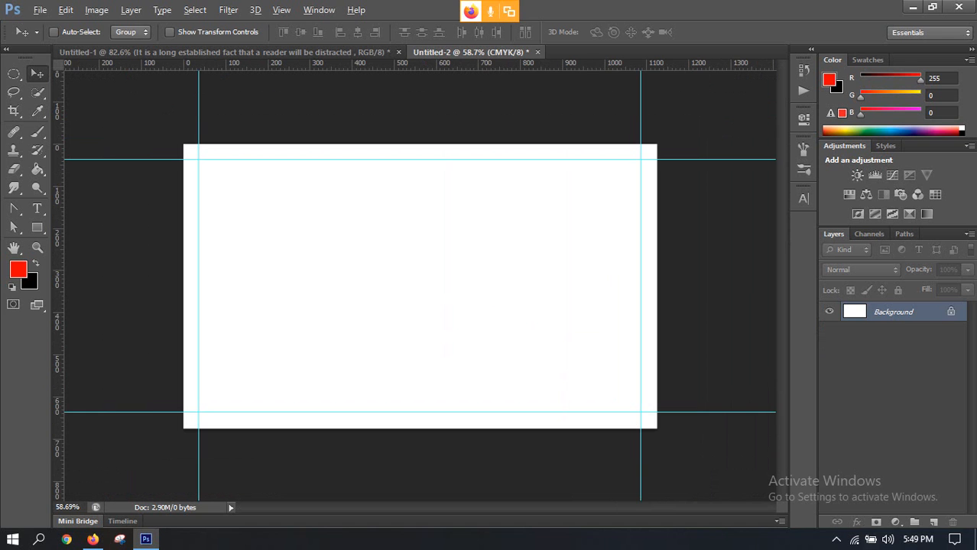
scroll(386, 310, "down", 2)
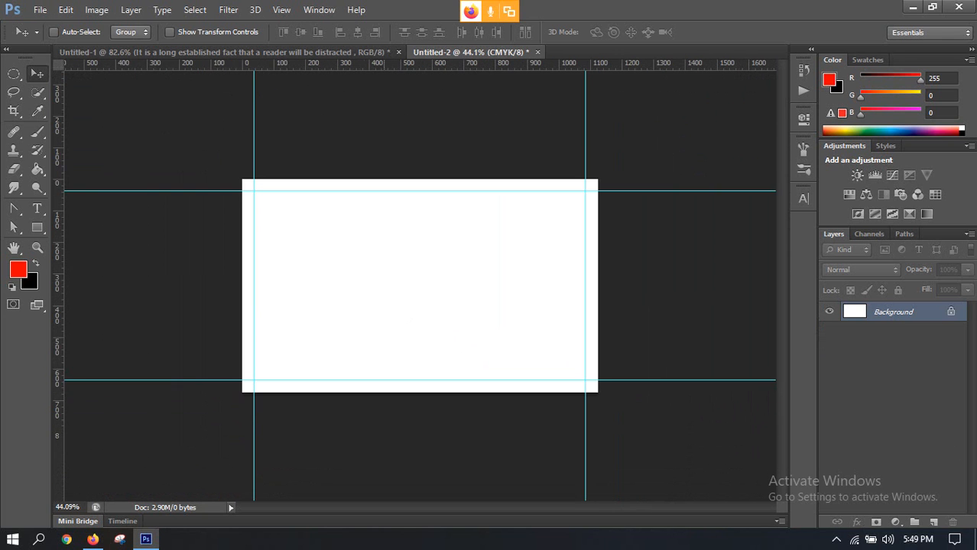
scroll(262, 310, "up", 1)
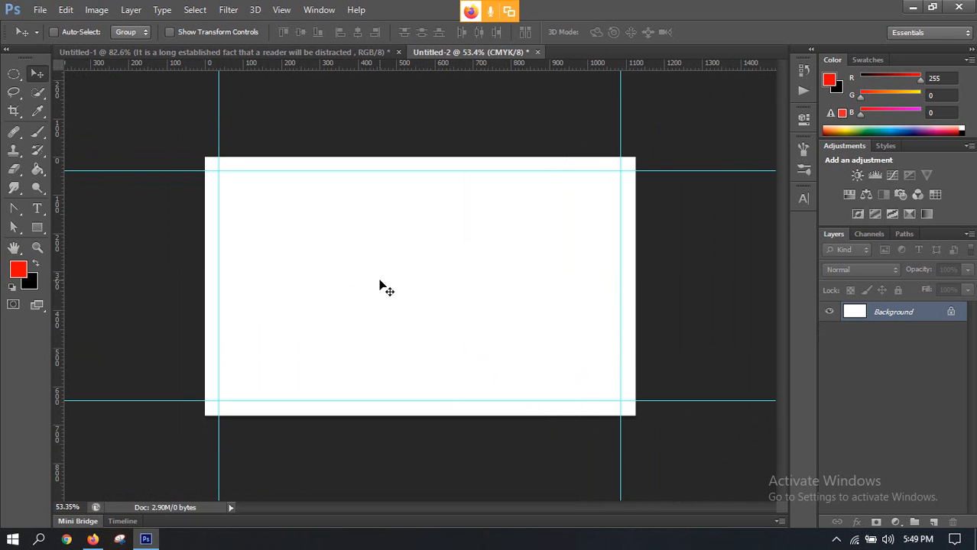
key("ctrl+z")
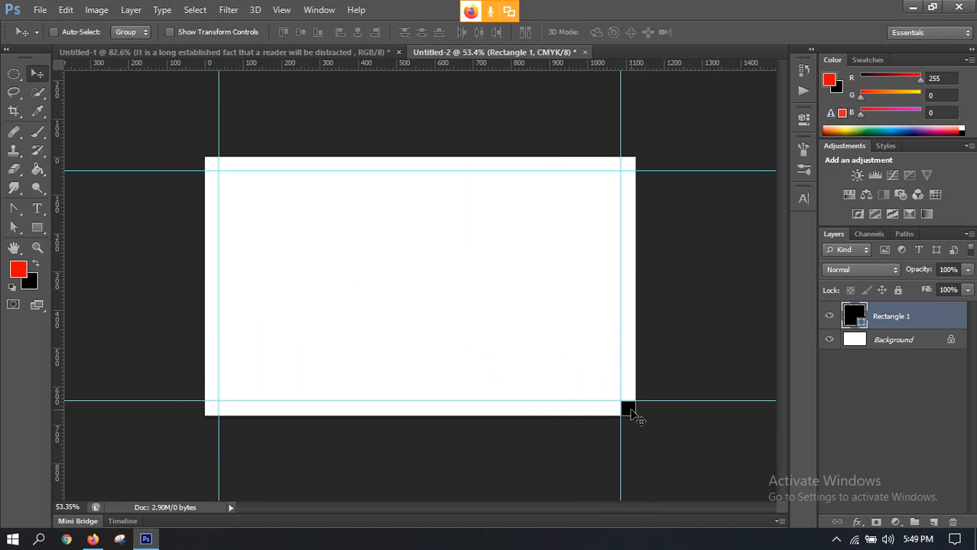
Move the small square against the inner side of the upper-left guide intersection, and delete it
left_click_drag(625, 406, 449, 246)
scroll(226, 182, "up", 1)
scroll(226, 182, "up", 6)
scroll(260, 111, "up", 7)
scroll(514, 315, "up", 4)
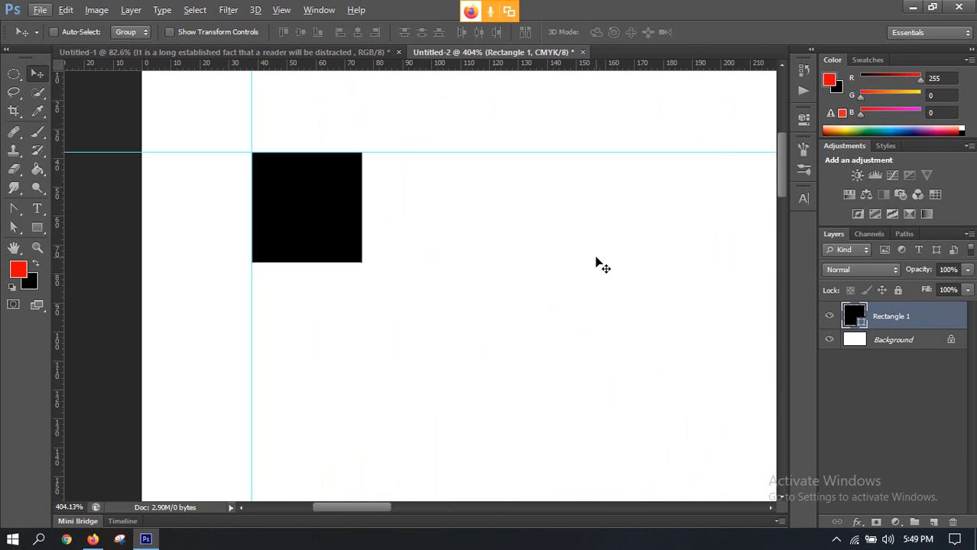
key("Delete")
Create a 0.25 in by 0.25 in black rectangle shape near the upper-left guide intersection
left_click(36, 227)
left_click(318, 169)
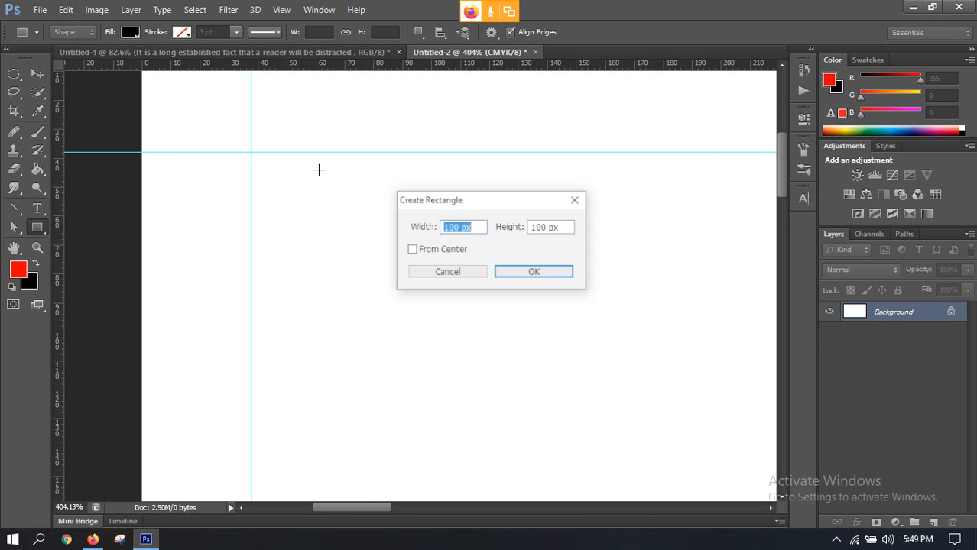
type("0.25")
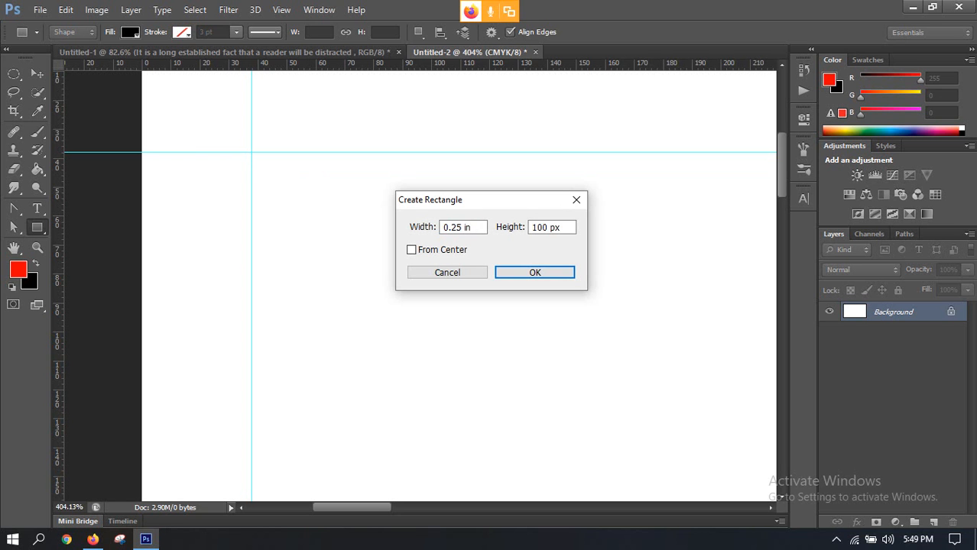
key("Tab")
type("0")
key("Return")
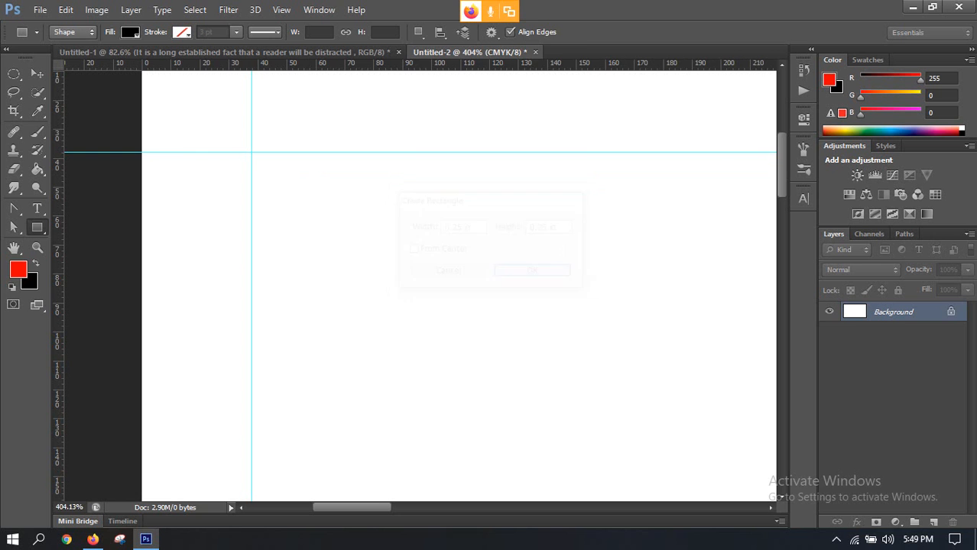
scroll(364, 201, "down", 10)
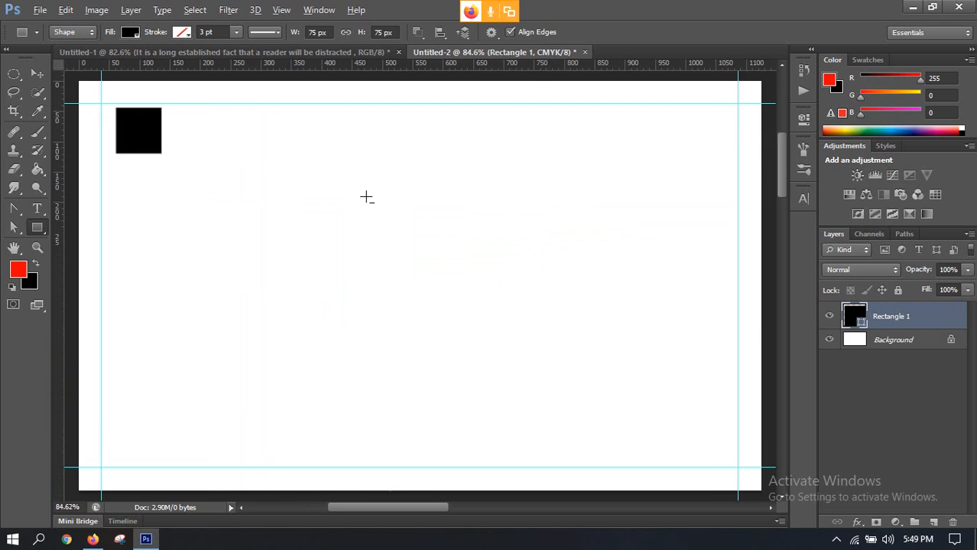
scroll(214, 188, "down", 2)
Snap the larger square inside the upper-left guide intersection and place guides along its bottom and right edges
left_click(37, 74)
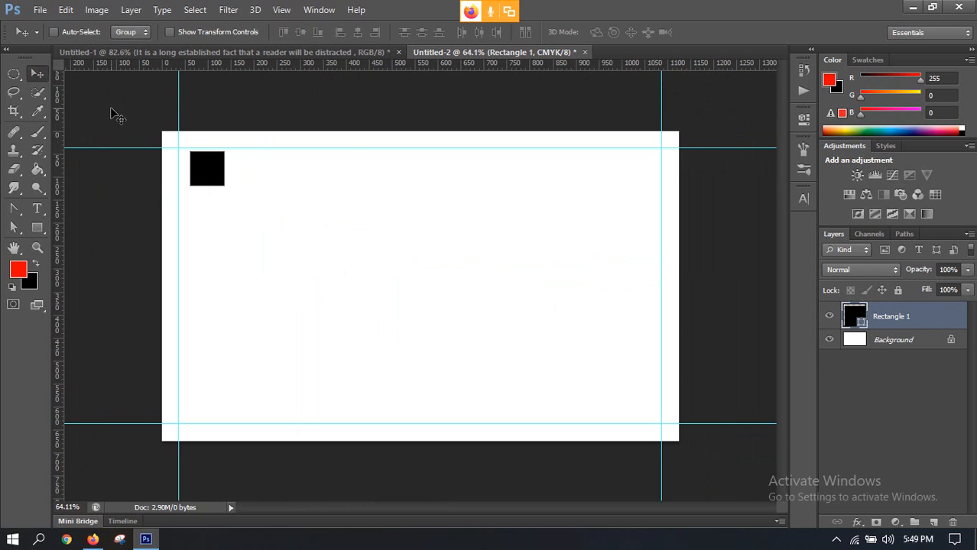
scroll(233, 172, "up", 4)
left_click_drag(310, 249, 469, 304)
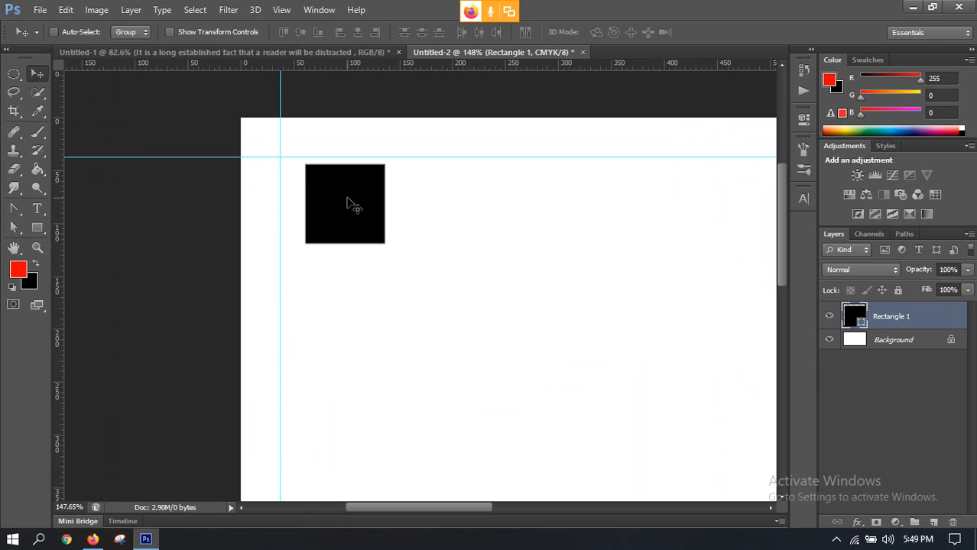
left_click_drag(341, 195, 310, 192)
scroll(307, 183, "up", 2)
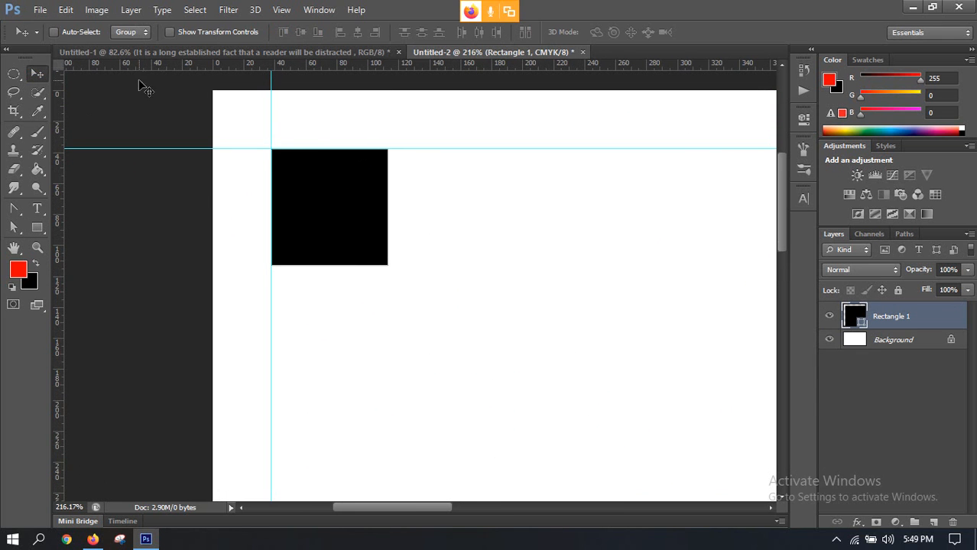
left_click_drag(170, 66, 271, 264)
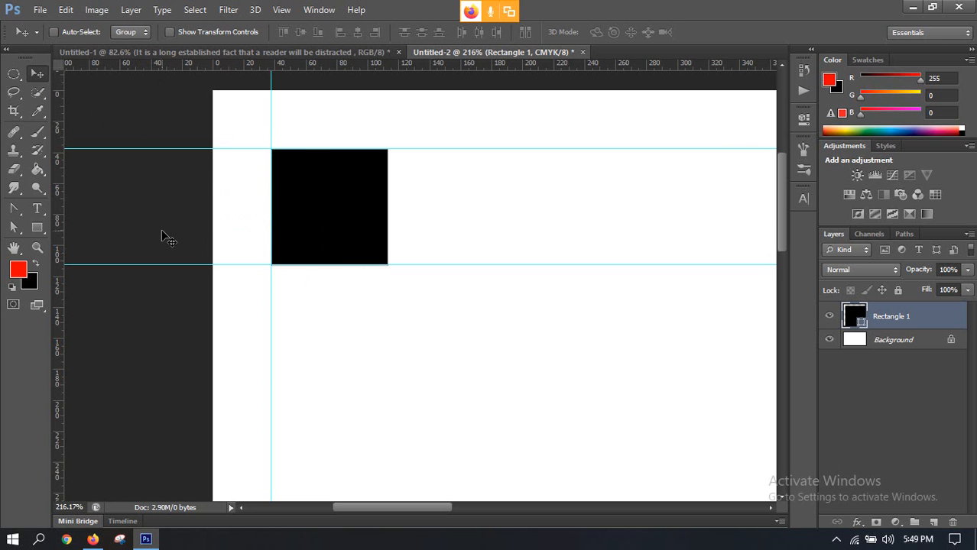
left_click_drag(61, 200, 386, 220)
Move the larger square inside the lower-right guide intersection and place guides along its top and left edges
key("ctrl+0")
left_click_drag(291, 216, 539, 341)
scroll(563, 350, "up", 5)
left_click_drag(600, 343, 305, 145)
left_click_drag(649, 398, 484, 266)
left_click_drag(303, 136, 375, 221)
left_click_drag(341, 66, 360, 134)
left_click_drag(55, 170, 293, 172)
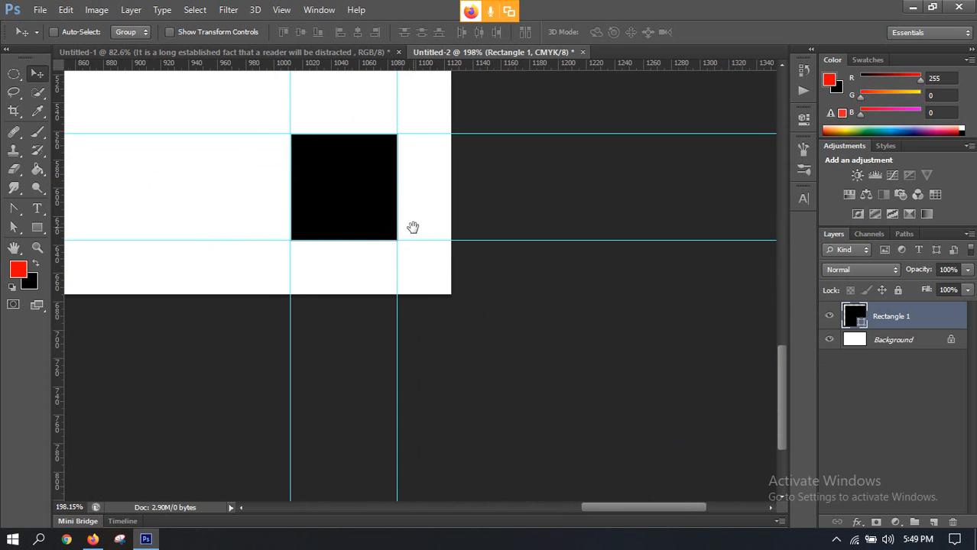
Place the vertical guide along the larger square's left edge again, pulling it from the horizontal ruler
left_click_drag(412, 224, 489, 293)
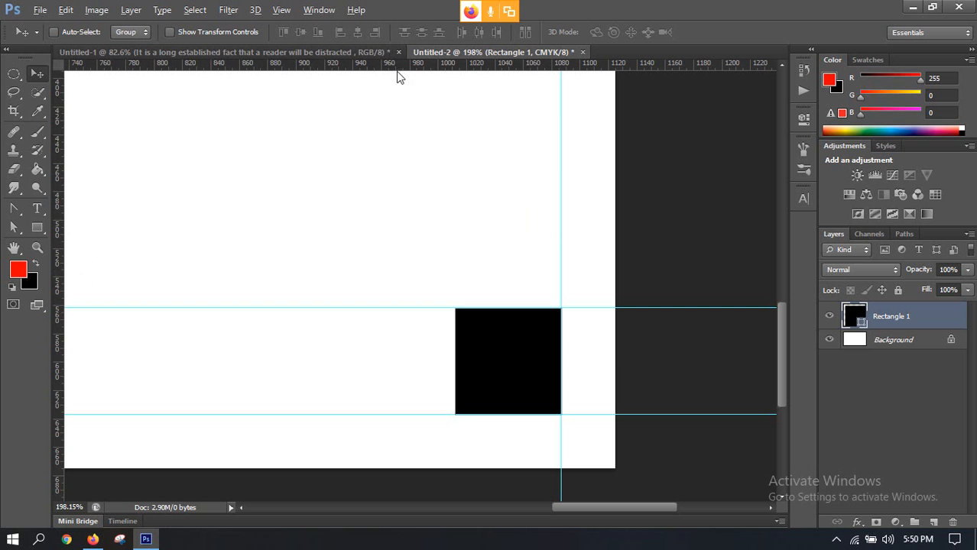
key("alt")
left_click_drag(399, 68, 455, 264)
key("alt")
scroll(530, 255, "down", 6)
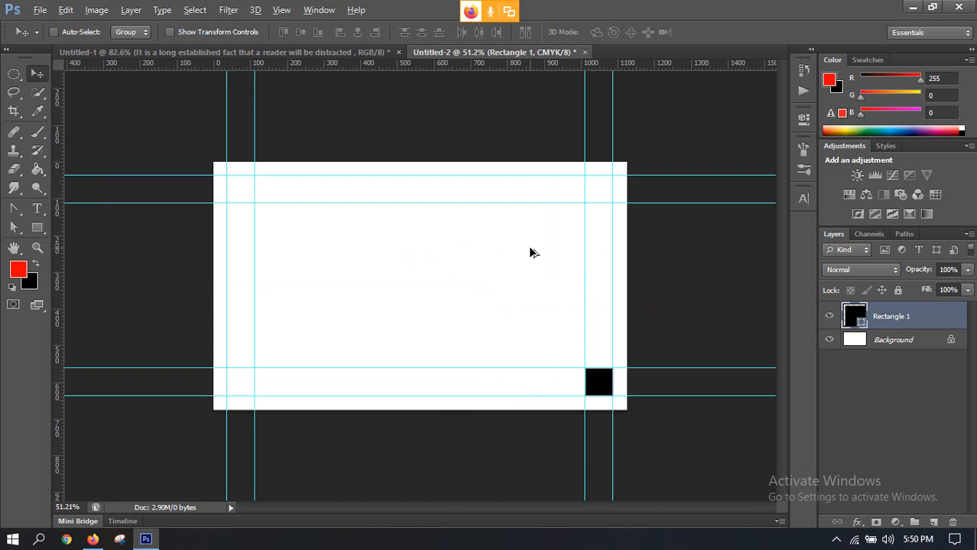
Try adding an extra guide near the middle of the card from the vertical ruler, and undo it
left_click_drag(61, 262, 436, 275)
key("alt")
key("ctrl+z")
Delete the larger black square, leaving only the guides on the card
scroll(474, 276, "down", 2)
scroll(472, 267, "up", 2)
key("Delete")
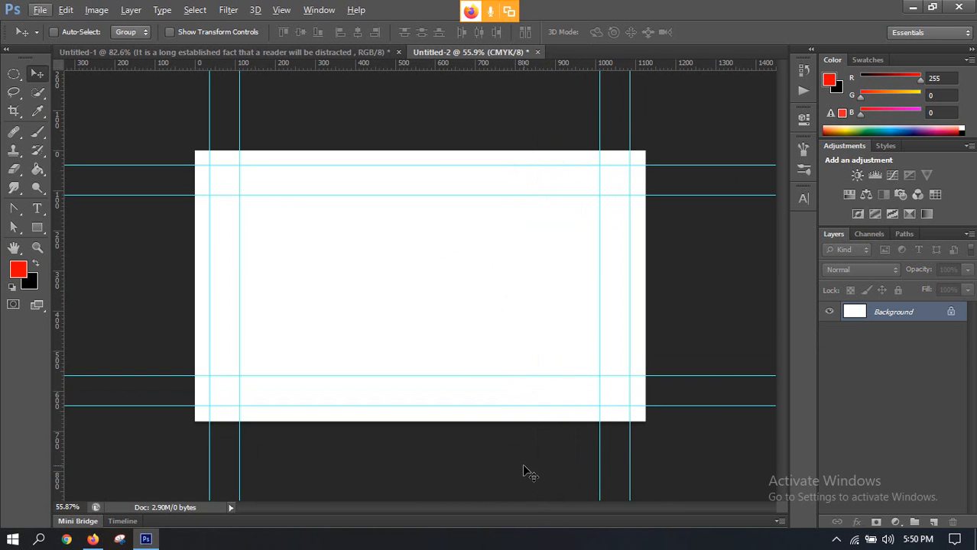
scroll(325, 261, "up", 1)
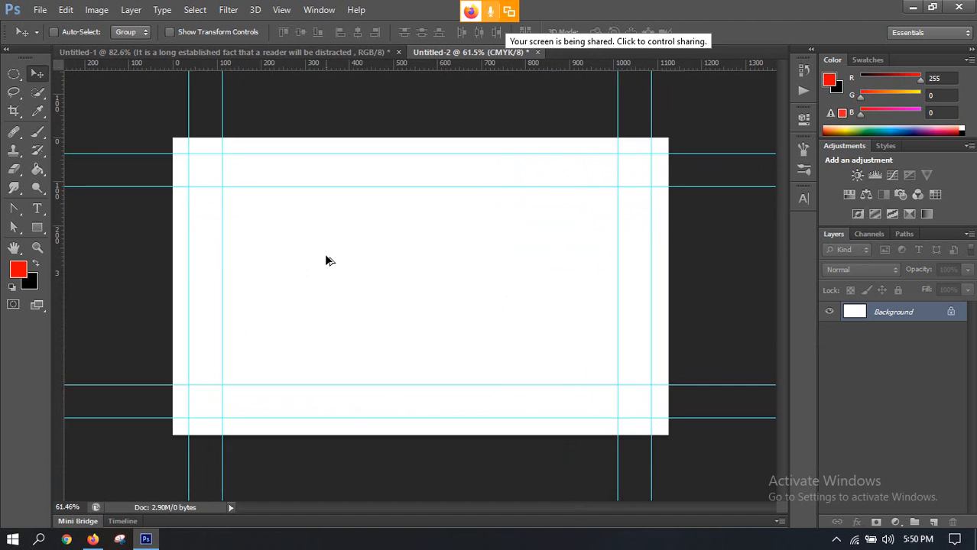
scroll(325, 260, "up", 2)
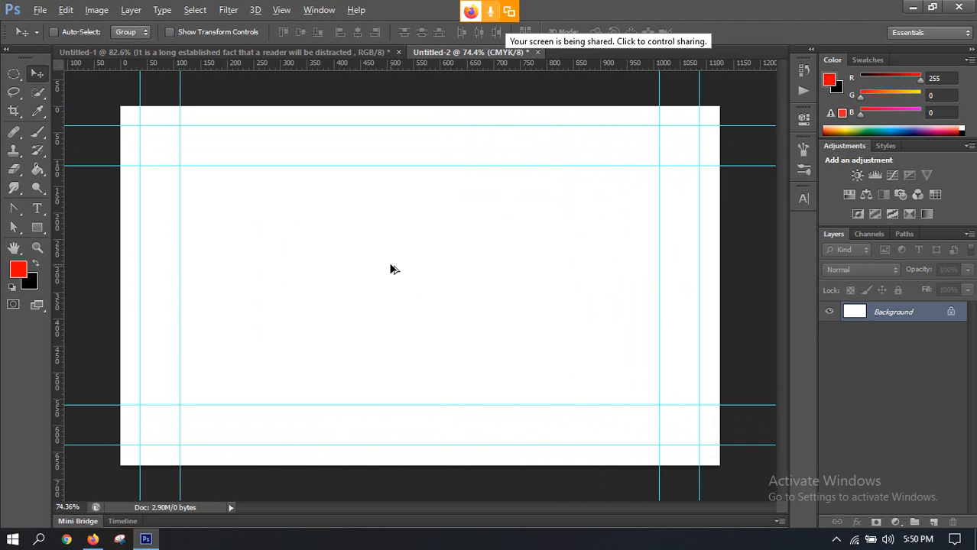
scroll(391, 268, "up", 1)
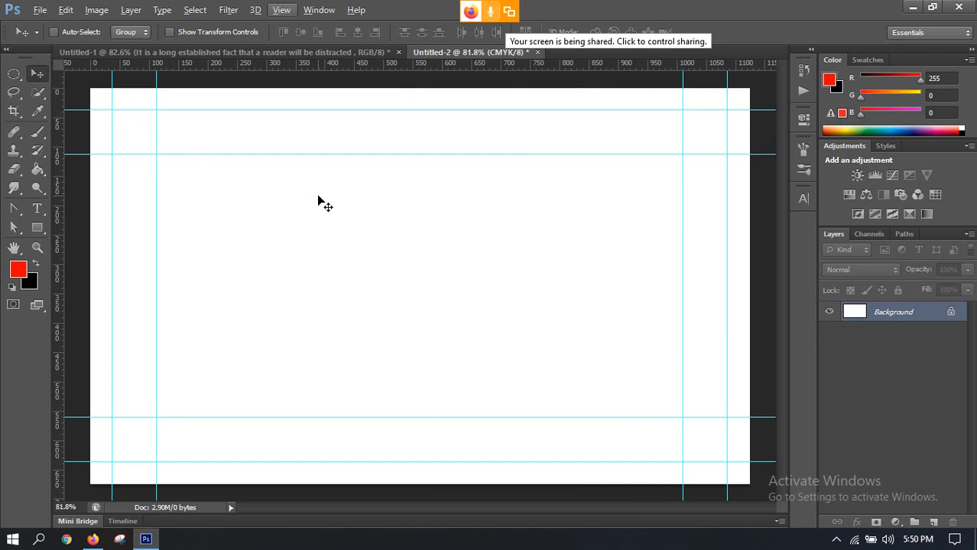
Examine the bleed and safe-zone guides around the card's corners and across the whole card
scroll(320, 201, "down", 2)
scroll(240, 214, "up", 2)
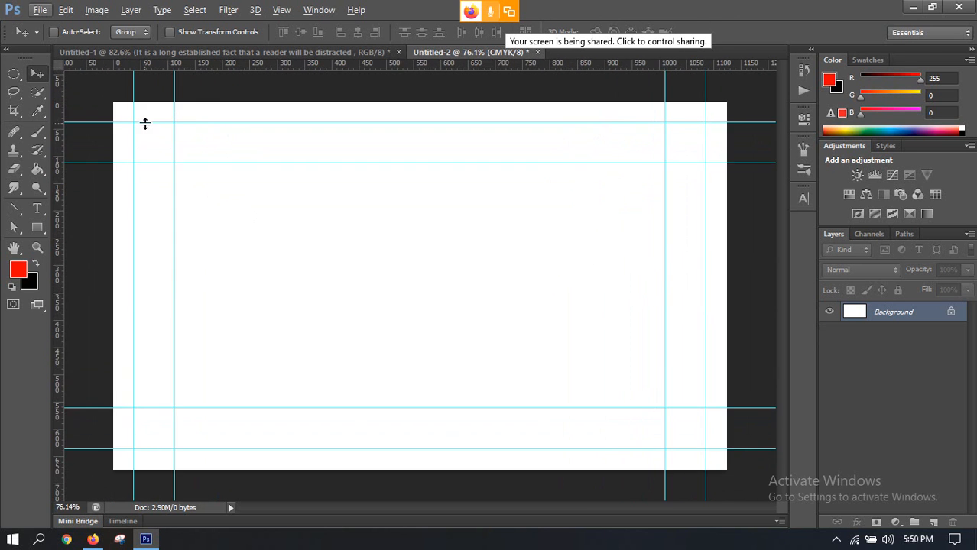
scroll(131, 131, "up", 2)
left_click_drag(296, 181, 421, 246)
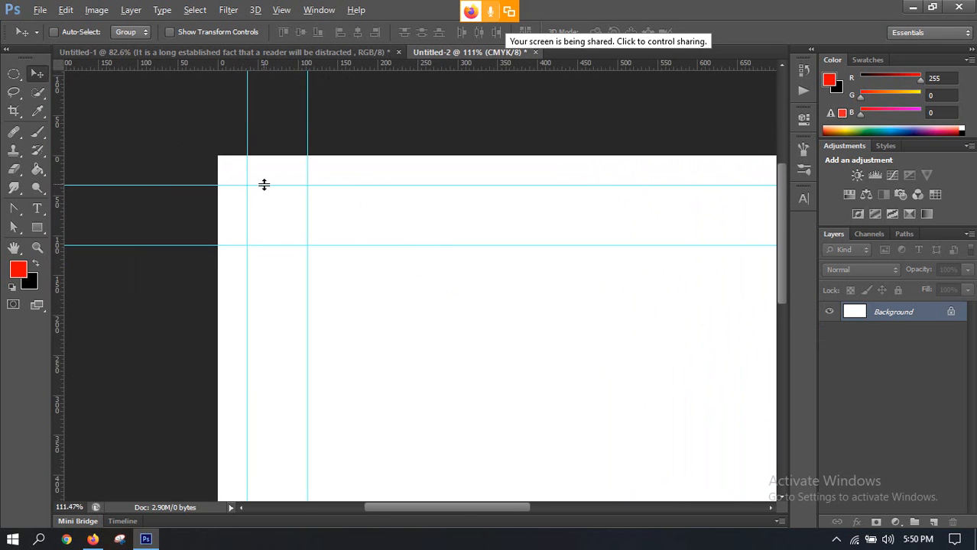
scroll(275, 191, "up", 2)
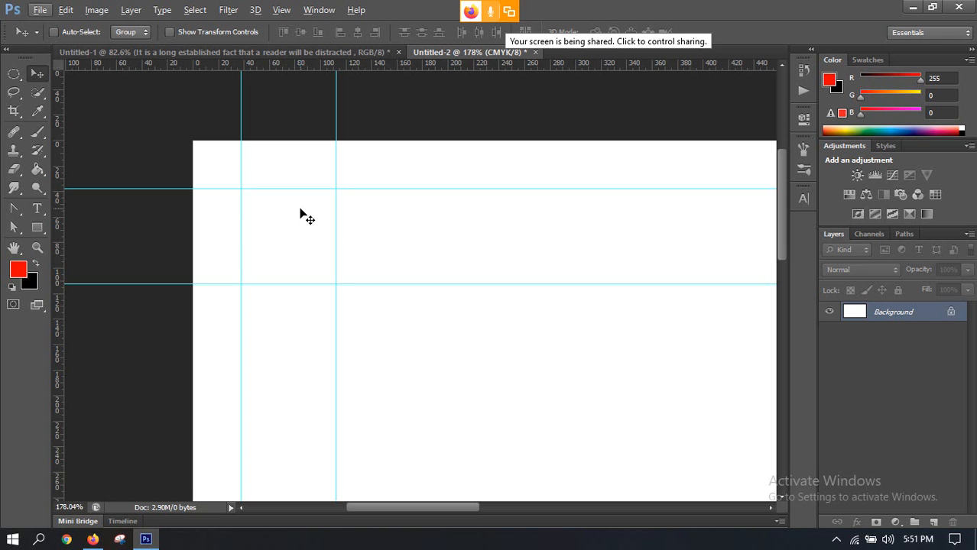
key("ctrl+0")
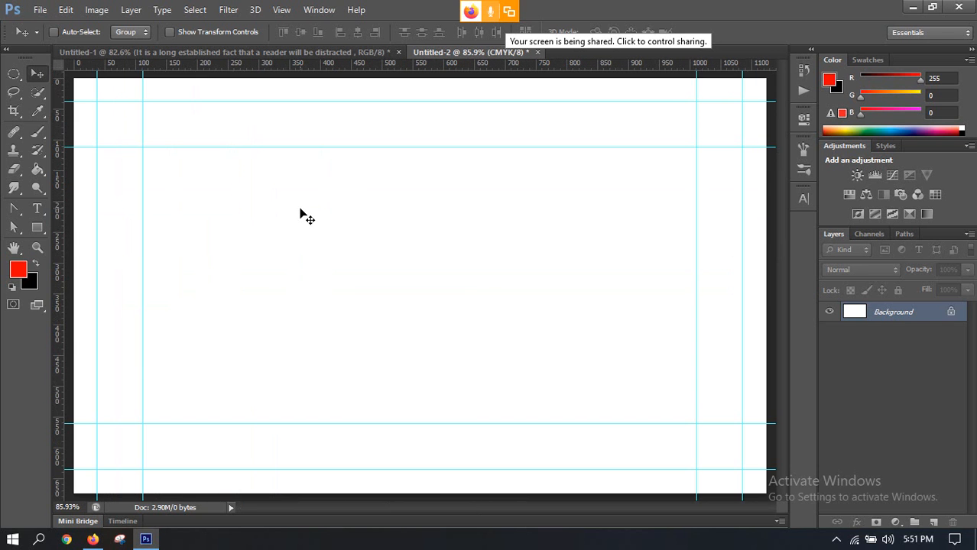
scroll(414, 290, "down", 2)
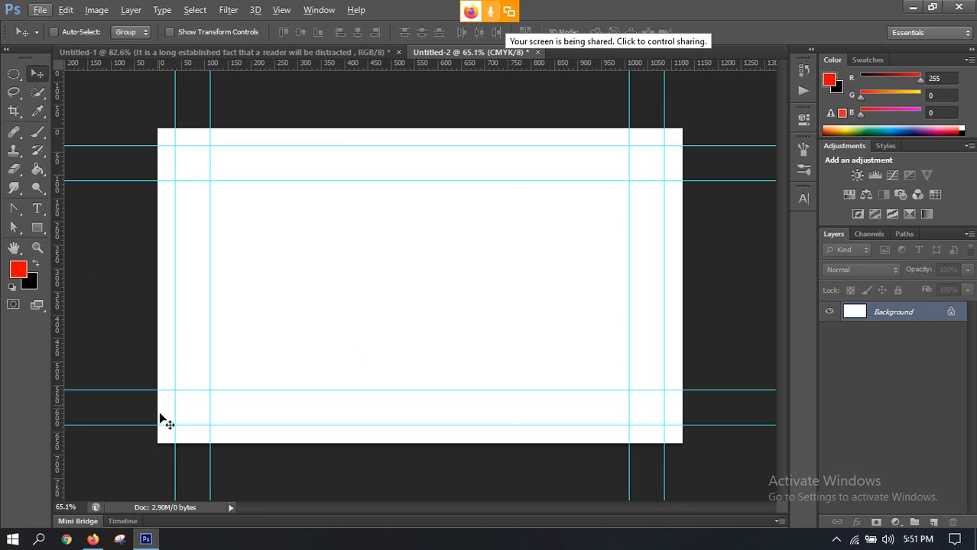
scroll(329, 348, "down", 3)
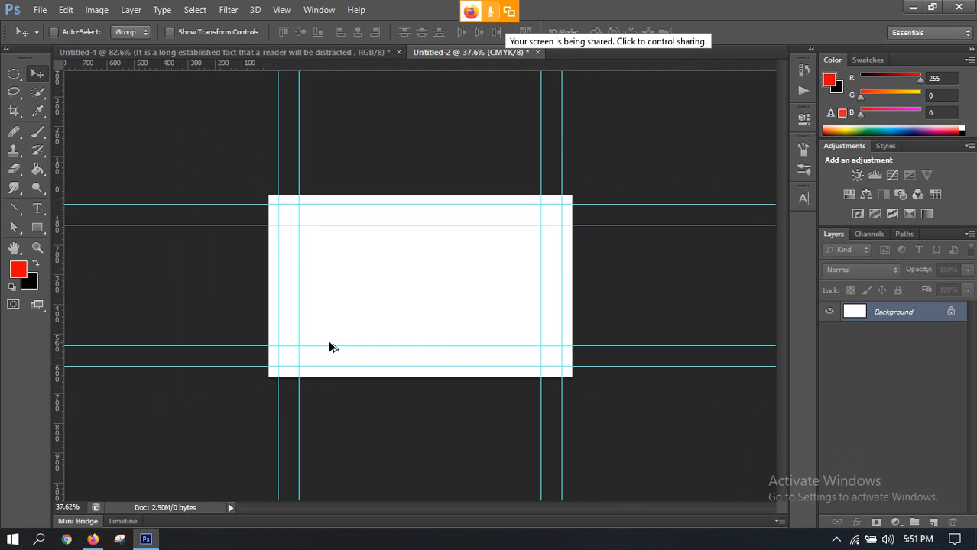
scroll(330, 347, "down", 1)
scroll(317, 279, "up", 4)
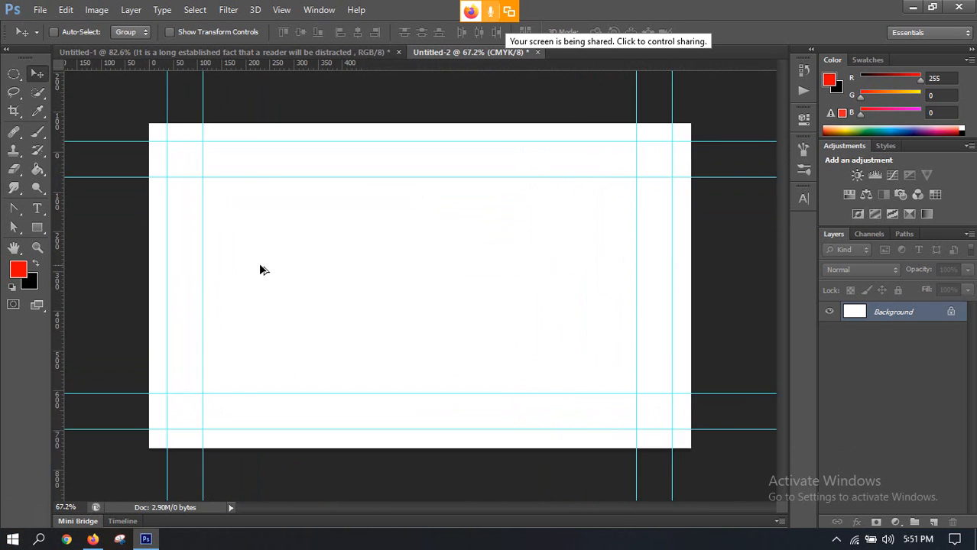
scroll(432, 386, "up", 1)
scroll(388, 277, "down", 2)
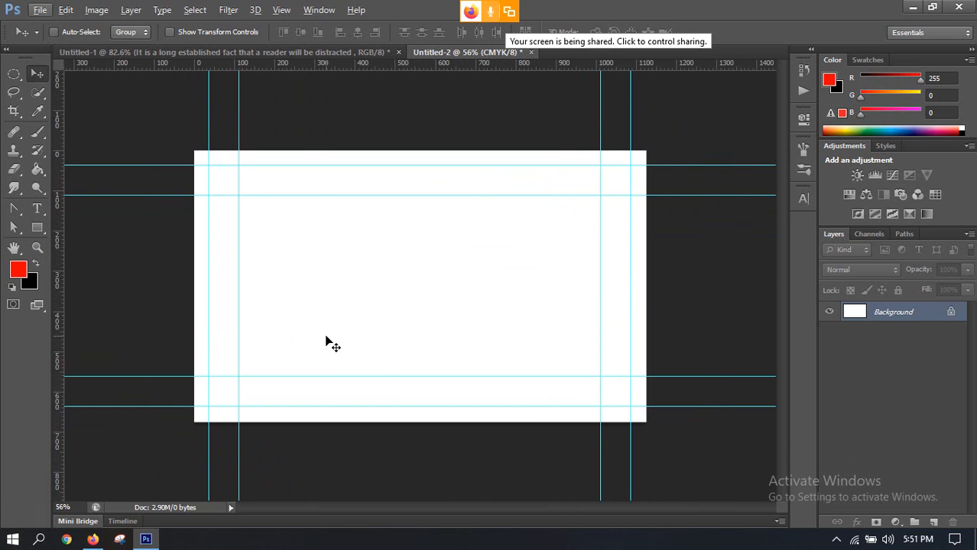
Open the sample image business-card-templates-vector-24027389.jpg from the Desktop
key("ctrl+o")
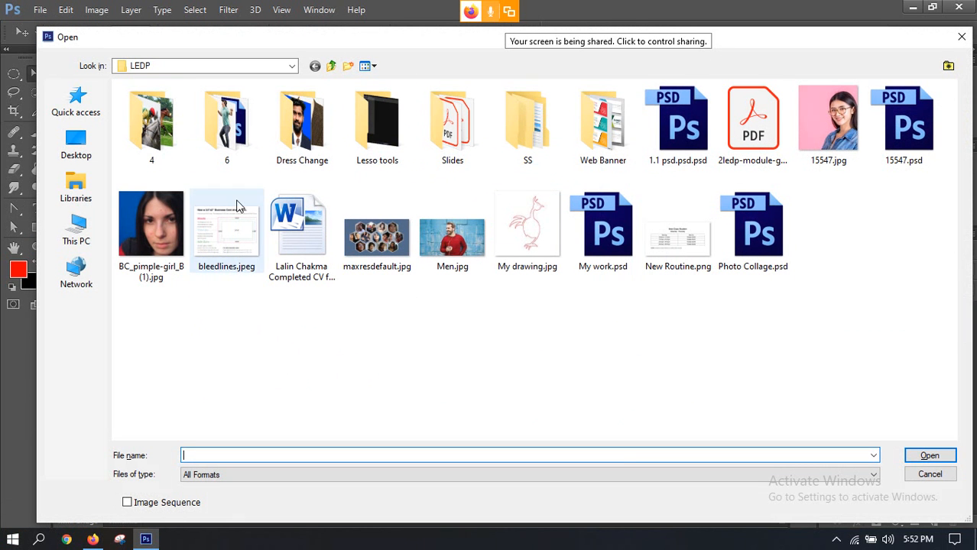
left_click(76, 146)
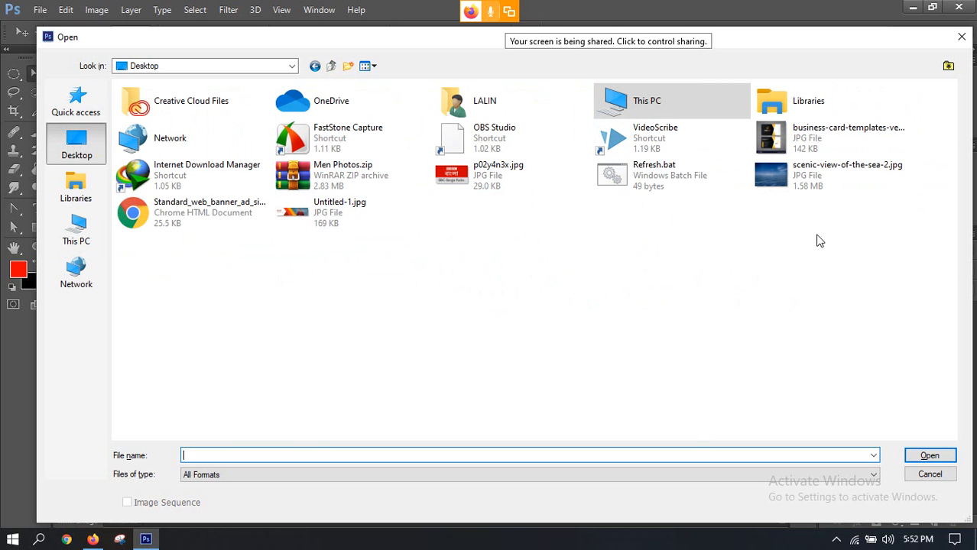
double_click(809, 136)
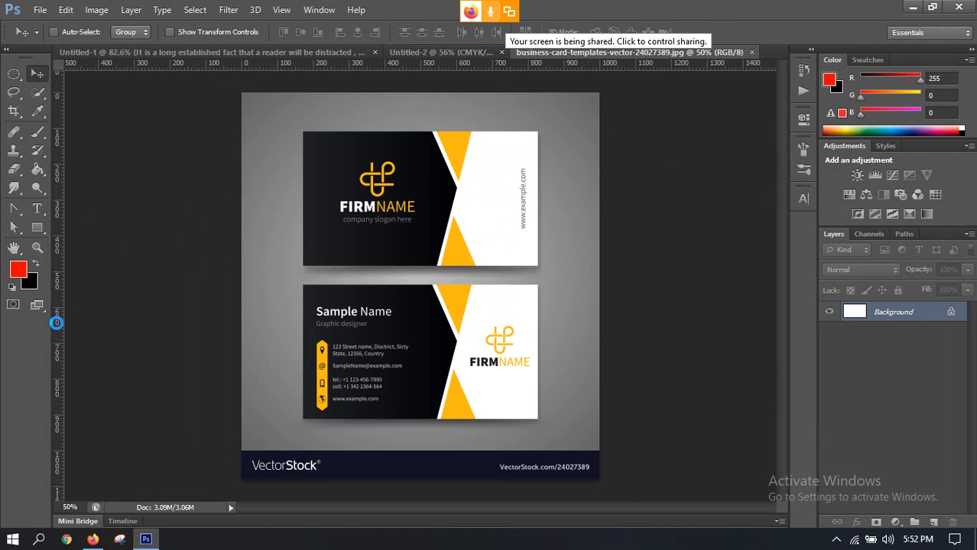
Select the entire lower business card in the sample image with the Rectangular Marquee tool
scroll(432, 274, "up", 3)
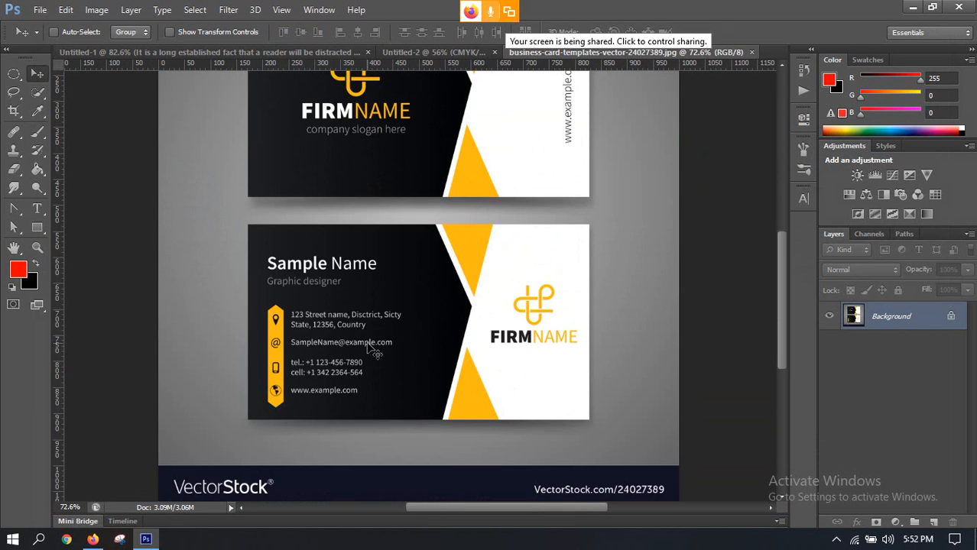
scroll(410, 337, "up", 4)
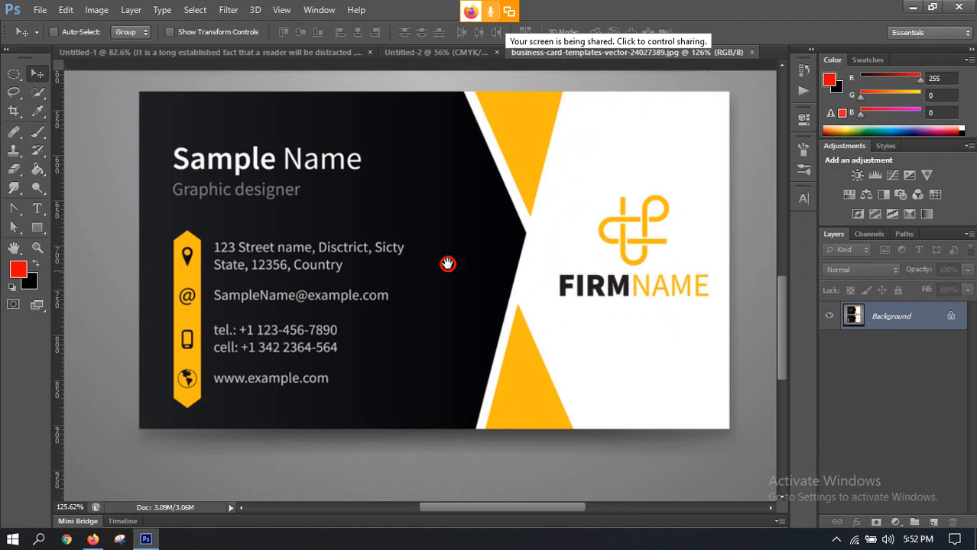
left_click_drag(471, 259, 465, 260)
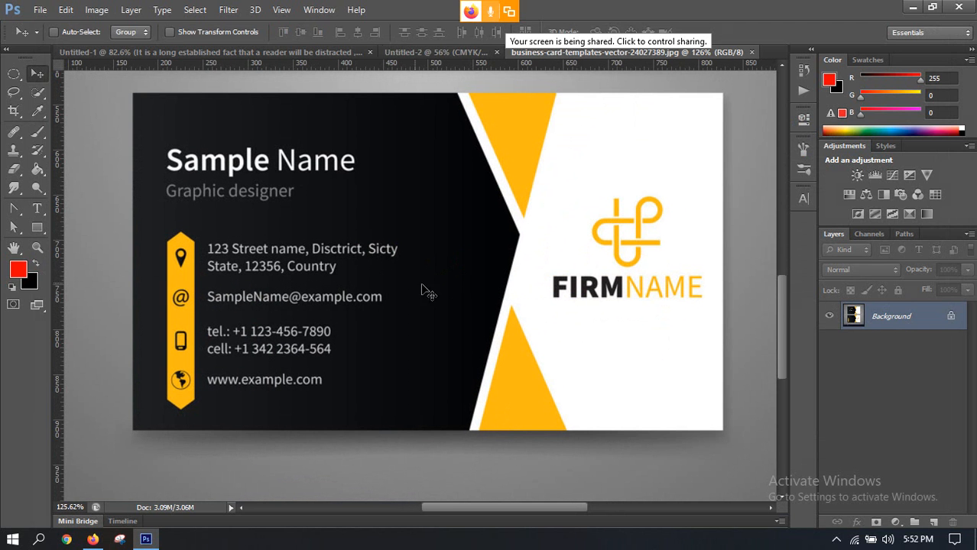
left_click(13, 74)
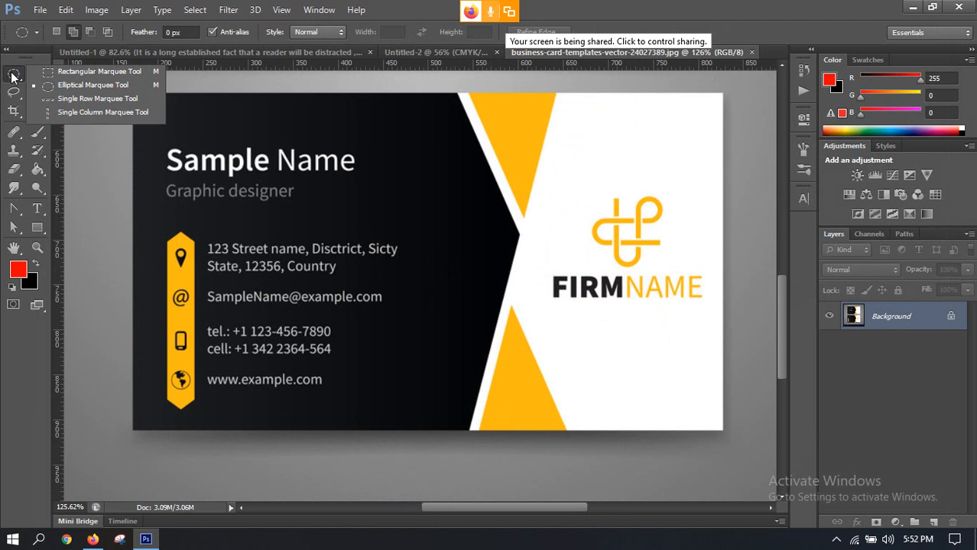
left_click(39, 72)
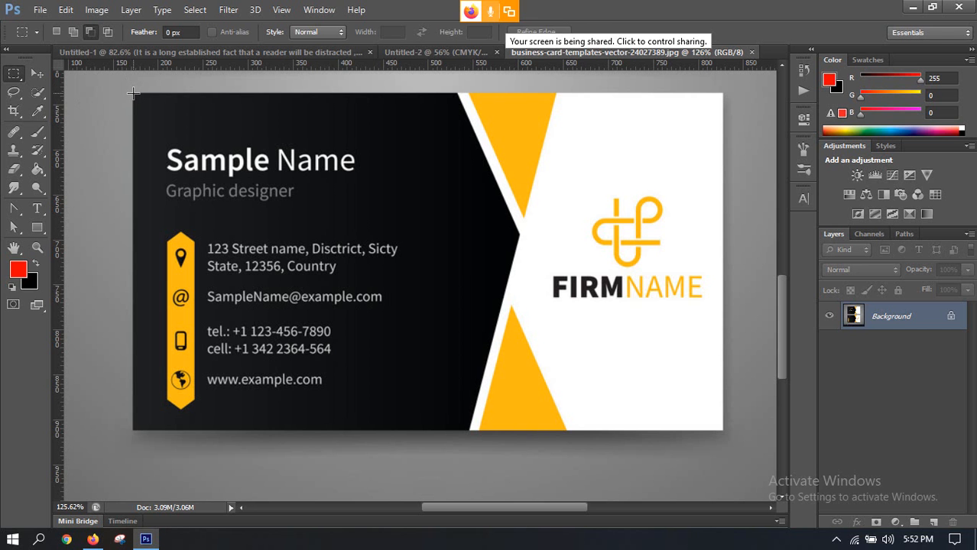
left_click_drag(133, 94, 722, 428)
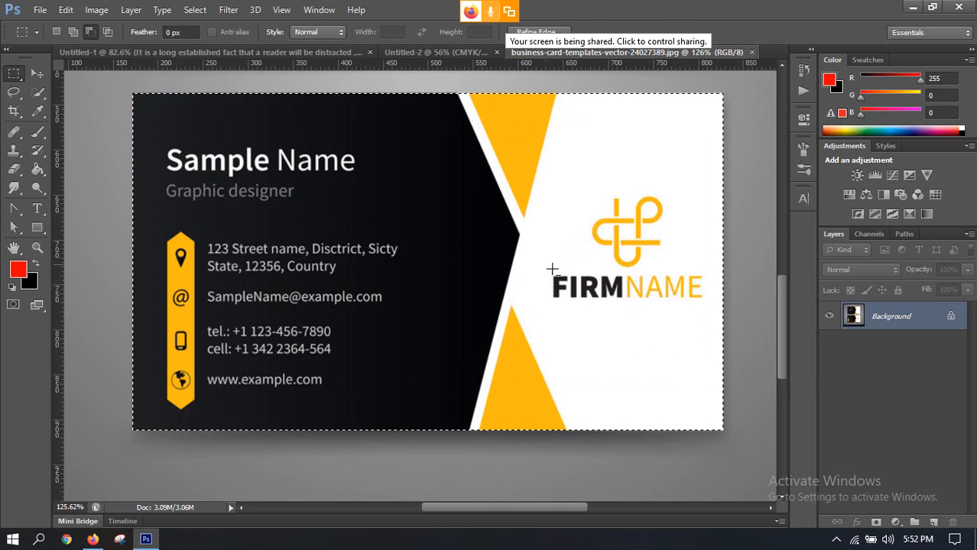
Move the selected sample card into the Untitled-2 document and place it near the centre, inside the guides
left_click(37, 75)
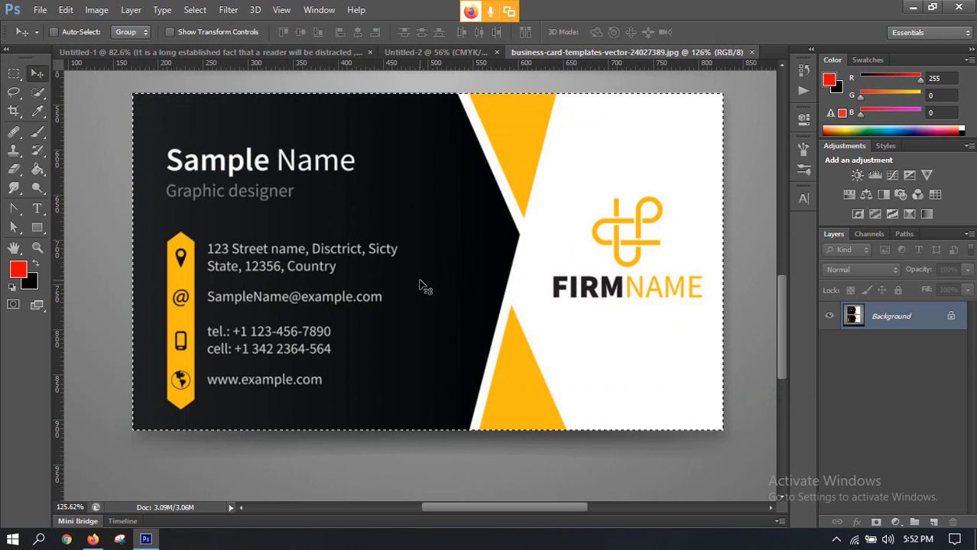
left_click(374, 287)
left_click_drag(374, 287, 401, 60)
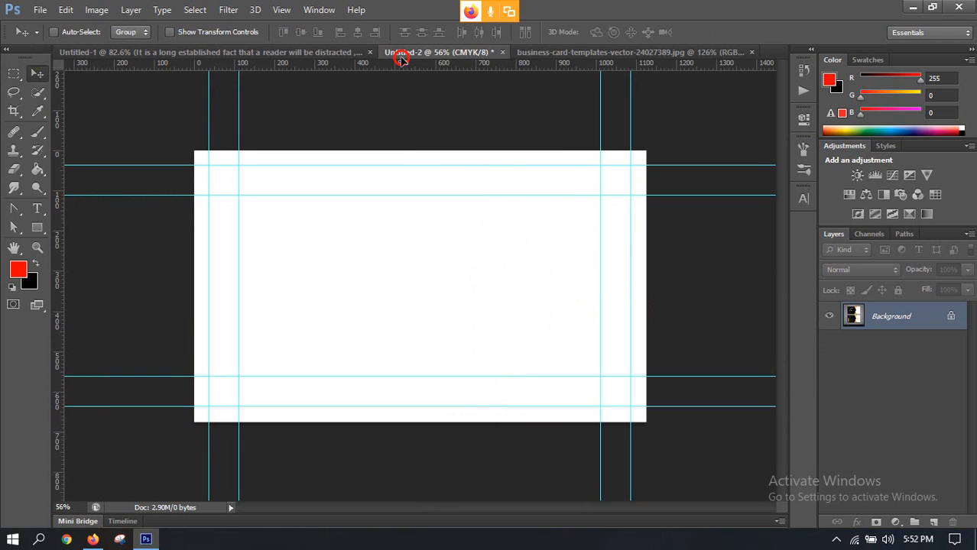
left_click_drag(399, 251, 386, 308)
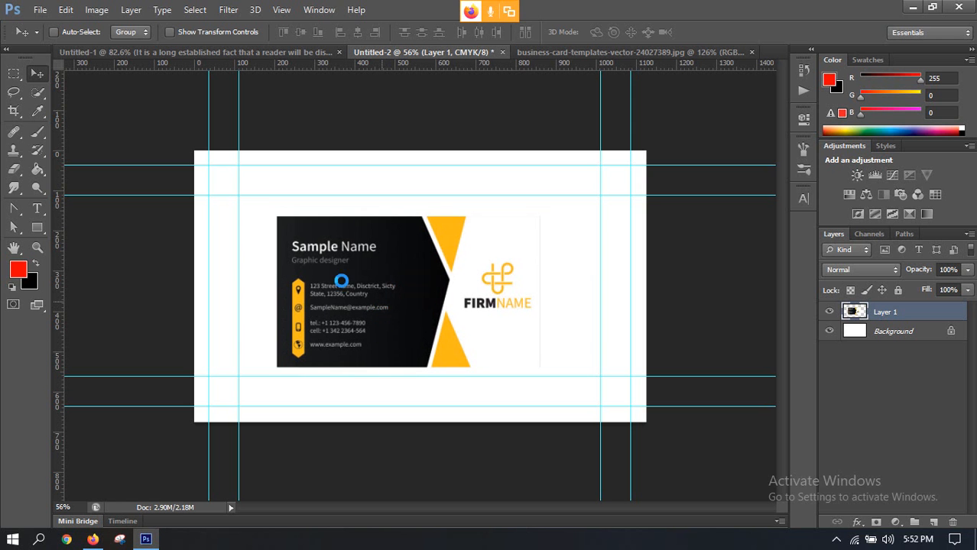
Start opening another file and browse to the Order folder inside All Works on drive D
key("ctrl+o")
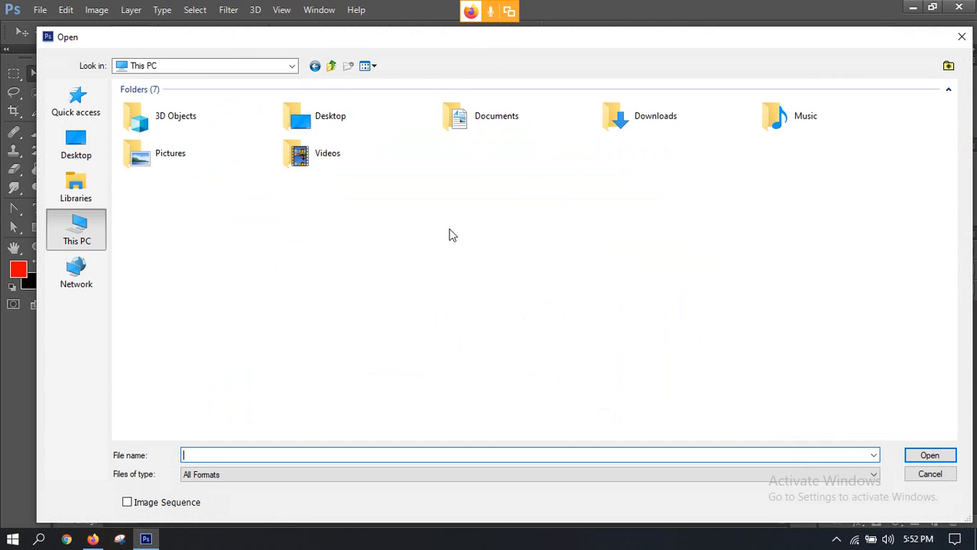
double_click(345, 207)
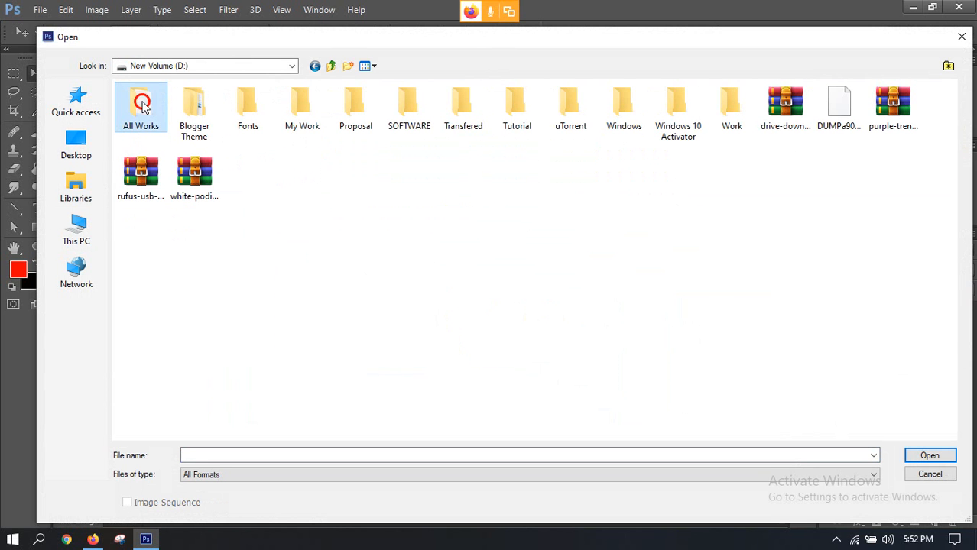
double_click(142, 108)
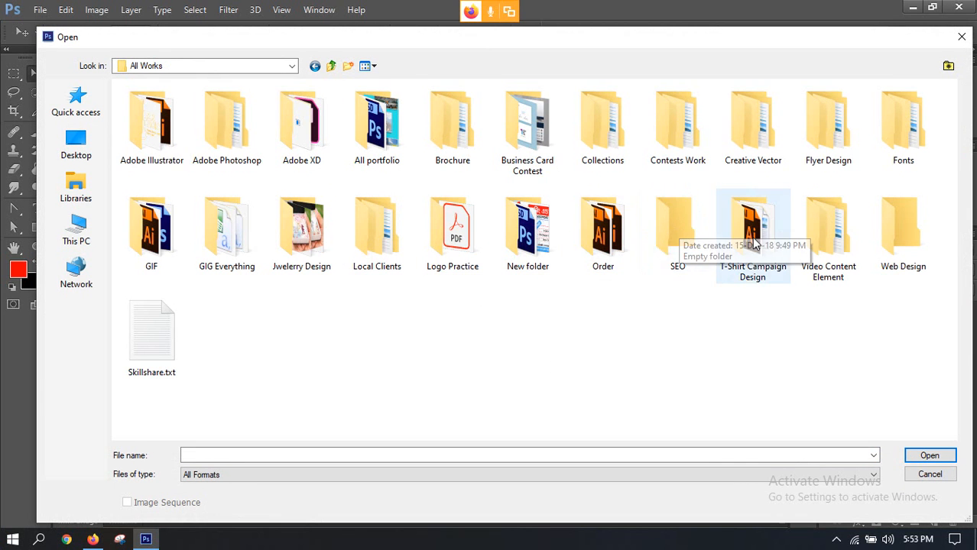
double_click(600, 233)
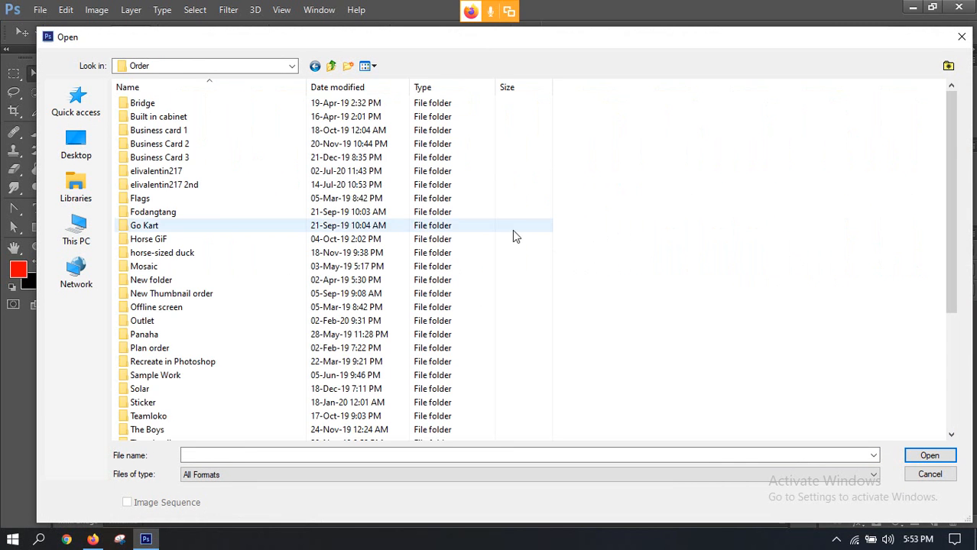
Look through the Business Card 3 folder and its Work Files subfolder as thumbnails, and return to the Order folder
double_click(195, 158)
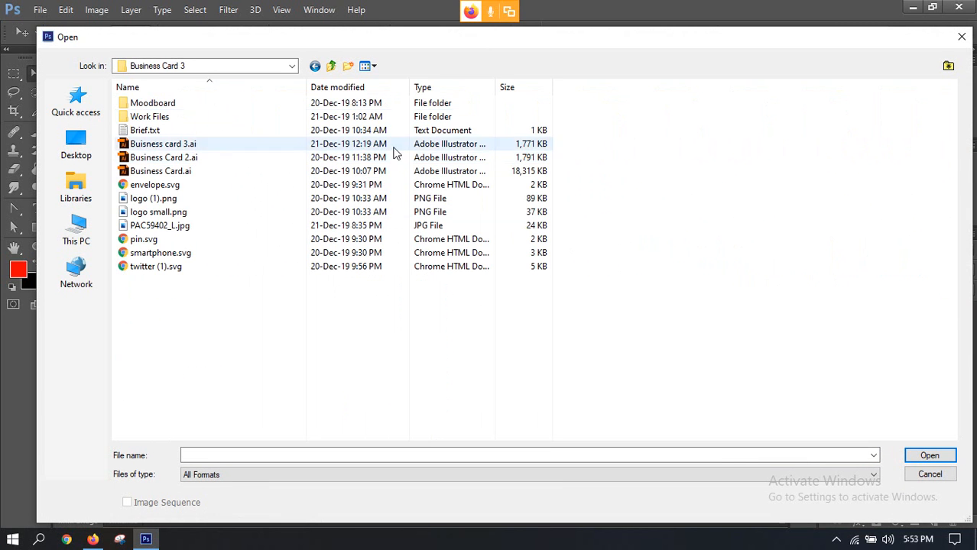
left_click(372, 67)
left_click(397, 100)
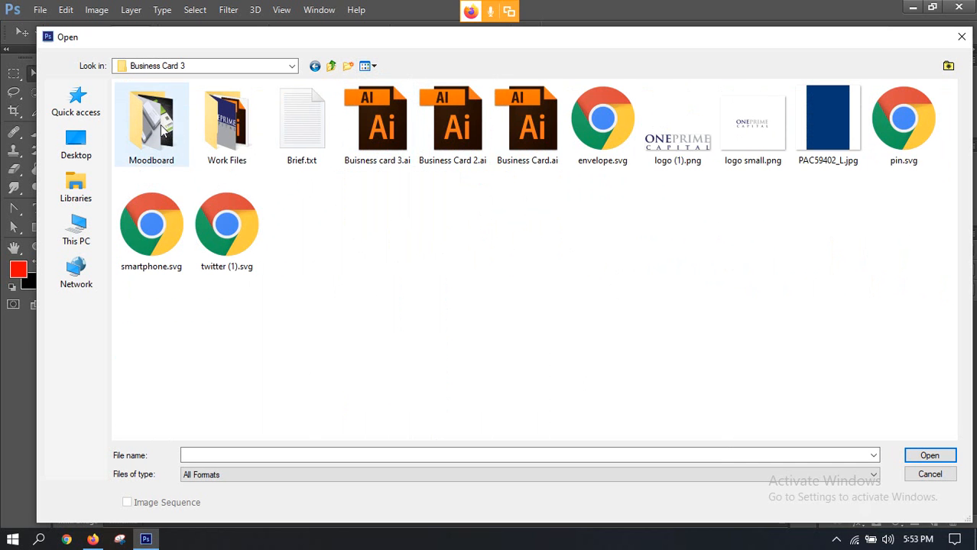
double_click(215, 117)
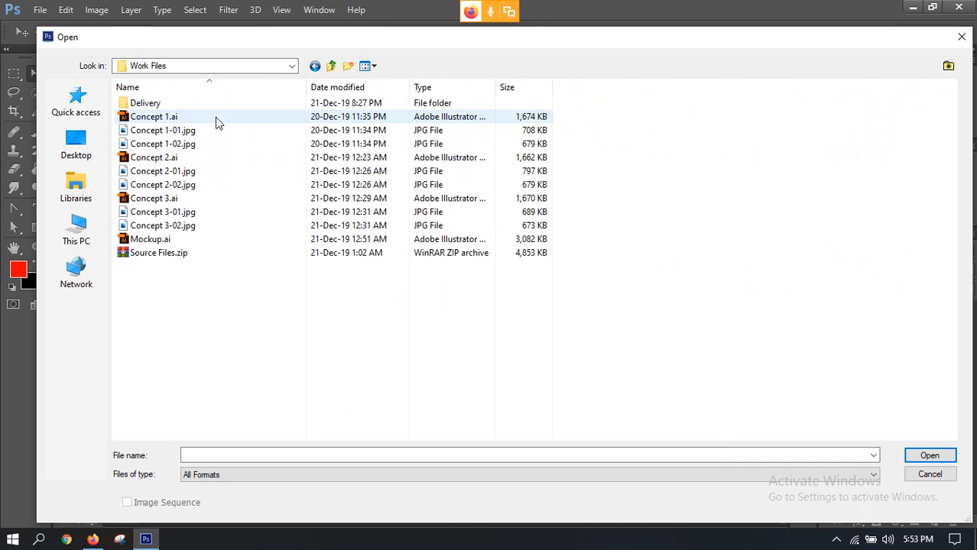
left_click(372, 65)
left_click(393, 99)
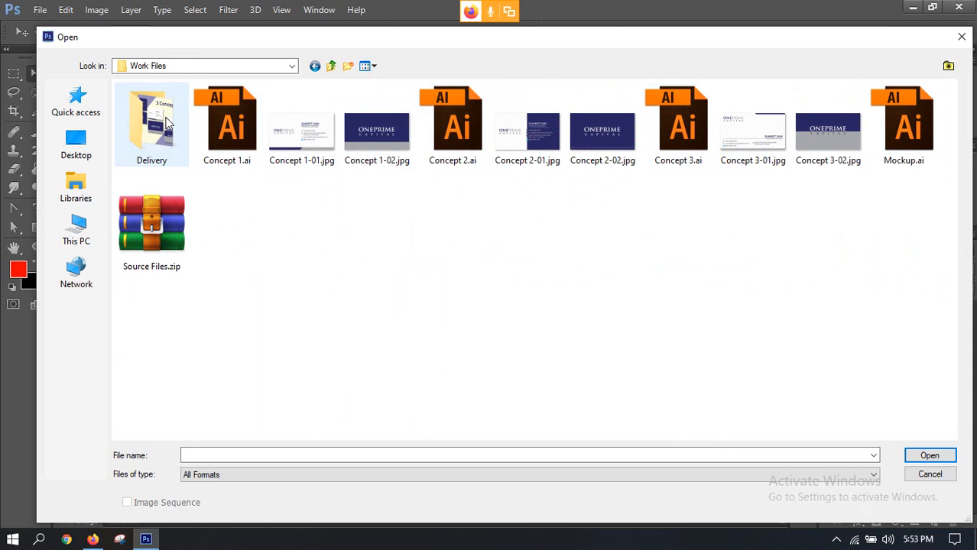
left_click(317, 65)
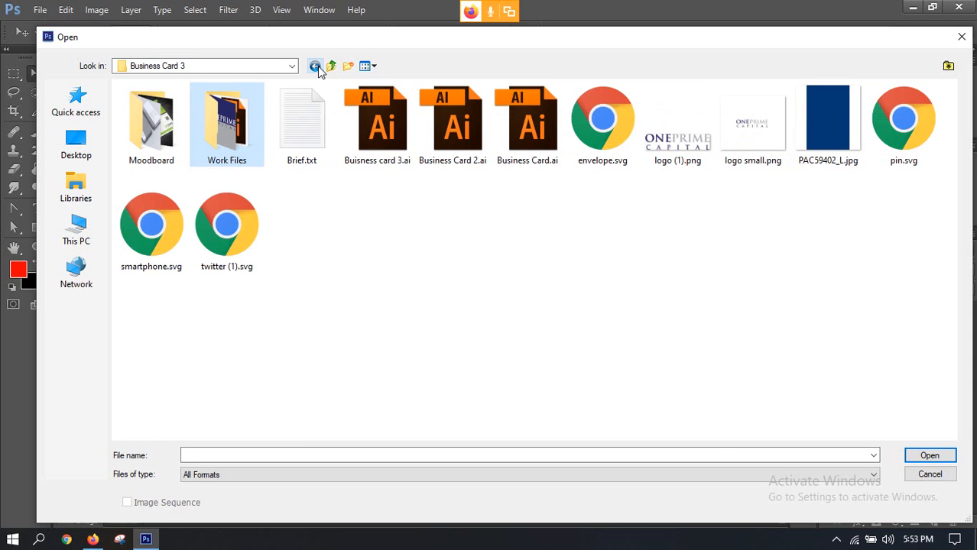
left_click(317, 66)
Open Thank You Card-01.jpg from the JPEG folder inside Business Card 2's Delivery folder, showing the folder contents as thumbnails
double_click(190, 144)
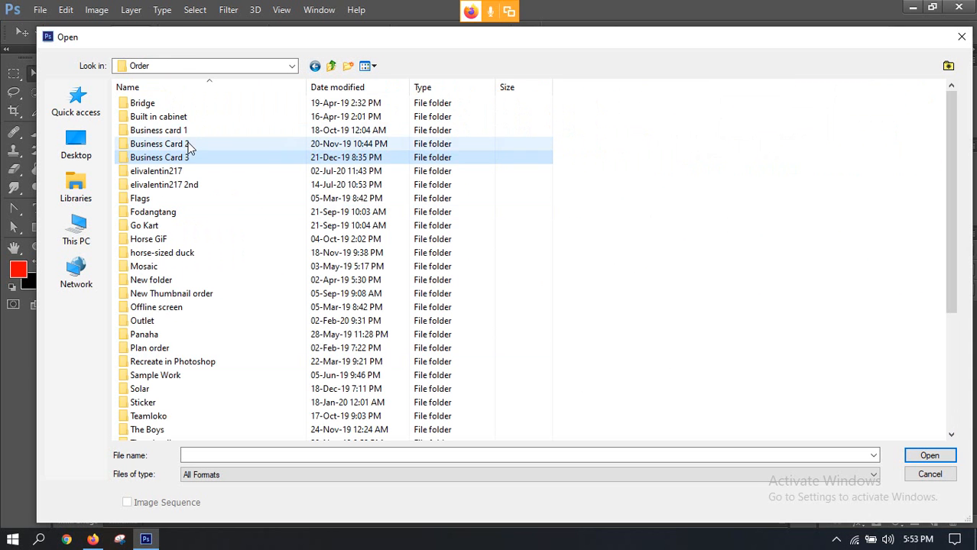
left_click(367, 65)
left_click(378, 98)
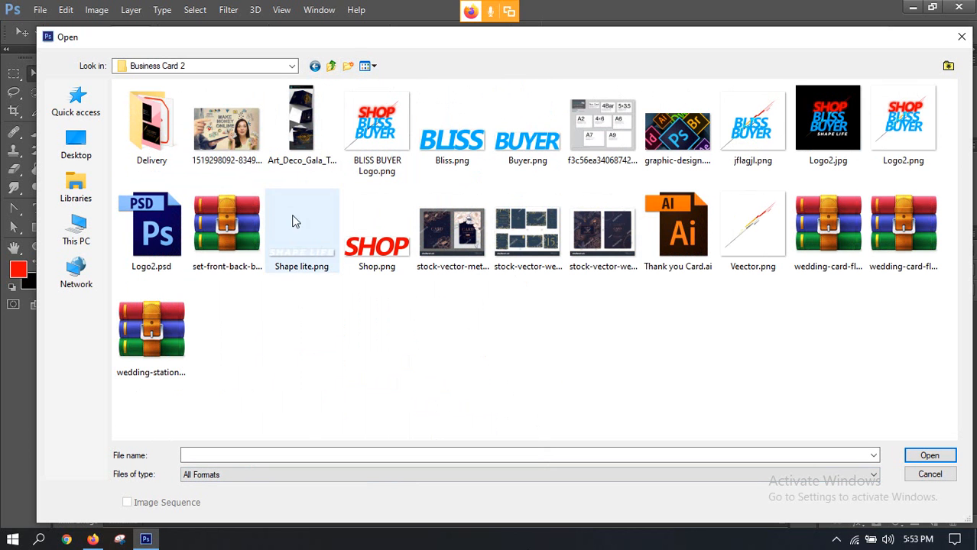
double_click(152, 124)
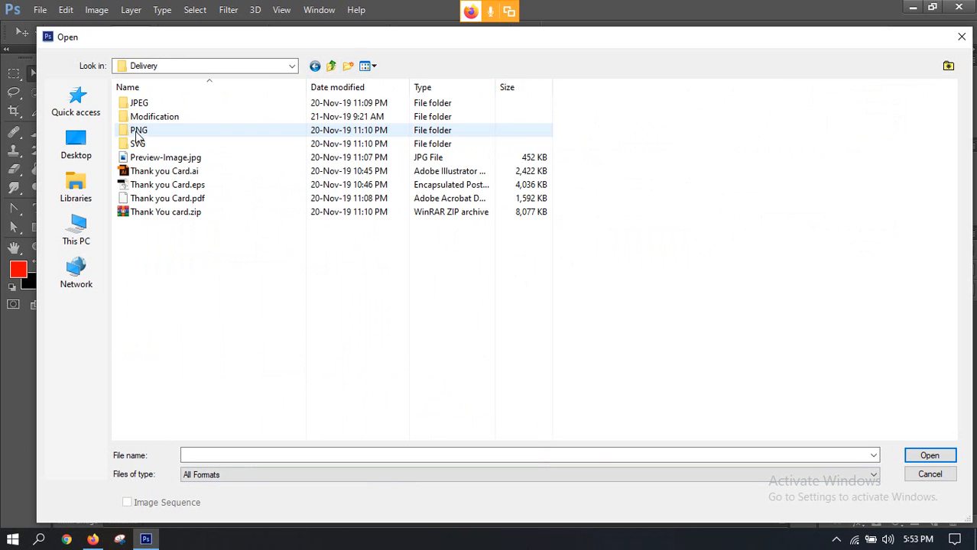
left_click(366, 66)
left_click(382, 100)
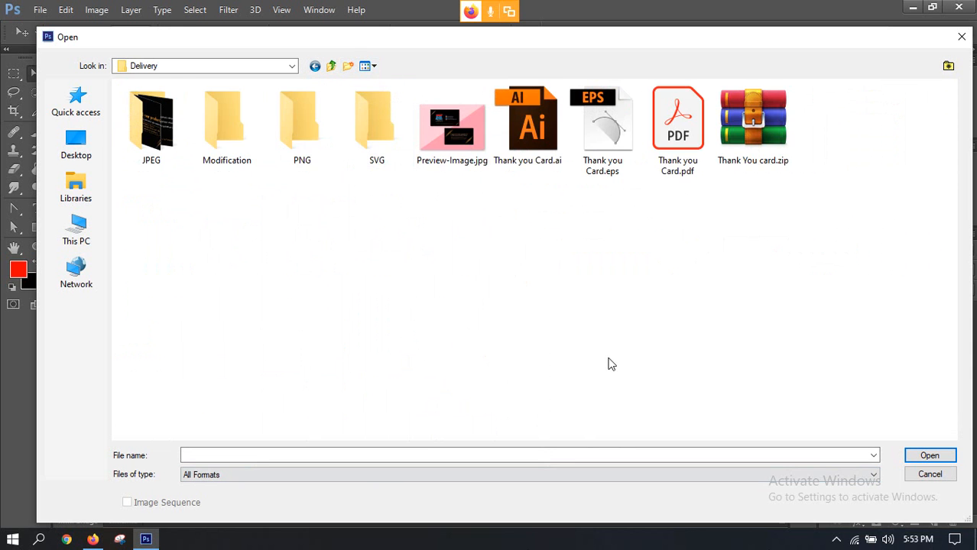
double_click(161, 119)
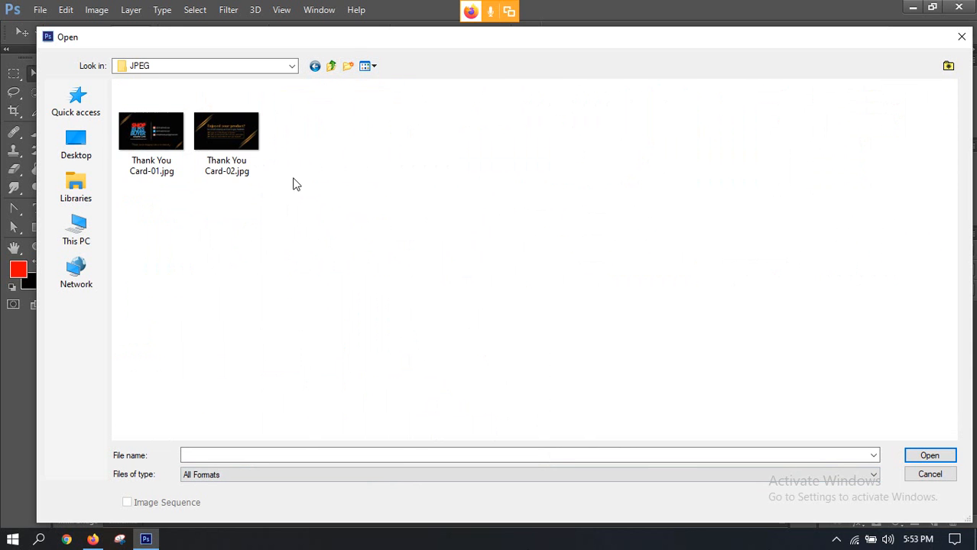
double_click(155, 141)
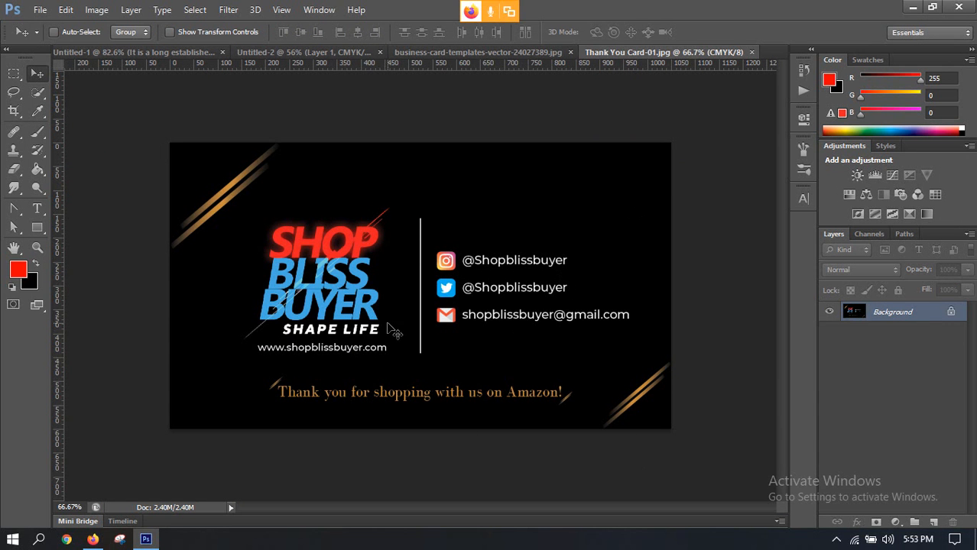
Examine the Thank You Card's logo, contact details and corner stripes up close, and close its document
left_click(38, 248)
left_click_drag(309, 274, 335, 270)
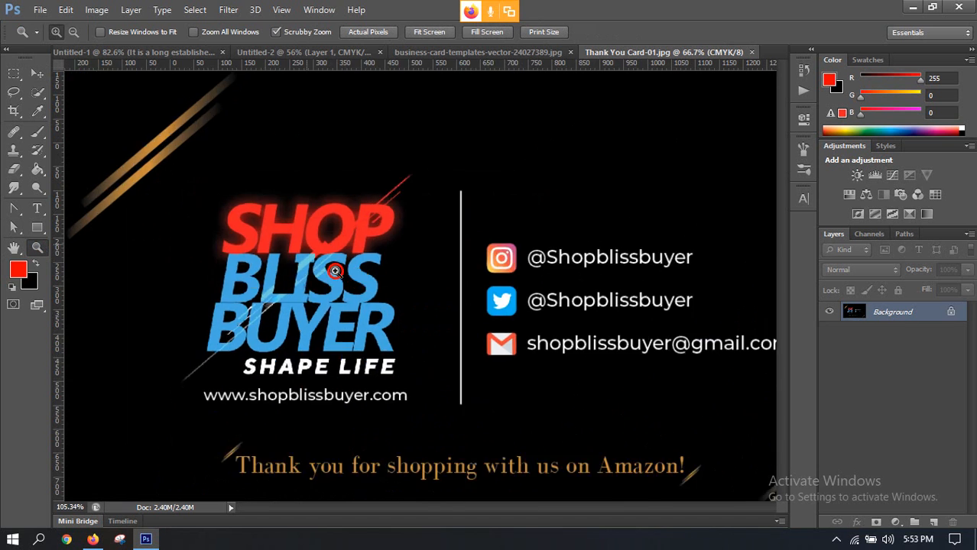
key("ctrl+0")
left_click_drag(582, 399, 535, 330)
left_click_drag(372, 232, 381, 244)
left_click_drag(370, 309, 272, 246)
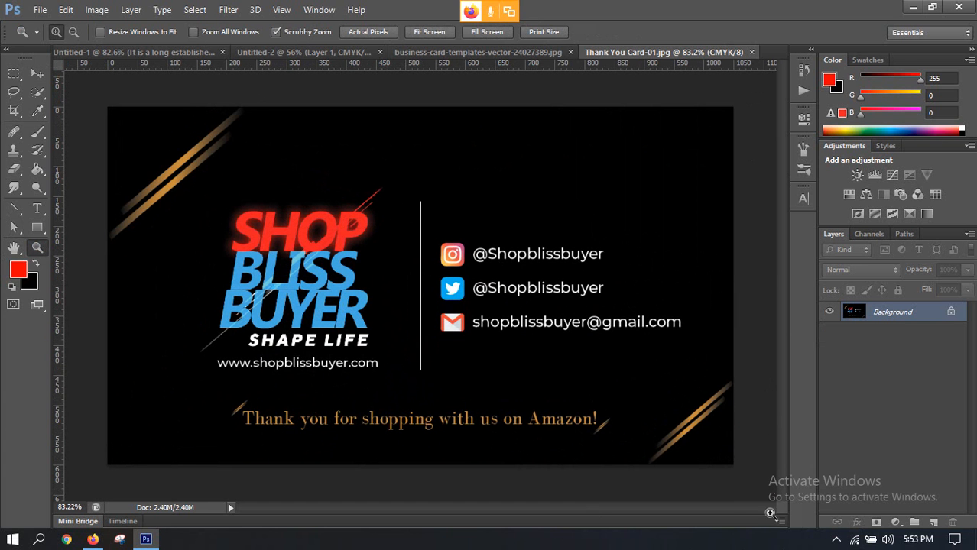
left_click_drag(580, 343, 705, 457)
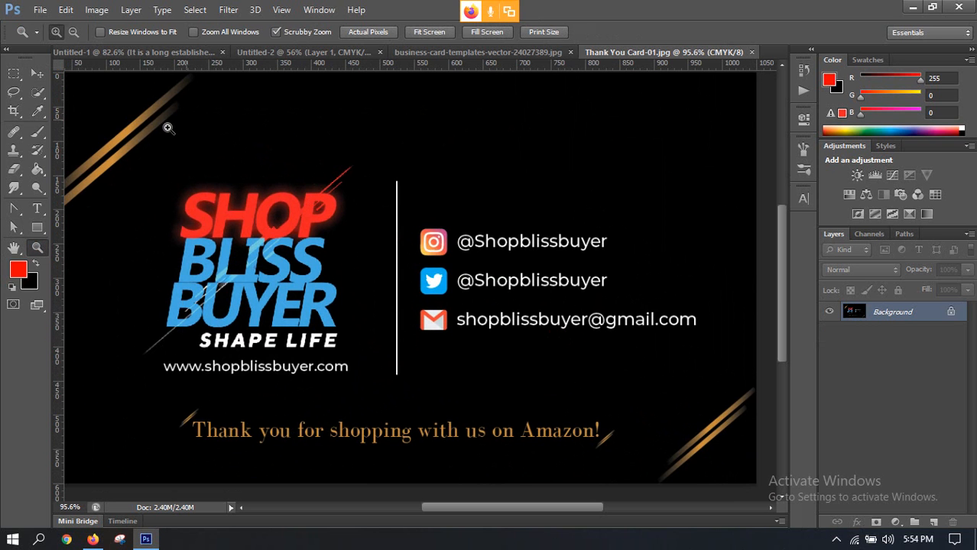
scroll(348, 302, "down", 1)
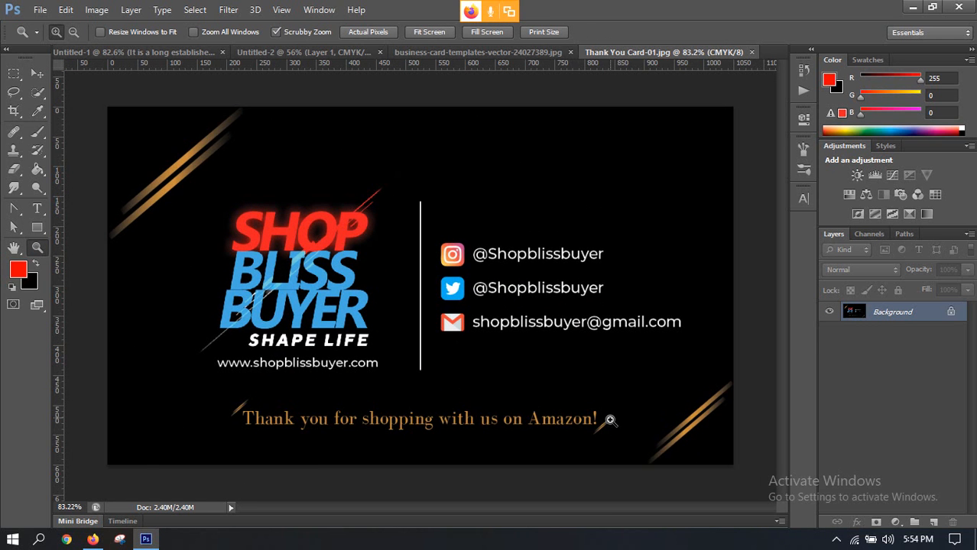
left_click_drag(610, 420, 556, 388)
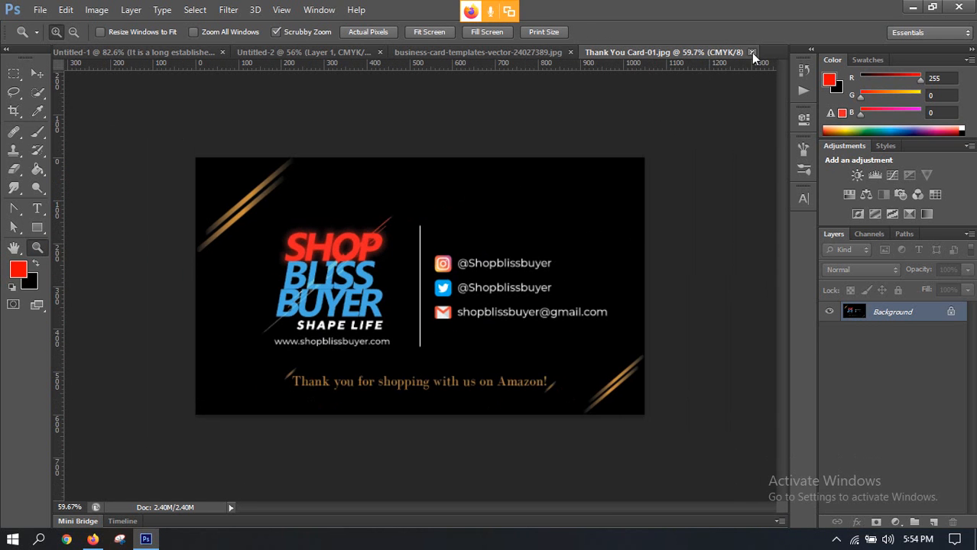
key("ctrl+w")
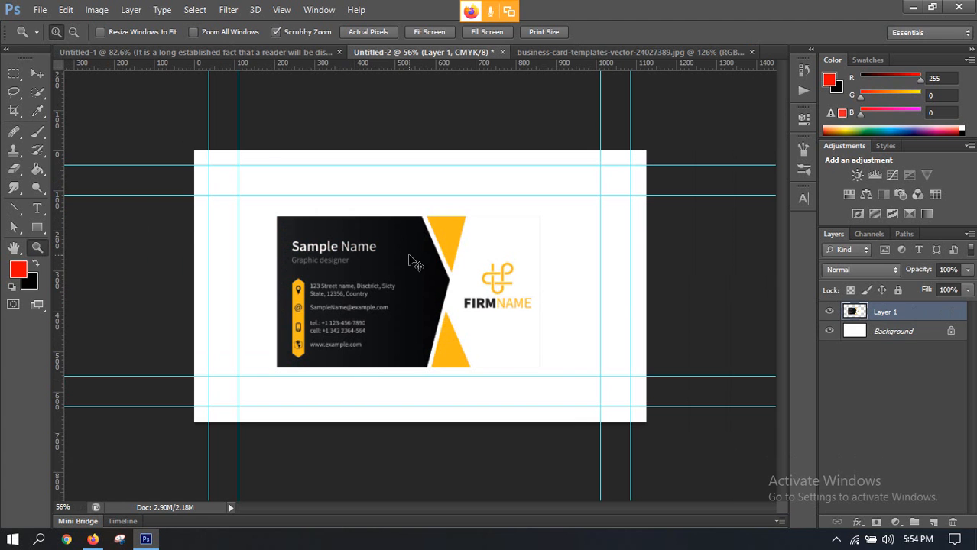
Start opening another file and browse to the Business card 1 folder inside Order, showing its contents as thumbnails
key("ctrl+o")
left_click(332, 66)
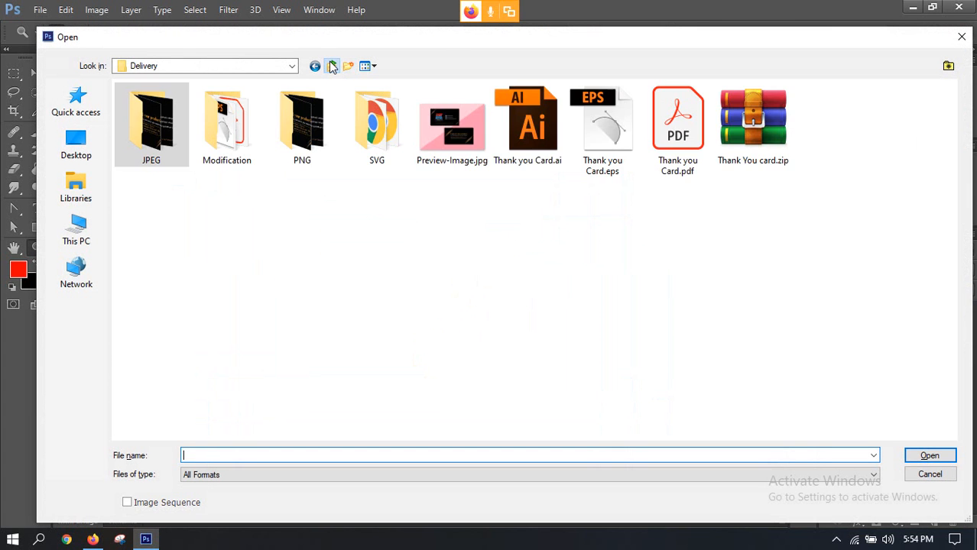
left_click(332, 66)
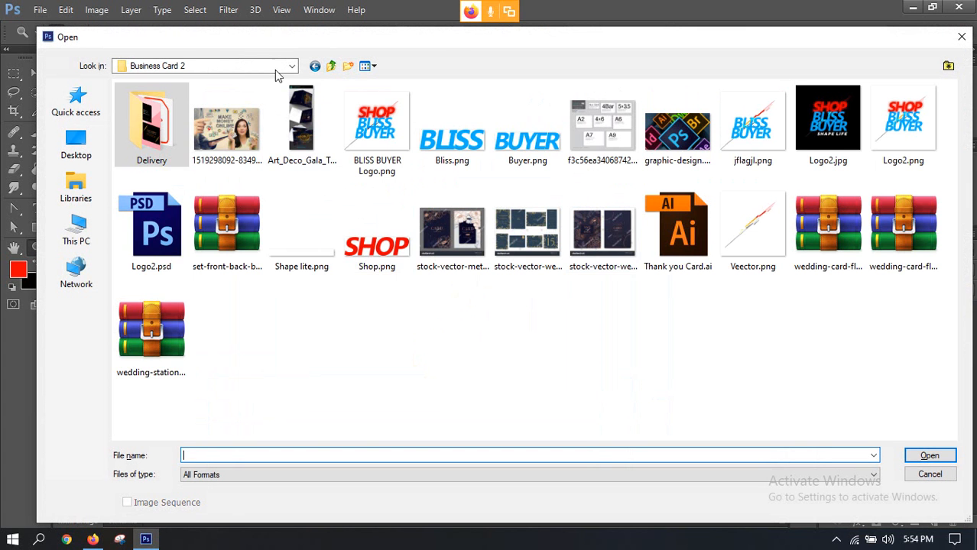
left_click(331, 66)
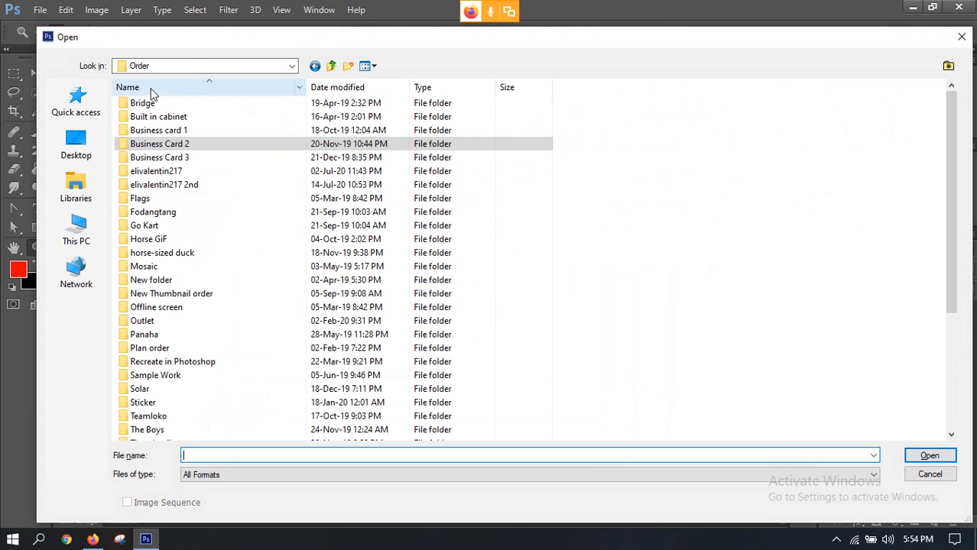
left_click(178, 131)
double_click(177, 131)
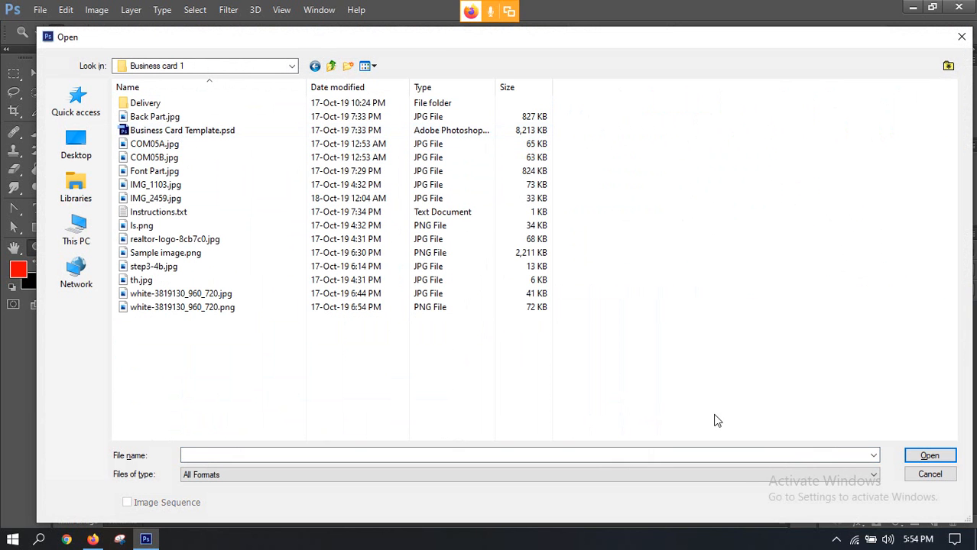
left_click(374, 67)
left_click(394, 101)
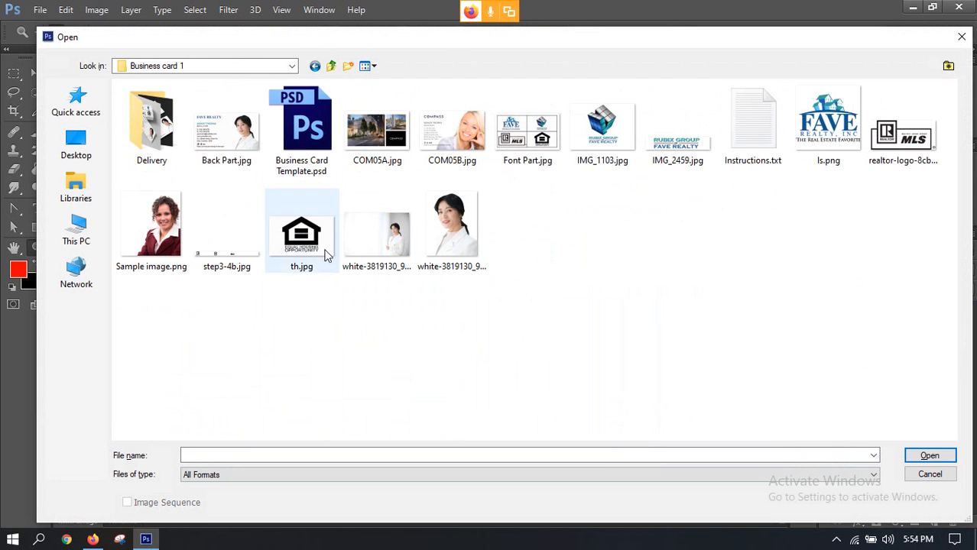
Open Preveiw-image.jpg from the Modify folder inside Delivery's Modification folder
double_click(124, 115)
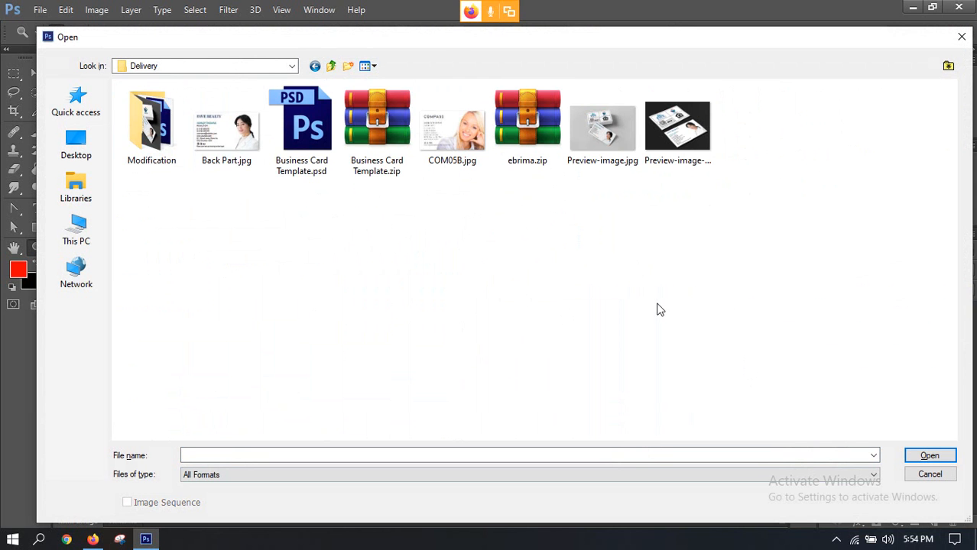
double_click(153, 127)
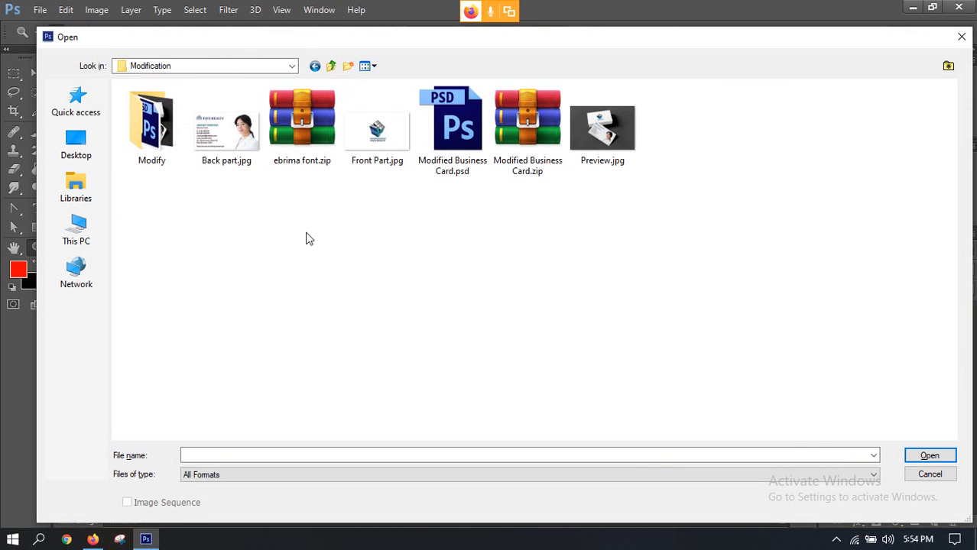
left_click(154, 130)
double_click(153, 130)
double_click(526, 127)
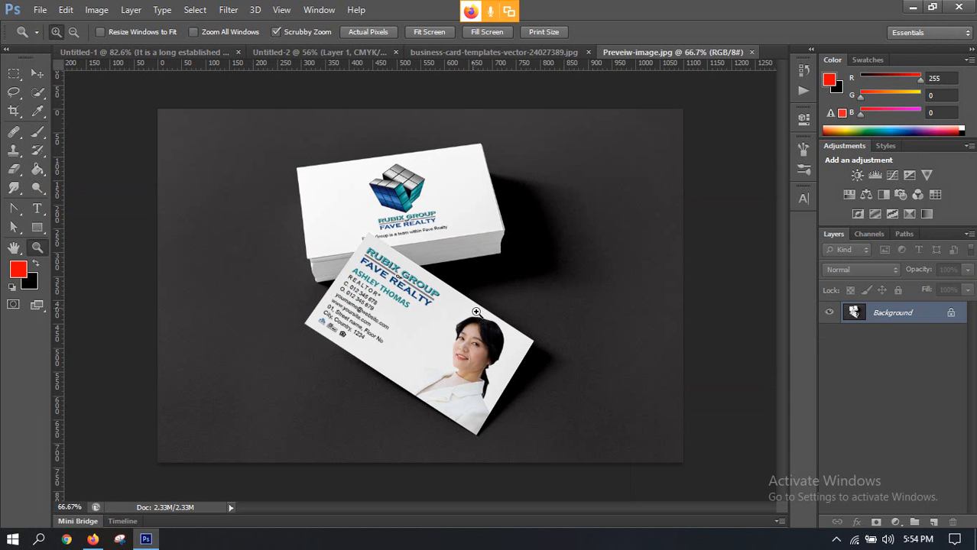
Examine the realty business card mockup up close and close its document
left_click_drag(387, 248, 460, 371)
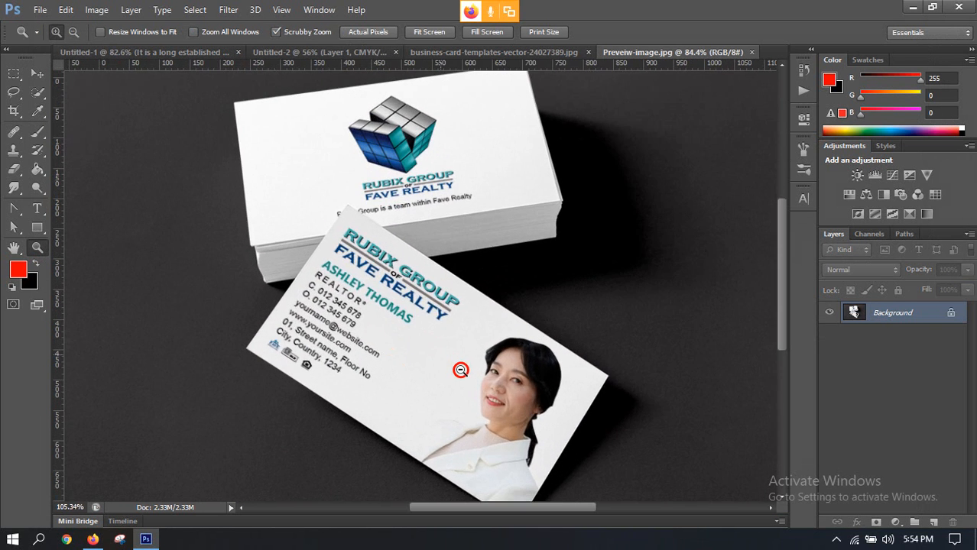
left_click_drag(533, 380, 480, 365)
left_click(530, 373)
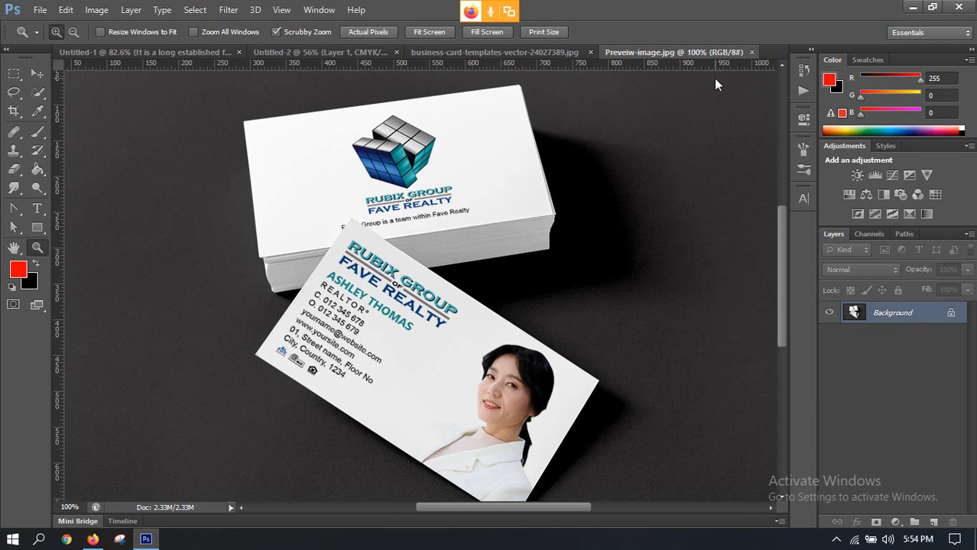
left_click(751, 52)
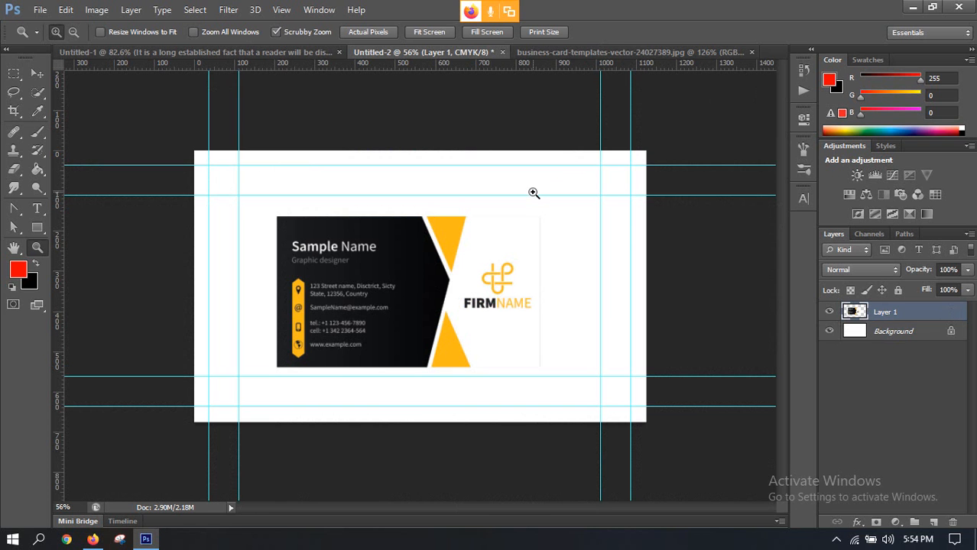
Move the sample card to the upper-left corner of the outer guides and scale it to about 159% to fill the area between them
left_click(37, 73)
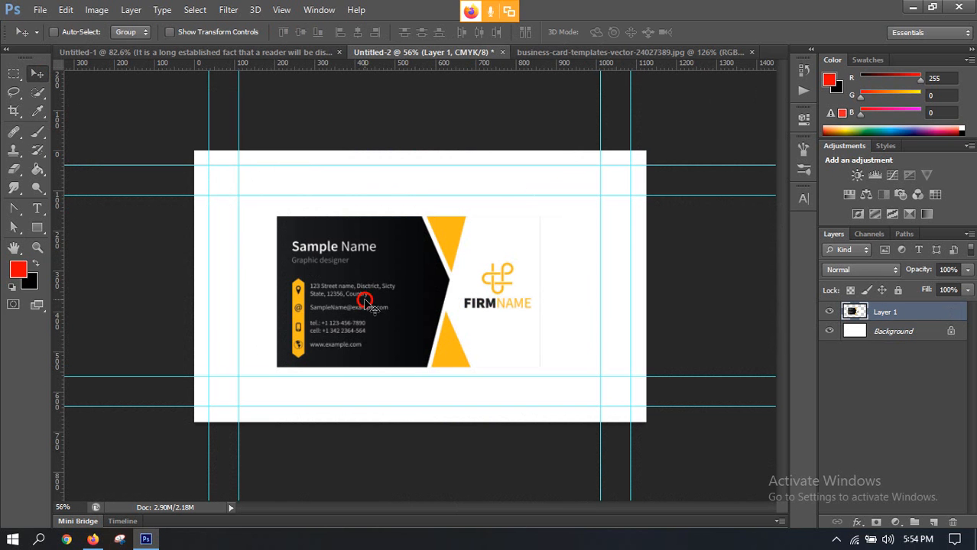
left_click_drag(365, 301, 309, 259)
key("ctrl+t")
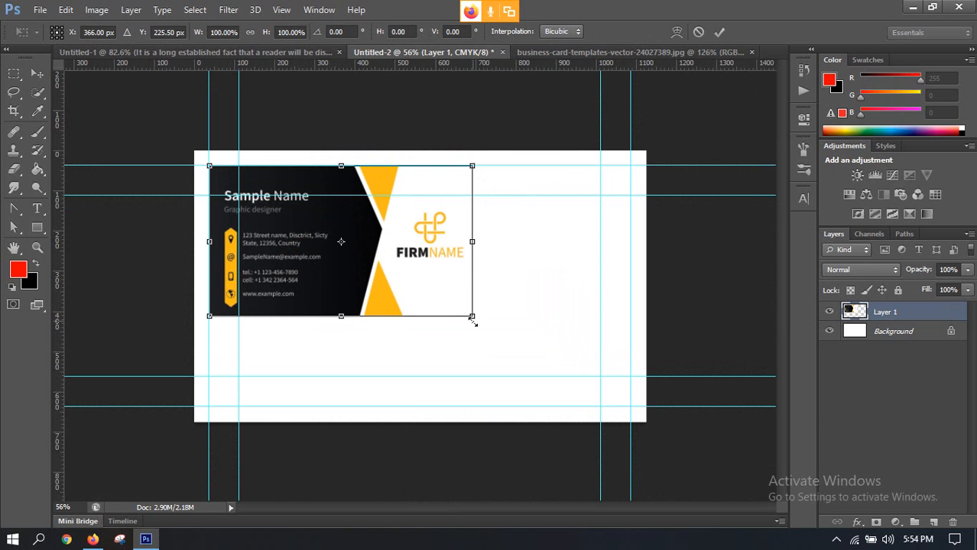
left_click_drag(473, 318, 632, 394)
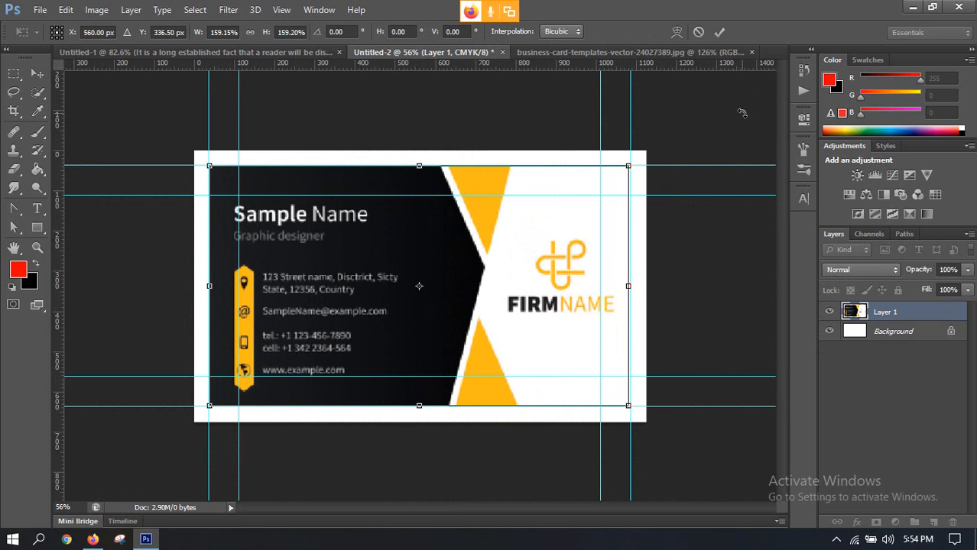
left_click(720, 32)
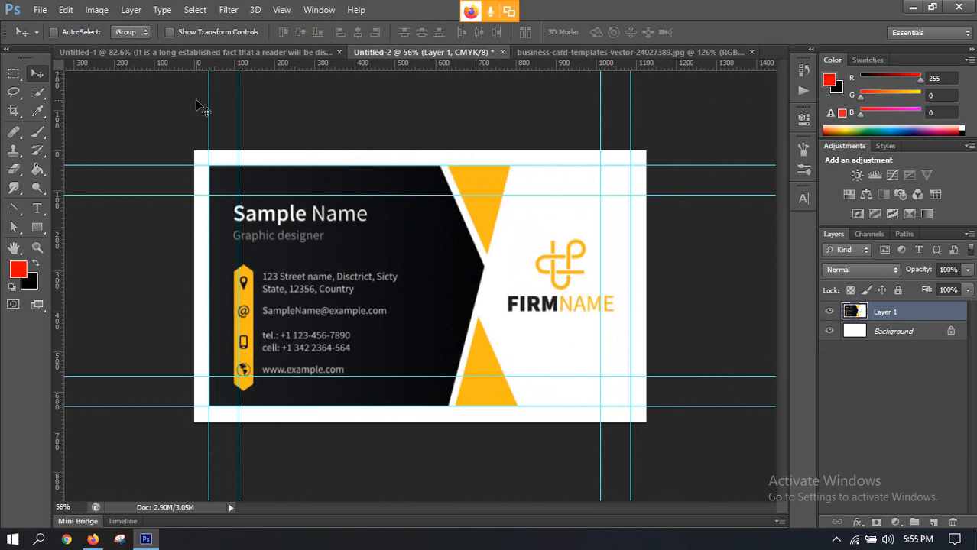
Draw a black rectangle about 744 × 725 px directly above the Background layer, behind the sample card's dark half and past the canvas edges
scroll(306, 336, "up", 5)
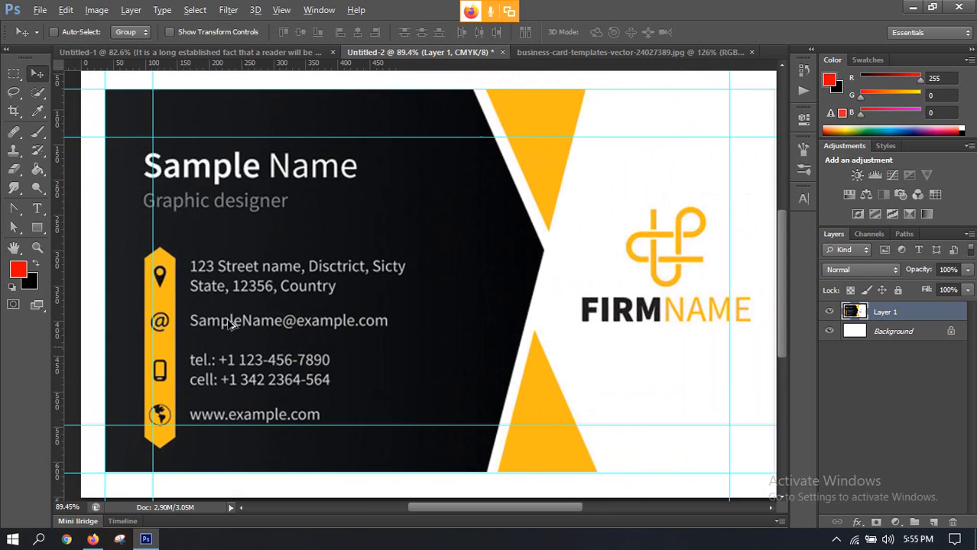
scroll(306, 383, "down", 3)
scroll(199, 298, "up", 4)
scroll(181, 297, "up", 2)
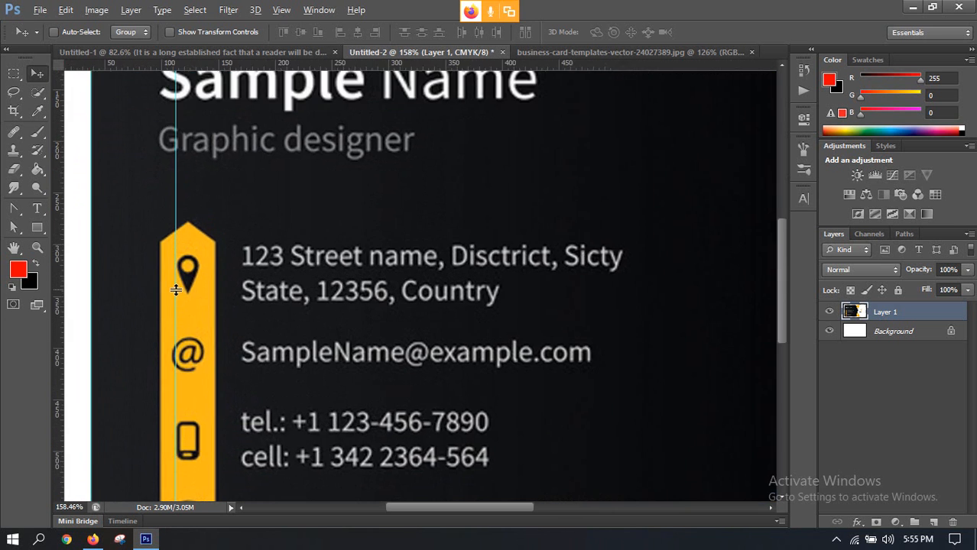
scroll(321, 268, "down", 4)
scroll(360, 254, "down", 1)
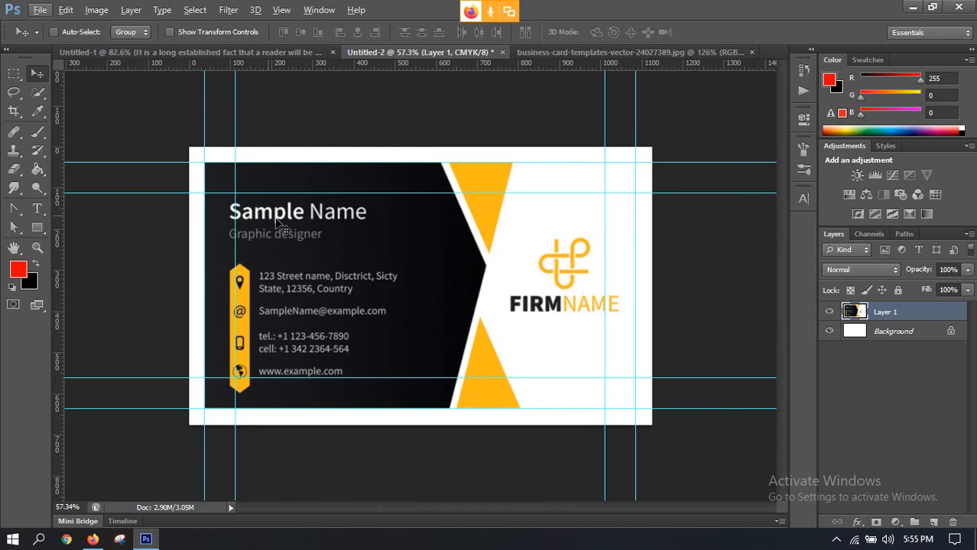
left_click(916, 337)
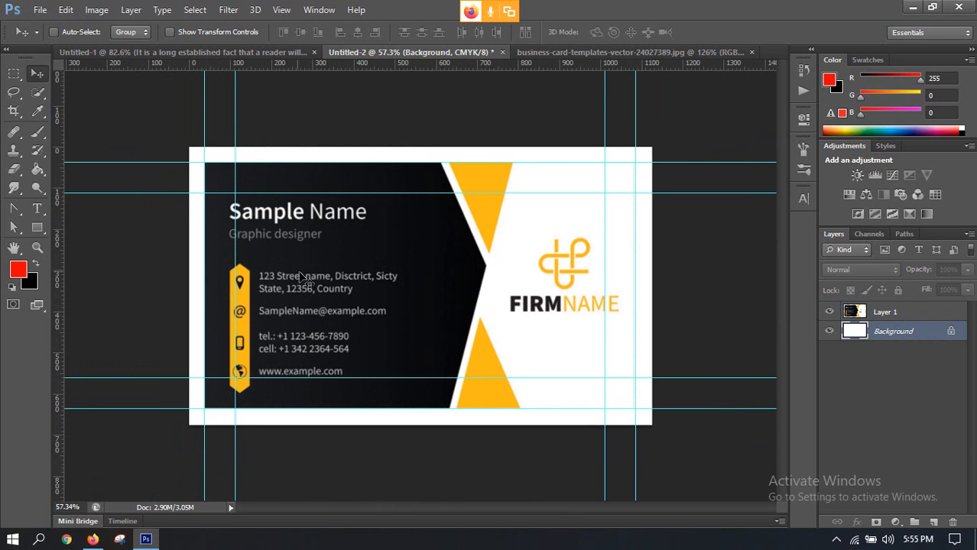
left_click(36, 227)
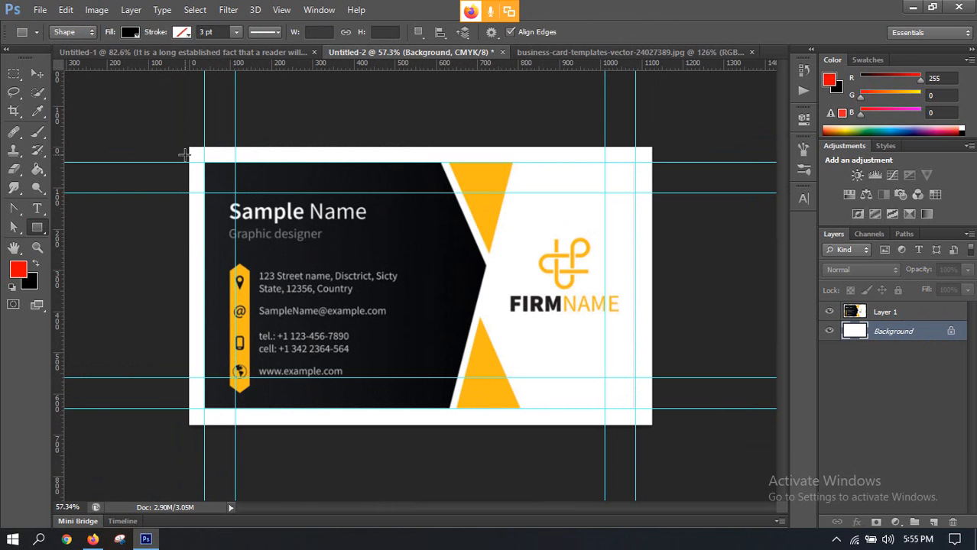
left_click_drag(179, 140, 485, 435)
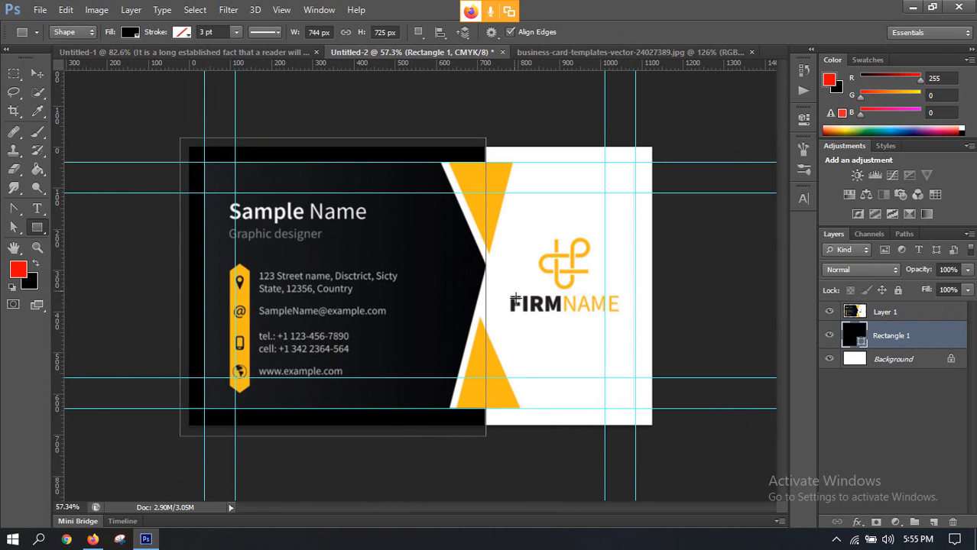
scroll(485, 229, "up", 2)
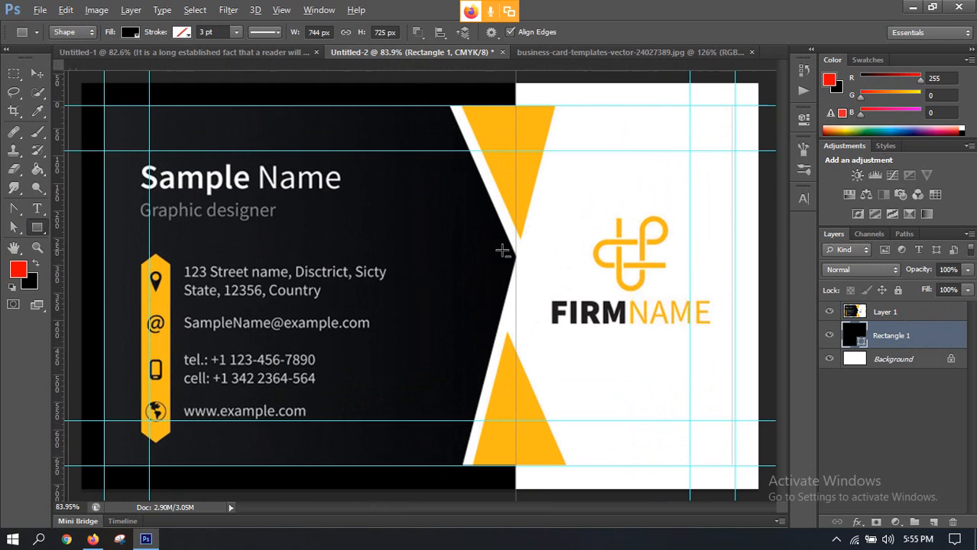
scroll(504, 245, "down", 2)
left_click(853, 330)
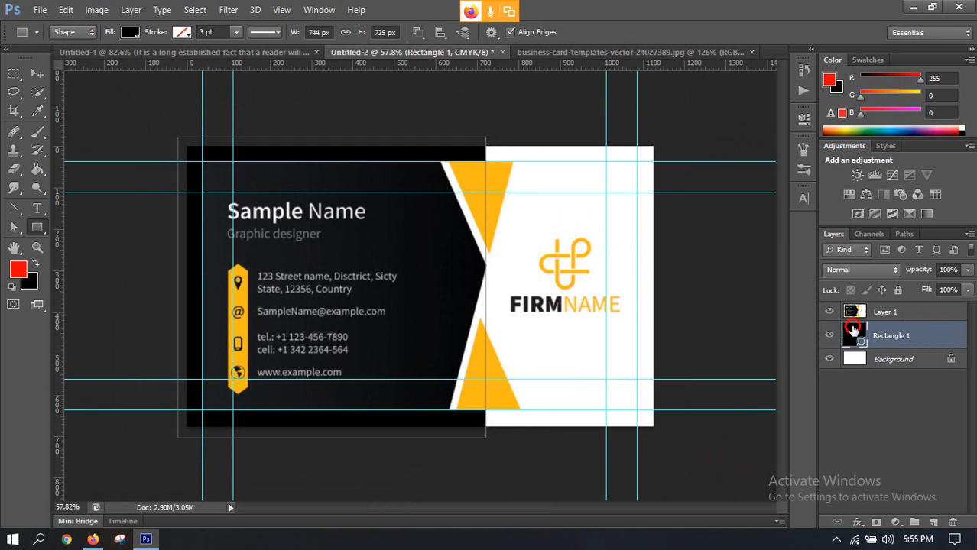
double_click(860, 327)
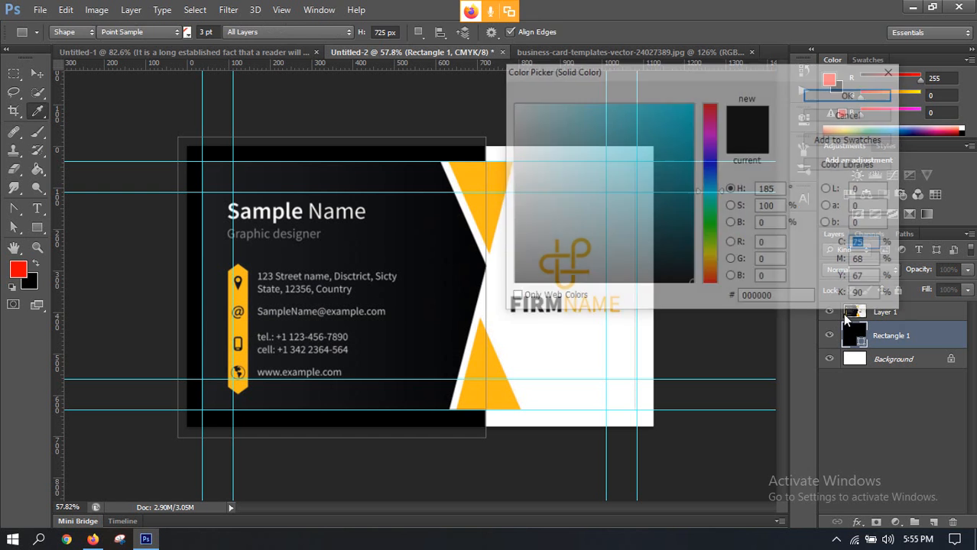
left_click(891, 71)
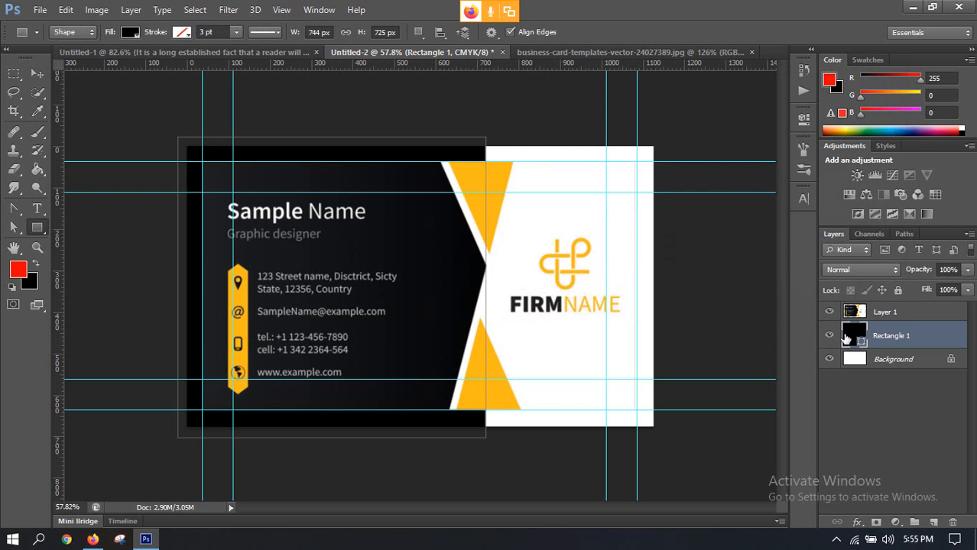
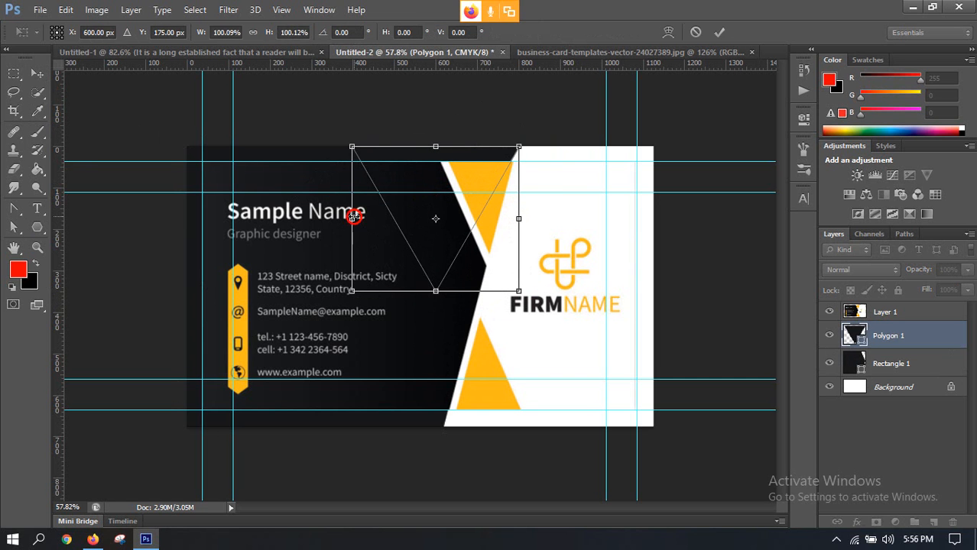
Scale the dark triangle to about 35% width and 86% height and place it over the sample card's upper orange triangle
left_click_drag(353, 217, 450, 225)
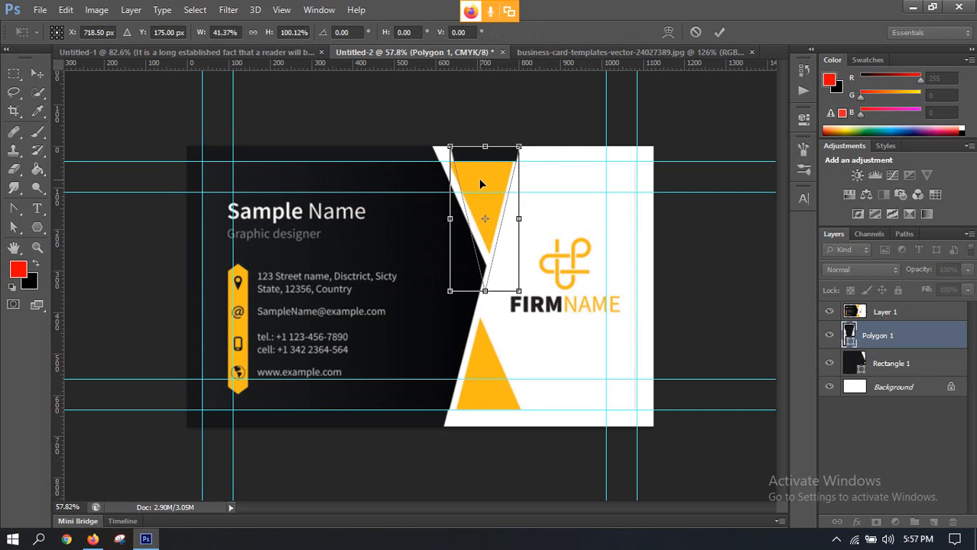
left_click_drag(480, 184, 438, 133)
key("ctrl+z")
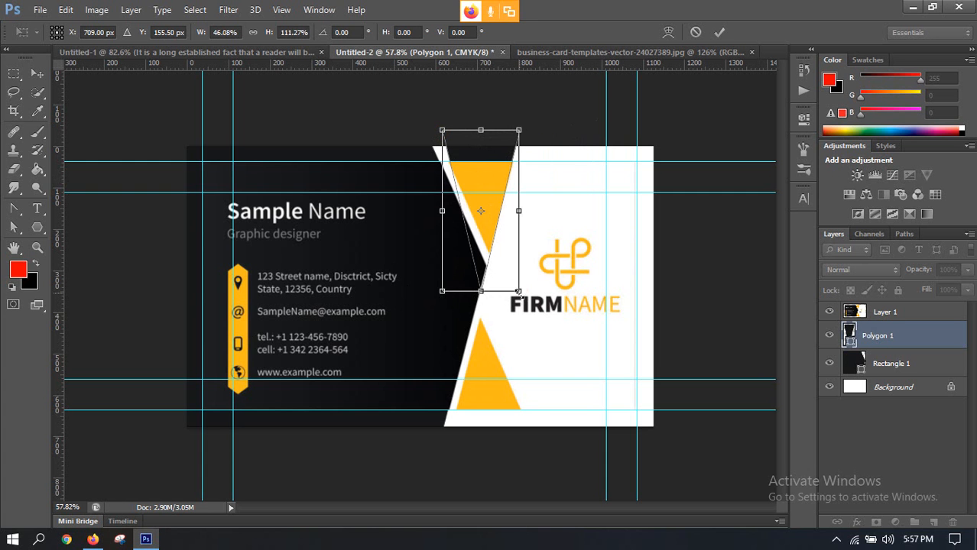
left_click_drag(520, 292, 519, 246)
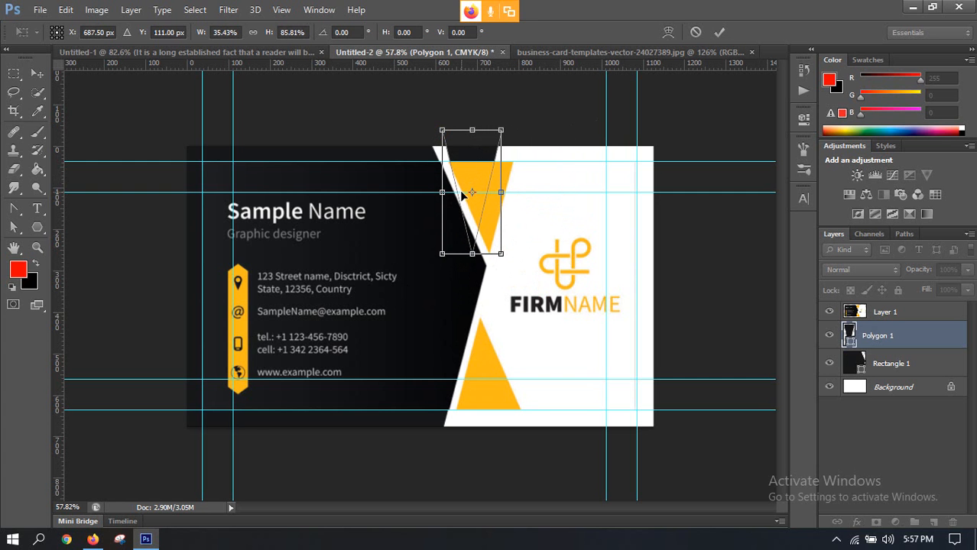
left_click_drag(472, 181, 485, 186)
left_click(720, 35)
Nudge the dark triangle sideways so its tip lines up with the tip of the upper orange triangle
scroll(535, 170, "up", 3)
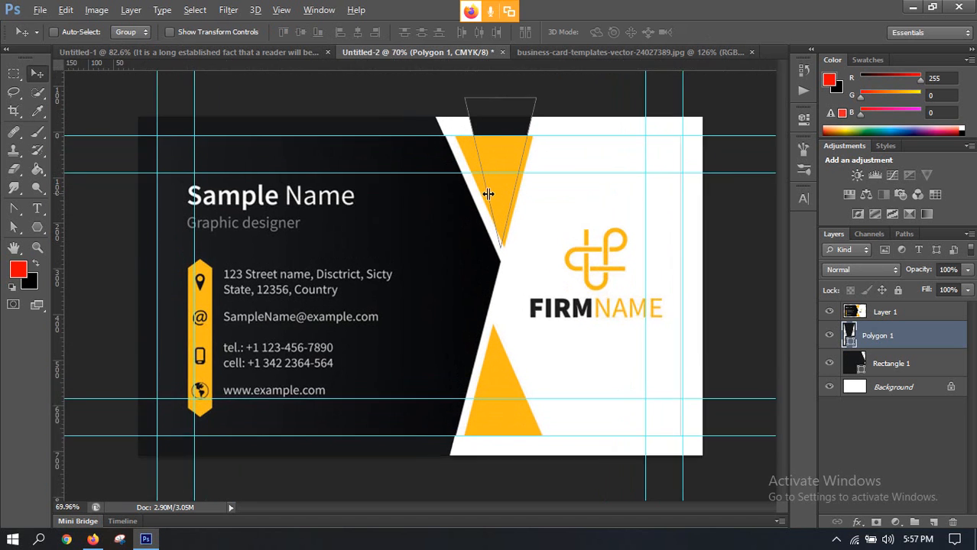
left_click(524, 173)
key("Right")
key("Right")
key("Right")
key("Right")
key("Right")
key("Right")
key("Right")
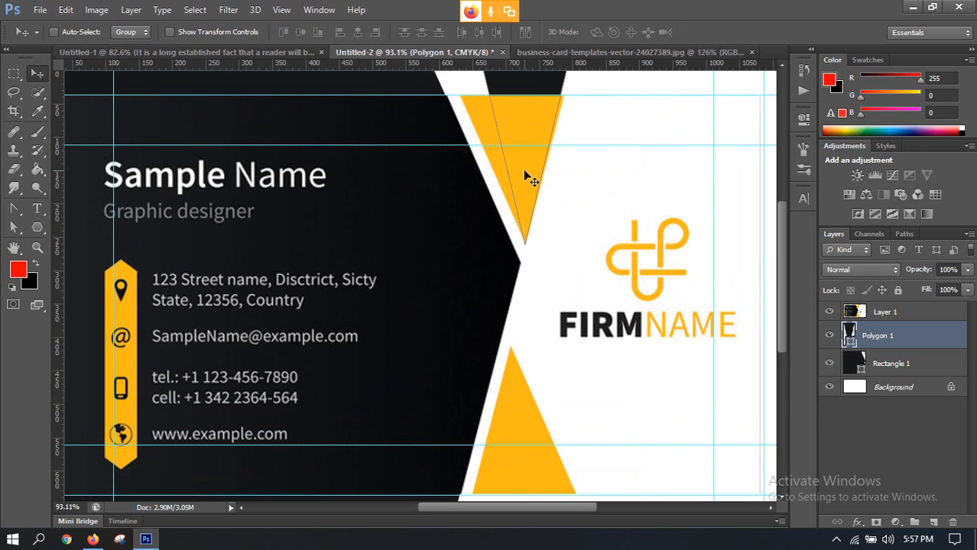
Move the dark triangle's two upper anchor points outward to match the orange triangle's slanted edges, making it about 204 px wide
scroll(524, 173, "down", 3)
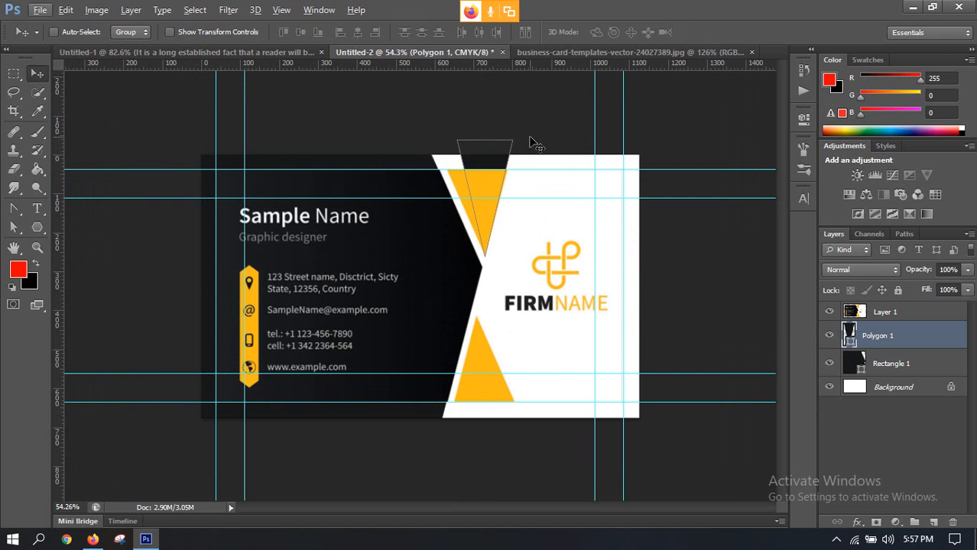
key("a")
left_click_drag(459, 142, 435, 141)
left_click(477, 159)
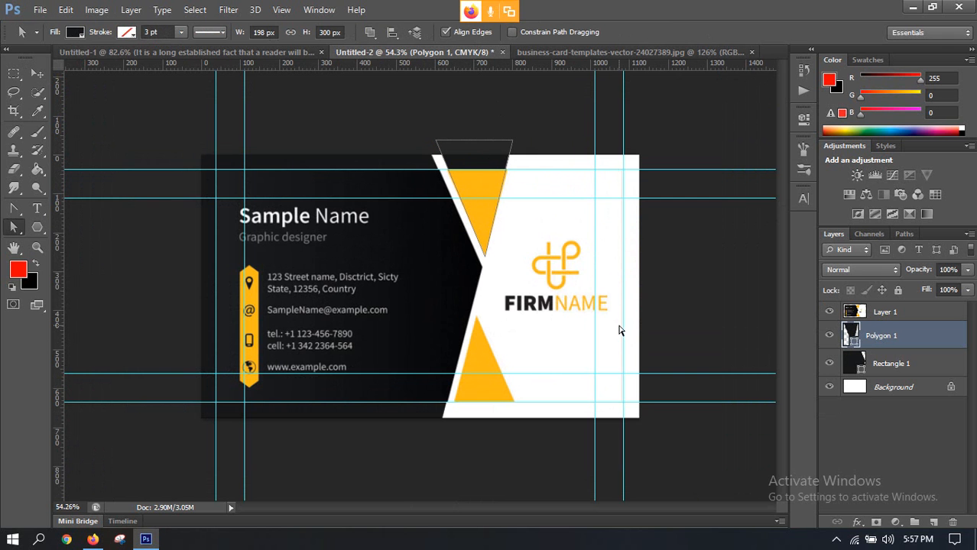
left_click(36, 73)
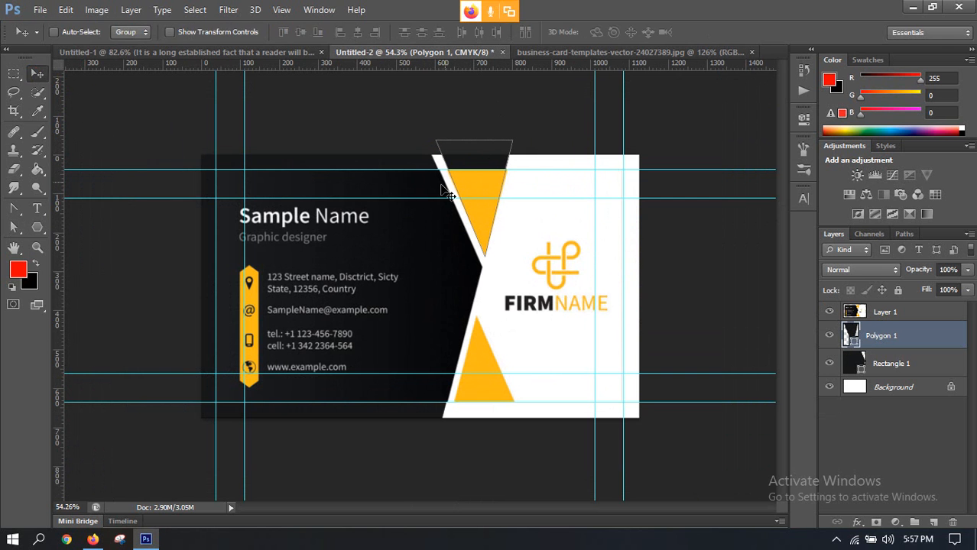
scroll(493, 153, "up", 4)
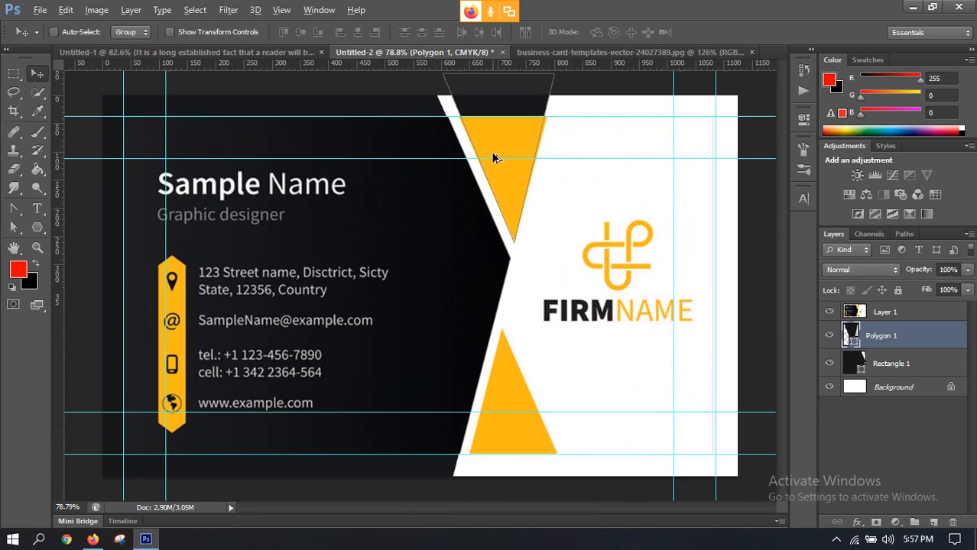
scroll(547, 166, "up", 2)
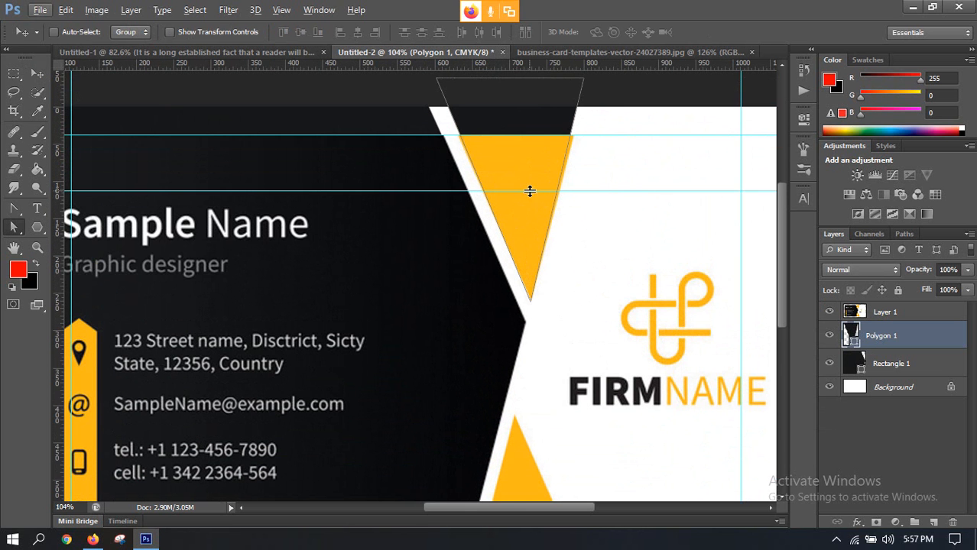
key("a")
left_click_drag(586, 79, 588, 78)
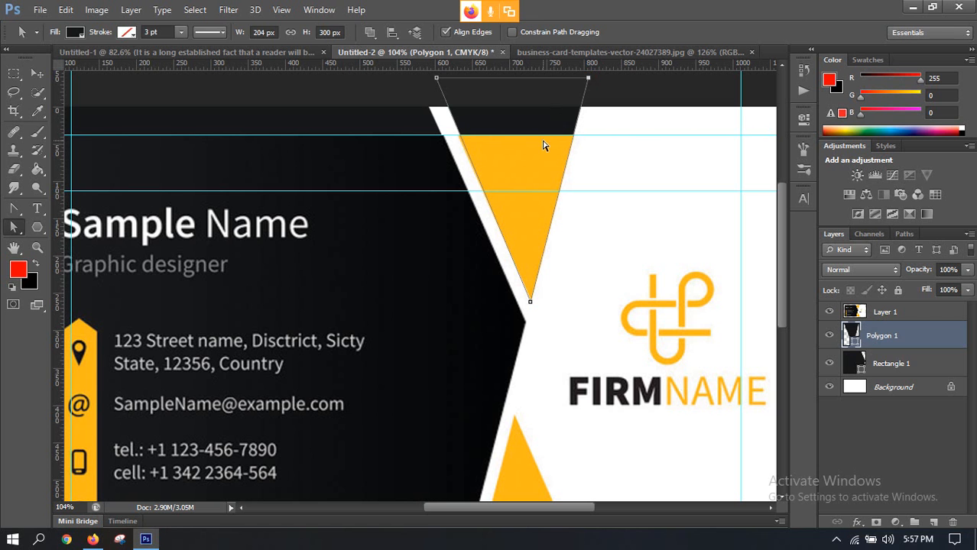
left_click(37, 73)
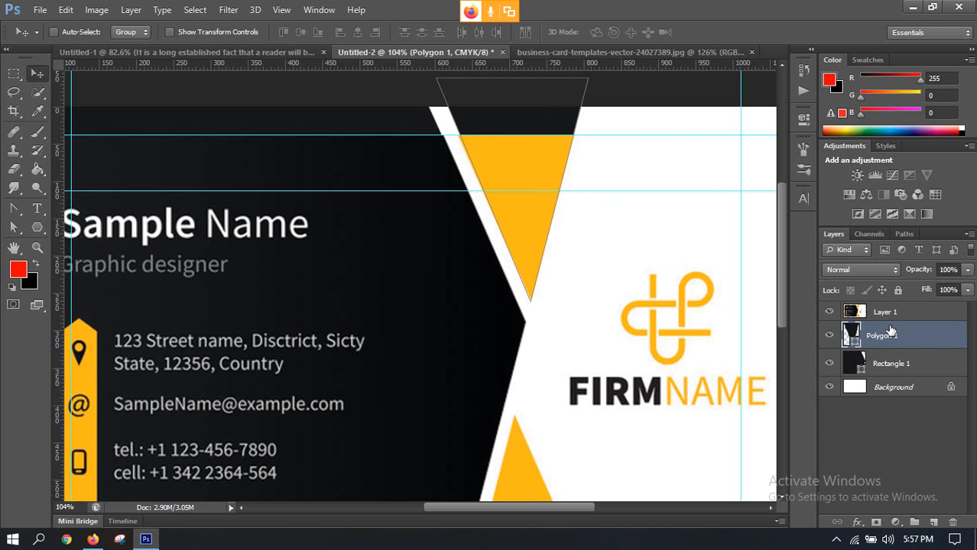
Duplicate the upper triangle's layer and flip the copy vertically
key("ctrl+j")
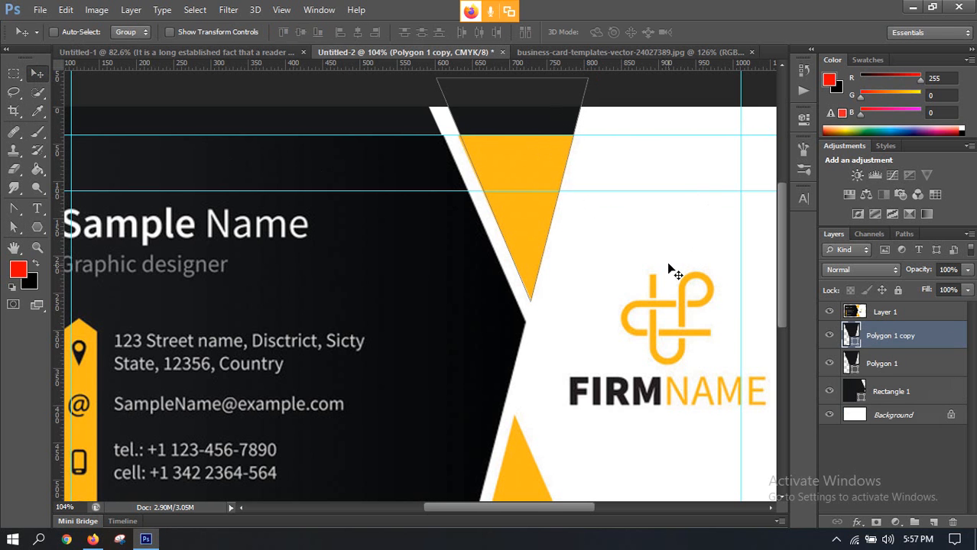
key("ctrl+t")
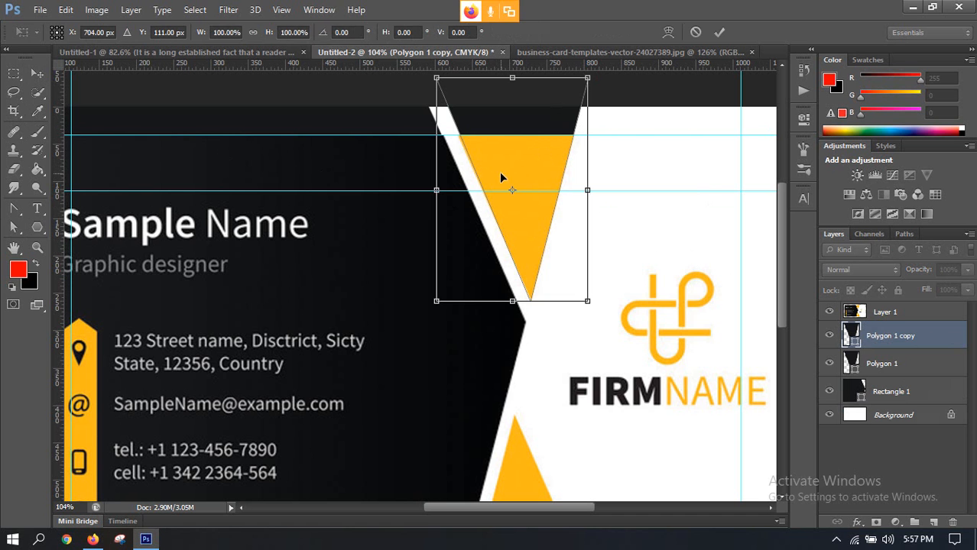
right_click(501, 174)
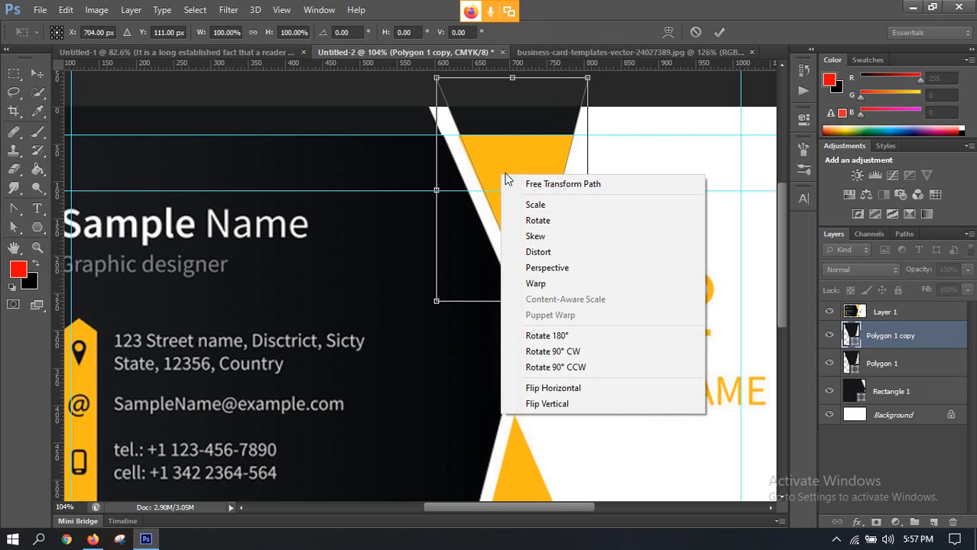
left_click(549, 404)
scroll(532, 183, "down", 3)
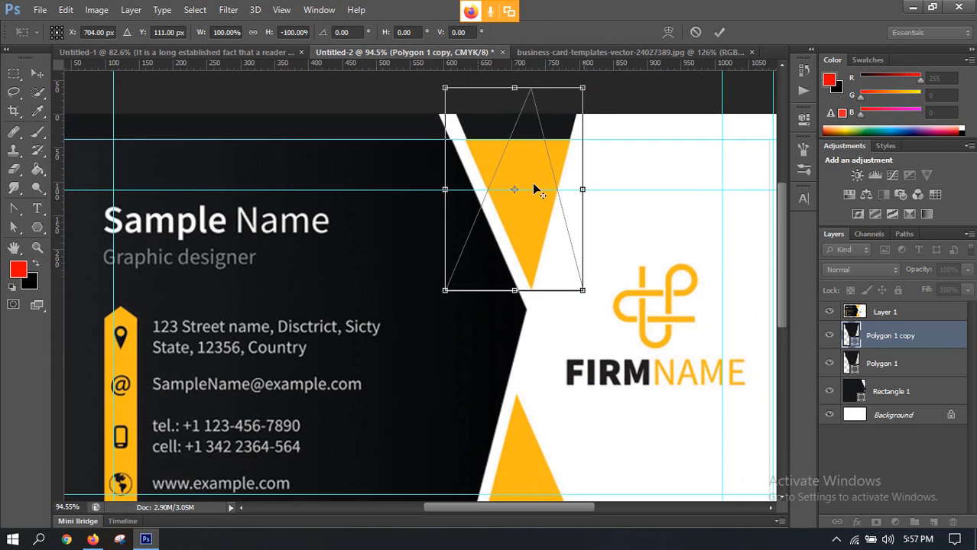
Move the triangle copy onto the lower orange triangle, flip it horizontally and align its tip and edges with the sample
left_click_drag(526, 137, 518, 386)
right_click(500, 392)
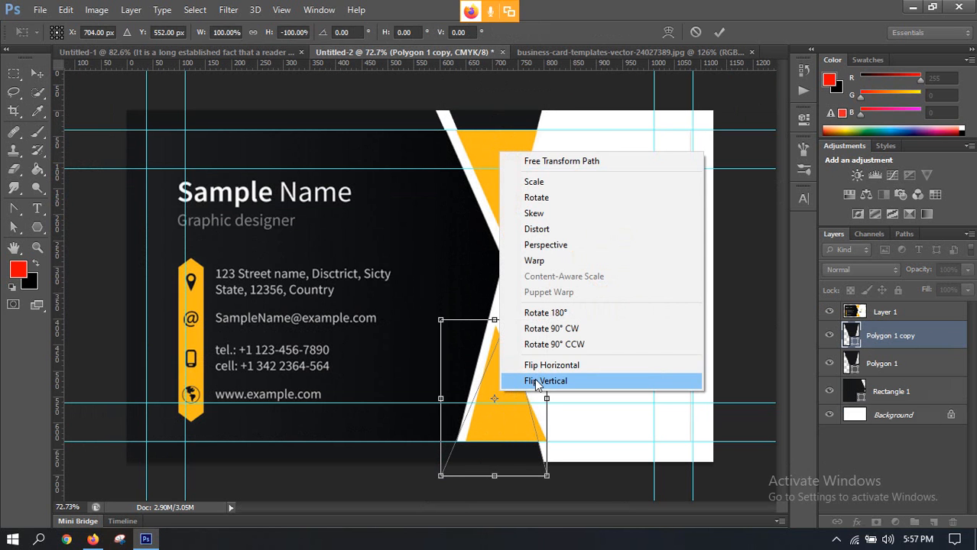
left_click(535, 365)
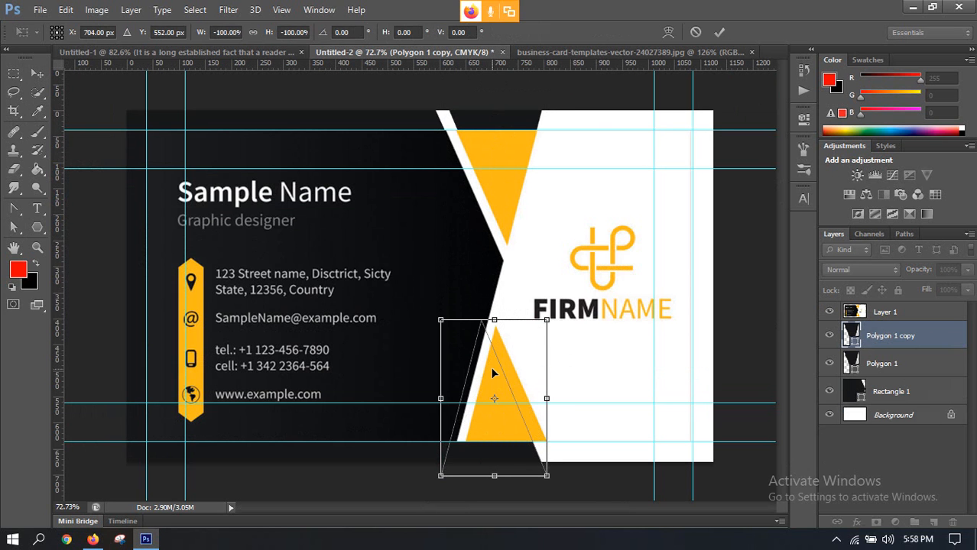
mouse_move(493, 370)
left_mouse_down()
mouse_move(514, 373)
mouse_move(516, 345)
mouse_move(504, 362)
left_mouse_up()
scroll(503, 348, "up", 5)
scroll(506, 362, "down", 5)
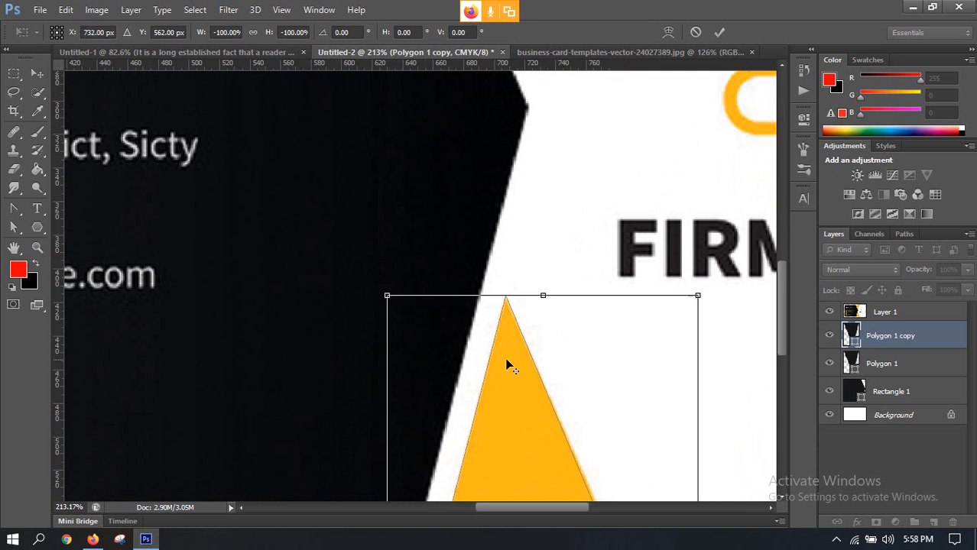
scroll(516, 321, "down", 1)
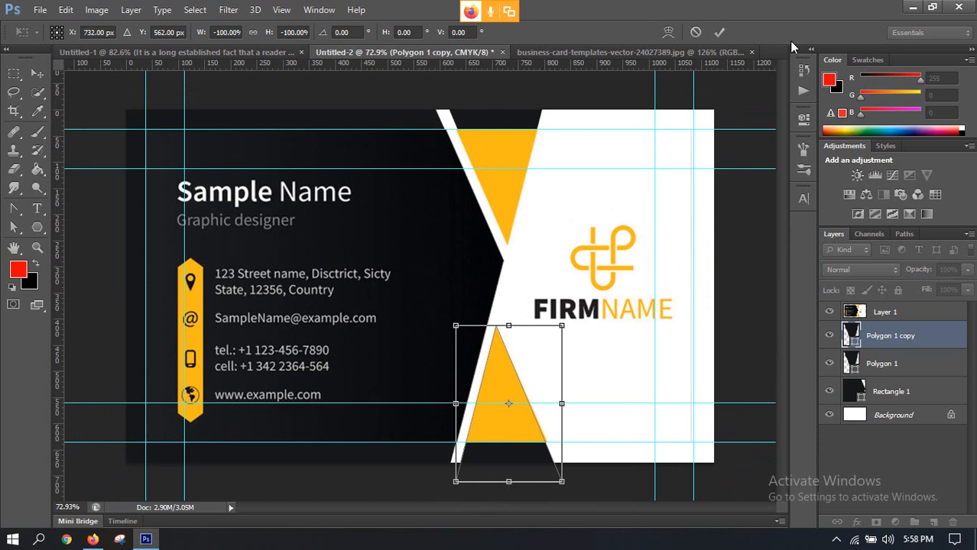
left_click(718, 32)
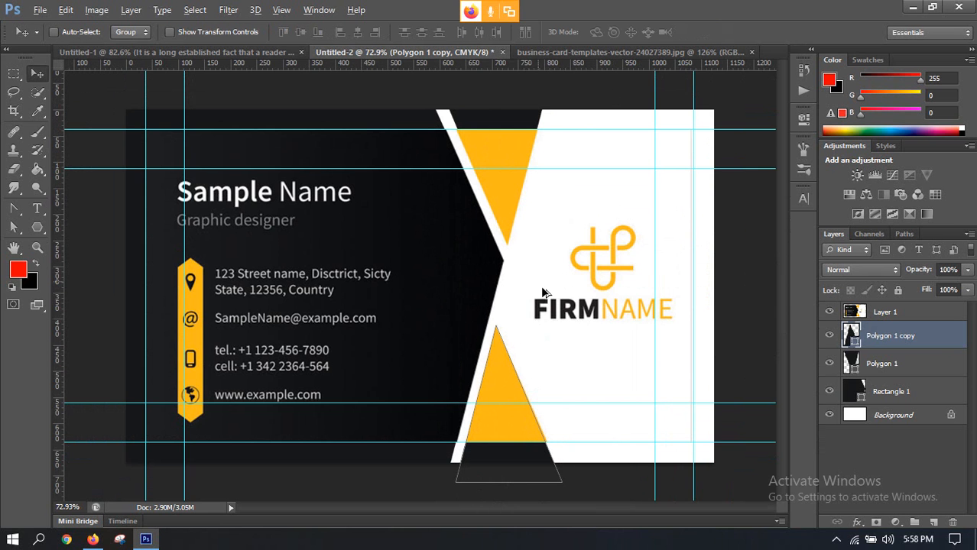
Fill both the lower and upper triangle shapes with the orange sampled from the sample card
scroll(520, 275, "up", 2)
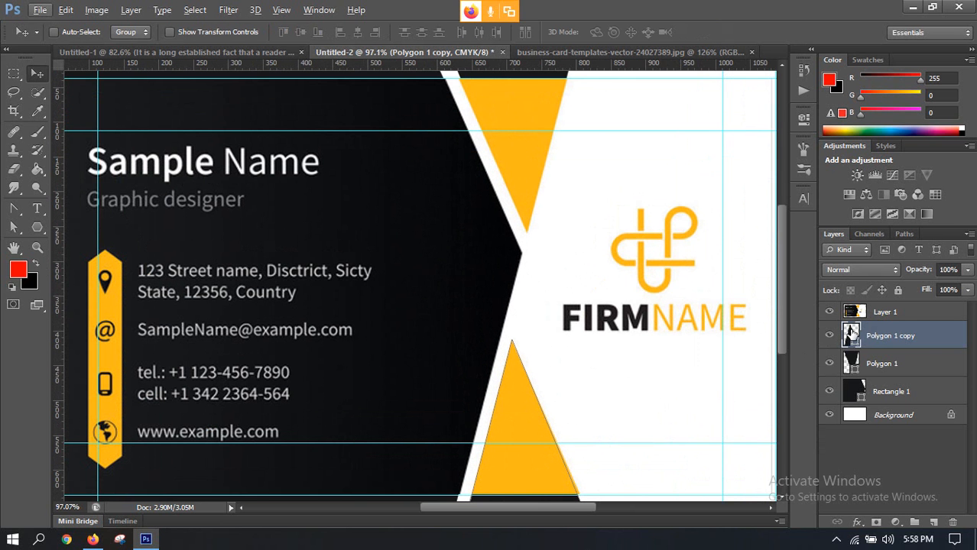
double_click(851, 334)
left_click_drag(588, 88, 693, 132)
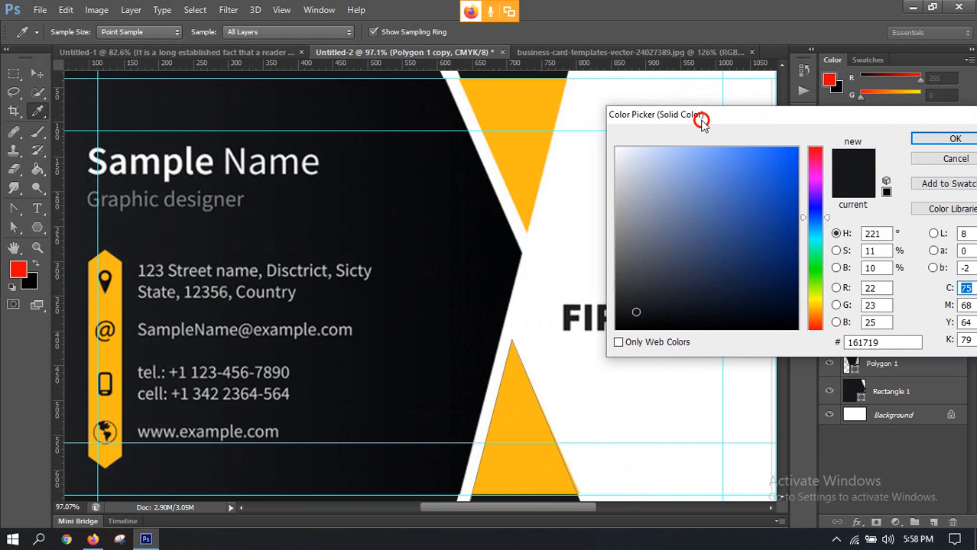
left_click(513, 124)
left_click(952, 140)
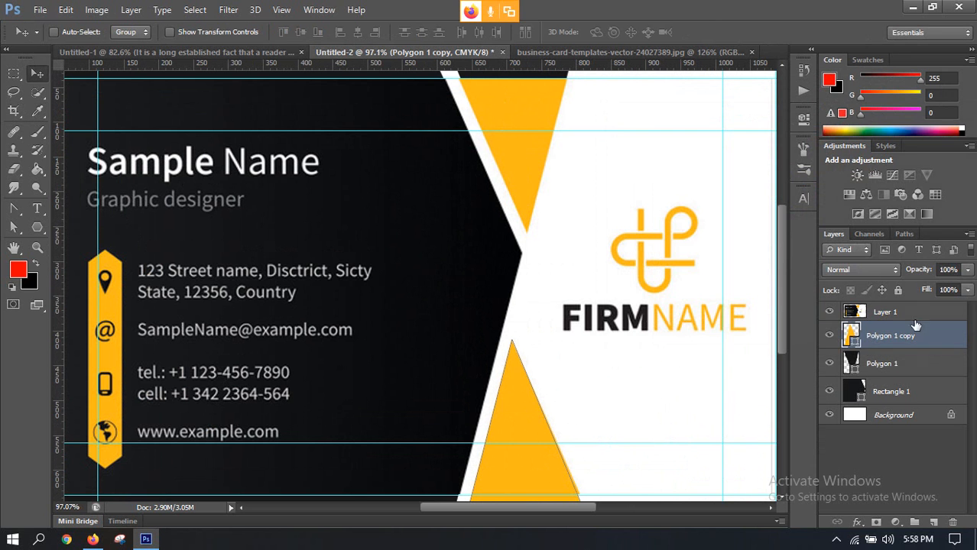
double_click(856, 363)
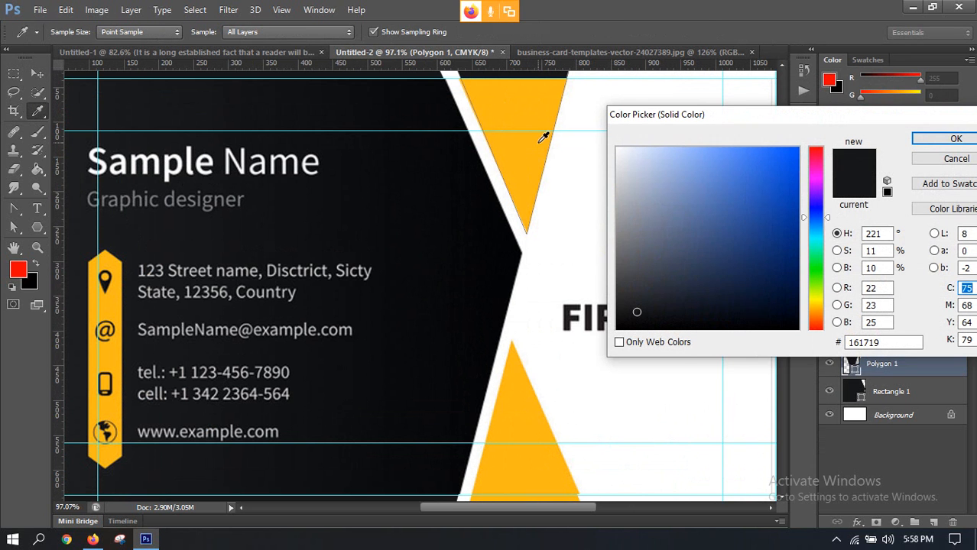
left_click(542, 138)
left_click(954, 138)
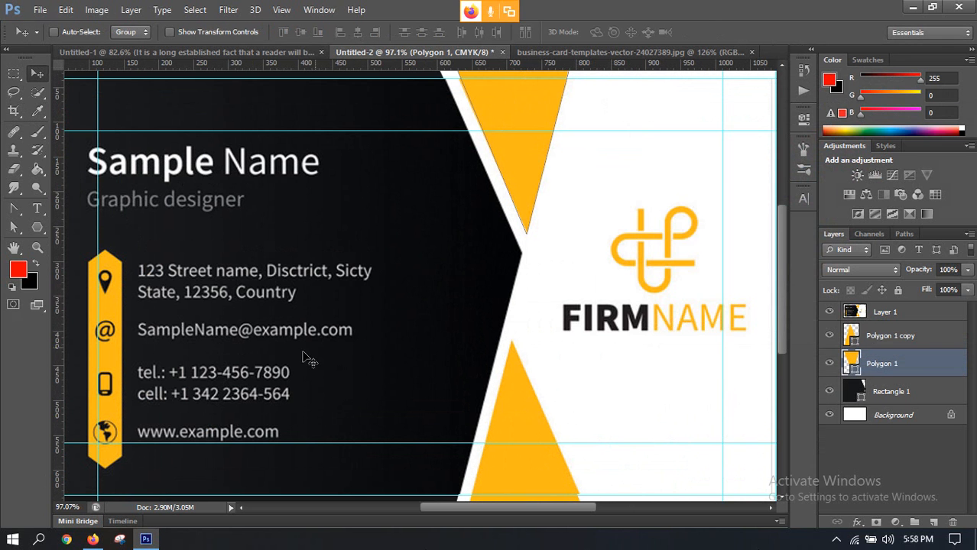
Examine the two orange triangles against the card edges and the sample's orange icon strip beside the contact details
scroll(371, 316, "down", 5)
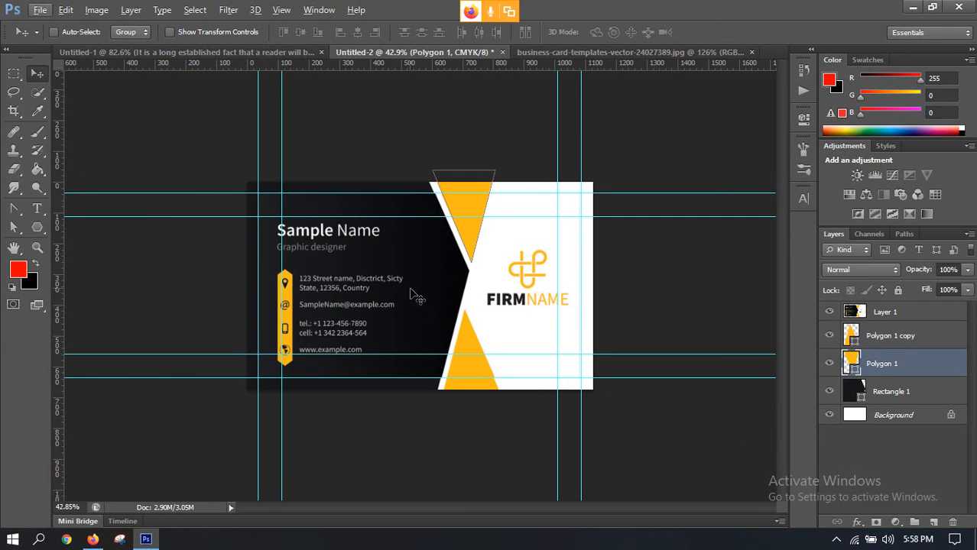
scroll(510, 302, "up", 1)
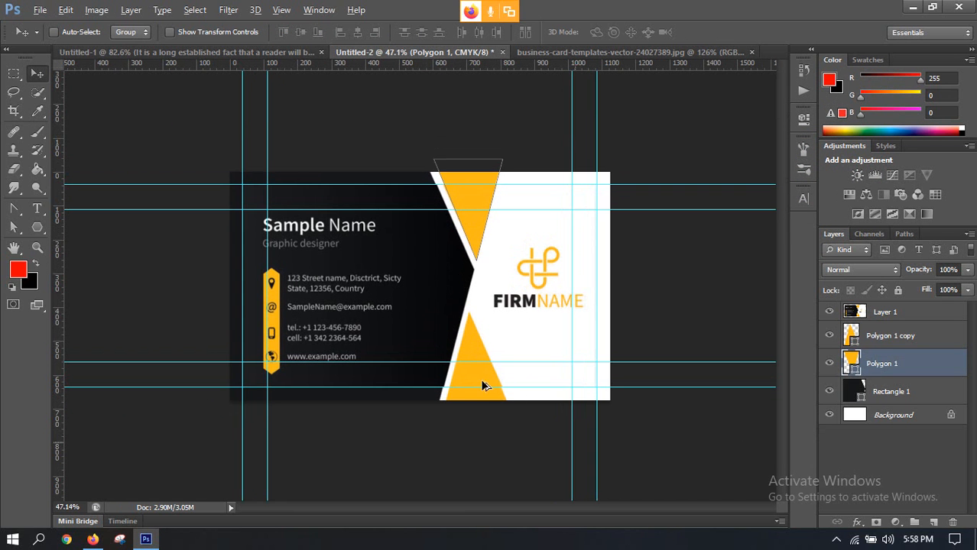
scroll(191, 336, "up", 6)
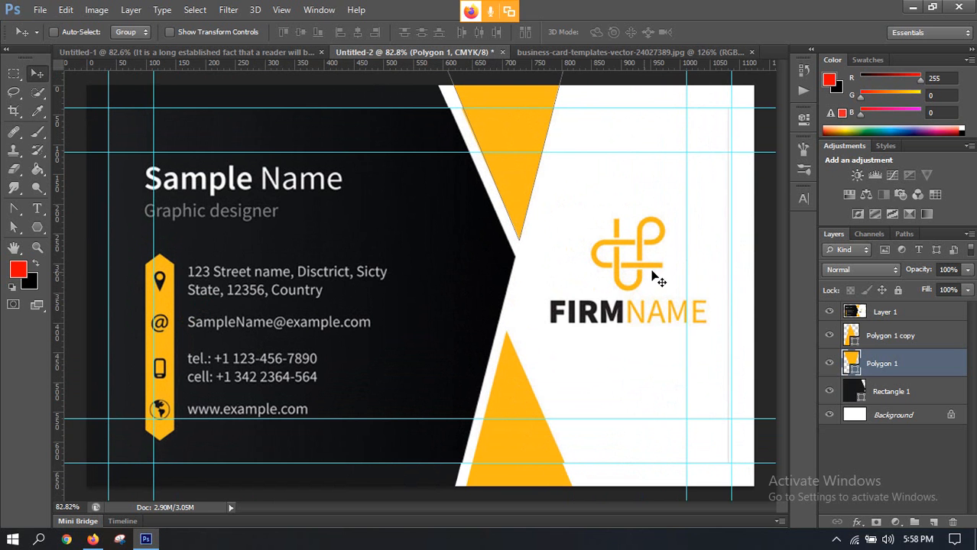
scroll(137, 299, "up", 1)
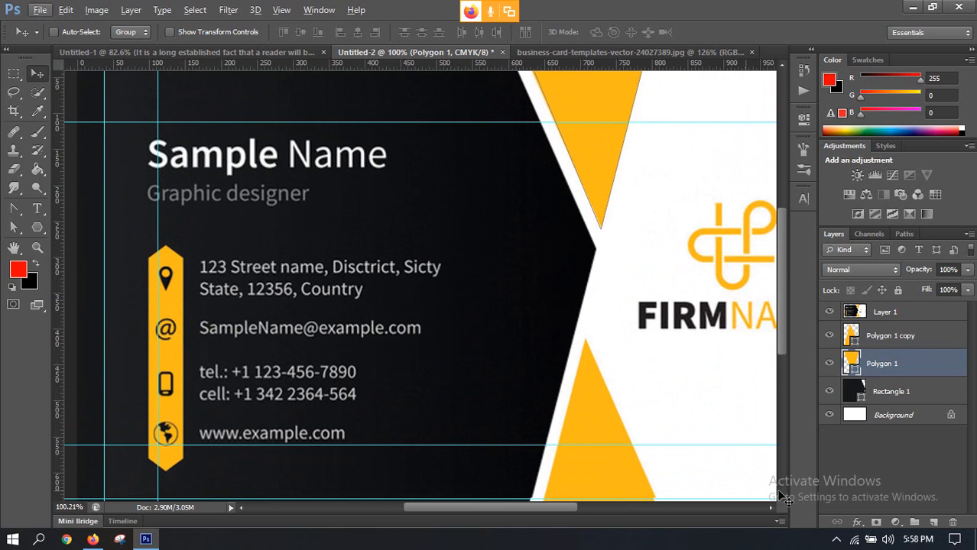
scroll(241, 304, "down", 1)
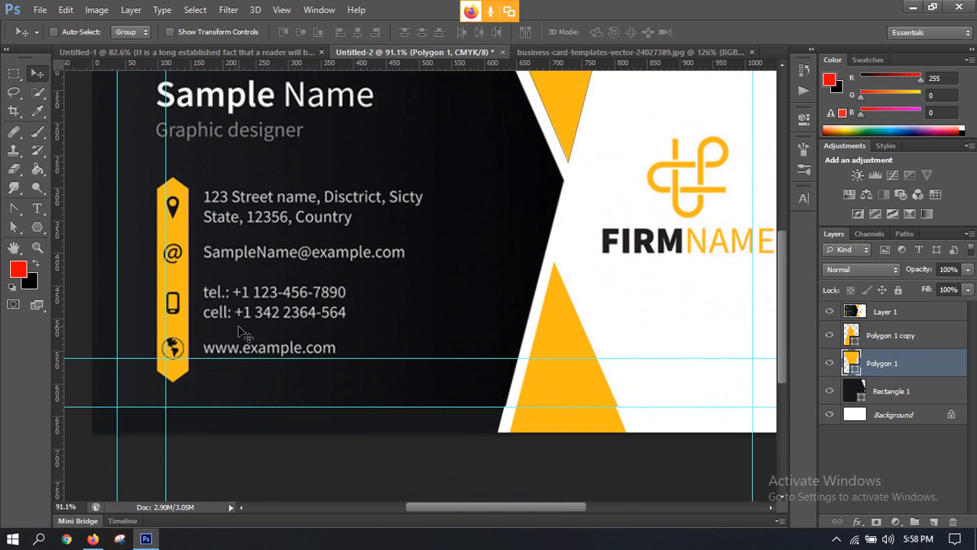
scroll(187, 329, "up", 1)
scroll(188, 329, "down", 1)
scroll(167, 386, "up", 2)
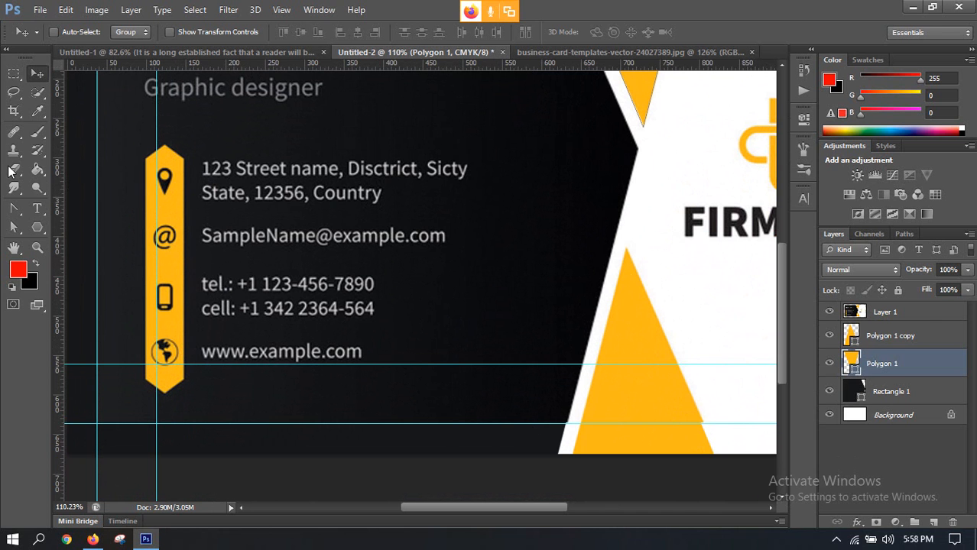
Add a new layer above the lower triangle and draw a rectangle about 35 × 320 px over the sample's icon strip
left_click(888, 341)
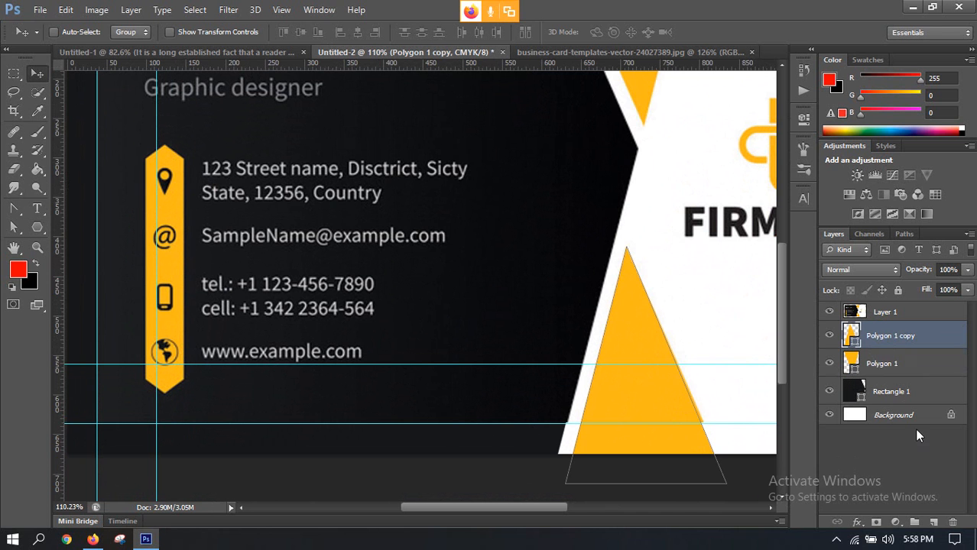
left_click(933, 521)
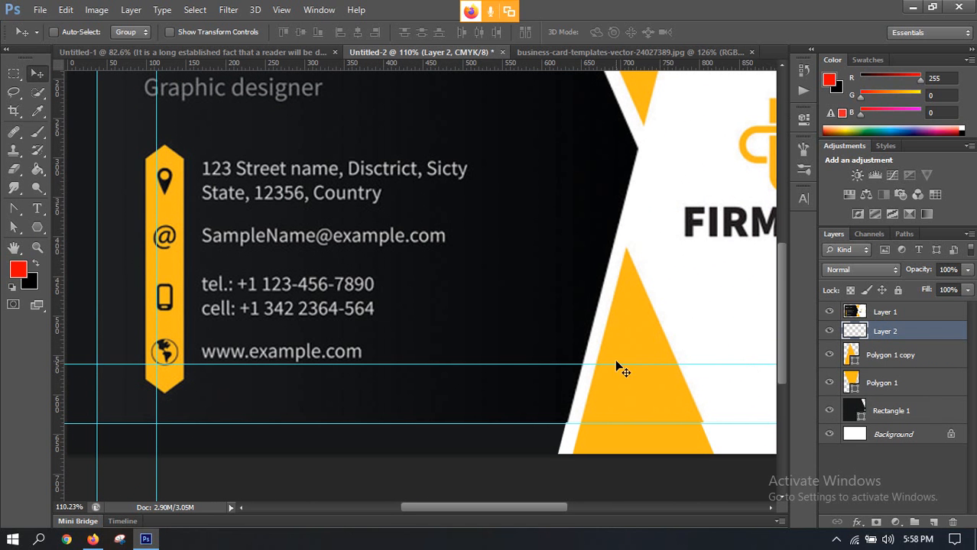
left_click(36, 229)
left_click(87, 227)
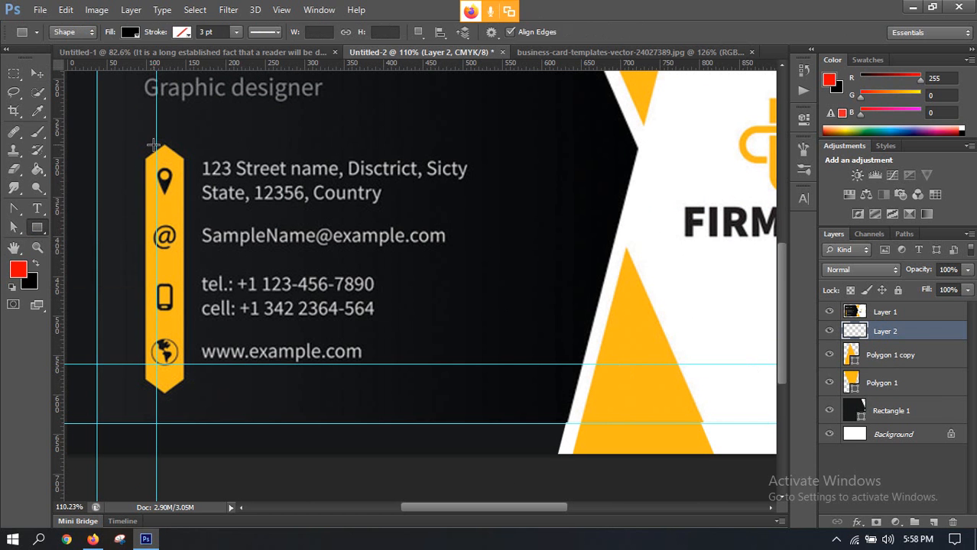
left_click_drag(143, 140, 169, 394)
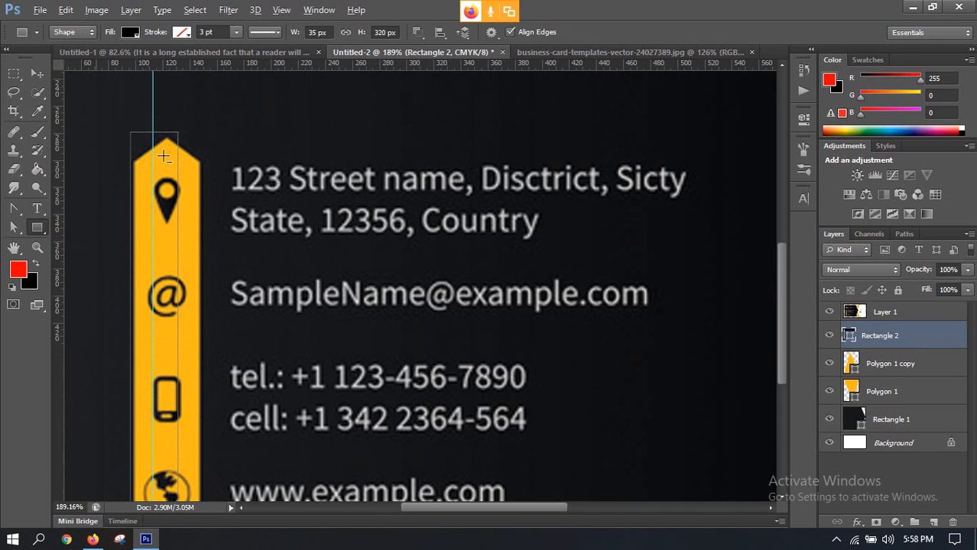
Centre the strip rectangle on the vertical guide and scale it to 111.43% width and 99.06% height
scroll(156, 155, "up", 5)
left_click(37, 73)
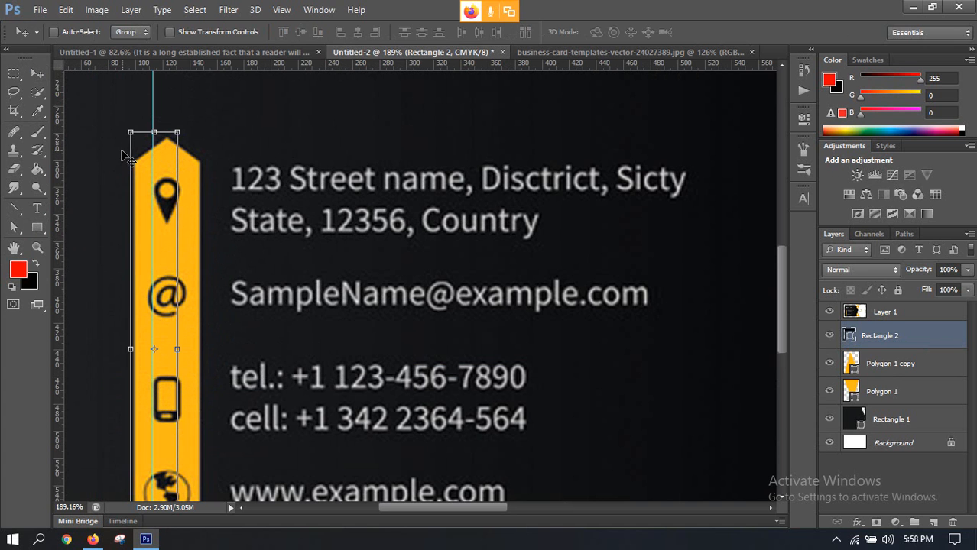
key("ctrl+t")
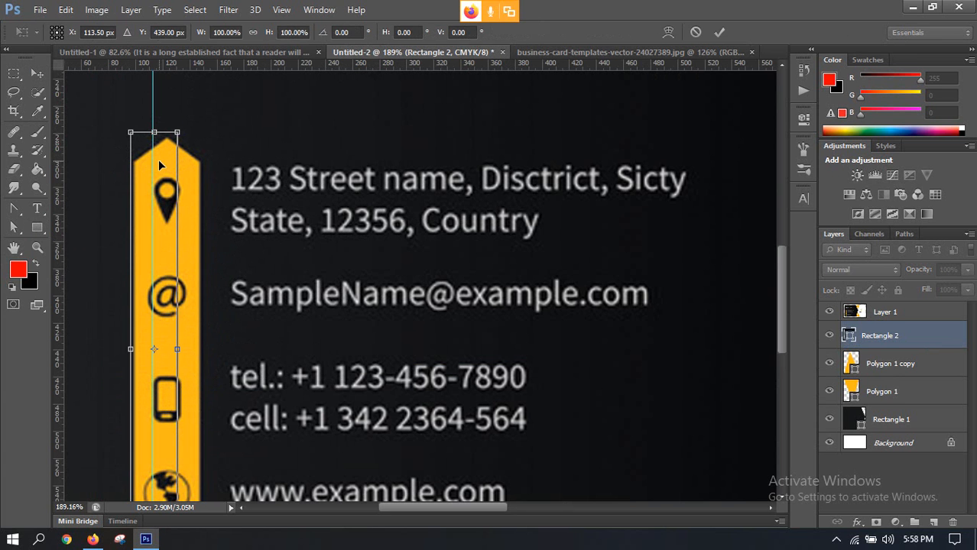
key("Left")
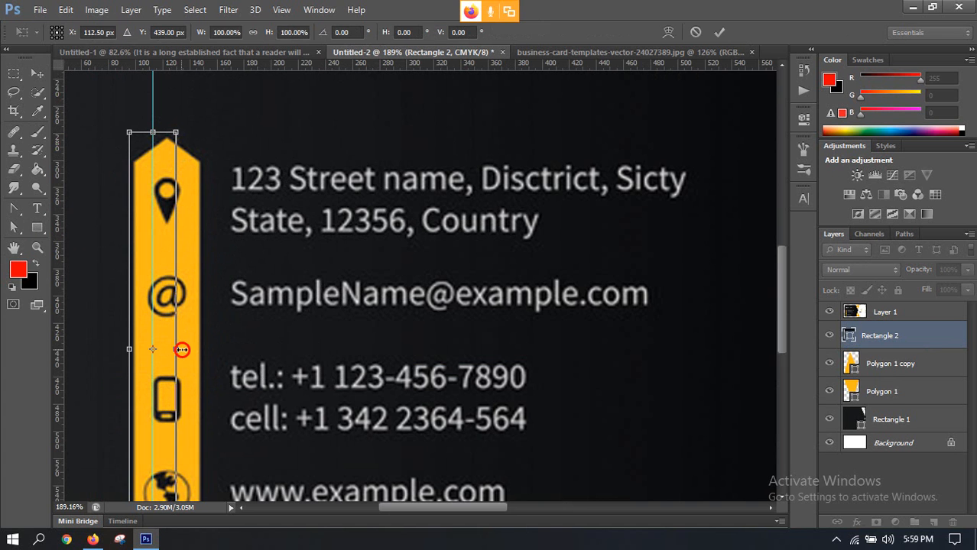
left_click_drag(178, 350, 184, 350)
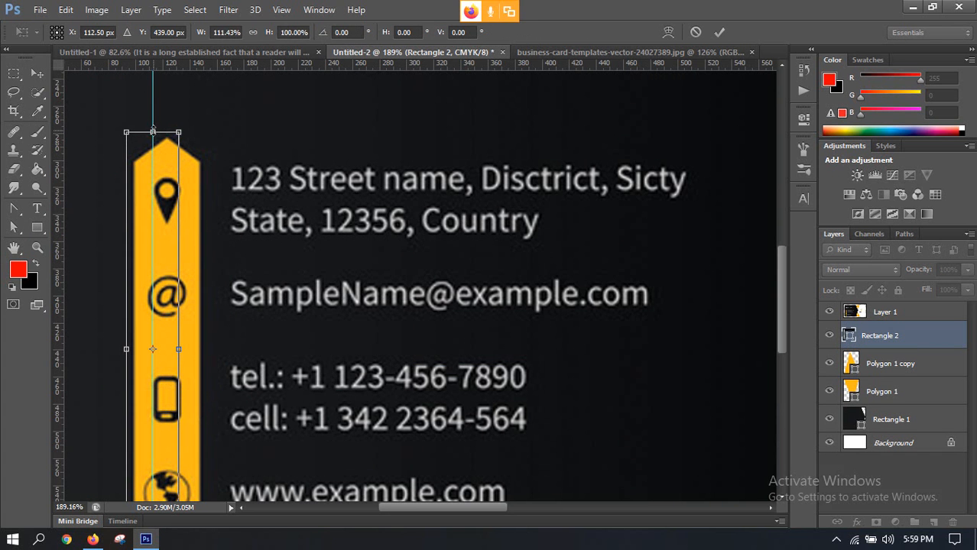
left_click_drag(153, 130, 153, 134)
scroll(116, 198, "down", 5)
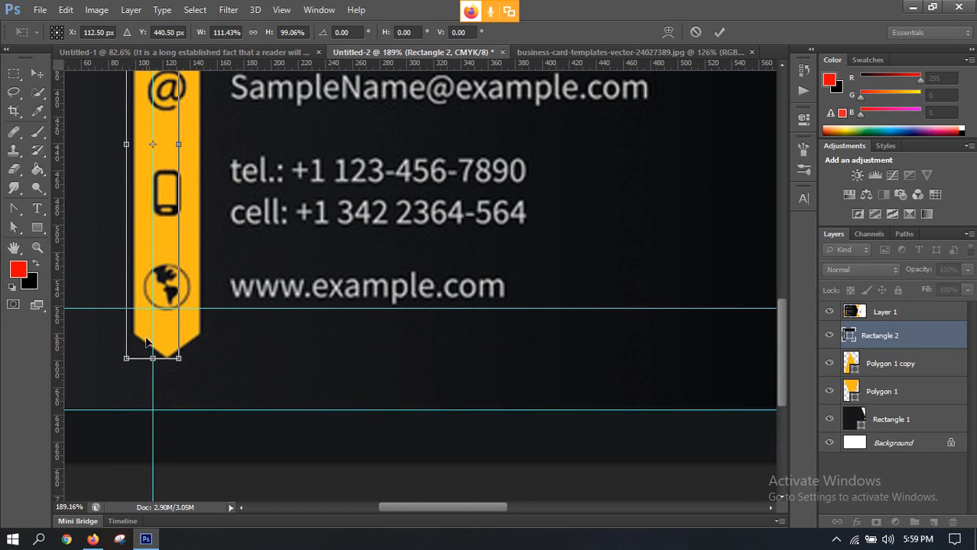
left_click(716, 32)
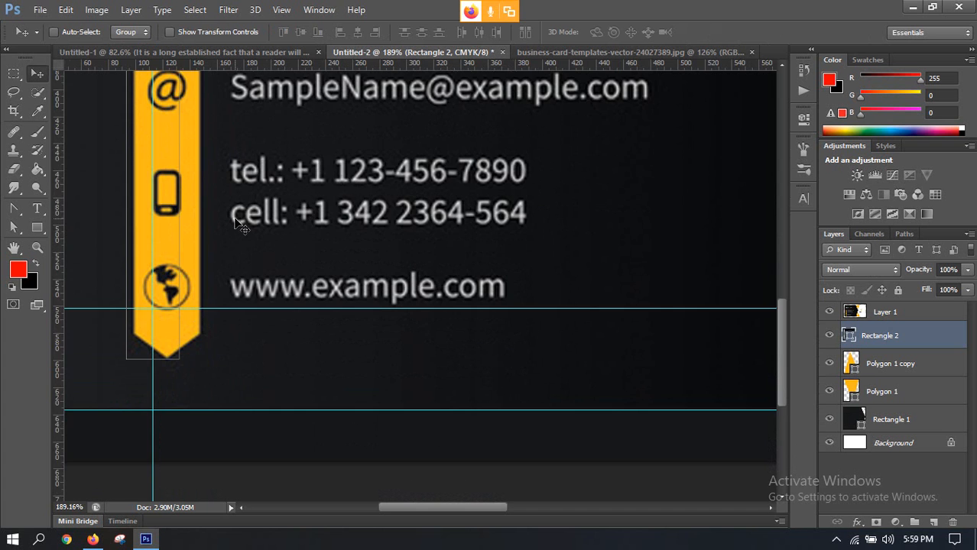
Fill the strip rectangle with the orange sampled from the lower triangle
scroll(228, 229, "down", 5)
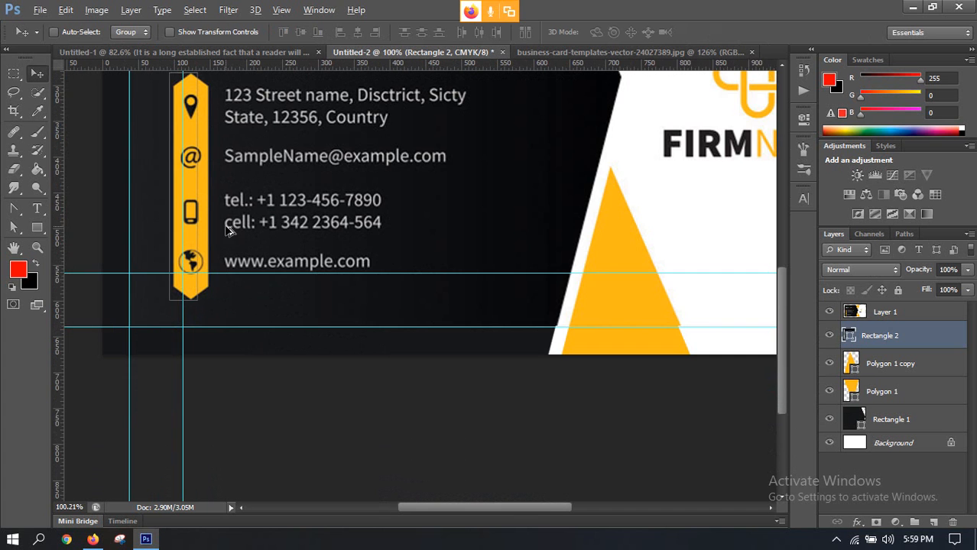
double_click(849, 336)
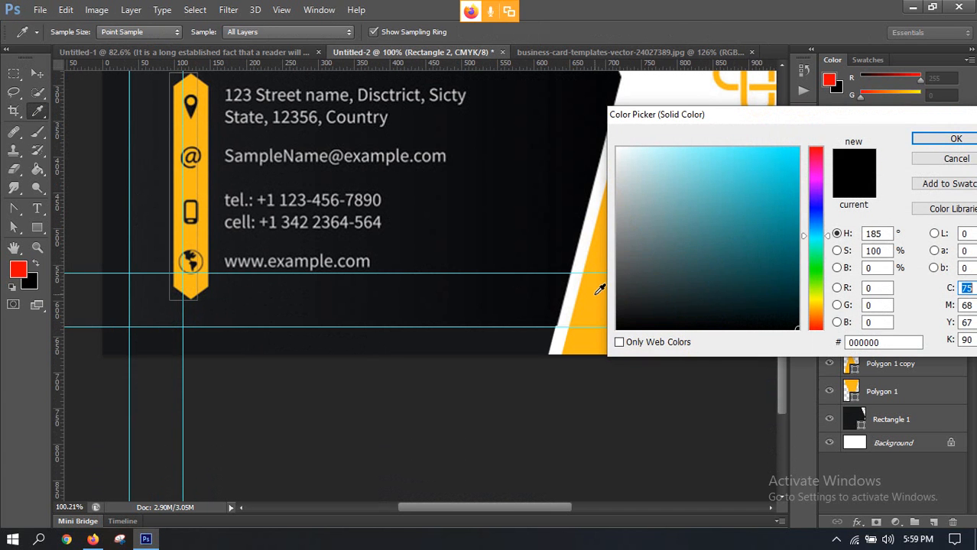
left_click(600, 289)
left_click(956, 138)
Add an anchor point at the middle of the strip rectangle's upper and lower edges, on the vertical guide
scroll(161, 221, "up", 2)
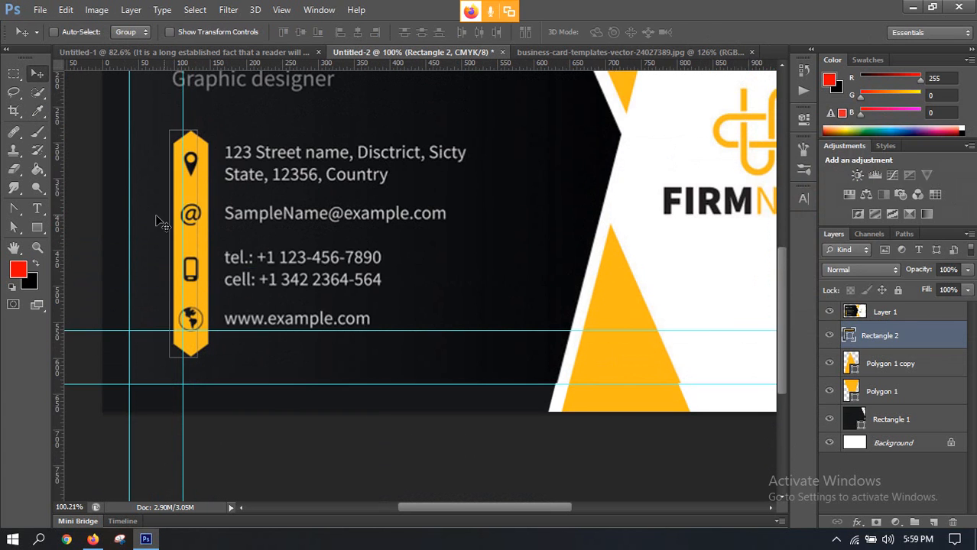
scroll(161, 221, "down", 5)
scroll(430, 241, "up", 2)
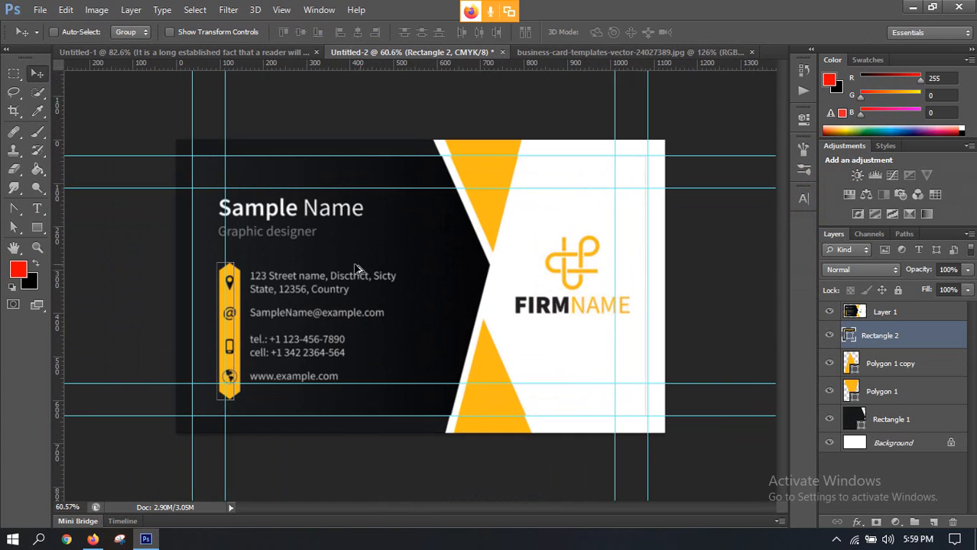
scroll(222, 275, "up", 6)
left_click_drag(198, 255, 331, 240)
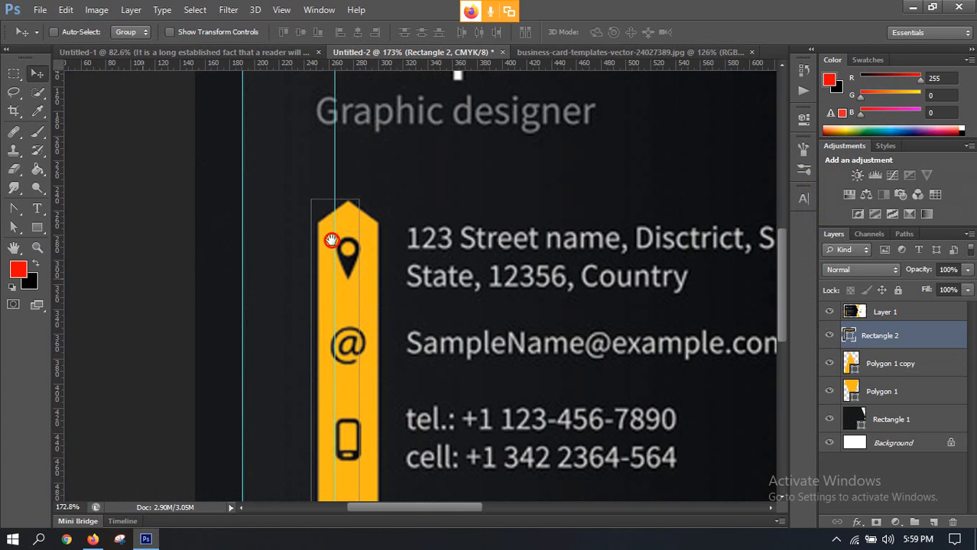
scroll(337, 229, "up", 3)
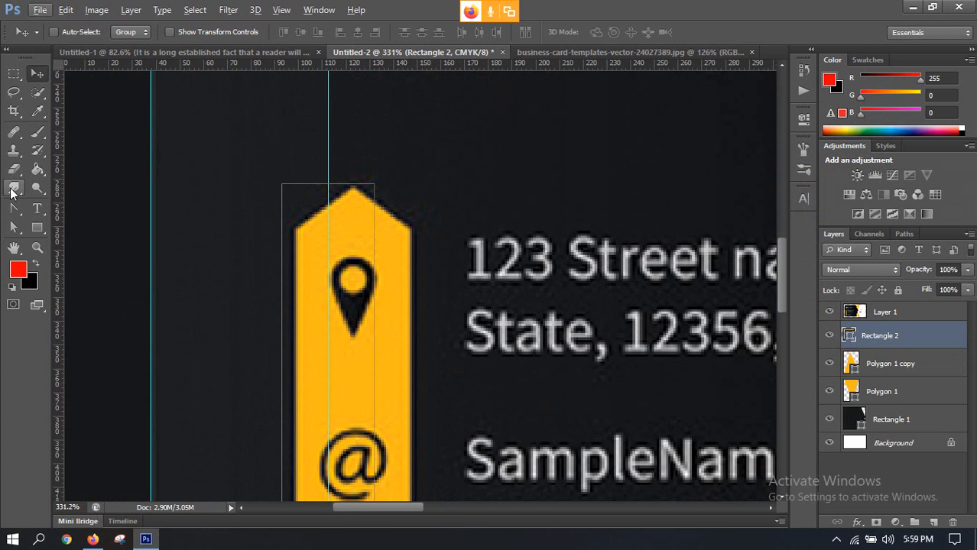
left_click(15, 209)
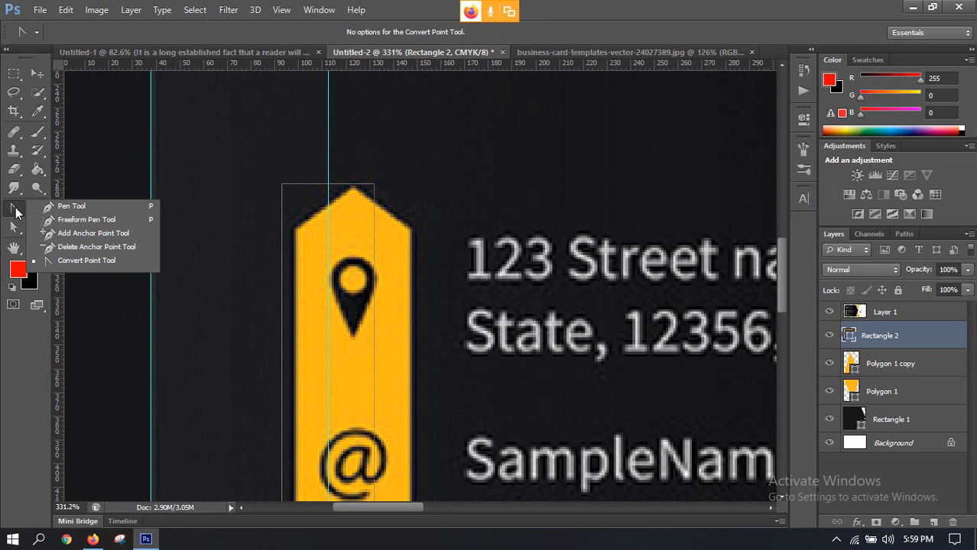
left_click(58, 236)
left_click(330, 185)
scroll(321, 244, "down", 6)
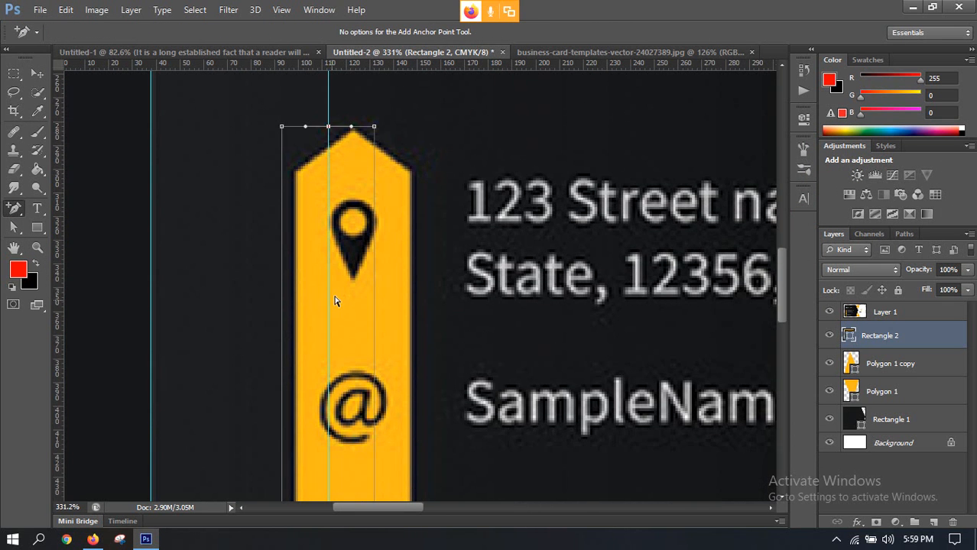
scroll(383, 413, "down", 4)
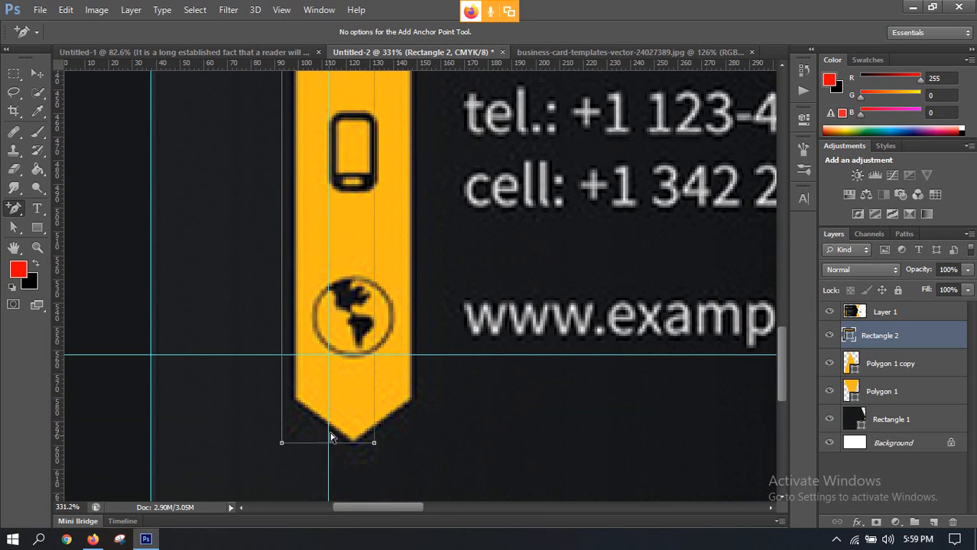
left_click(329, 443)
Convert the strip's two new middle anchor points into sharp corner points
left_click(10, 211)
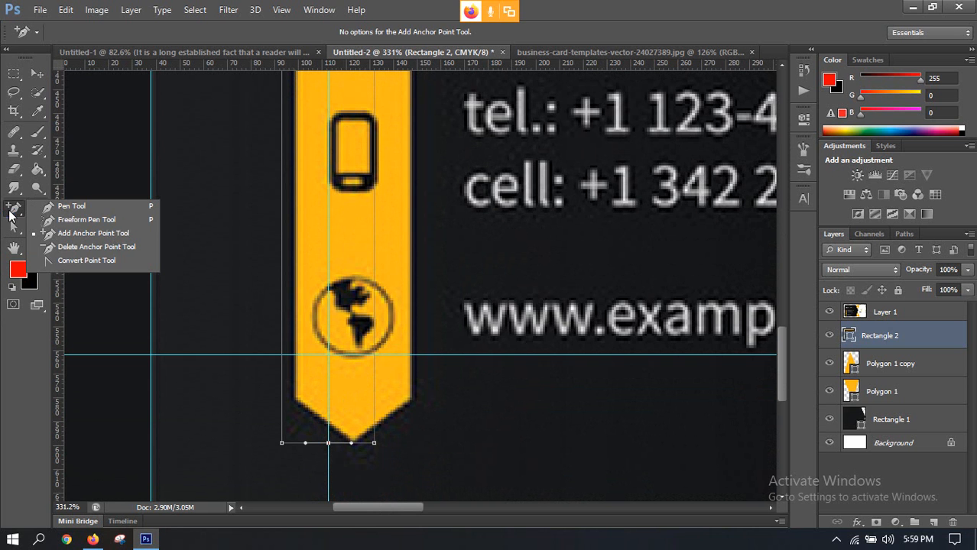
left_click(59, 262)
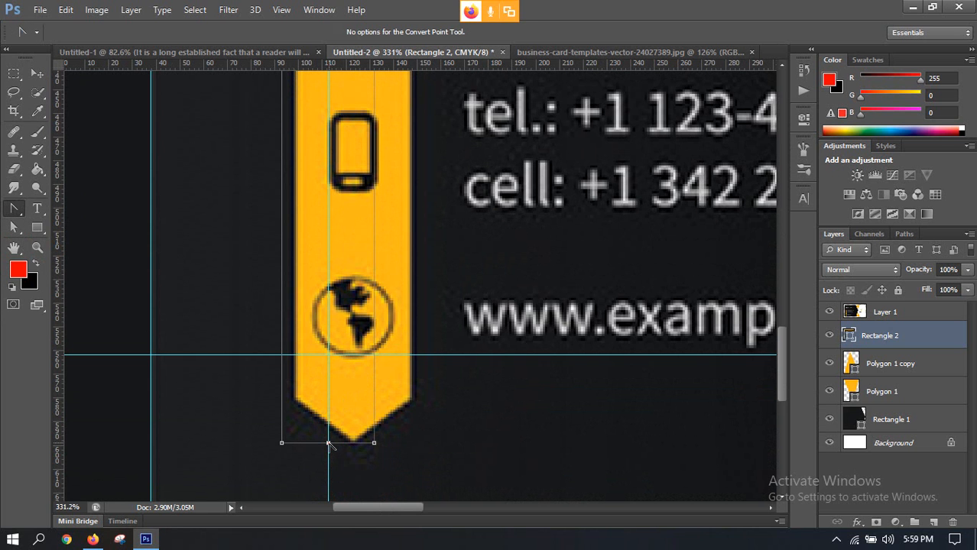
scroll(329, 445, "up", 8)
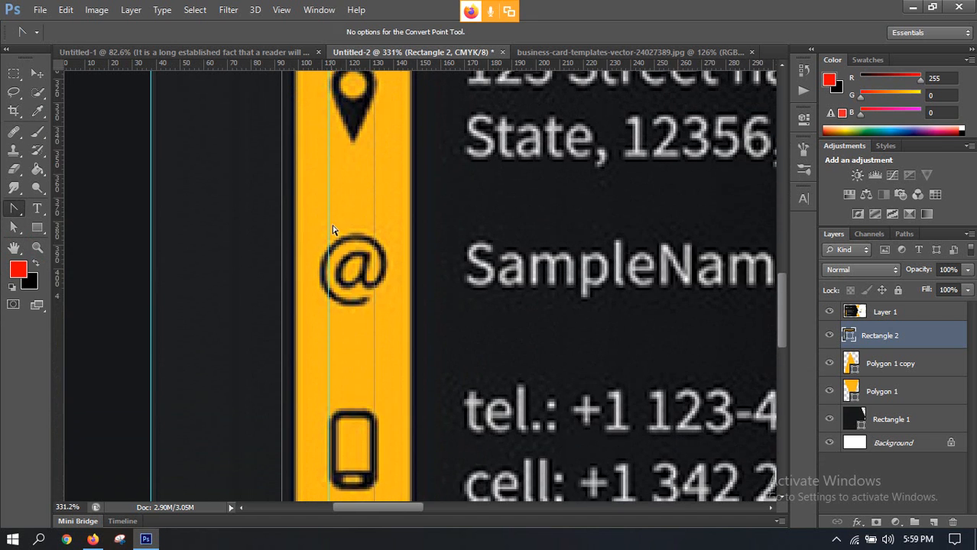
scroll(333, 230, "up", 4)
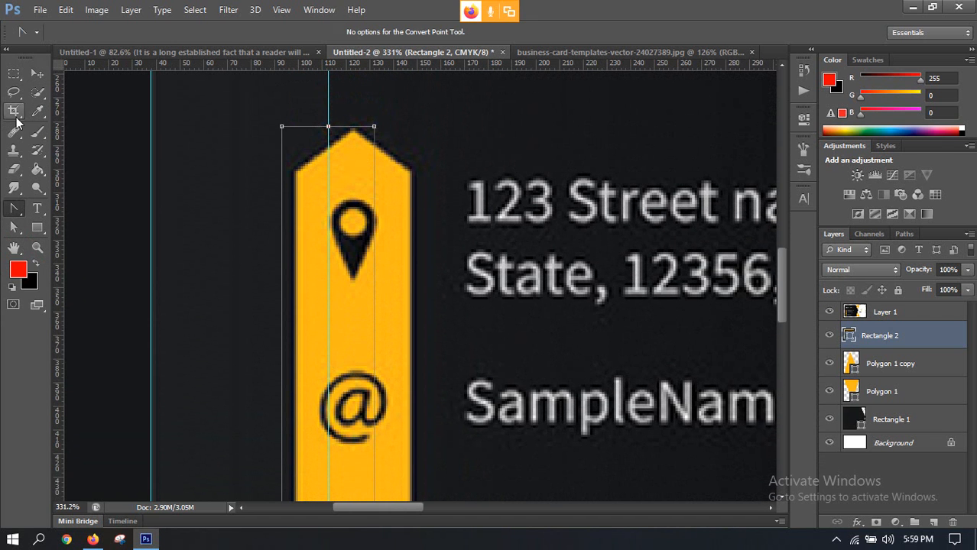
Lower the strip's two upper corner points by about 15 px to form a pointed upper end
left_click(16, 227)
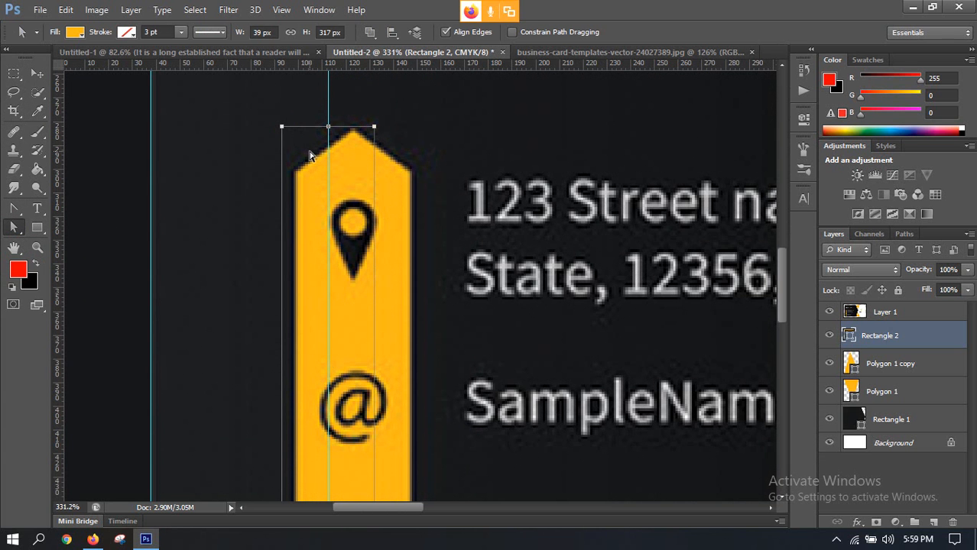
key("Down")
key("Down")
key("Down")
key("Down")
key("Down")
key("Down")
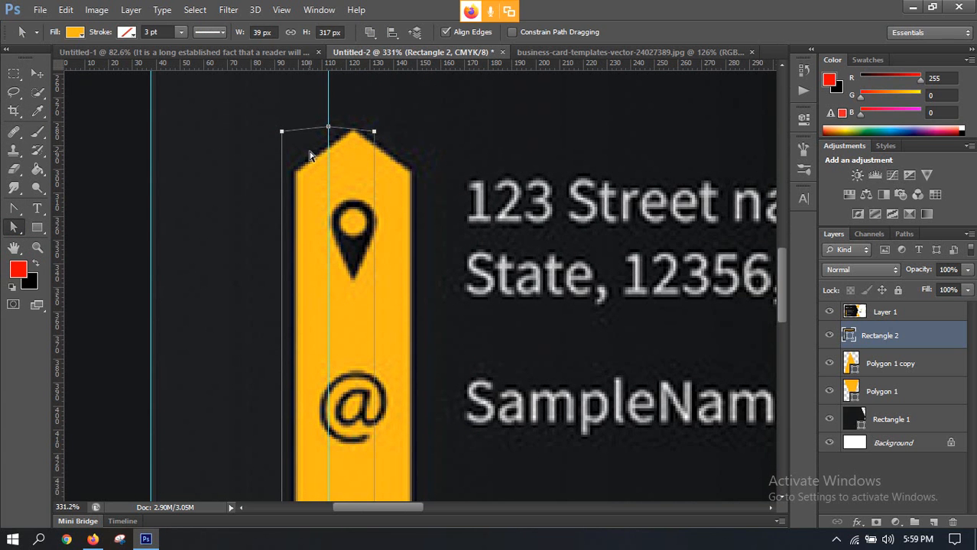
key("Down")
key("Down")
key("Down")
key("Down")
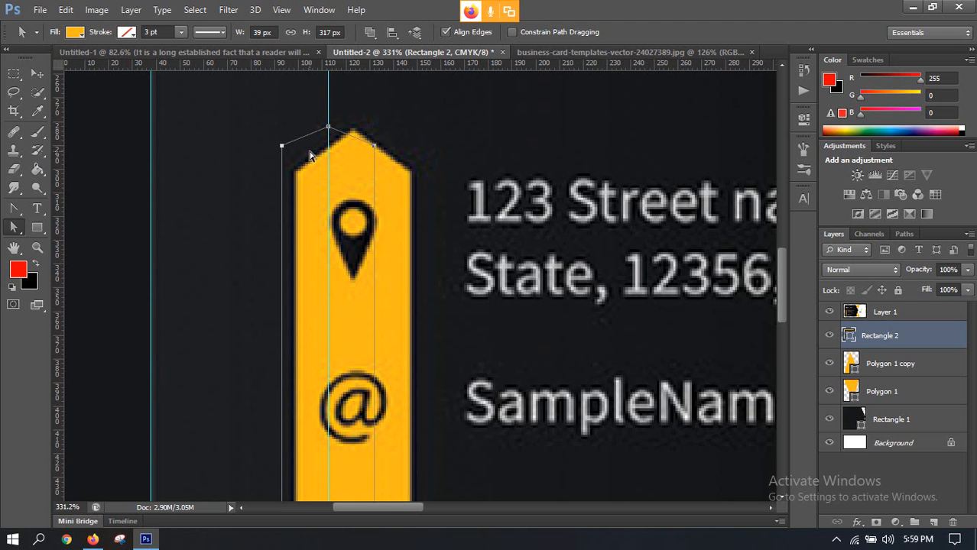
key("Down")
key("Down")
key("Down")
key("Down")
key("Down")
Raise the strip's two lower corner points by about 15 px to form a pointed lower end
scroll(312, 167, "down", 10)
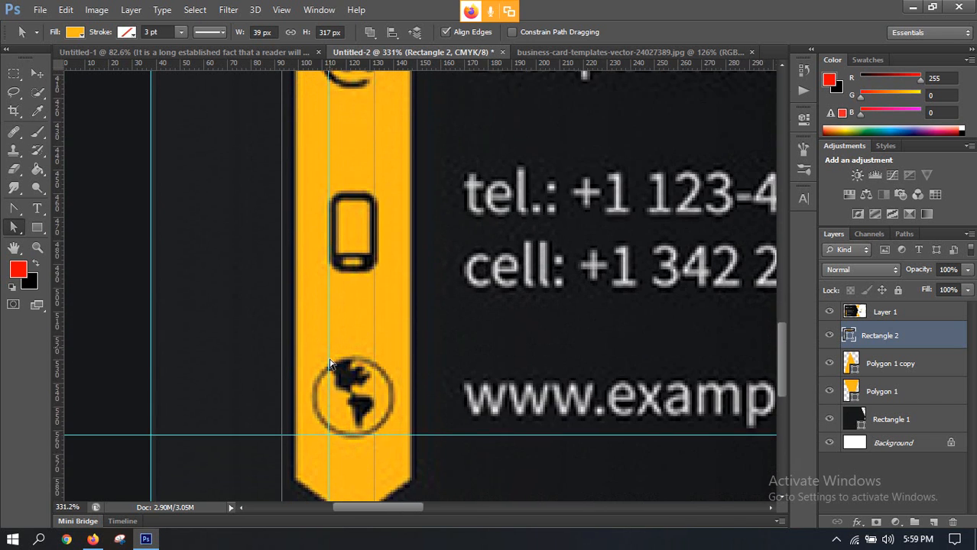
scroll(321, 371, "down", 6)
scroll(281, 375, "up", 3)
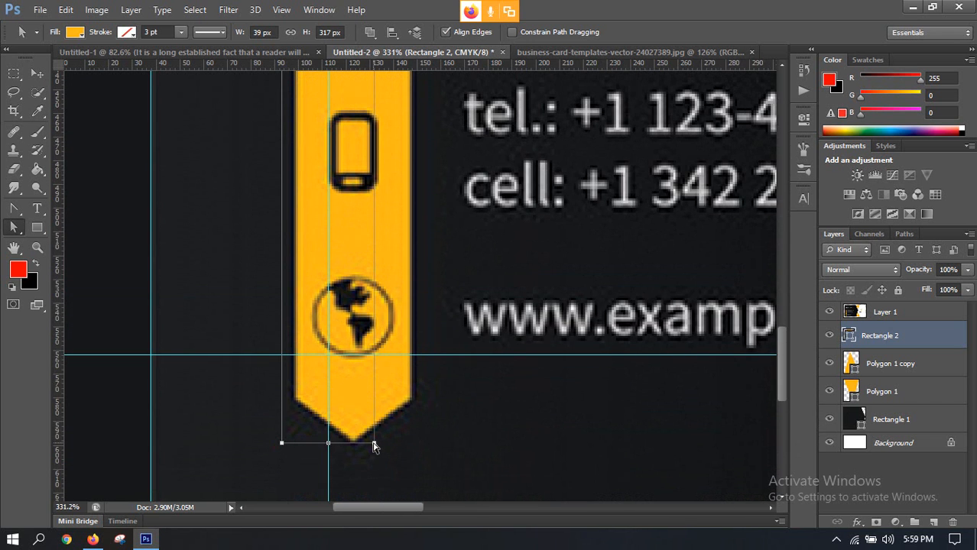
key("Up")
key("Up")
key("Up")
key("Up")
key("Up")
key("Up")
key("Up")
key("Up")
key("Up")
key("Up")
key("Up")
key("Up")
key("Up")
key("Up")
key("Up")
Examine the pointed strip's outline at both ends against the sample's orange icon strip
scroll(300, 436, "down", 3)
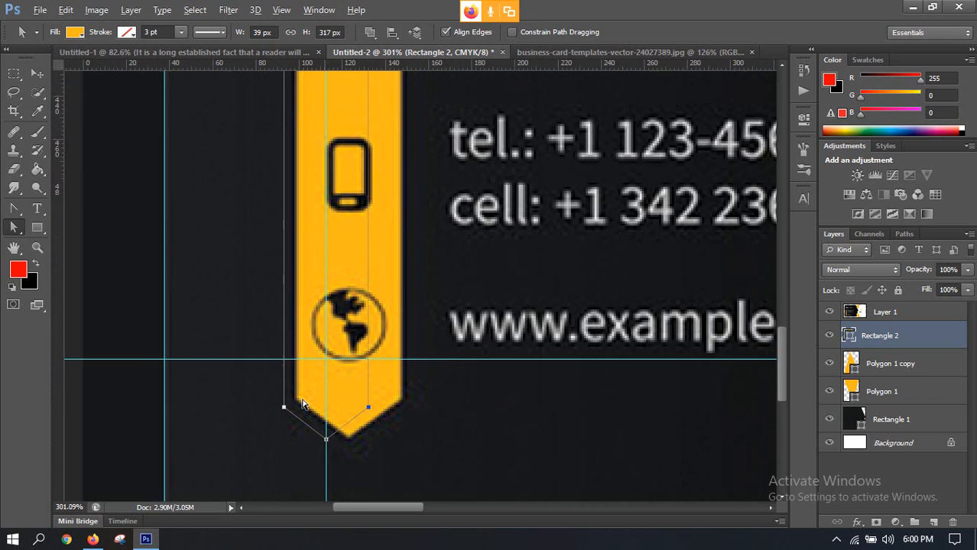
scroll(315, 96, "up", 1)
scroll(315, 96, "up", 1)
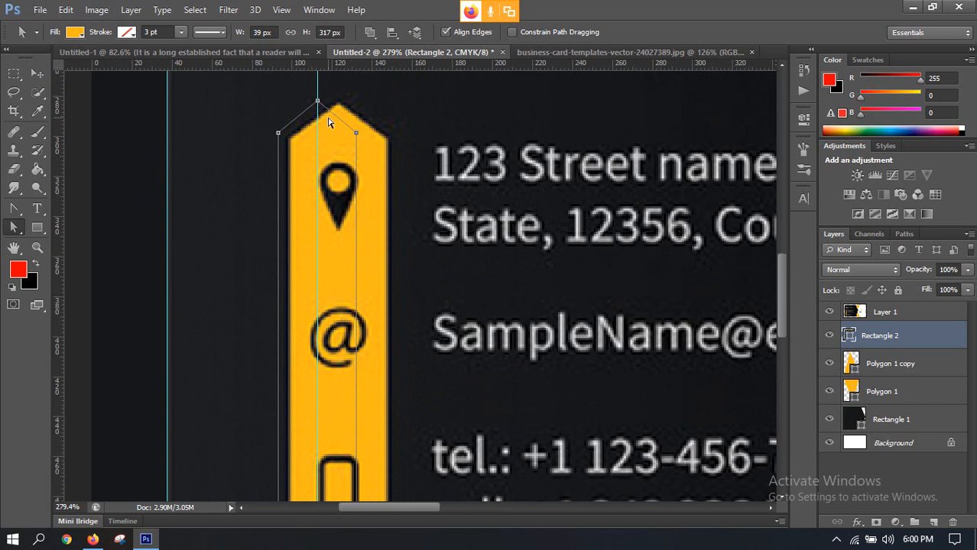
scroll(355, 136, "down", 2)
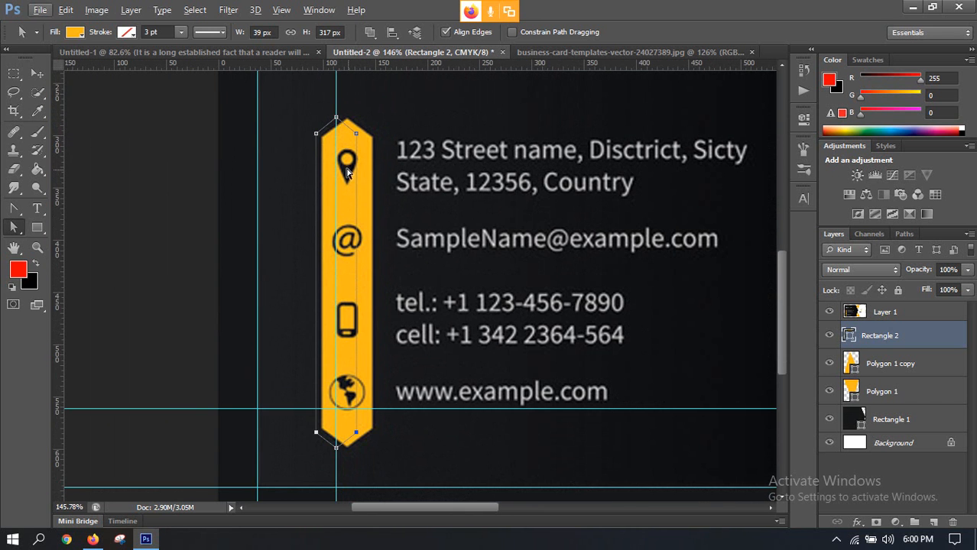
left_click(38, 74)
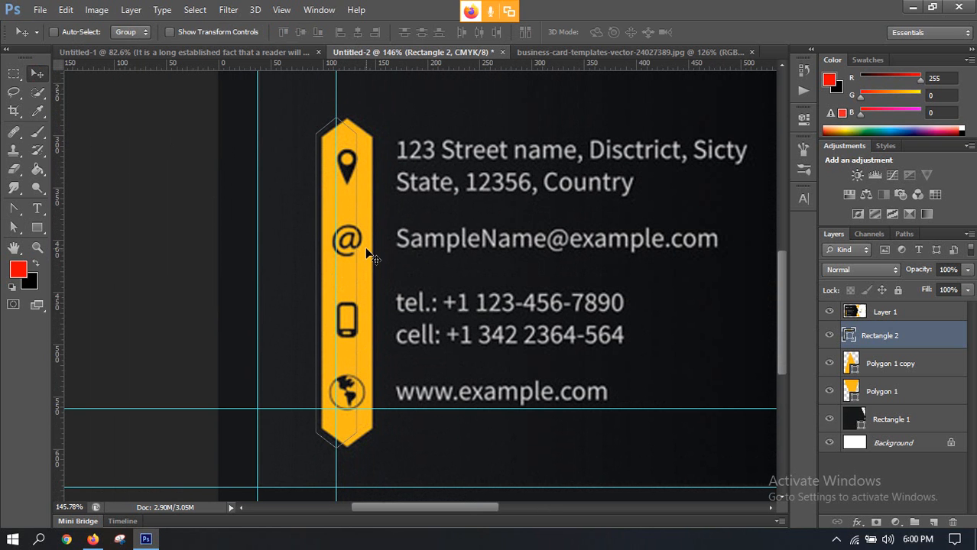
scroll(363, 172, "down", 1)
scroll(359, 175, "up", 2)
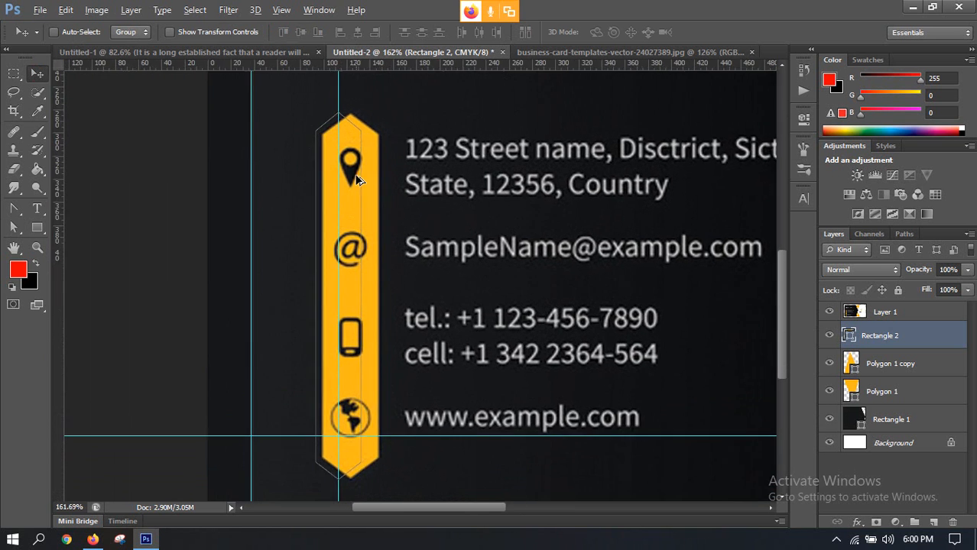
scroll(355, 175, "up", 3)
scroll(355, 175, "down", 2)
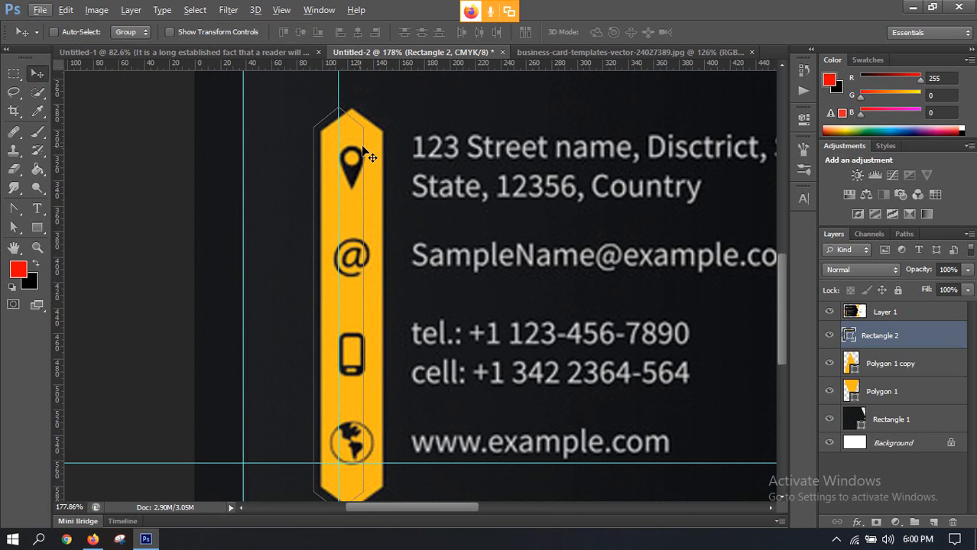
scroll(363, 147, "down", 3)
scroll(364, 153, "up", 3)
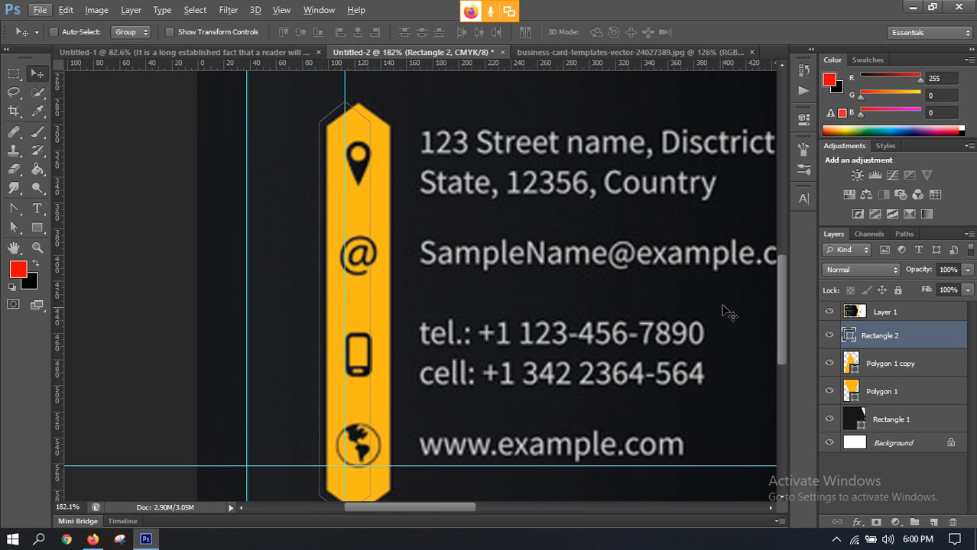
Place pin (1).png from the E: drive's Download > Songs folder above Layer 1
left_click(883, 311)
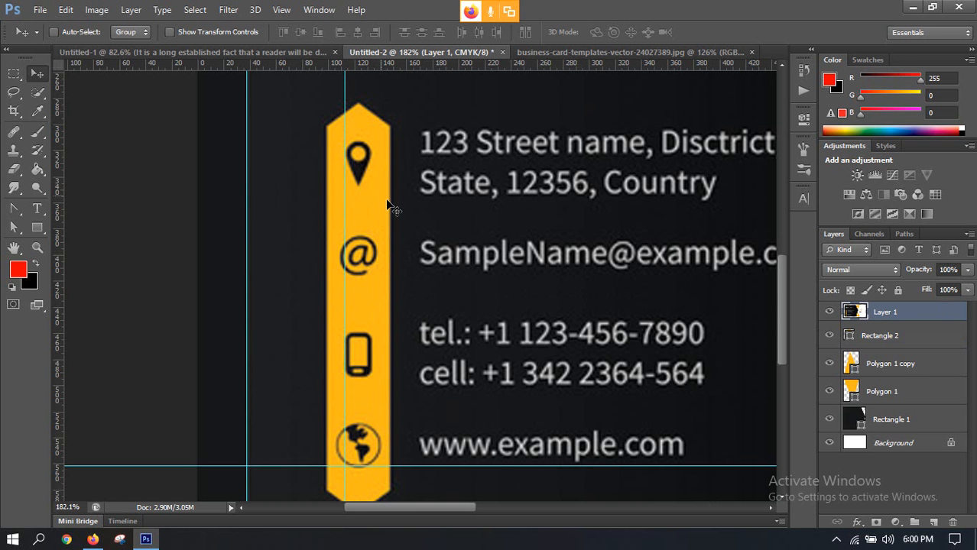
left_click(40, 10)
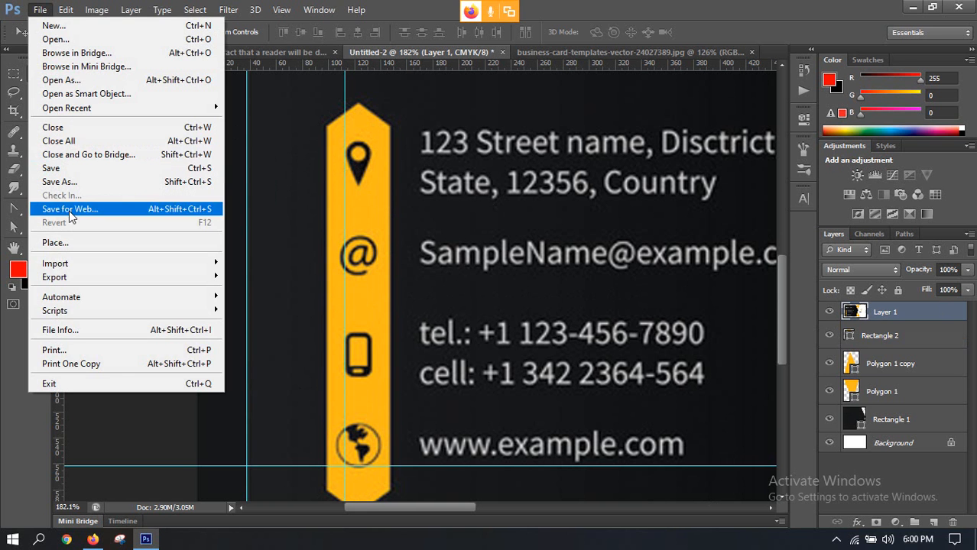
left_click(68, 242)
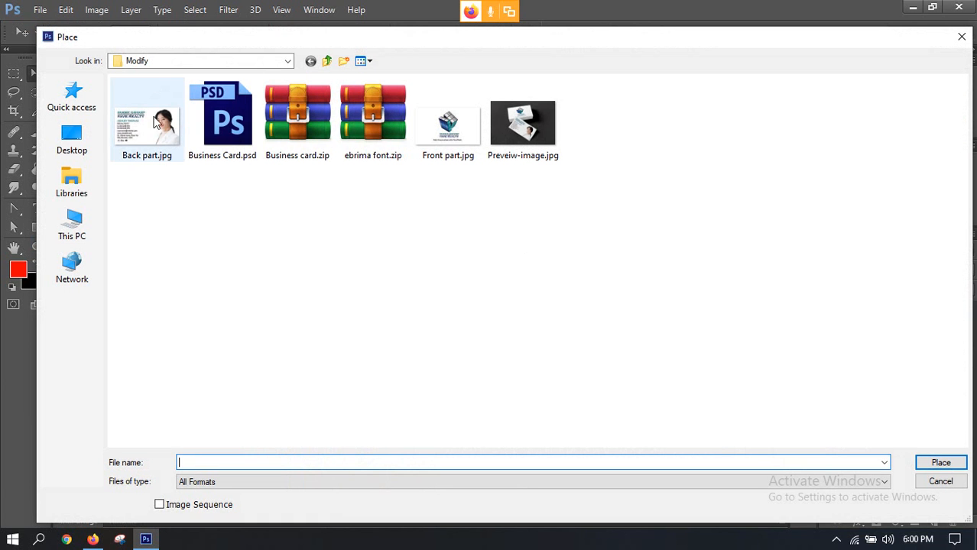
left_click(58, 219)
double_click(560, 219)
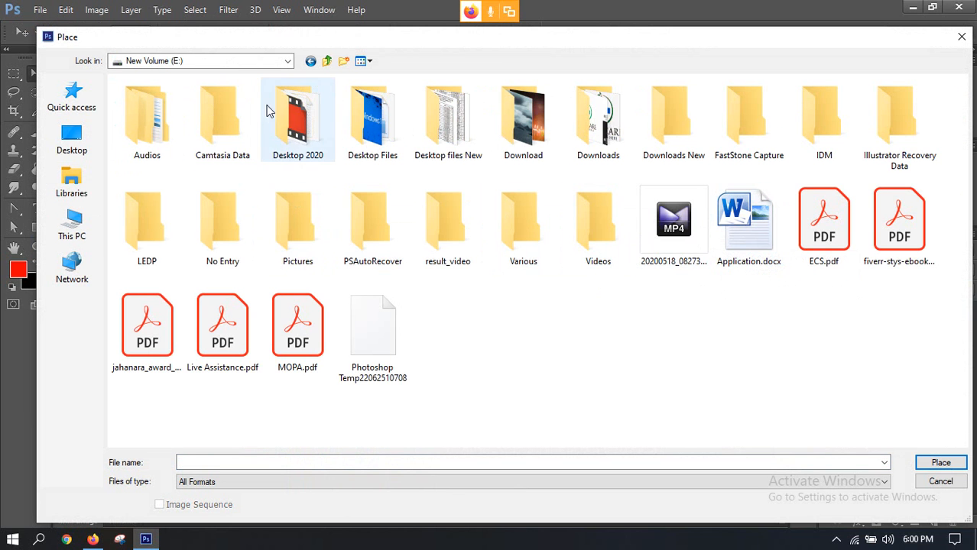
double_click(523, 122)
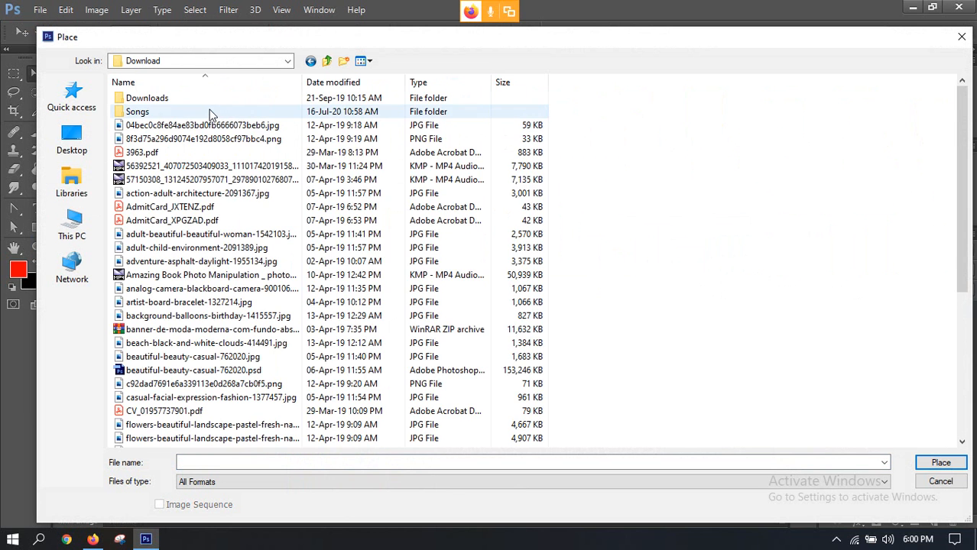
double_click(212, 114)
double_click(309, 114)
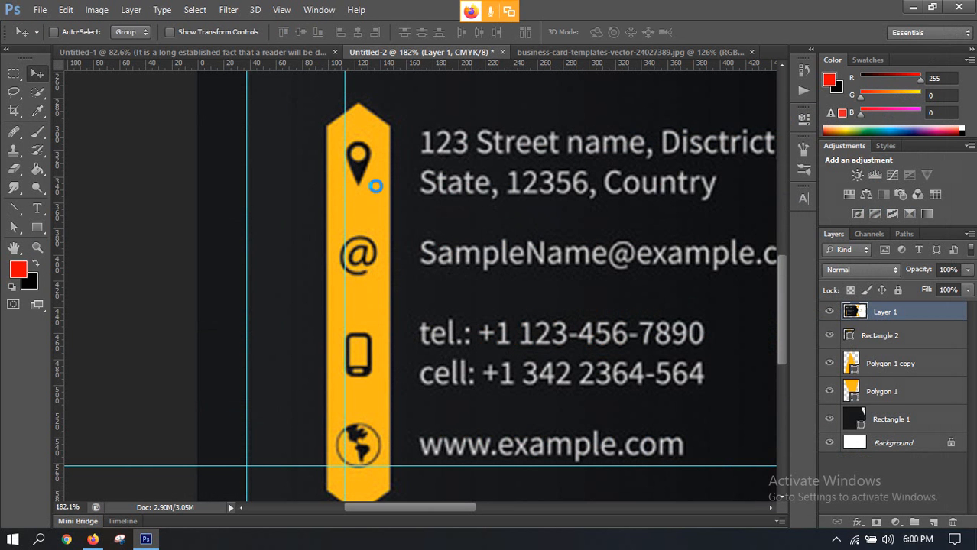
Scale the placed pin icon to about 2.94% and centre it on the vertical guide beside the street address
key("ctrl+0")
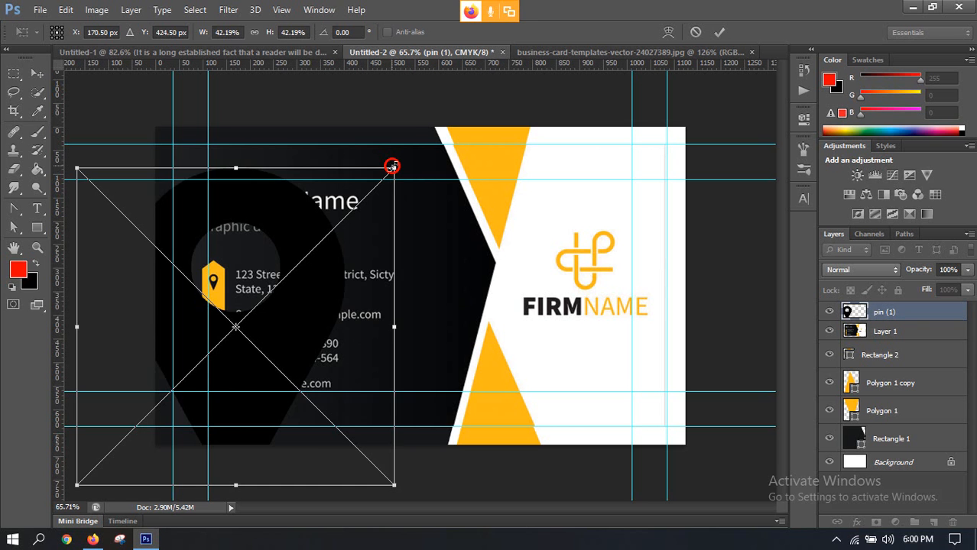
left_click_drag(392, 166, 223, 285)
scroll(222, 285, "up", 4)
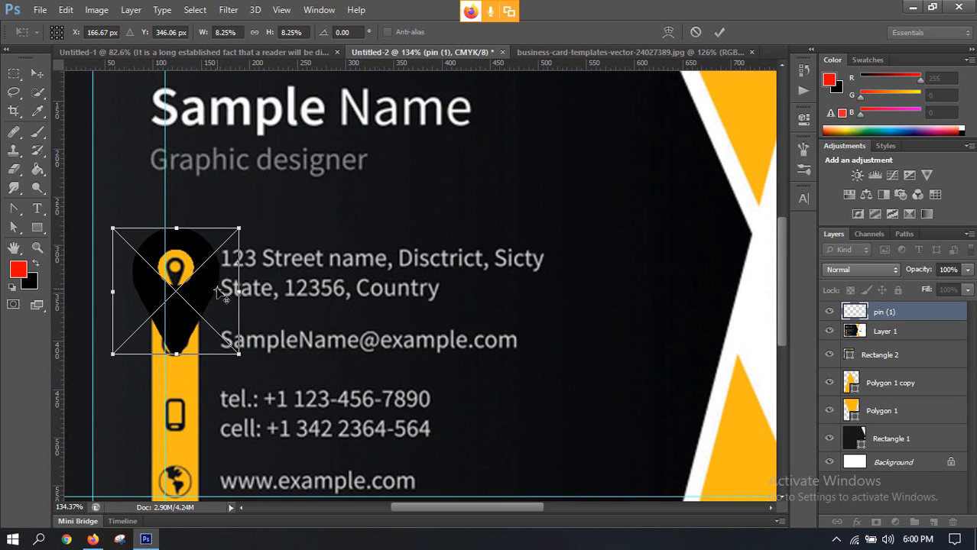
scroll(157, 282, "up", 3)
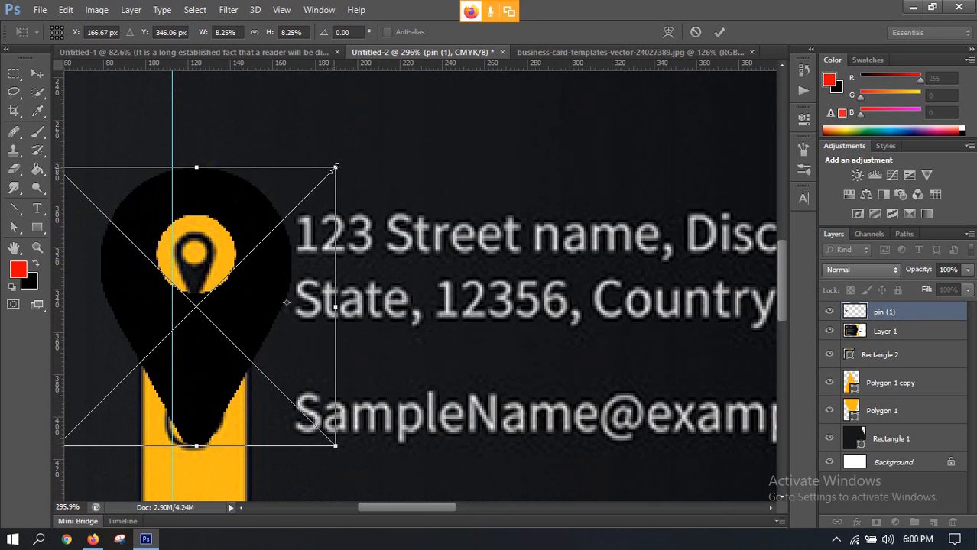
left_click_drag(335, 167, 265, 243)
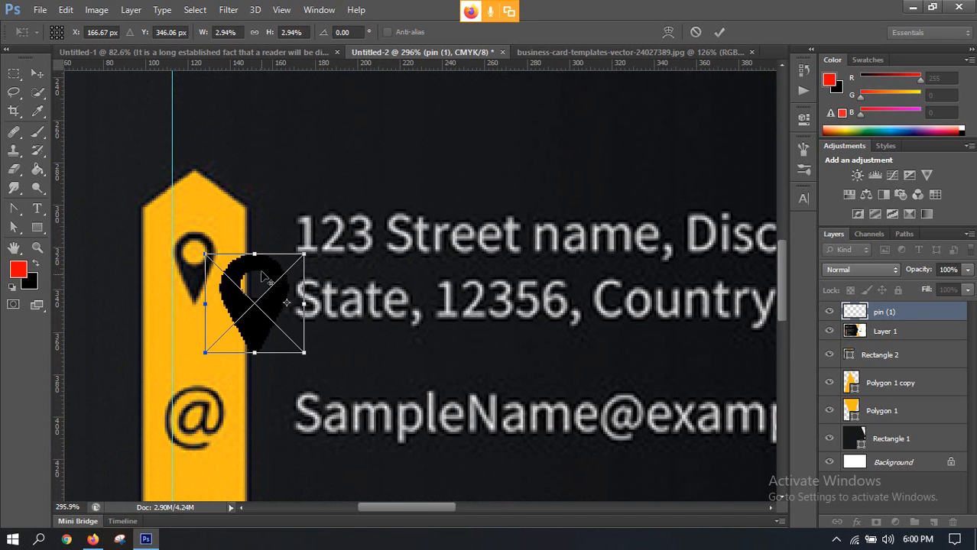
left_click_drag(257, 298, 168, 261)
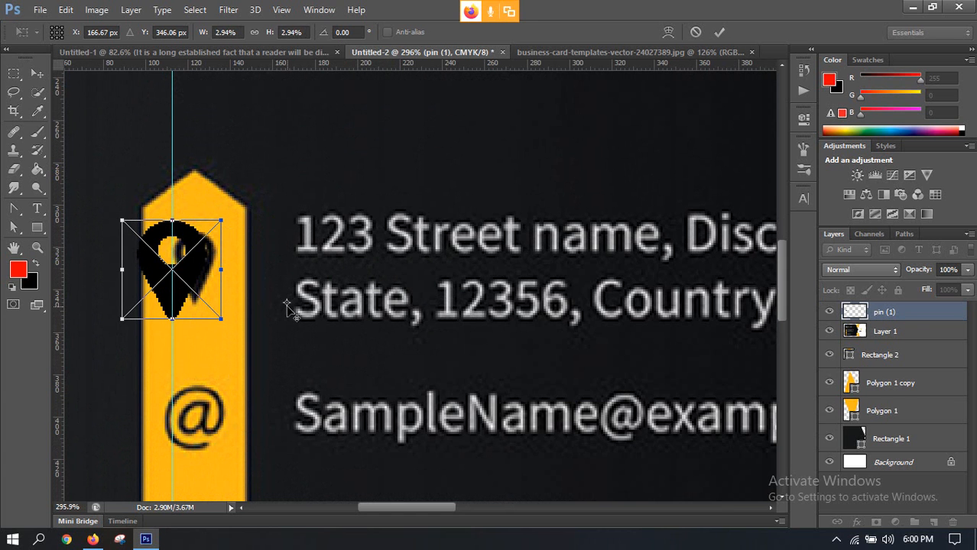
Return the pin's transform reference point to its centre, shrink the pin slightly about it and apply the transform
left_click_drag(286, 304, 417, 277)
left_click_drag(89, 270, 373, 398)
key("ctrl+z")
left_click_drag(417, 277, 177, 280)
left_click_drag(218, 224, 213, 230)
left_click(718, 32)
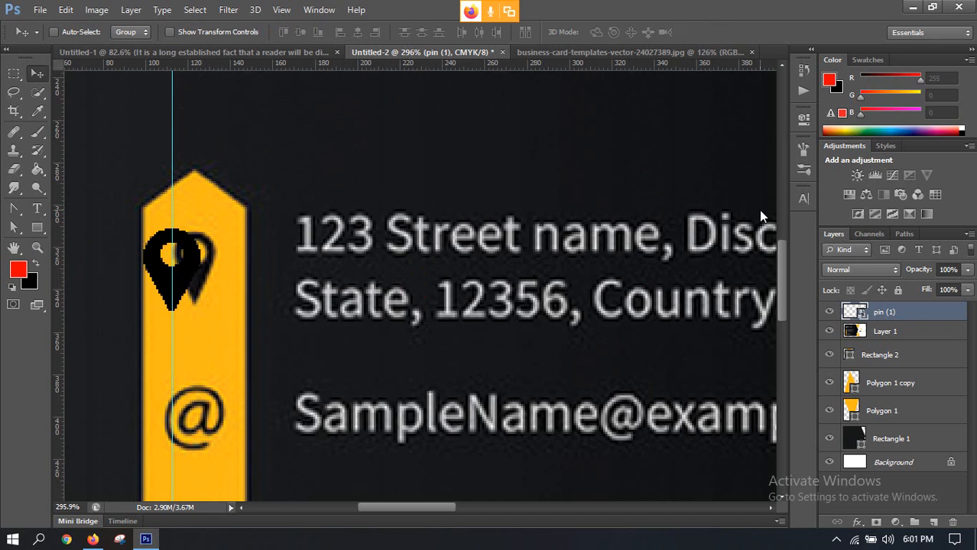
Scale the pin icon about its centre to about 1.94% so it matches the sample pin's height
scroll(512, 344, "down", 3)
scroll(193, 308, "up", 2)
scroll(191, 308, "up", 3)
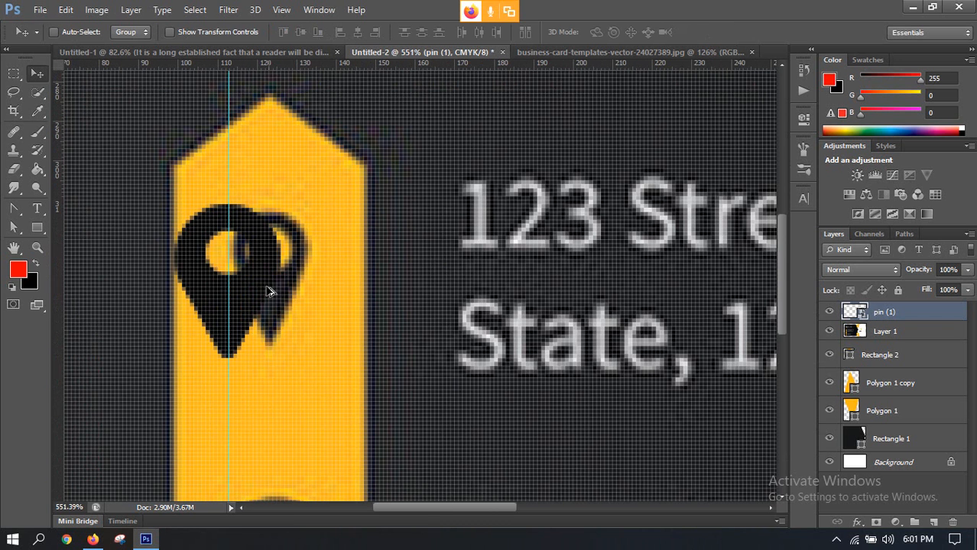
key("ctrl+t")
left_click_drag(300, 214, 288, 221)
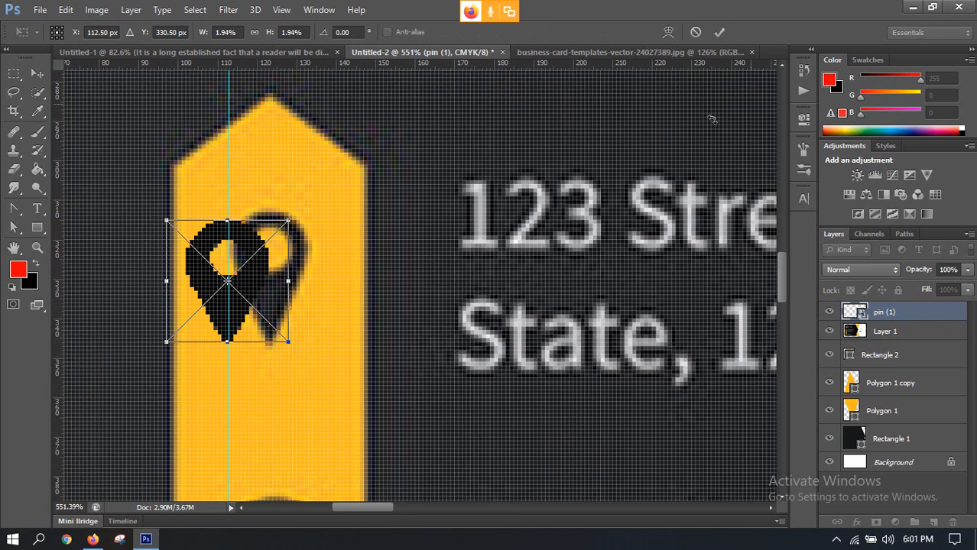
left_click(719, 33)
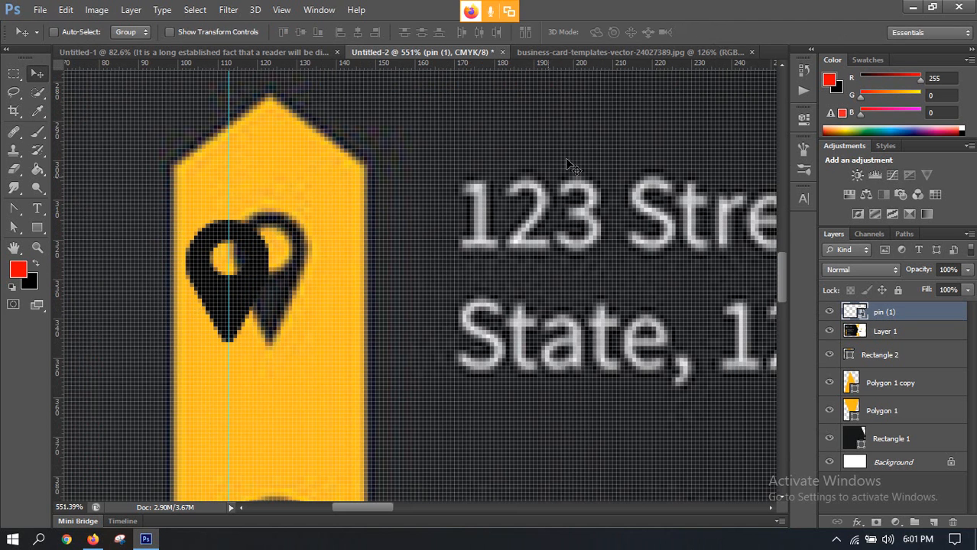
Place at.png from the Songs folder above the pin layer
left_click(847, 356)
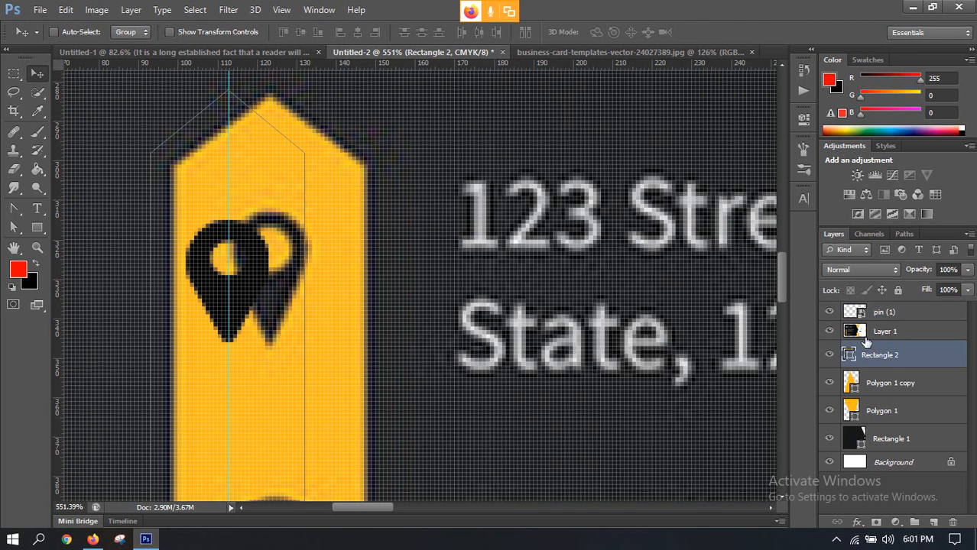
left_click(872, 320)
key("ctrl+0")
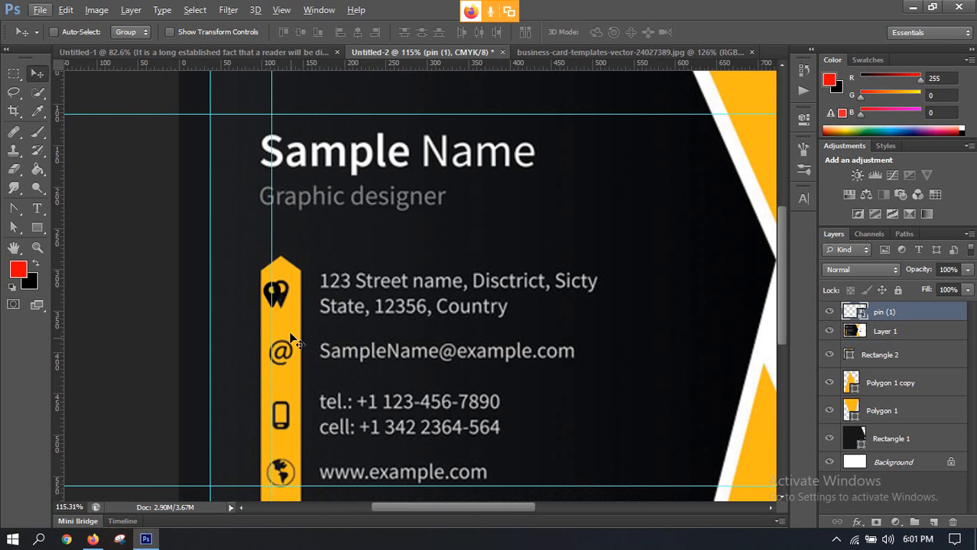
left_click(41, 9)
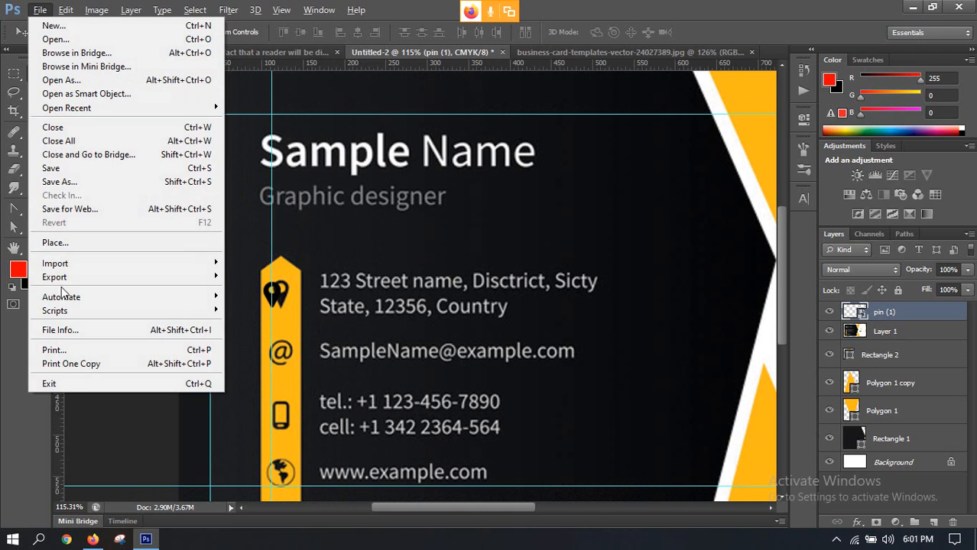
left_click(47, 244)
double_click(221, 115)
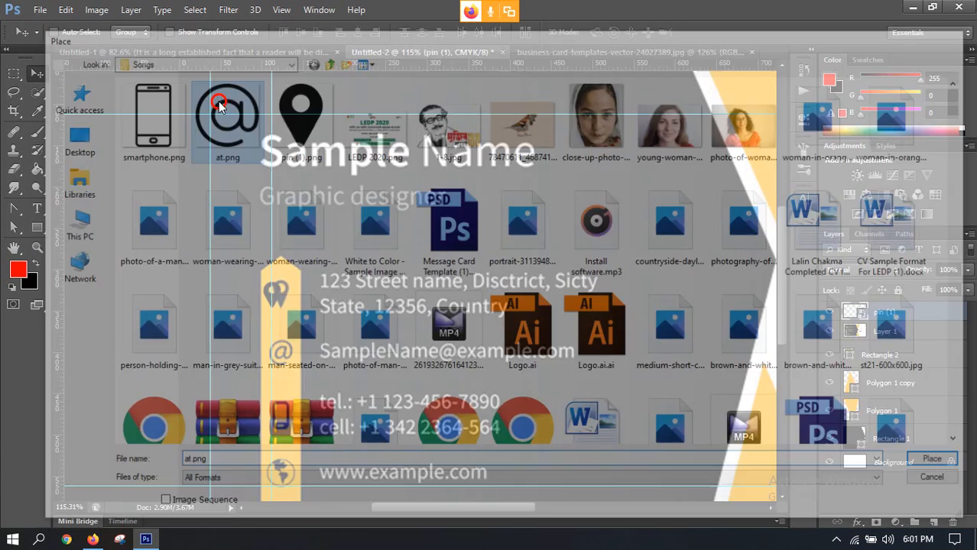
Scale the placed at icon to about 4.45% and centre it on the vertical guide beside the e-mail line
key("ctrl+0")
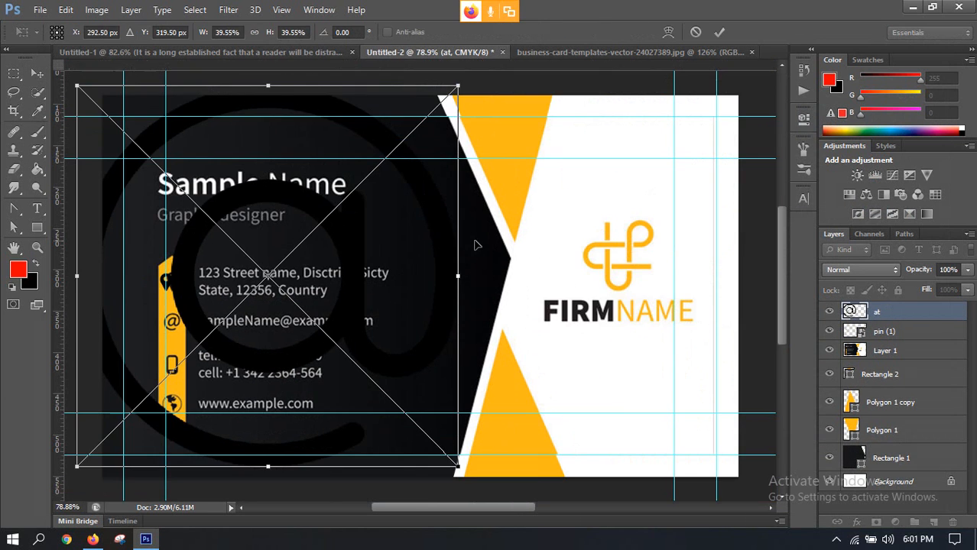
left_click_drag(459, 465, 182, 322)
scroll(182, 322, "up", 5)
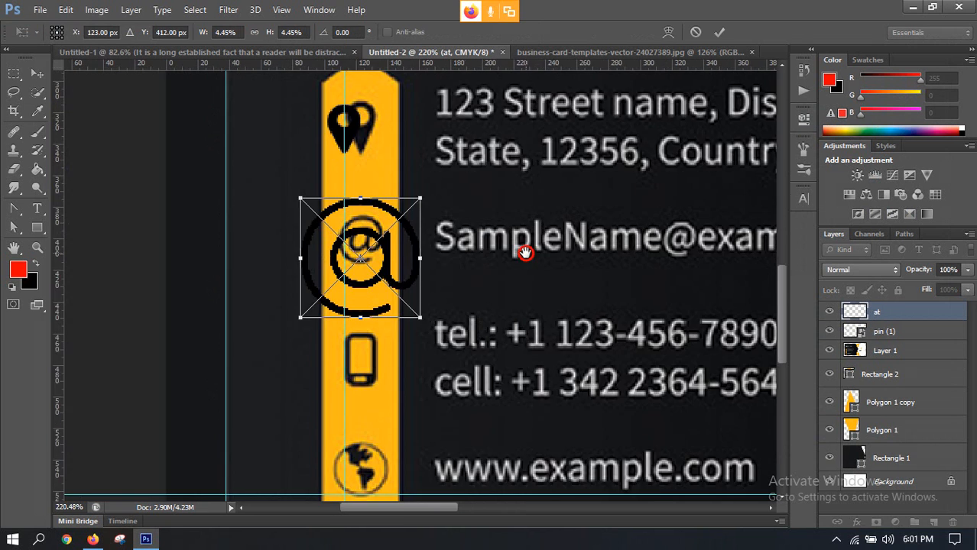
scroll(364, 257, "up", 2)
left_click_drag(389, 272, 347, 236)
Undo the off-centre scaling of the at icon and return its transform reference point to the icon's centre
left_click_drag(477, 390, 466, 357)
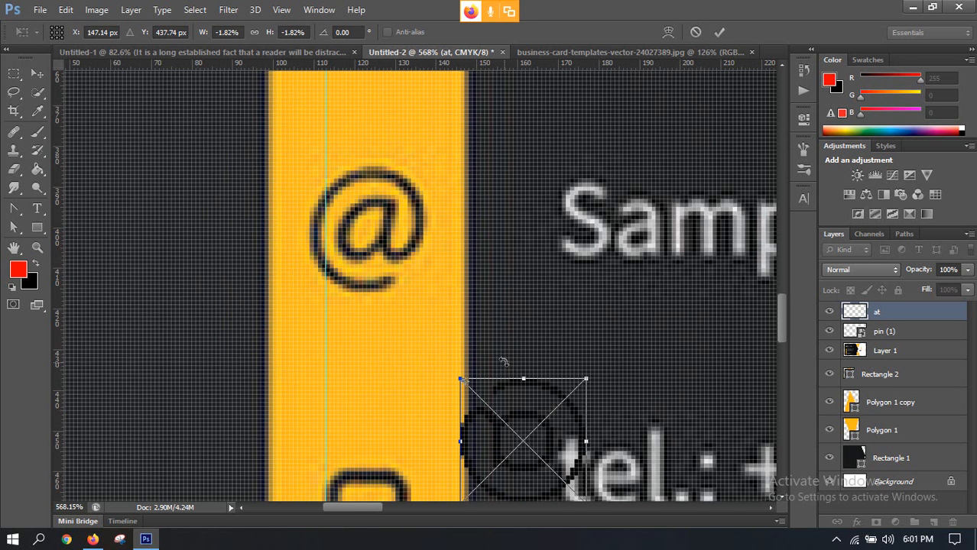
key("ctrl+z")
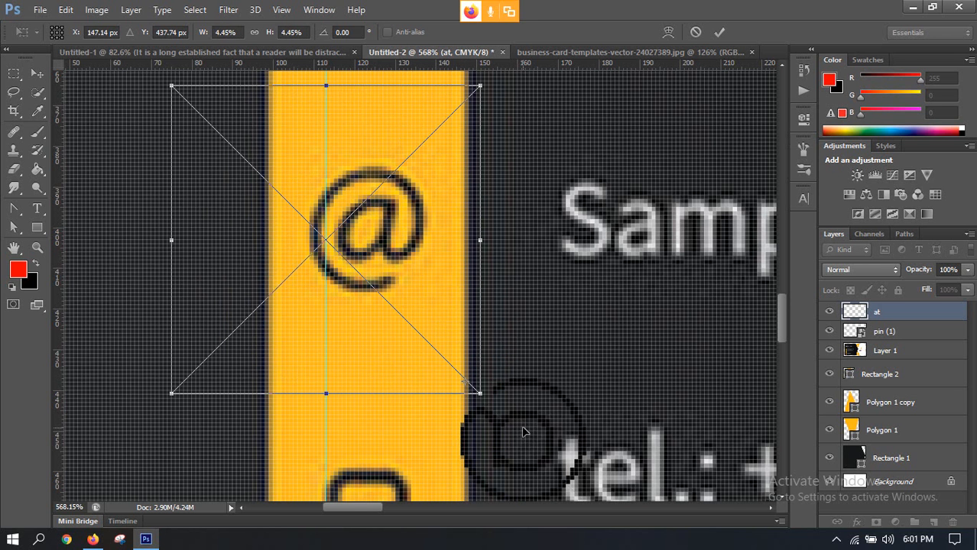
left_click_drag(466, 382, 326, 240)
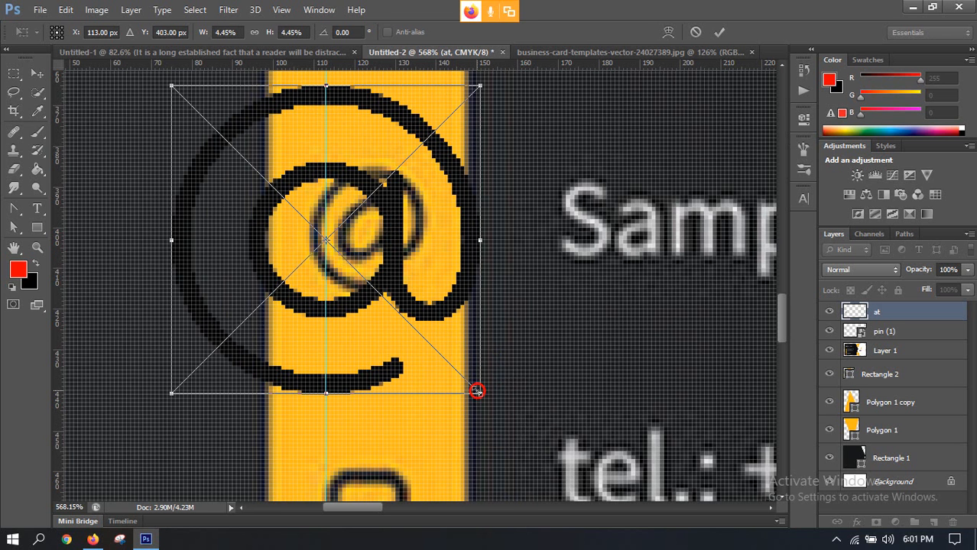
Scale the at icon about its centre to about 1.52% to match the sample's symbol and apply the transform
mouse_move(476, 391)
left_mouse_down()
mouse_move(379, 292)
mouse_move(386, 300)
left_mouse_up()
scroll(504, 237, "down", 5)
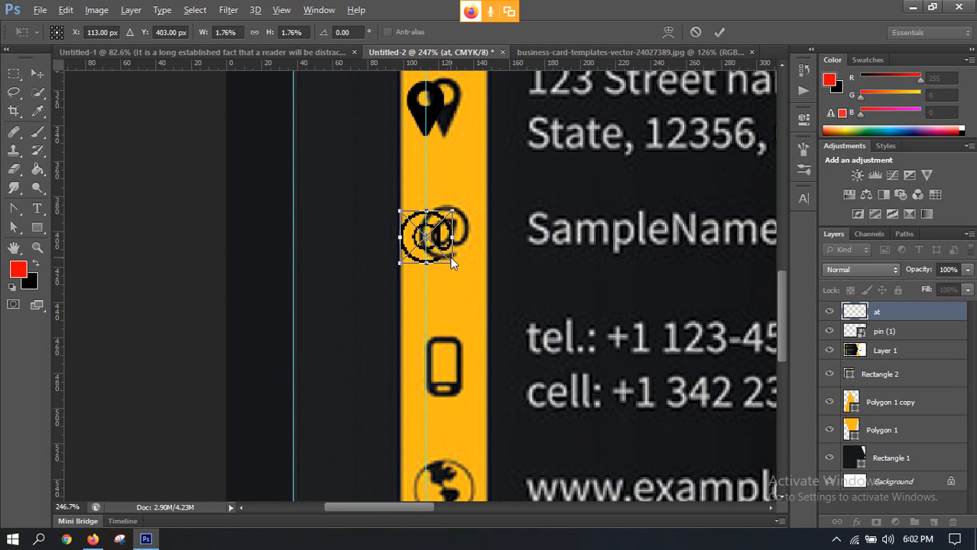
scroll(452, 261, "up", 4)
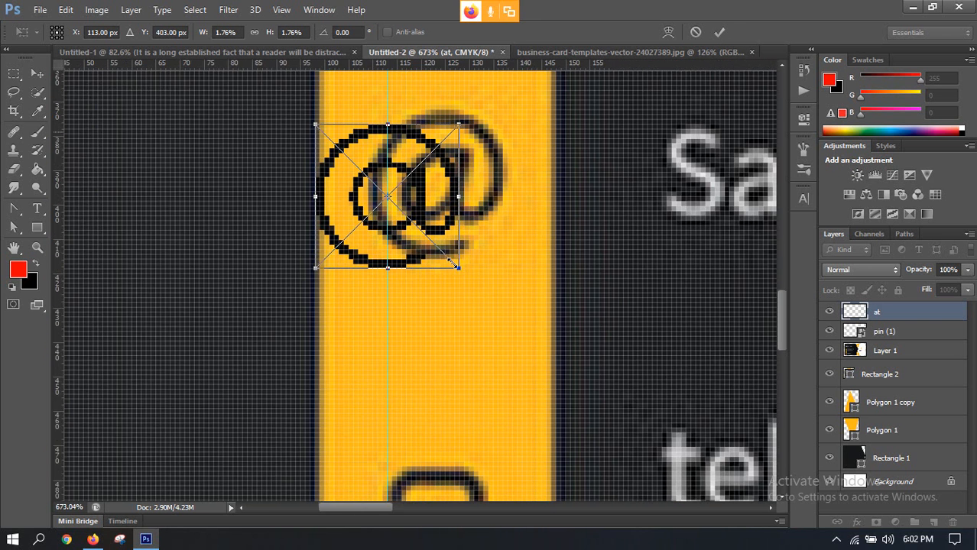
left_click_drag(456, 270, 448, 259)
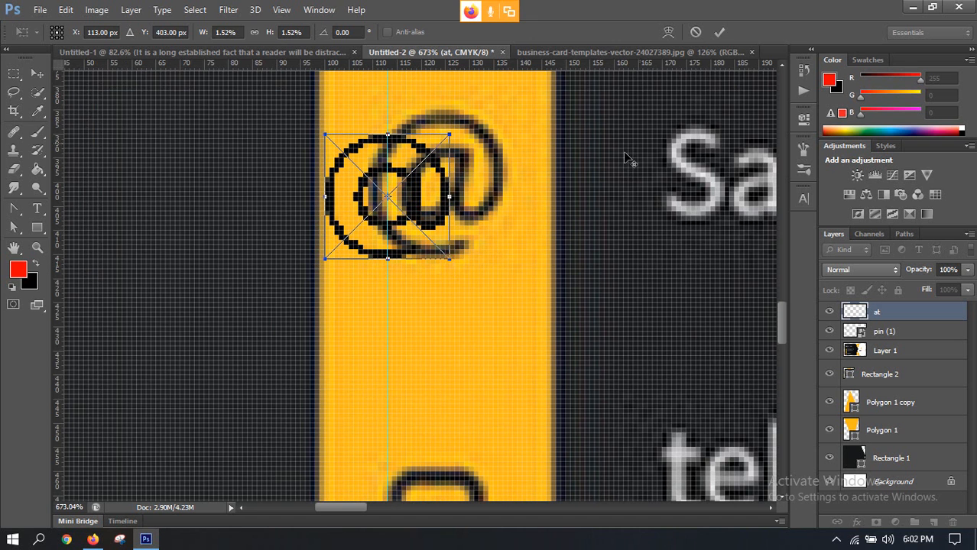
left_click(719, 32)
Place smartphone.png from the Songs folder above the at layer
scroll(734, 441, "down", 10)
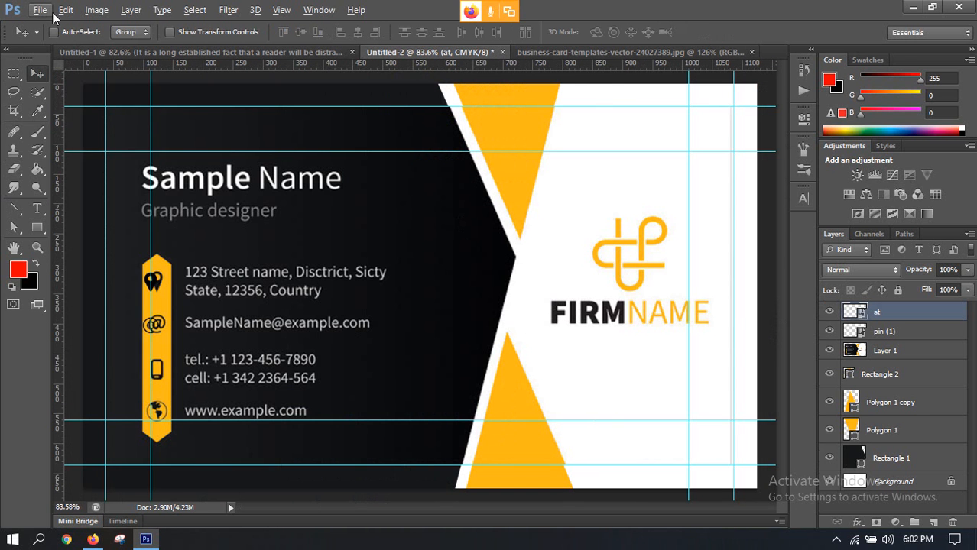
left_click(48, 10)
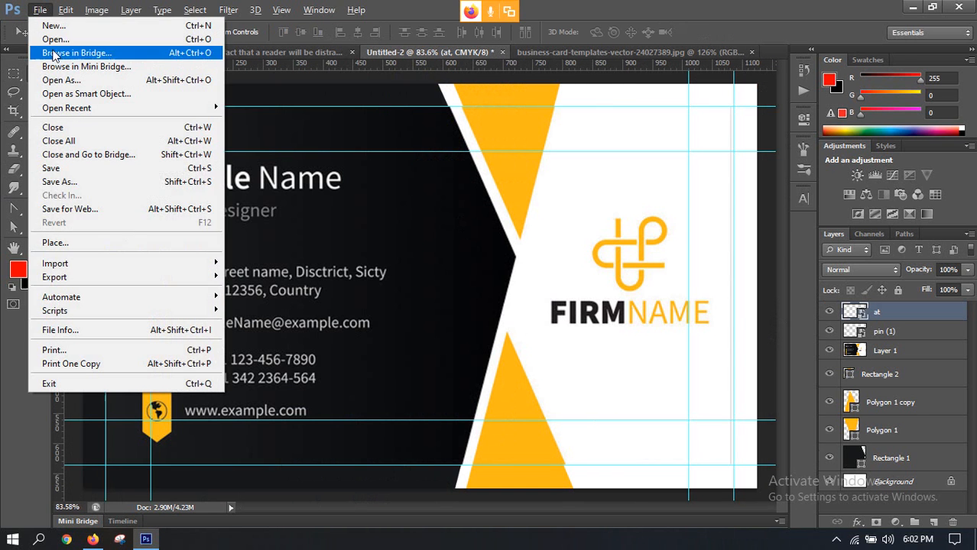
left_click(111, 243)
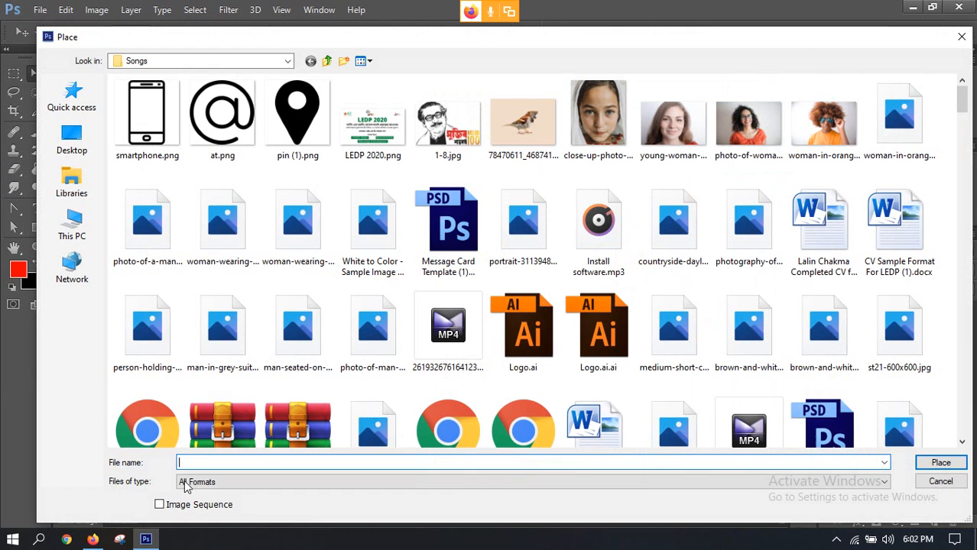
double_click(147, 115)
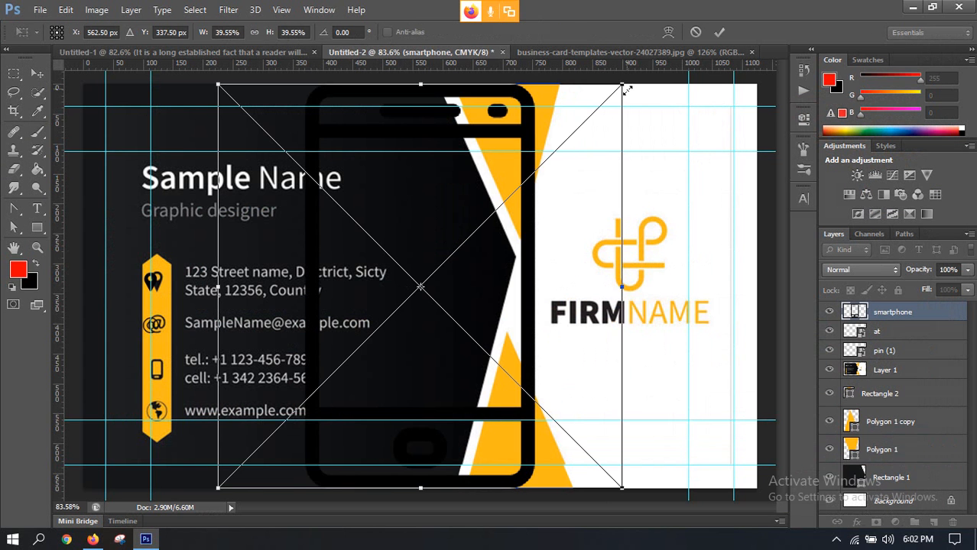
Scale the placed smartphone icon to about 2.93% and centre it on the vertical guide beside the phone number lines
left_click_drag(625, 90, 223, 325)
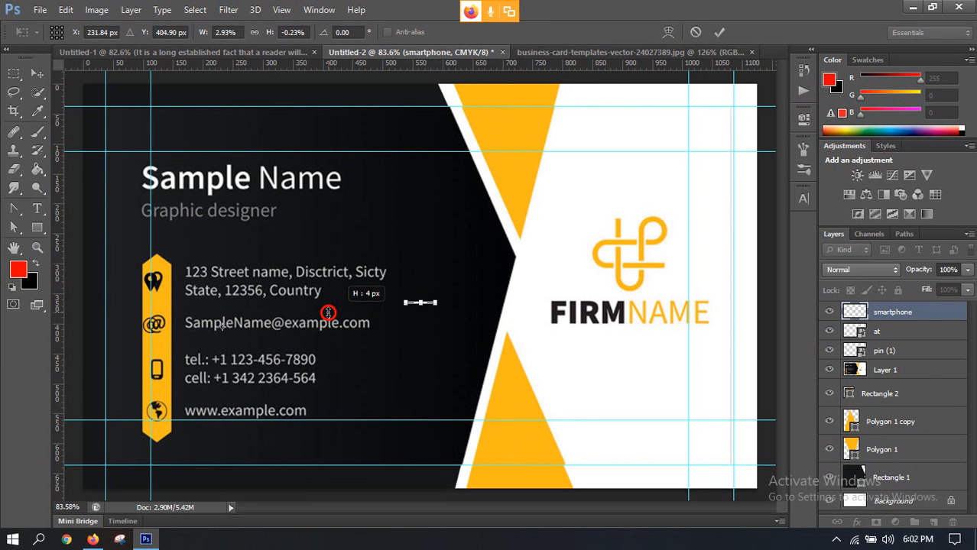
left_click_drag(221, 325, 153, 354)
scroll(154, 356, "up", 3)
scroll(157, 353, "up", 5)
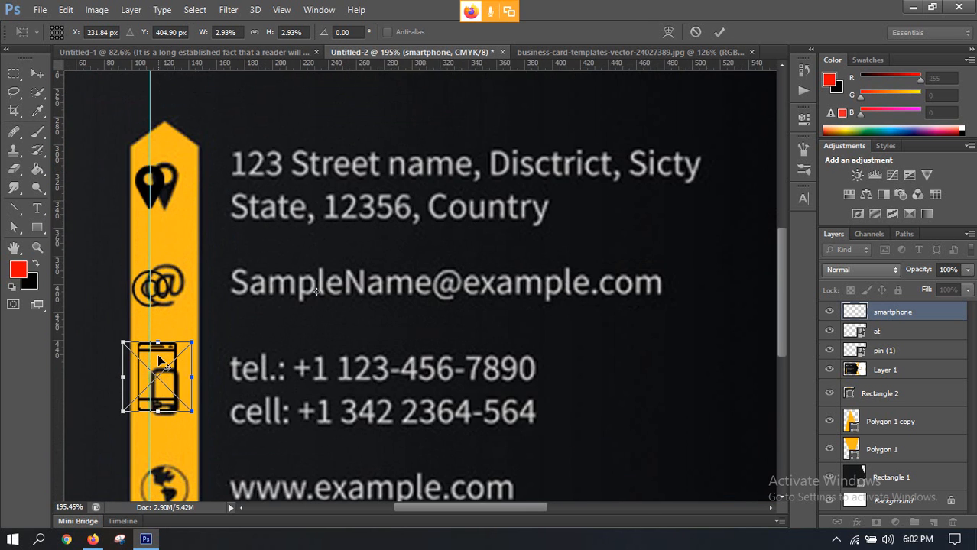
left_click_drag(257, 375, 475, 250)
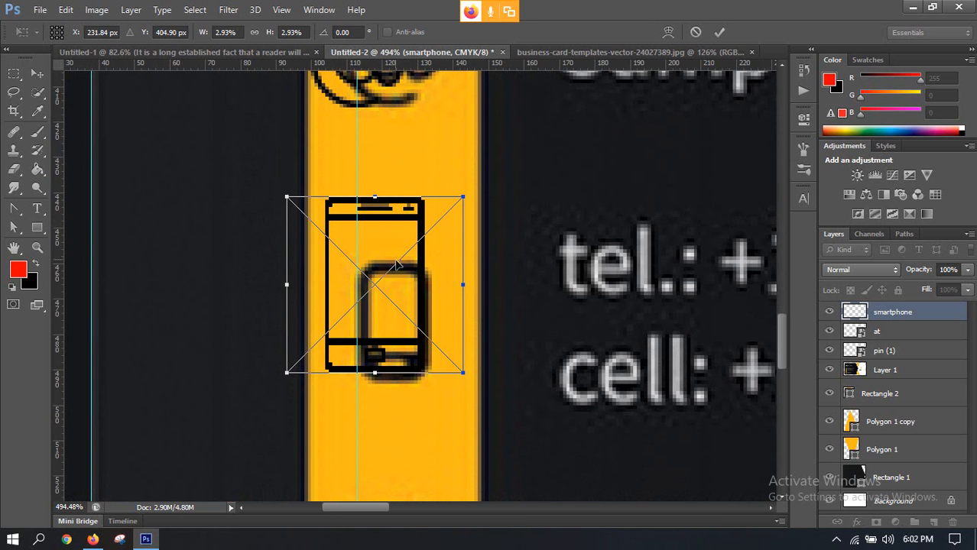
left_click_drag(394, 257, 376, 285)
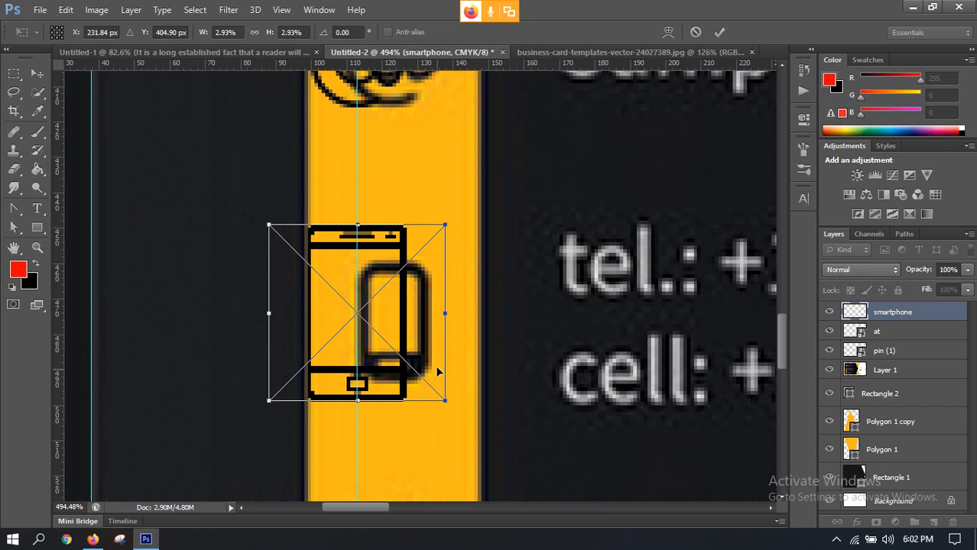
Shrink the smartphone icon to about 1.99% to match the sample's height, centre it on the vertical guide and apply the transform
mouse_move(444, 398)
left_mouse_down()
mouse_move(428, 382)
mouse_move(440, 398)
left_mouse_up()
left_click_drag(444, 222, 438, 237)
left_click_drag(345, 306, 359, 296)
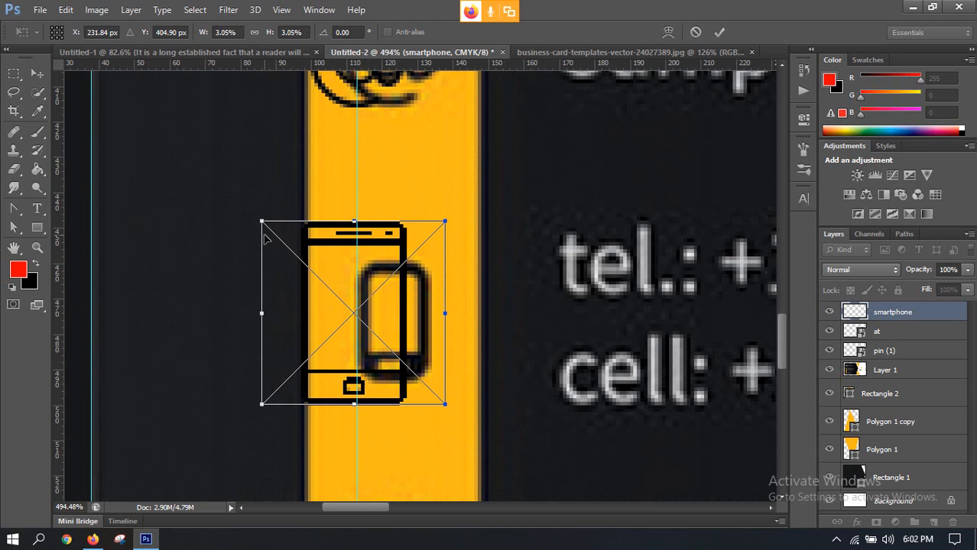
left_click_drag(262, 226, 290, 263)
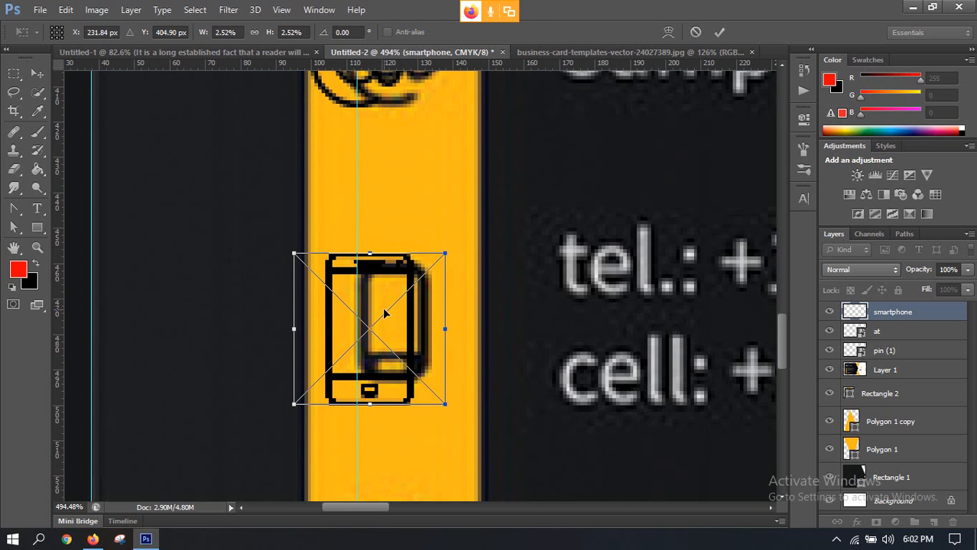
left_click_drag(293, 405, 309, 391)
left_click_drag(397, 352, 377, 348)
left_click(423, 390)
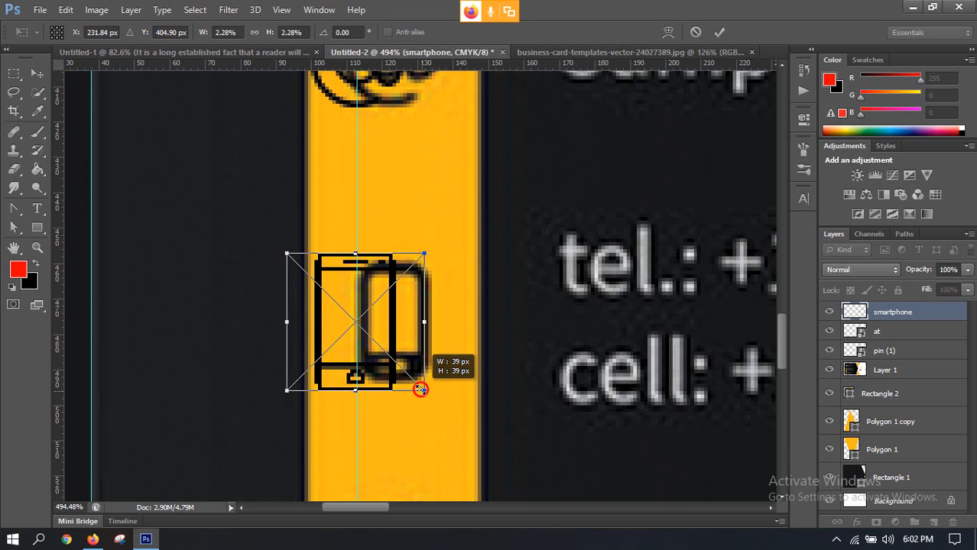
left_click_drag(286, 254, 299, 265)
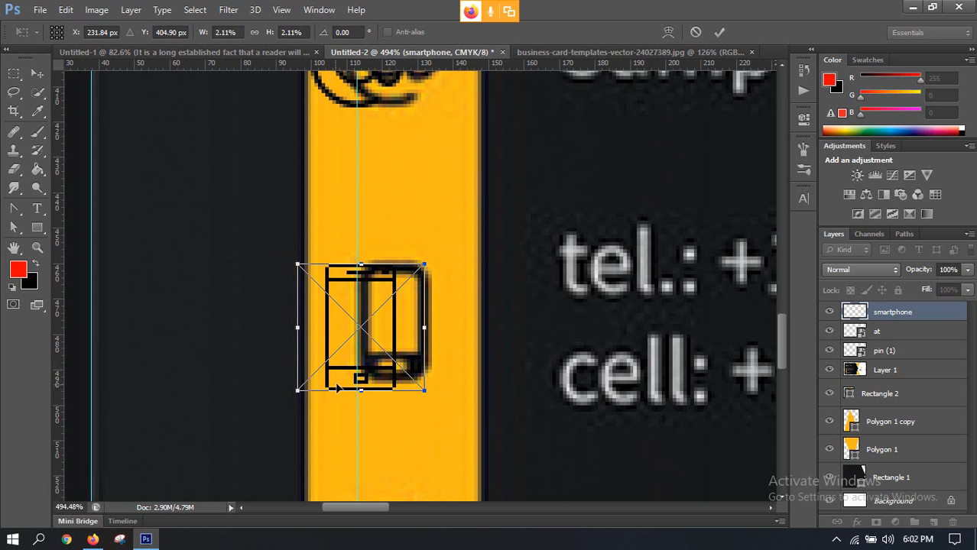
left_click_drag(302, 388, 307, 382)
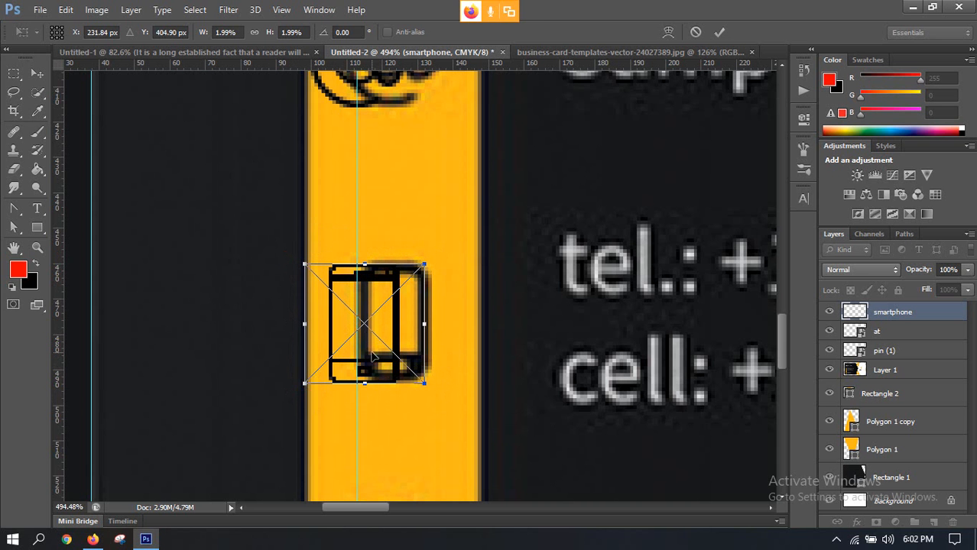
left_click_drag(368, 349, 365, 350)
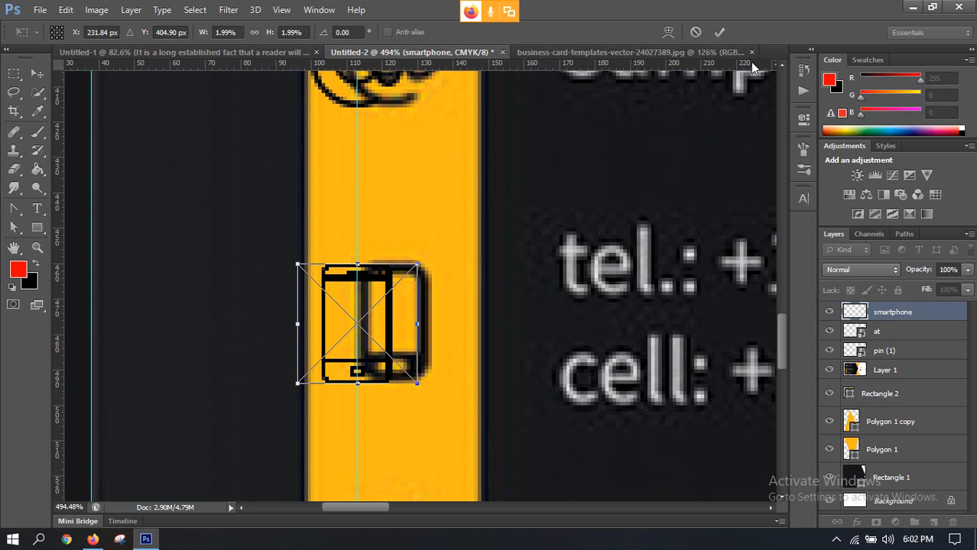
left_click(720, 32)
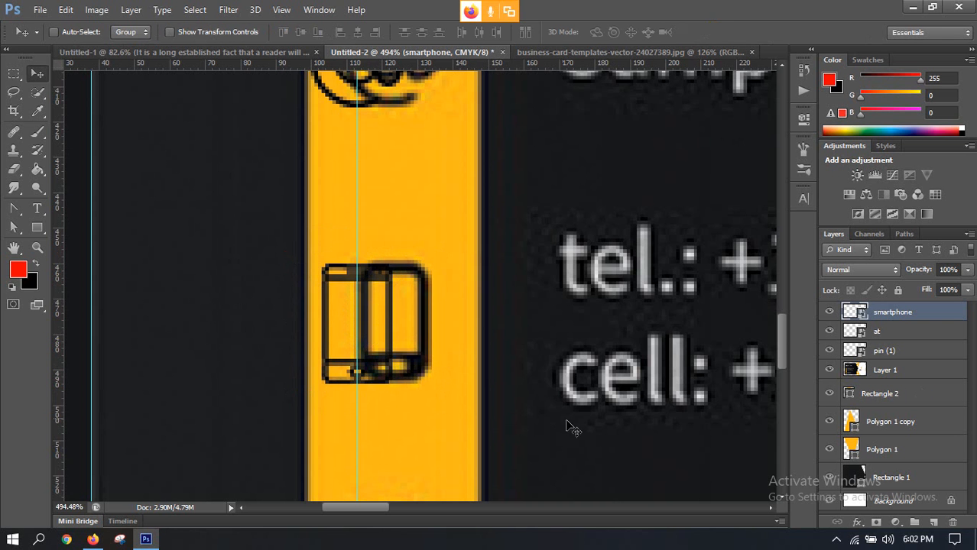
Hide and show the sample layer to check the placed icons on the yellow bar
scroll(447, 325, "down", 6)
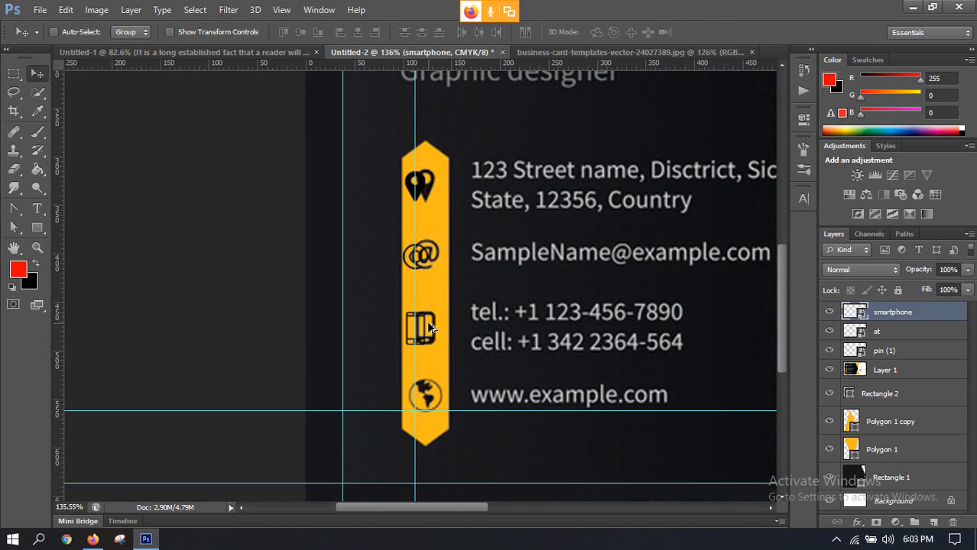
scroll(436, 330, "up", 3)
scroll(451, 335, "down", 2)
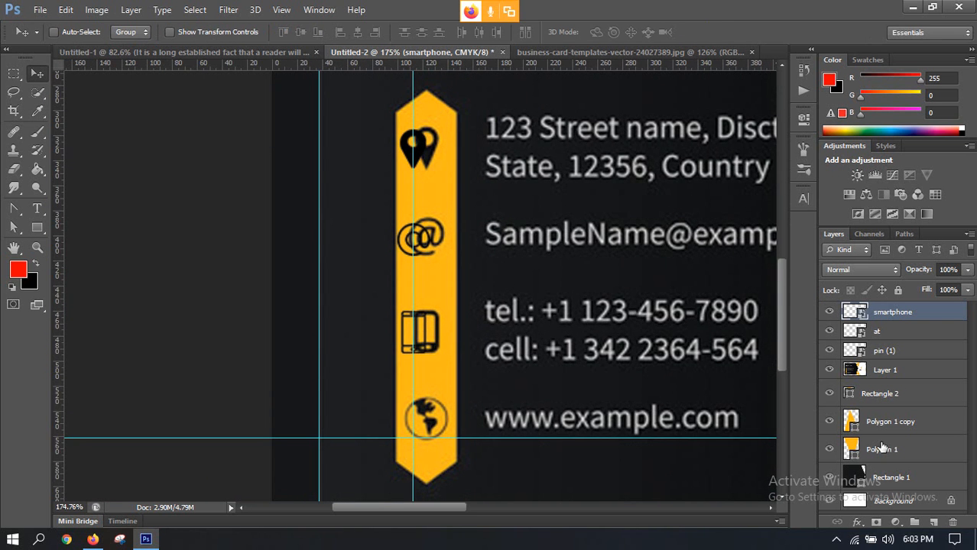
left_click(830, 371)
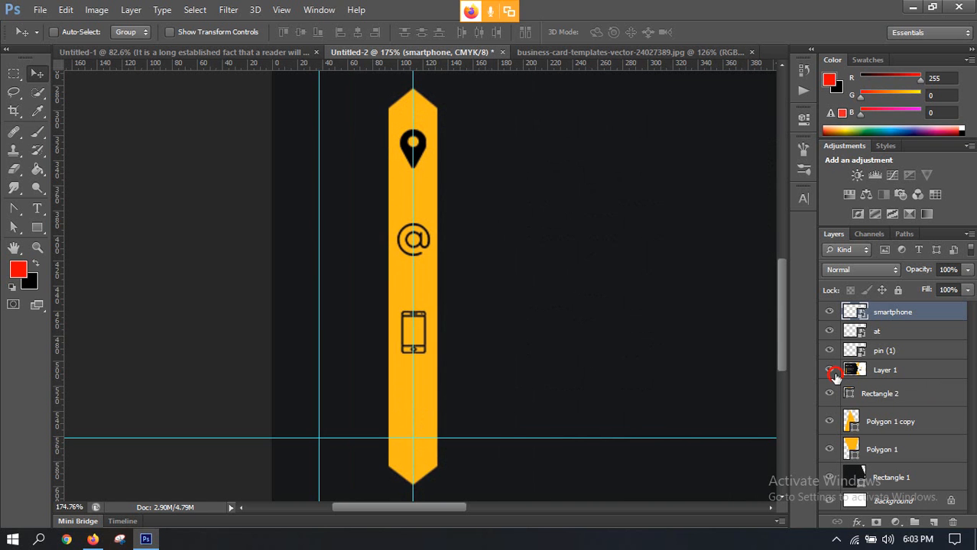
left_click(830, 370)
Draw a black 36 px globe custom shape centred on the vertical guide beside the website line
scroll(441, 381, "down", 3)
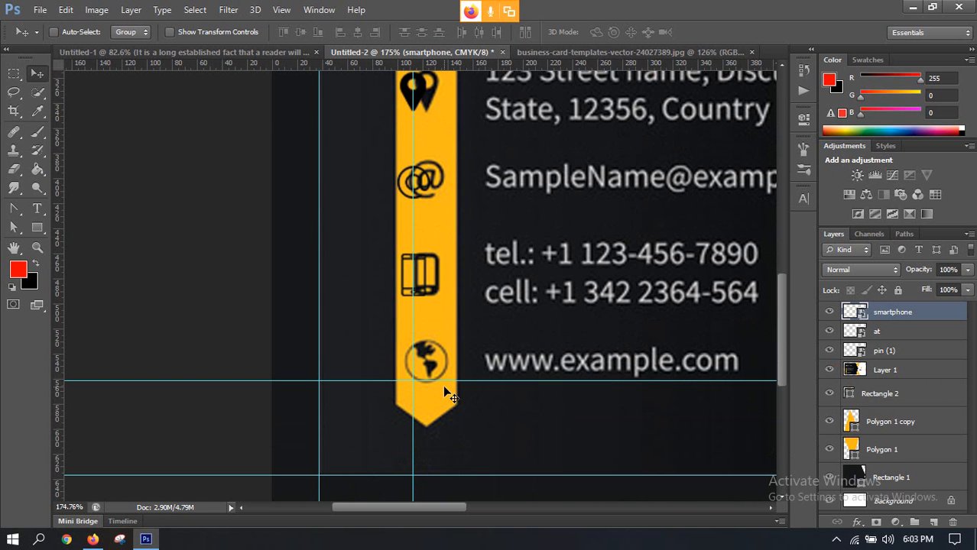
left_click(36, 227)
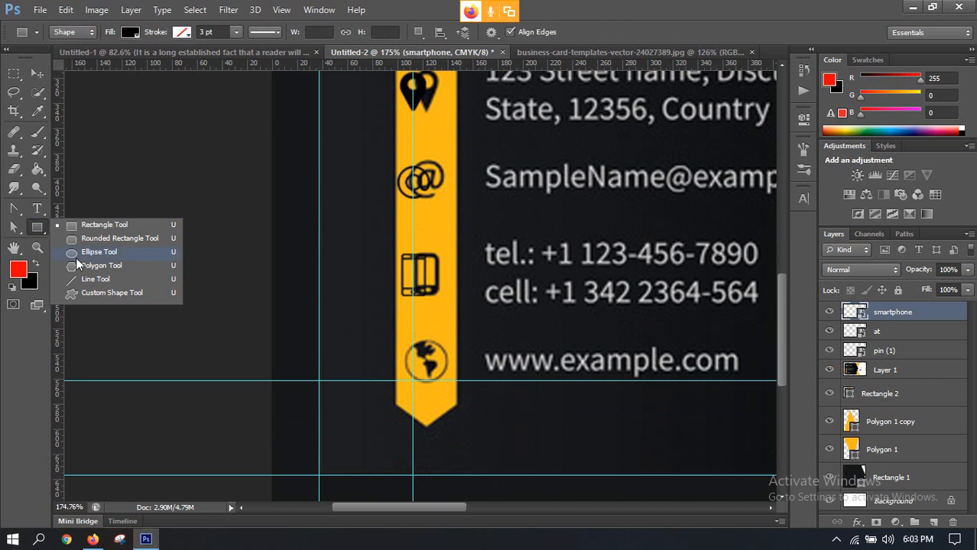
left_click(95, 294)
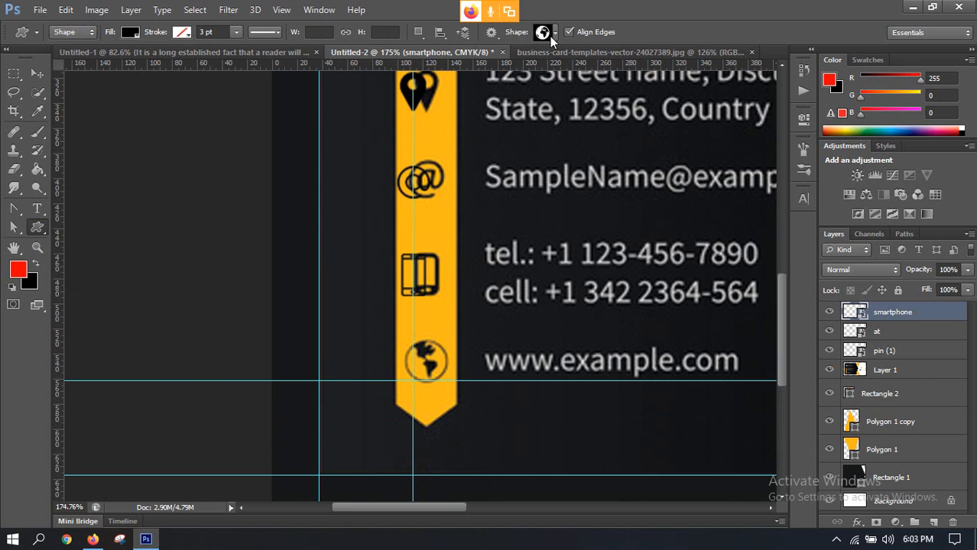
left_click(554, 33)
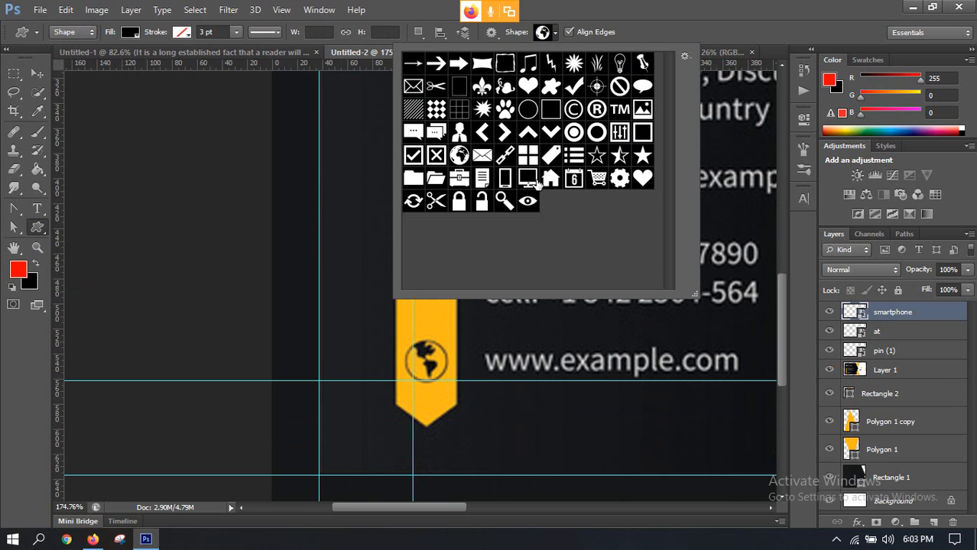
left_click(461, 158)
left_click_drag(412, 359, 438, 380)
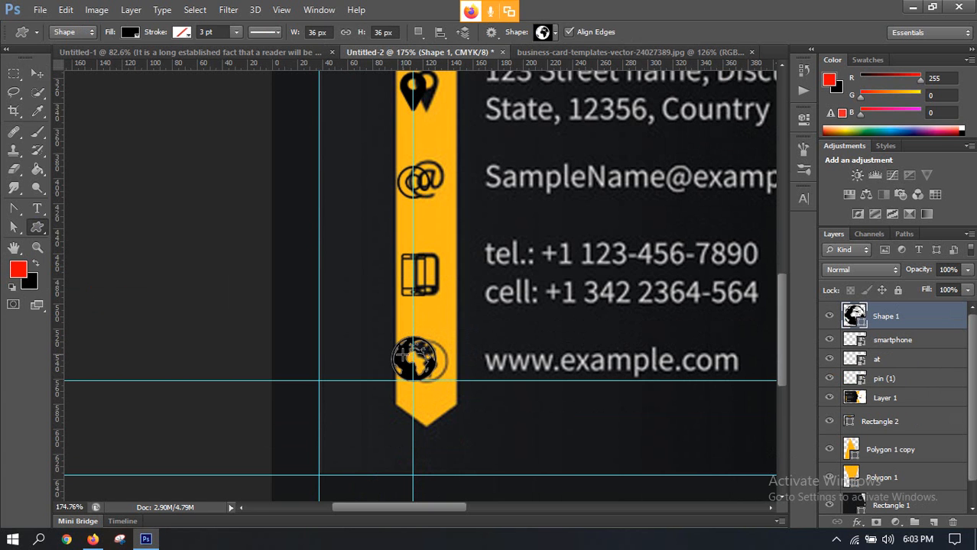
Nudge the globe shape up a few pixels with the Move tool
left_click(37, 73)
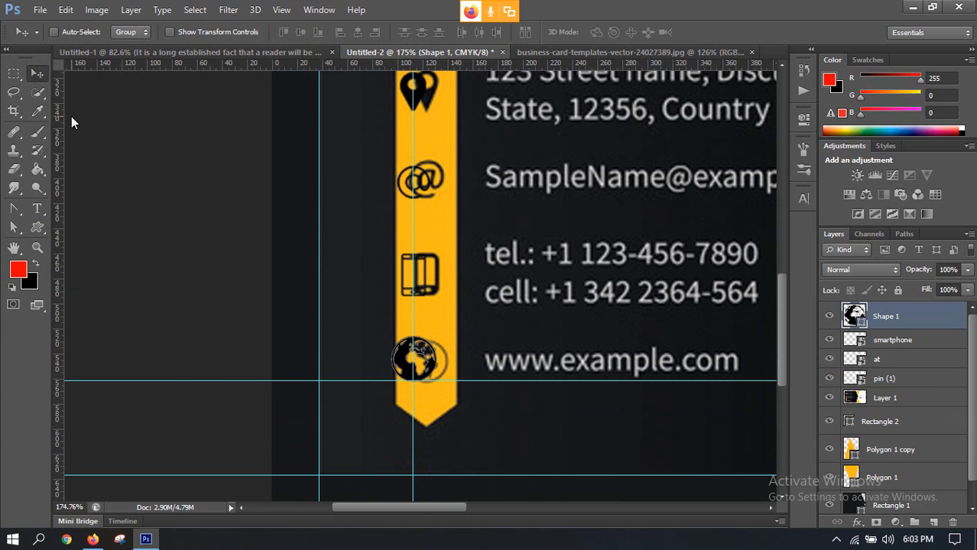
key("Up")
key("Up")
key("Up")
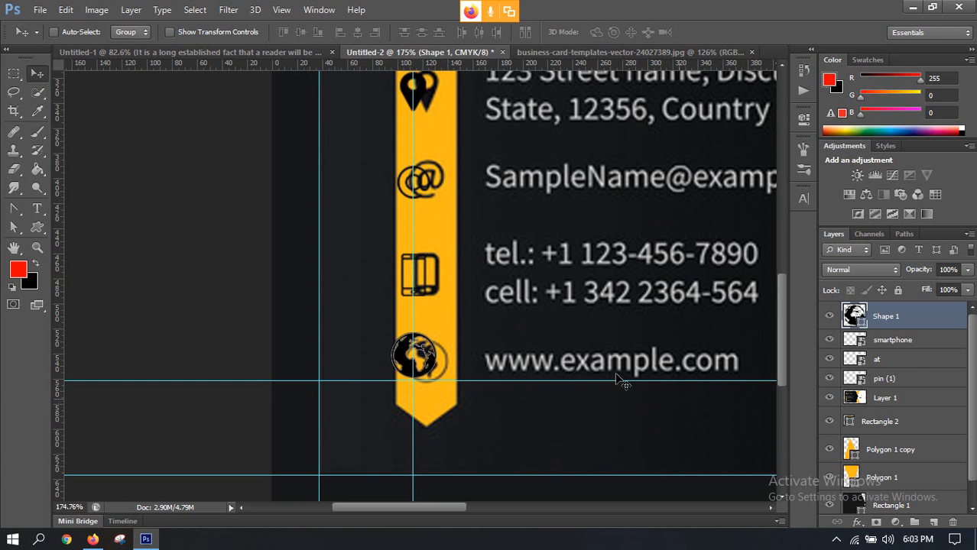
Hide the sample layer Layer 1 and select the globe shape layer to check the icon spacing on the bar
left_click(898, 344)
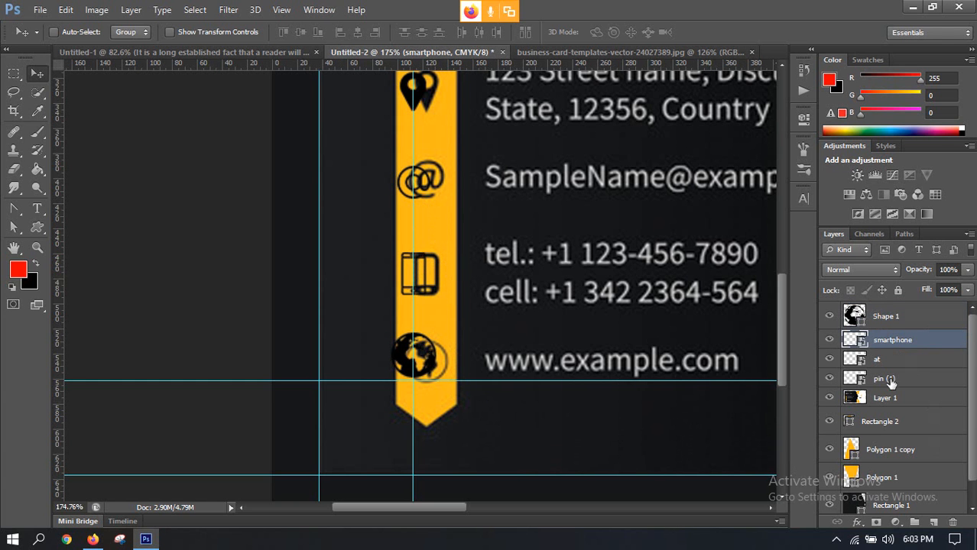
left_click(830, 402)
scroll(445, 366, "down", 1)
scroll(315, 330, "up", 5)
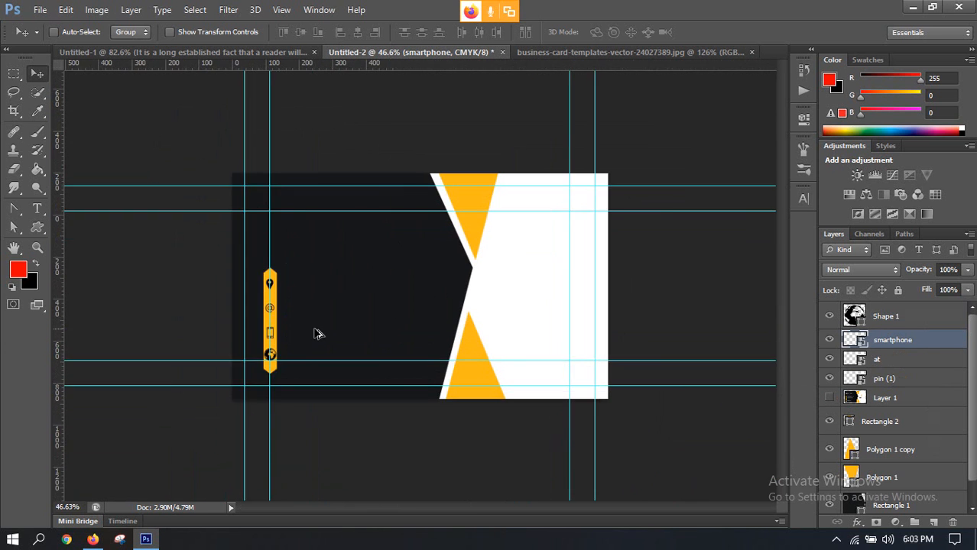
scroll(262, 330, "up", 5)
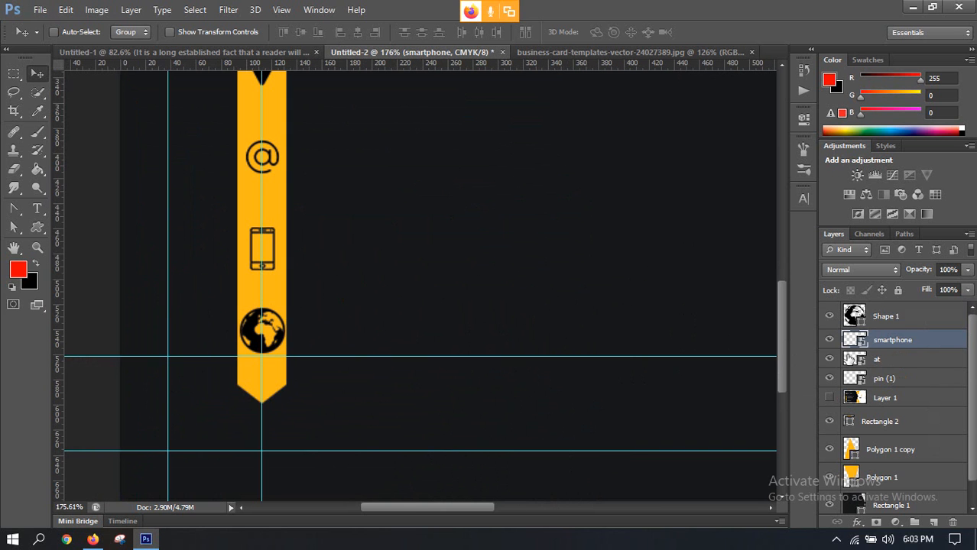
left_click(899, 319)
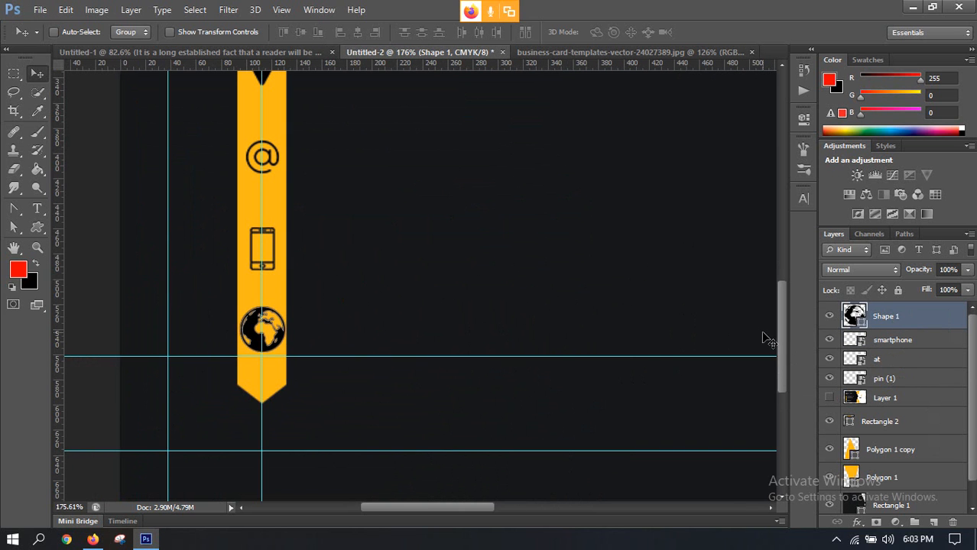
scroll(451, 253, "up", 3)
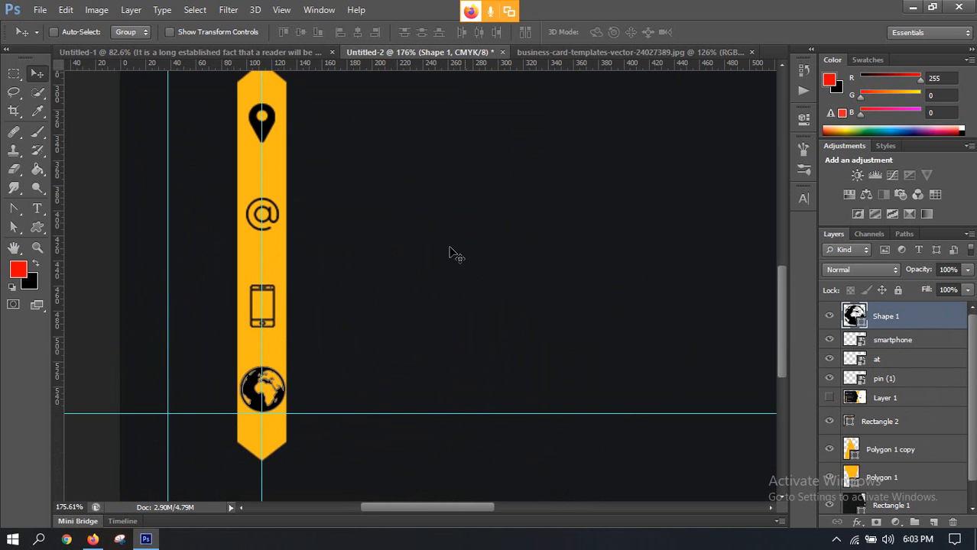
scroll(447, 253, "down", 2)
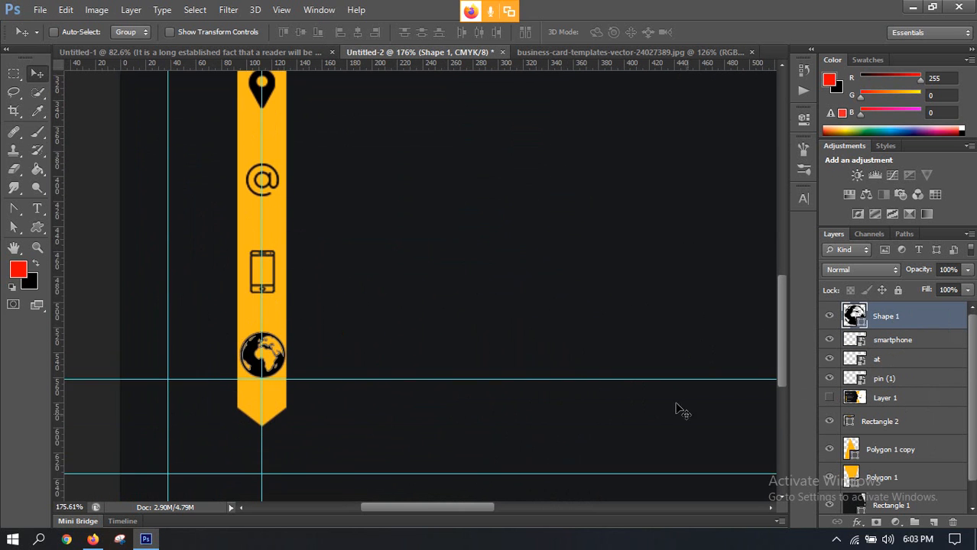
Nudge the pin icon down a few pixels along the guide to even out the spacing between the icons
left_click(889, 379)
left_click(829, 380)
left_click(829, 380)
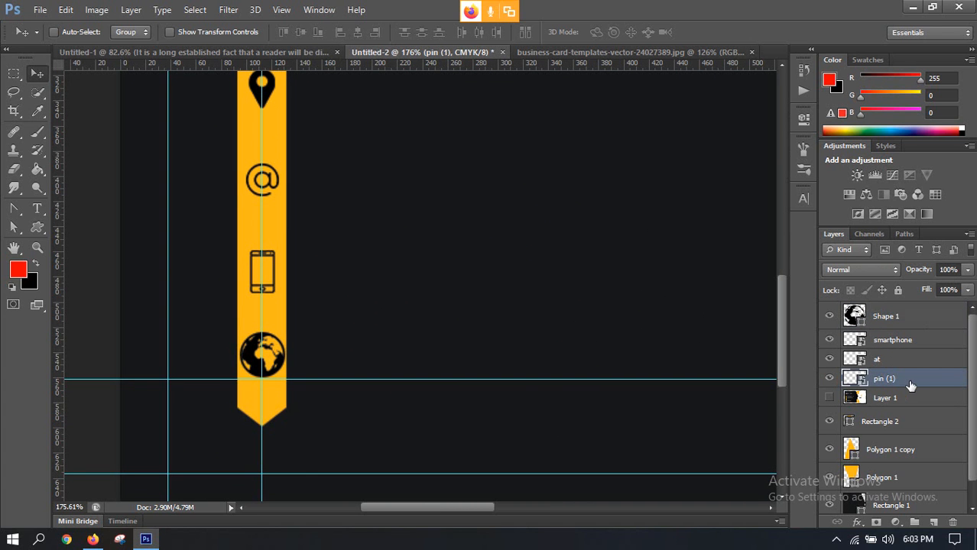
key("Down")
key("Down")
key("Down")
key("Down")
key("Down")
key("Down")
key("Down")
key("Down")
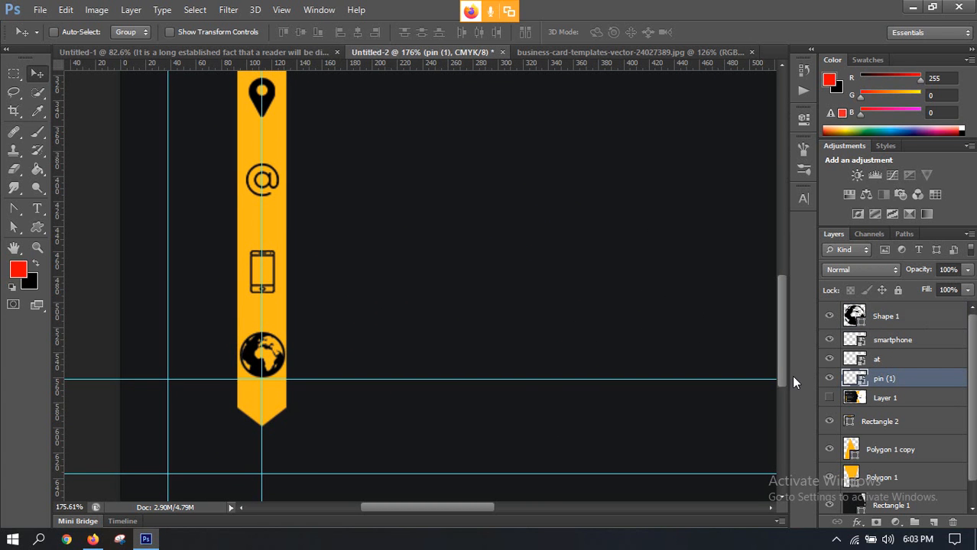
Group the globe, smartphone, at and pin icon layers together
left_click(882, 315, "shift")
scroll(271, 260, "down", 3)
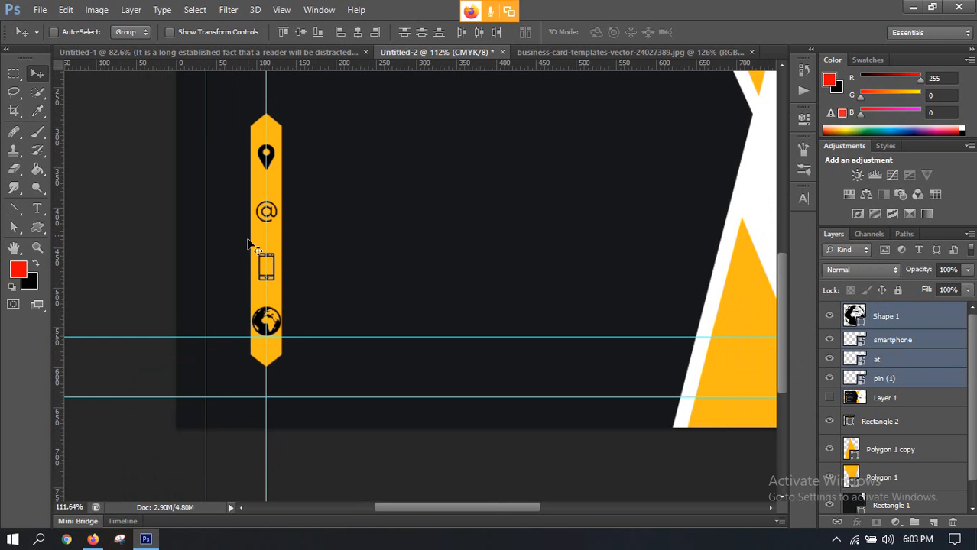
scroll(277, 272, "up", 2)
scroll(280, 268, "down", 2)
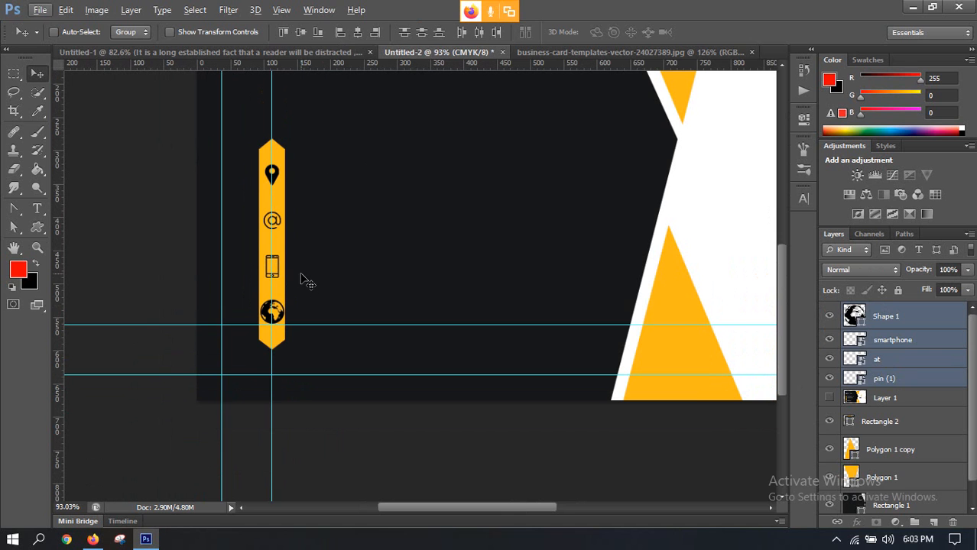
key("ctrl+g")
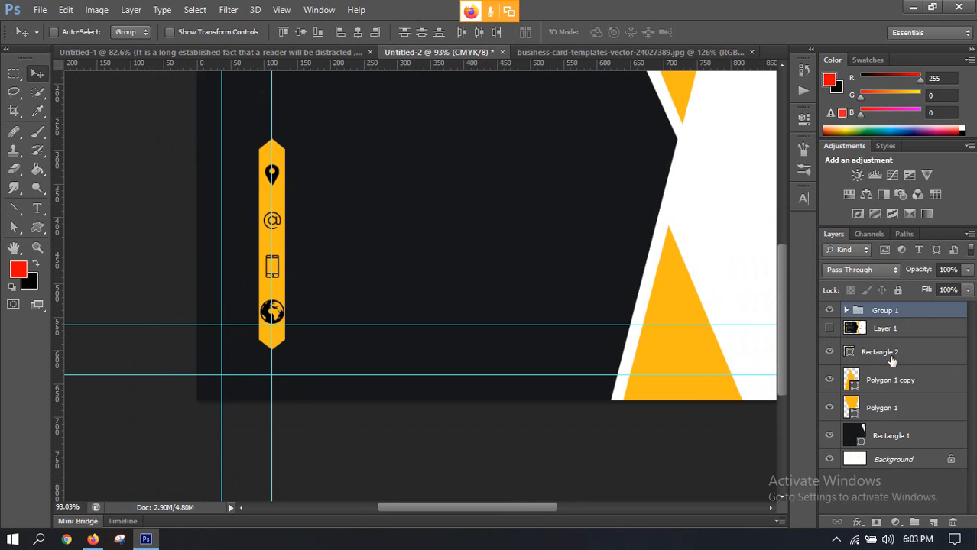
Hide and show the icon group to check its contents, and inspect the icons up close
left_click(830, 311)
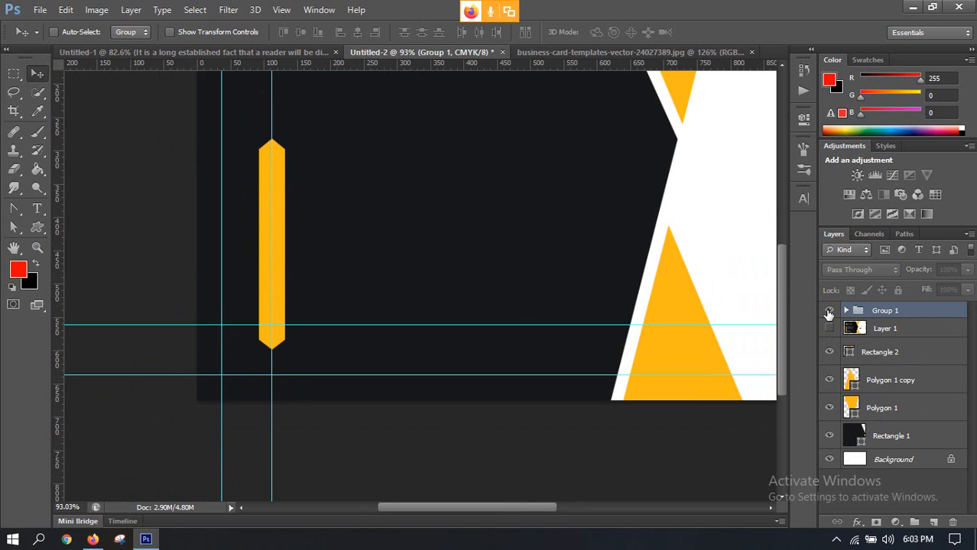
left_click(829, 311)
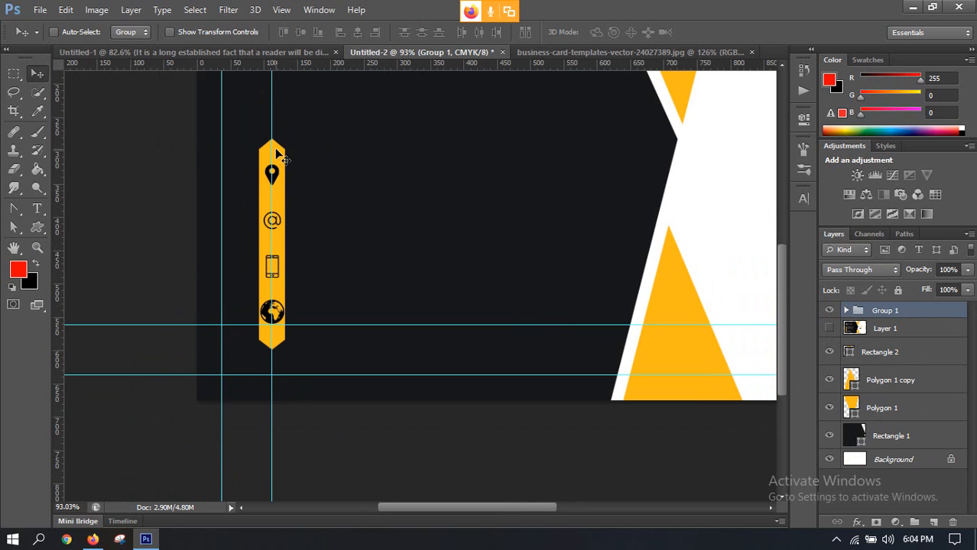
scroll(285, 174, "up", 4)
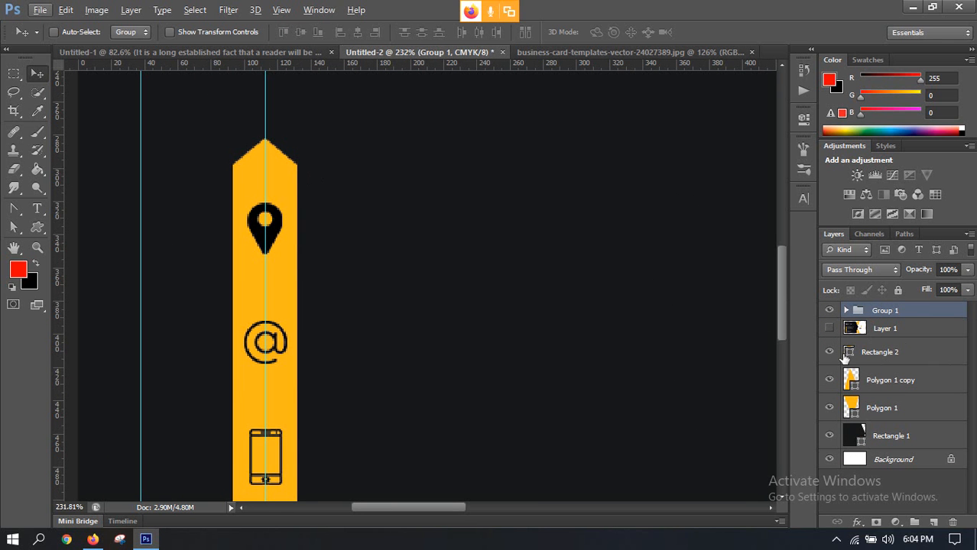
Align the vertical centres of the contact icon group (Group 1) and the yellow bar (Rectangle 2)
left_click(879, 353, "ctrl")
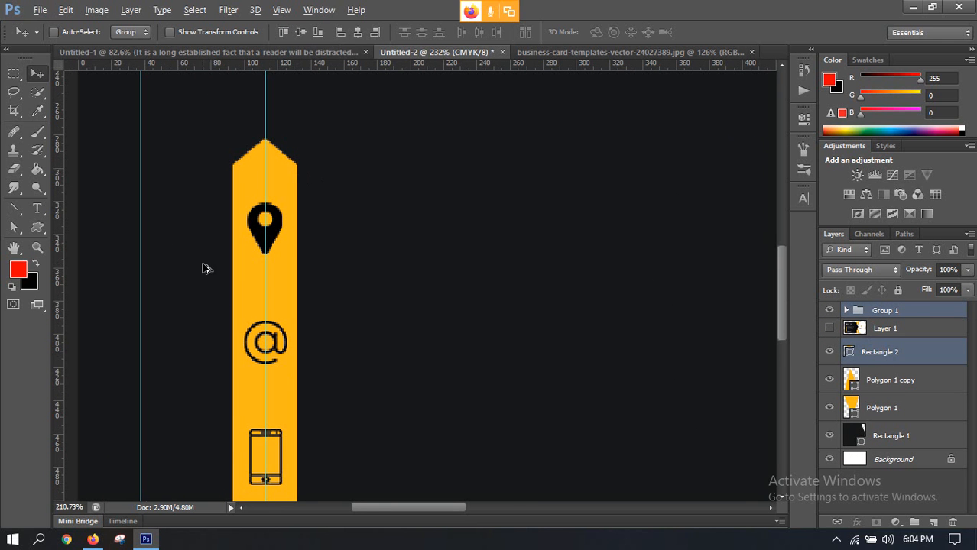
scroll(203, 268, "down", 3)
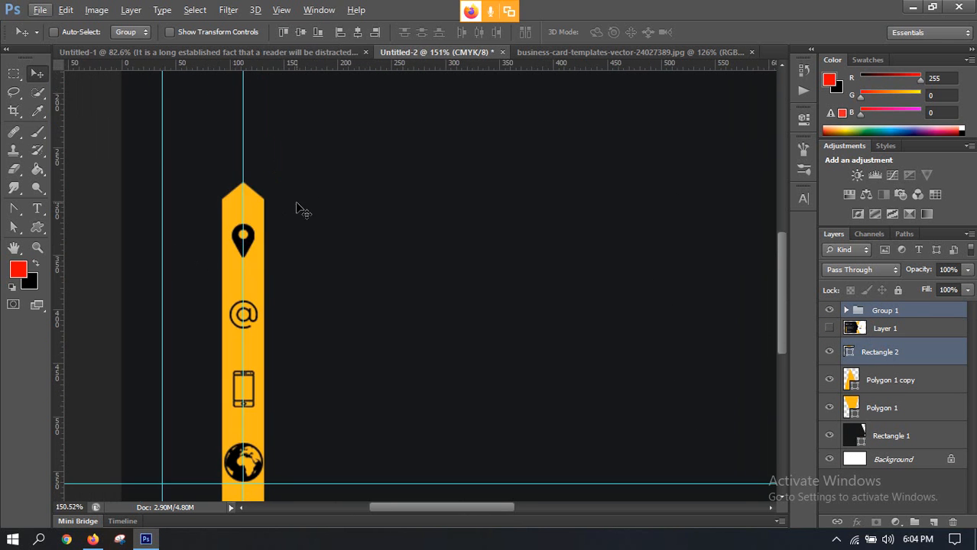
left_click(298, 34)
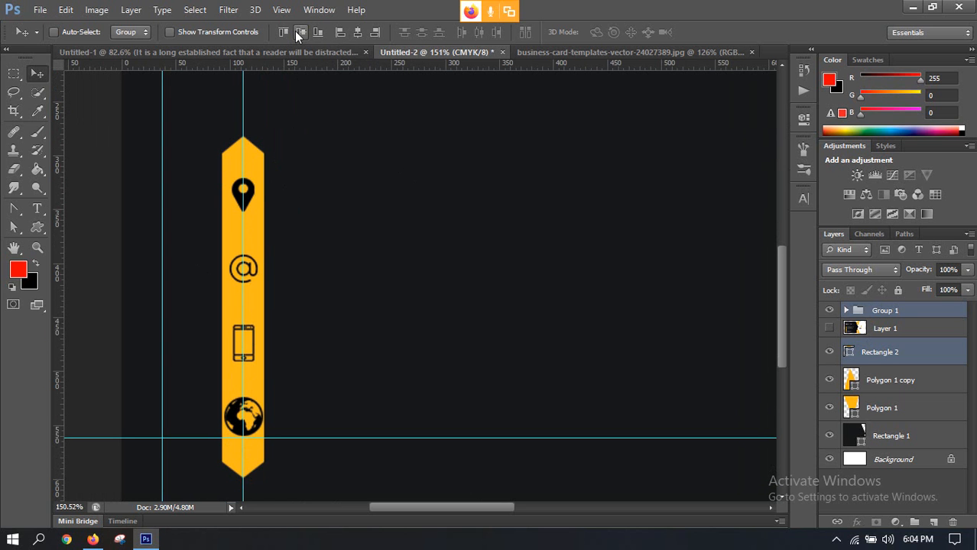
Move only the yellow bar up along the guide and vertically centre the icon group on it again
left_click(877, 351)
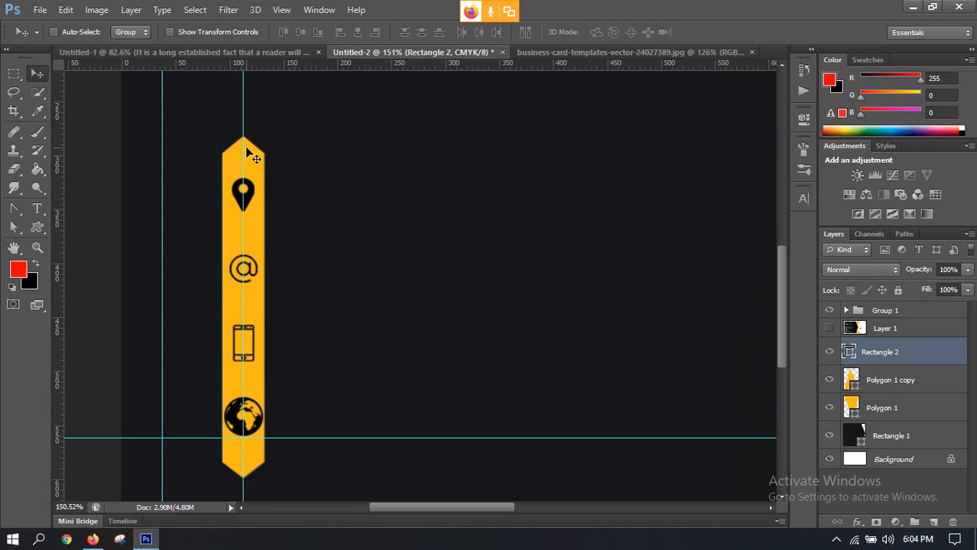
left_click_drag(244, 146, 246, 116)
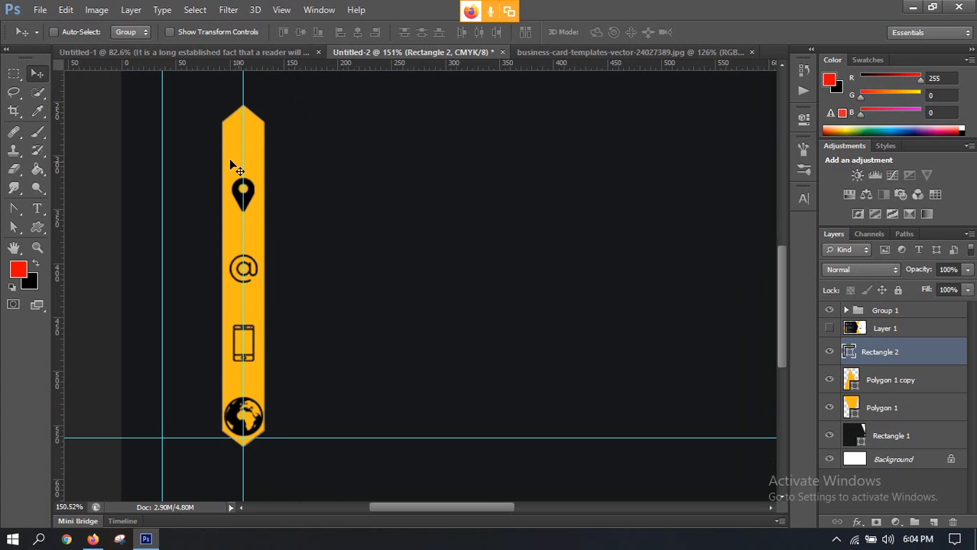
left_click(878, 311, "ctrl")
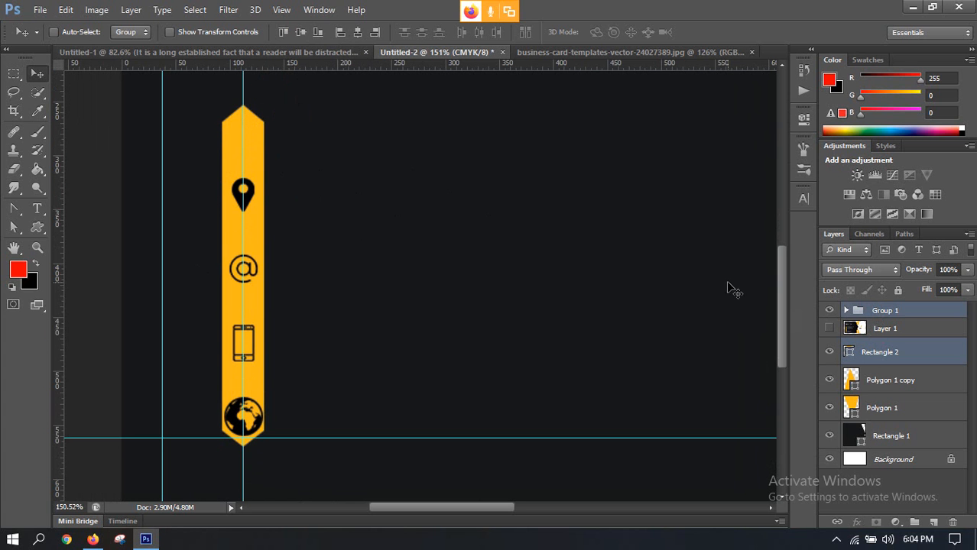
left_click(295, 33)
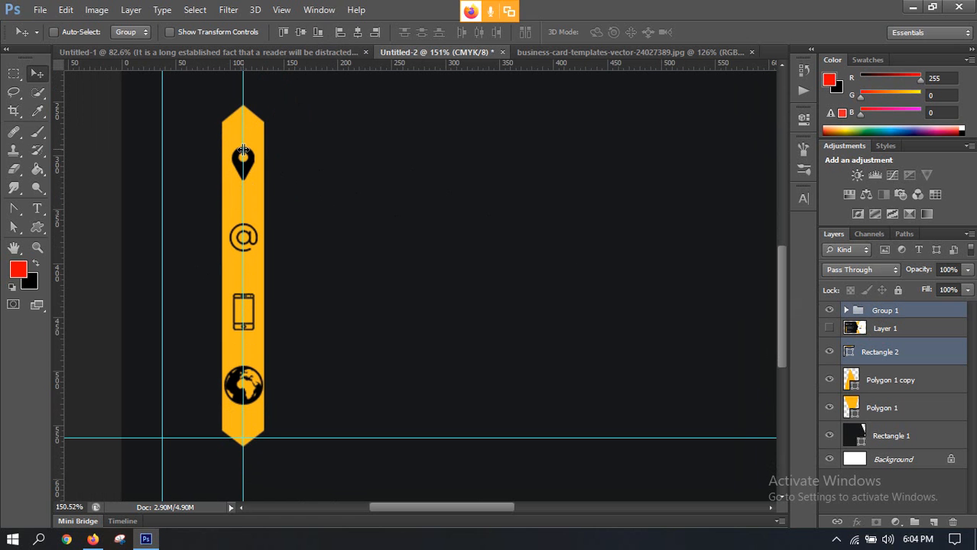
Nudge the yellow bar and the icon group down together until the bar's lower tip passes below the inner horizontal guide
key("Down")
key("Down")
key("Down")
key("Down")
key("Down")
key("Down")
key("Down")
key("Down")
key("Down")
key("Down")
key("Down")
key("Down")
key("Down")
key("Down")
key("Down")
key("Down")
key("Down")
key("Down")
key("Down")
key("Down")
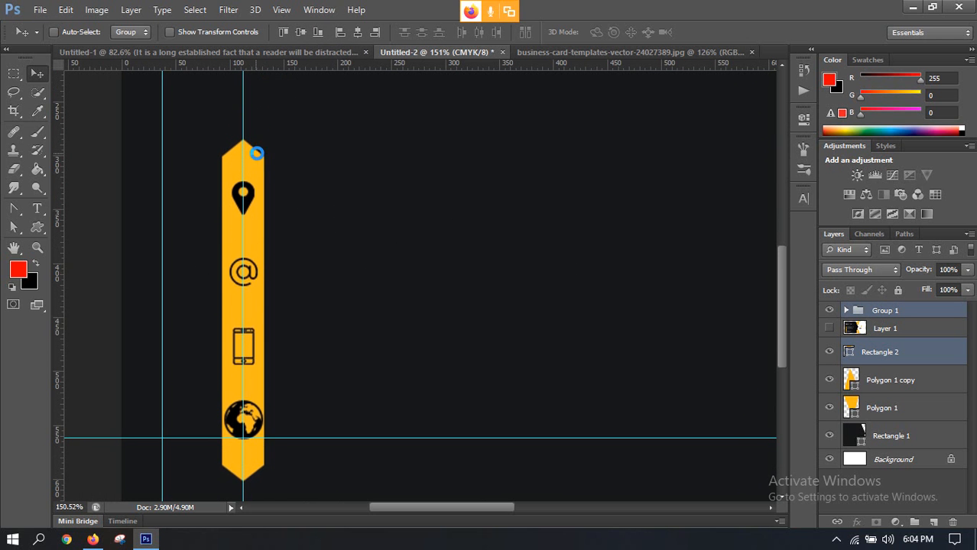
scroll(299, 282, "down", 2)
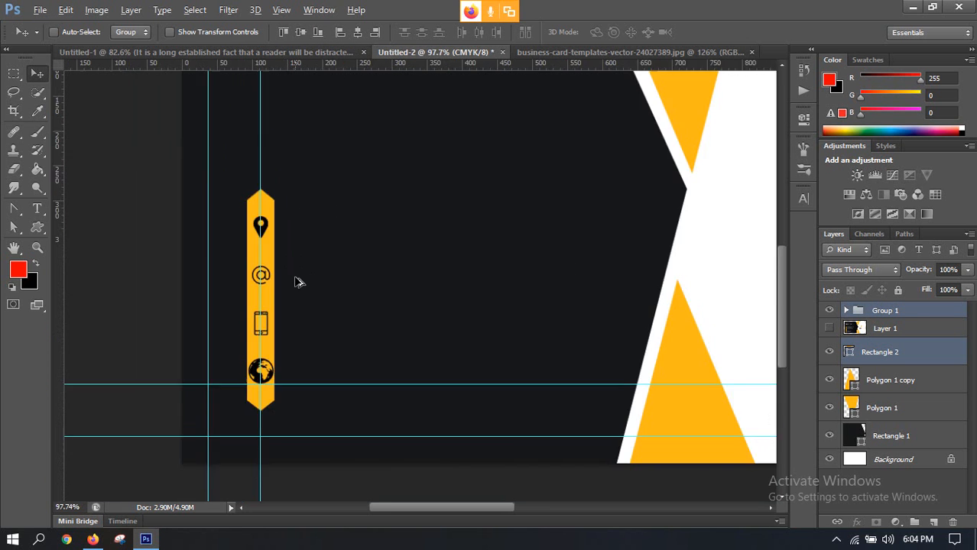
scroll(298, 282, "down", 2)
scroll(358, 242, "up", 2)
scroll(359, 241, "down", 4)
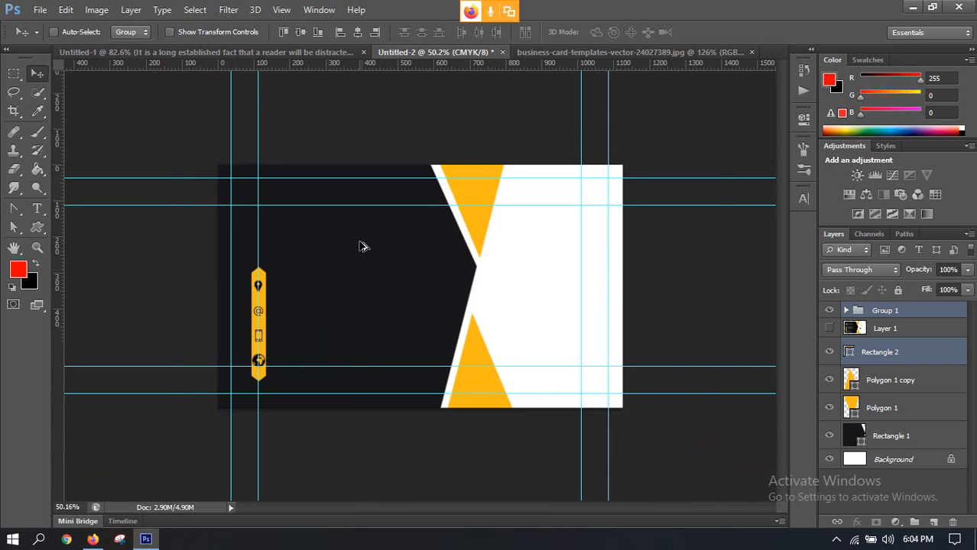
Start saving the card under a new name on drive E: and set the format to Photoshop (PSD)
key("ctrl+shift+s")
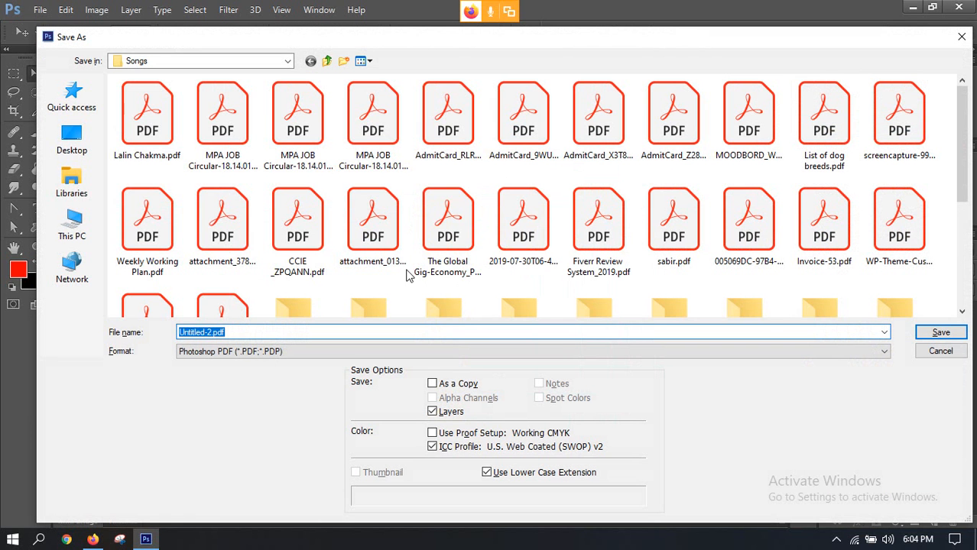
left_click(72, 220)
double_click(502, 213)
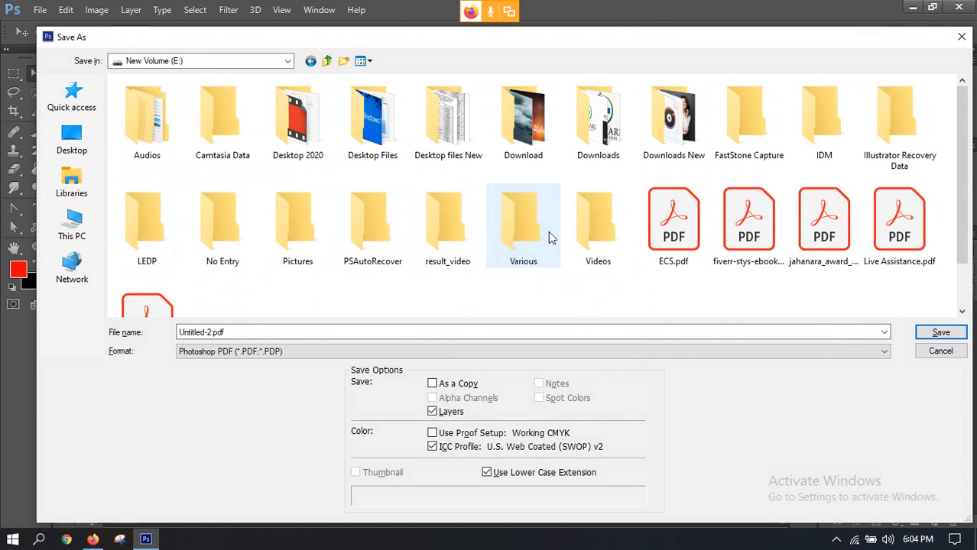
left_click(249, 359)
left_click(226, 371)
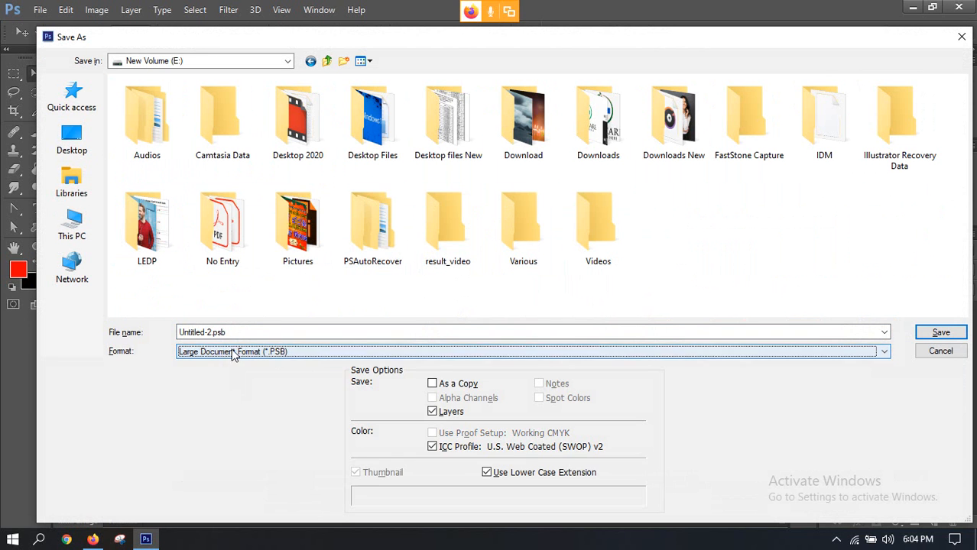
left_click(233, 354)
left_click(226, 363)
Save the document in the LEDP folder as "Businss Card" with Maximize Compatibility kept on
left_click(145, 237)
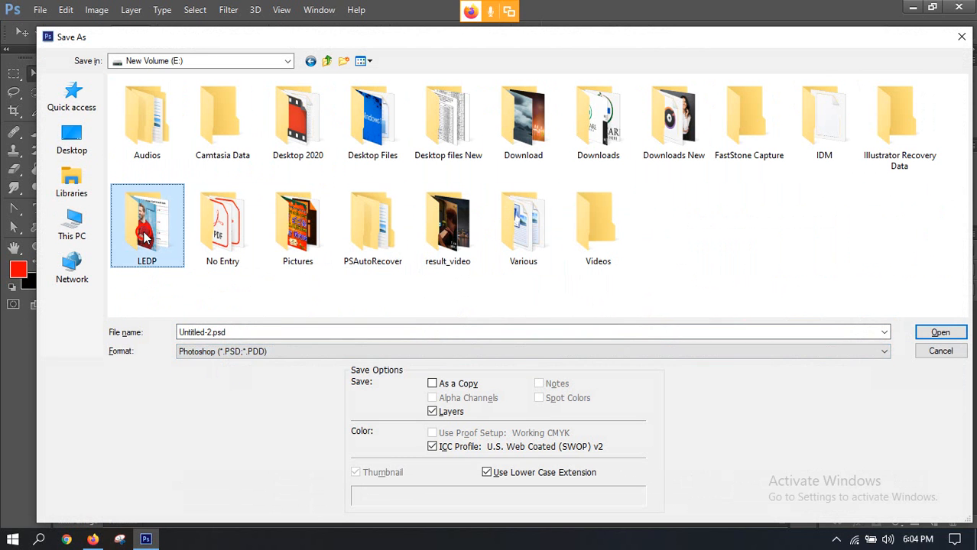
double_click(146, 237)
left_click(251, 330)
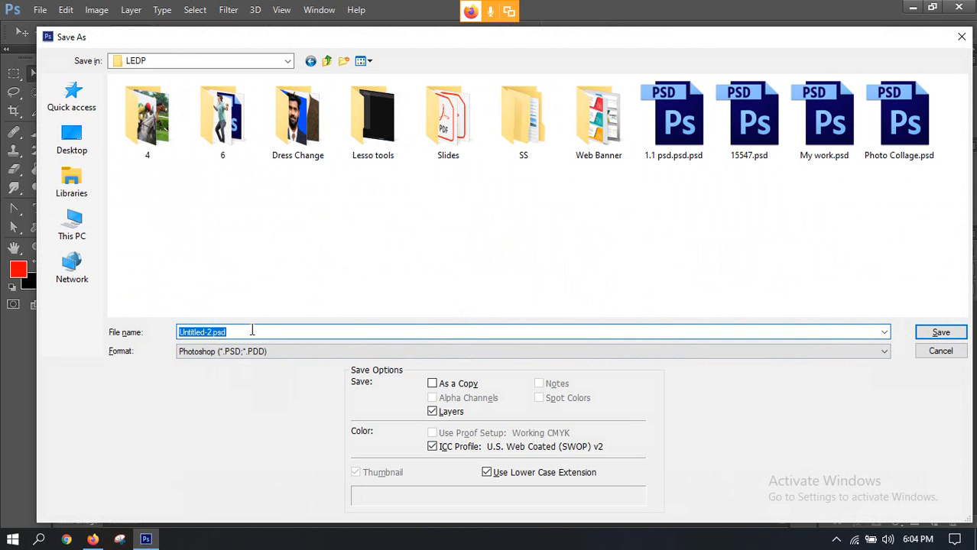
type("Businss Card")
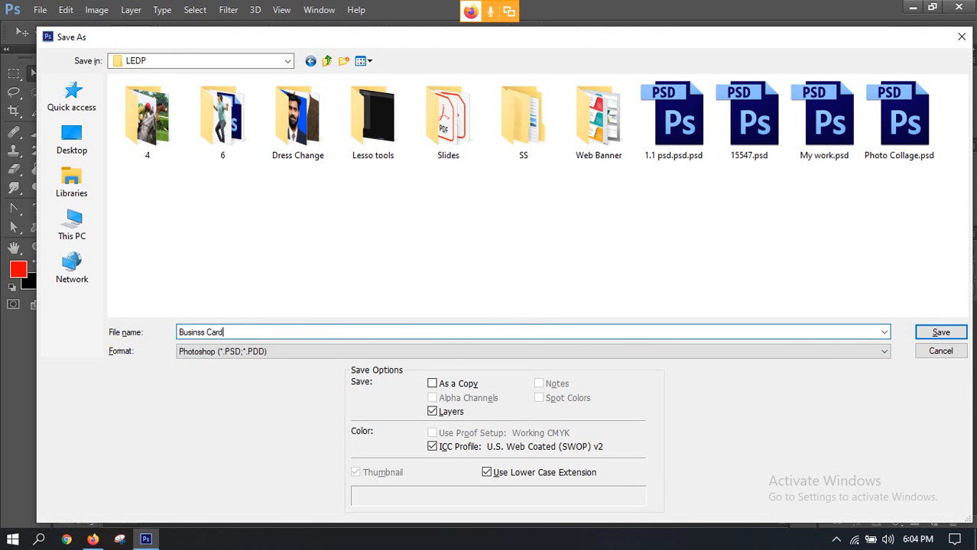
key("Return")
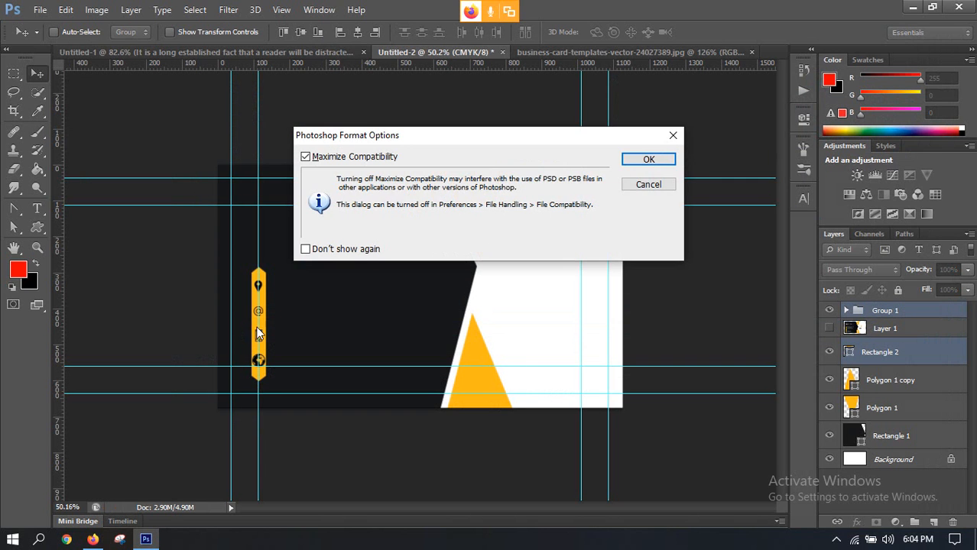
key("Return")
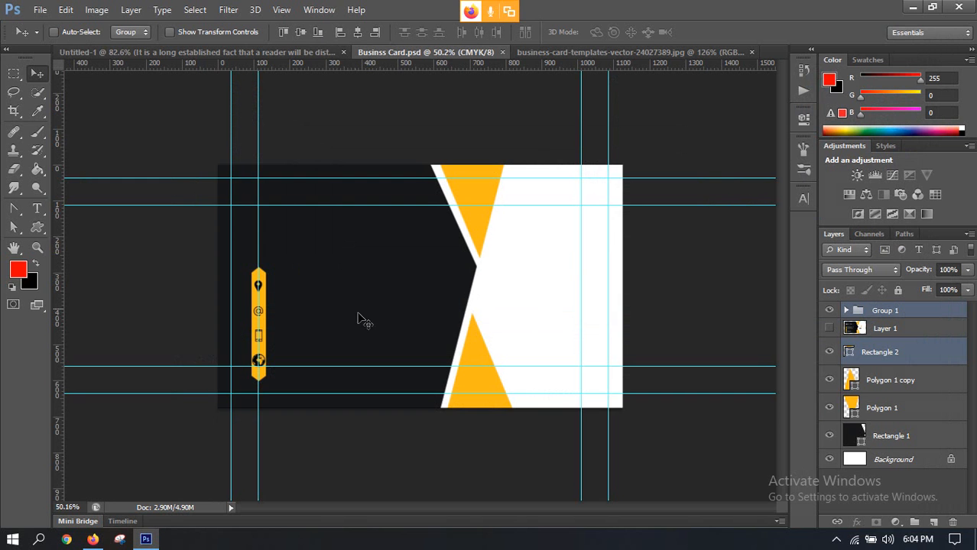
Inspect the icon bar up close, hiding and showing the icon group to check its contents
key("ctrl+plus")
scroll(315, 292, "up", 1)
scroll(299, 323, "down", 2)
scroll(268, 330, "up", 4)
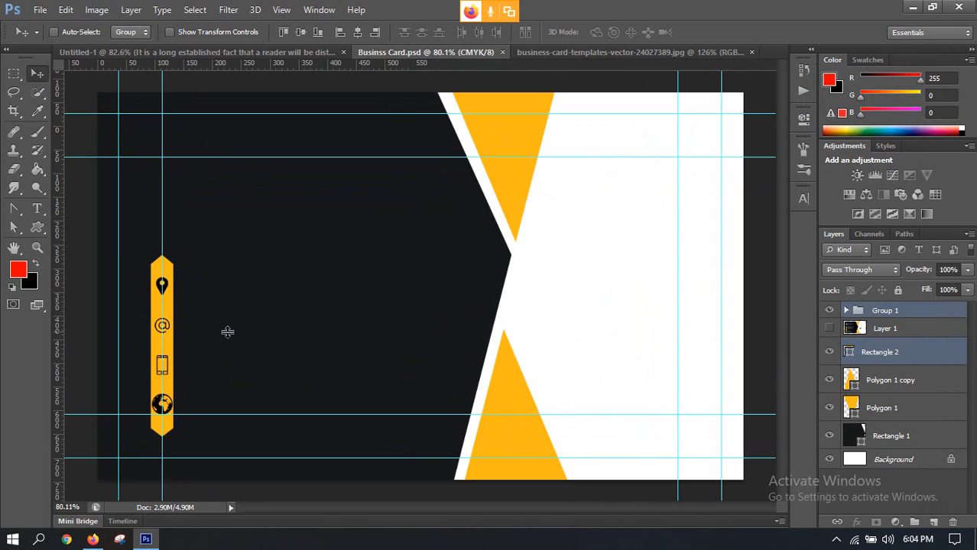
scroll(153, 312, "up", 4)
left_click_drag(246, 318, 351, 220)
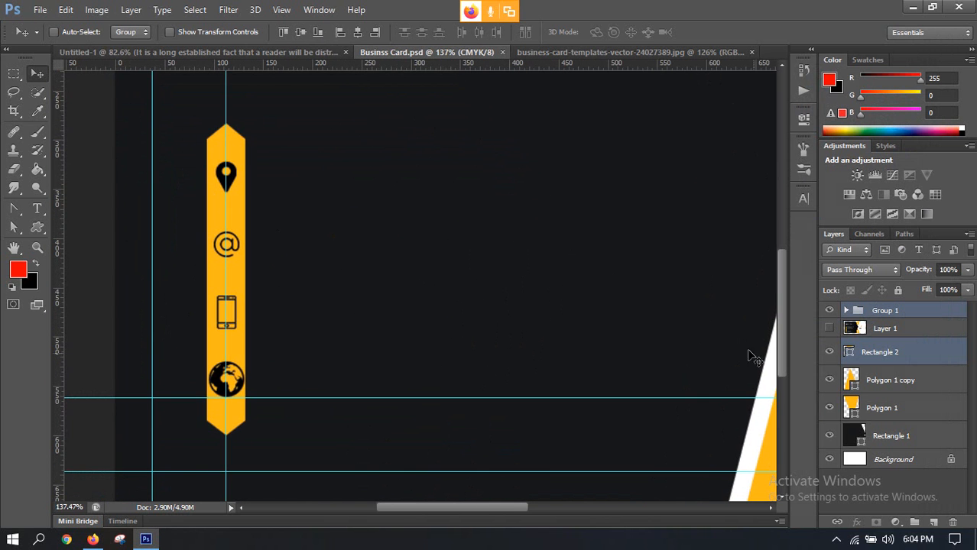
left_click(829, 315)
left_click(829, 315)
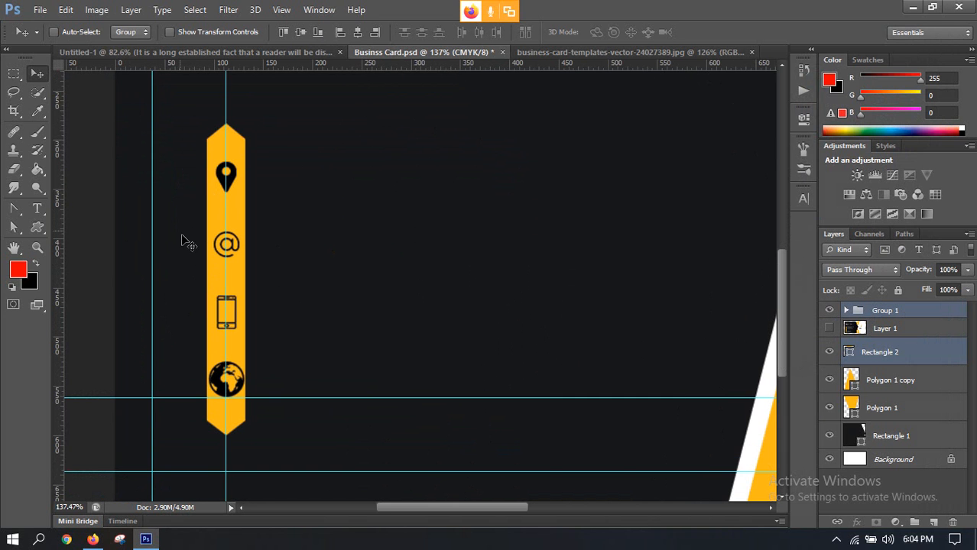
Try moving the icon group sideways off the yellow bar and undo the move
left_click(883, 351)
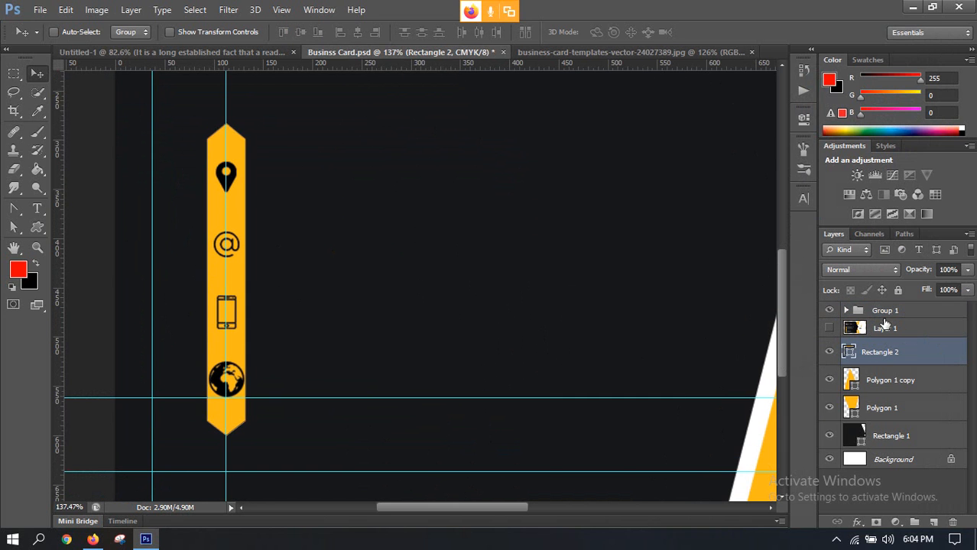
left_click(886, 311)
scroll(237, 251, "up", 2)
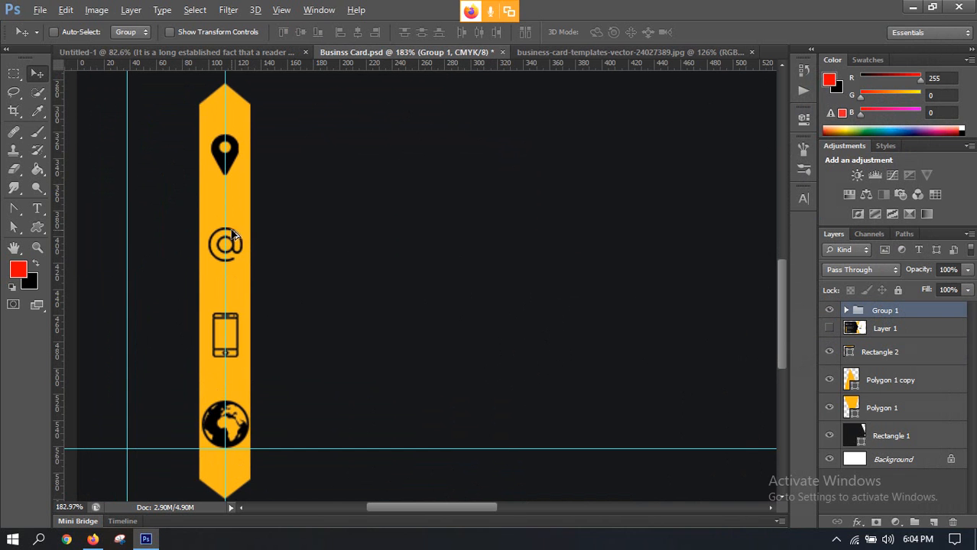
left_click_drag(242, 246, 374, 250)
key("ctrl+z")
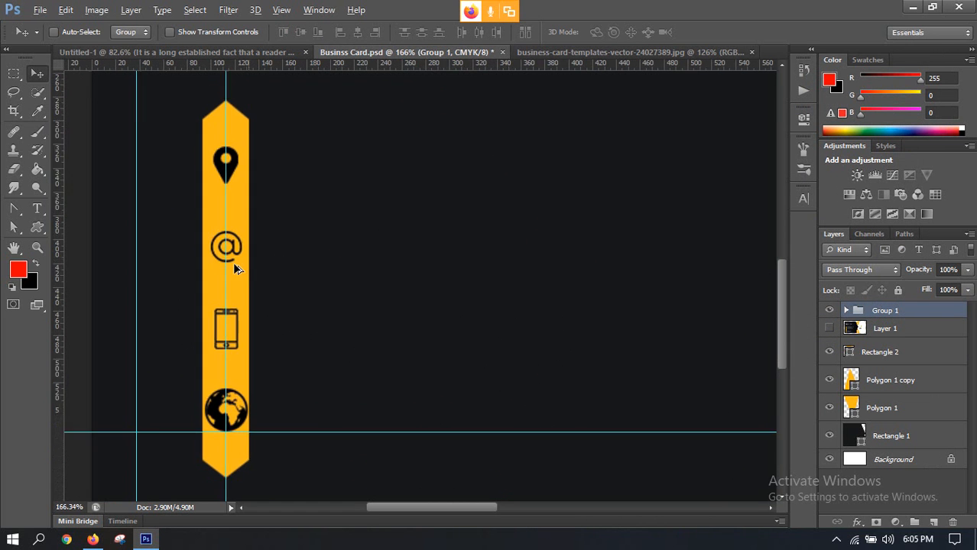
scroll(233, 261, "down", 4)
scroll(204, 342, "up", 1)
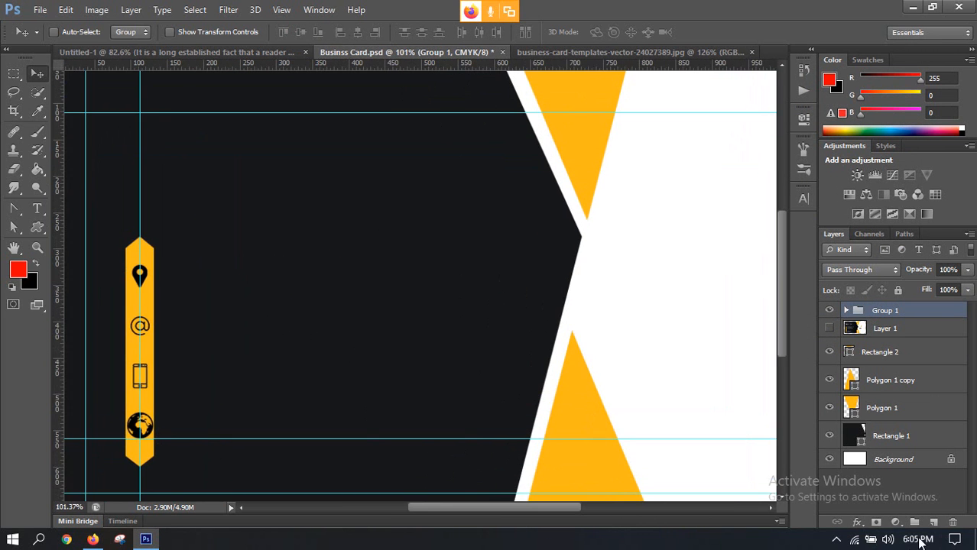
Shift the yellow bar (Rectangle 2) up behind the icons and align its vertical centre with Group 1
left_click(879, 352)
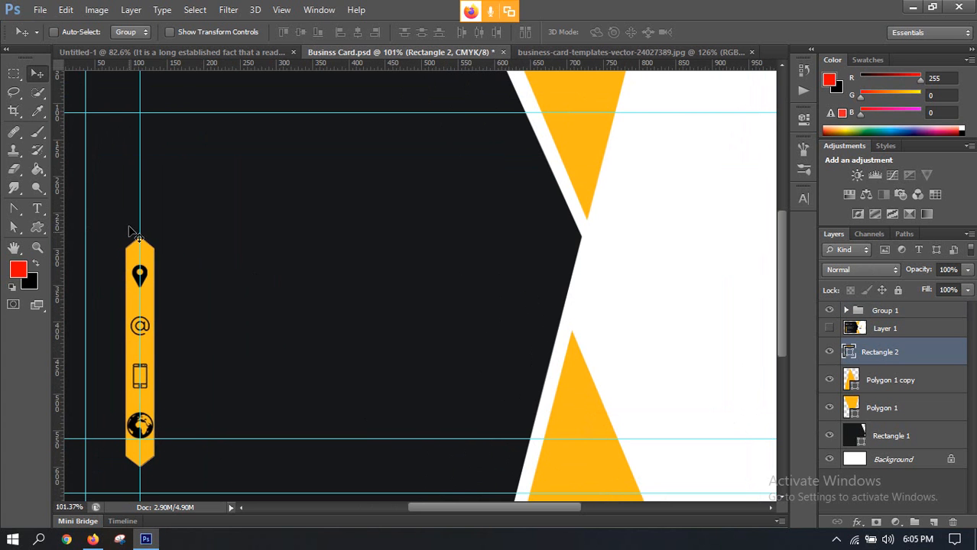
left_click_drag(148, 256, 156, 230)
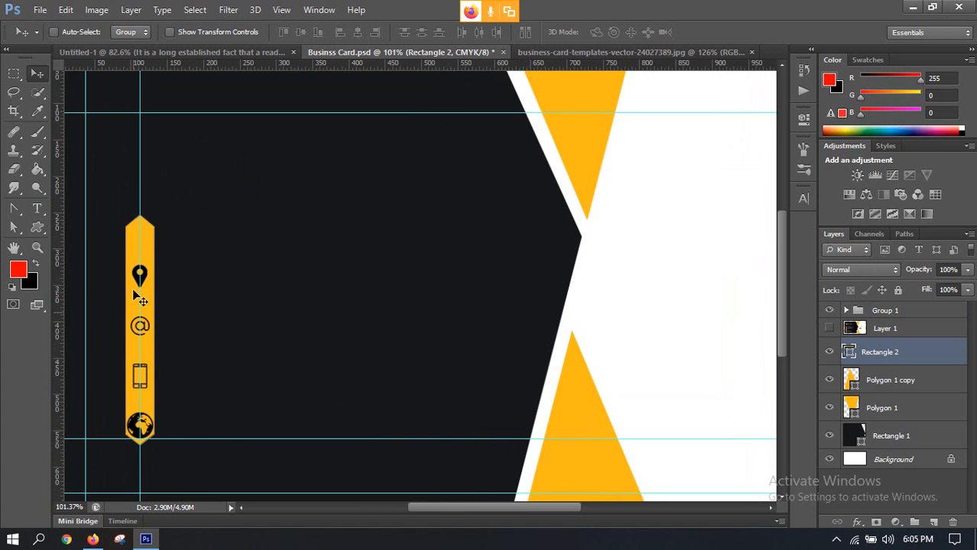
left_click(880, 316, "ctrl")
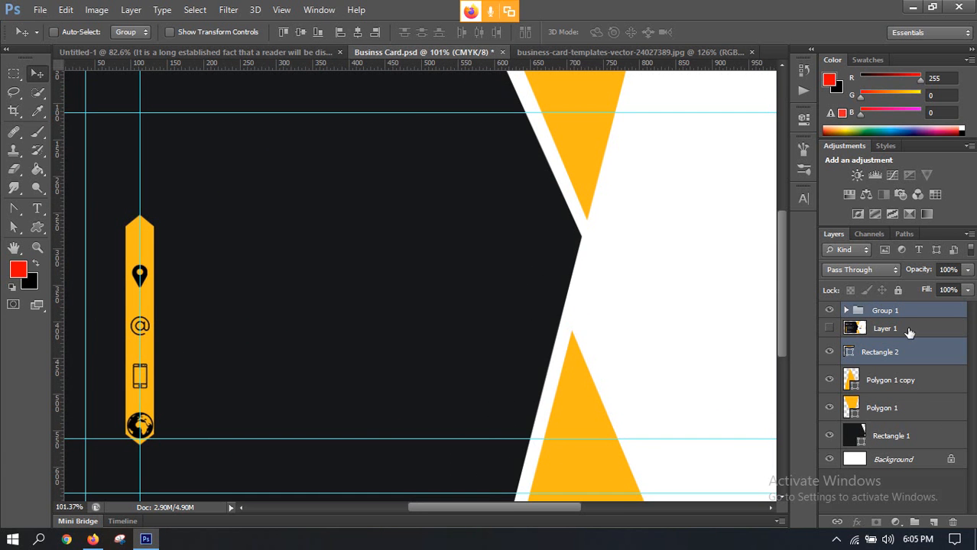
left_click(300, 32)
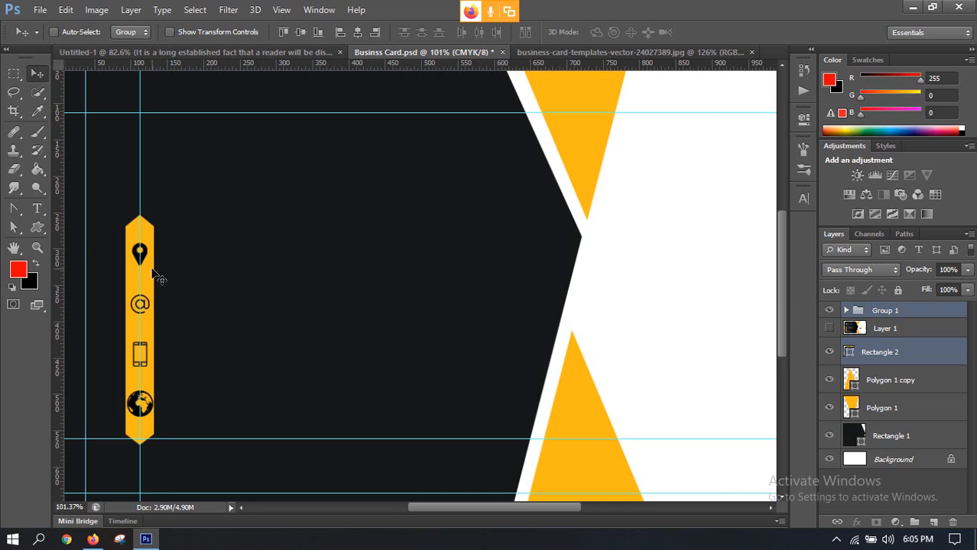
Move the yellow bar and its icon group down together, keeping both on the vertical guide
scroll(129, 292, "up", 2)
scroll(329, 190, "down", 1)
scroll(286, 262, "down", 1)
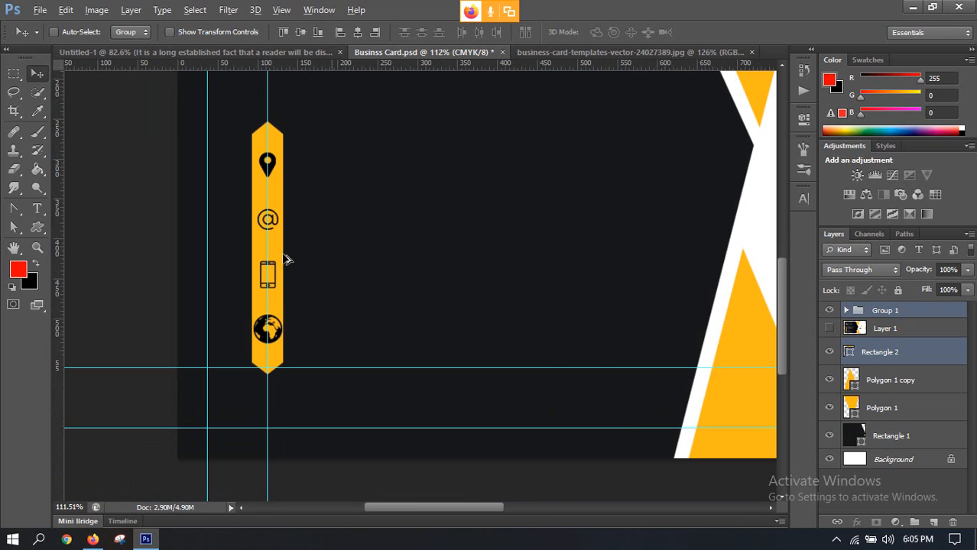
left_click_drag(275, 207, 273, 226)
scroll(342, 290, "down", 4)
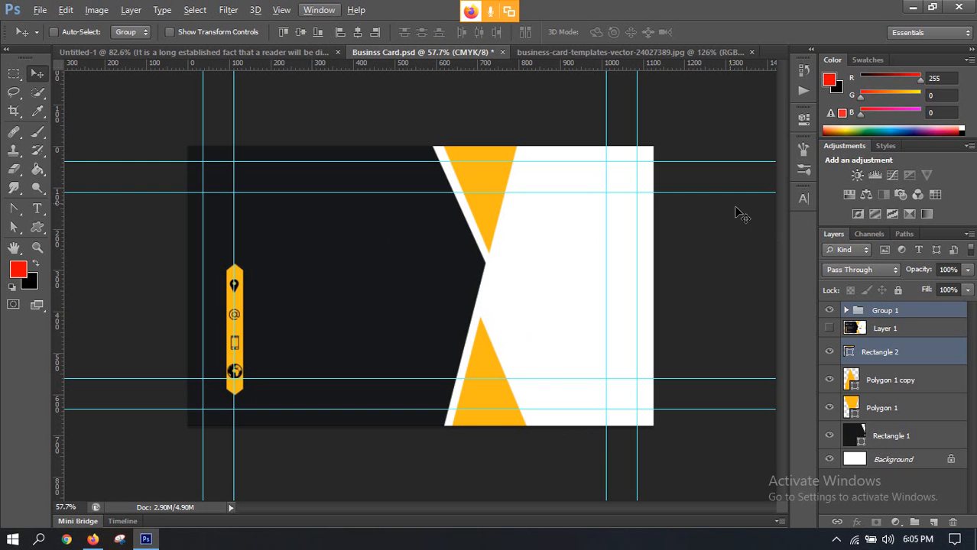
scroll(541, 200, "down", 2)
scroll(407, 312, "up", 2)
scroll(406, 308, "down", 2)
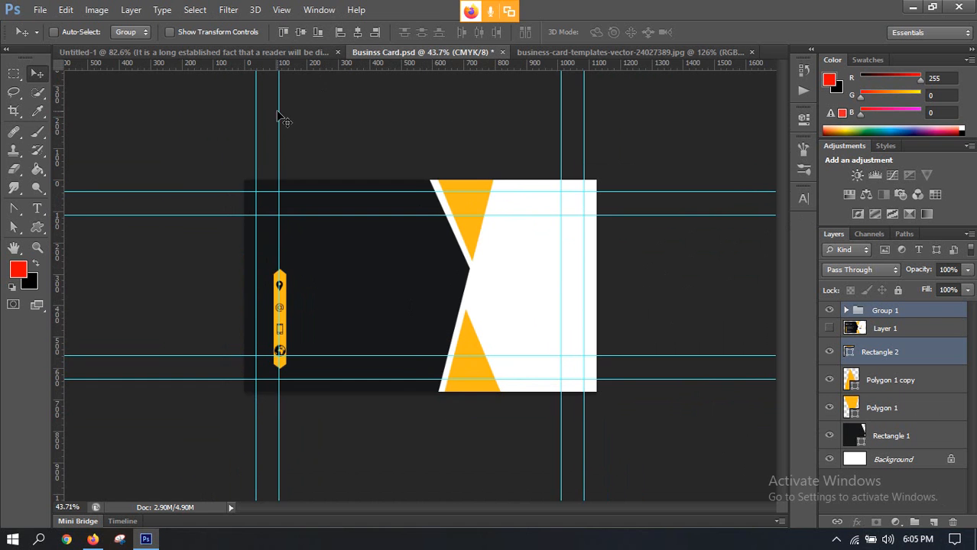
Try aligning the top edges of the icon group and the yellow bar, and undo the alignment
scroll(297, 32, "up", 6)
key("alt")
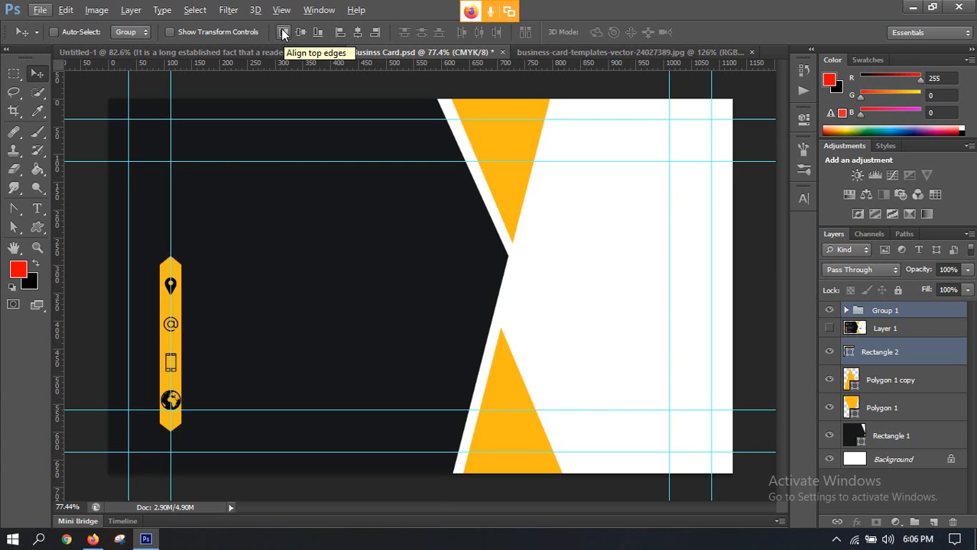
left_click(283, 35)
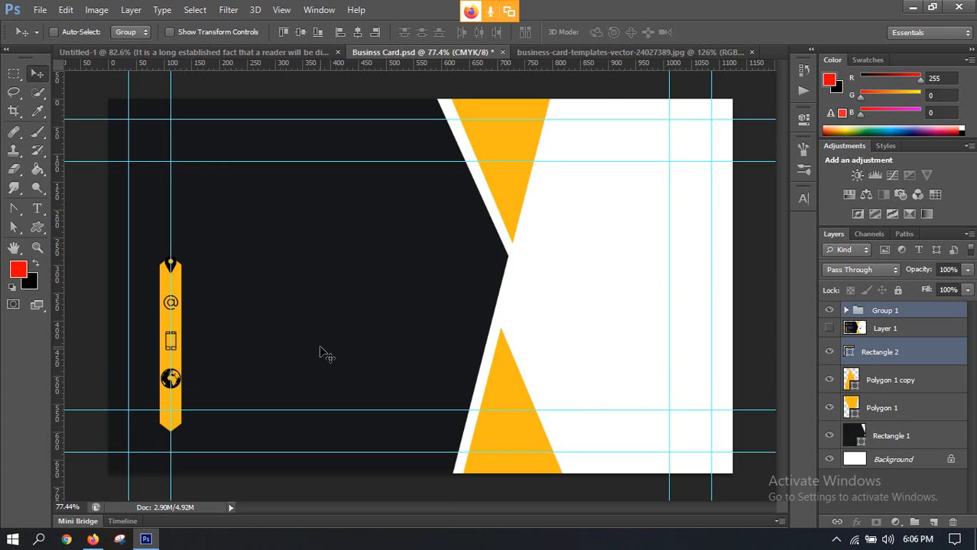
key("ctrl+z")
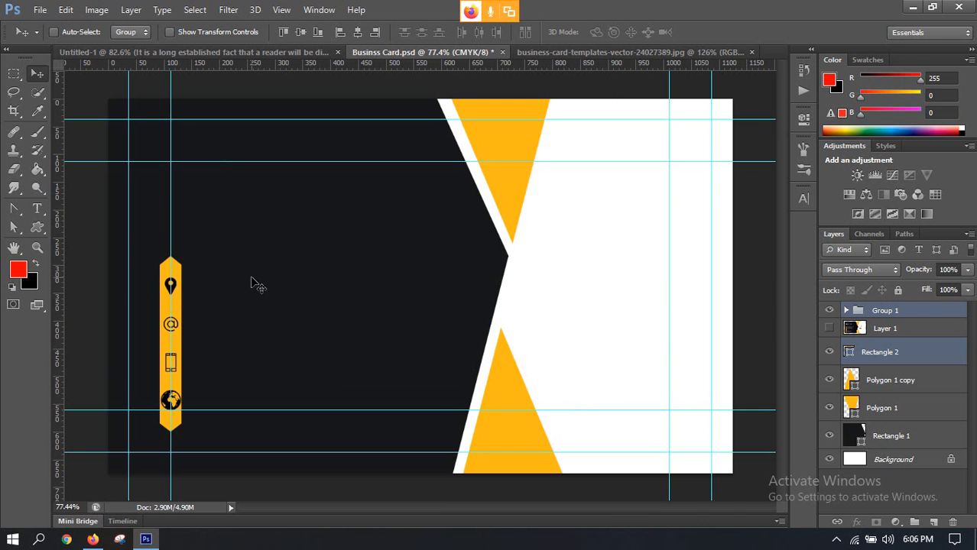
Switch to Firefox and narrow the business card size image results to the "design" category
scroll(252, 278, "down", 3)
left_click(92, 538)
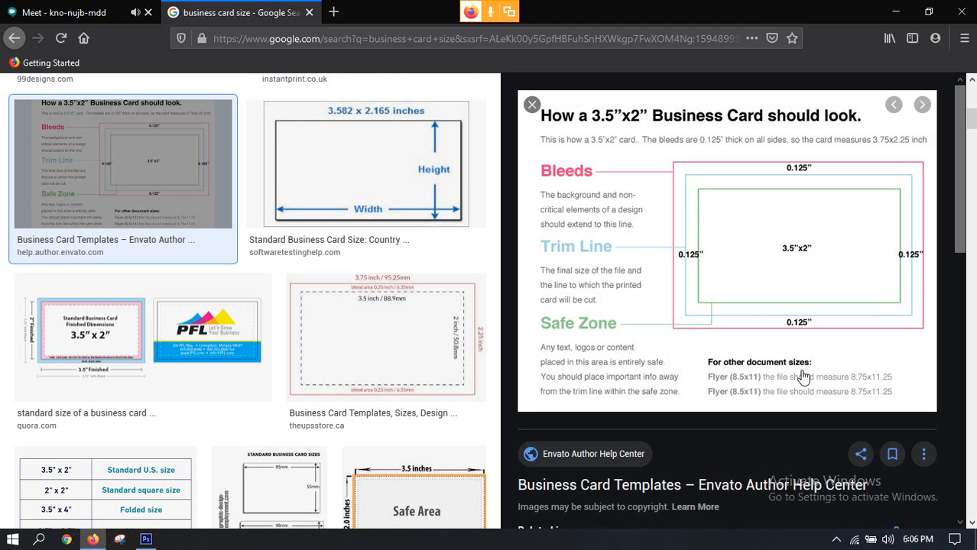
scroll(382, 189, "up", 6)
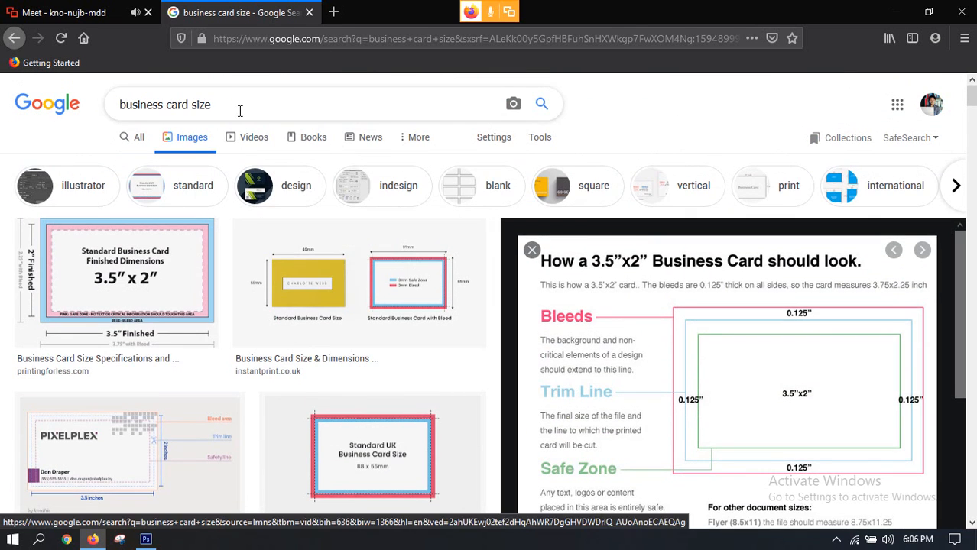
left_click(280, 183)
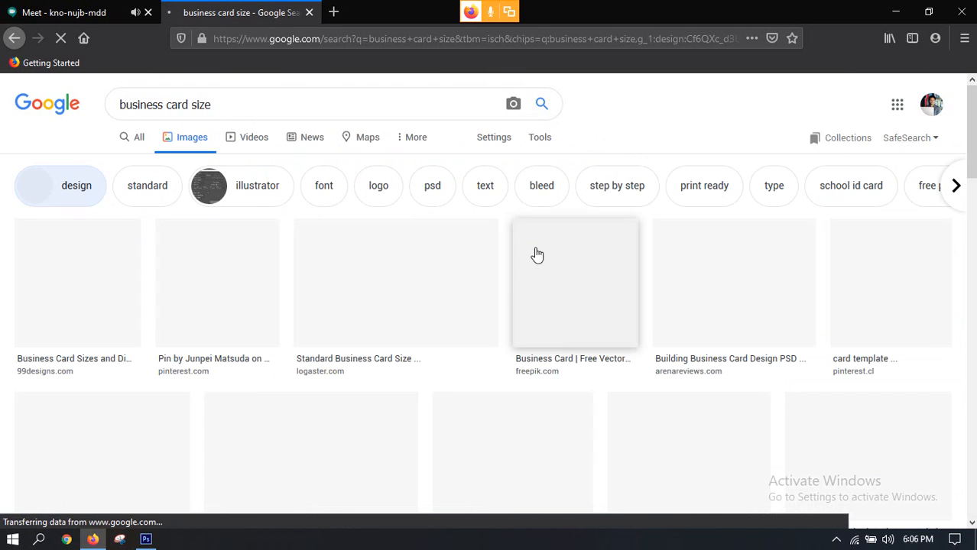
Browse the business card design image results for sample layouts and size references
scroll(432, 223, "down", 3)
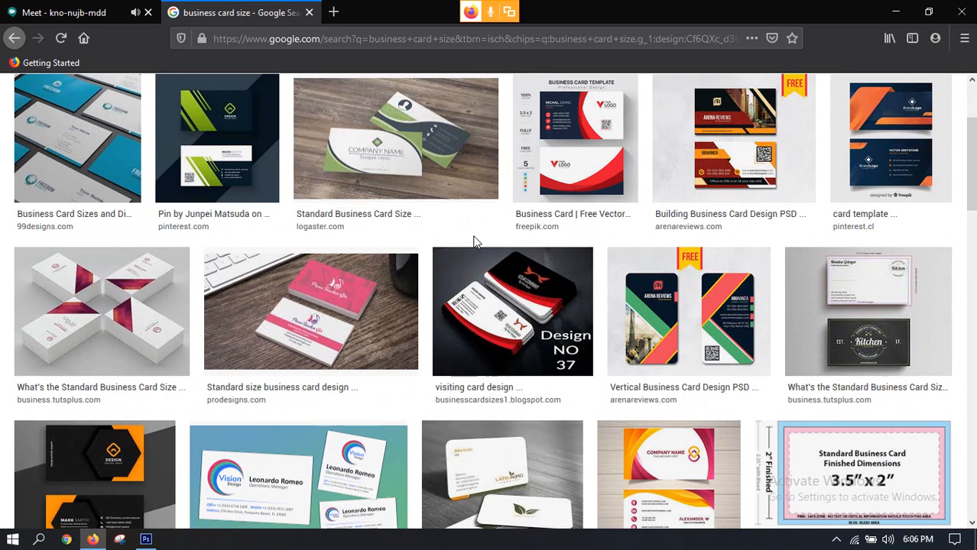
scroll(467, 207, "up", 3)
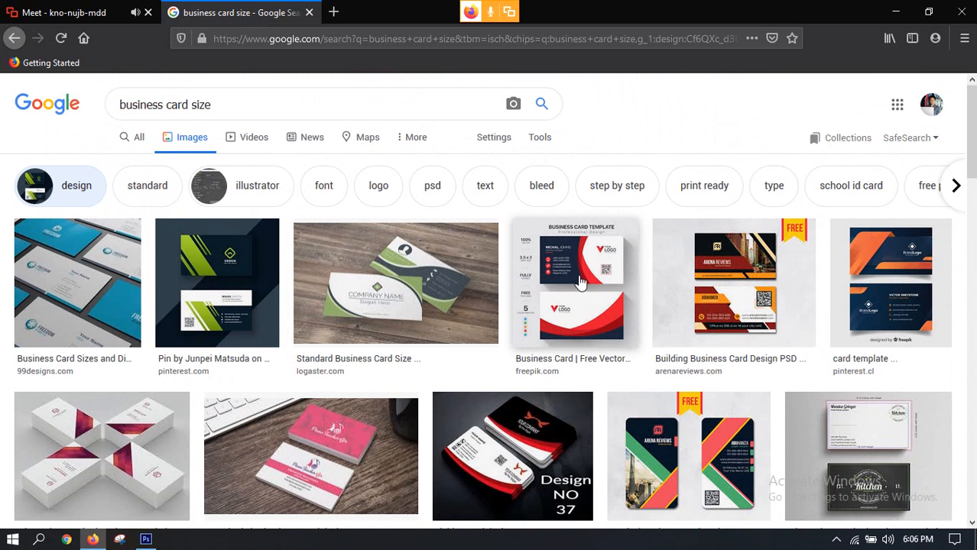
scroll(593, 292, "down", 5)
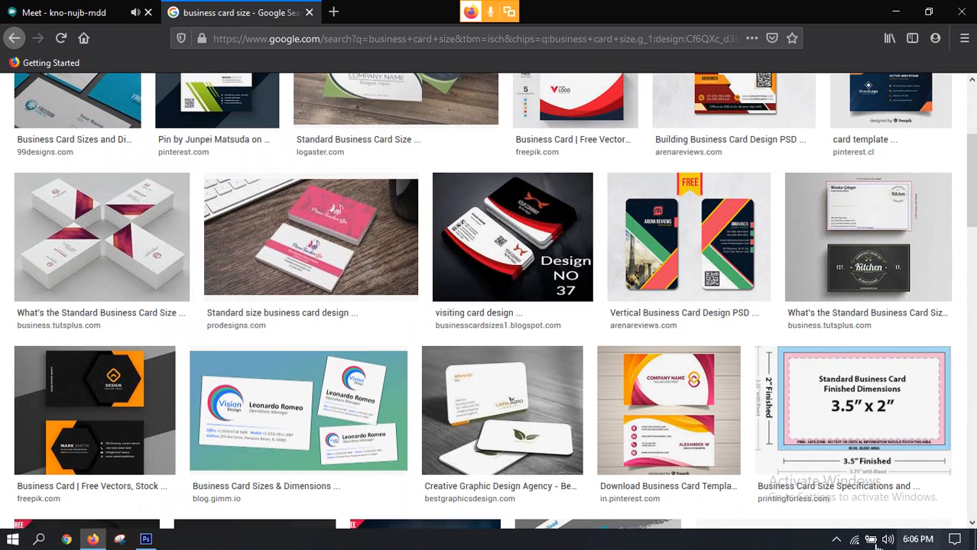
scroll(354, 341, "down", 3)
scroll(76, 283, "down", 5)
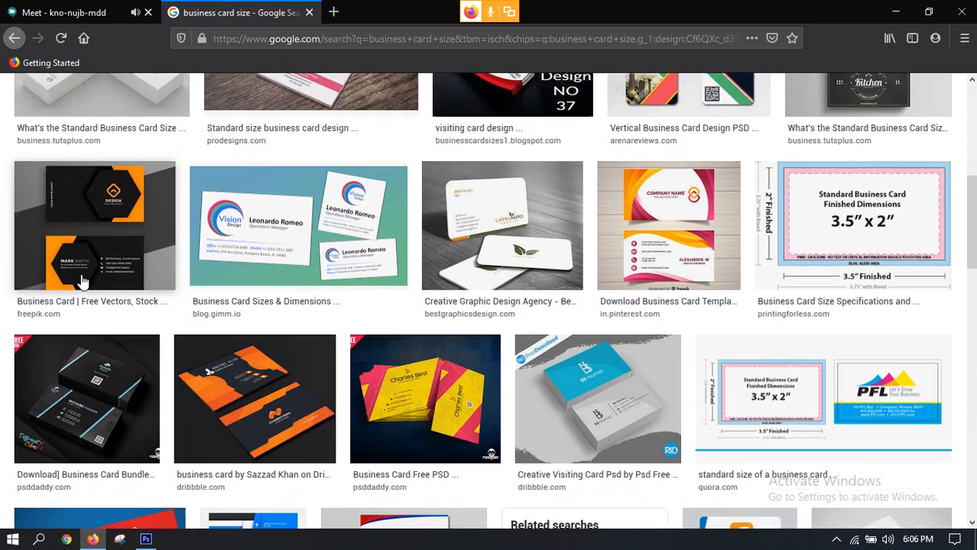
scroll(264, 324, "down", 3)
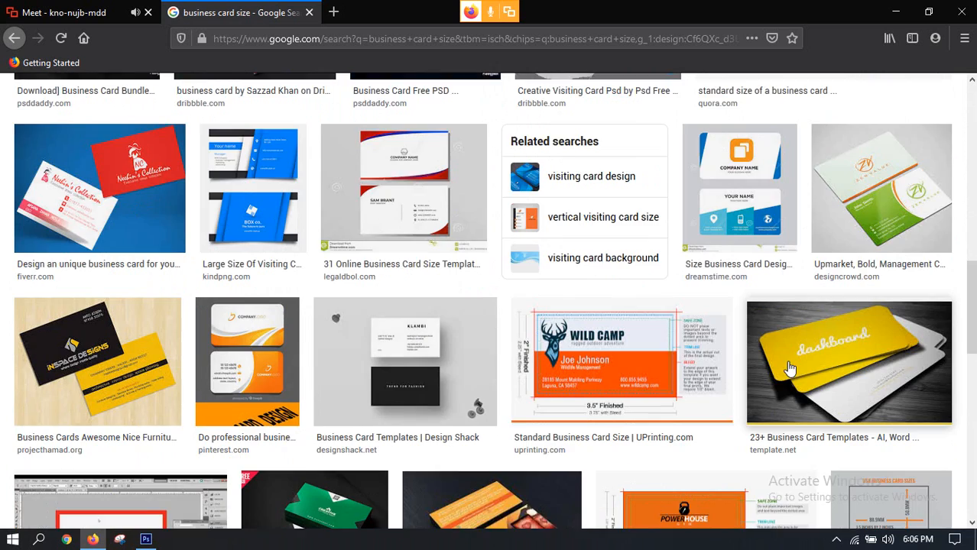
scroll(799, 340, "down", 3)
scroll(500, 310, "down", 3)
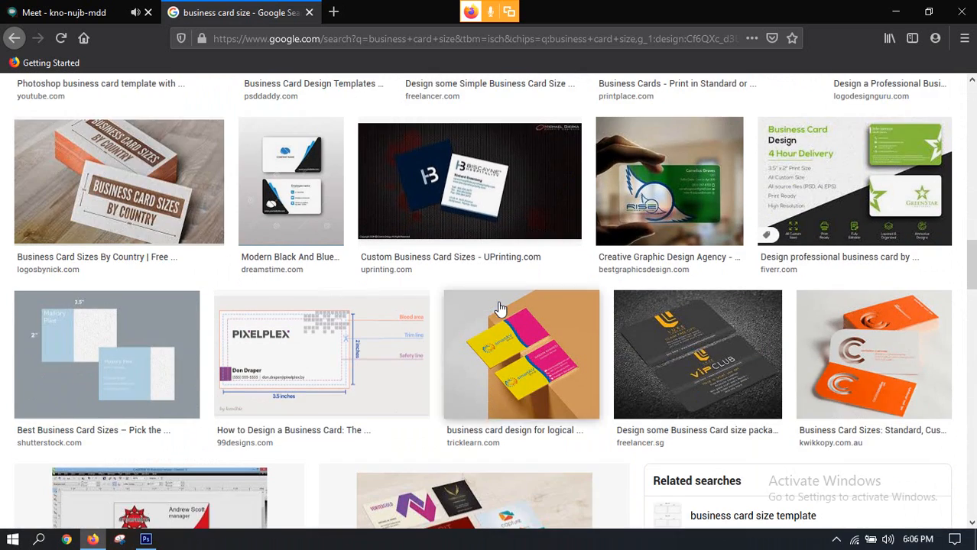
scroll(498, 305, "down", 3)
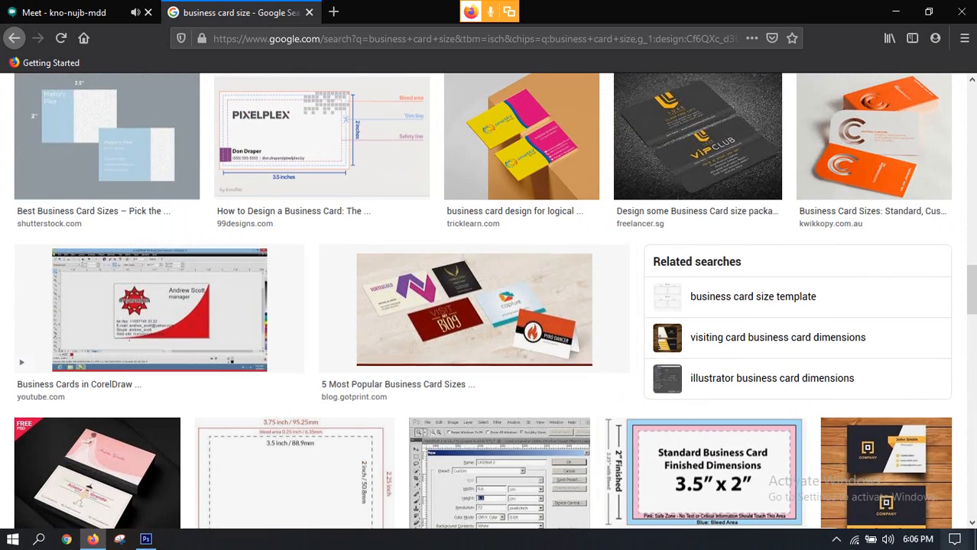
scroll(567, 345, "down", 3)
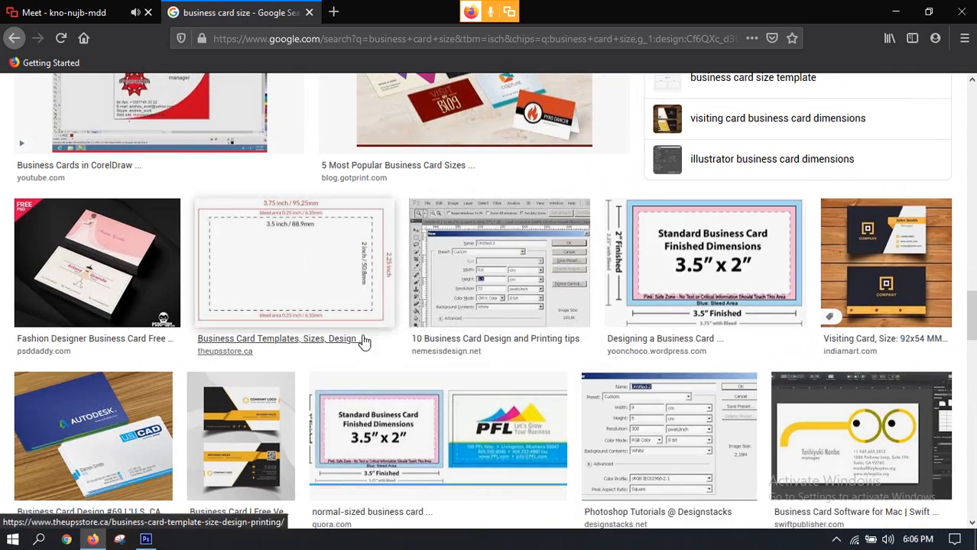
scroll(364, 336, "down", 1)
scroll(363, 319, "down", 3)
scroll(421, 298, "down", 3)
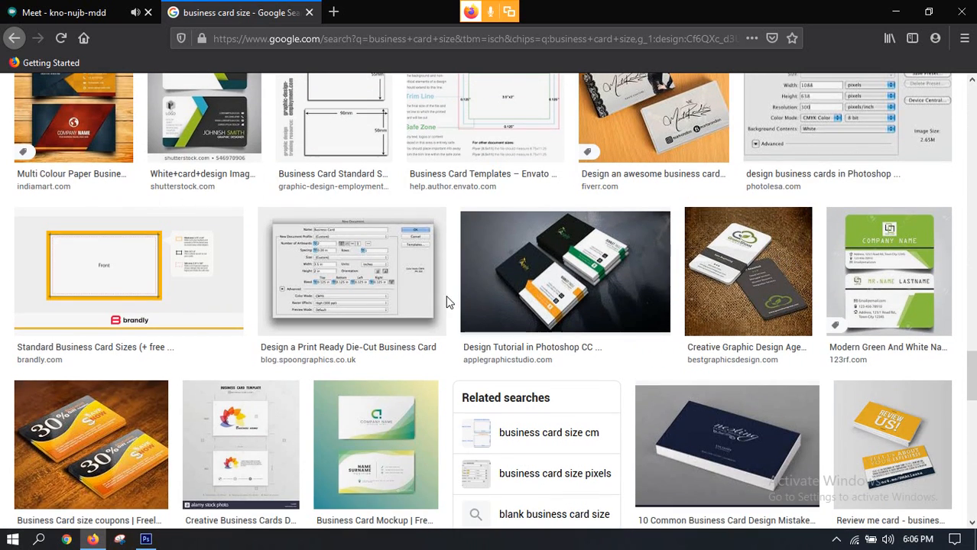
scroll(285, 257, "up", 3)
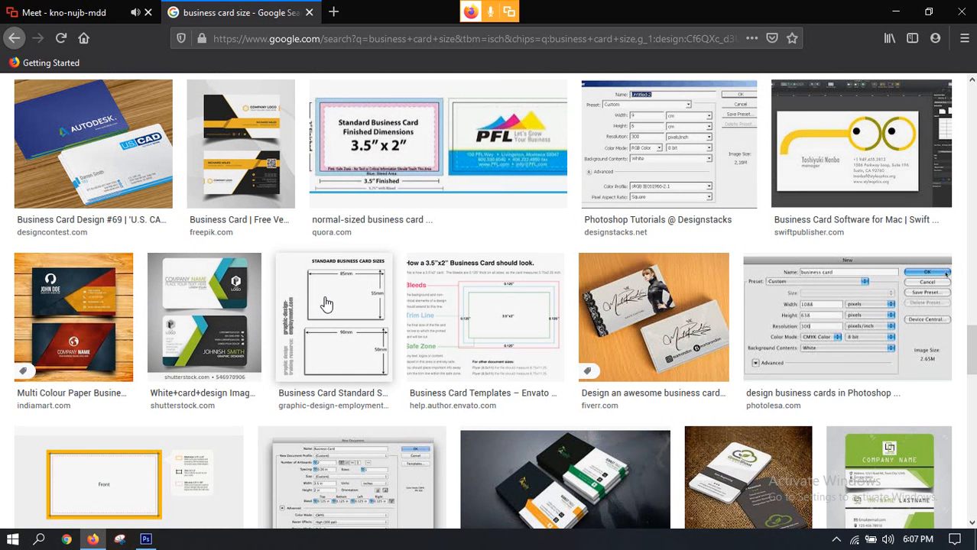
Switch to the Meet call and show its participant list in the meeting details
left_click(72, 10)
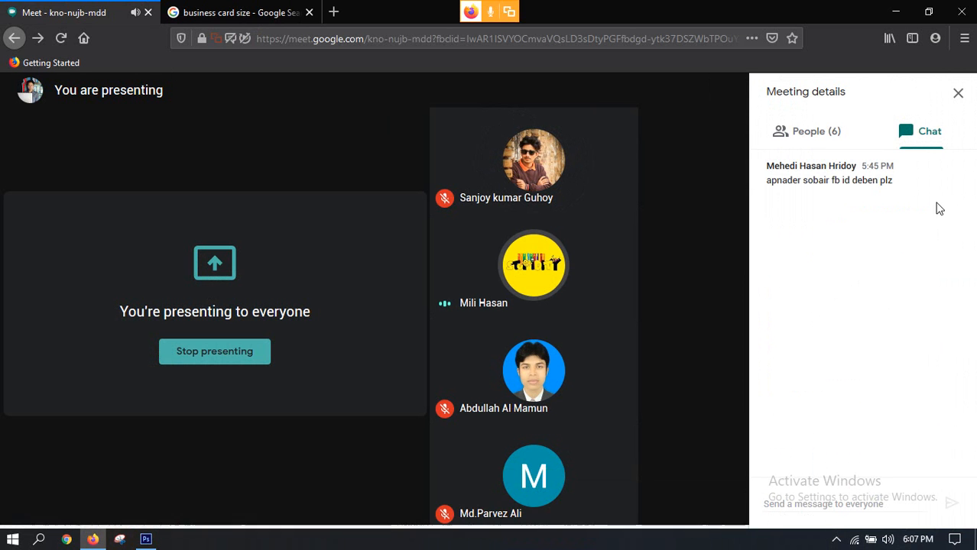
left_click(834, 128)
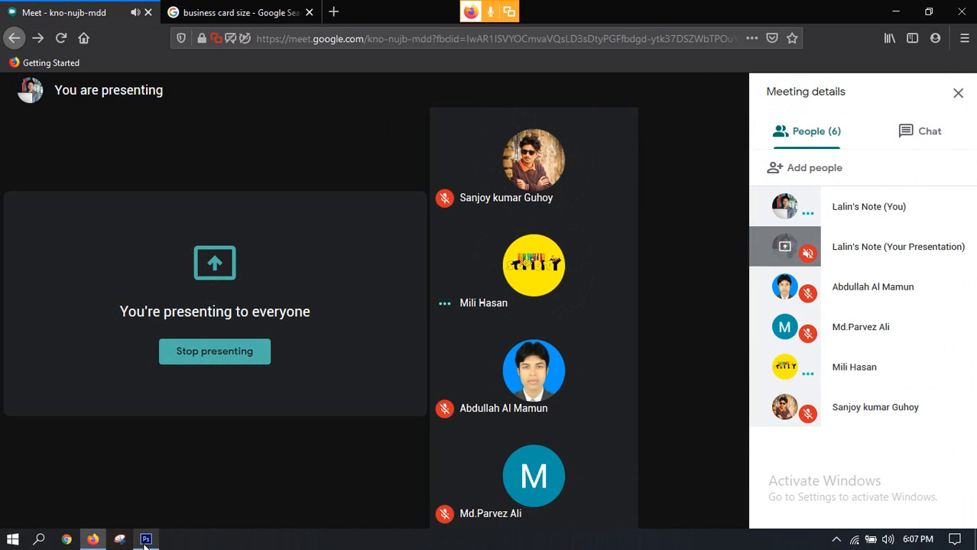
Mute the microphone in the Meet call and leave the meeting
mouse_move(144, 542)
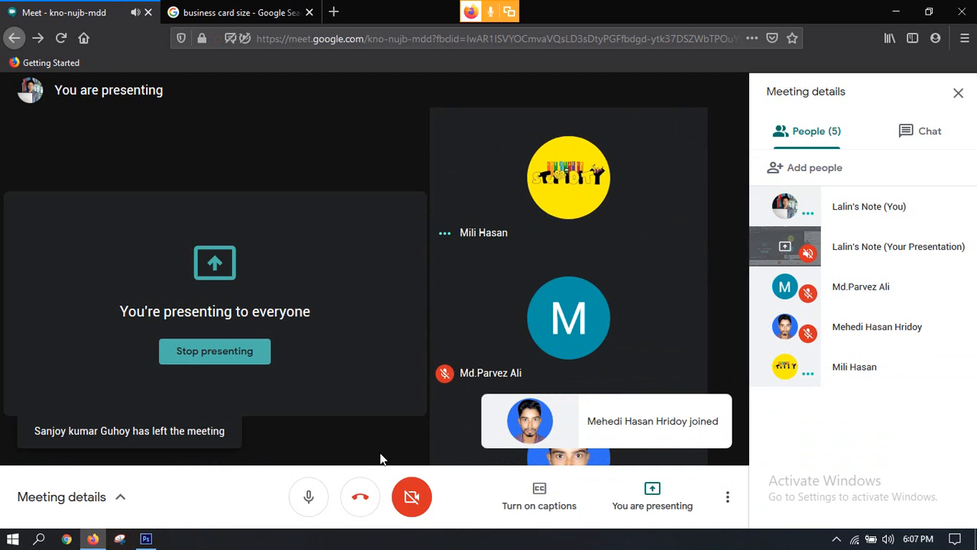
left_click(310, 503)
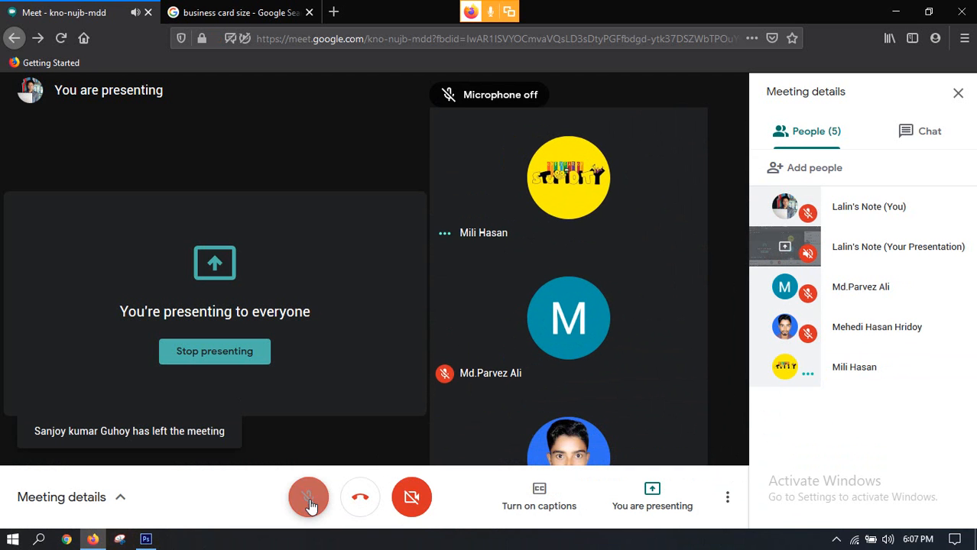
left_click(372, 504)
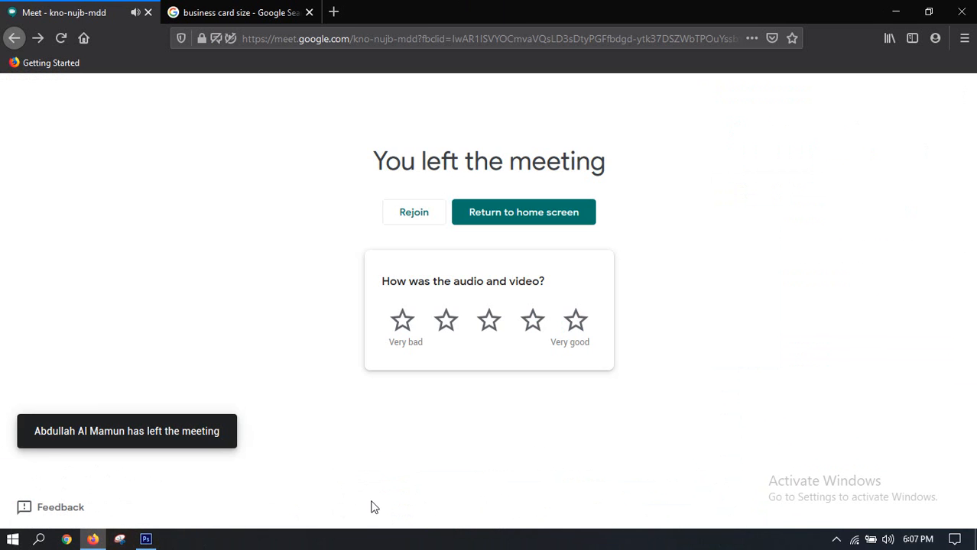